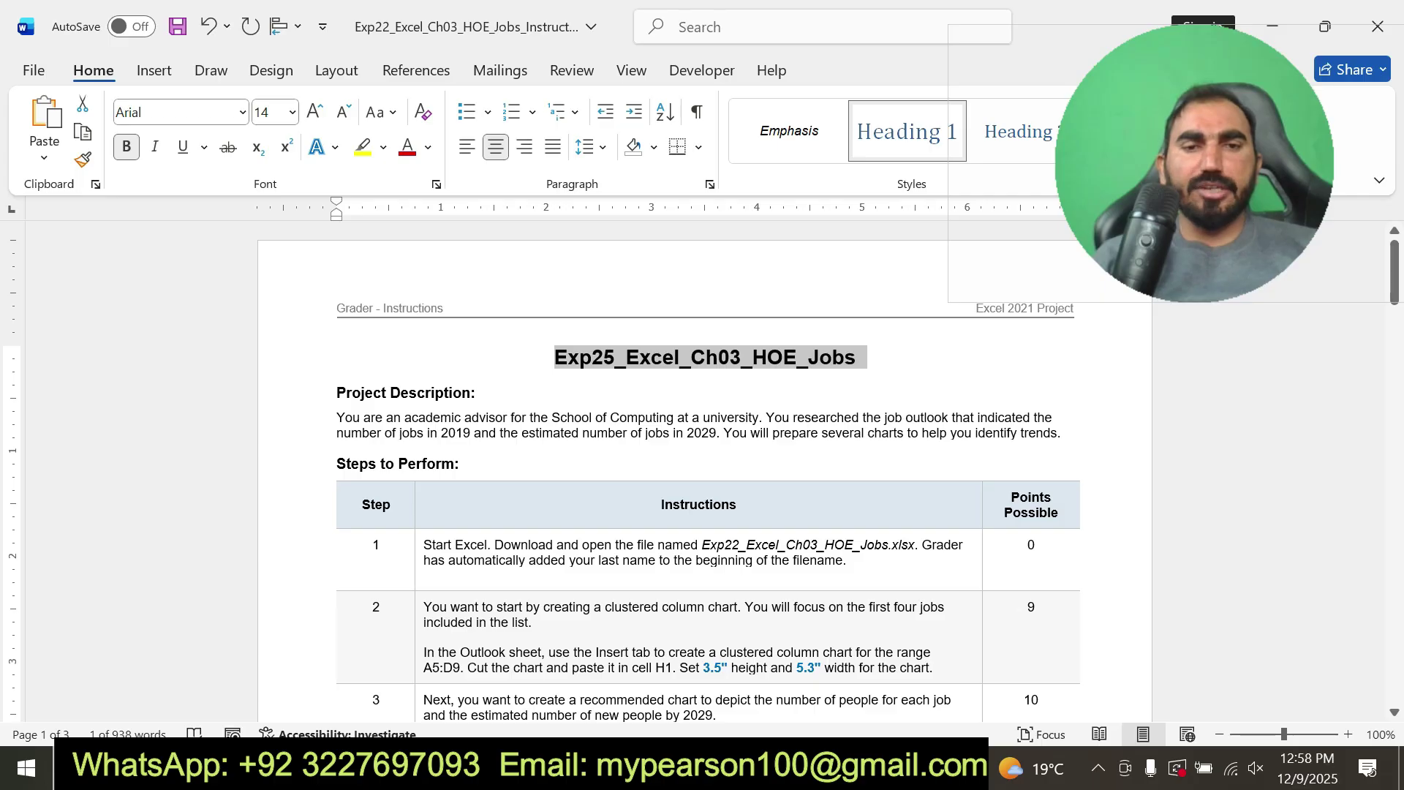
# Step: Try highlighting the Project Description section in yellow, and undo the highlight
pyautogui.moveTo(336, 393); pyautogui.dragTo(340, 447)
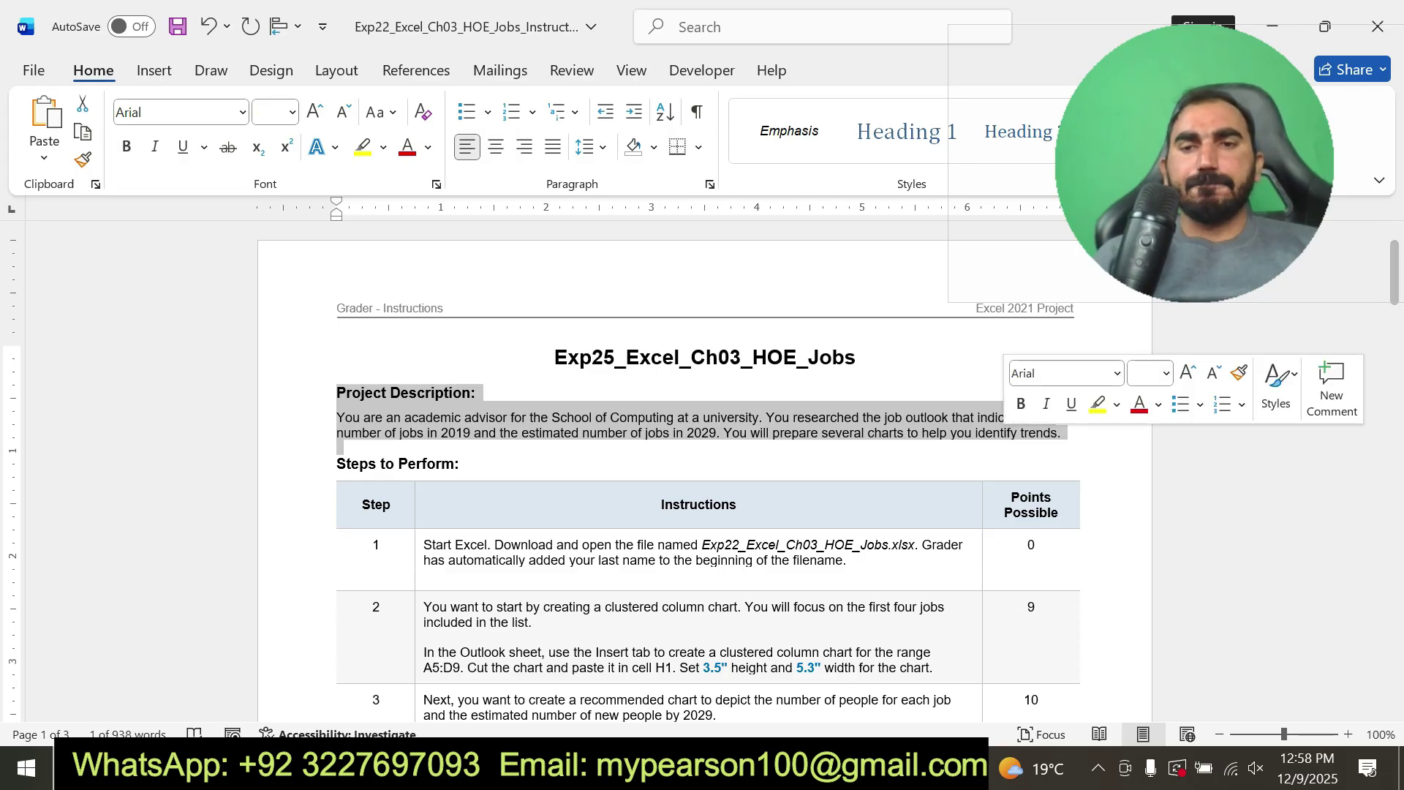
pyautogui.click(1097, 404)
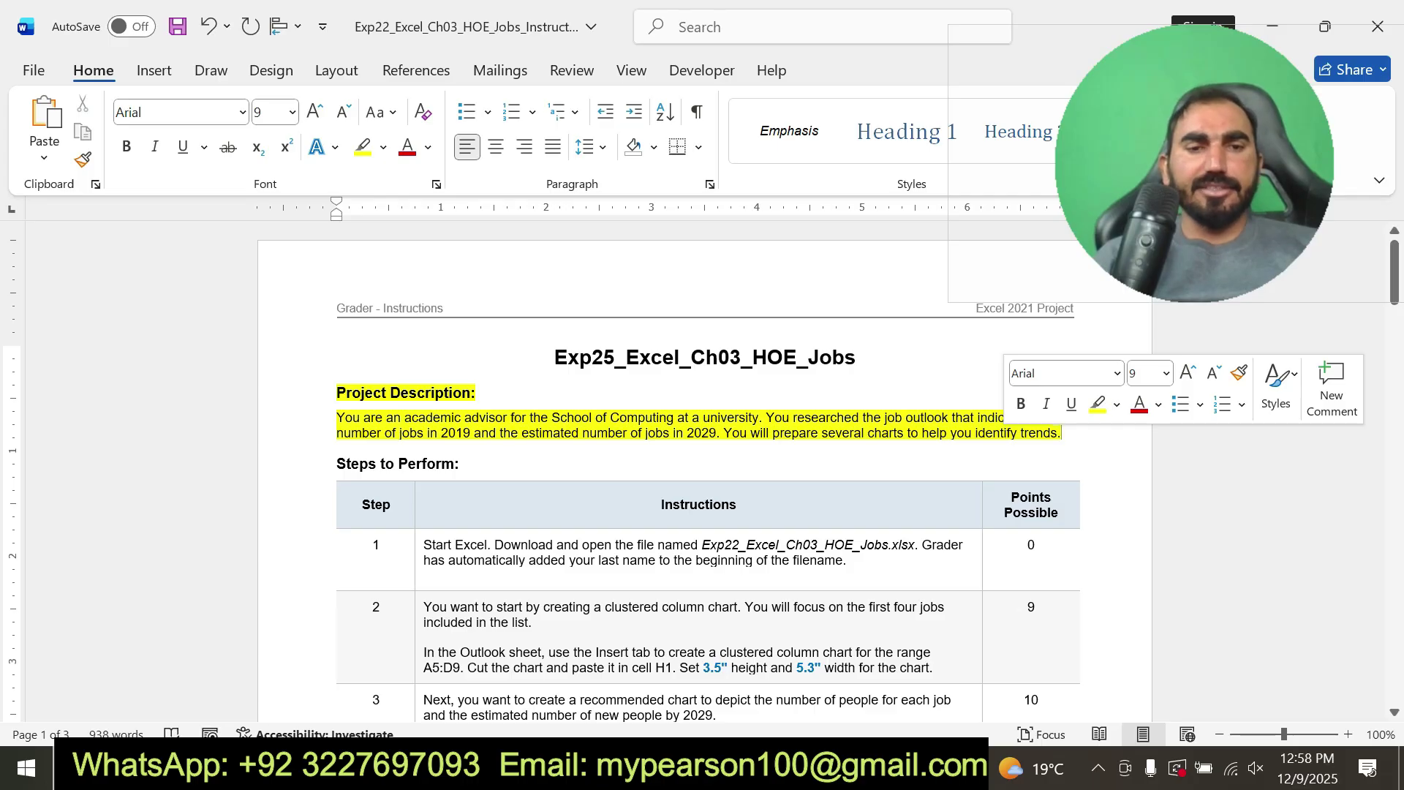
pyautogui.moveTo(423, 545); pyautogui.dragTo(858, 560)
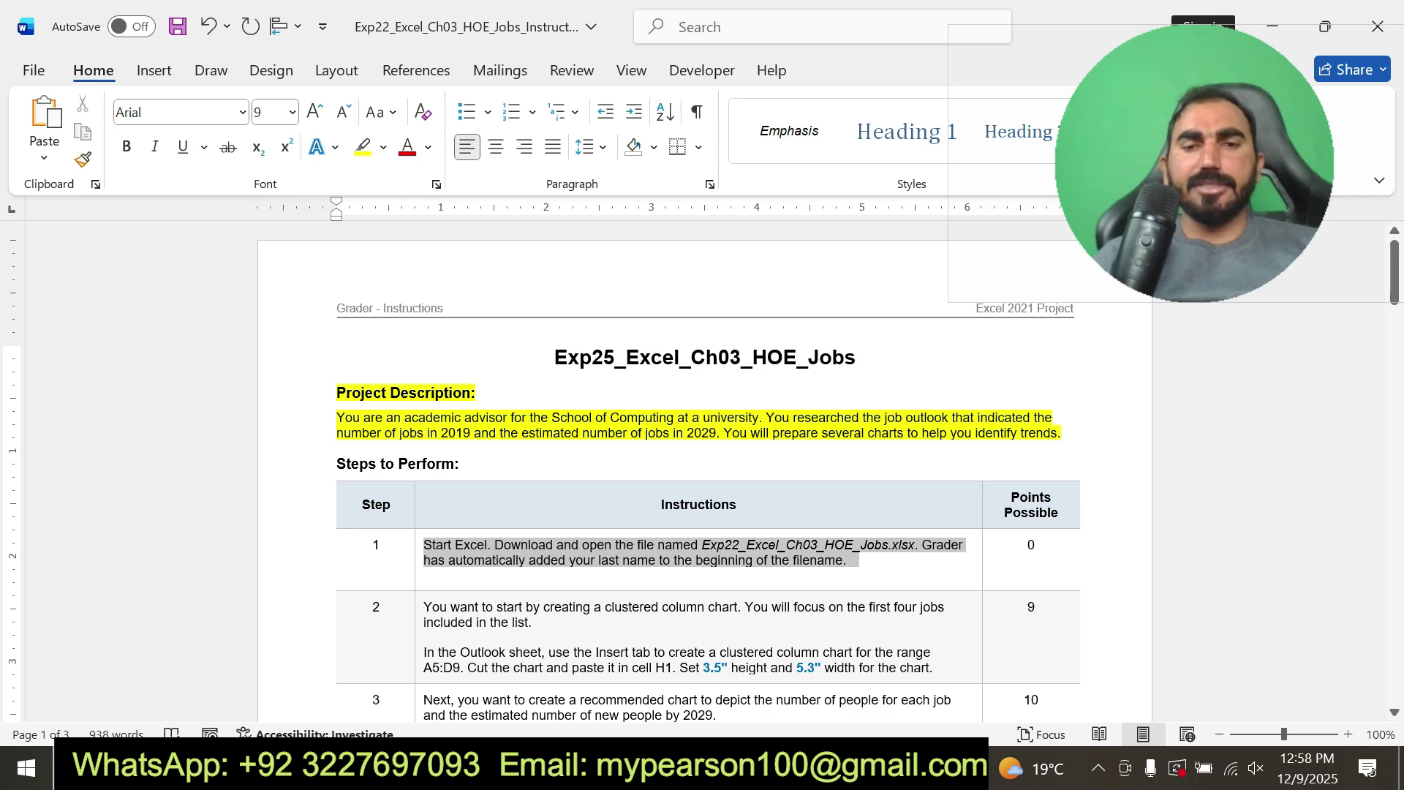
pyautogui.hotkey('ctrl', 'z')
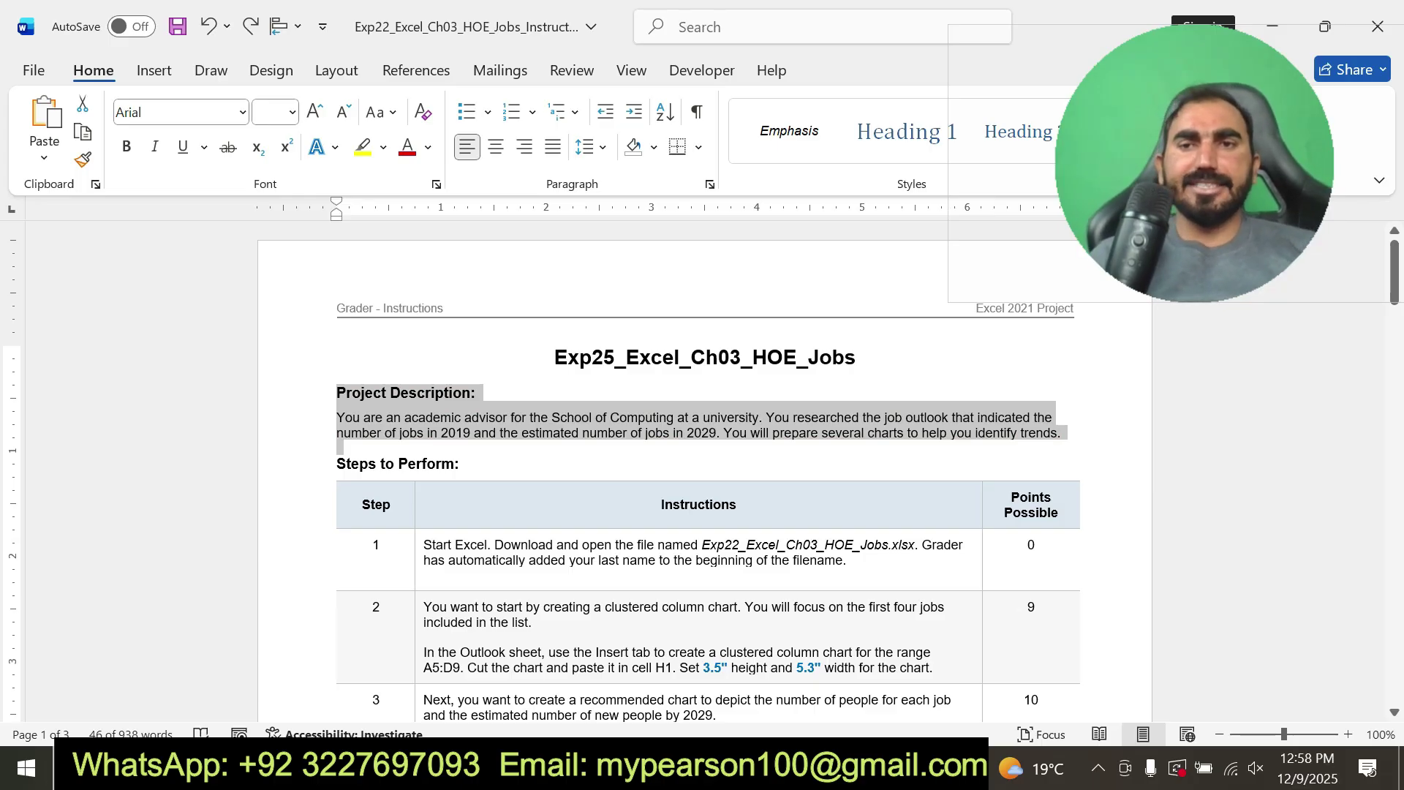
# Step: Highlight the step 2 instructions in yellow and select the A5:D9 range reference in them
pyautogui.moveTo(424, 607); pyautogui.dragTo(930, 667)
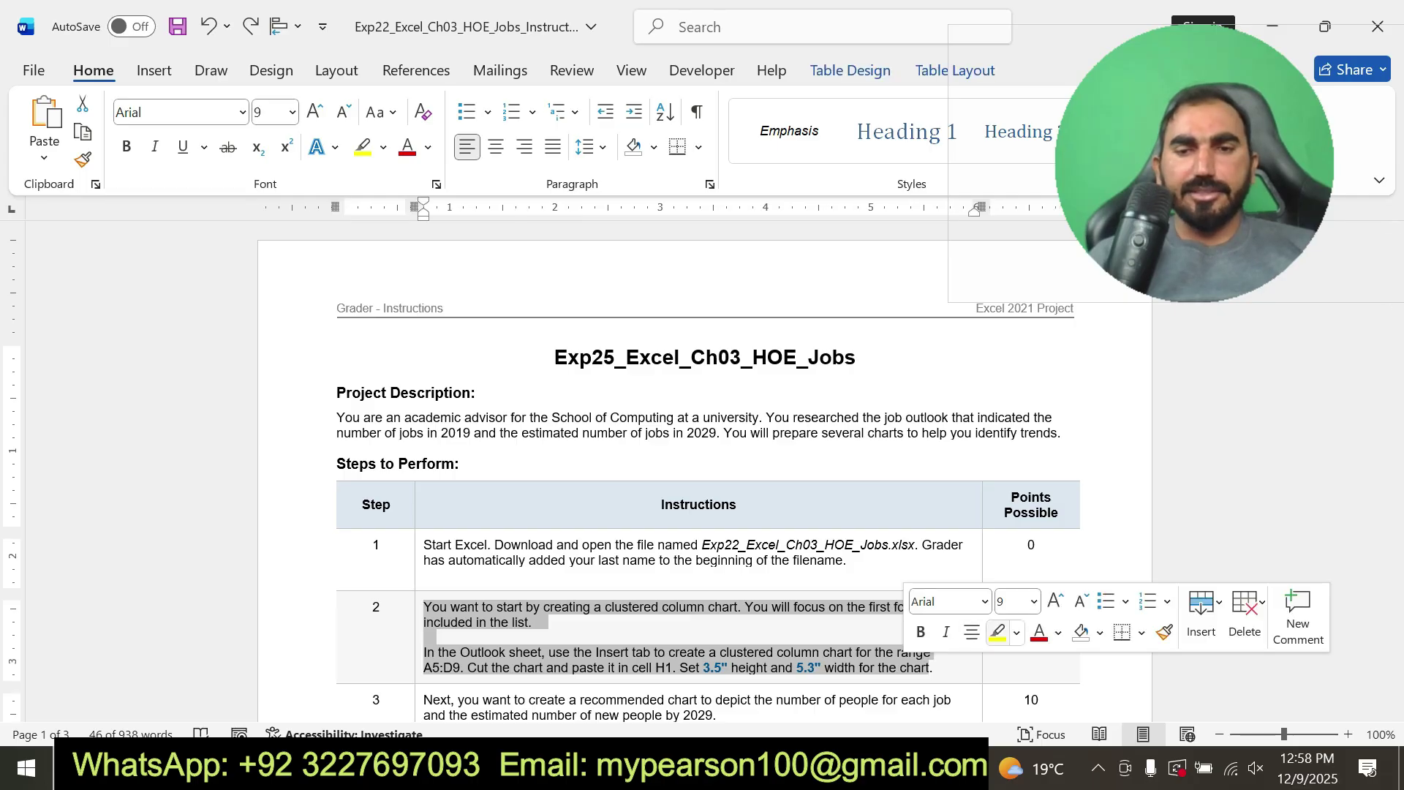
pyautogui.click(997, 632)
pyautogui.moveTo(424, 667); pyautogui.dragTo(460, 667)
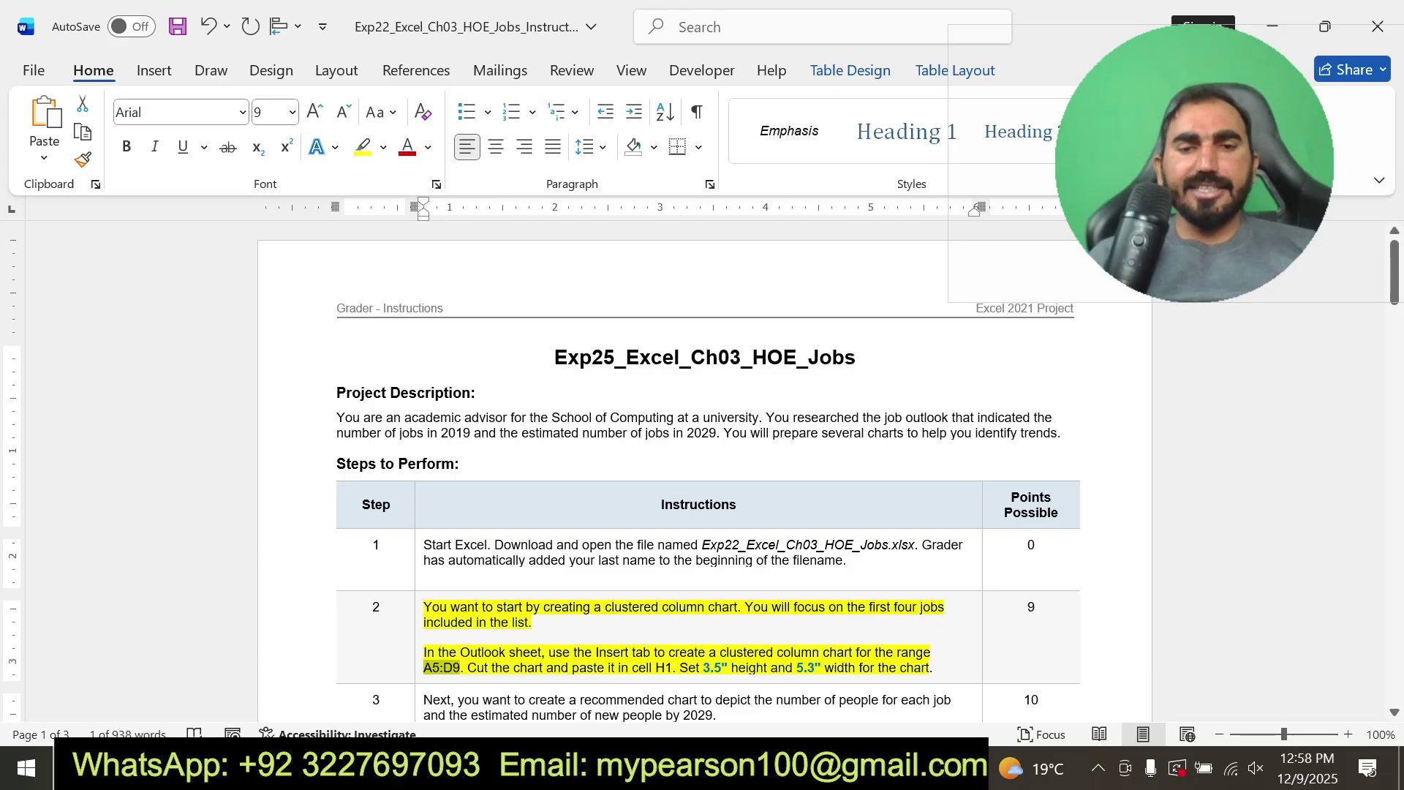
# Step: Switch to the jobs workbook in Excel and insert a clustered column chart for the range A5:D9 on the Outlook sheet
pyautogui.click(900, 767)
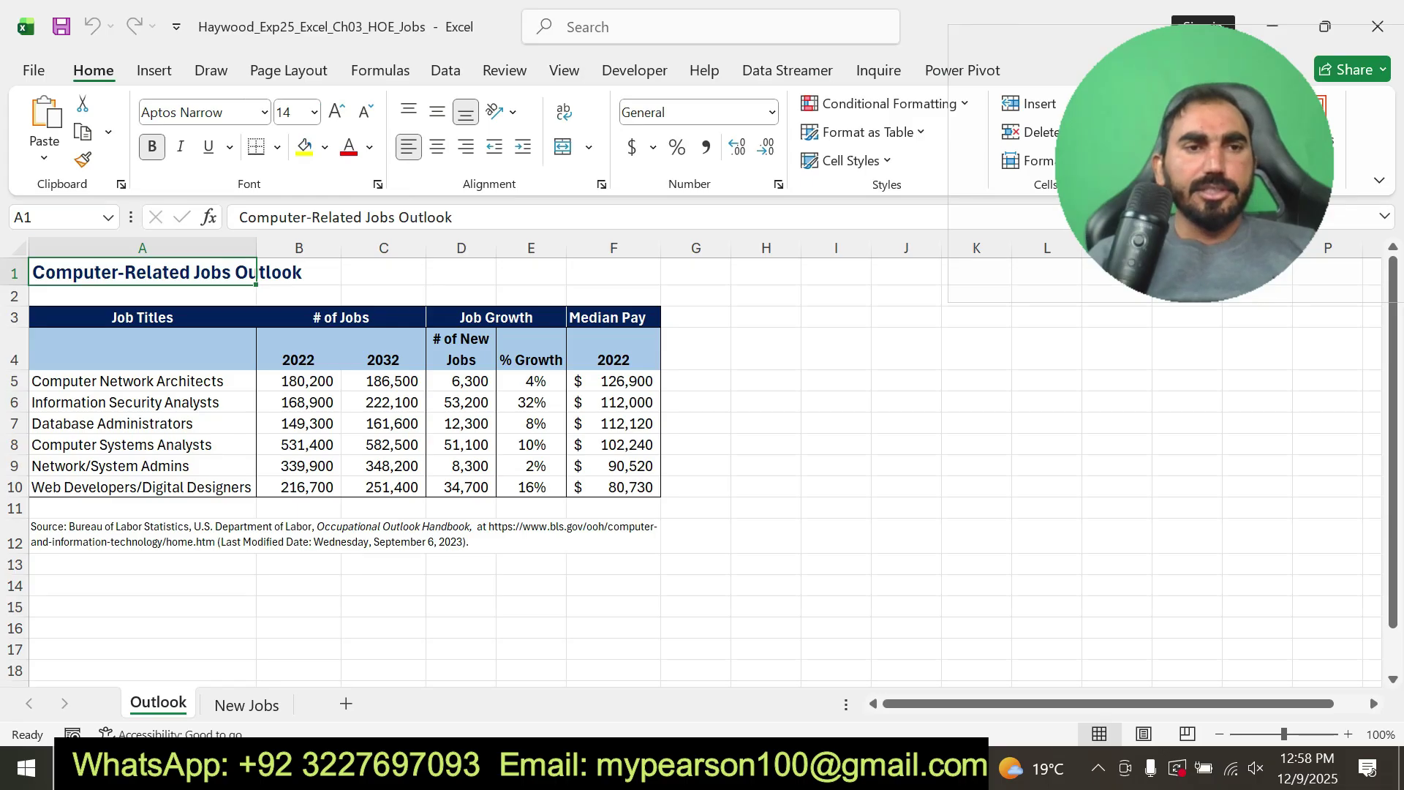
pyautogui.click(57, 217)
pyautogui.press('BackSpace')
pyautogui.write('A5:D9')
pyautogui.press('Return')
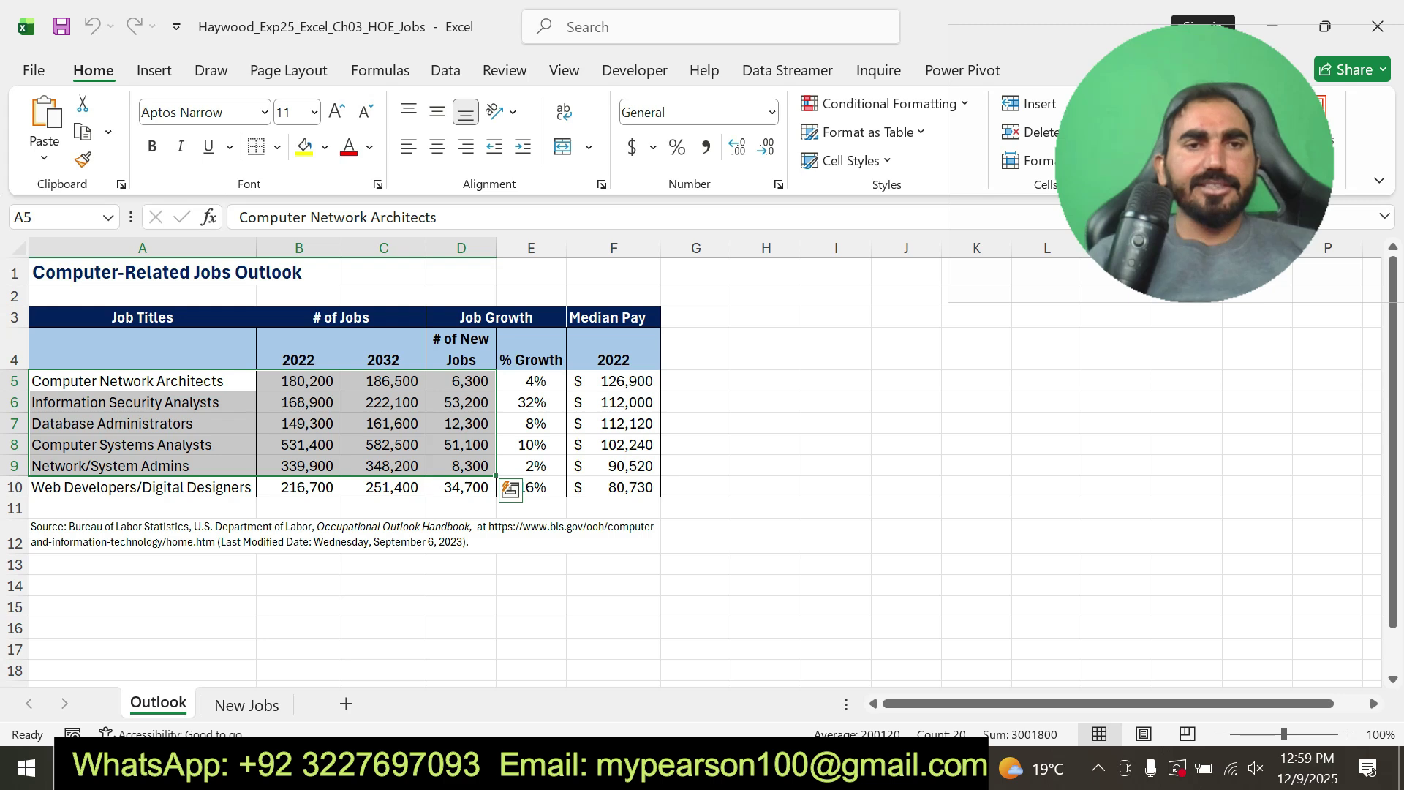
pyautogui.click(154, 70)
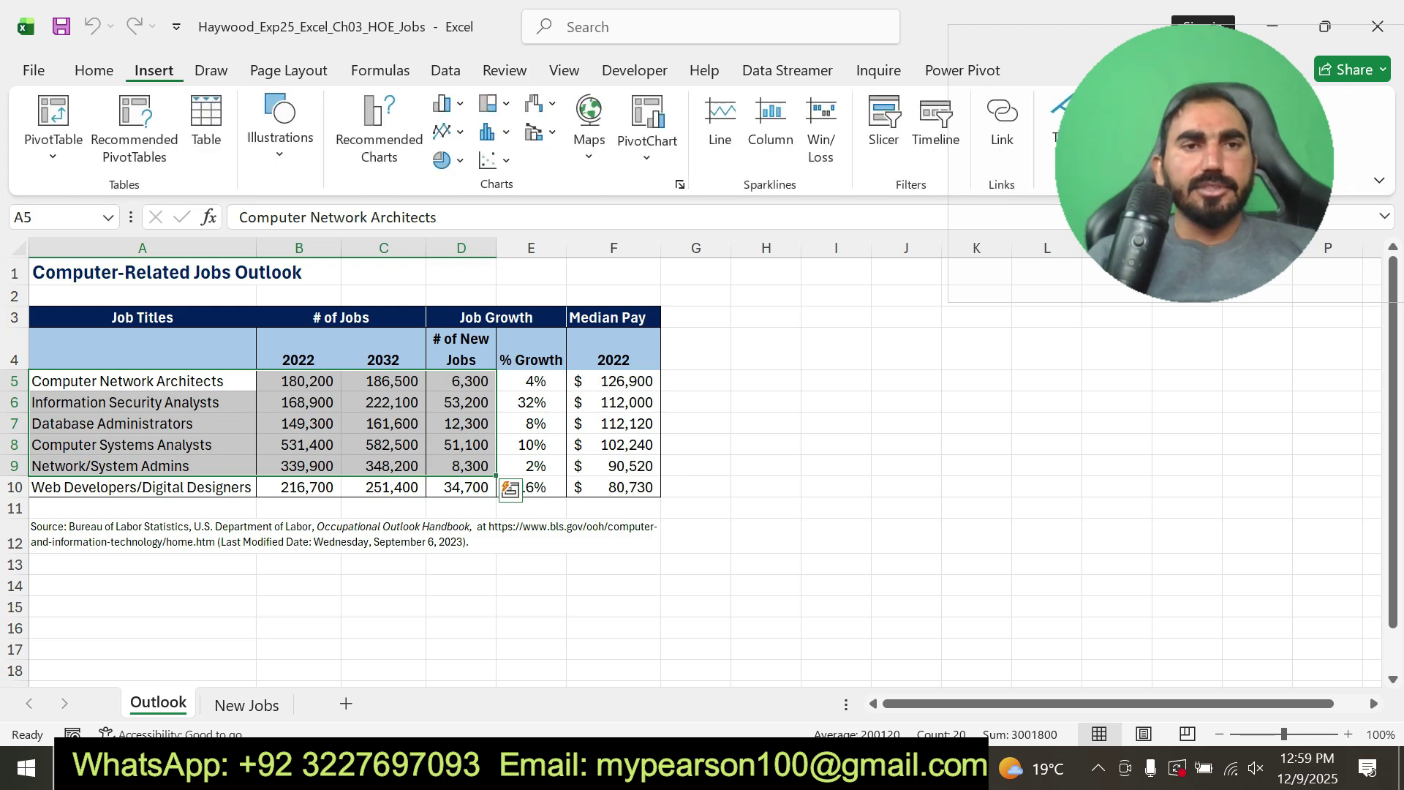
pyautogui.click(379, 131)
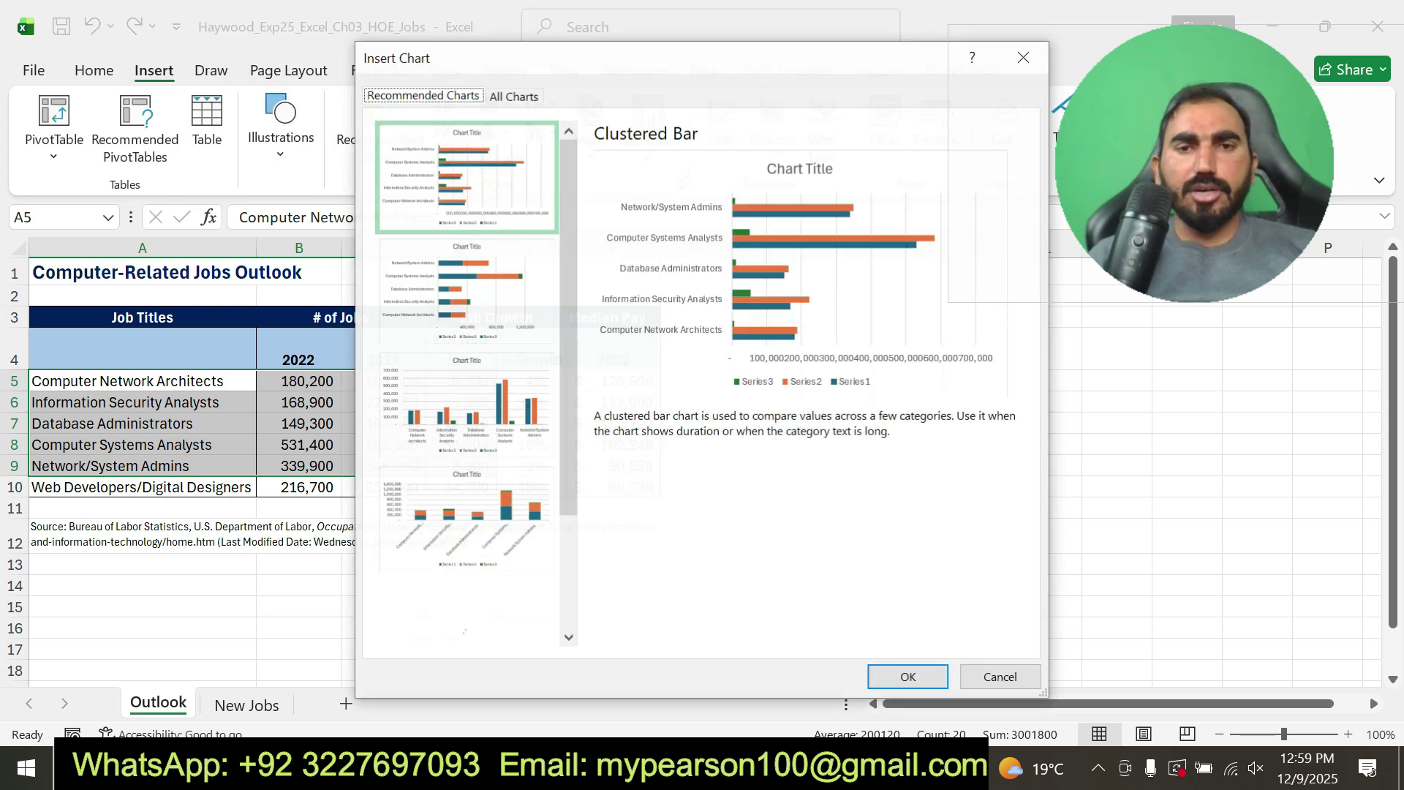
pyautogui.click(946, 768)
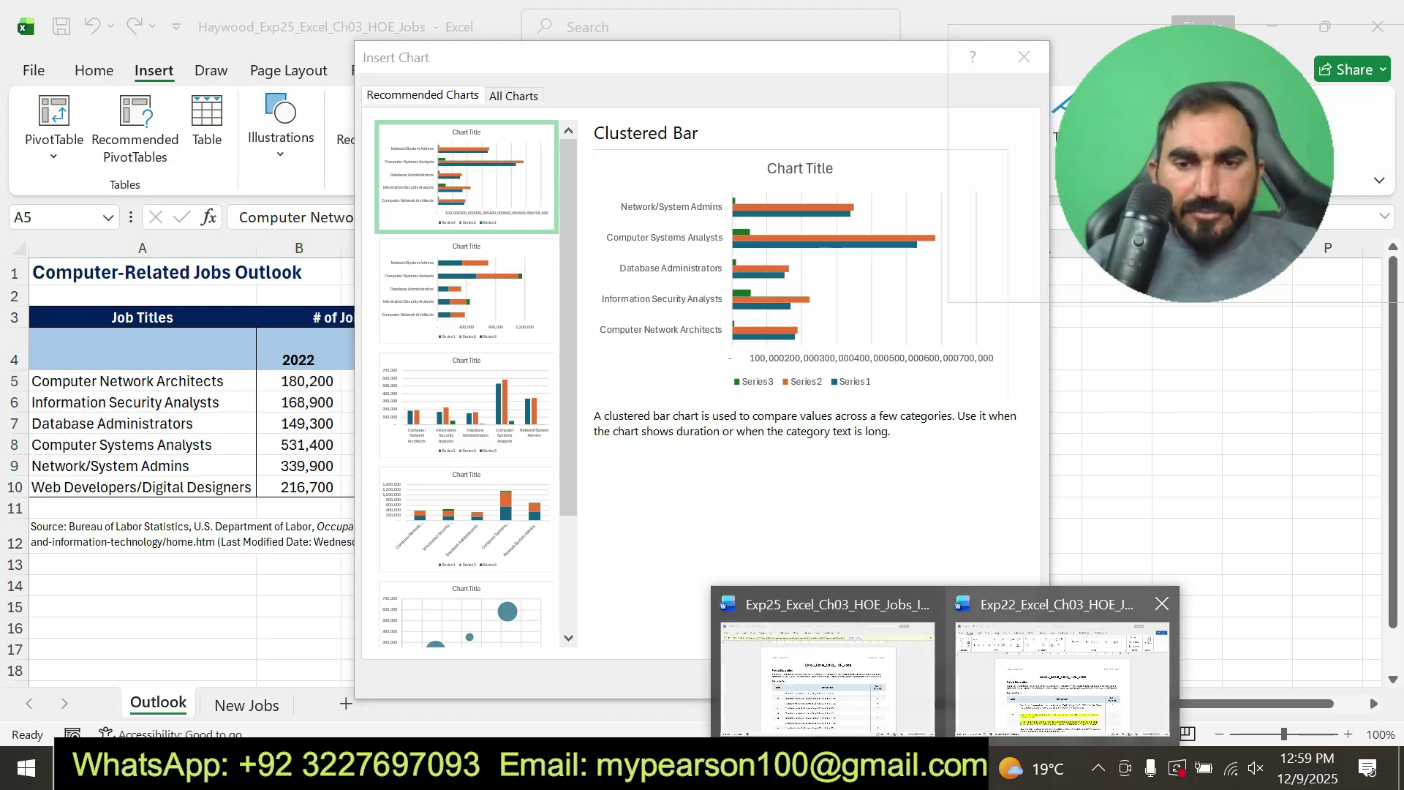
pyautogui.click(1062, 669)
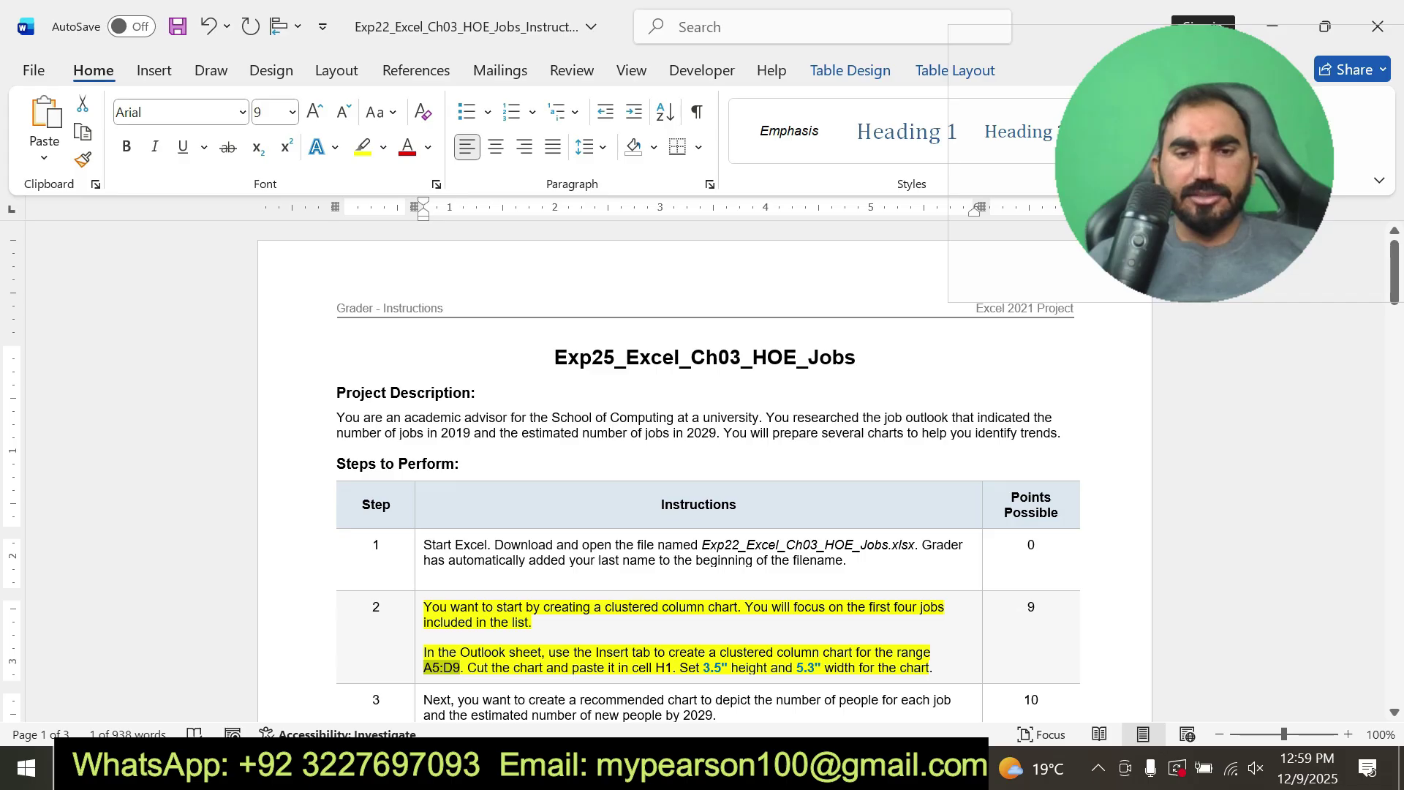
pyautogui.click(907, 676)
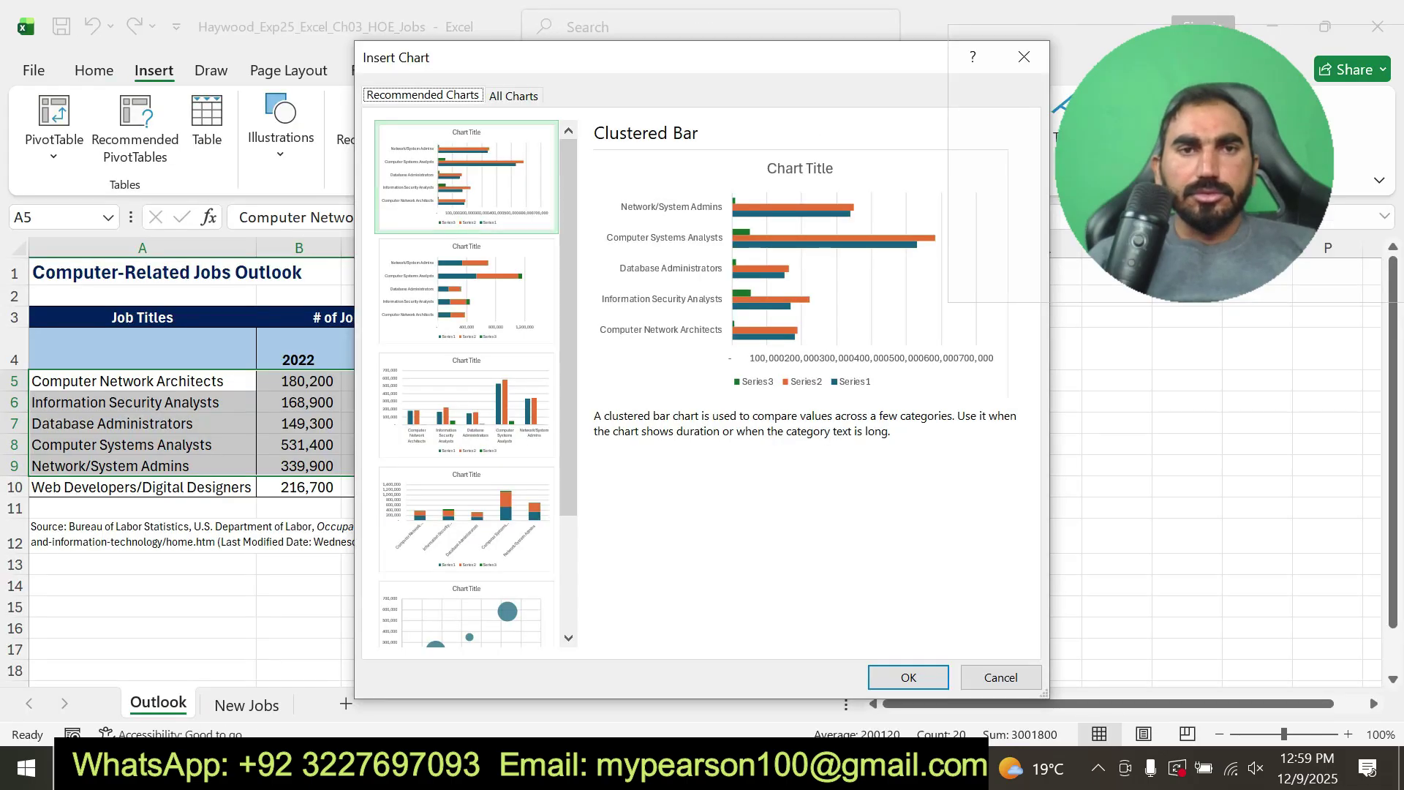
pyautogui.click(513, 95)
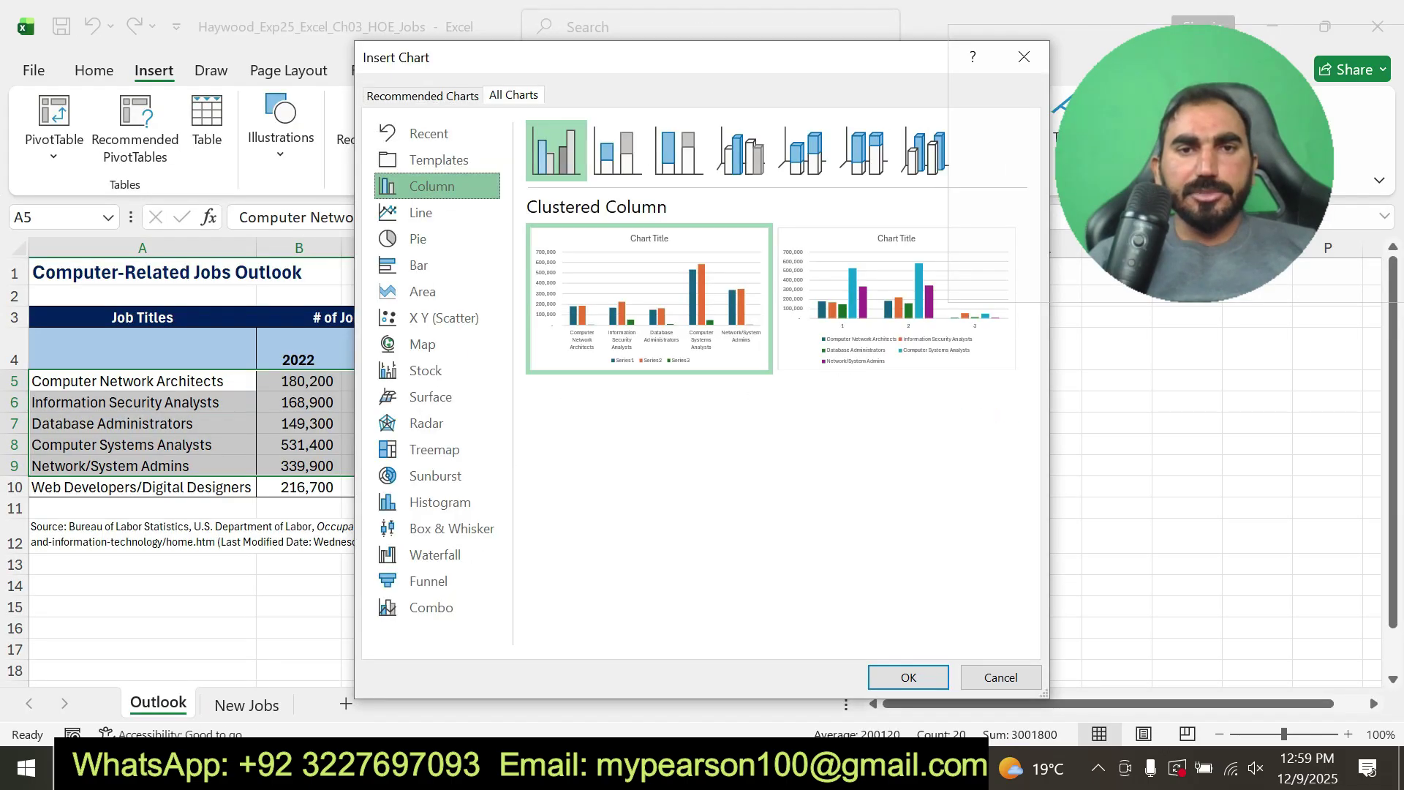
pyautogui.click(909, 676)
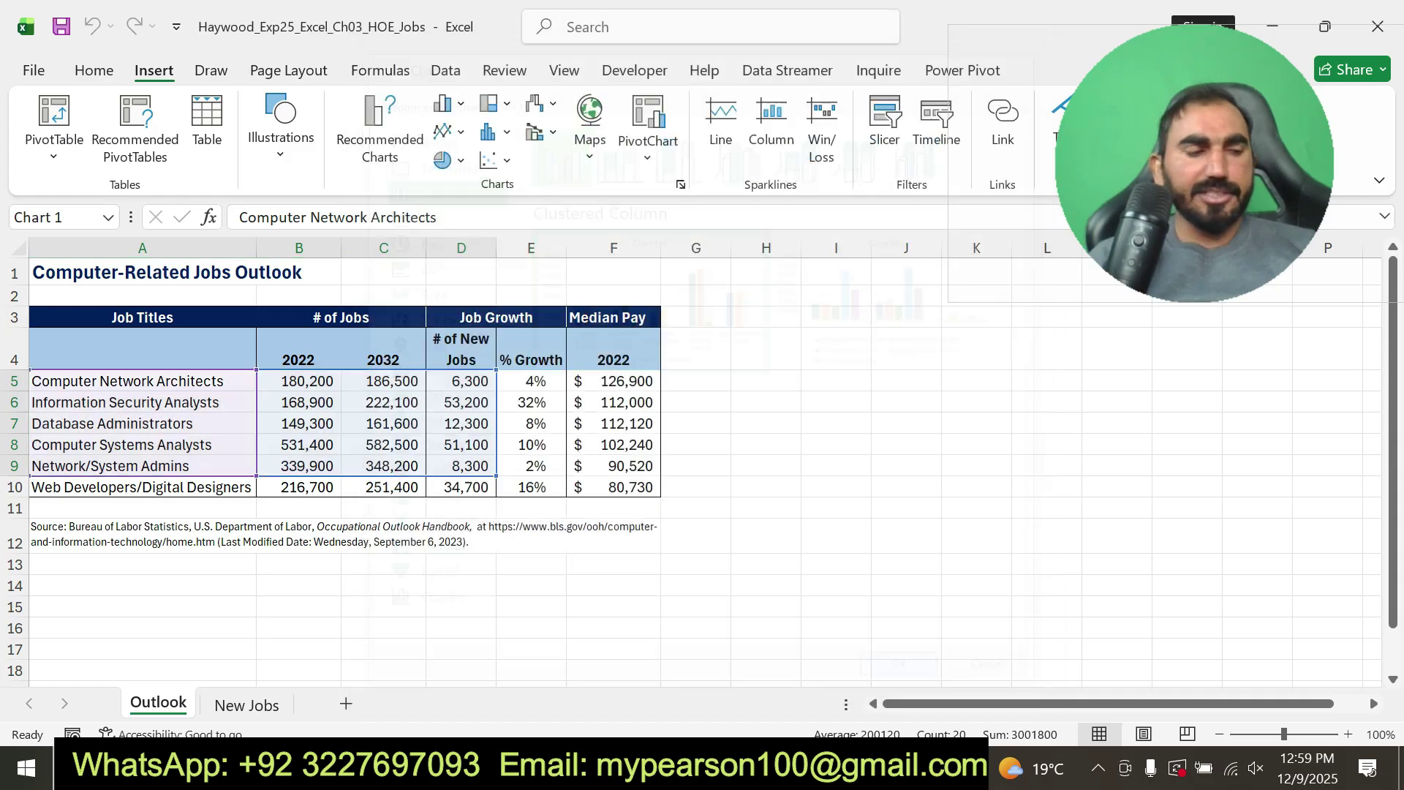
# Step: Switch to the Word instructions and review the step 2 requirements for the chart's placement and size
pyautogui.moveTo(954, 767)
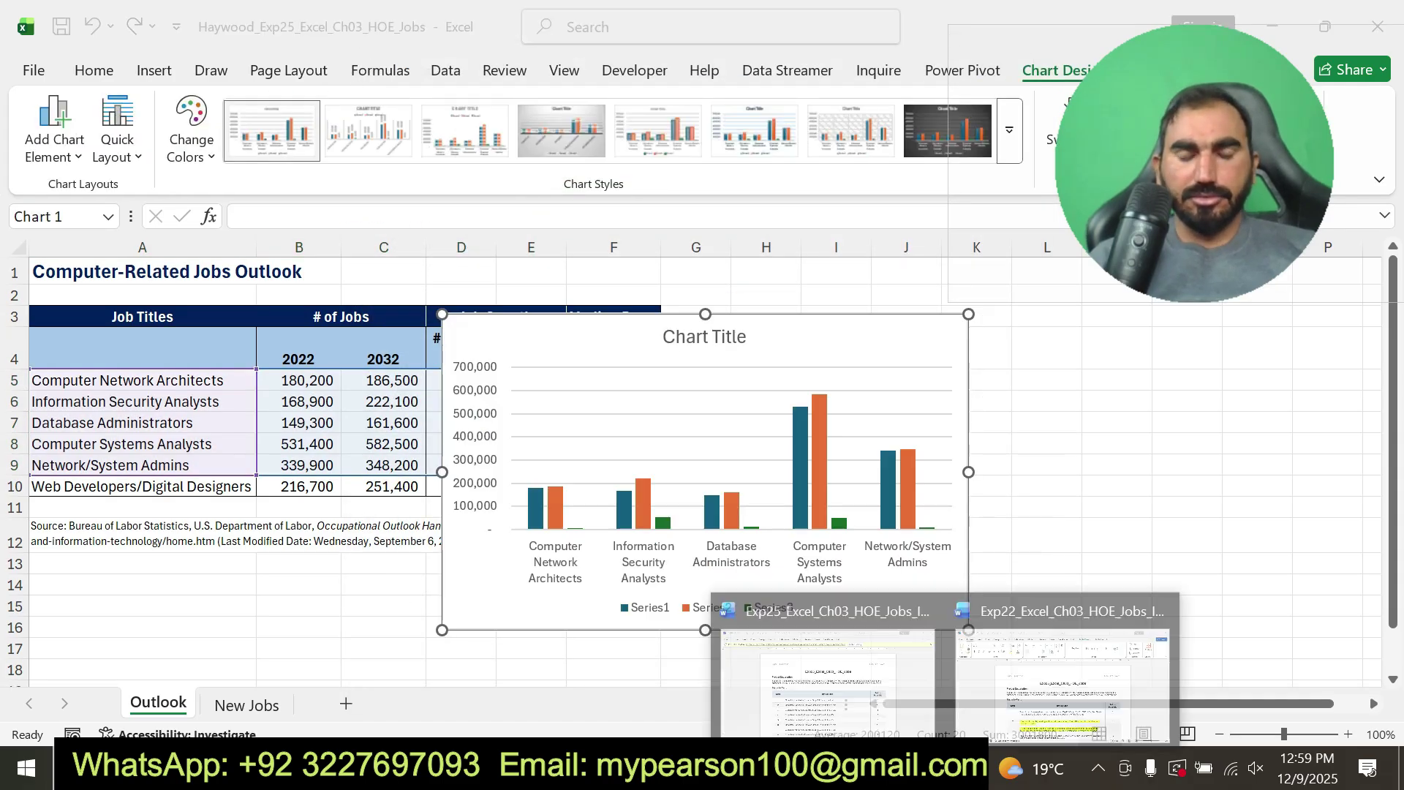
pyautogui.click(1068, 680)
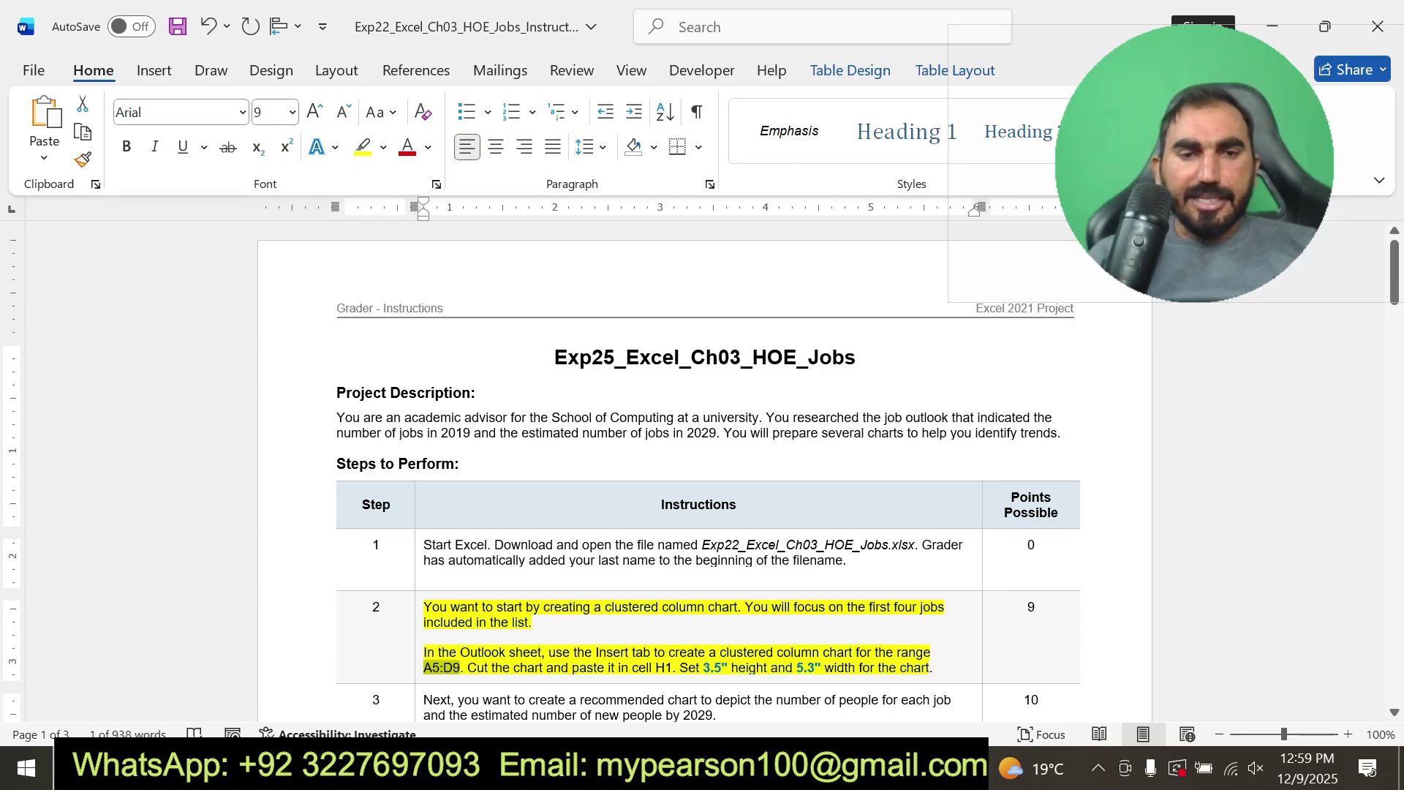
pyautogui.moveTo(468, 666); pyautogui.dragTo(930, 667)
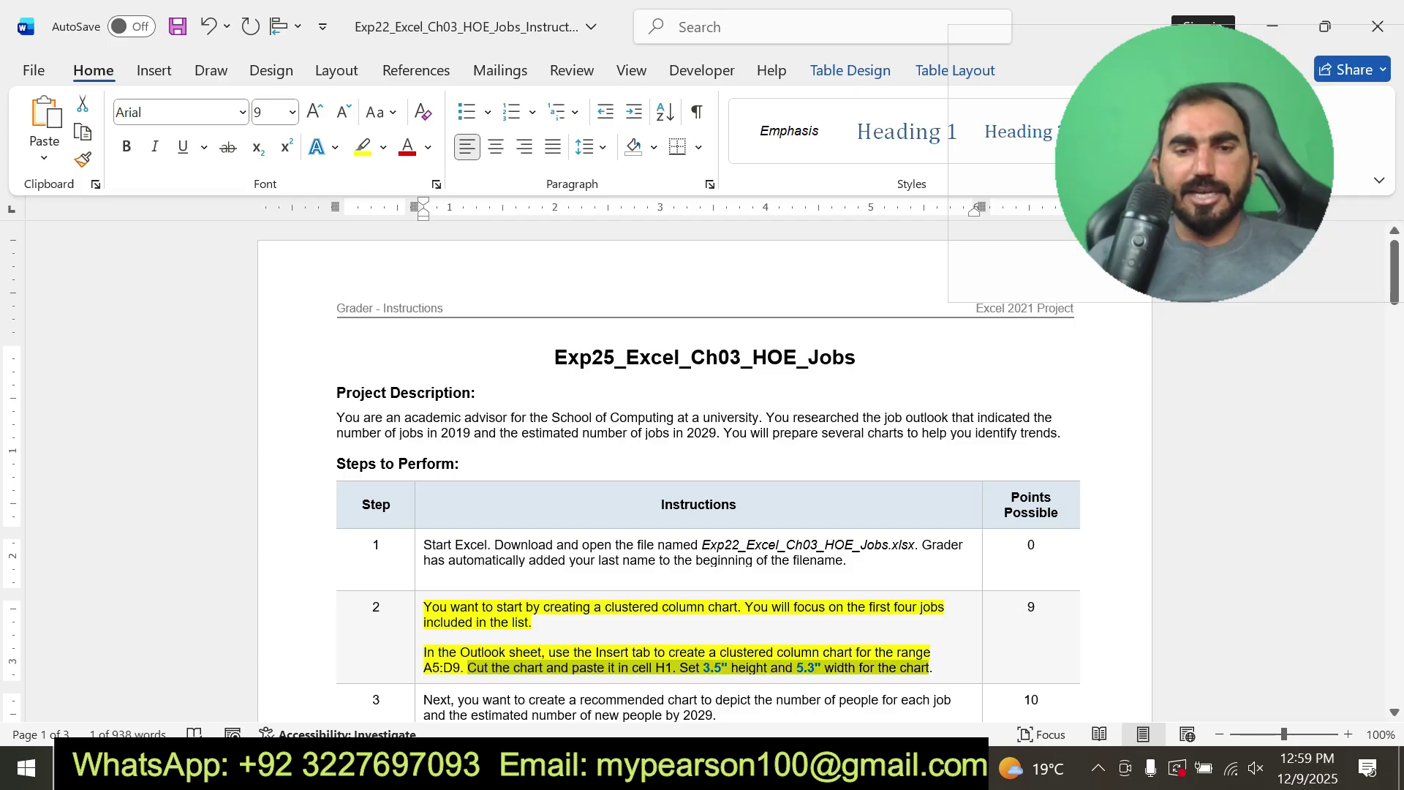
# Step: Switch back to Excel, cut the clustered column chart and paste it in cell H1 of the Outlook sheet
pyautogui.moveTo(900, 768)
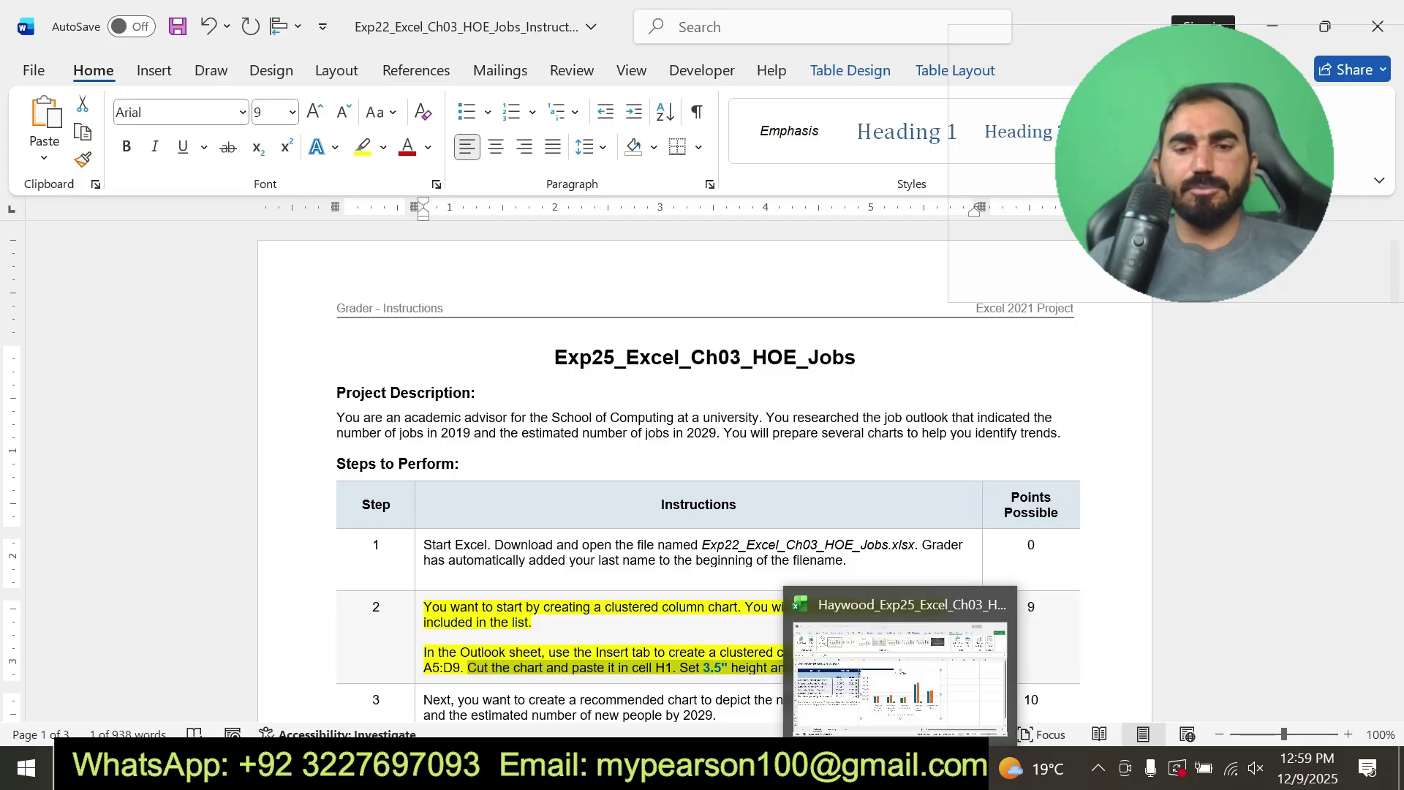
pyautogui.click(900, 676)
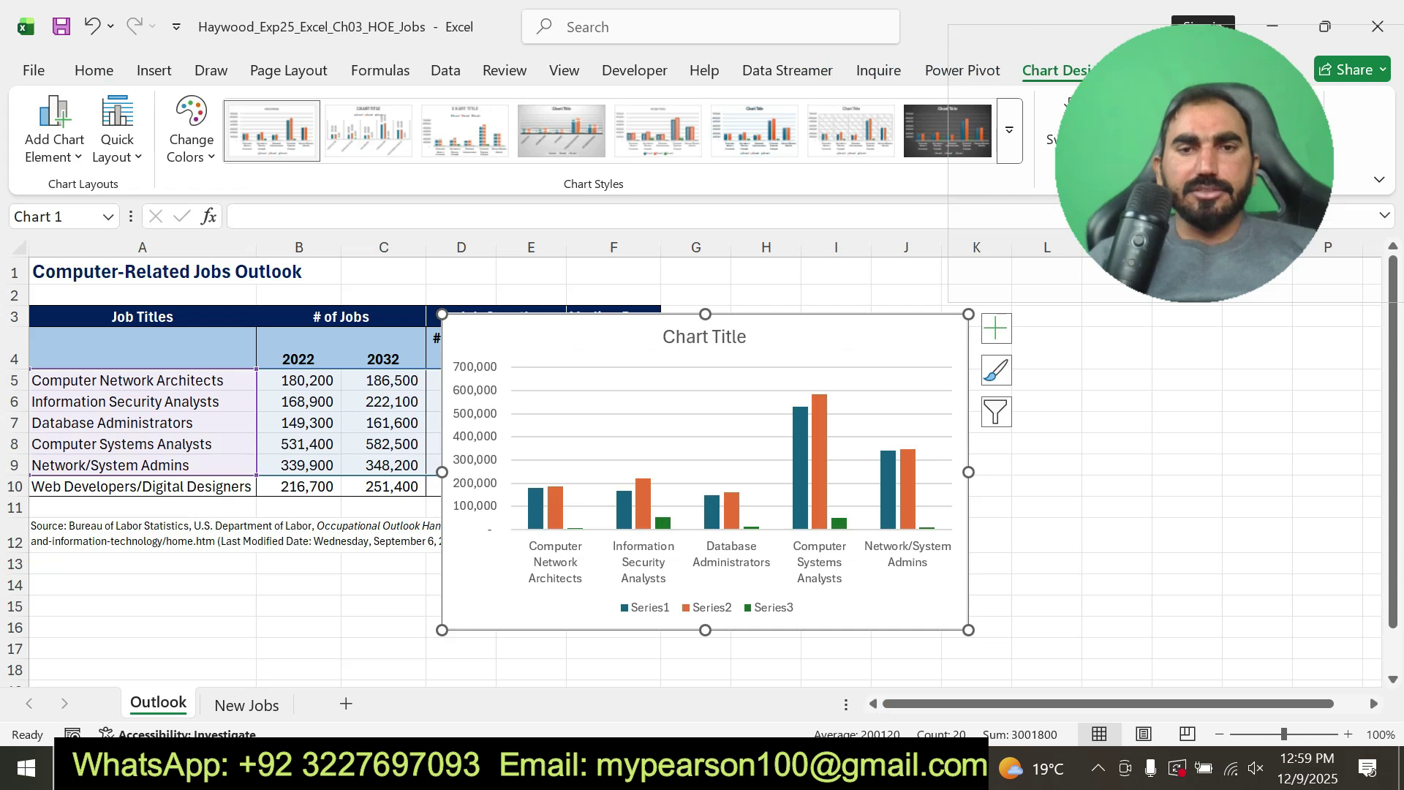
pyautogui.rightClick(731, 342)
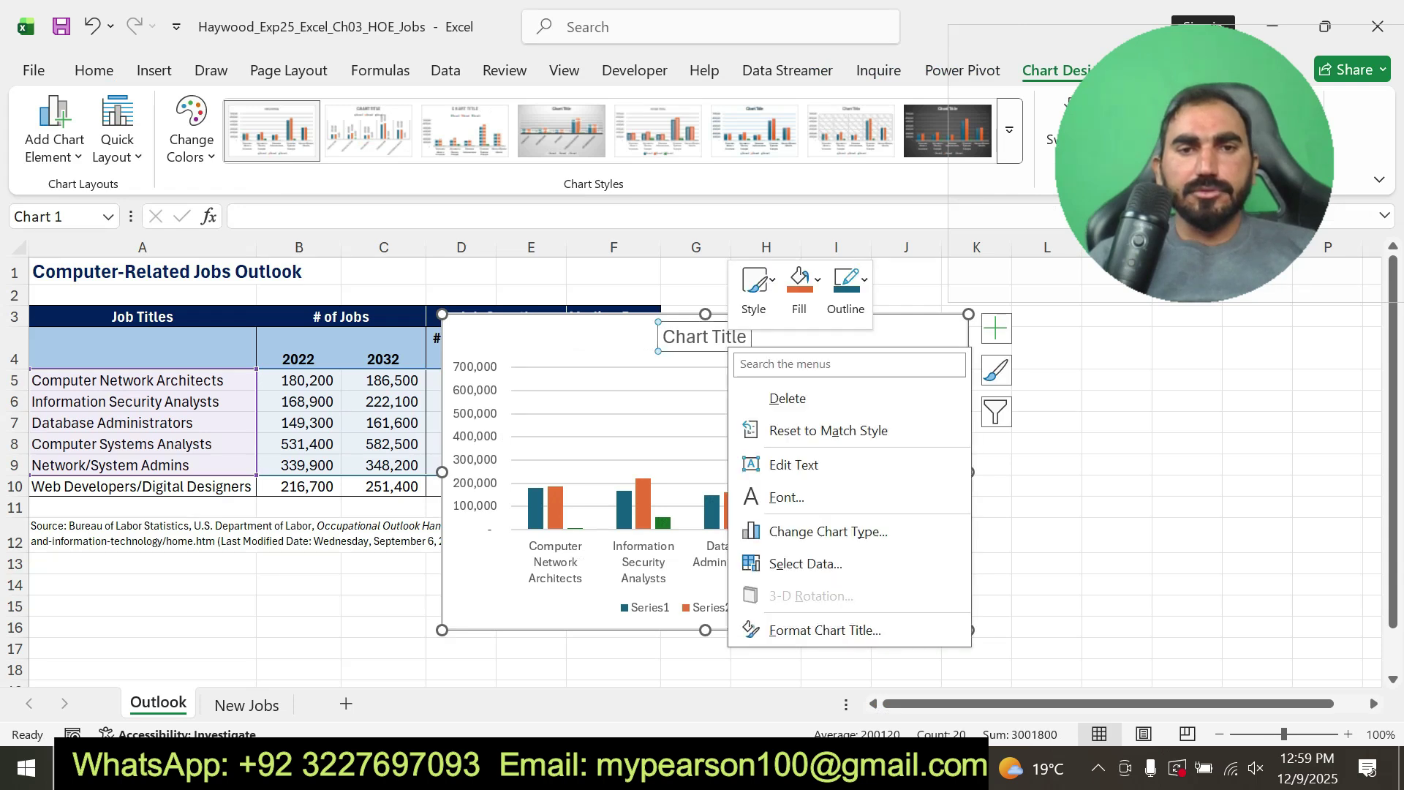
pyautogui.rightClick(572, 337)
pyautogui.click(644, 144)
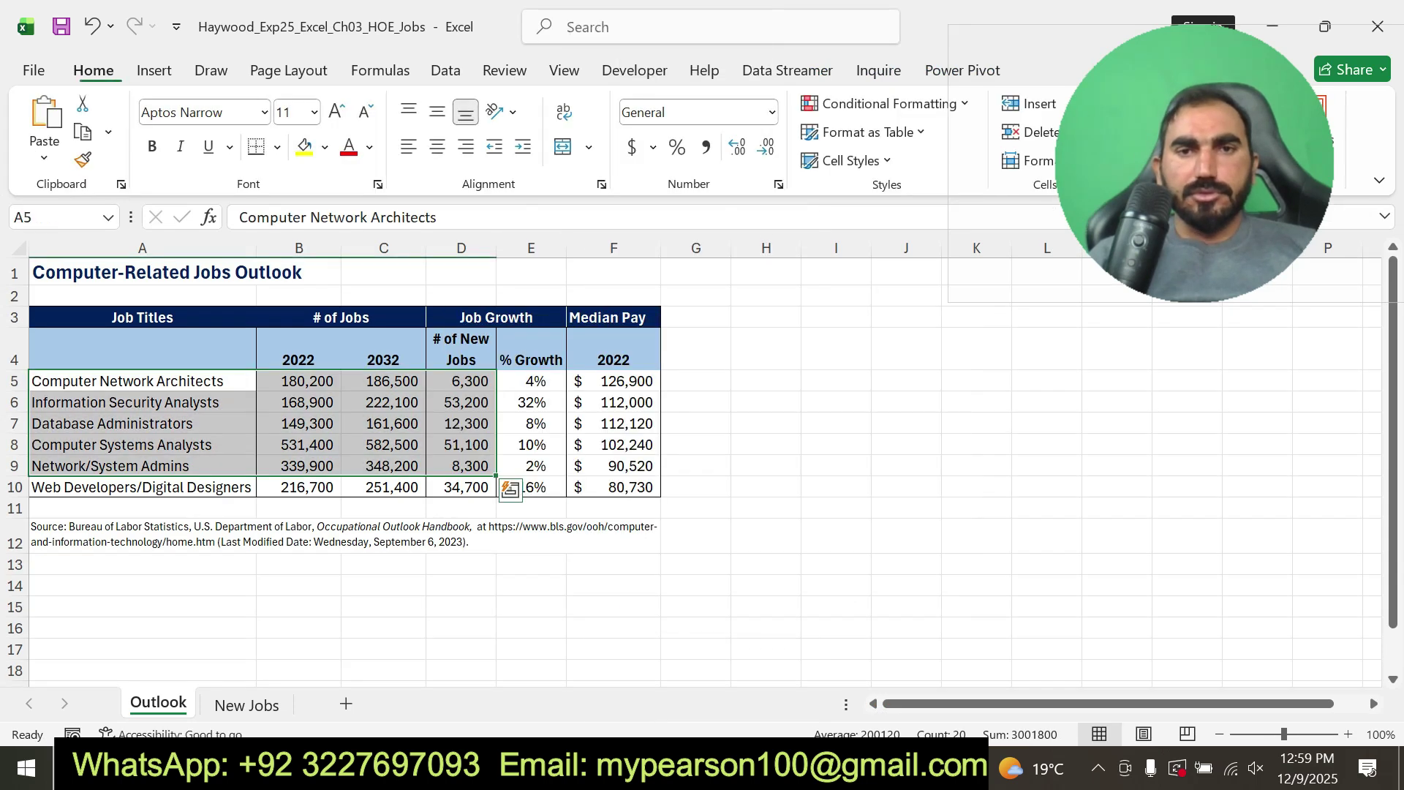
pyautogui.click(765, 272)
pyautogui.hotkey('ctrl', 'v')
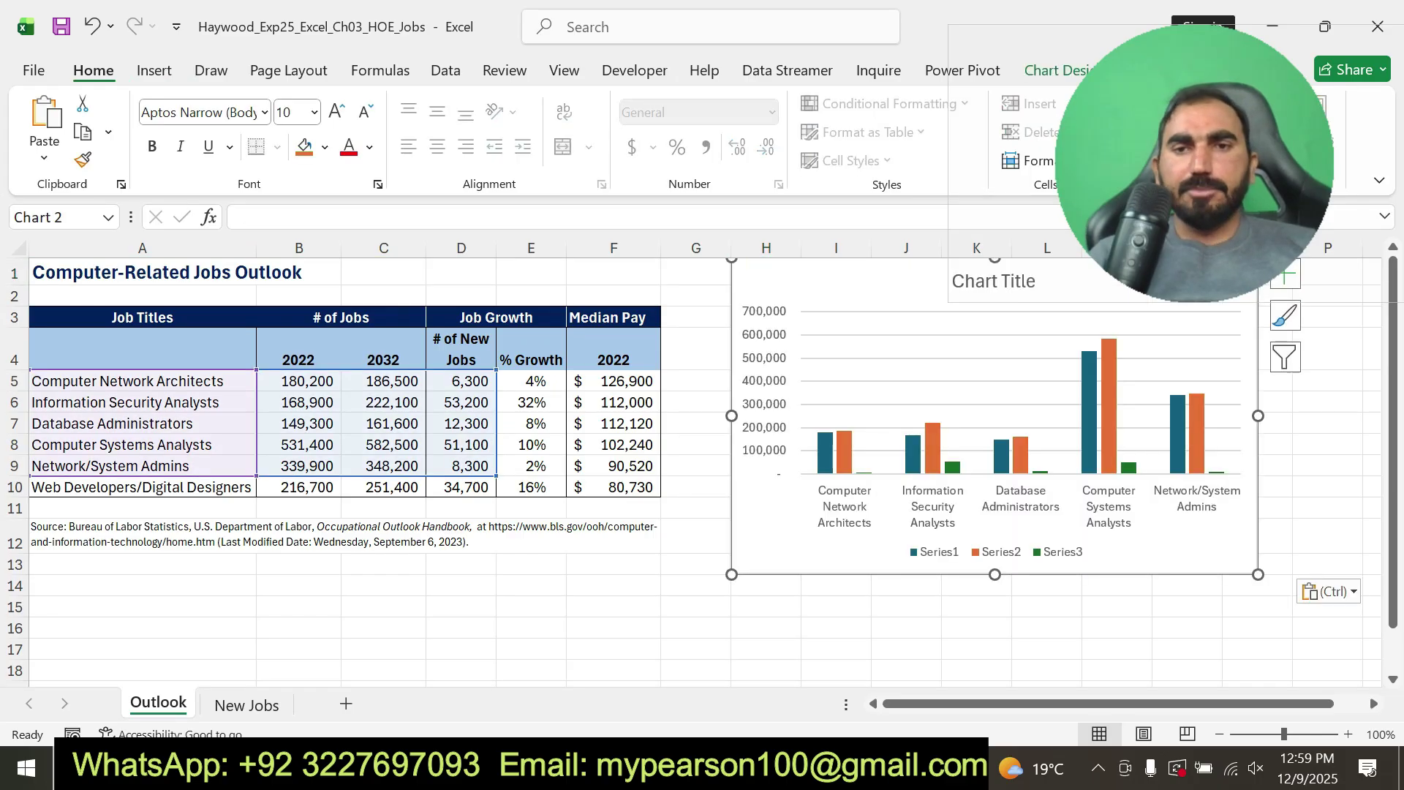
# Step: Set the pasted column chart's height to 3.5" and its width to 5.3"
pyautogui.moveTo(1194, 163); pyautogui.dragTo(161, 182)
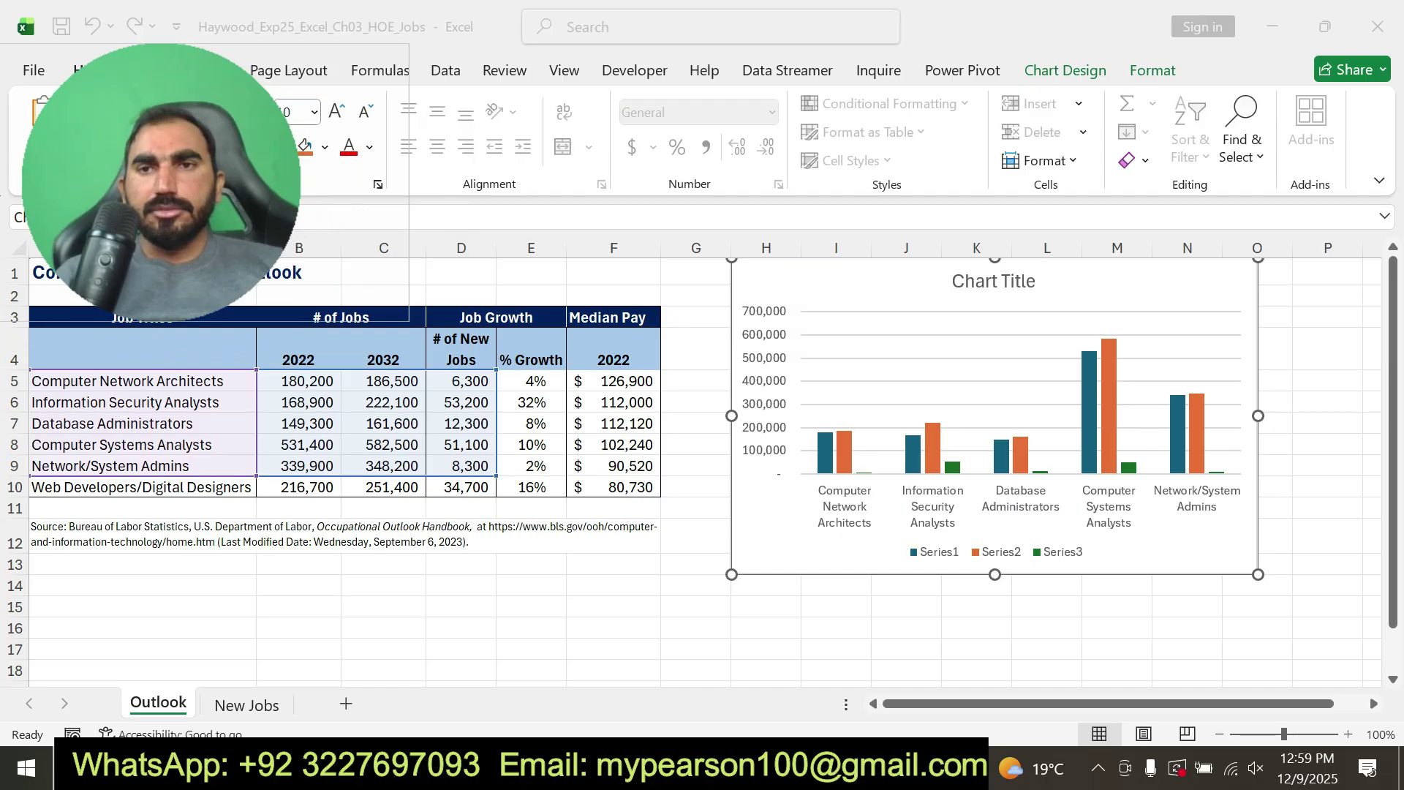
pyautogui.click(1152, 70)
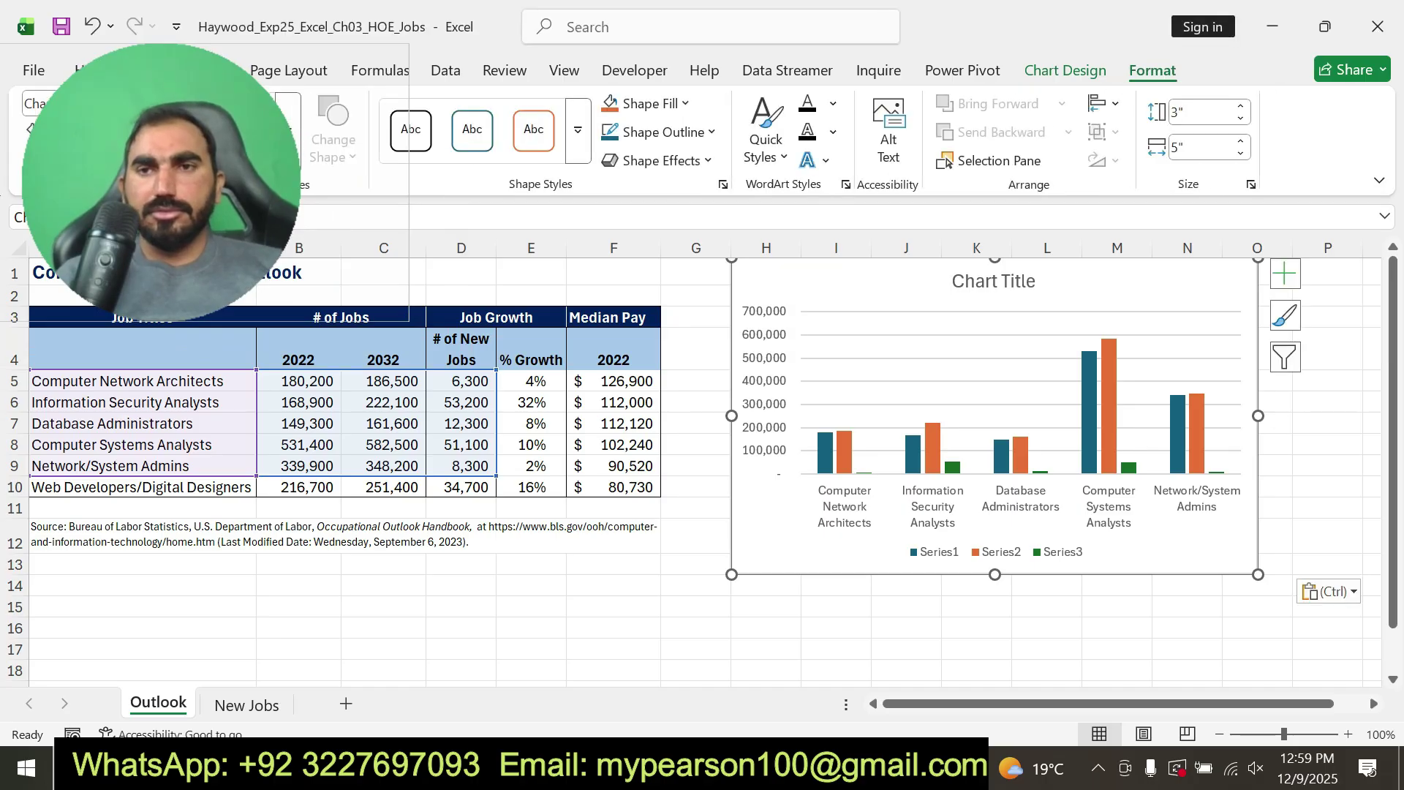
pyautogui.click(1232, 111)
pyautogui.press('BackSpace')
pyautogui.write('3.5')
pyautogui.press('Tab')
pyautogui.press('BackSpace')
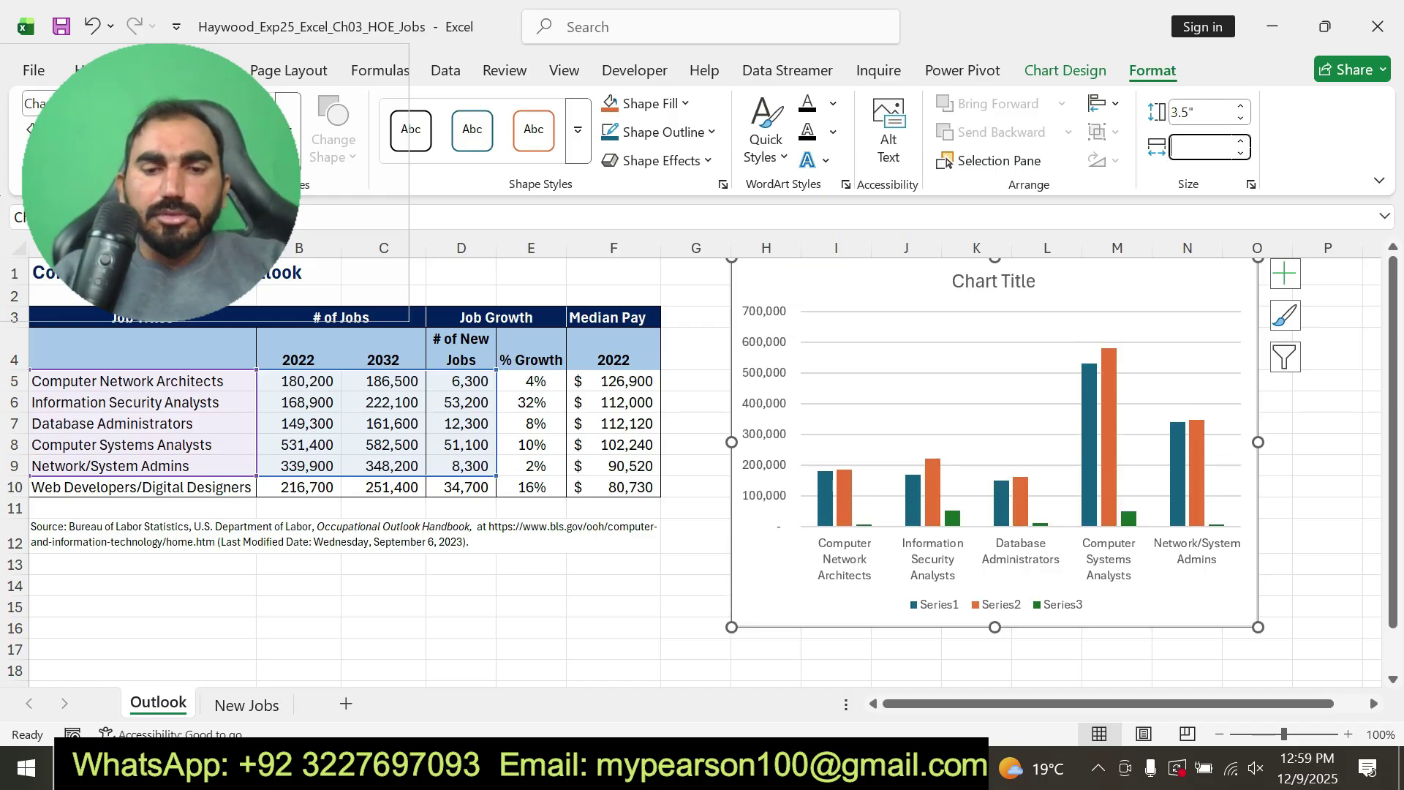
pyautogui.write('5.')
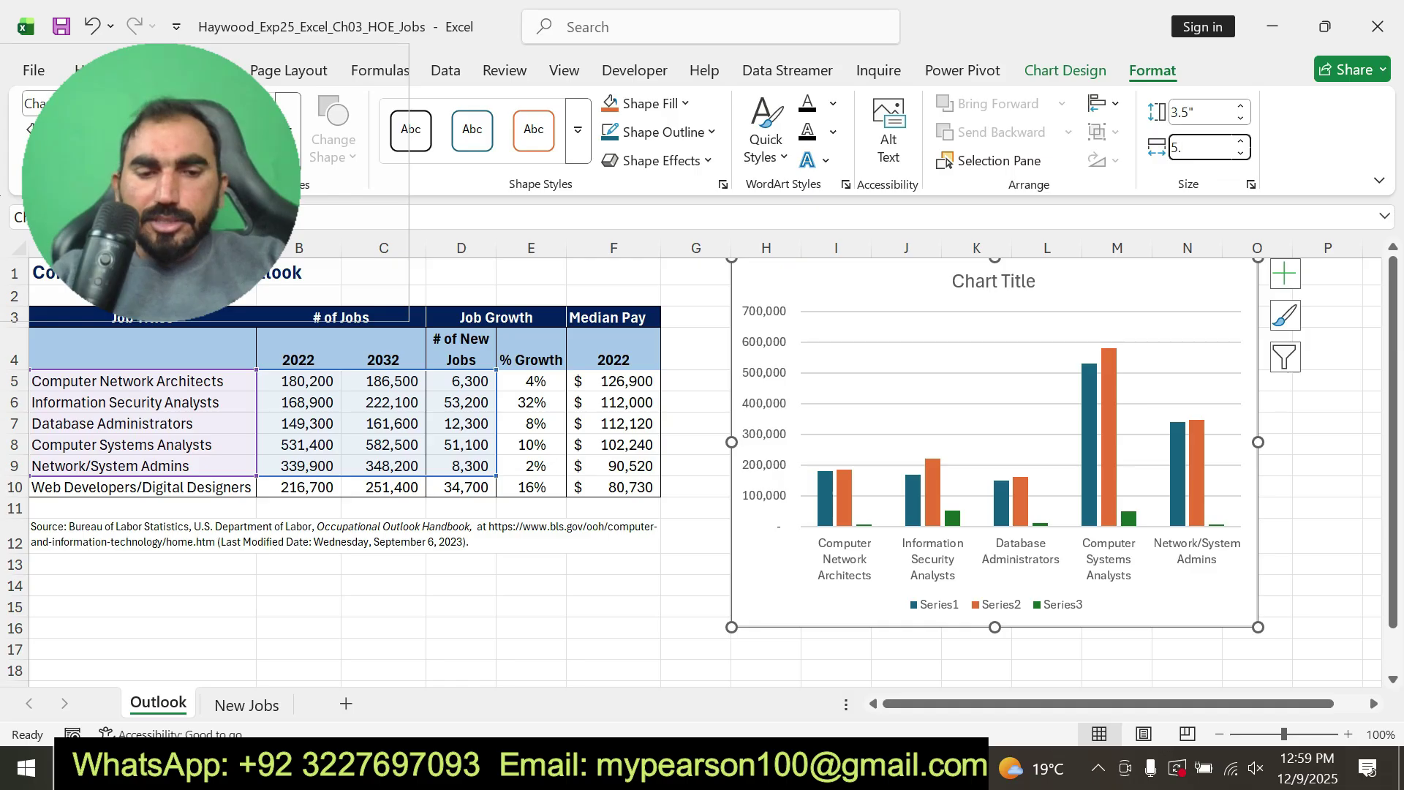
pyautogui.write('3')
pyautogui.press('Return')
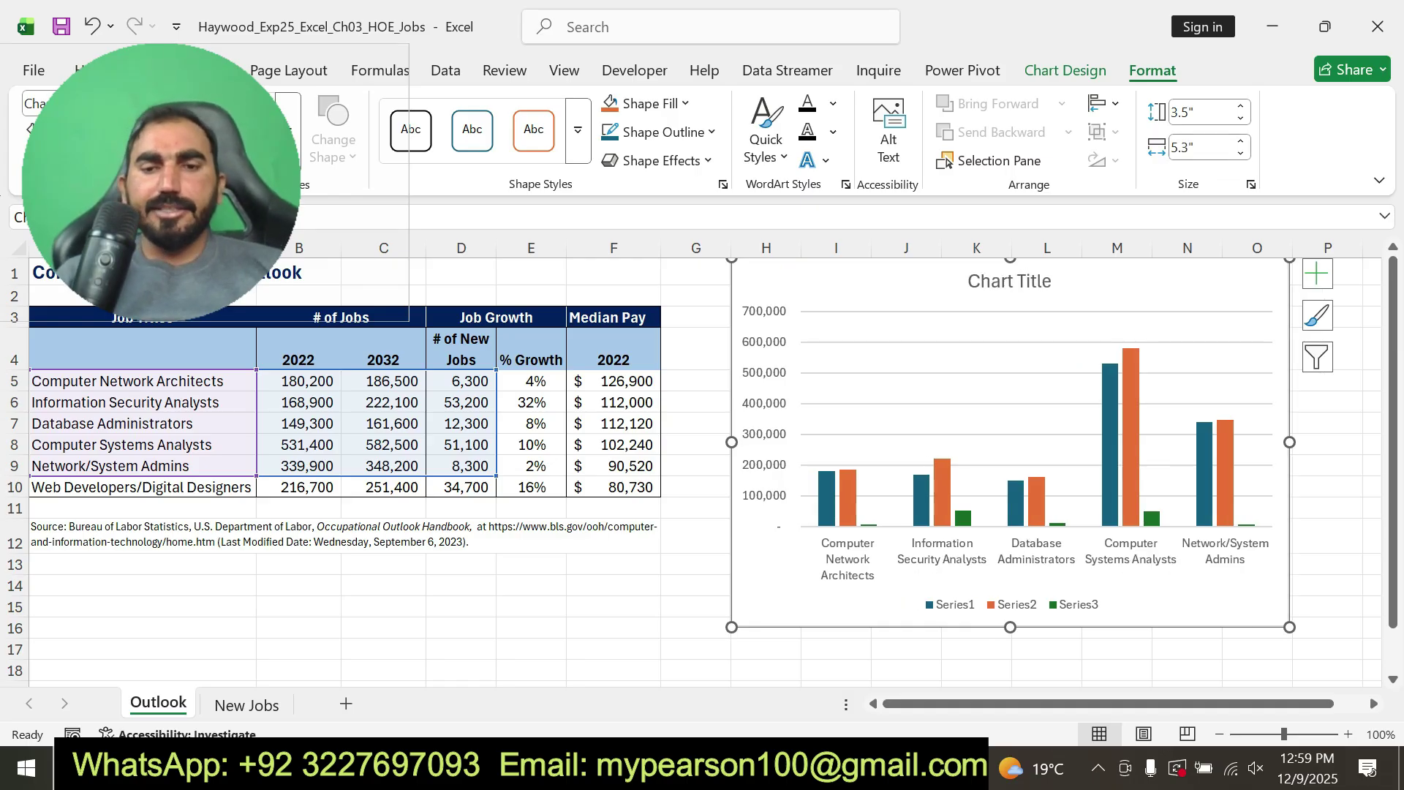
# Step: Switch to the Word instructions and undo the yellow highlight on step 2
pyautogui.click(943, 766)
pyautogui.click(1064, 666)
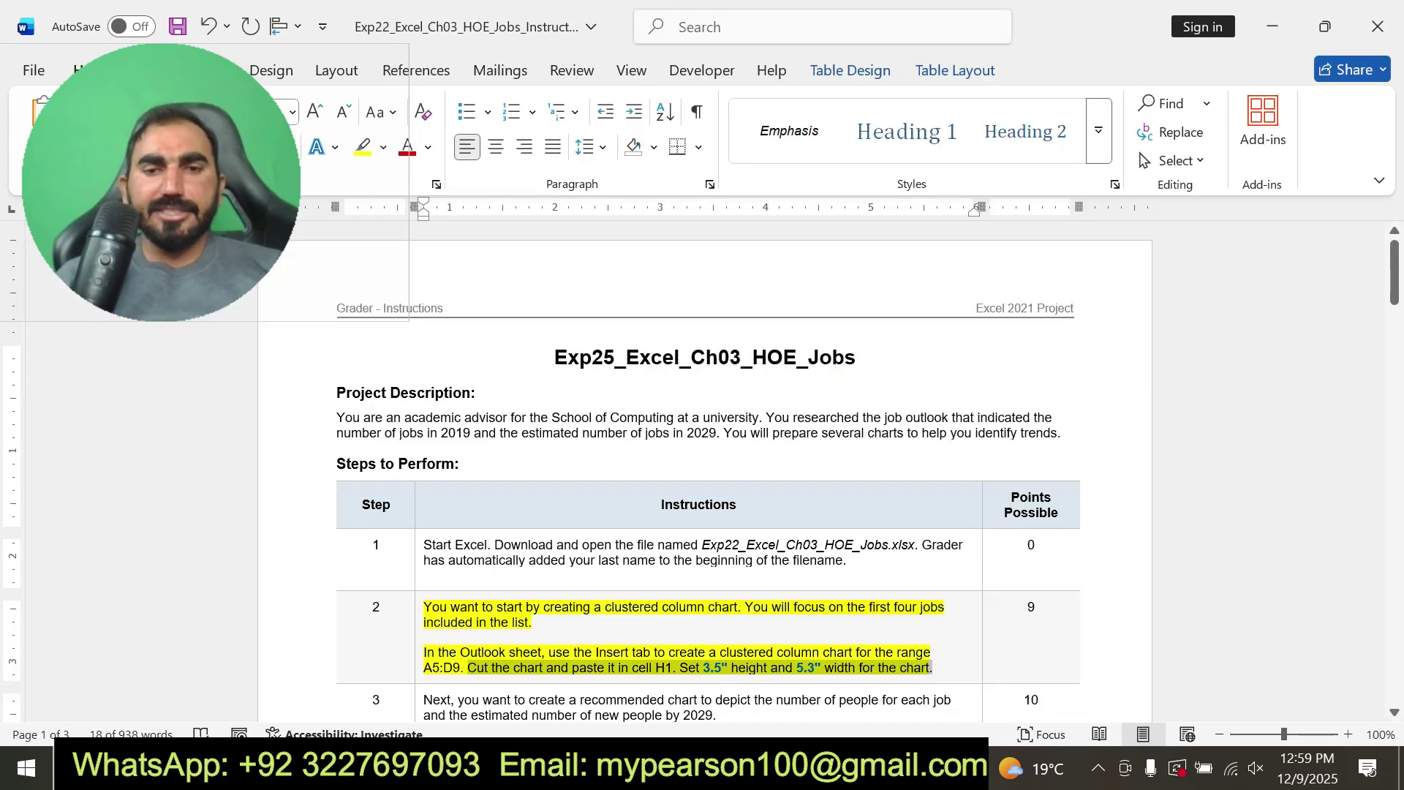
pyautogui.hotkey('ctrl', 'z')
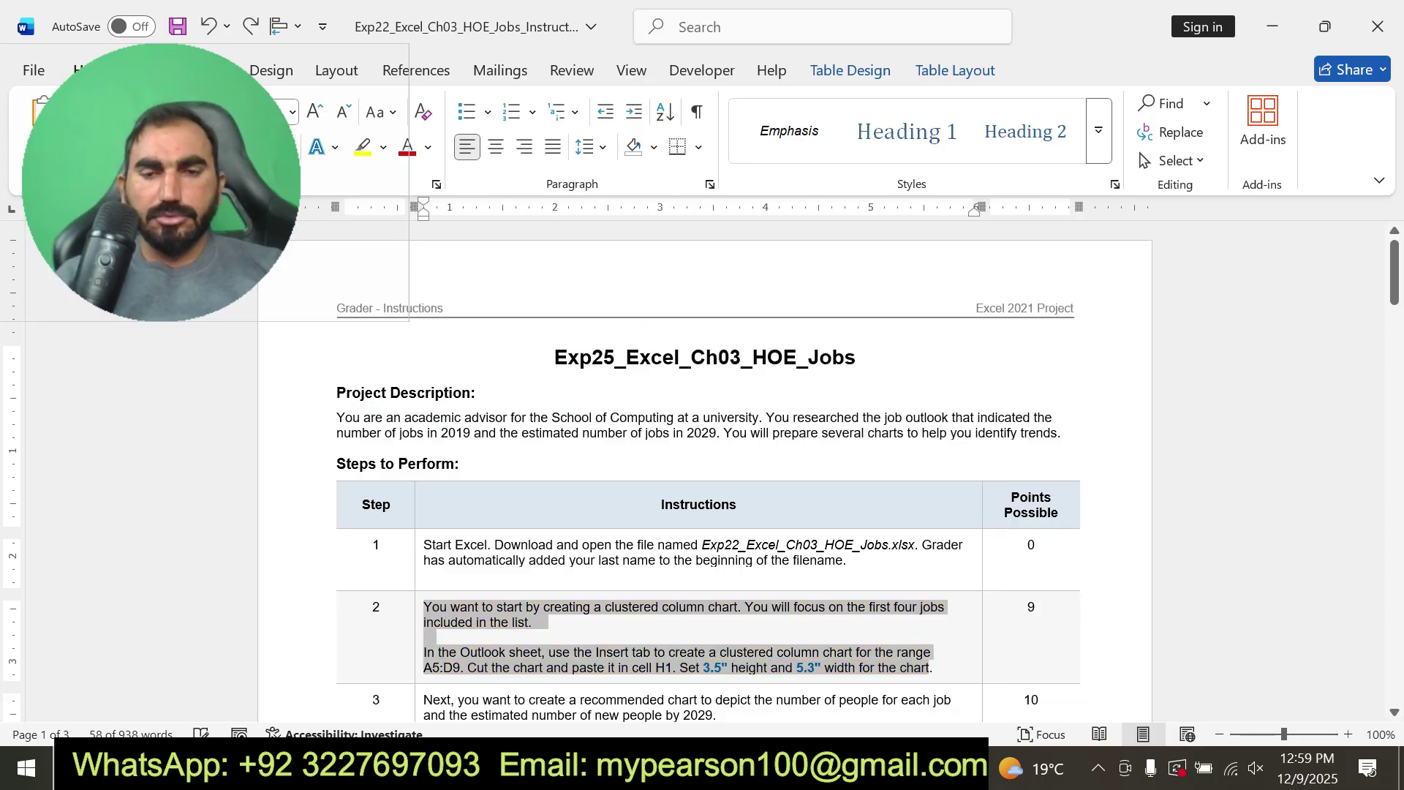
# Step: Highlight the step 3 instructions about the recommended chart in yellow
pyautogui.scroll(-2, 702, 468)
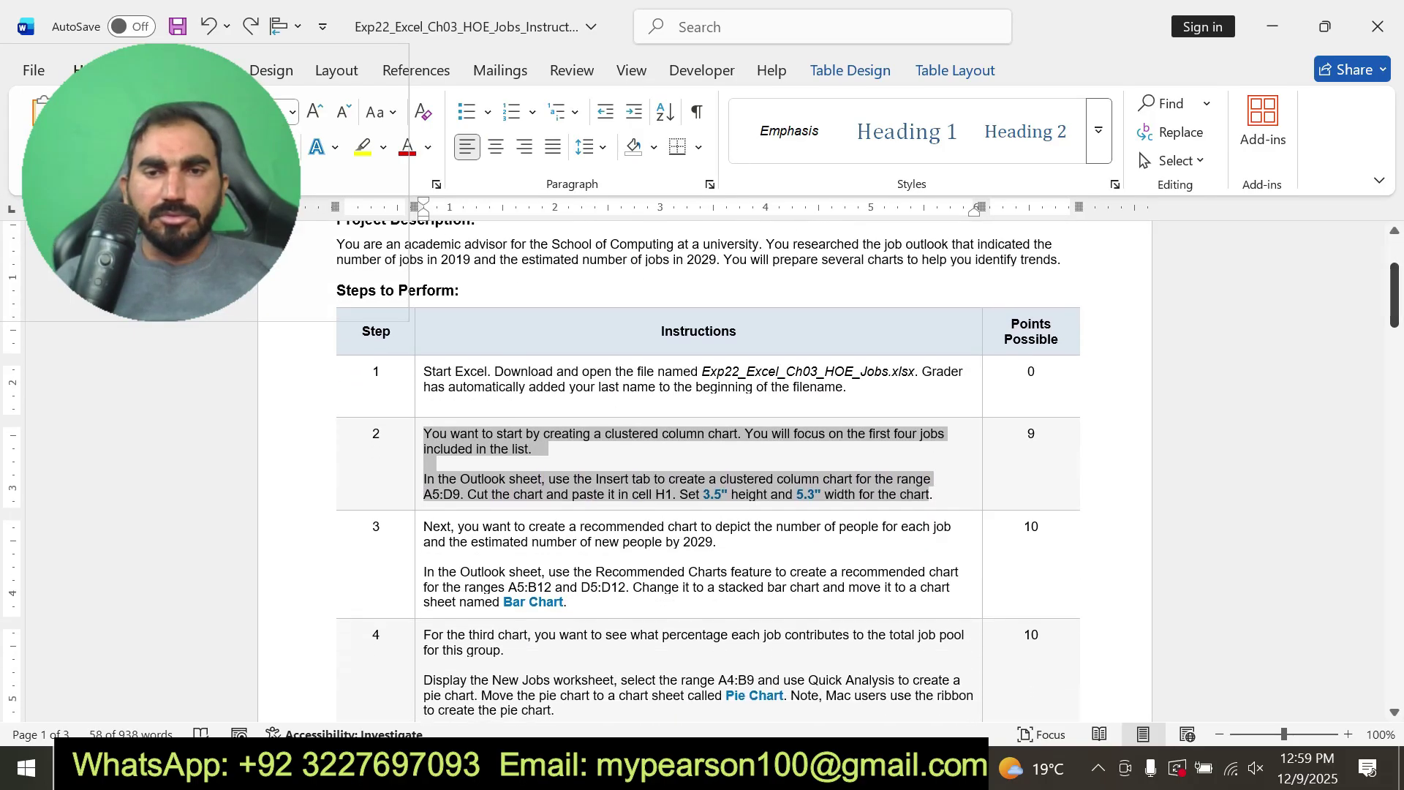
pyautogui.moveTo(424, 527); pyautogui.dragTo(571, 602)
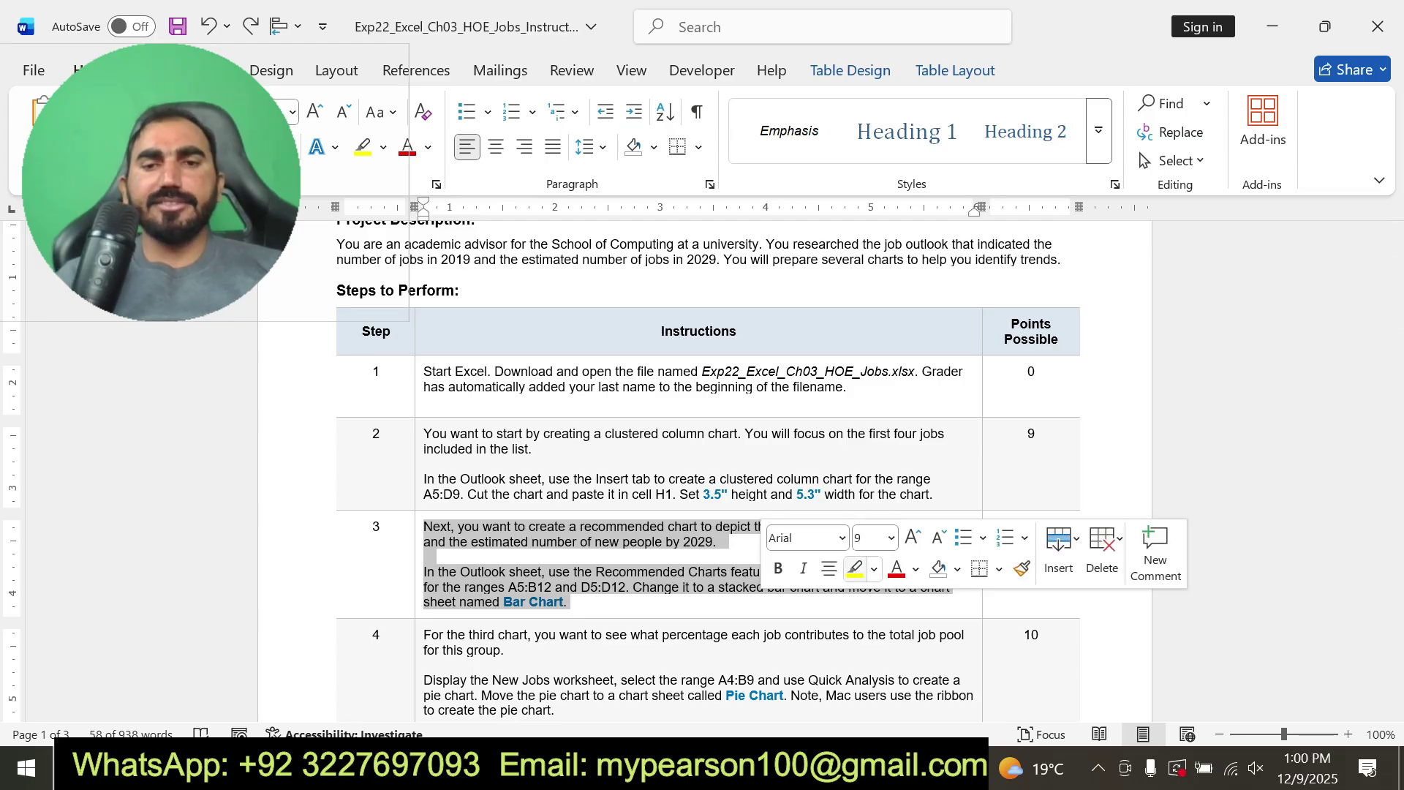
pyautogui.click(854, 568)
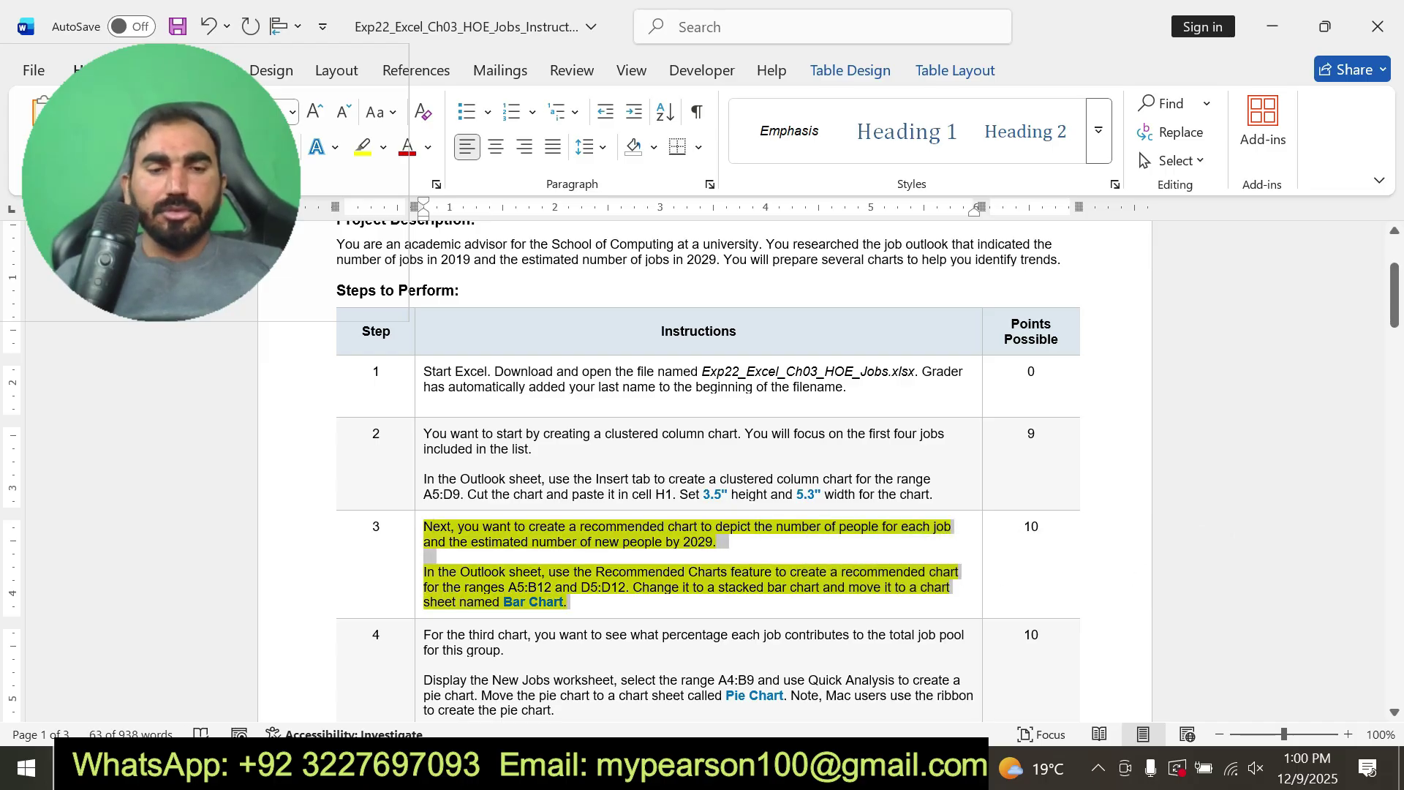
# Step: Copy the range reference A5:B12 from the step 3 instructions and try to select that range on Excel's Outlook sheet
pyautogui.moveTo(508, 587); pyautogui.dragTo(554, 587)
pyautogui.hotkey('ctrl', 'c')
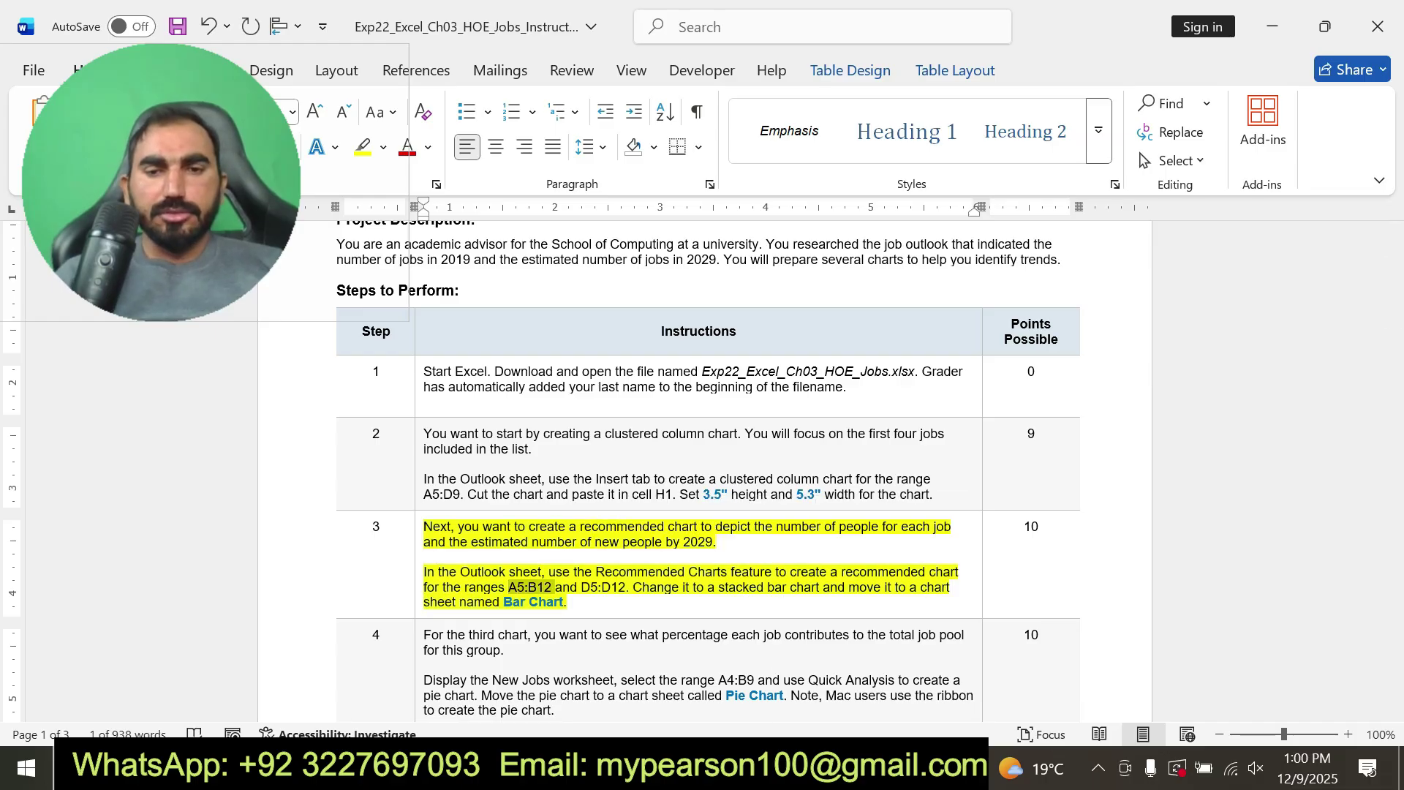
pyautogui.hotkey('alt', 'Tab')
pyautogui.moveTo(161, 183); pyautogui.dragTo(1154, 153)
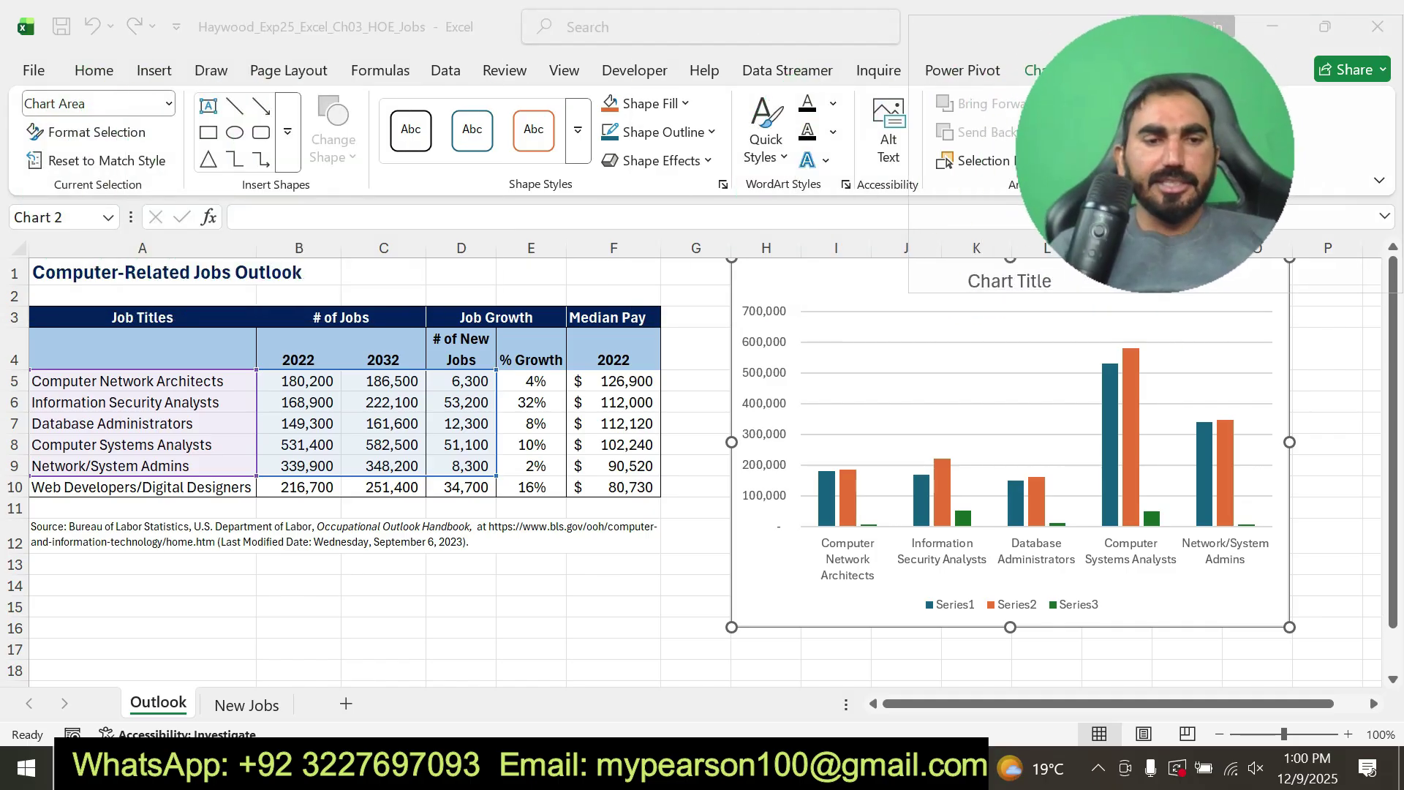
pyautogui.moveTo(947, 766)
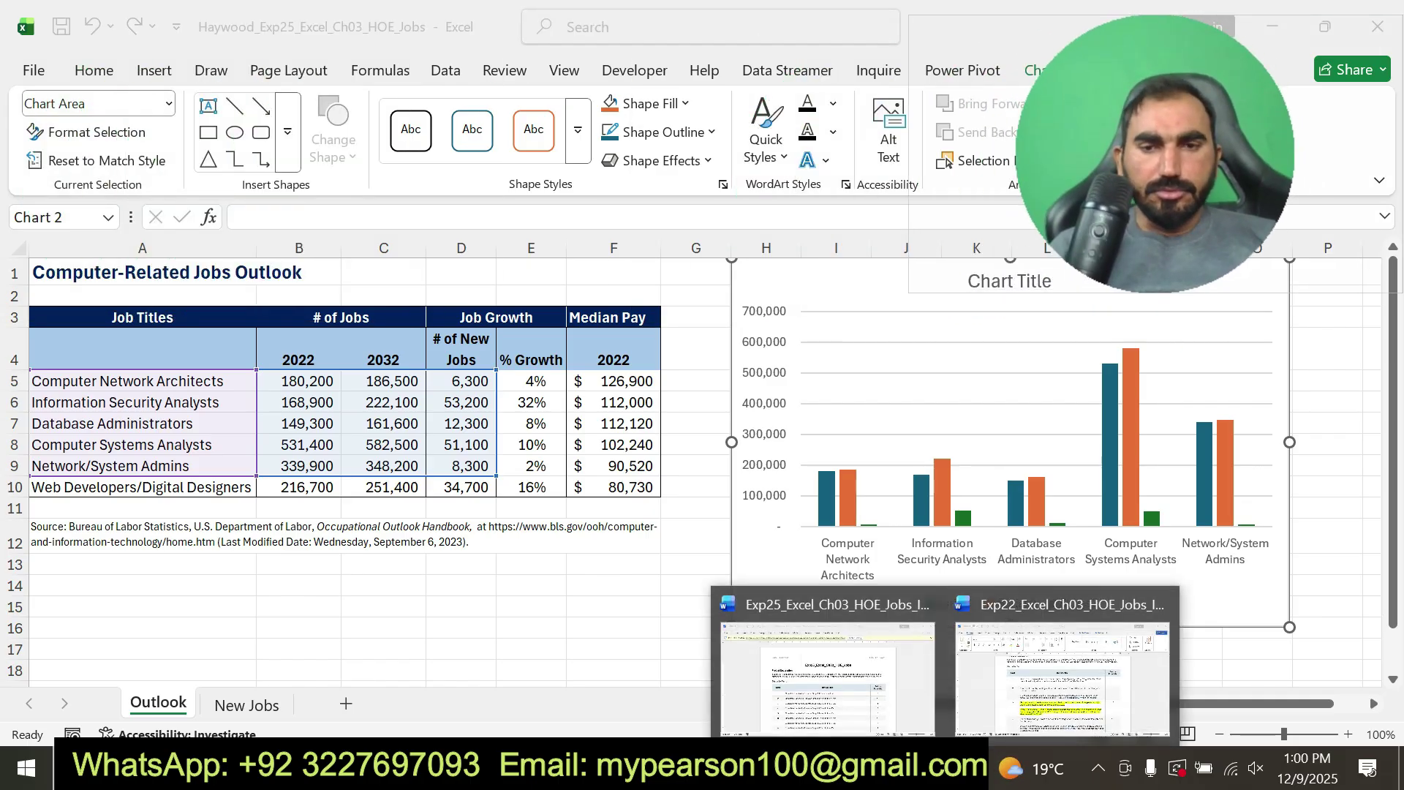
pyautogui.click(1061, 664)
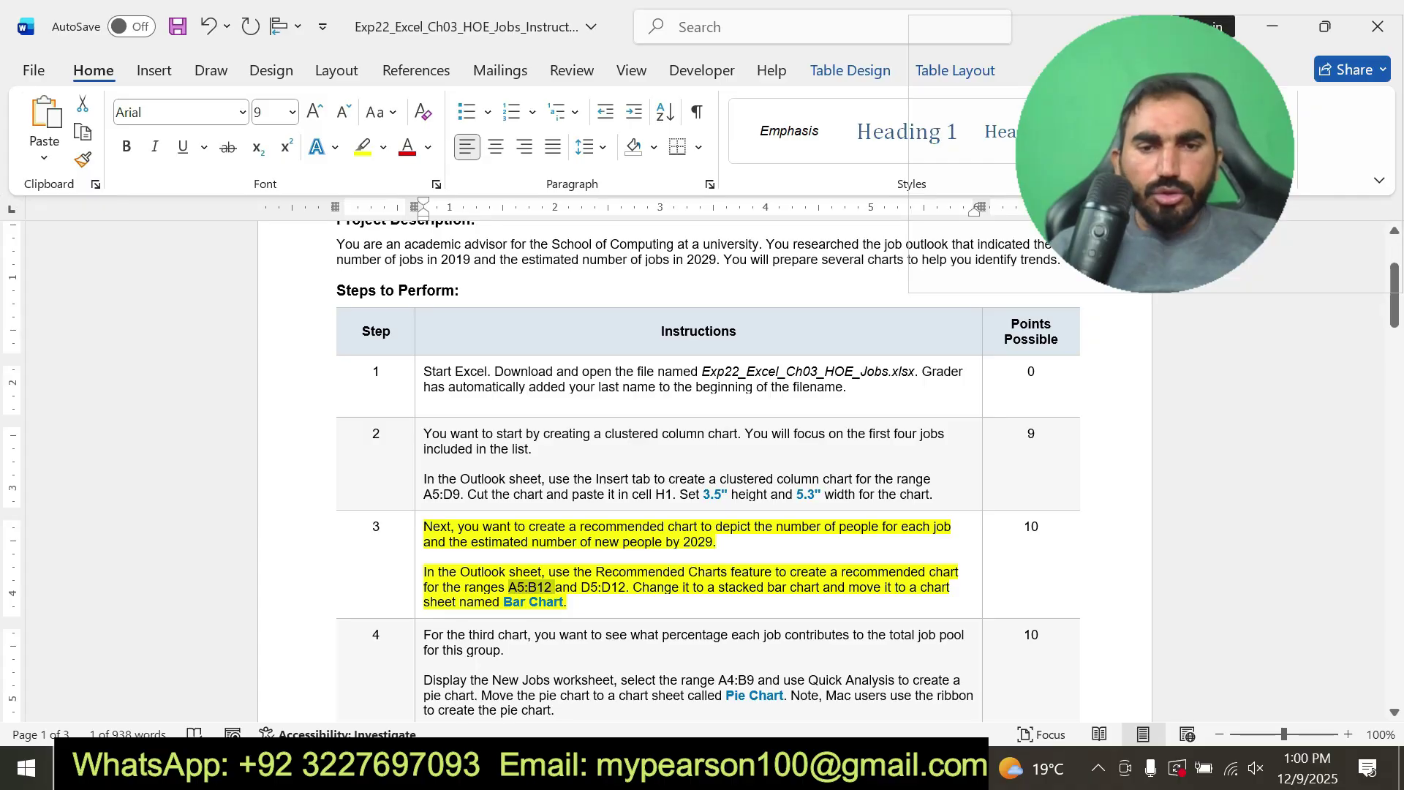
pyautogui.hotkey('alt', 'Tab')
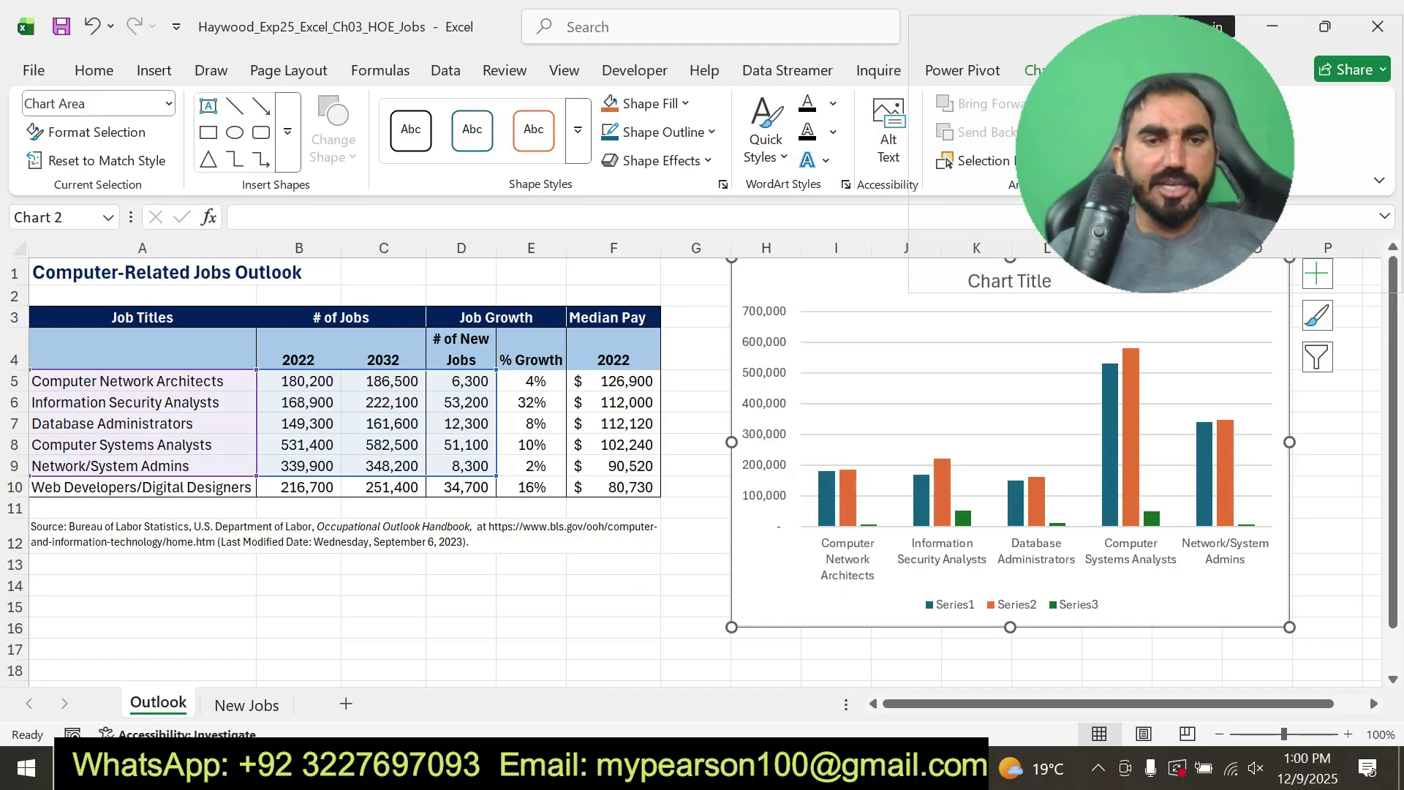
pyautogui.click(57, 217)
pyautogui.press('BackSpace')
pyautogui.hotkey('ctrl', 'v')
pyautogui.press('Return')
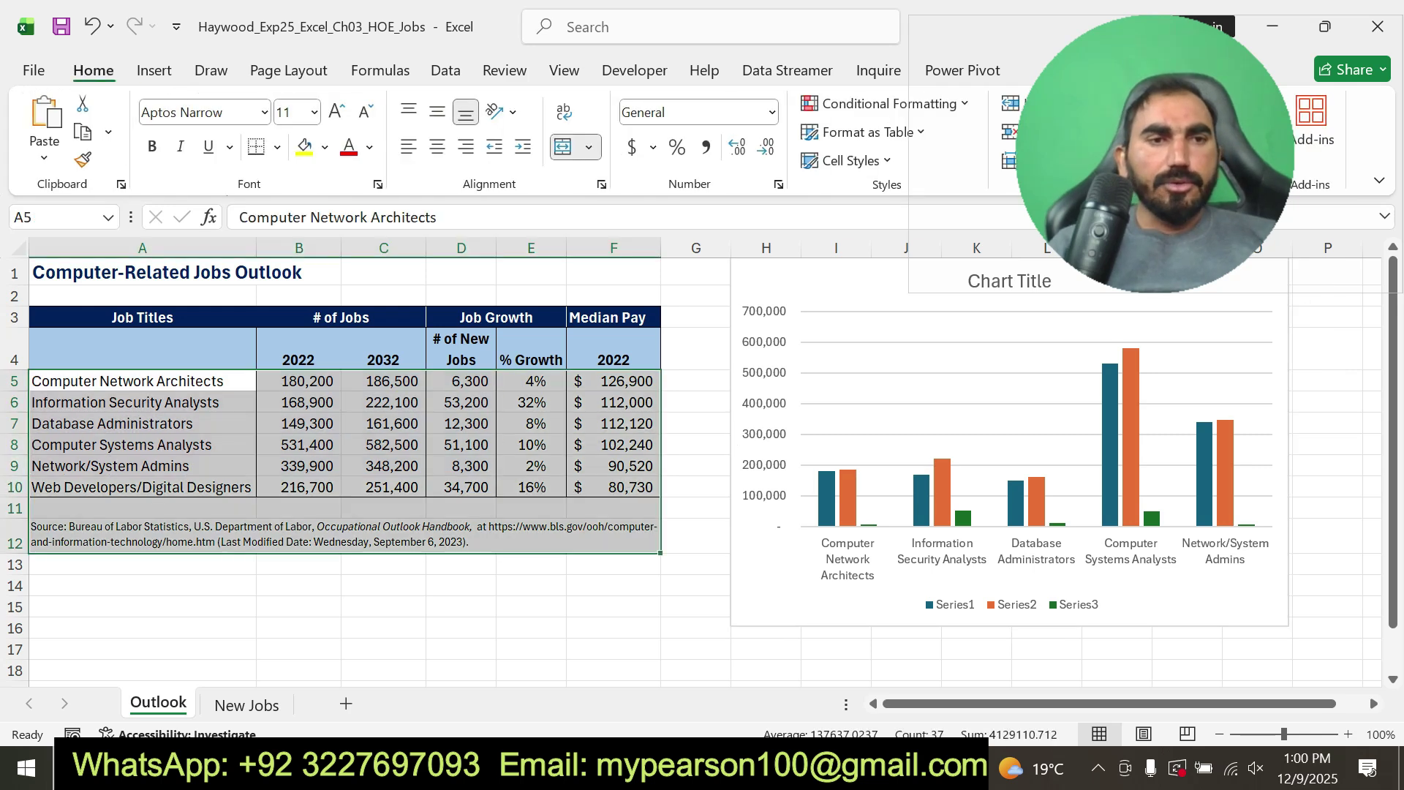
pyautogui.hotkey('alt', 'Tab')
pyautogui.click(945, 767)
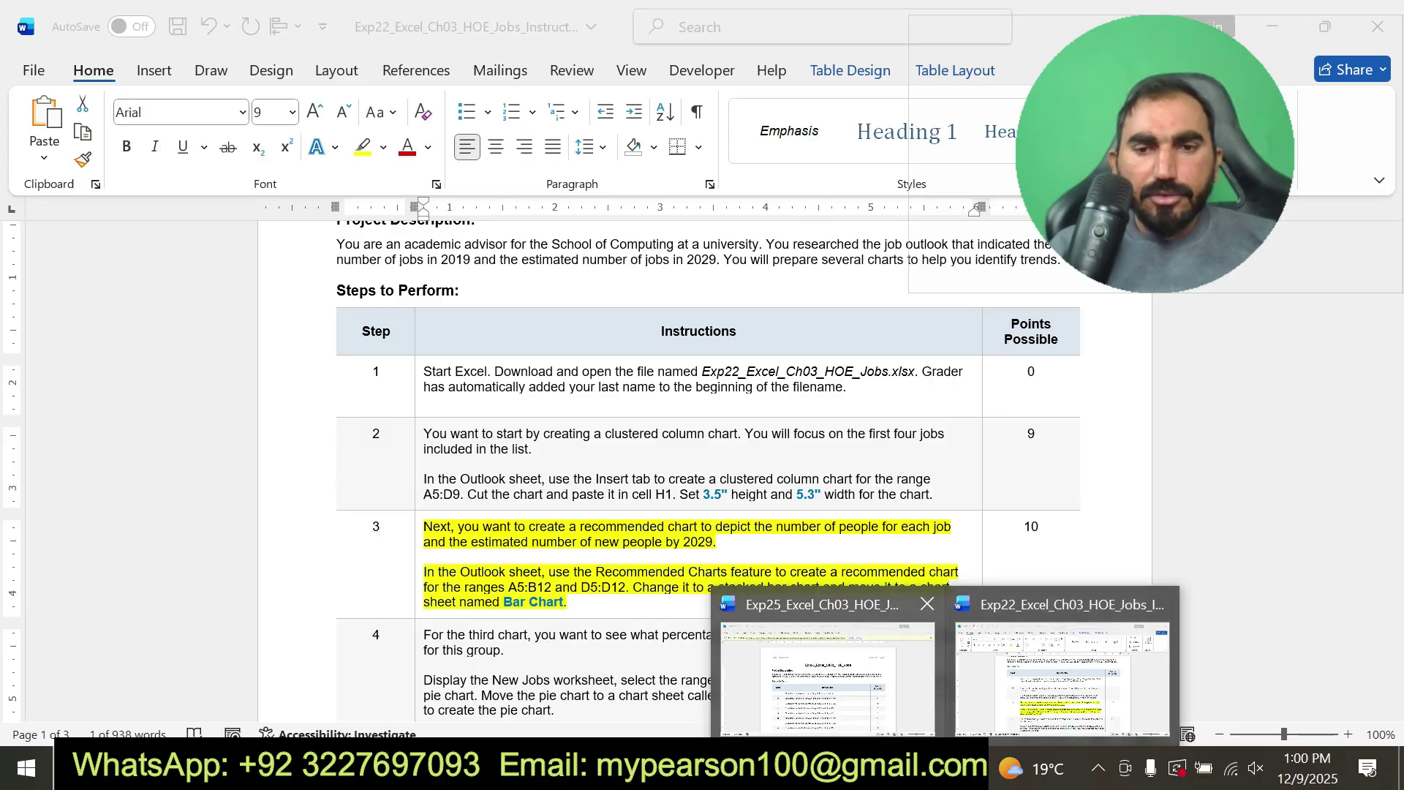
pyautogui.click(1060, 676)
pyautogui.hotkey('alt', 'Tab')
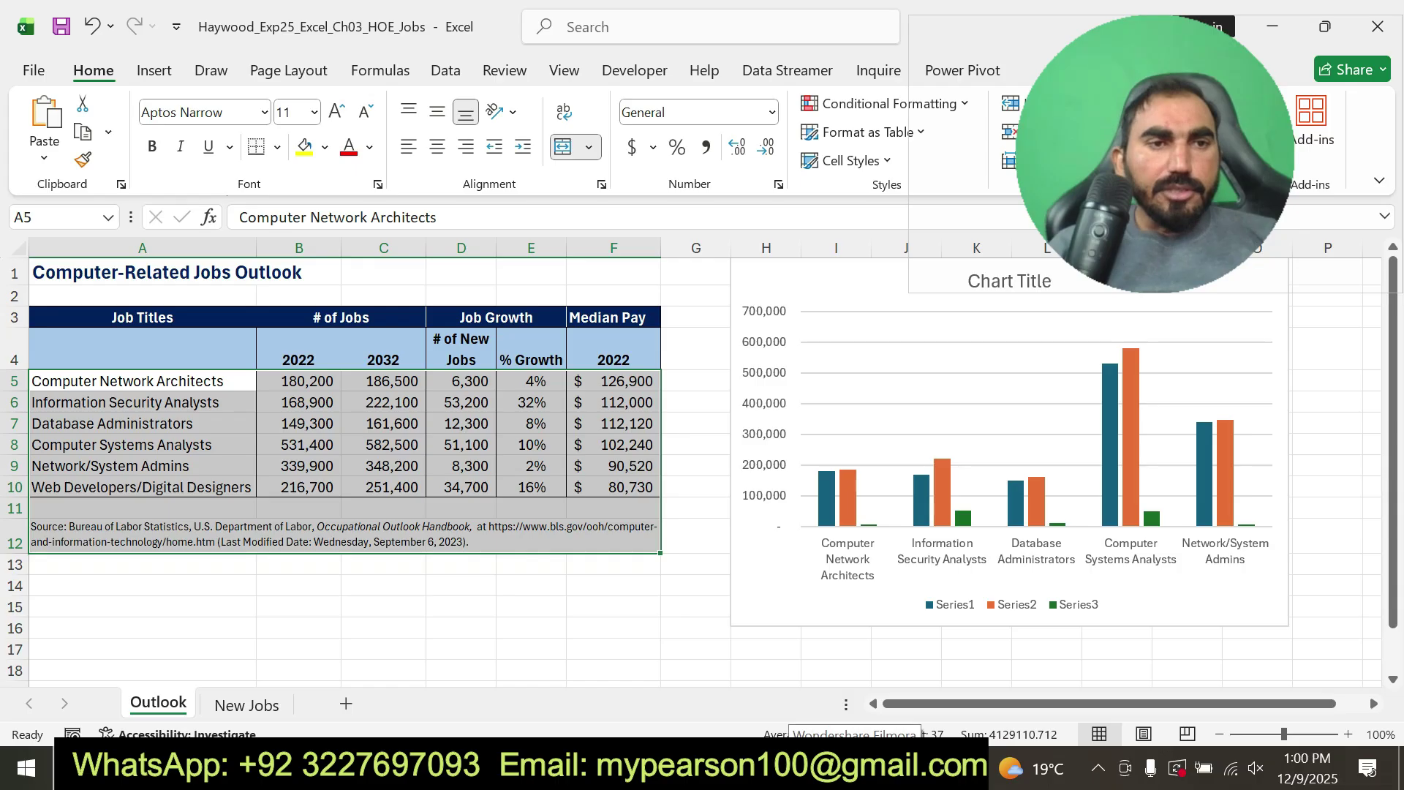
pyautogui.click(62, 217)
pyautogui.press('BackSpace')
pyautogui.hotkey('ctrl', 'v')
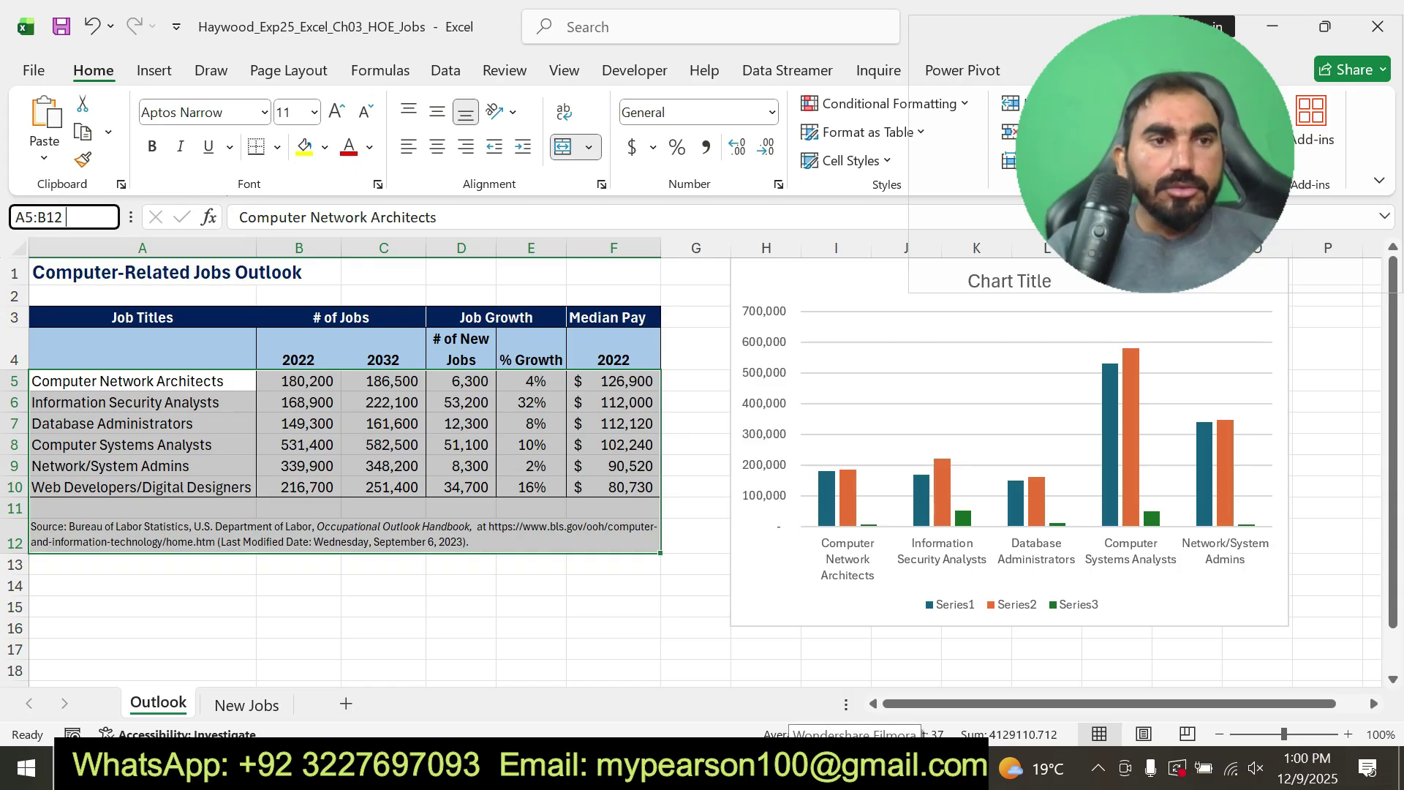
pyautogui.press('Escape')
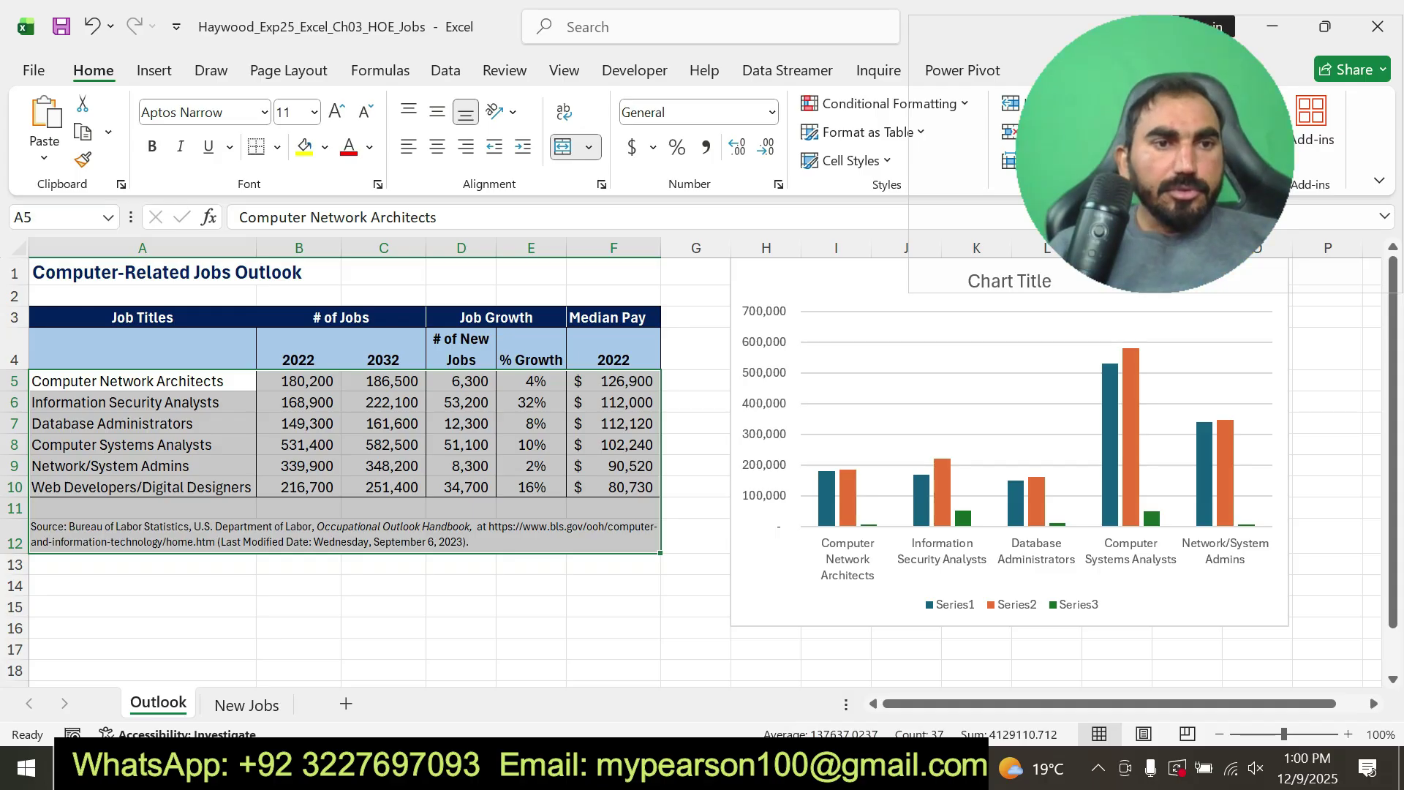
# Step: Select the job titles and 2022 job numbers in A5:B10 together with the new jobs in D5:D10
pyautogui.click(142, 381)
pyautogui.moveTo(143, 381); pyautogui.dragTo(299, 487)
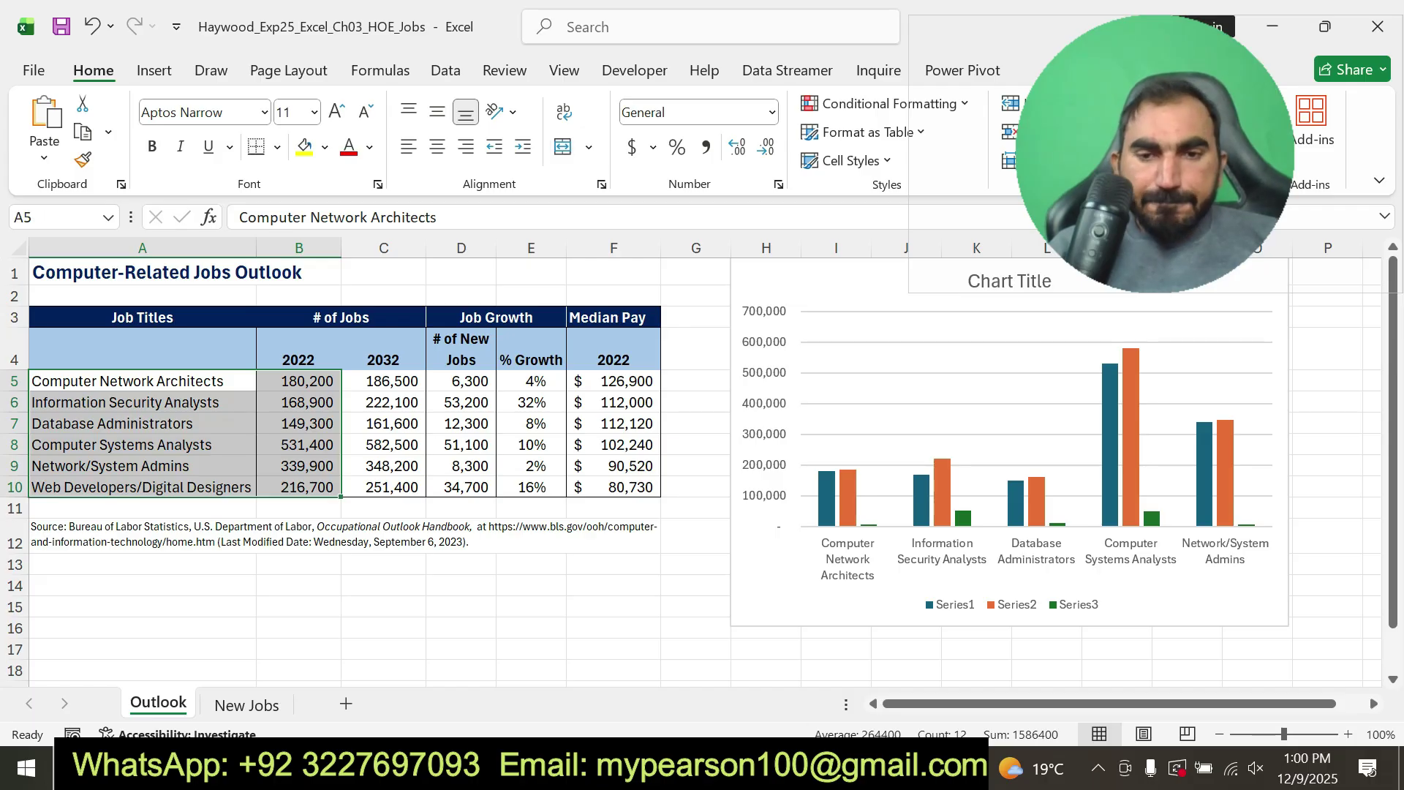
pyautogui.click(946, 766)
pyautogui.click(1062, 665)
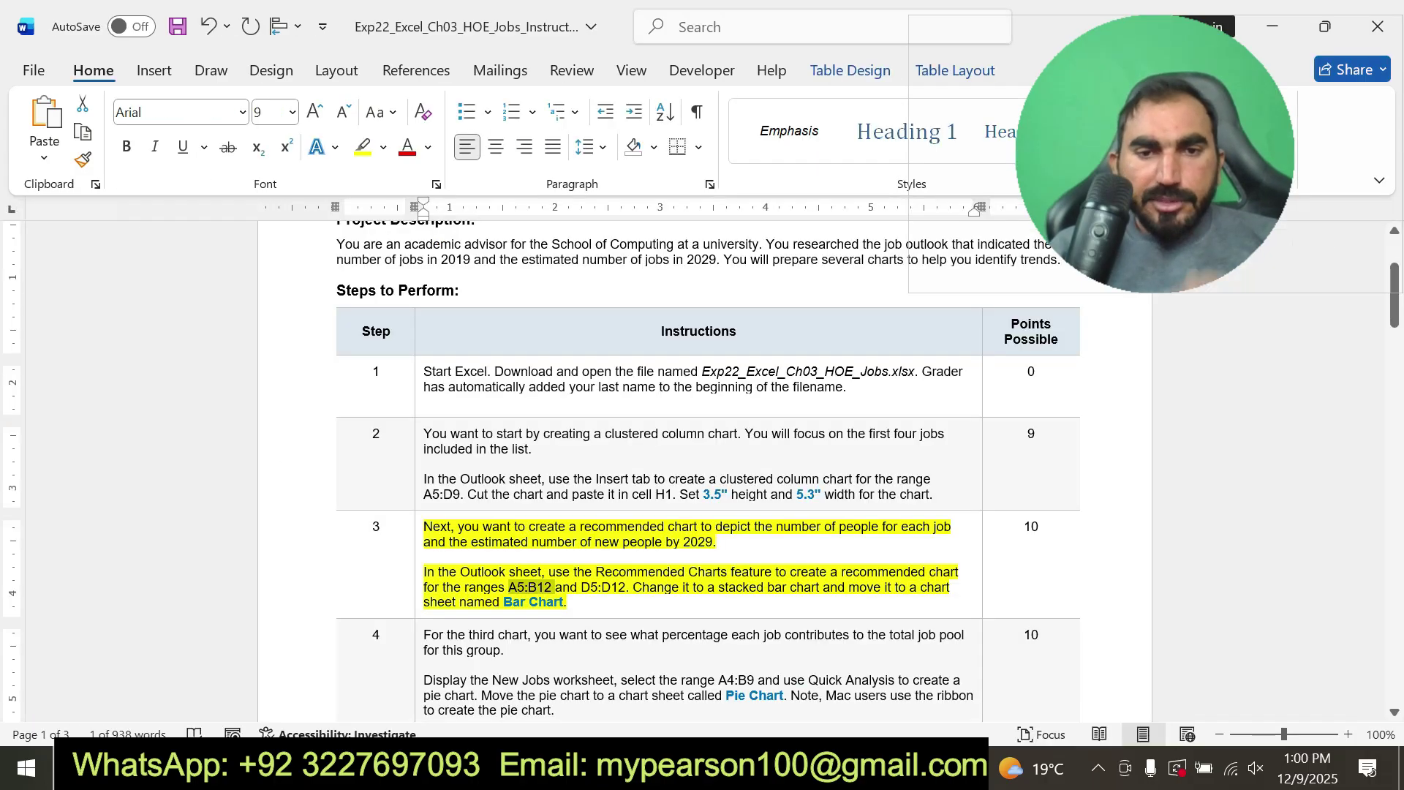
pyautogui.click(901, 766)
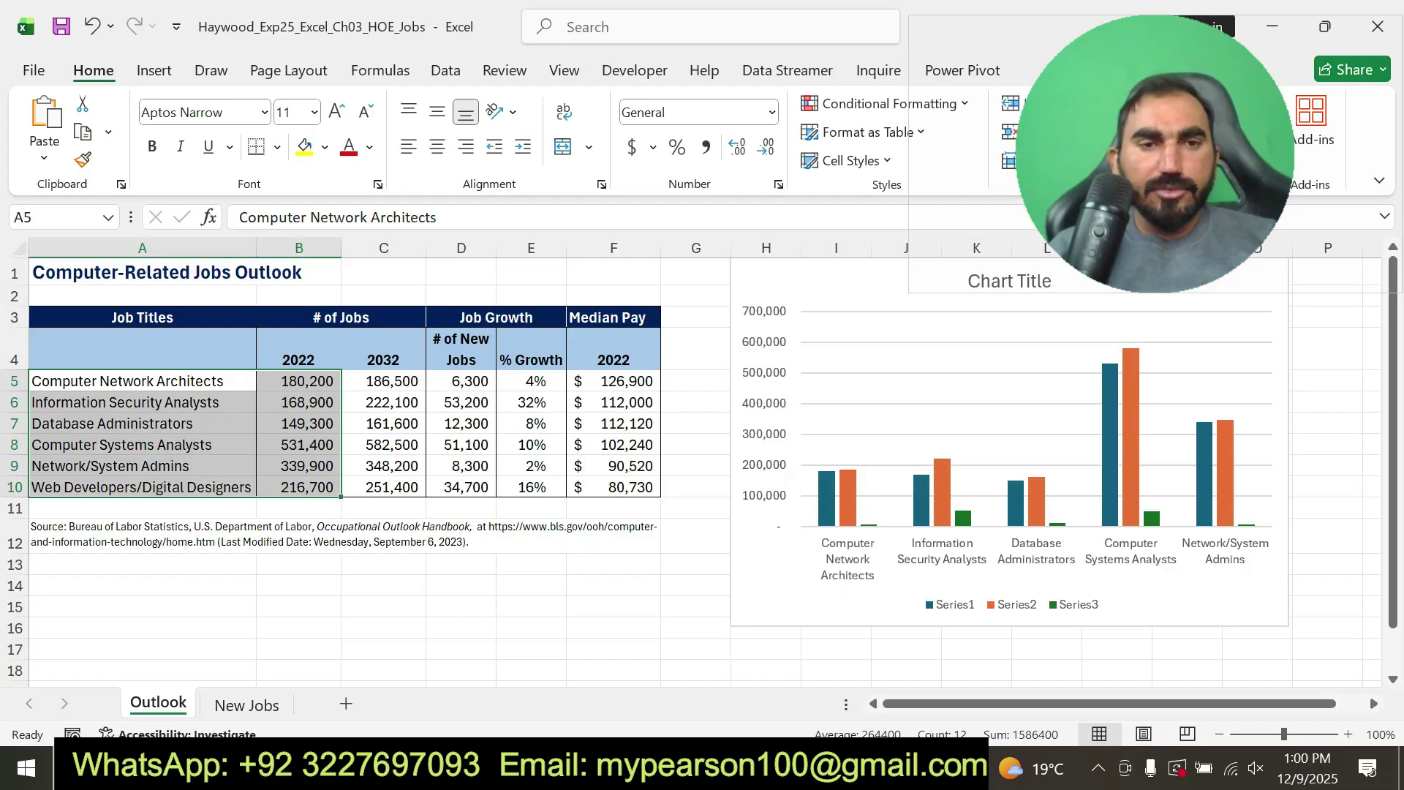
pyautogui.keyDown('ctrl'); pyautogui.moveTo(461, 381); pyautogui.dragTo(461, 487); pyautogui.keyUp('ctrl')
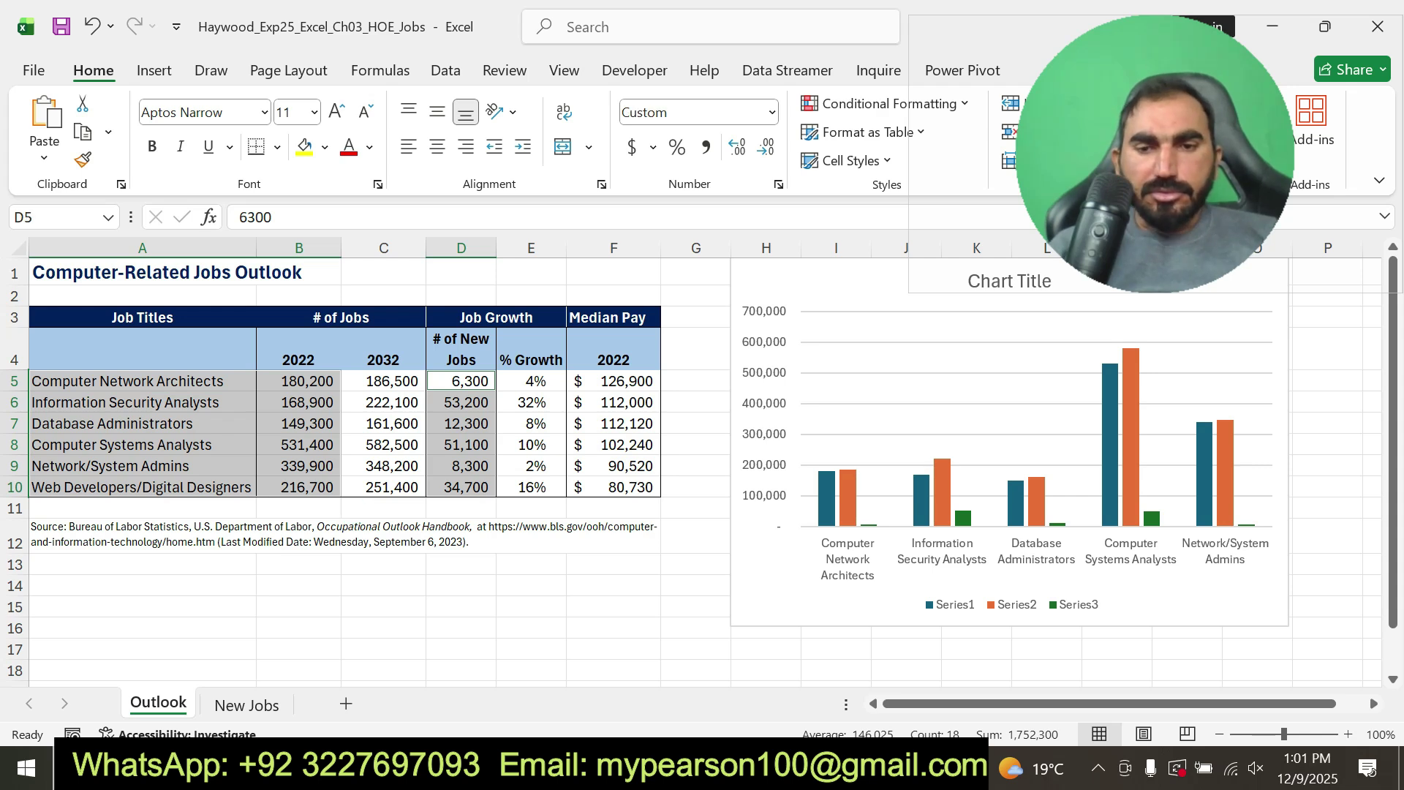
# Step: Check step 3 in the Word instructions, return to Excel and insert the recommended Clustered Bar chart for the selected ranges
pyautogui.click(948, 768)
pyautogui.click(1064, 661)
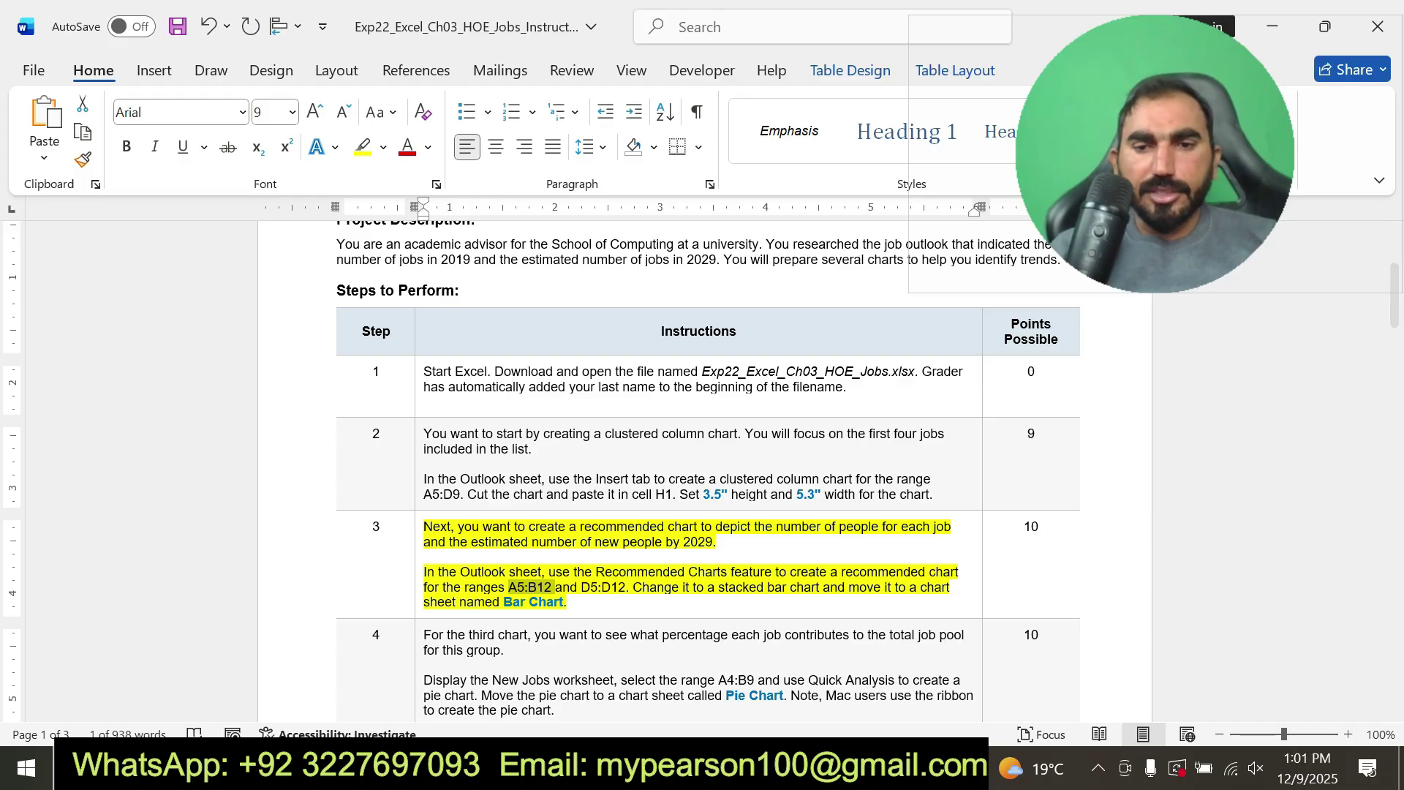
pyautogui.hotkey('alt', 'Tab')
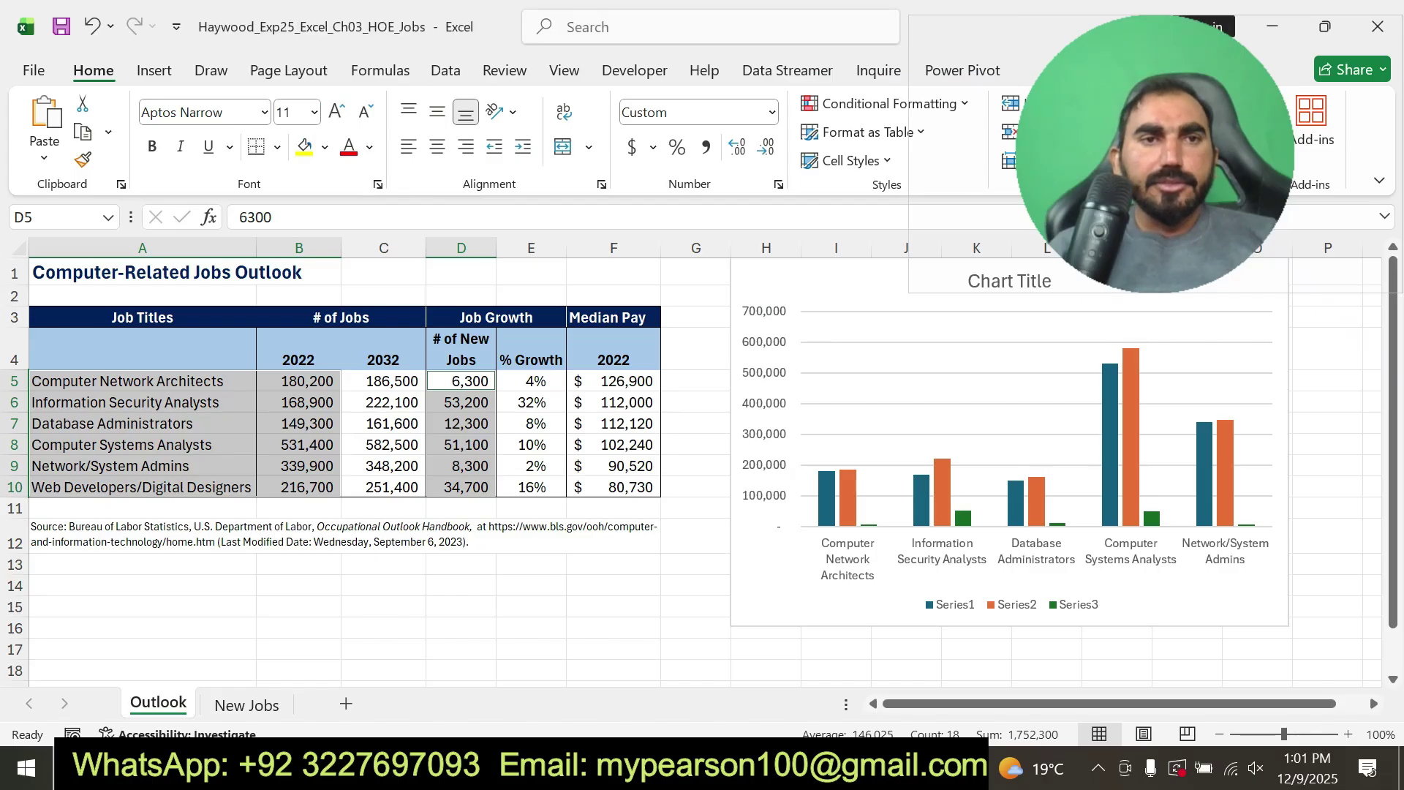
pyautogui.click(154, 70)
pyautogui.click(380, 131)
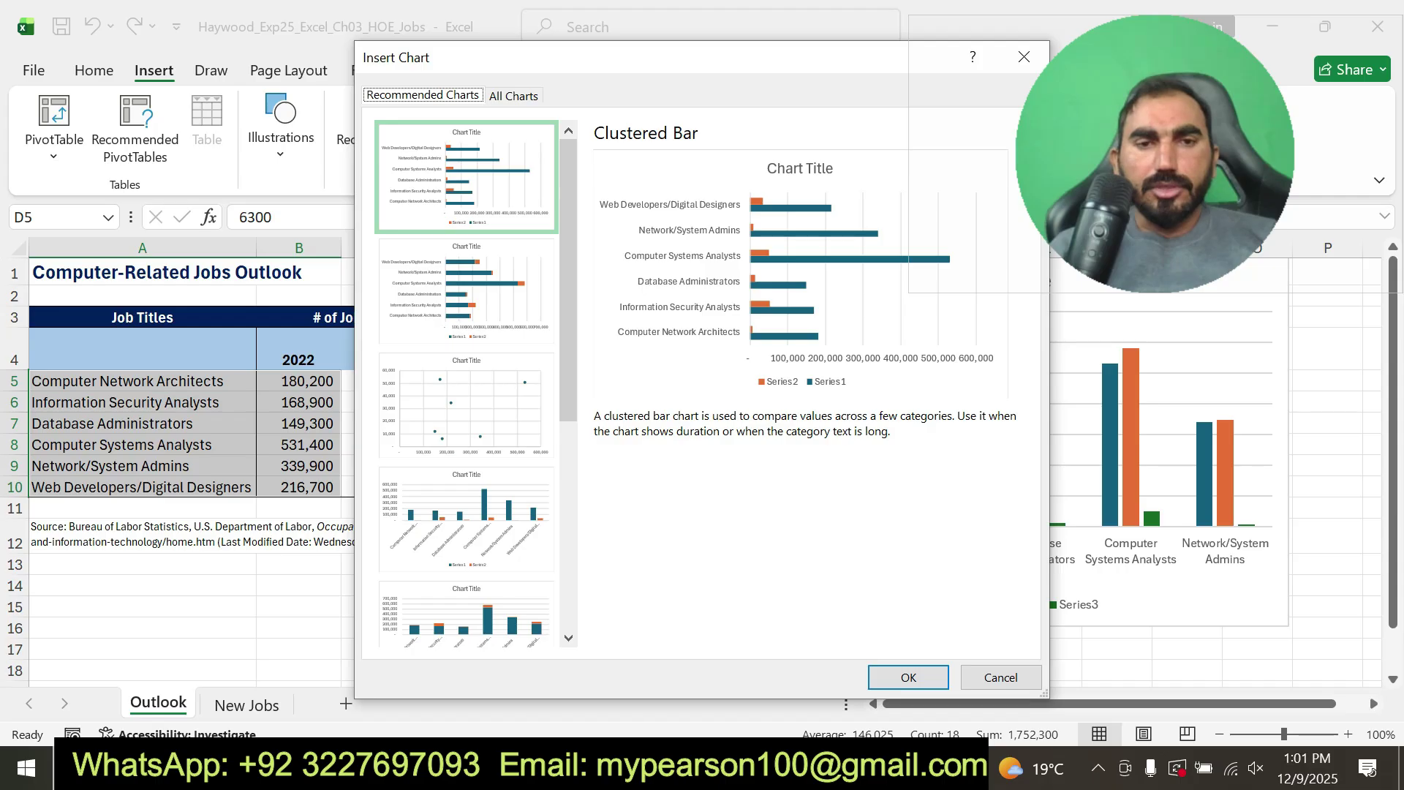
pyautogui.press('Return')
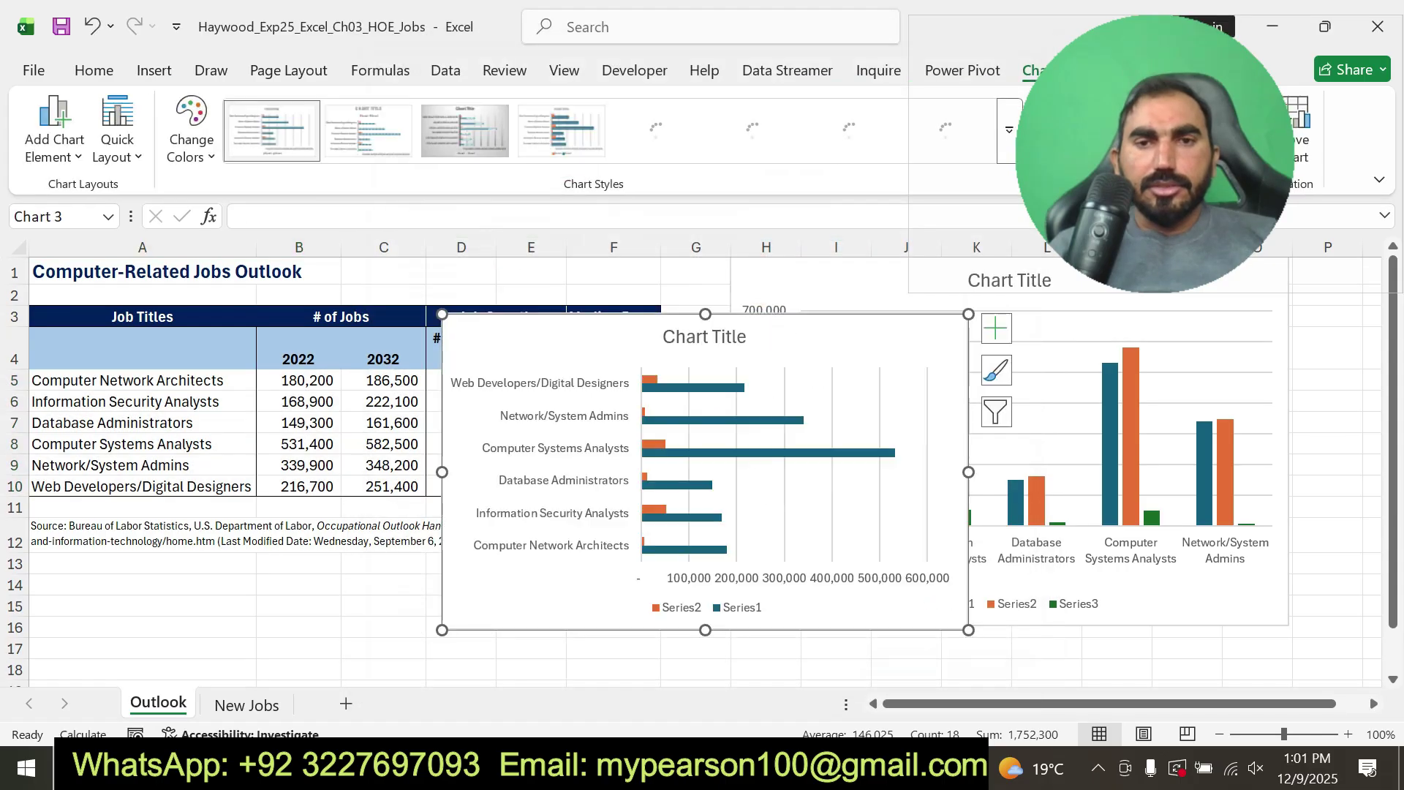
# Step: Switch to the Word instructions, copy the chart sheet name Bar Chart from step 3 and return to Excel
pyautogui.moveTo(1154, 154); pyautogui.dragTo(1224, 410)
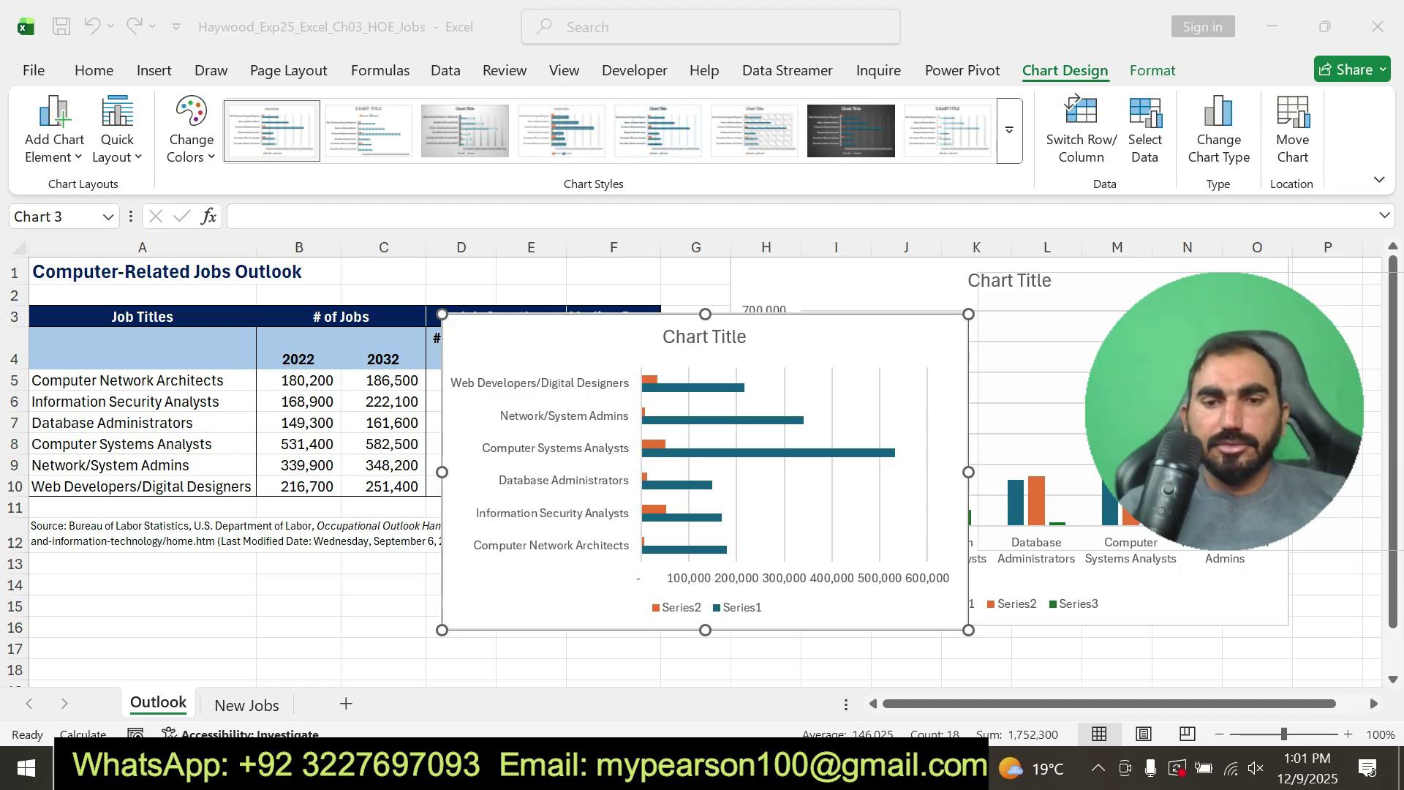
pyautogui.moveTo(946, 768)
pyautogui.click(1060, 662)
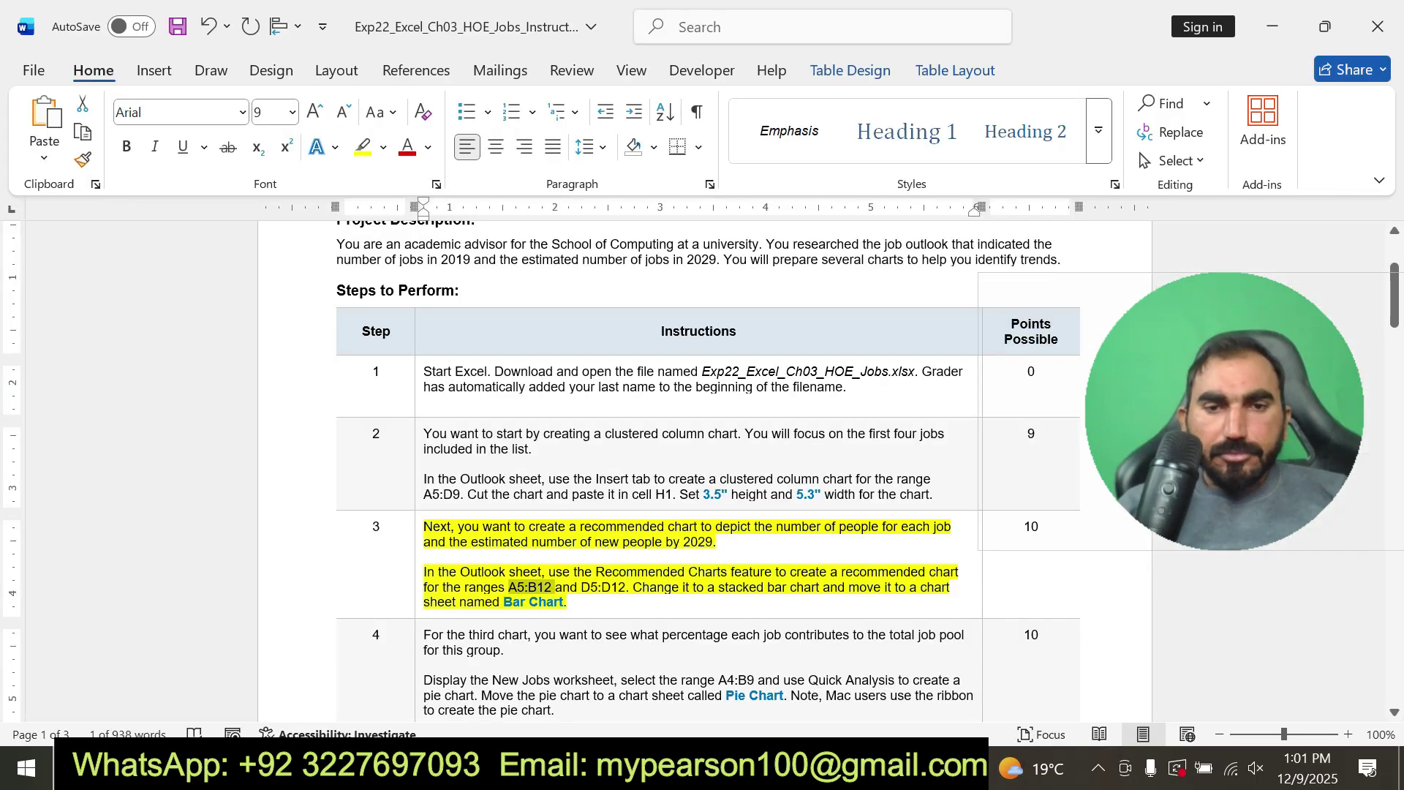
pyautogui.moveTo(503, 602); pyautogui.dragTo(538, 602)
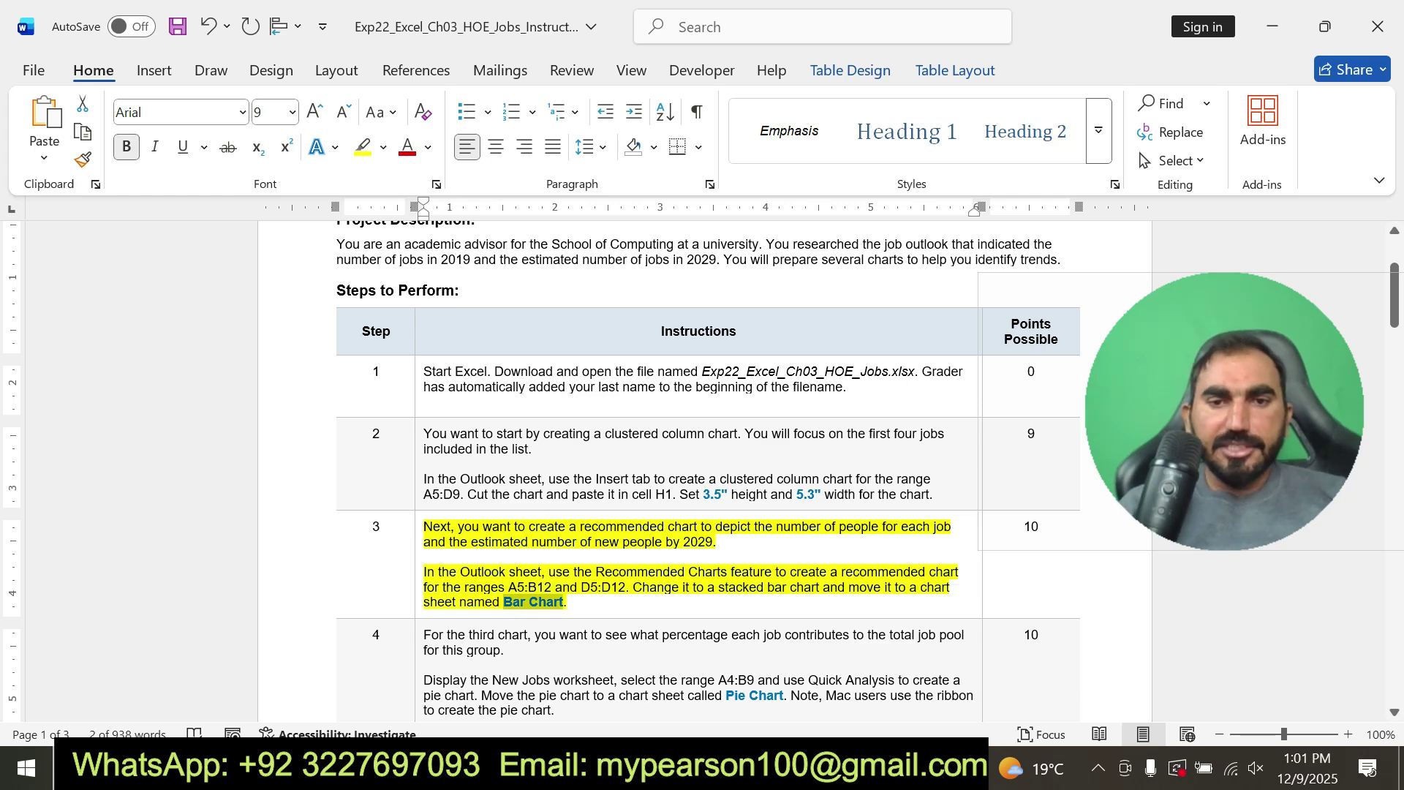
pyautogui.hotkey('alt', 'Tab')
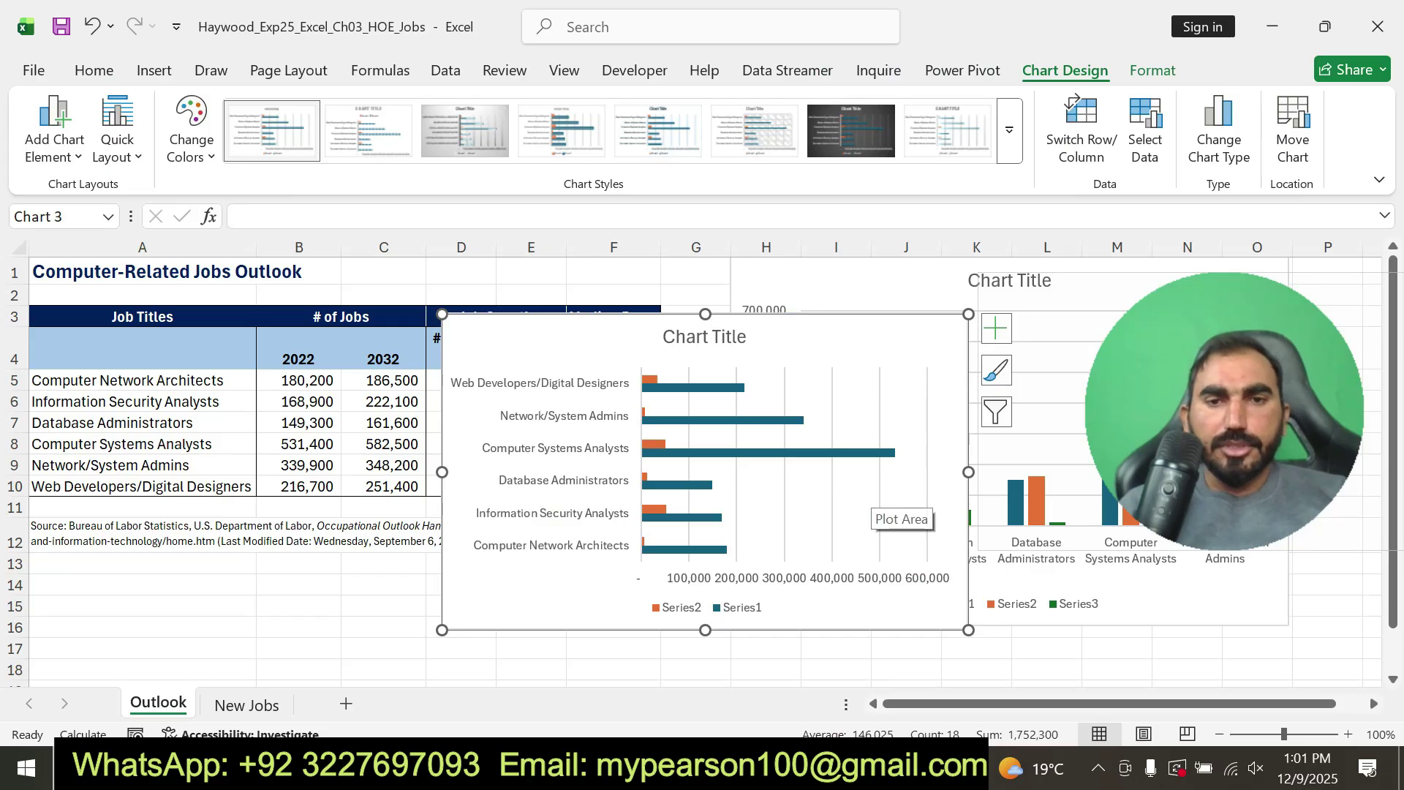
# Step: Paste the copied name into the chart, and undo both the paste and the clustered bar chart insertion
pyautogui.hotkey('ctrl', 'v')
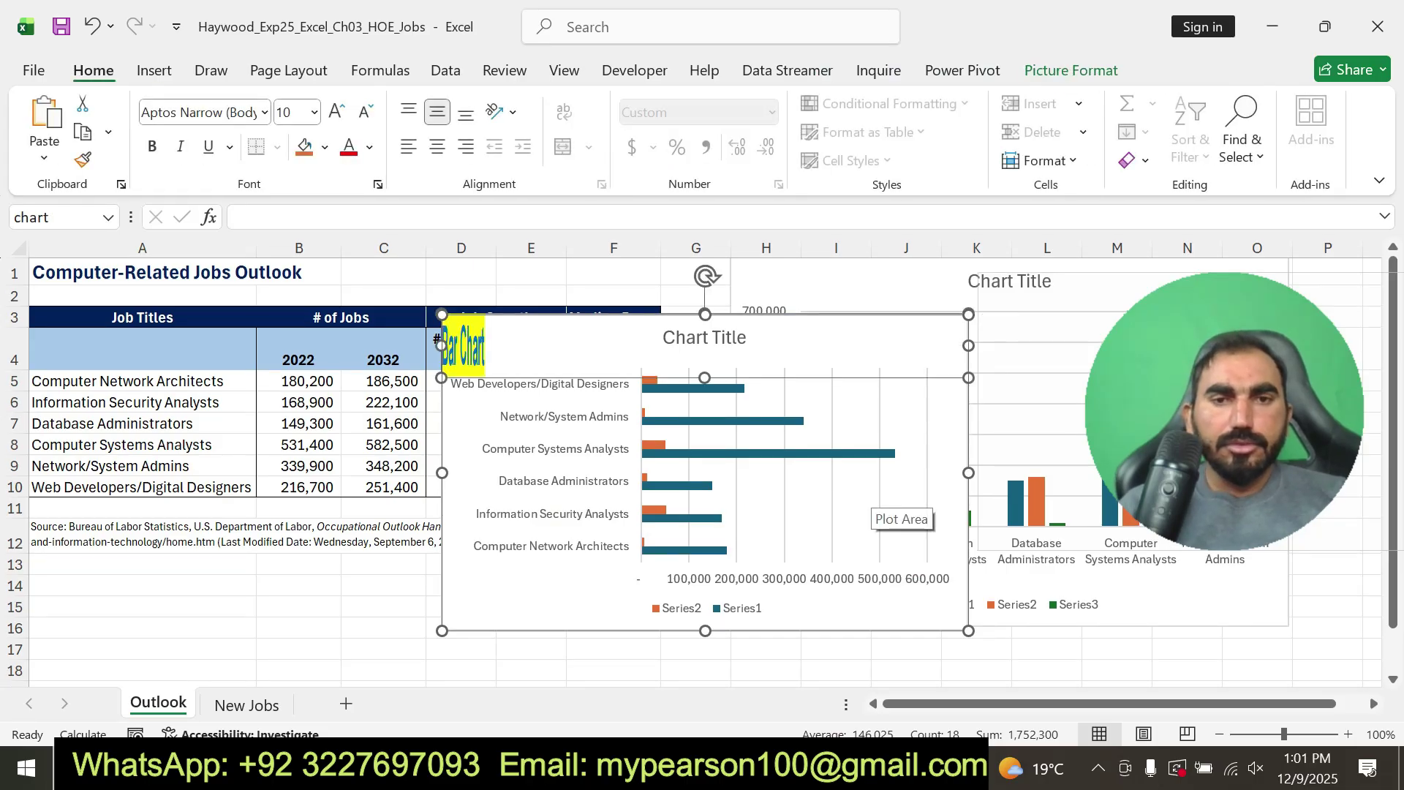
pyautogui.hotkey('ctrl', 'z')
pyautogui.hotkey('ctrl', 'z')
pyautogui.hotkey('ctrl', 'z')
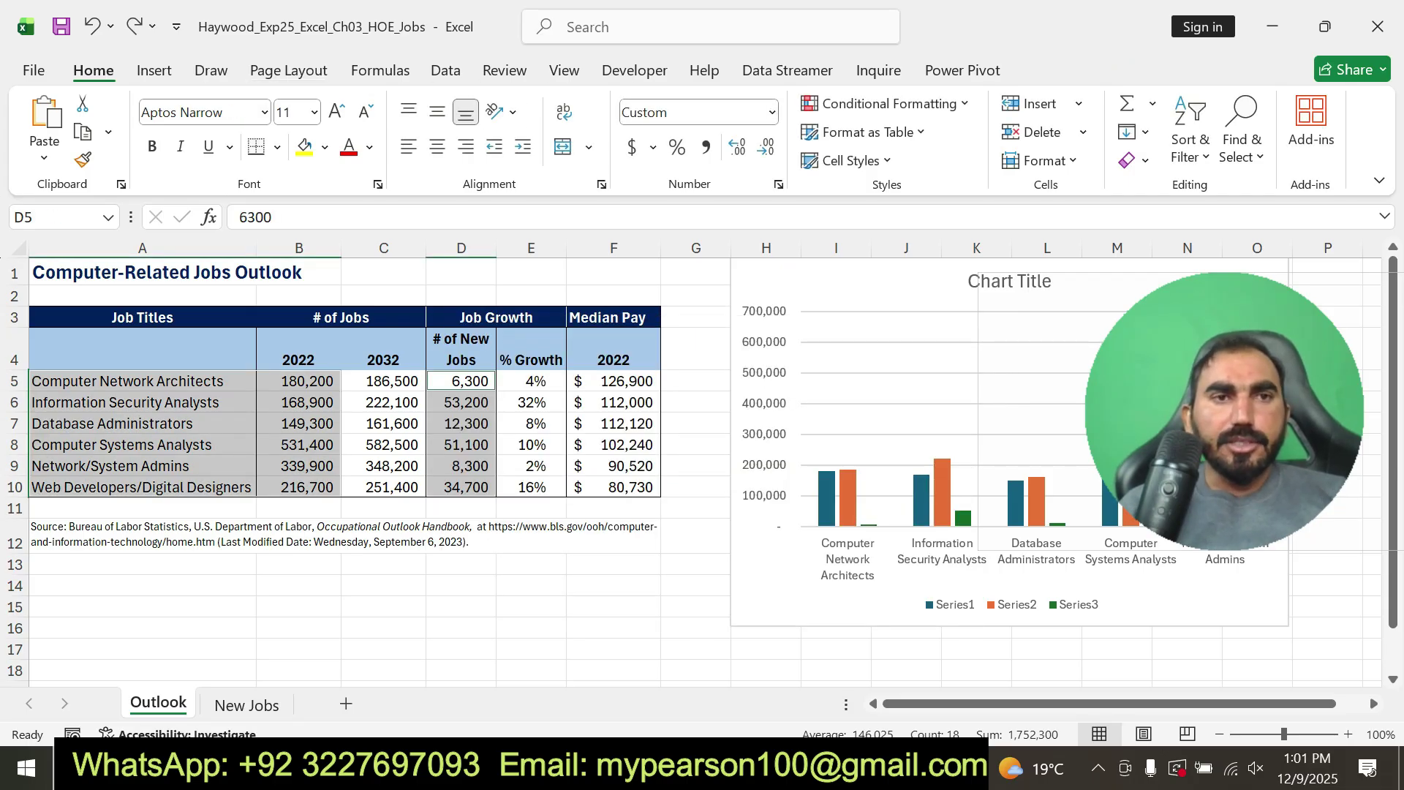
# Step: Insert a Stacked Bar chart for the selected ranges A5:B10 and D5:D10, with the job titles as categories
pyautogui.click(154, 71)
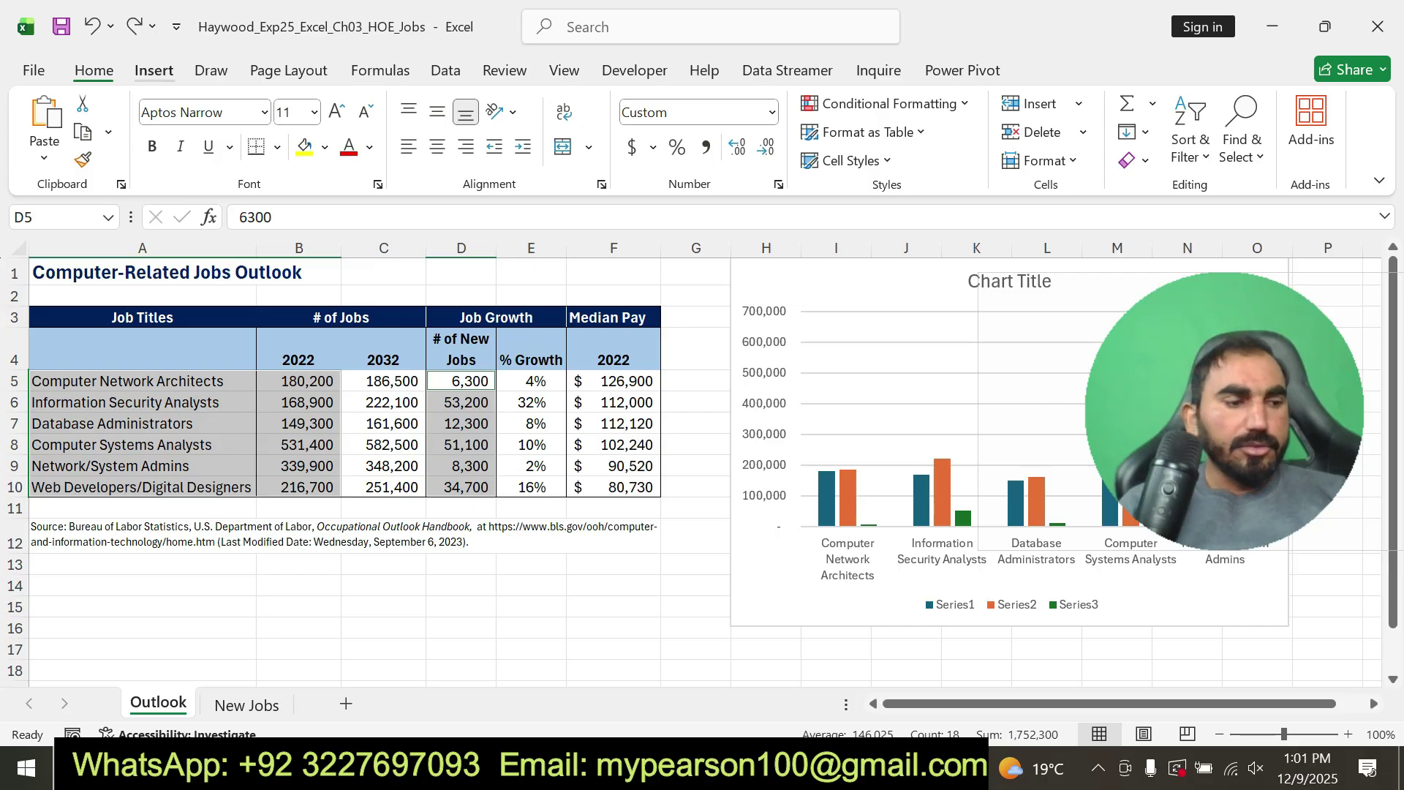
pyautogui.click(379, 131)
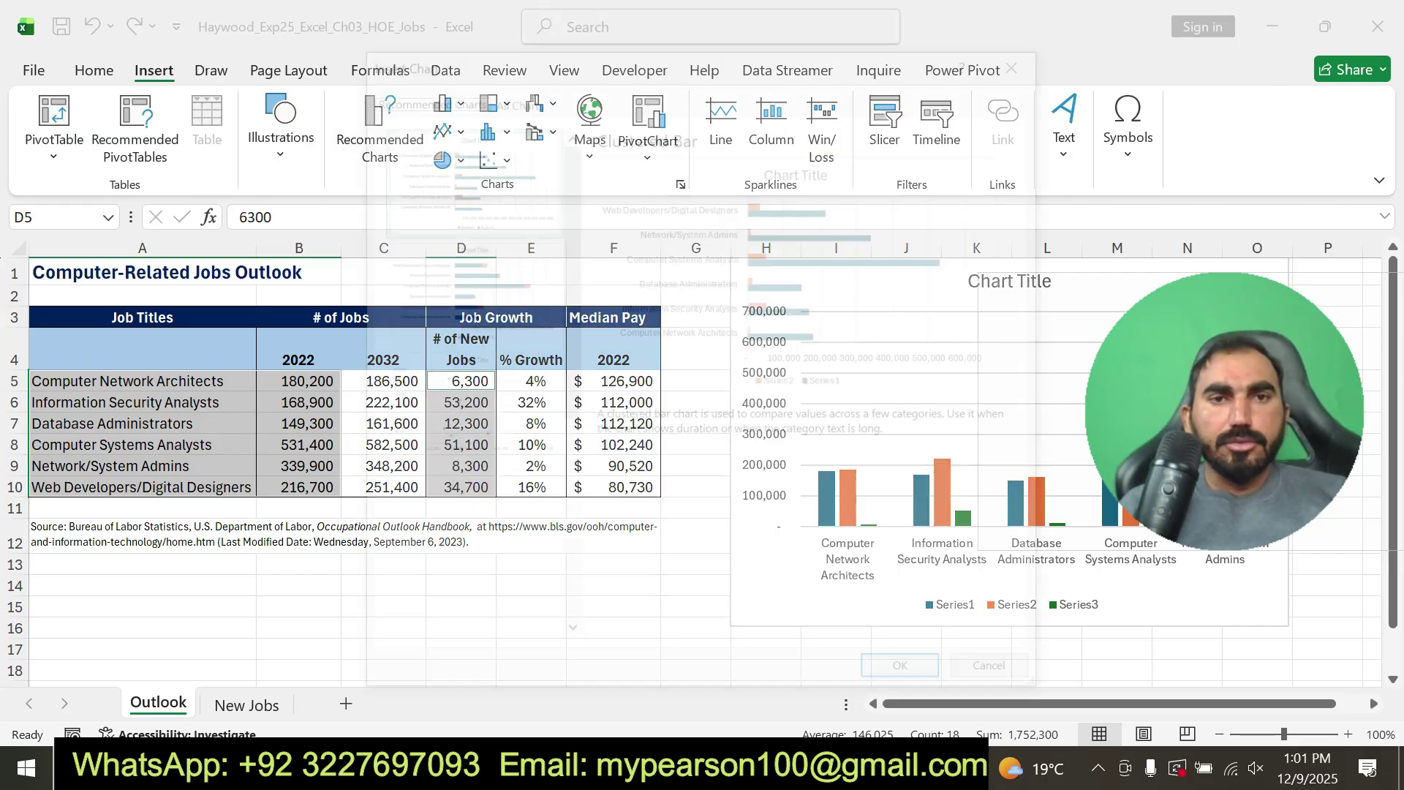
pyautogui.click(514, 96)
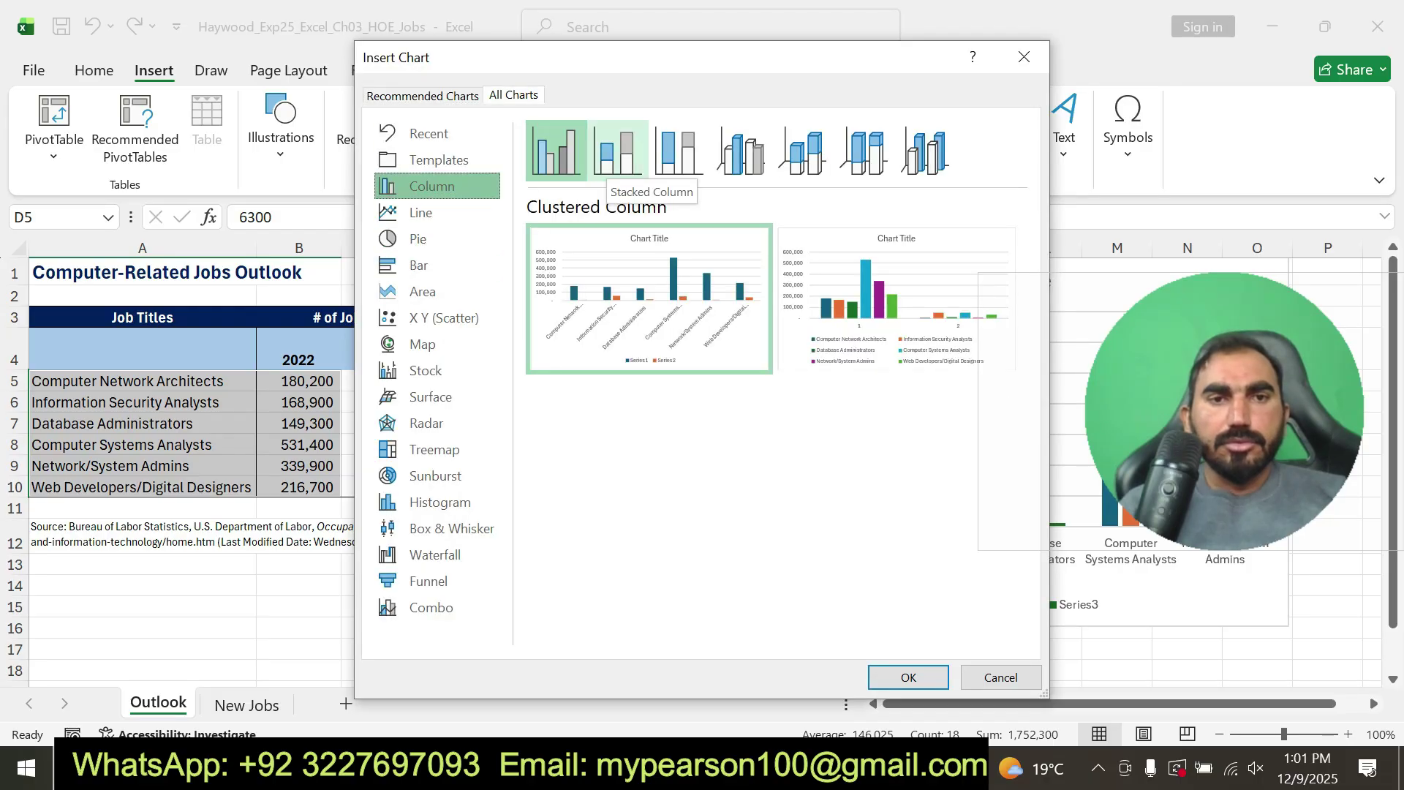
pyautogui.click(418, 264)
pyautogui.click(617, 150)
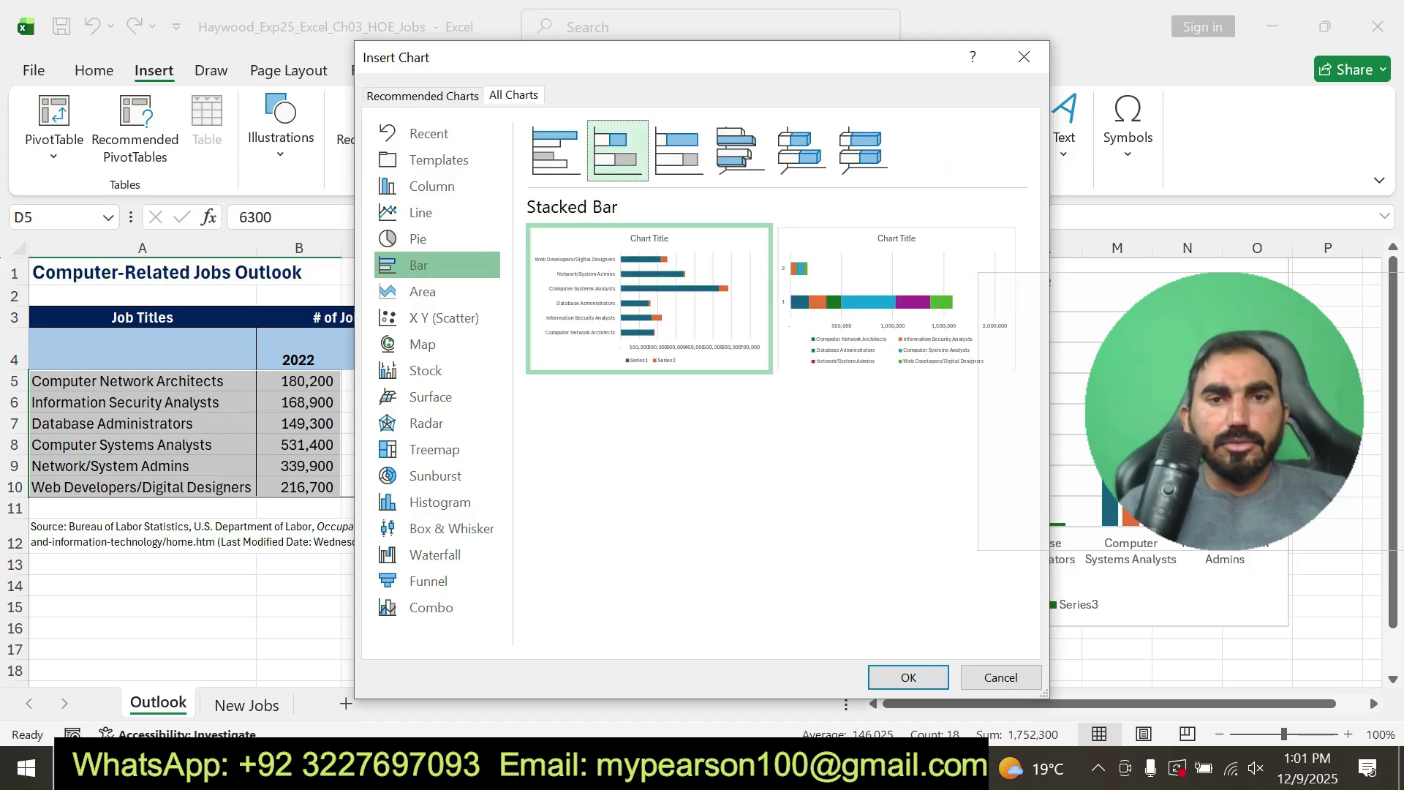
pyautogui.click(944, 674)
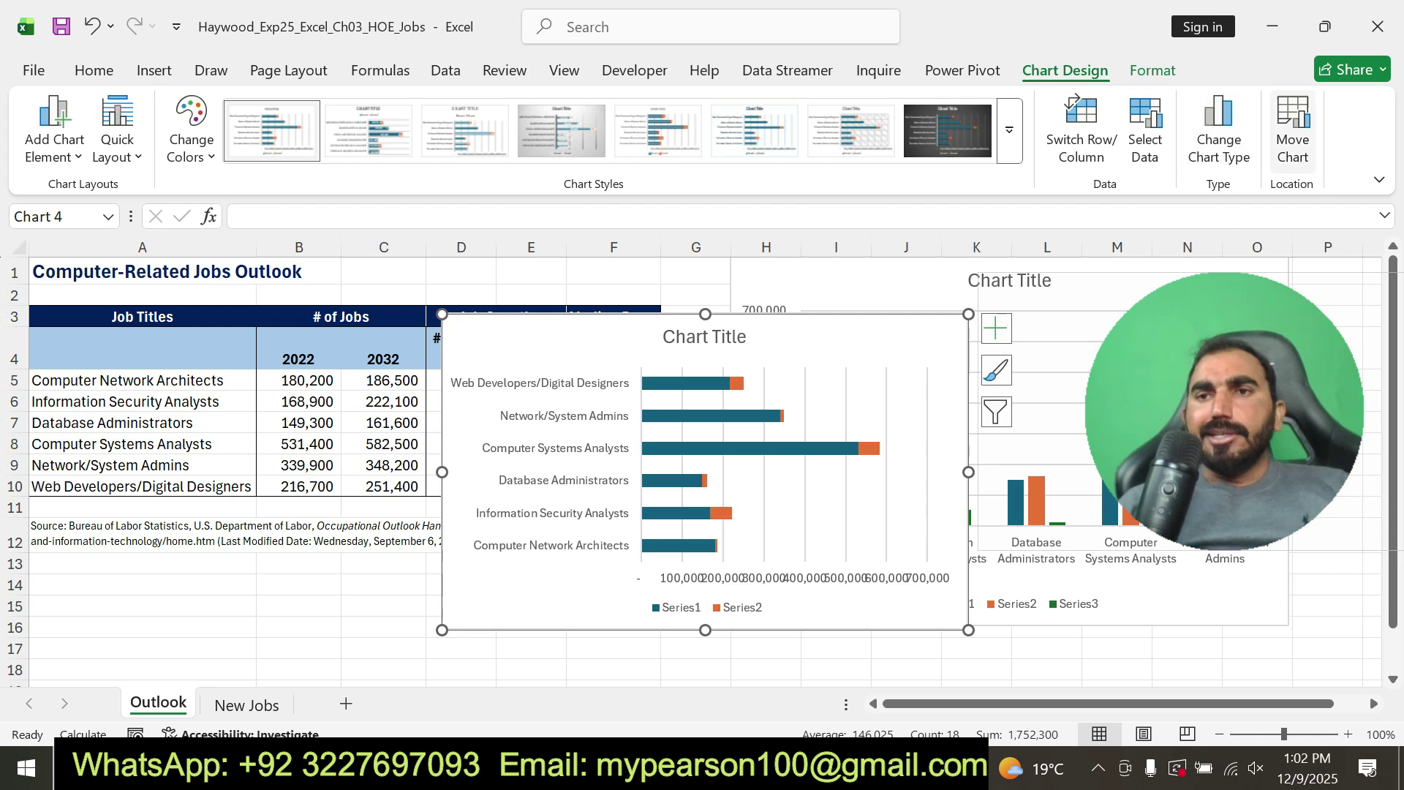
# Step: Move the stacked bar chart to a new chart sheet named Bar Chart
pyautogui.click(1292, 130)
pyautogui.hotkey('alt', 's')
pyautogui.press('BackSpace')
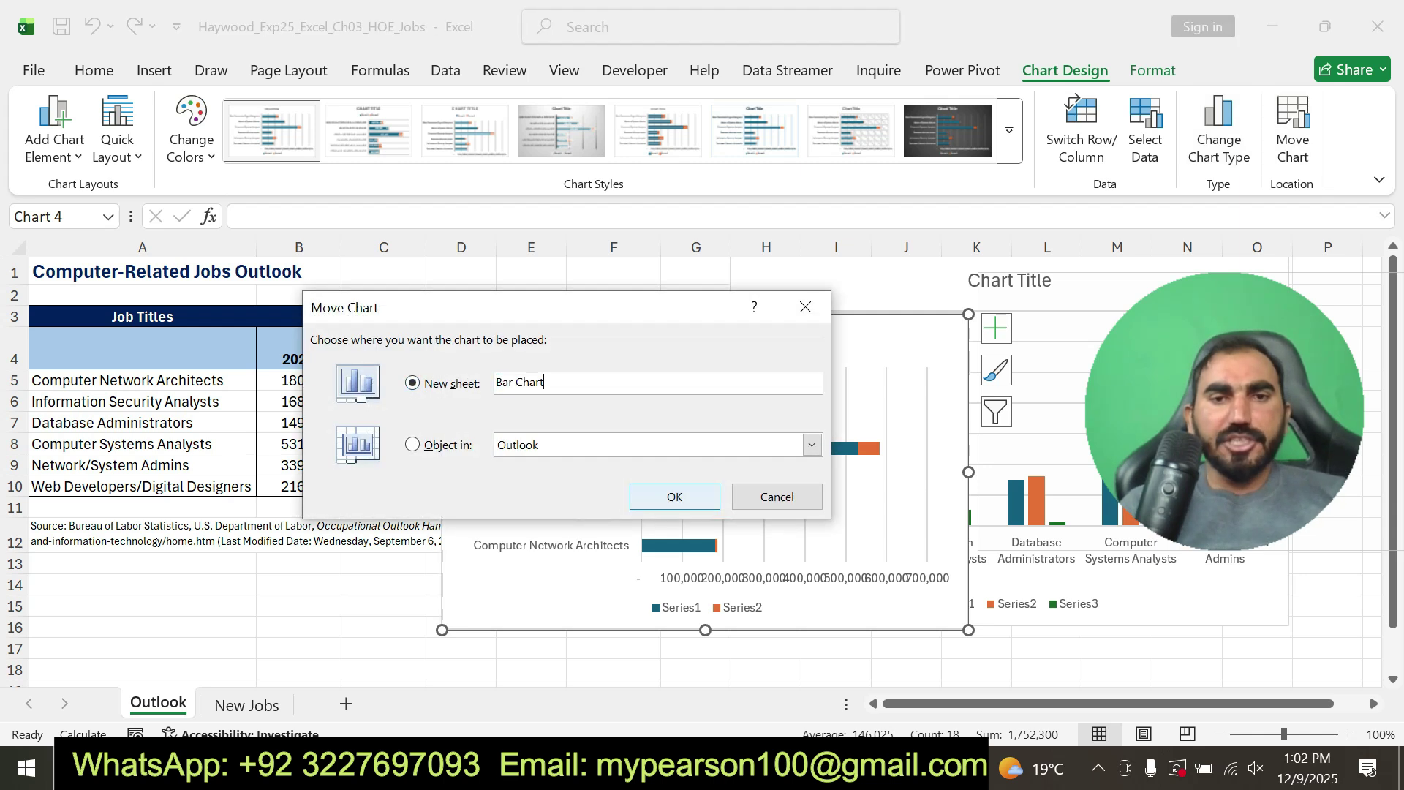
pyautogui.click(674, 497)
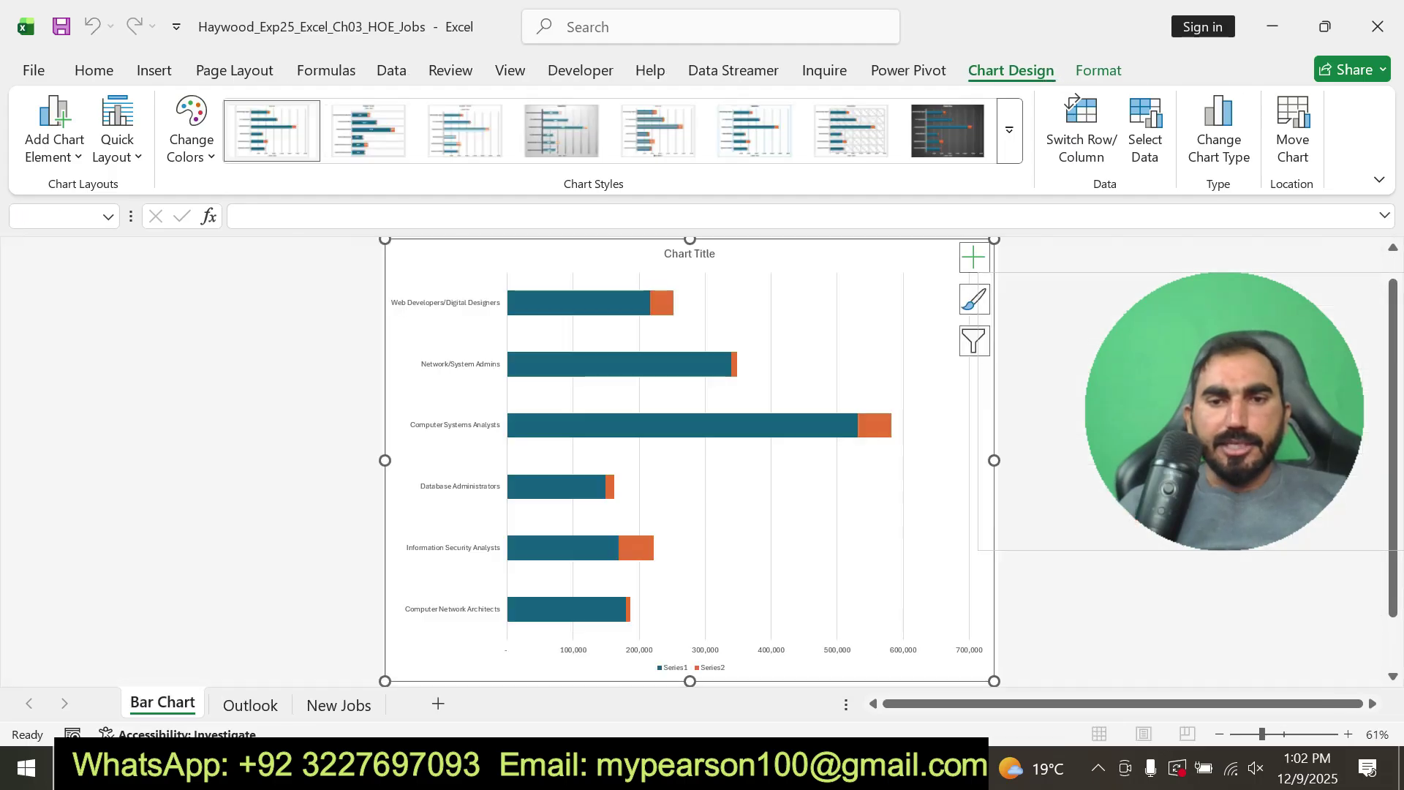
# Step: Switch to the Word instructions and undo the yellow highlight on step 3
pyautogui.click(947, 767)
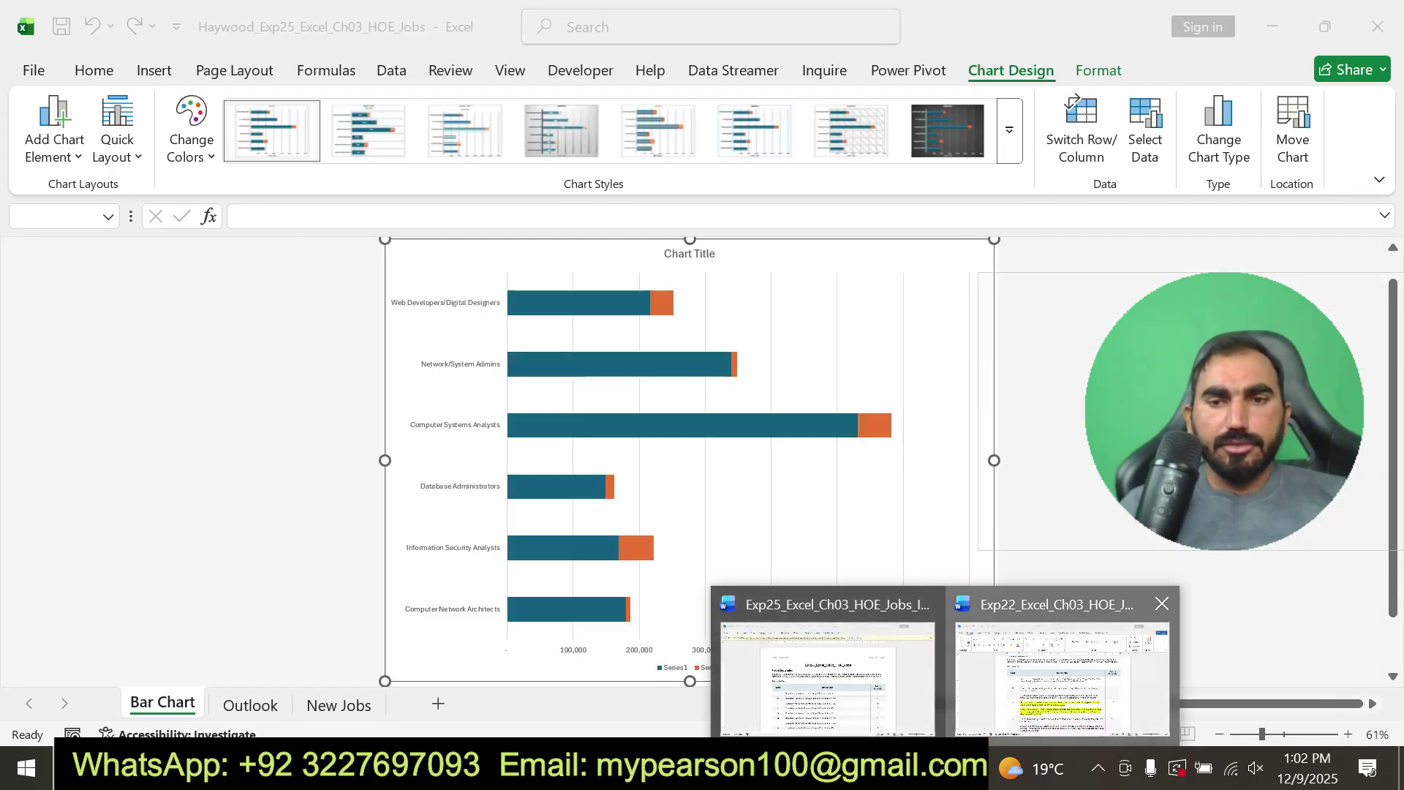
pyautogui.click(1065, 676)
pyautogui.hotkey('ctrl', 'z')
# Step: Highlight the step 4 pie chart instructions in yellow and switch back to Excel
pyautogui.moveTo(1224, 411); pyautogui.dragTo(1110, 264)
pyautogui.moveTo(1394, 295); pyautogui.dragTo(1394, 313)
pyautogui.moveTo(424, 489); pyautogui.dragTo(556, 565)
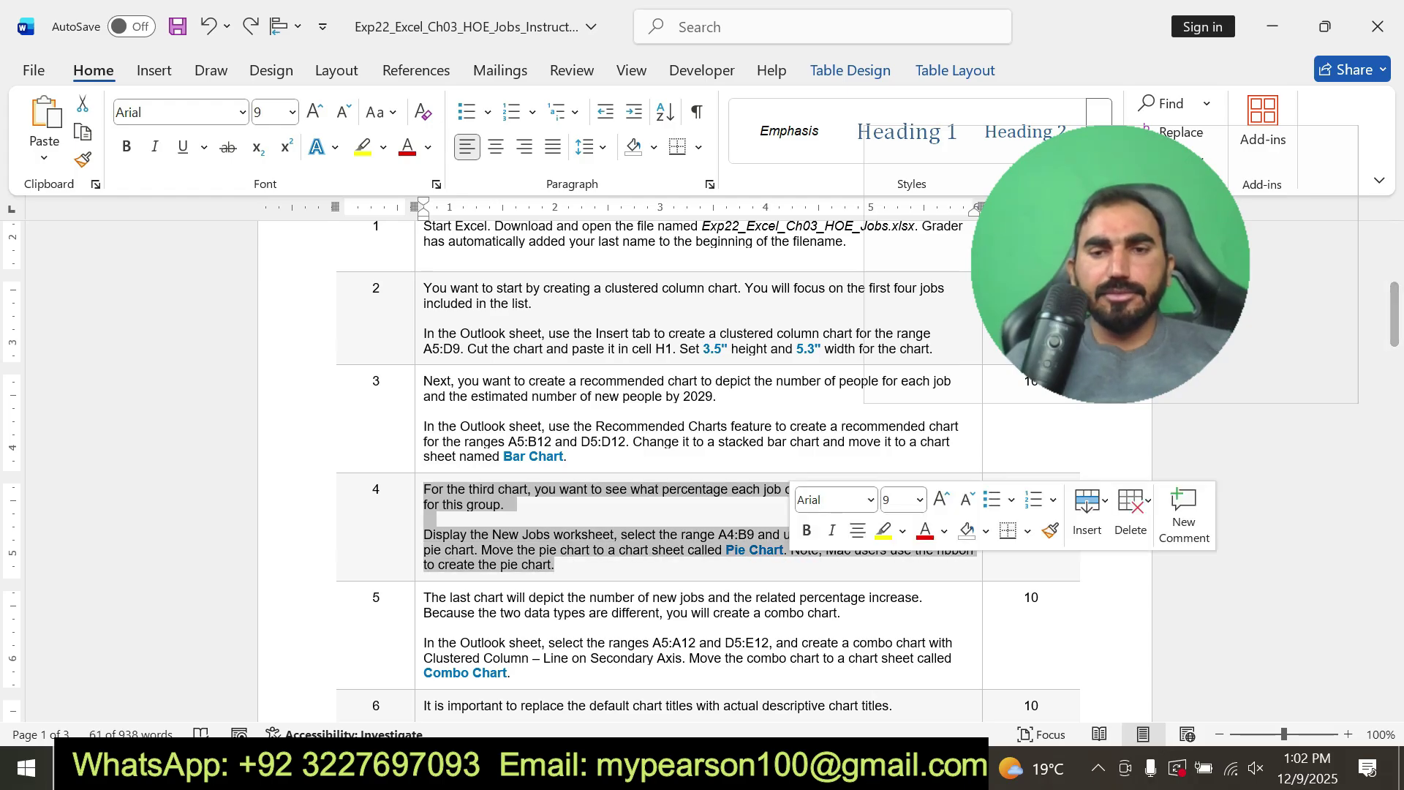
pyautogui.click(883, 530)
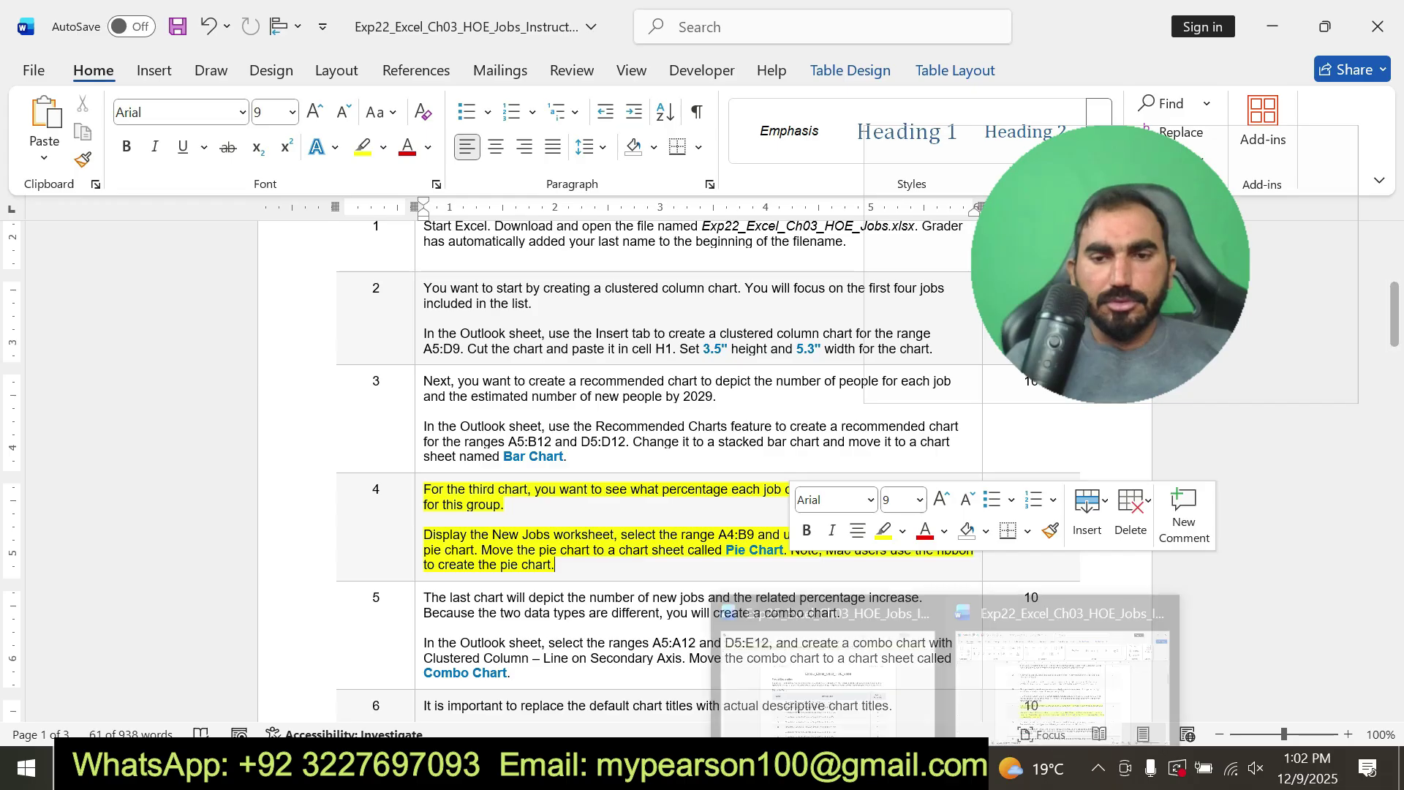
pyautogui.click(947, 764)
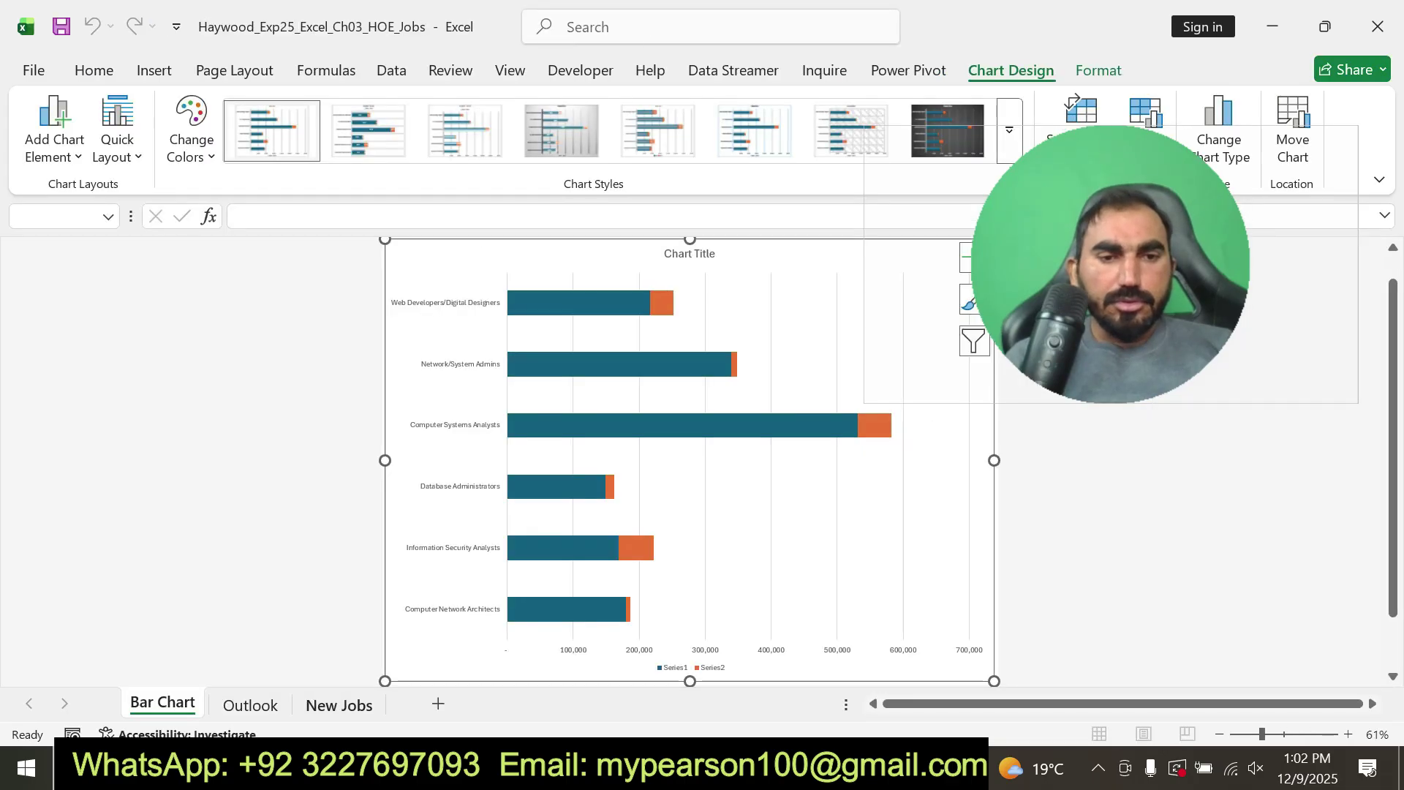
# Step: On the New Jobs sheet, create a pie chart from the range A4:B9 with Quick Analysis, checking the range in the Word instructions
pyautogui.click(338, 704)
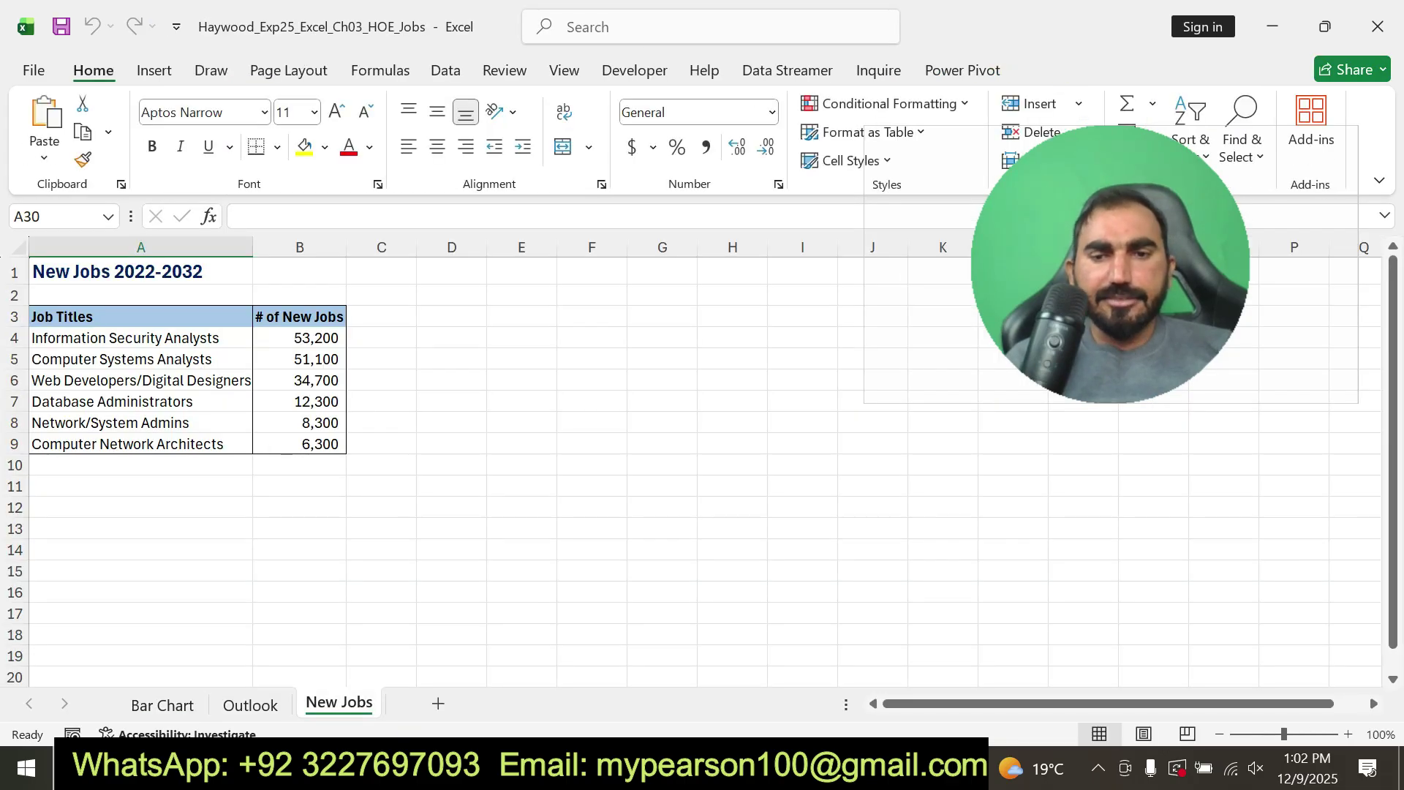
pyautogui.click(946, 764)
pyautogui.click(1064, 662)
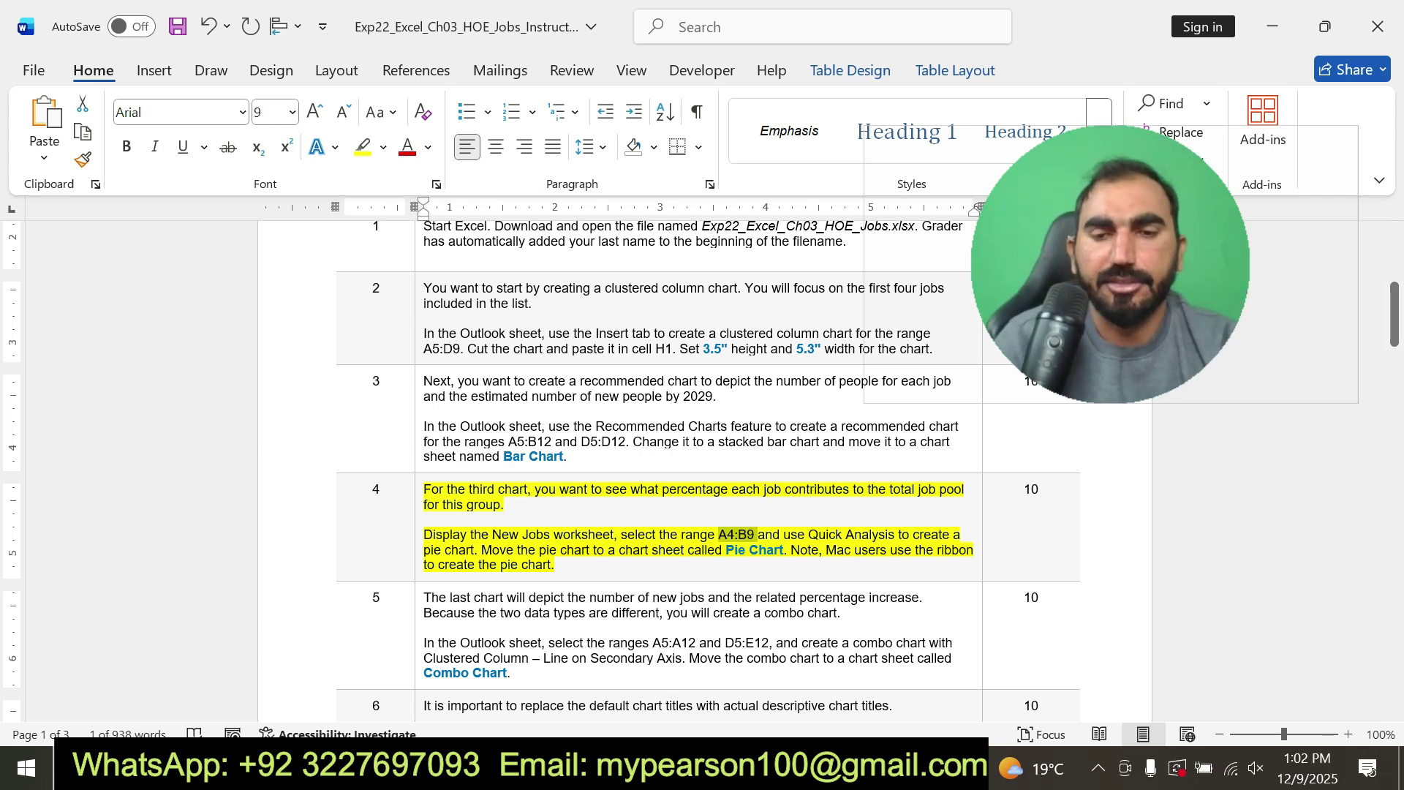
pyautogui.hotkey('alt', 'Tab')
pyautogui.moveTo(521, 507); pyautogui.dragTo(381, 549)
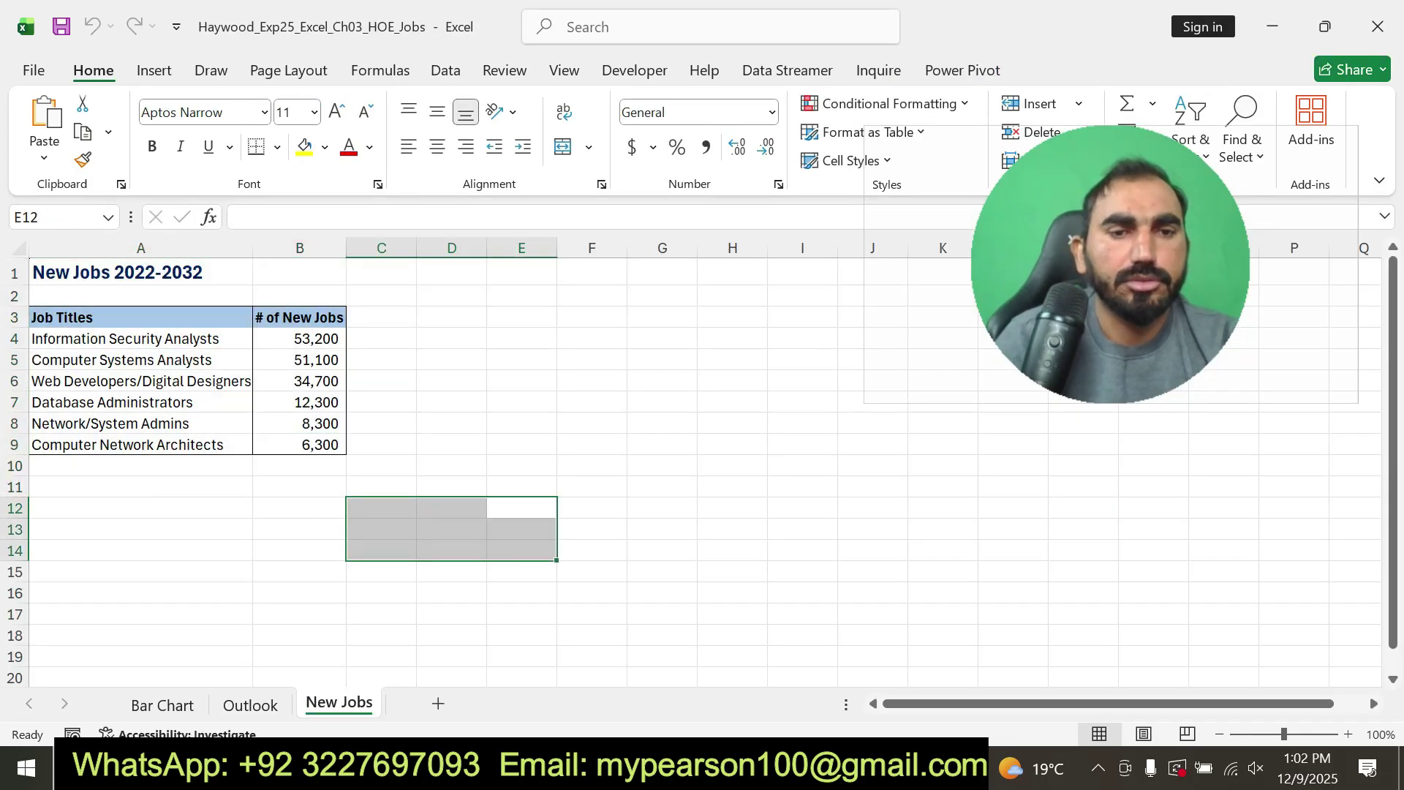
pyautogui.click(64, 217)
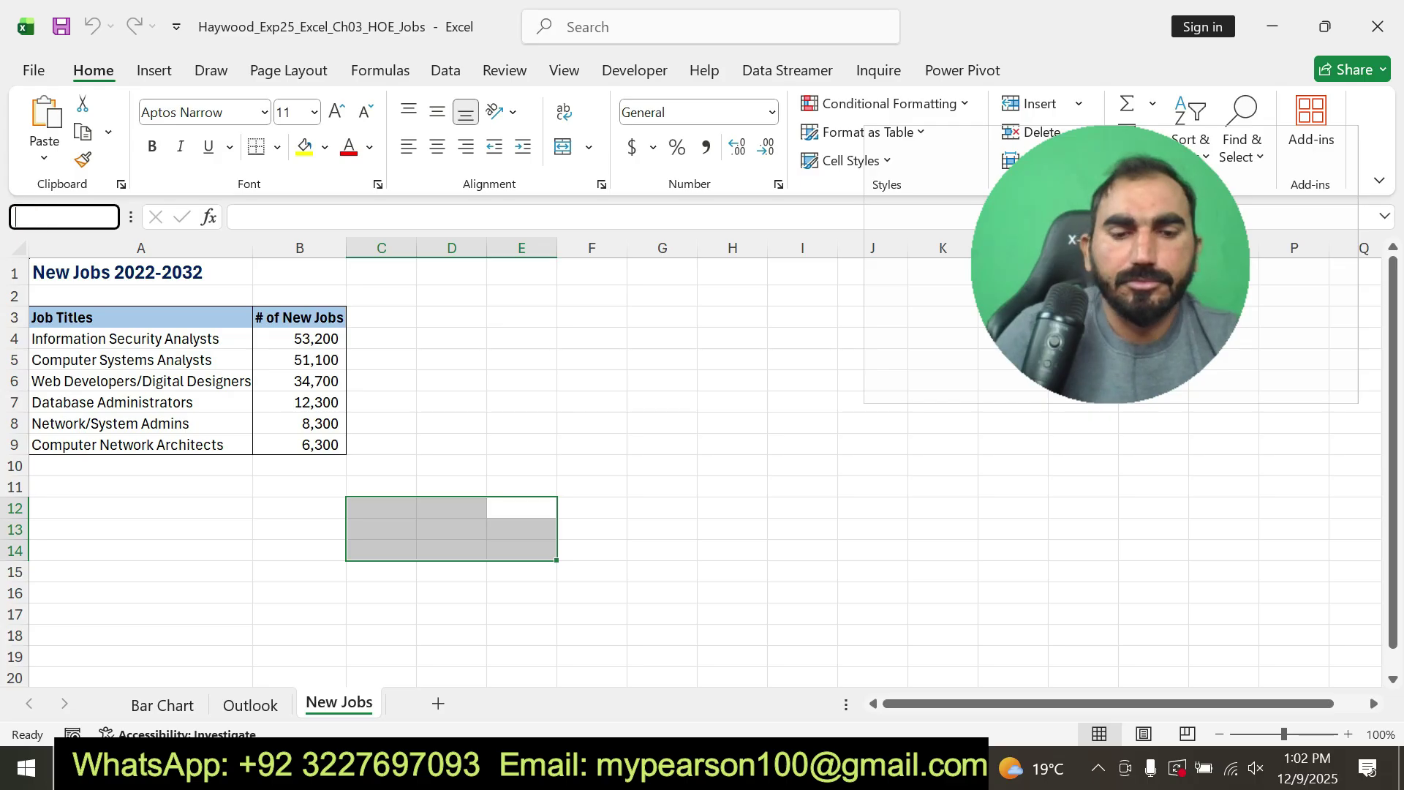
pyautogui.write('A4:B9')
pyautogui.press('Return')
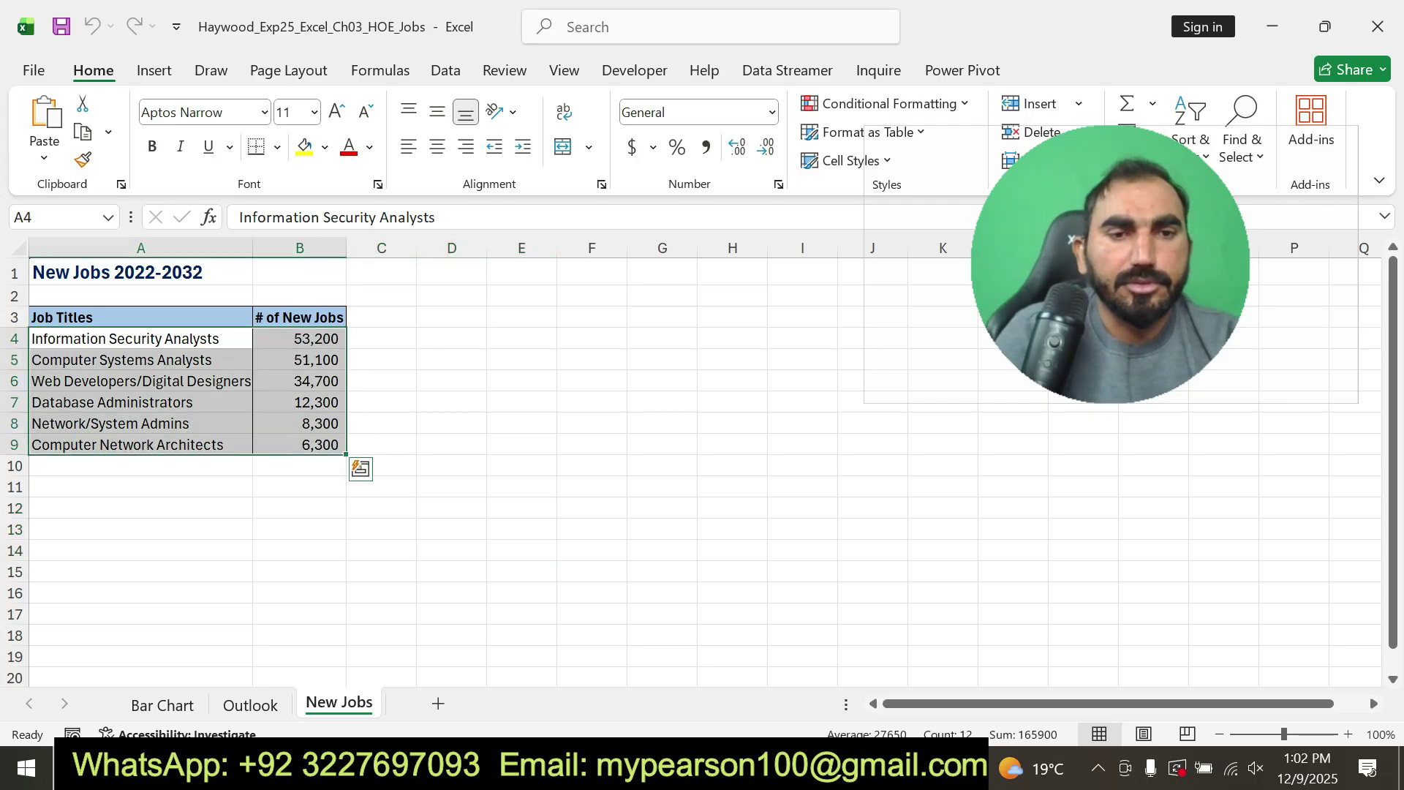
pyautogui.hotkey('ctrl', 'q')
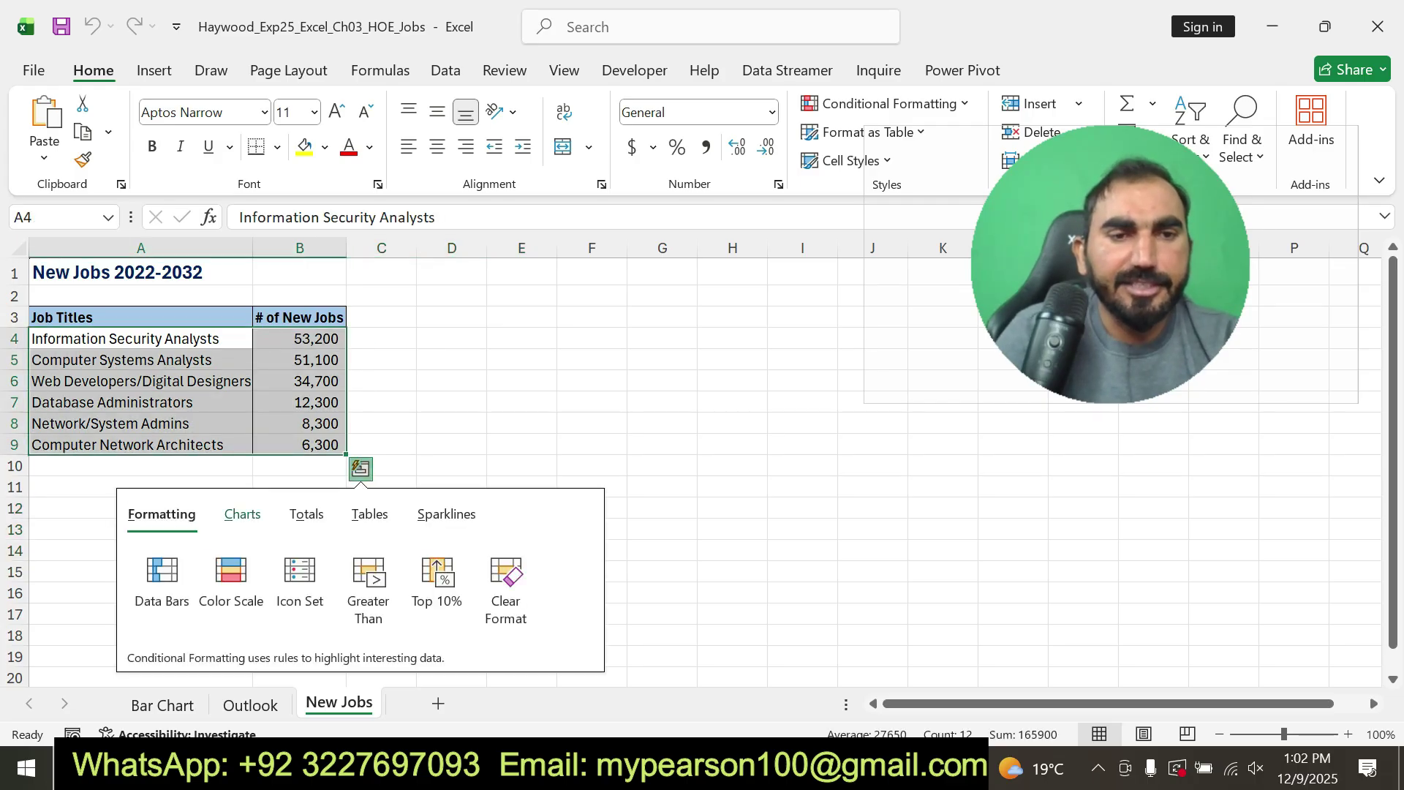
pyautogui.click(242, 514)
pyautogui.click(300, 582)
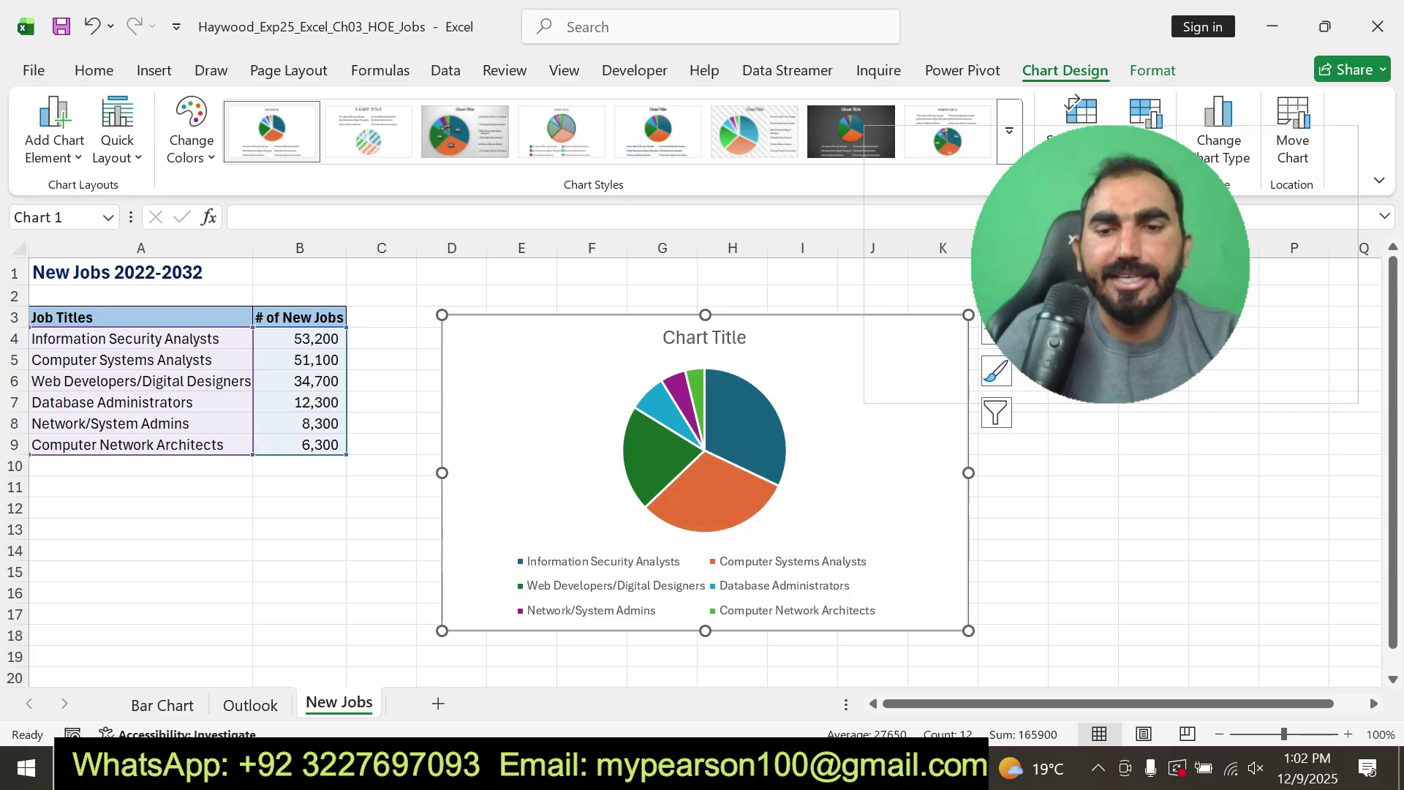
# Step: Check the sheet name in the Word instructions and move the pie chart to a new chart sheet named Pie Chart
pyautogui.click(947, 767)
pyautogui.click(1064, 662)
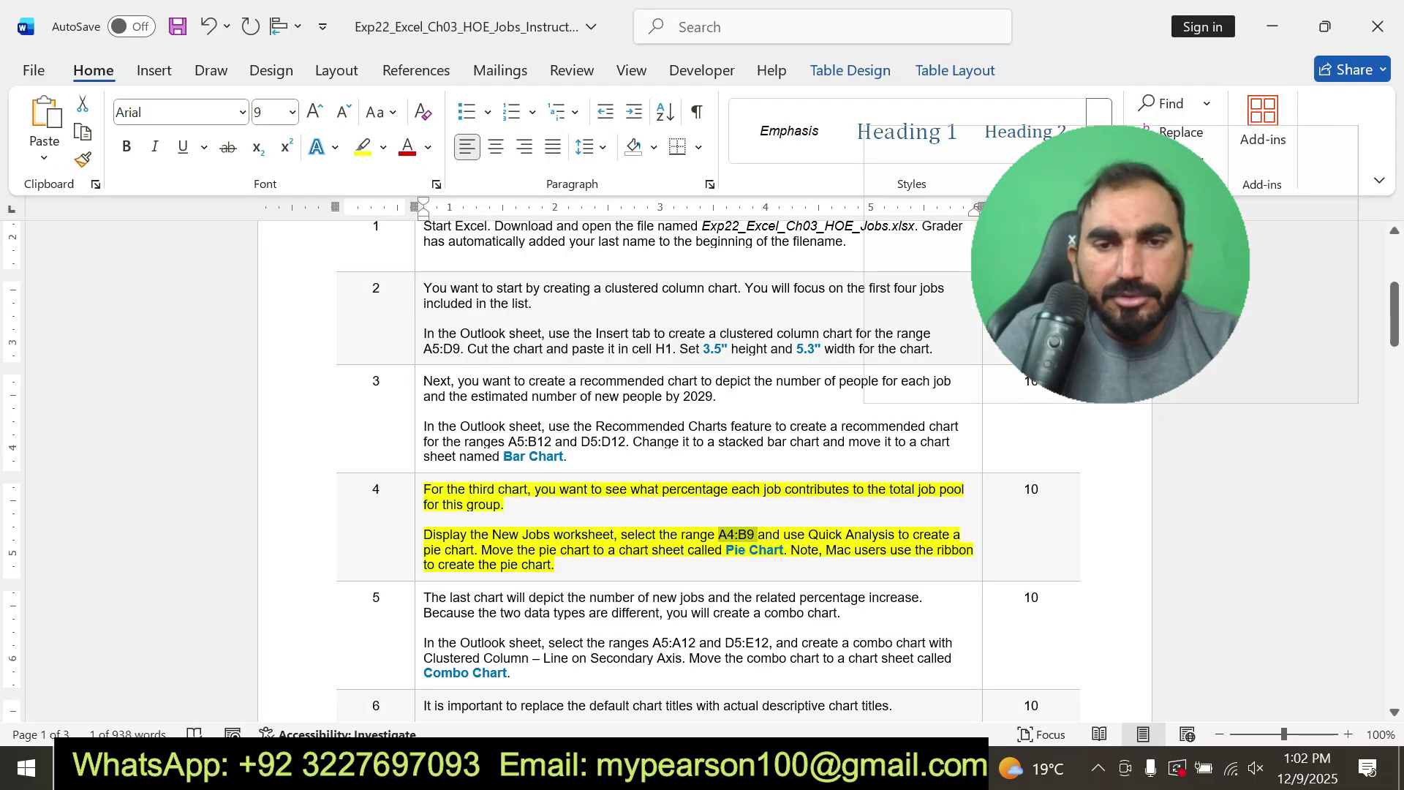
pyautogui.moveTo(726, 550); pyautogui.dragTo(758, 550)
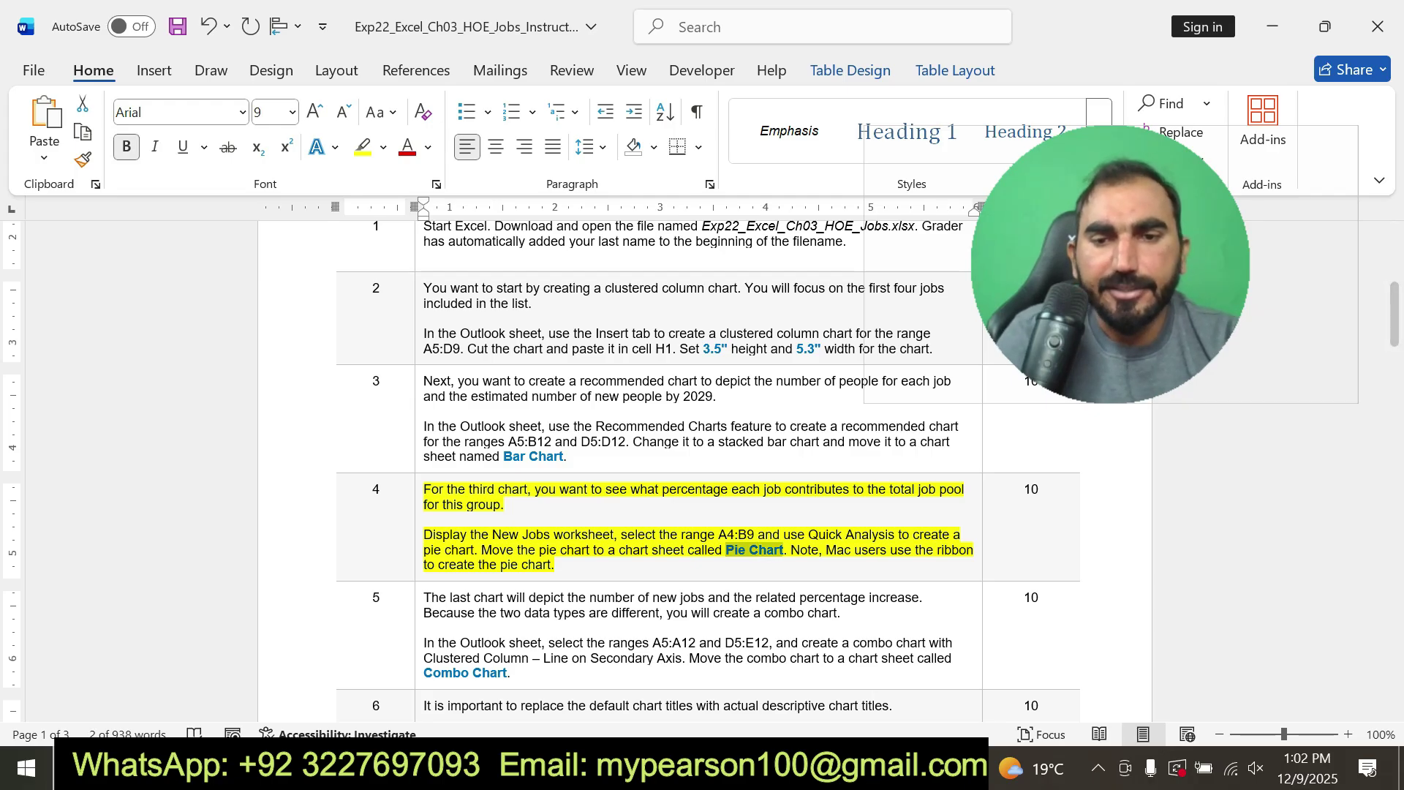
pyautogui.hotkey('alt', 'Tab')
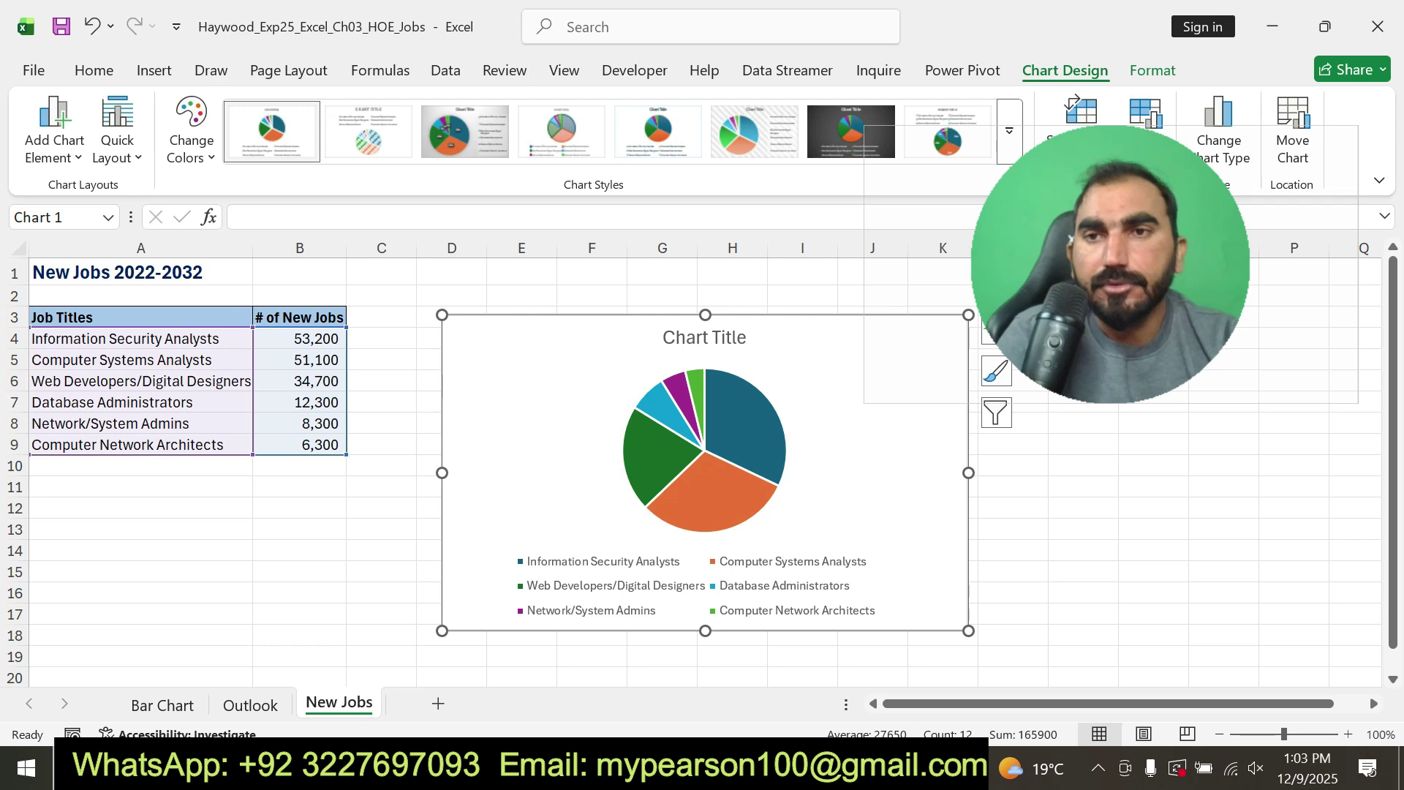
pyautogui.click(1292, 135)
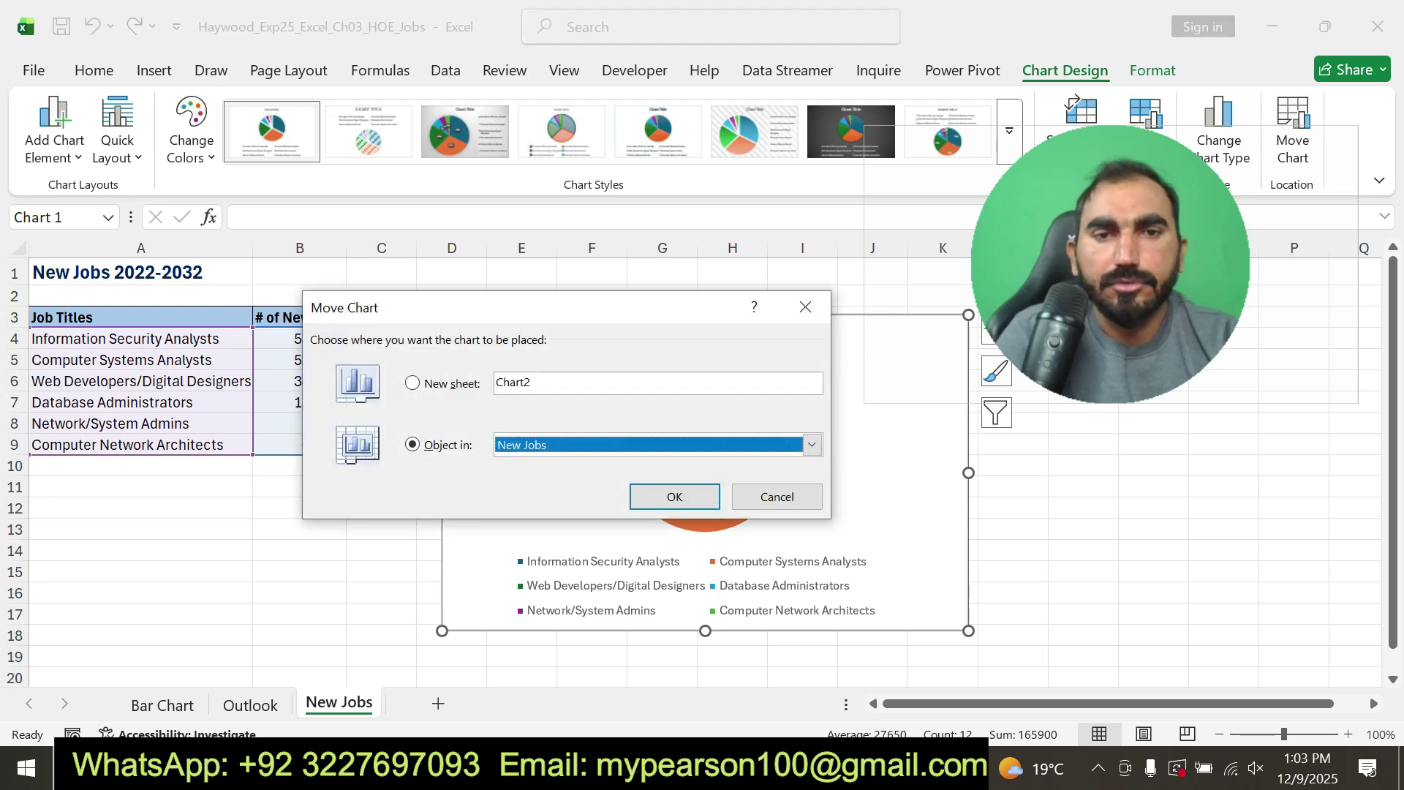
pyautogui.hotkey('alt', 's')
pyautogui.press('BackSpace')
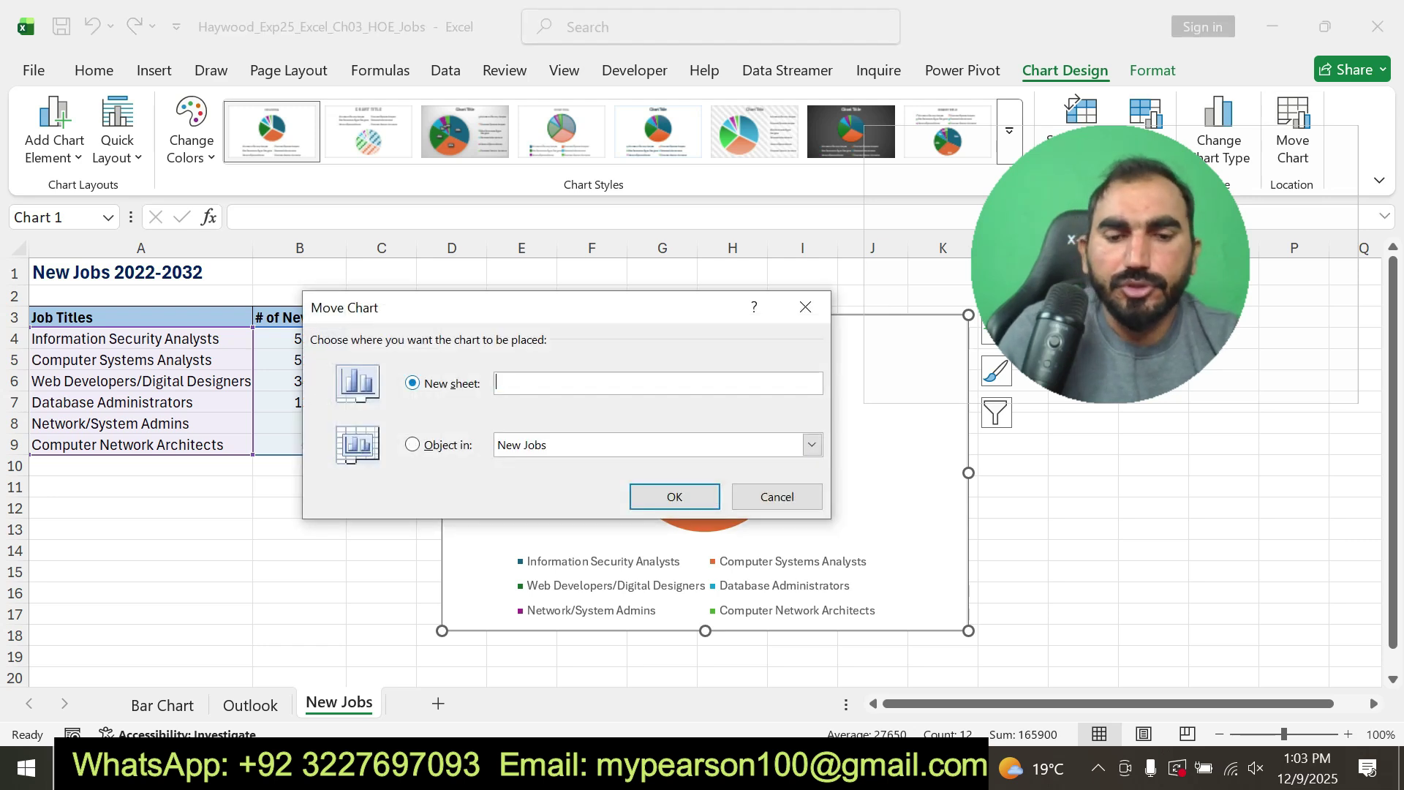
pyautogui.click(674, 498)
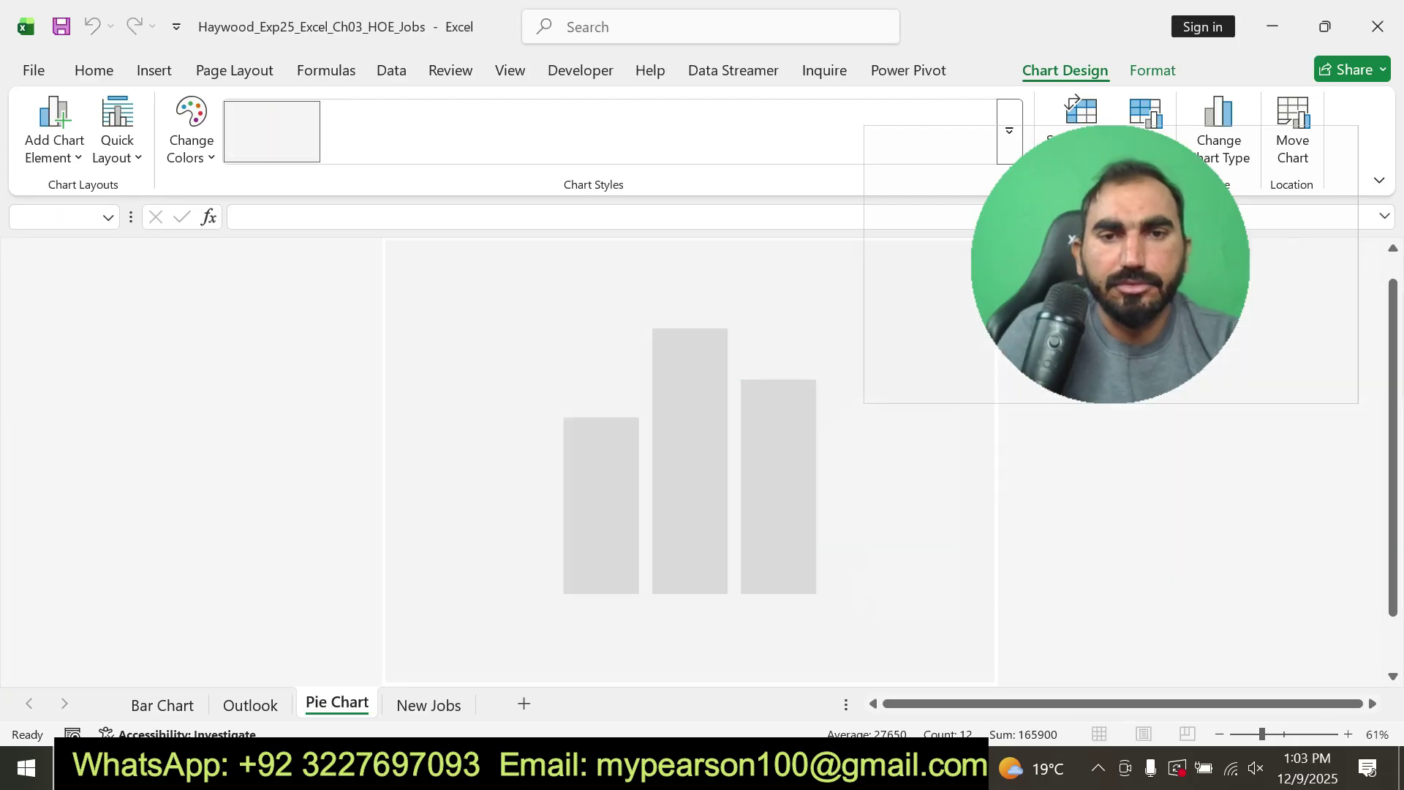
pyautogui.moveTo(1110, 264); pyautogui.dragTo(1180, 229)
# Step: Switch to the Word instructions, undo the yellow highlight on step 4 and highlight the step 5 combo chart instructions in yellow
pyautogui.moveTo(946, 768)
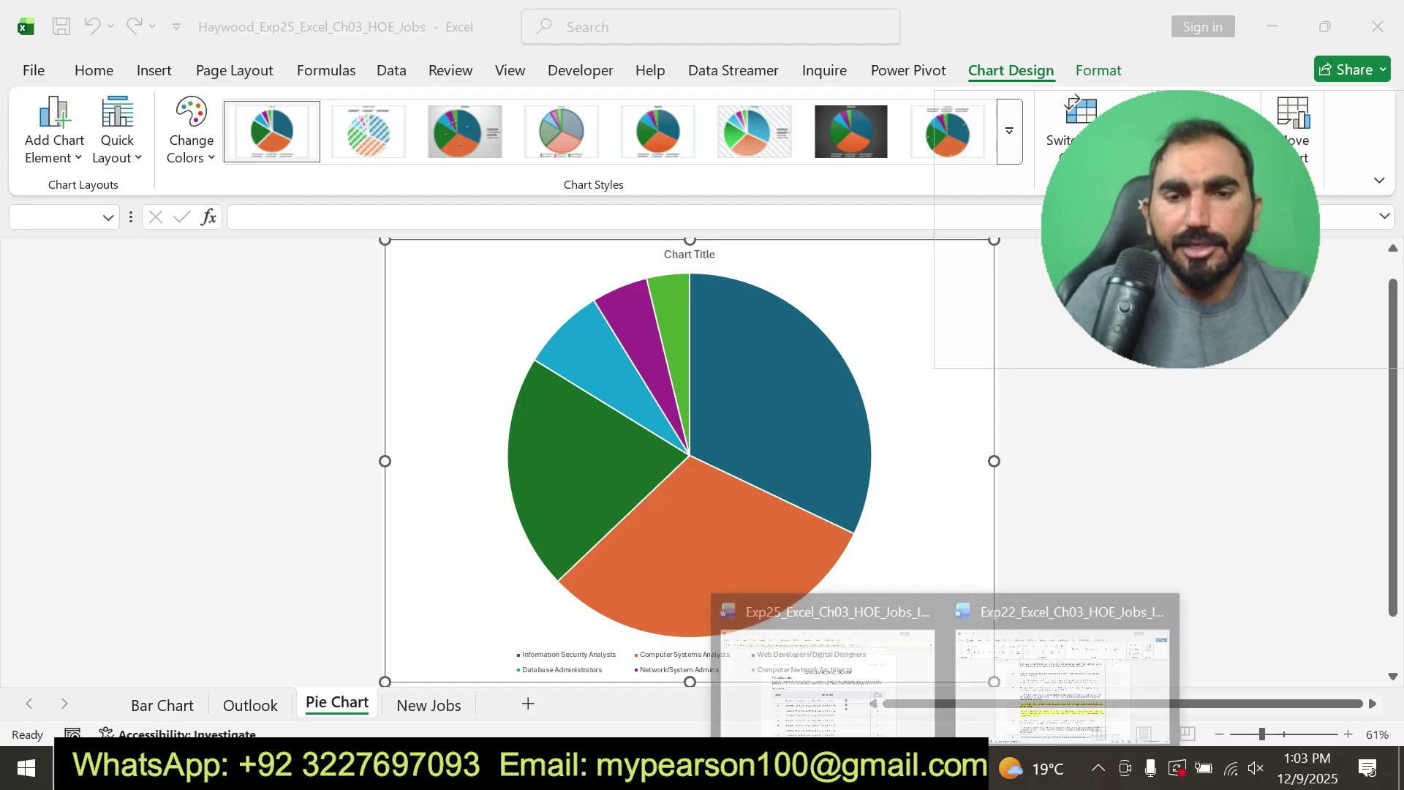
pyautogui.click(1064, 658)
pyautogui.hotkey('ctrl', 'z')
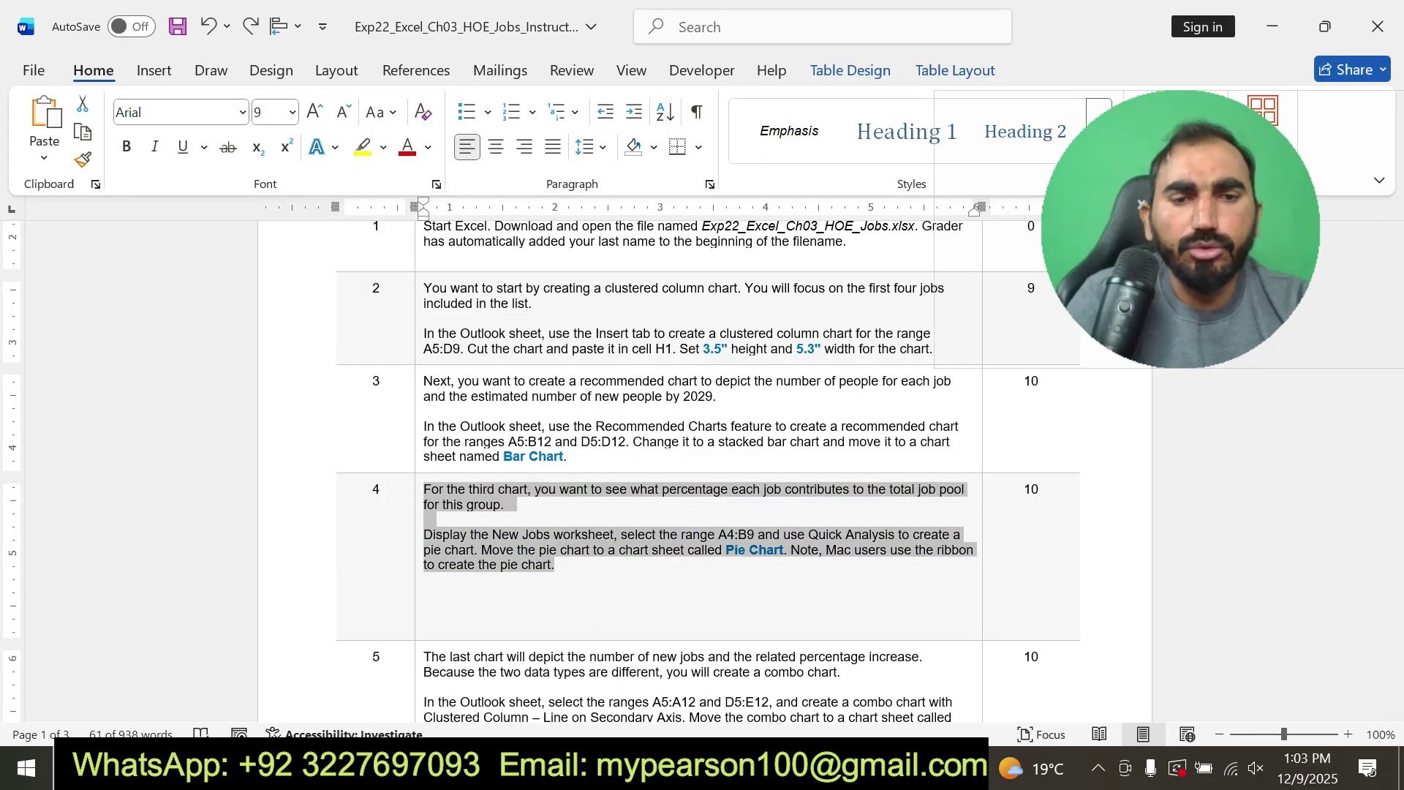
pyautogui.moveTo(424, 598); pyautogui.dragTo(515, 672)
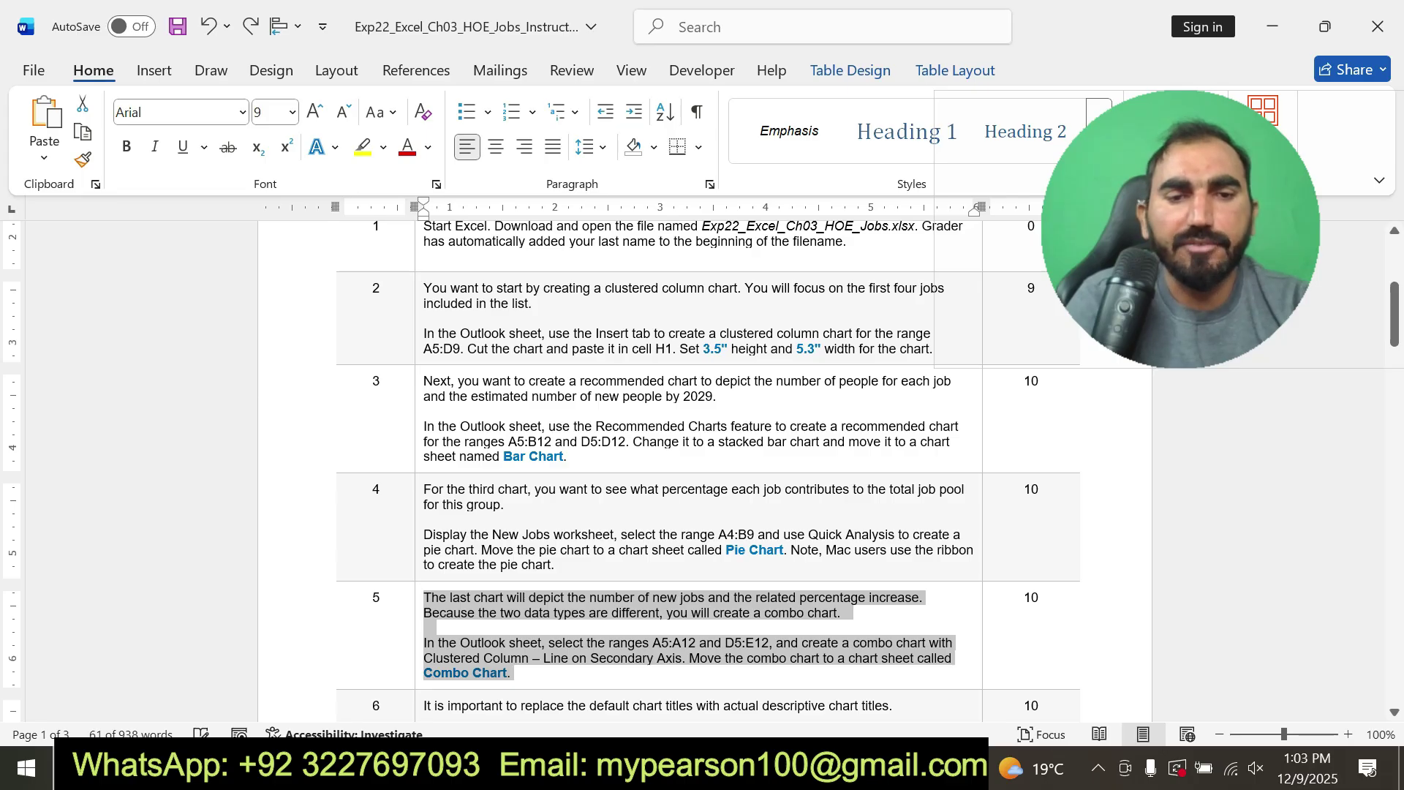
pyautogui.click(1036, 627)
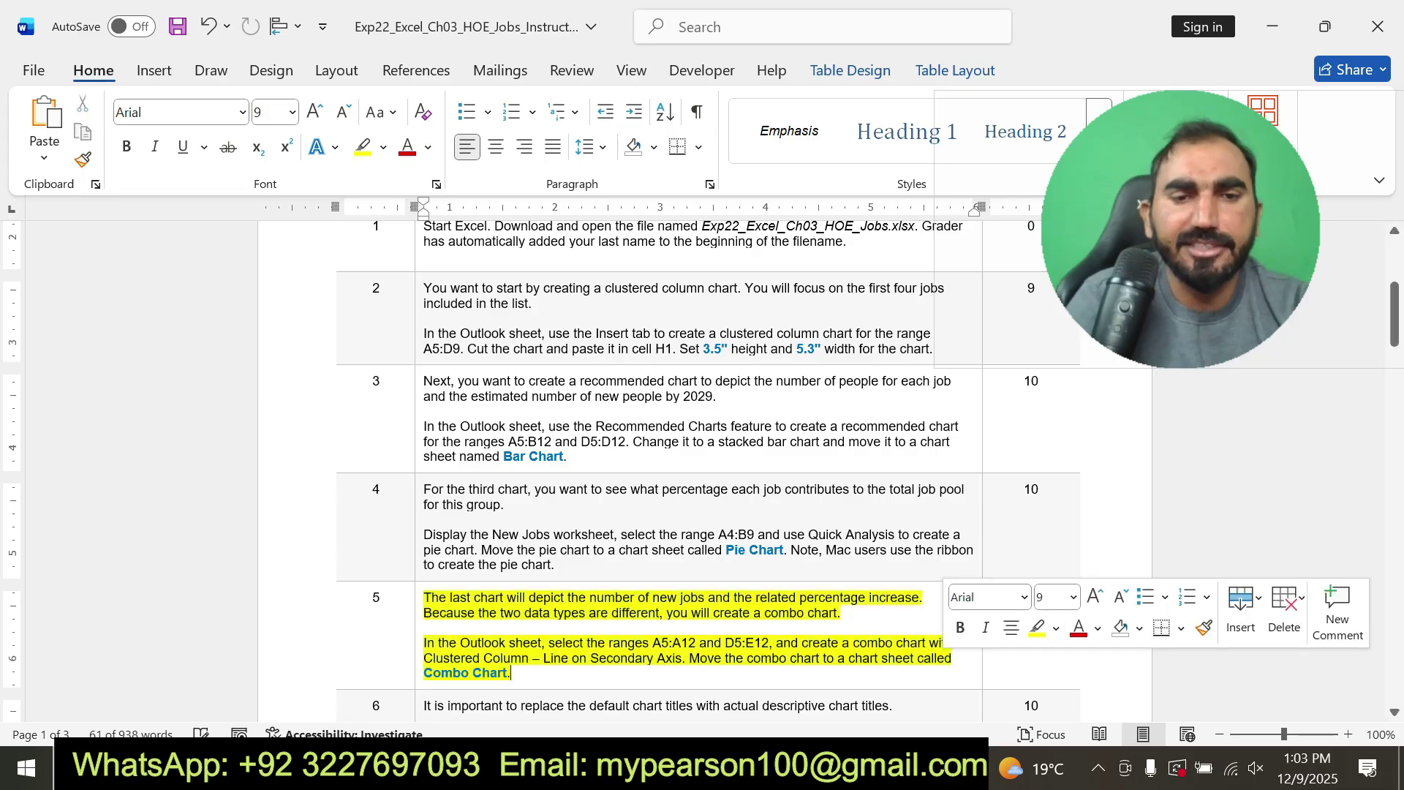
pyautogui.moveTo(424, 643); pyautogui.dragTo(514, 674)
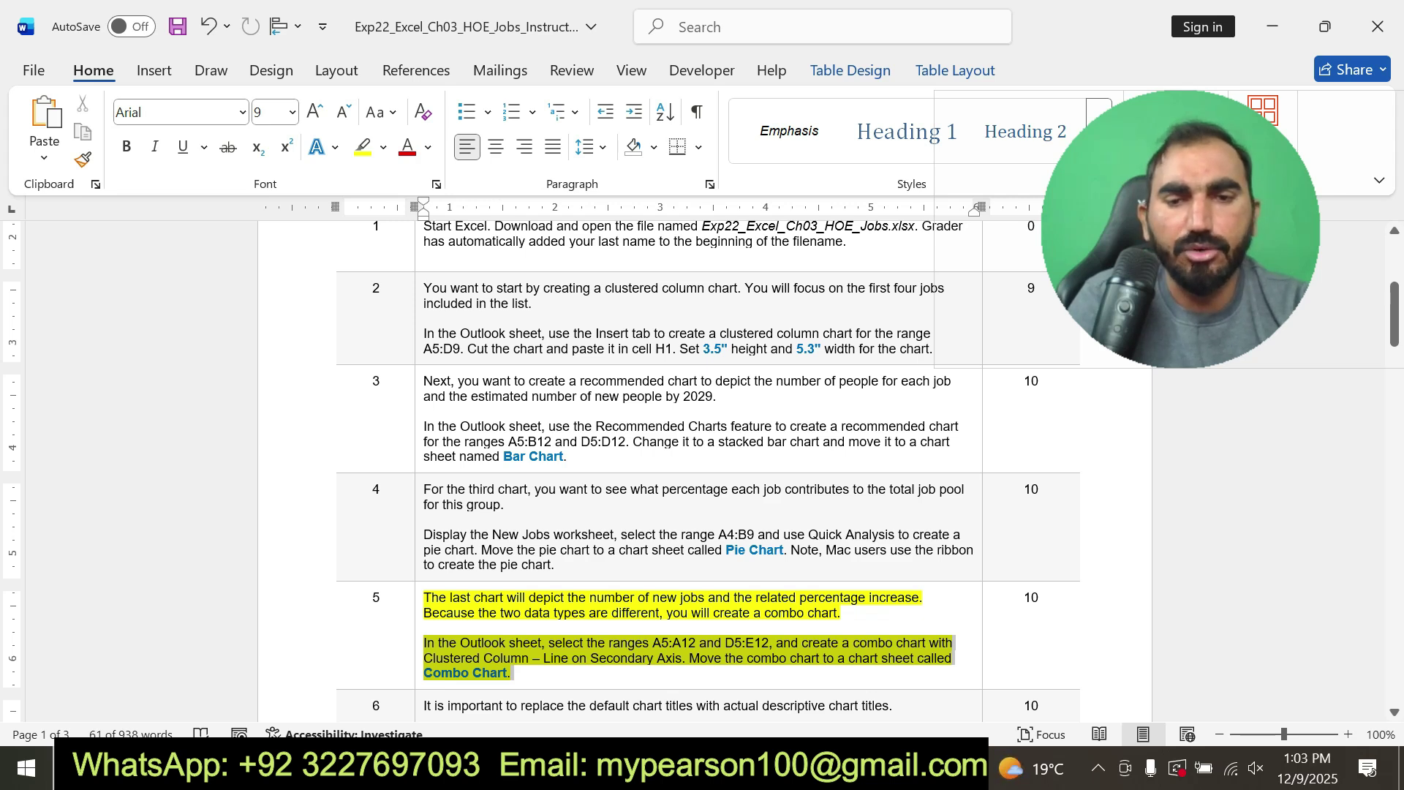
pyautogui.click(652, 642)
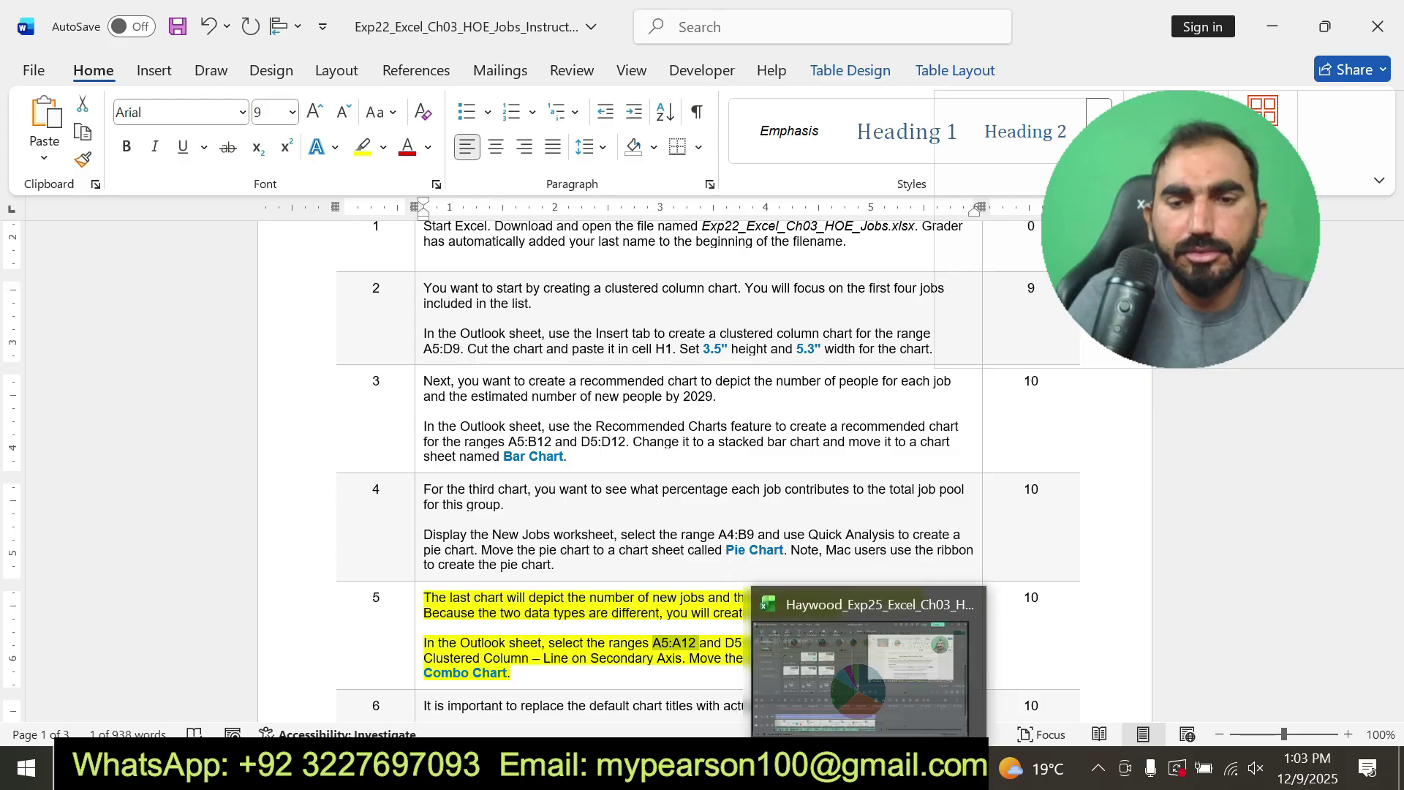
# Step: Switch to Excel and select the ranges A5:A10 and D5:E10 on the Outlook sheet, consulting step 5 of the Word instructions
pyautogui.click(906, 680)
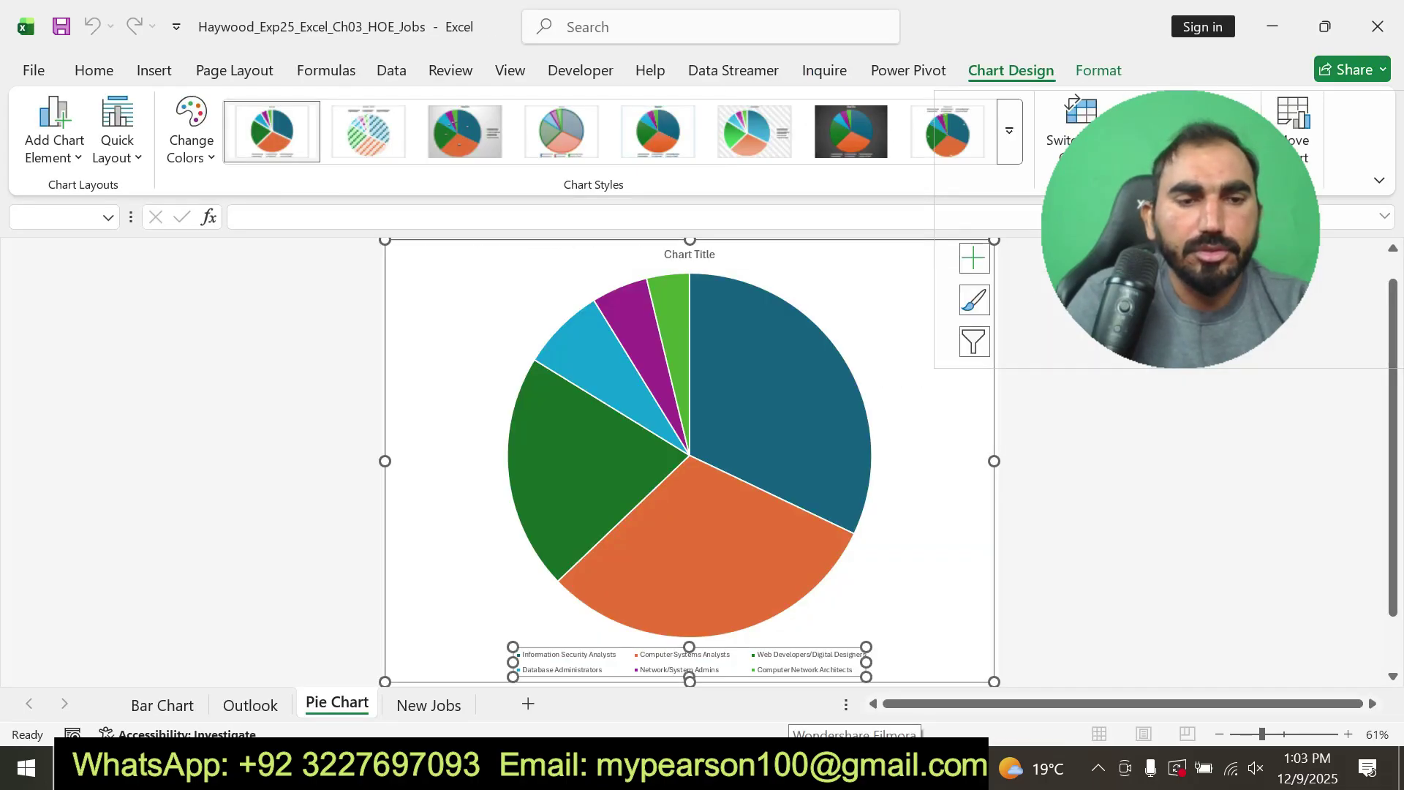
pyautogui.hotkey('ctrl', 'pageup')
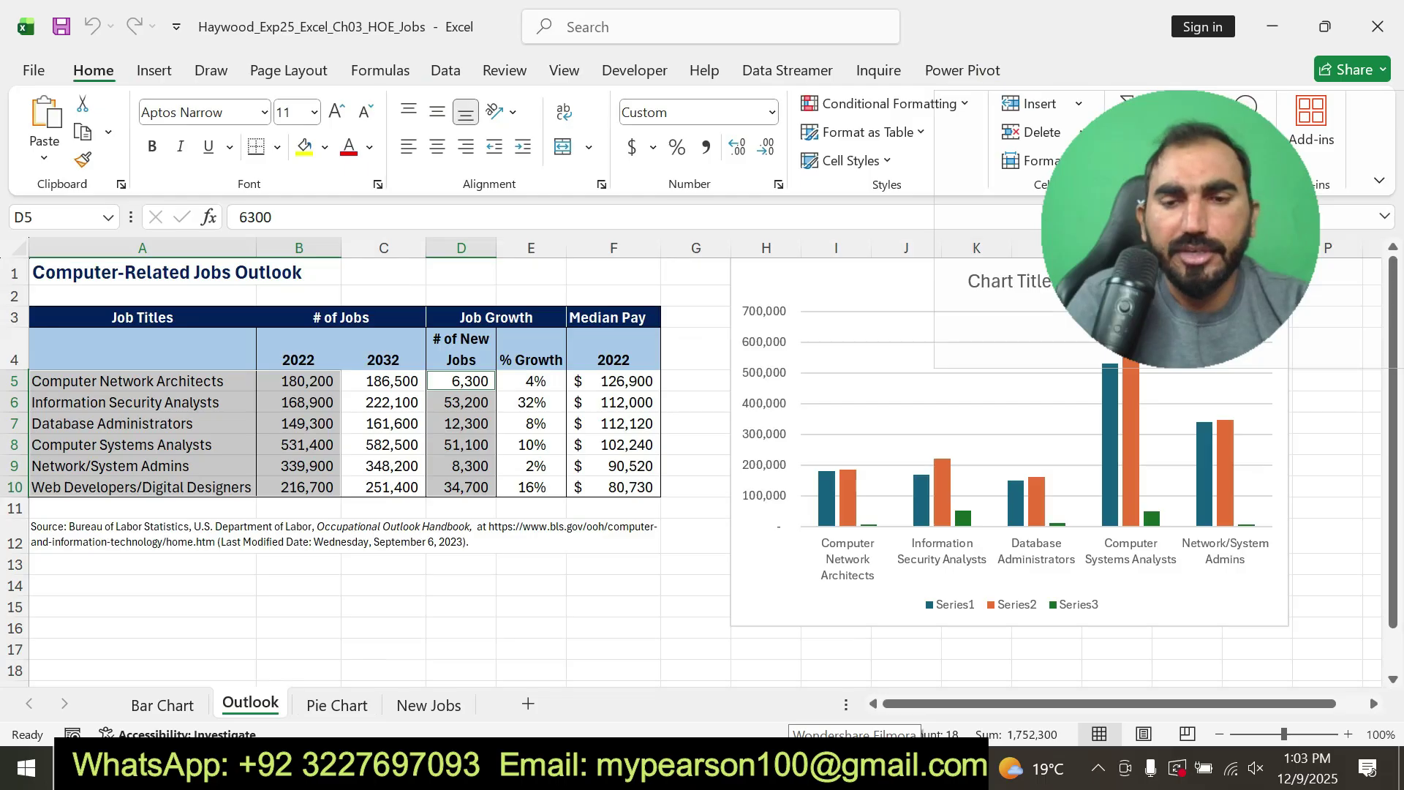
pyautogui.click(945, 767)
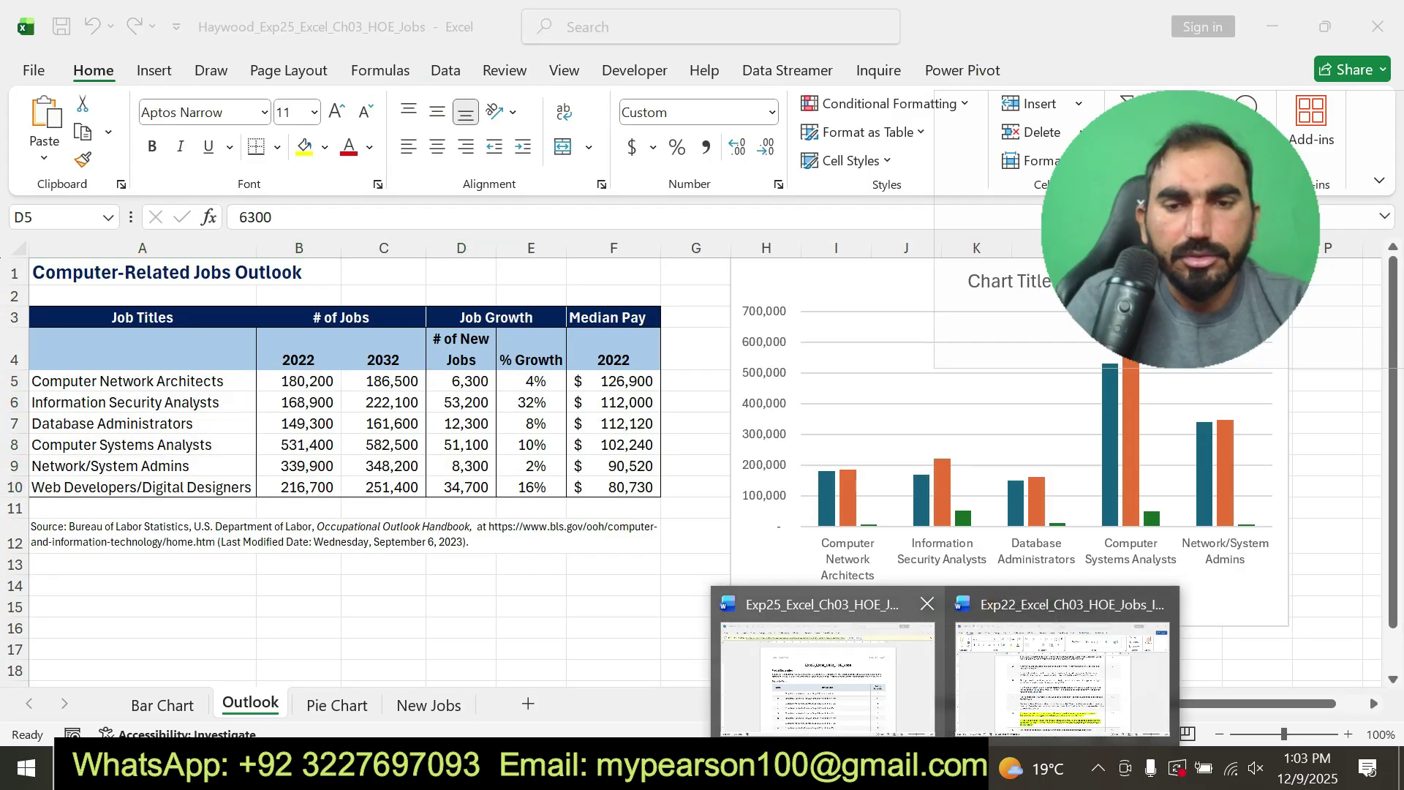
pyautogui.click(1061, 676)
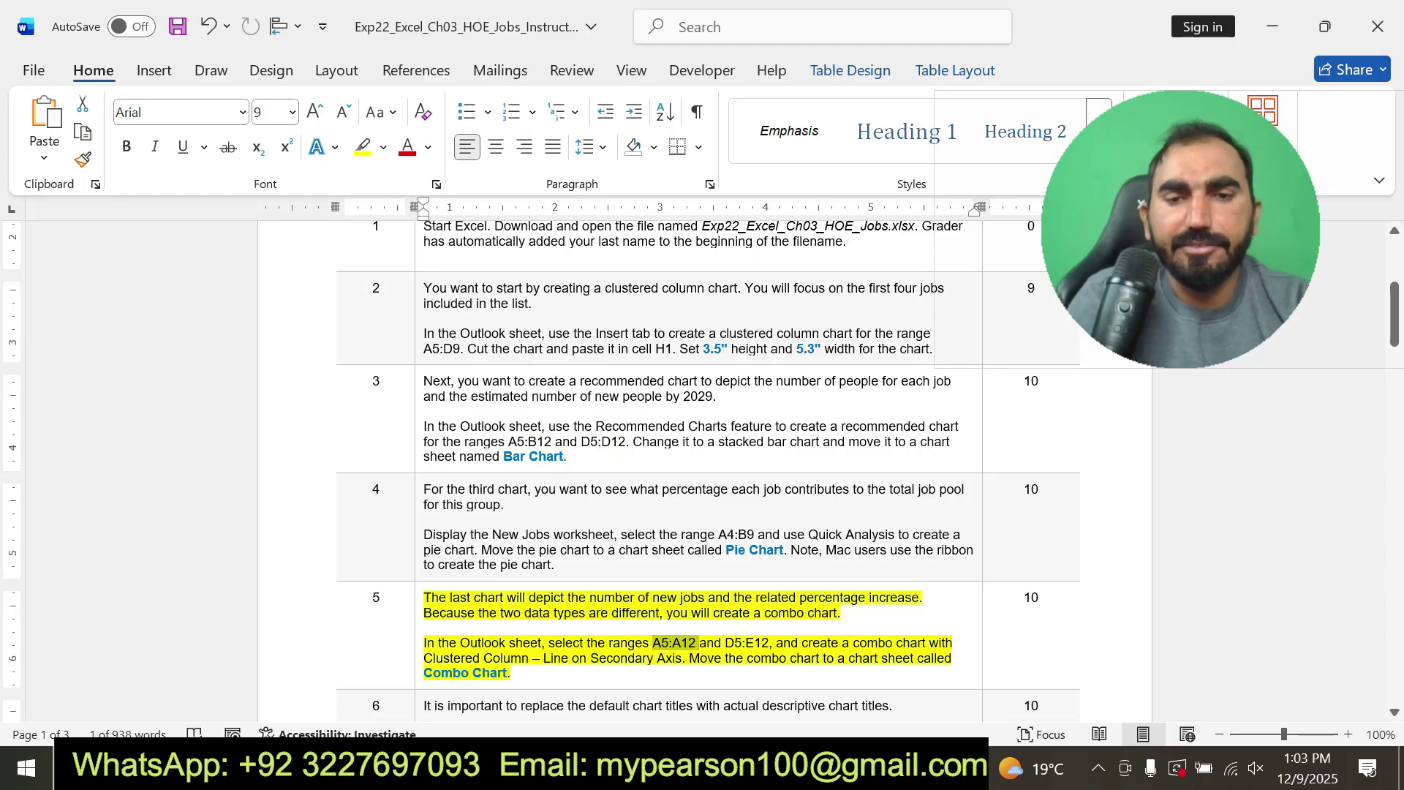
pyautogui.hotkey('alt', 'Tab')
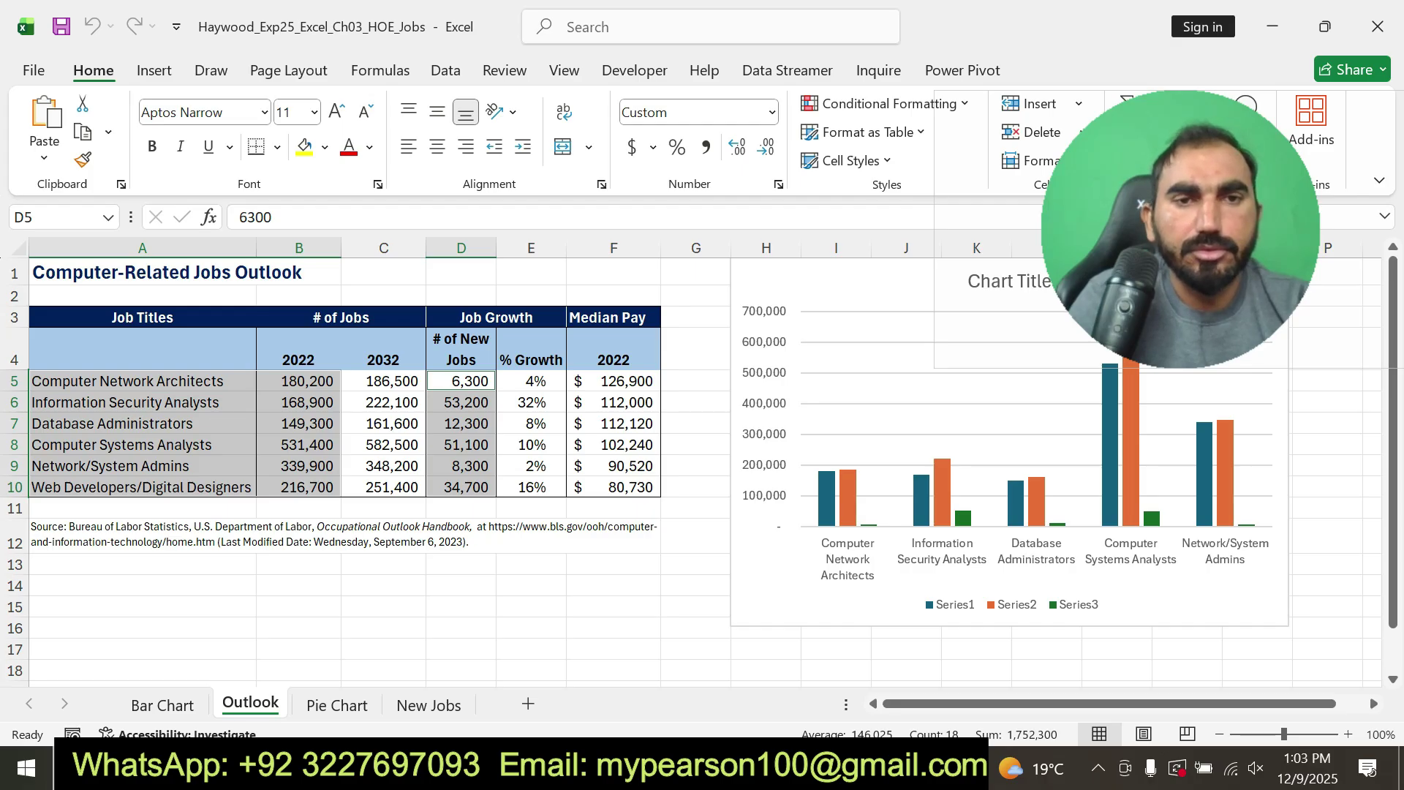
pyautogui.click(142, 348)
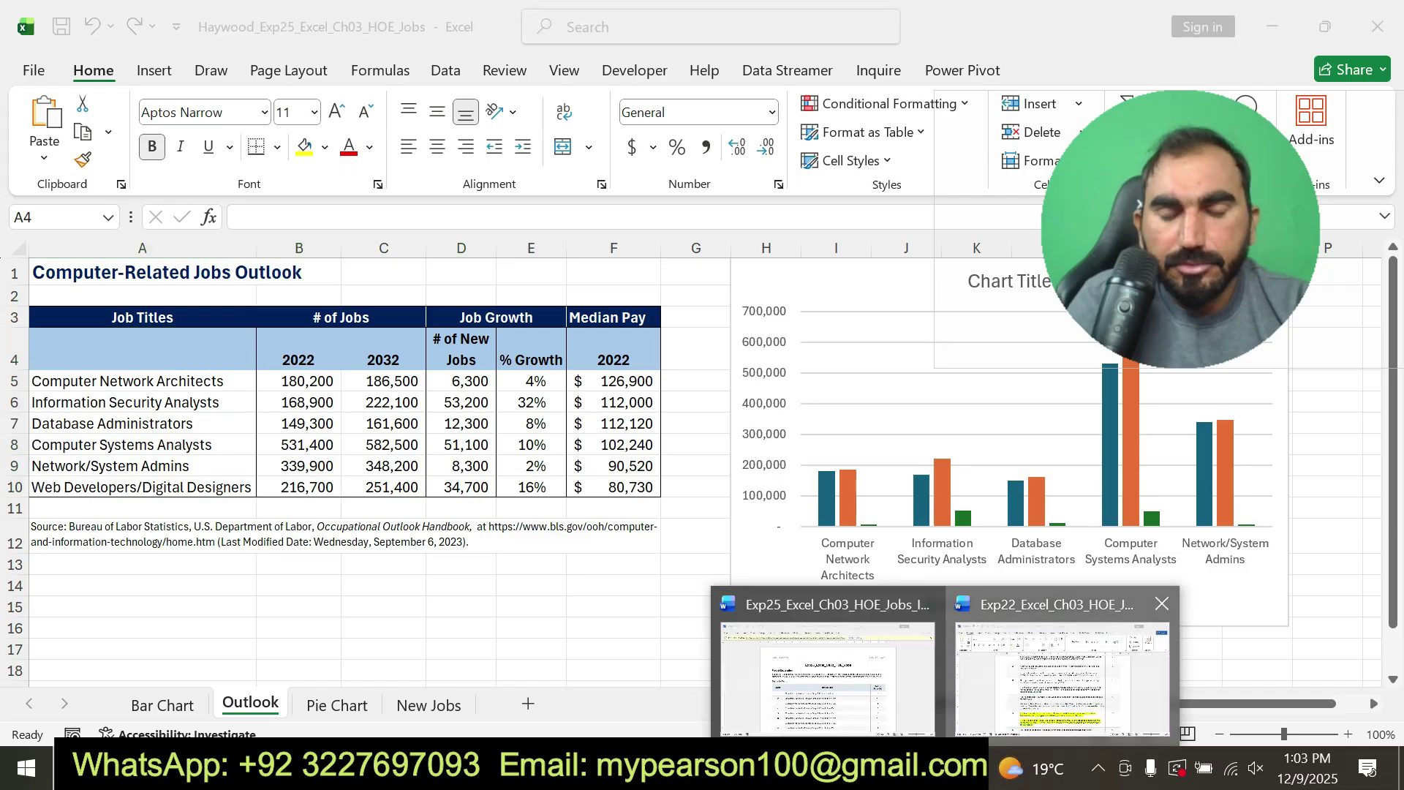
pyautogui.click(1060, 662)
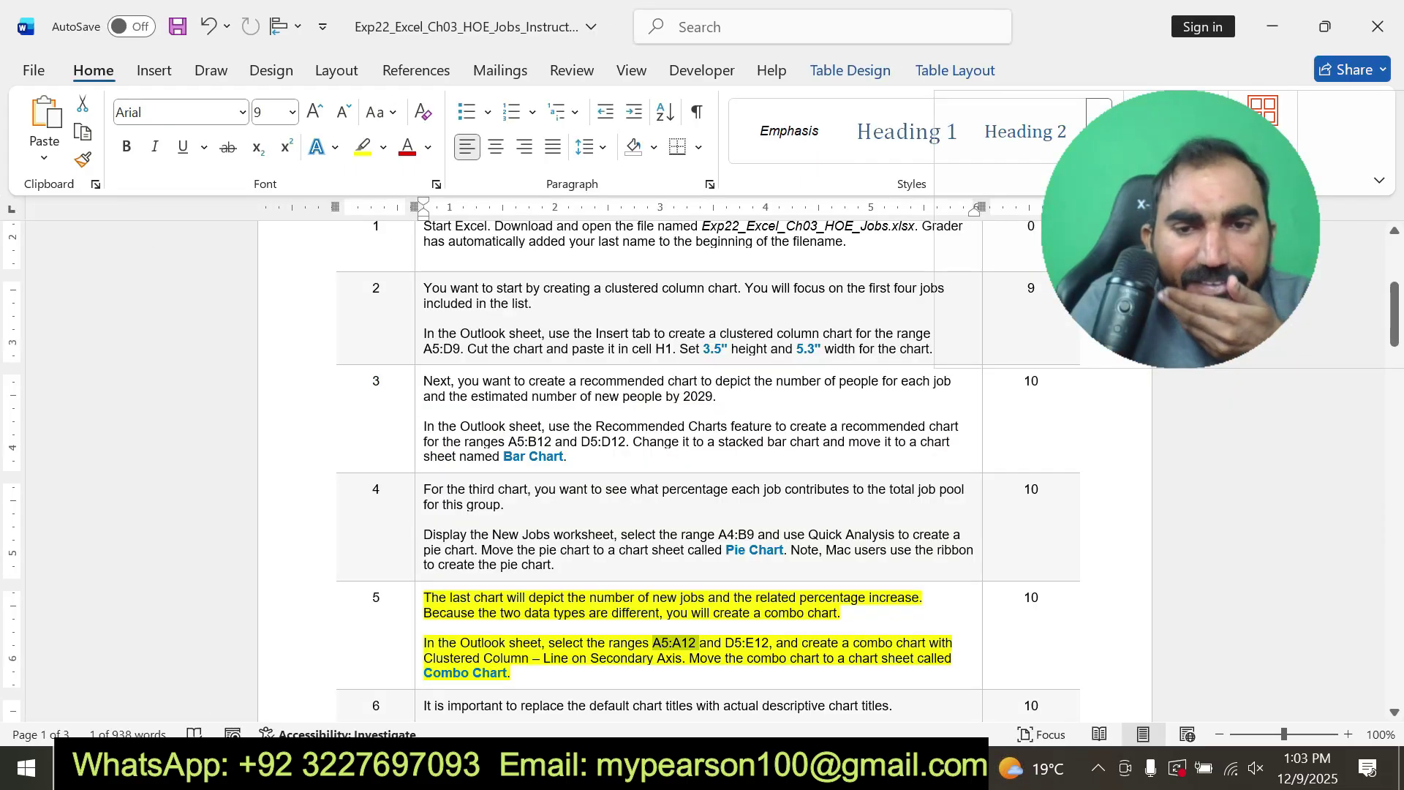
pyautogui.hotkey('alt', 'Tab')
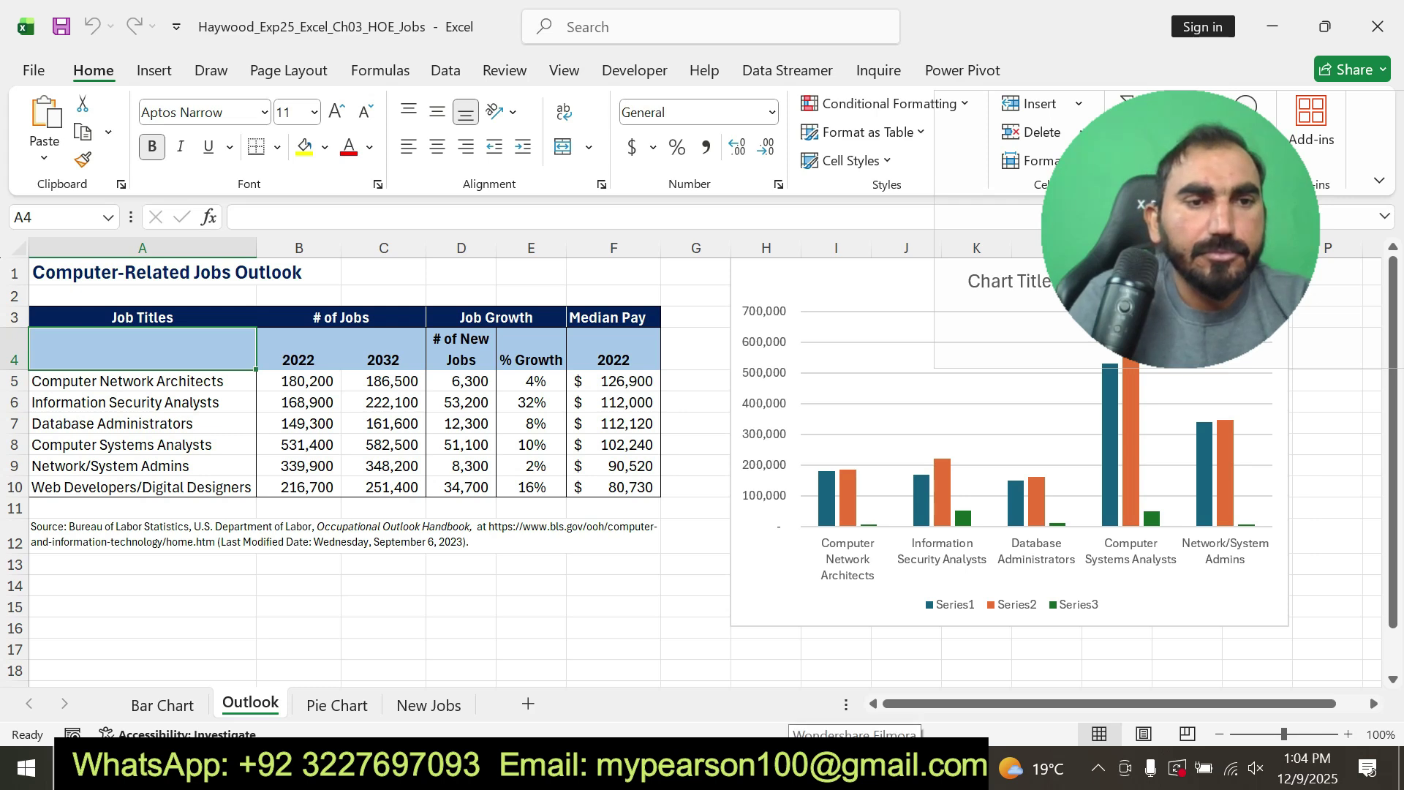
pyautogui.moveTo(139, 381); pyautogui.dragTo(139, 487)
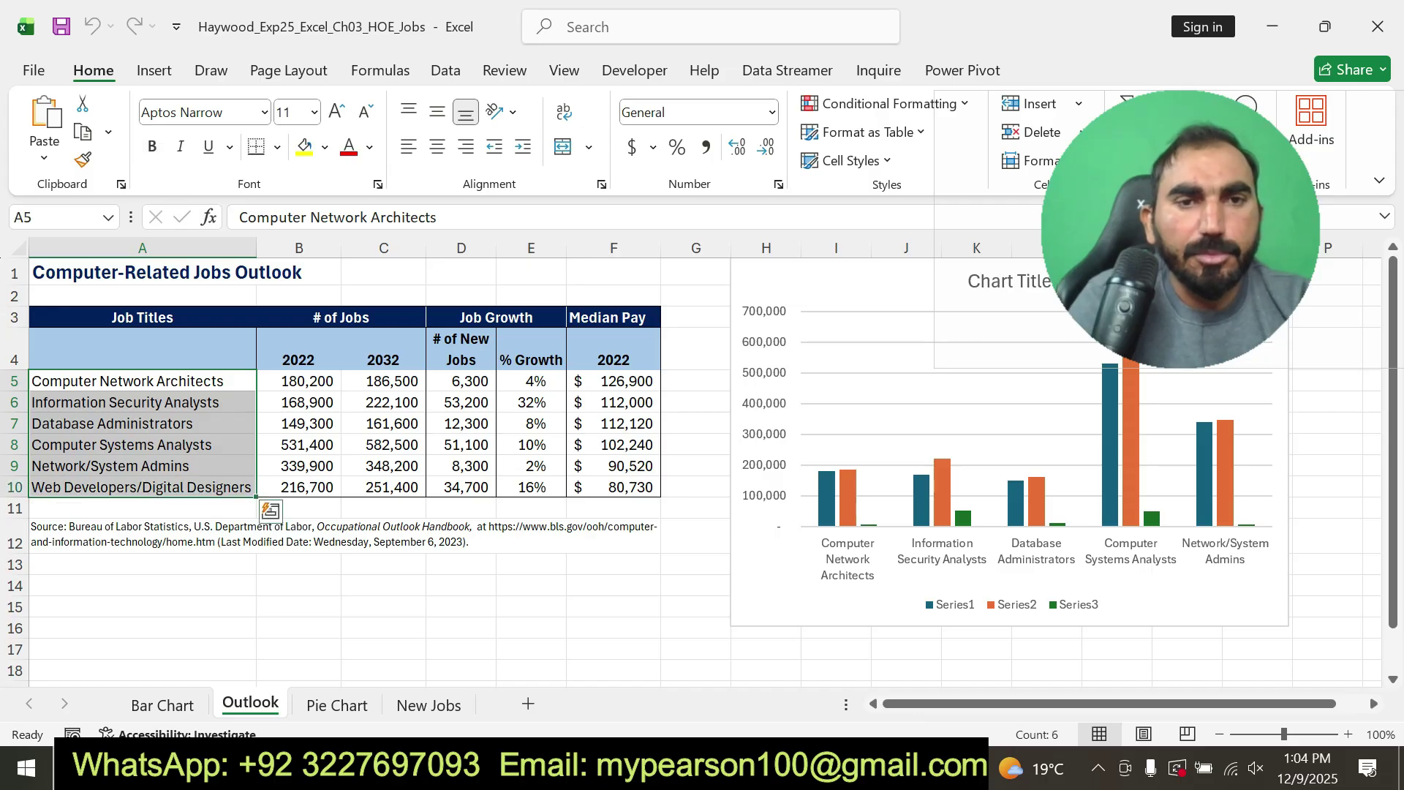
pyautogui.moveTo(461, 381); pyautogui.dragTo(532, 487)
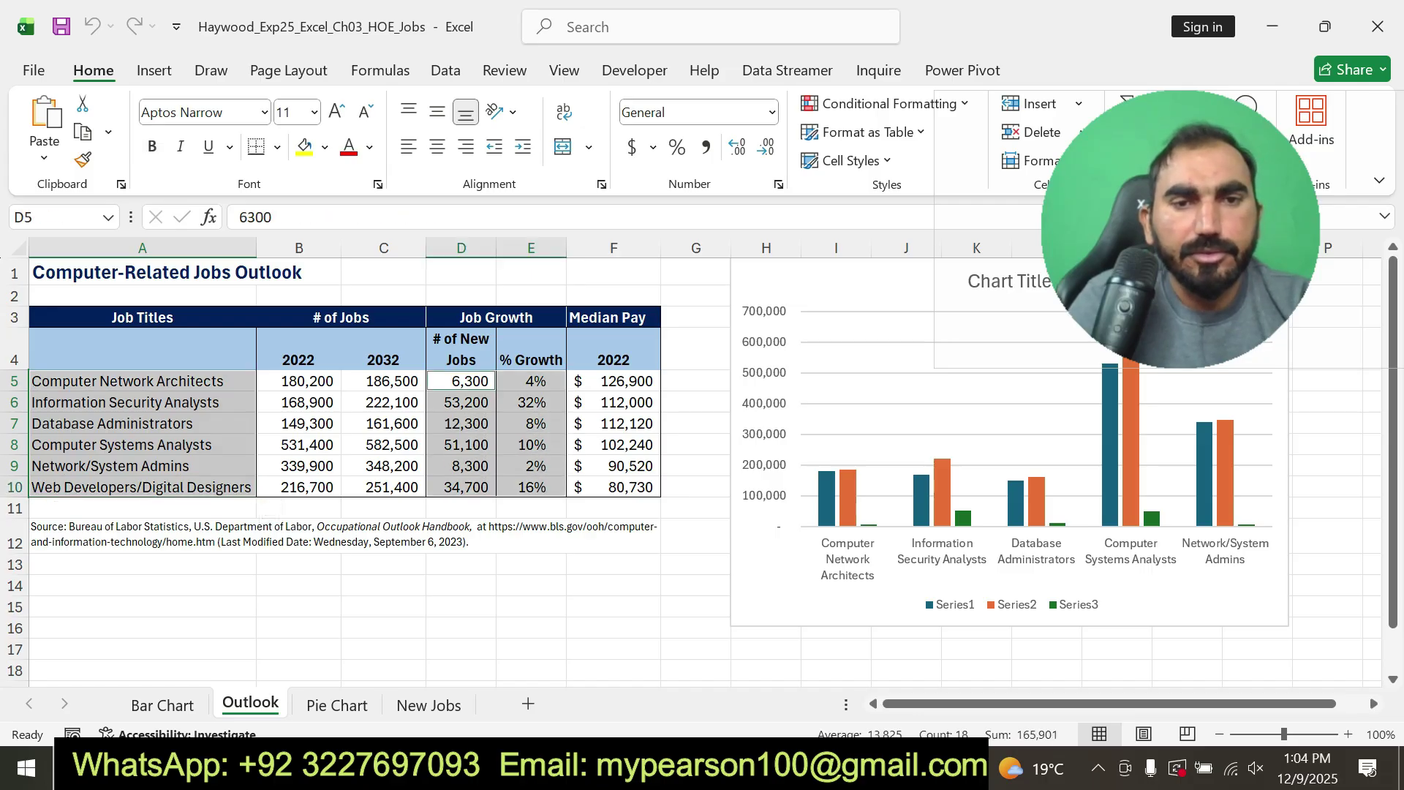
# Step: Check the required chart type in Word and insert a Clustered Column – Line on Secondary Axis combo chart for the selected ranges in Excel
pyautogui.click(944, 766)
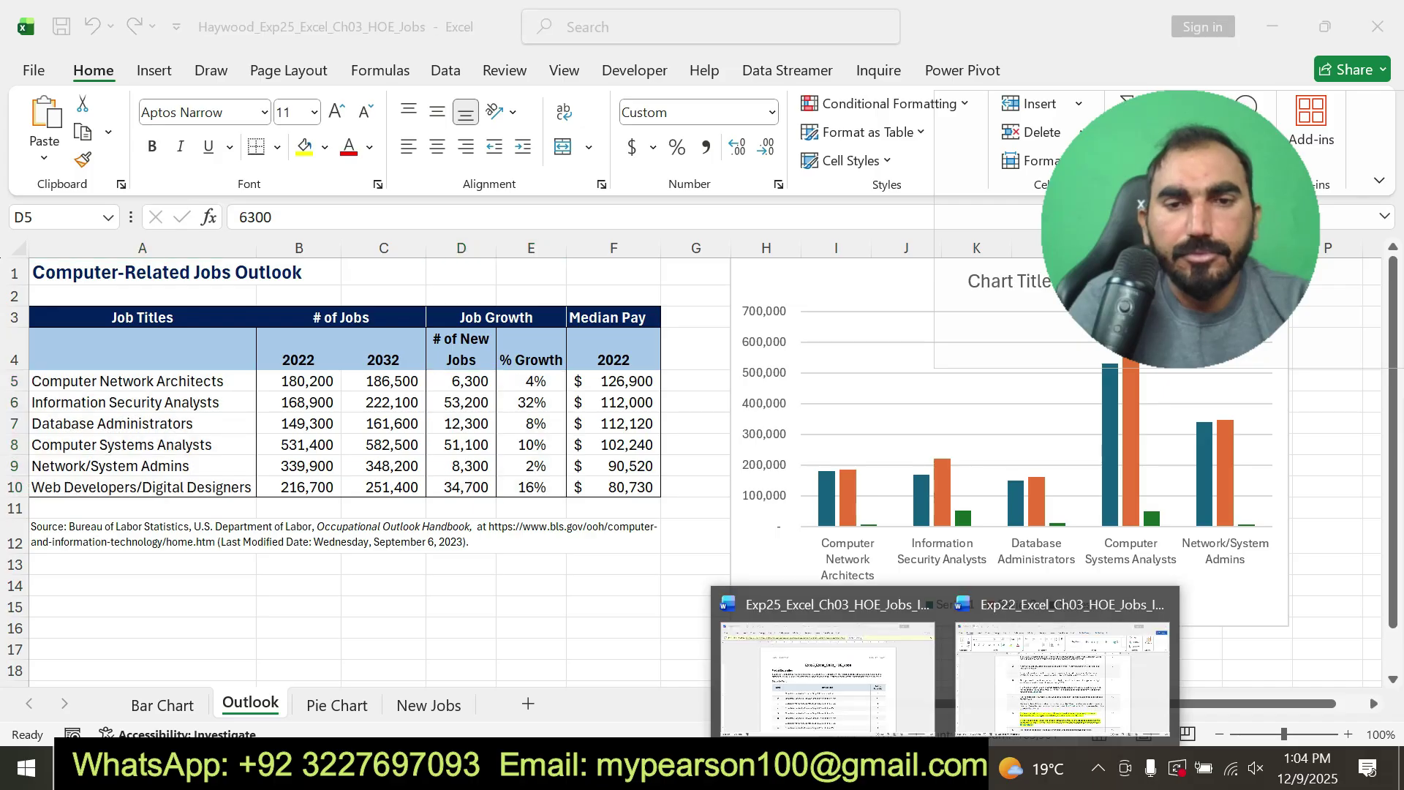
pyautogui.click(1062, 676)
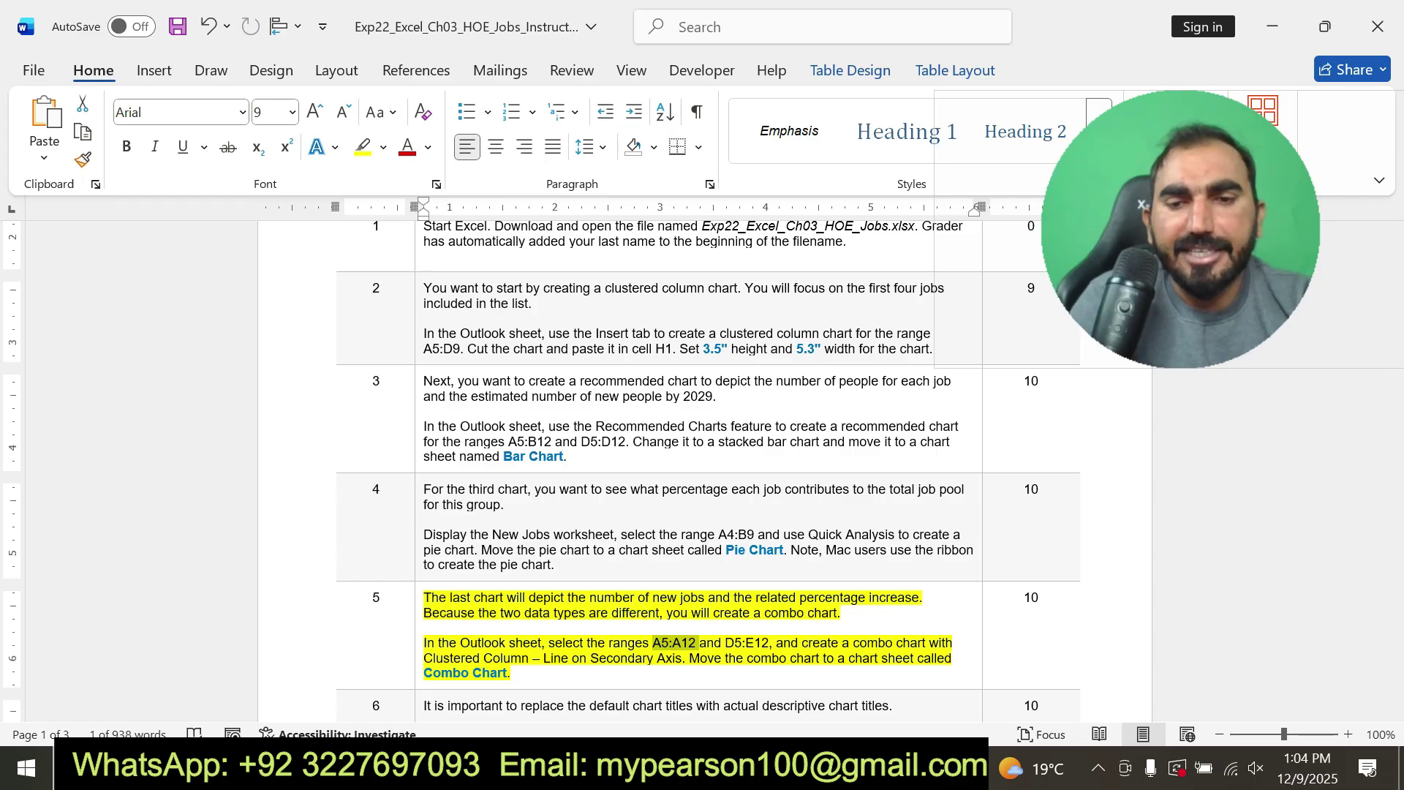
pyautogui.hotkey('alt', 'Tab')
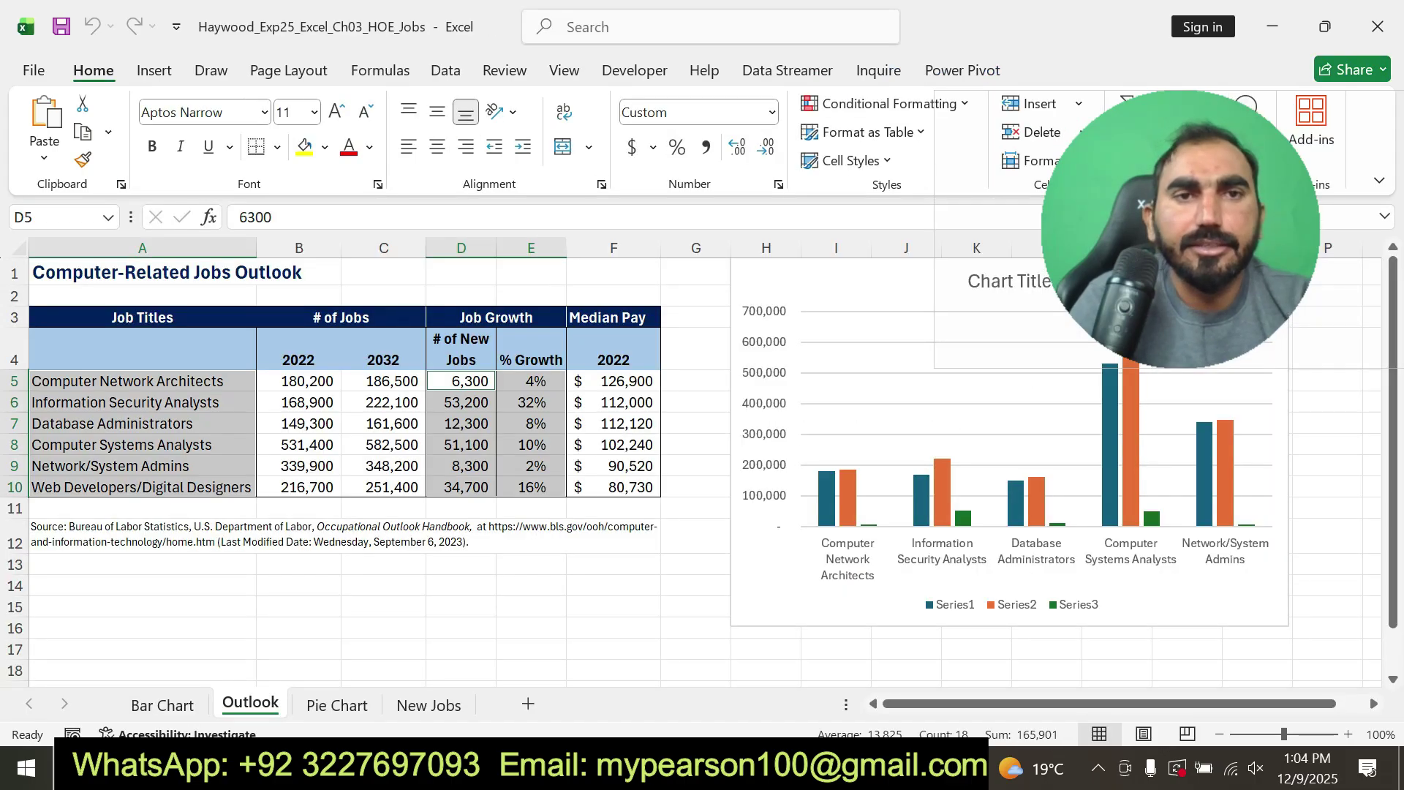
pyautogui.click(154, 70)
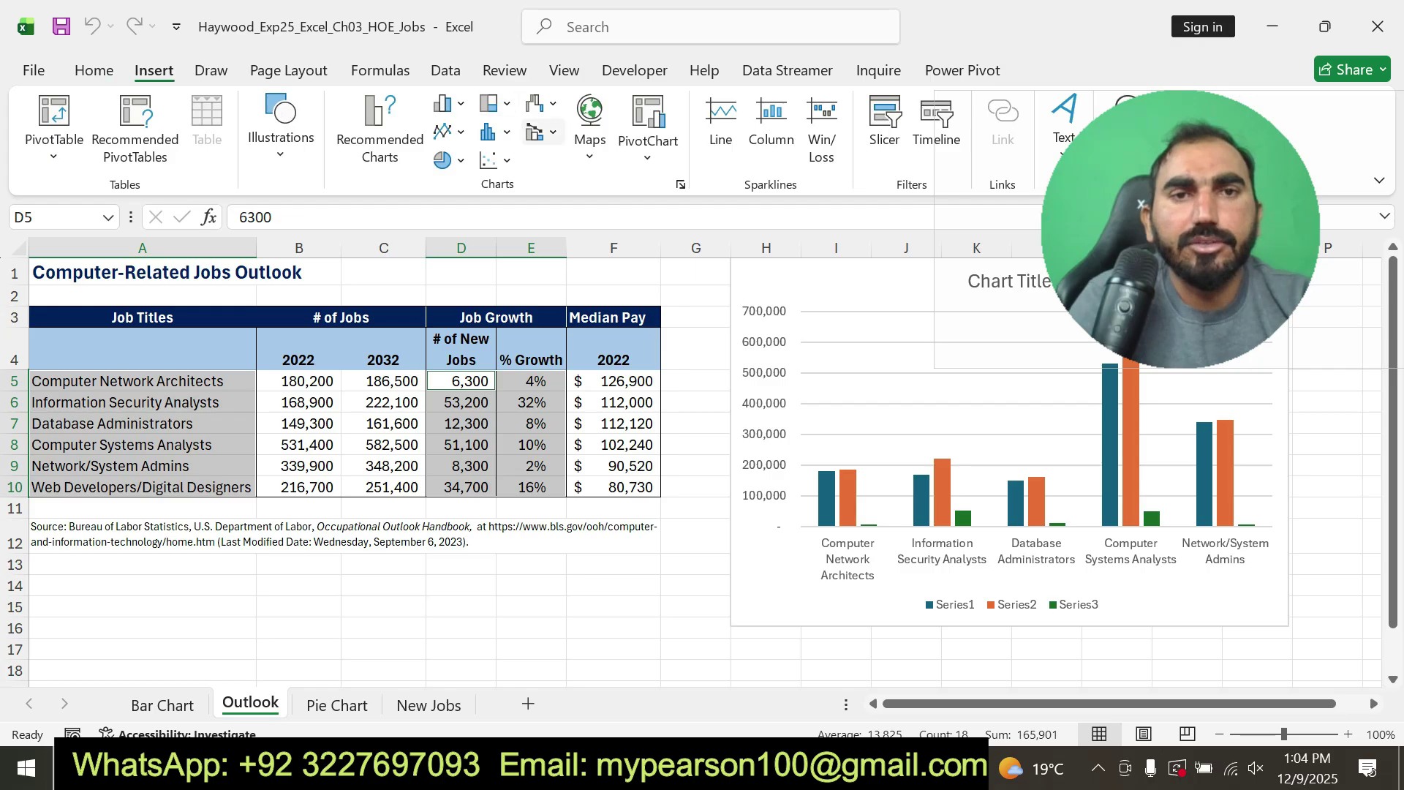
pyautogui.click(542, 132)
pyautogui.click(614, 209)
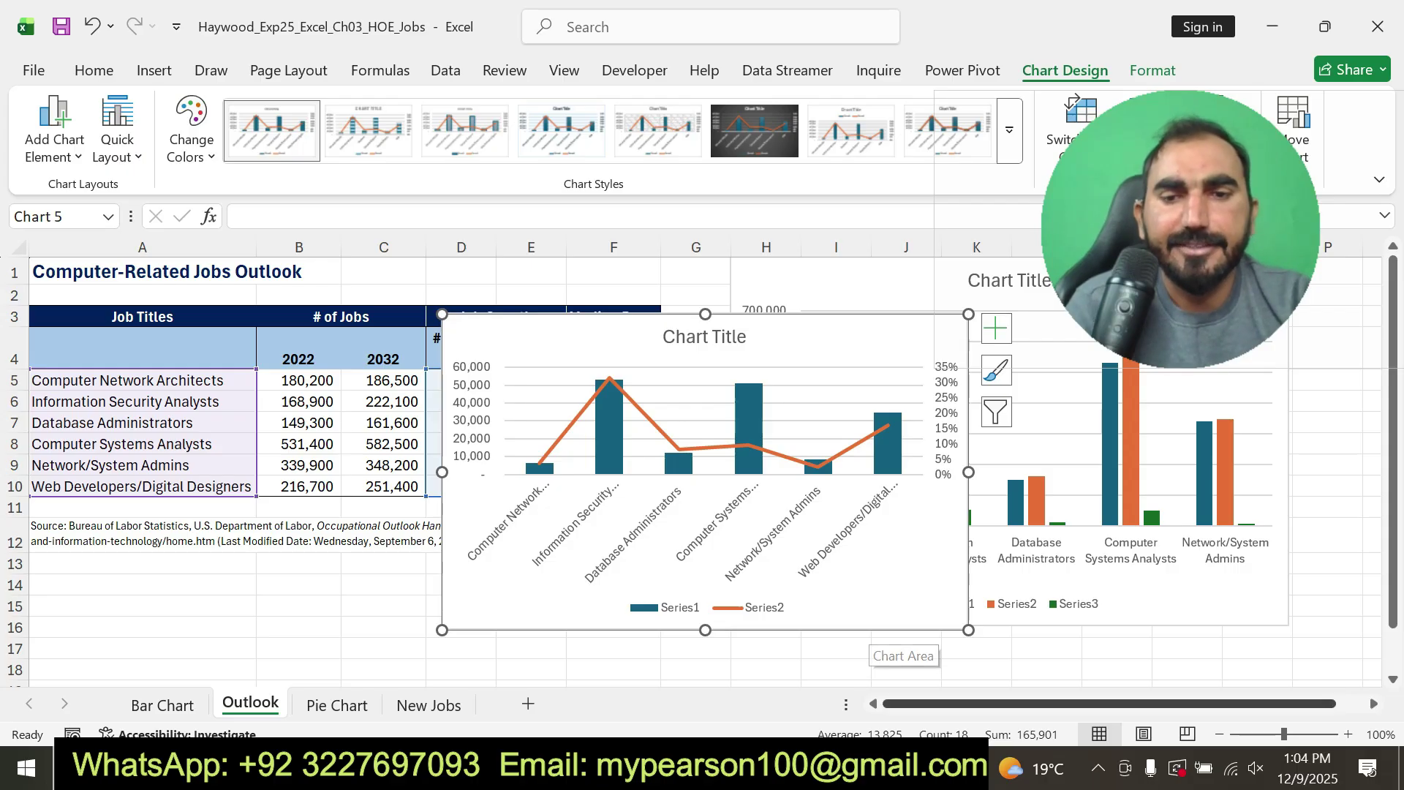
# Step: Check the sheet name in the Word instructions and move the combo chart to a new chart sheet named Combo Chart
pyautogui.moveTo(951, 768)
pyautogui.click(1066, 673)
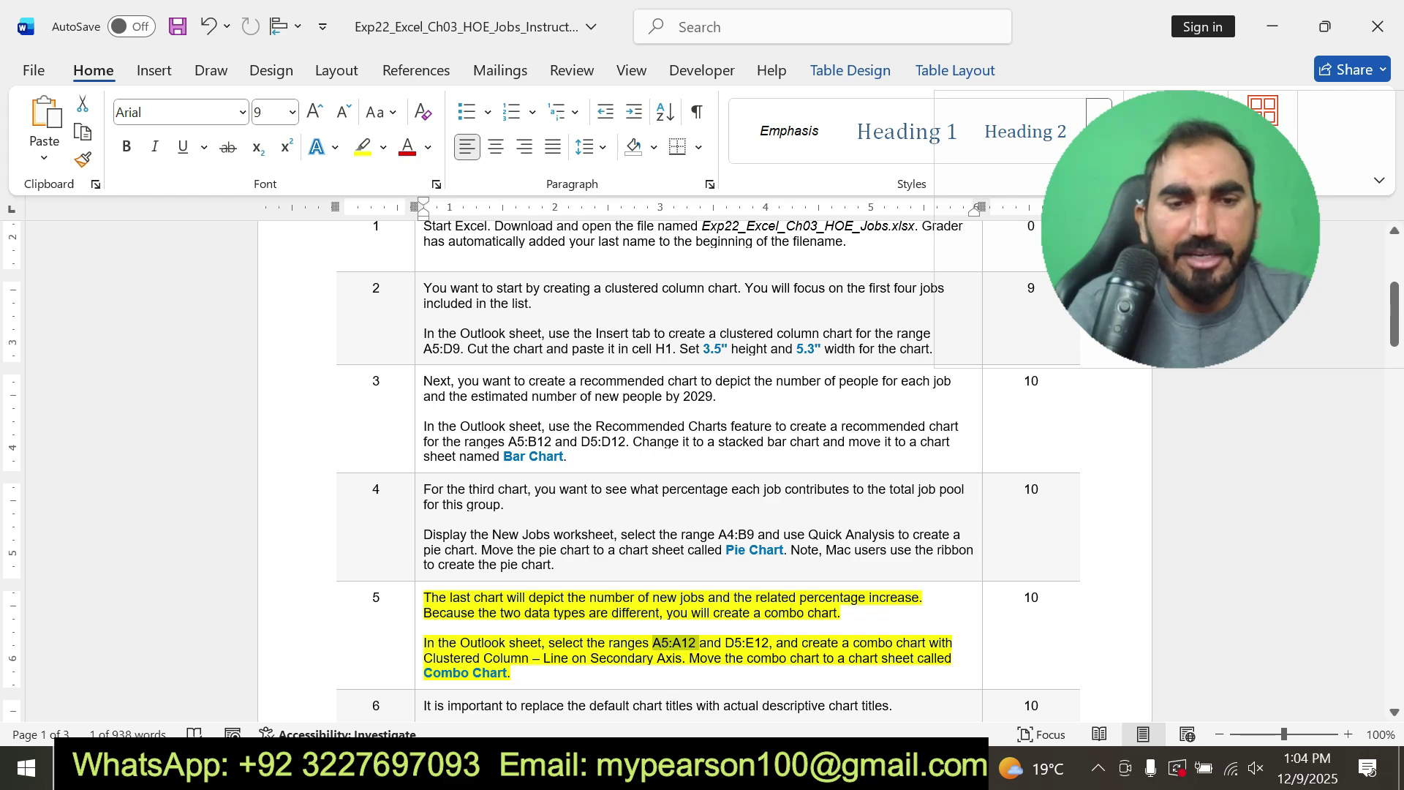
pyautogui.moveTo(425, 672); pyautogui.dragTo(506, 673)
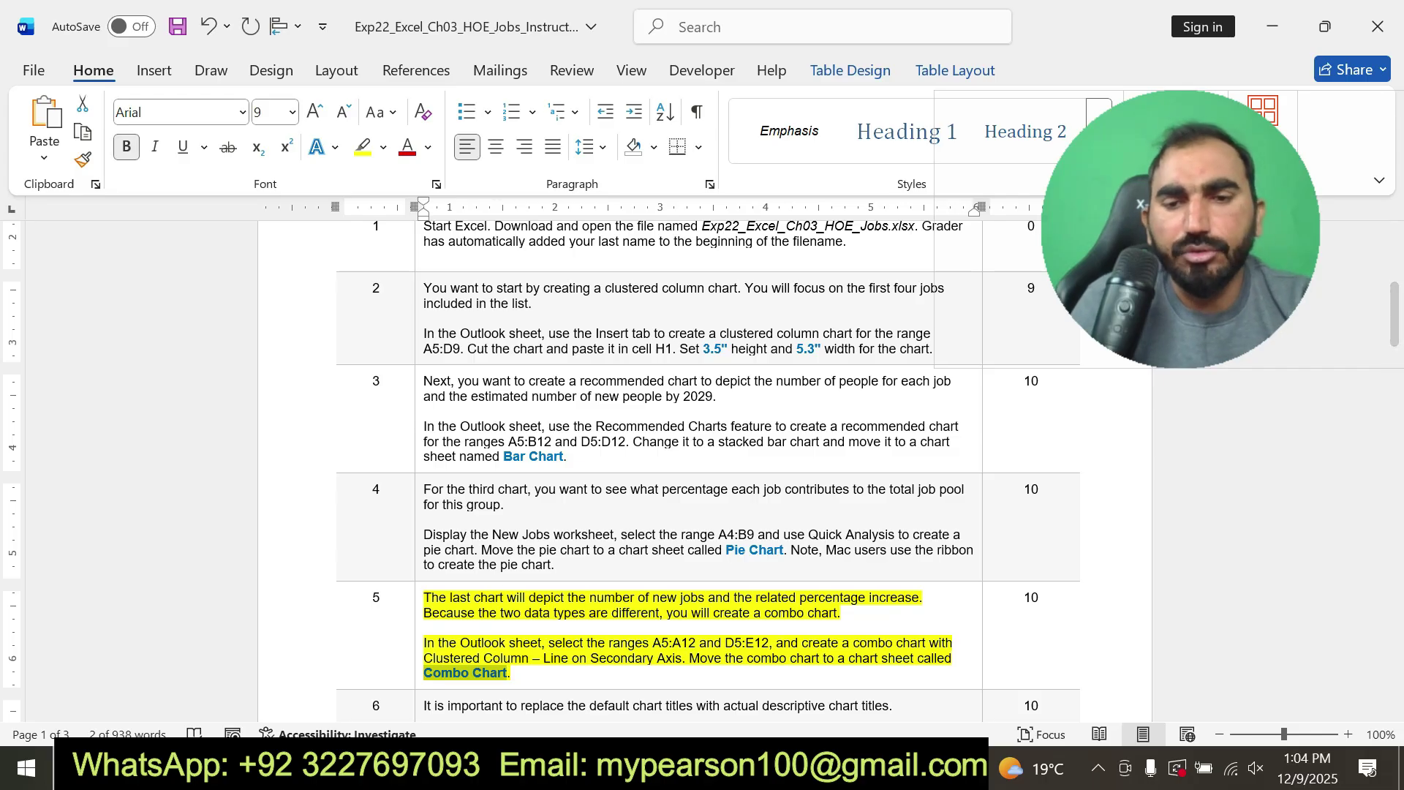
pyautogui.click(899, 768)
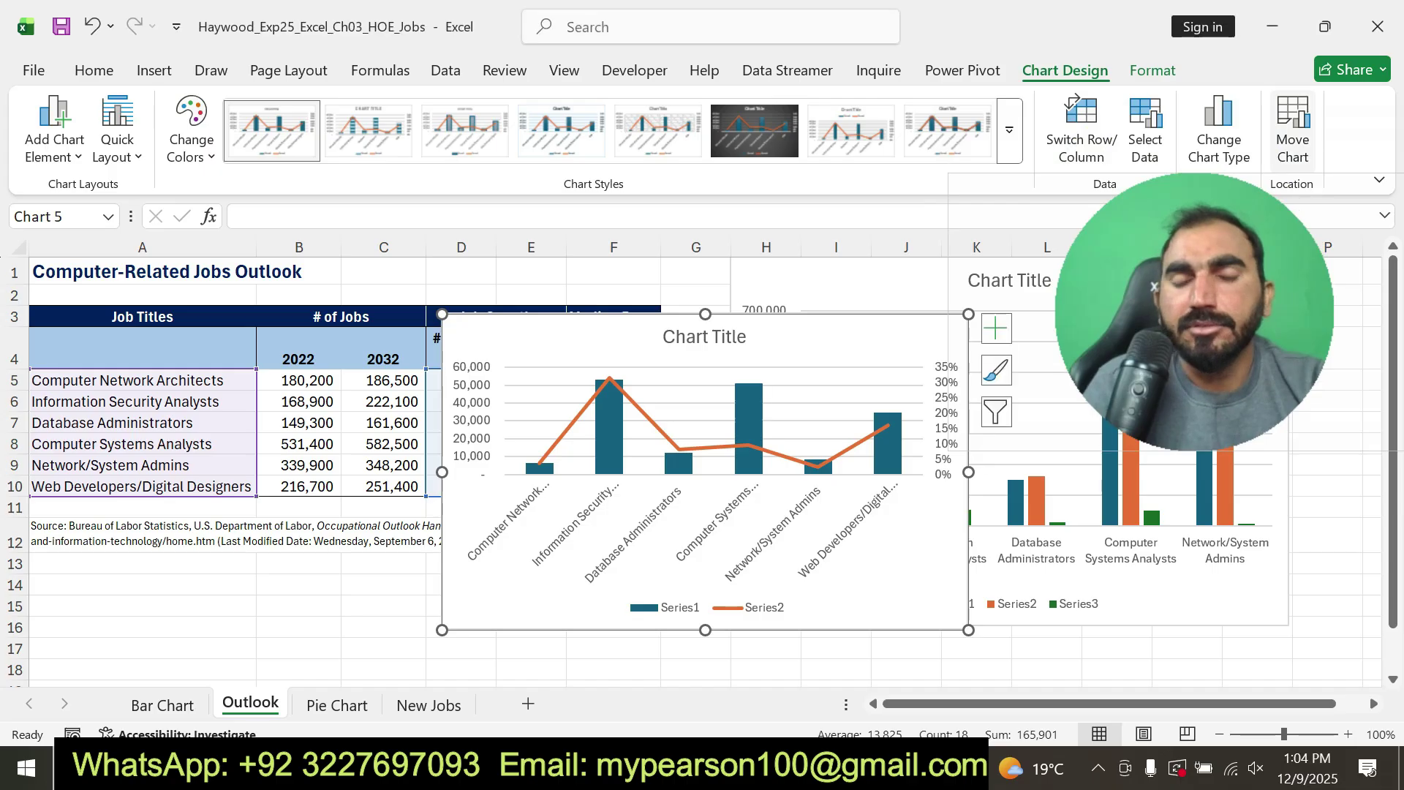
pyautogui.click(1292, 136)
pyautogui.hotkey('alt', 's')
pyautogui.write('Combo Chart')
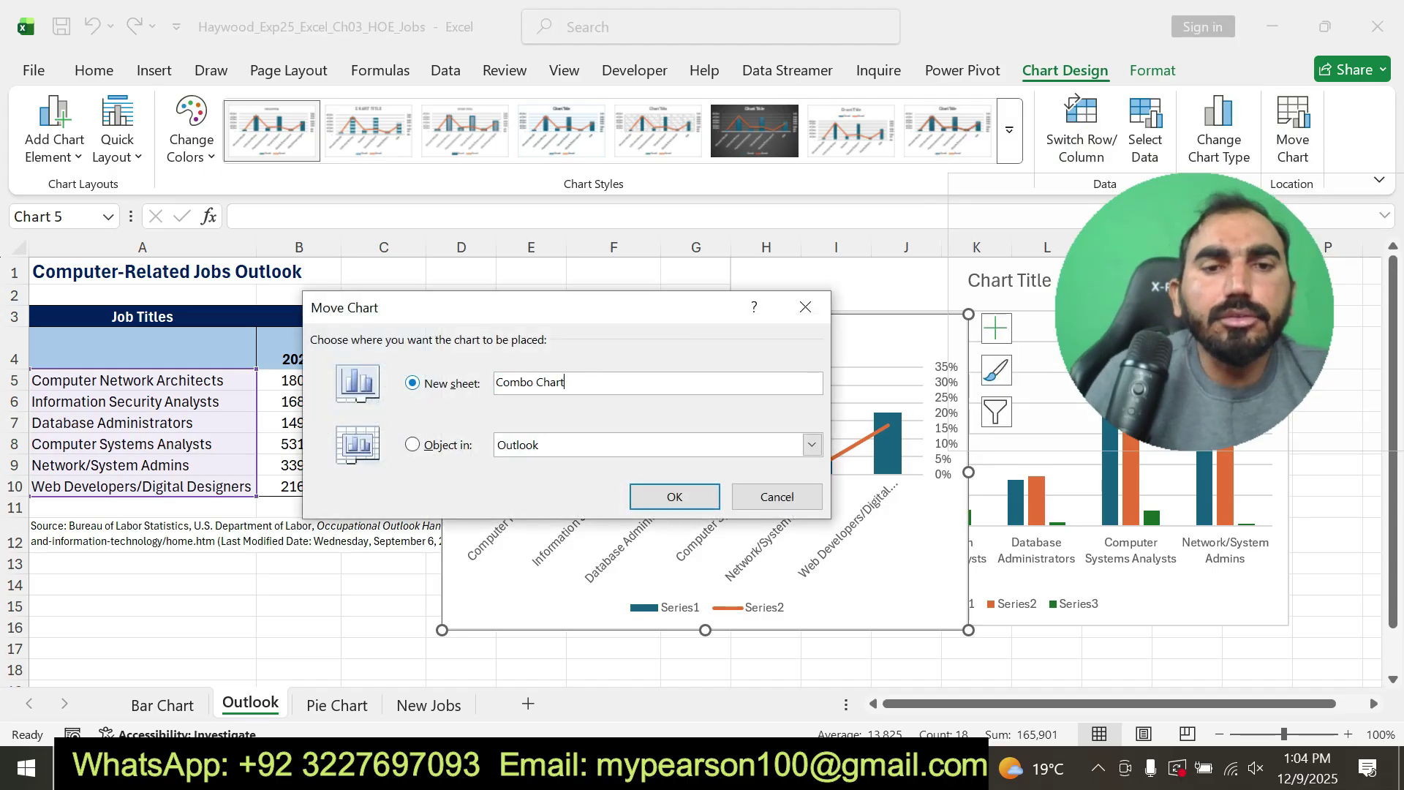
pyautogui.click(674, 497)
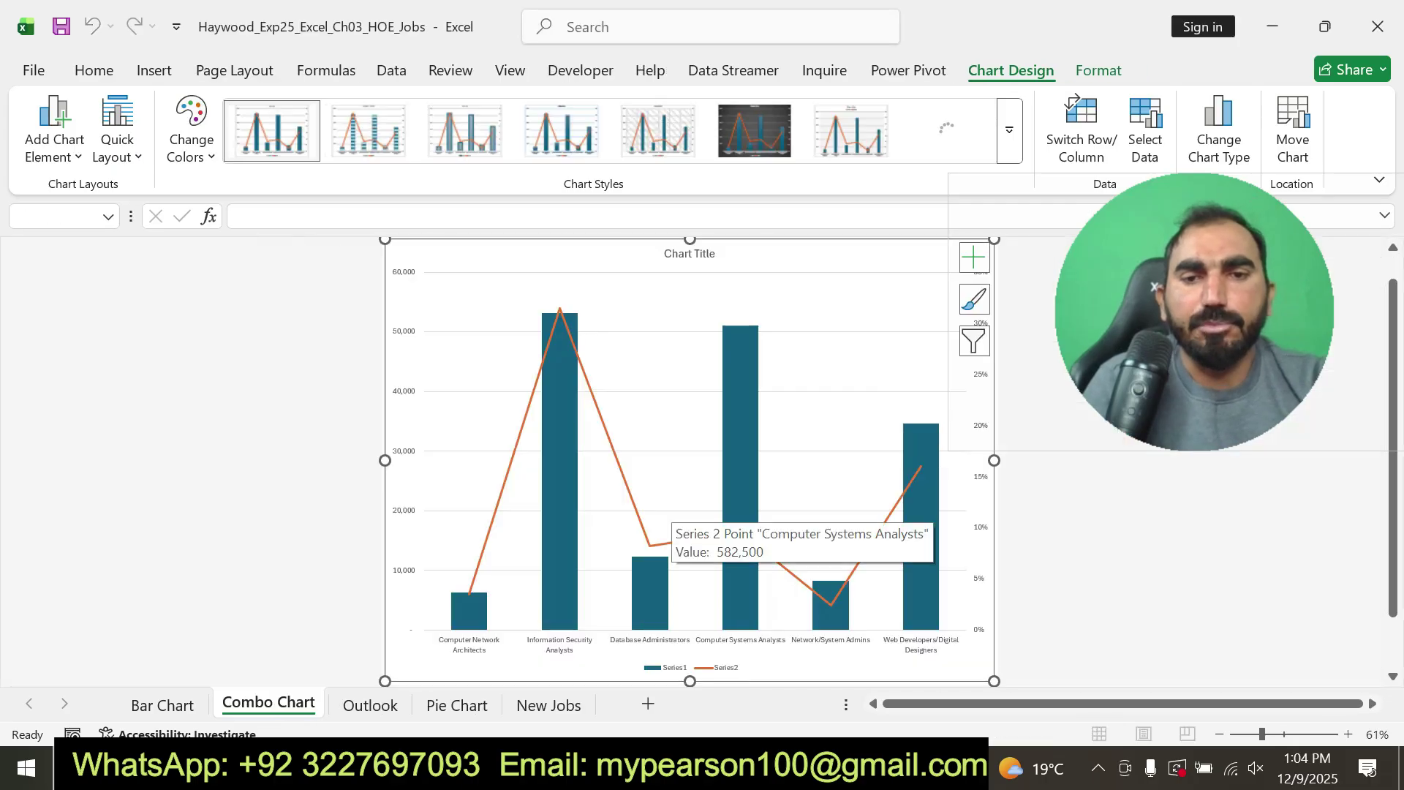
# Step: Switch to the Word instructions, remove the yellow highlight from step 5 and highlight the step 6 chart title instructions in yellow
pyautogui.moveTo(946, 768)
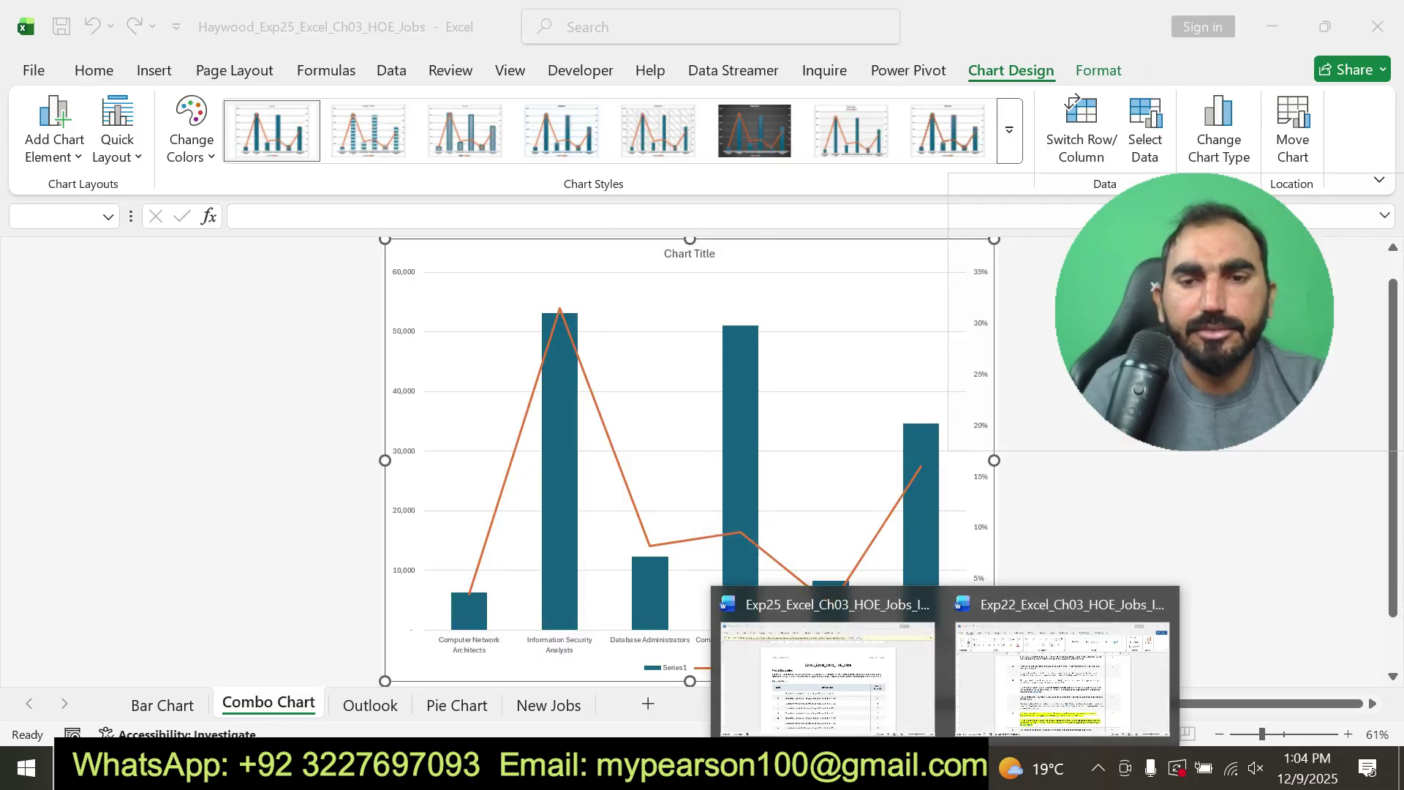
pyautogui.click(1066, 669)
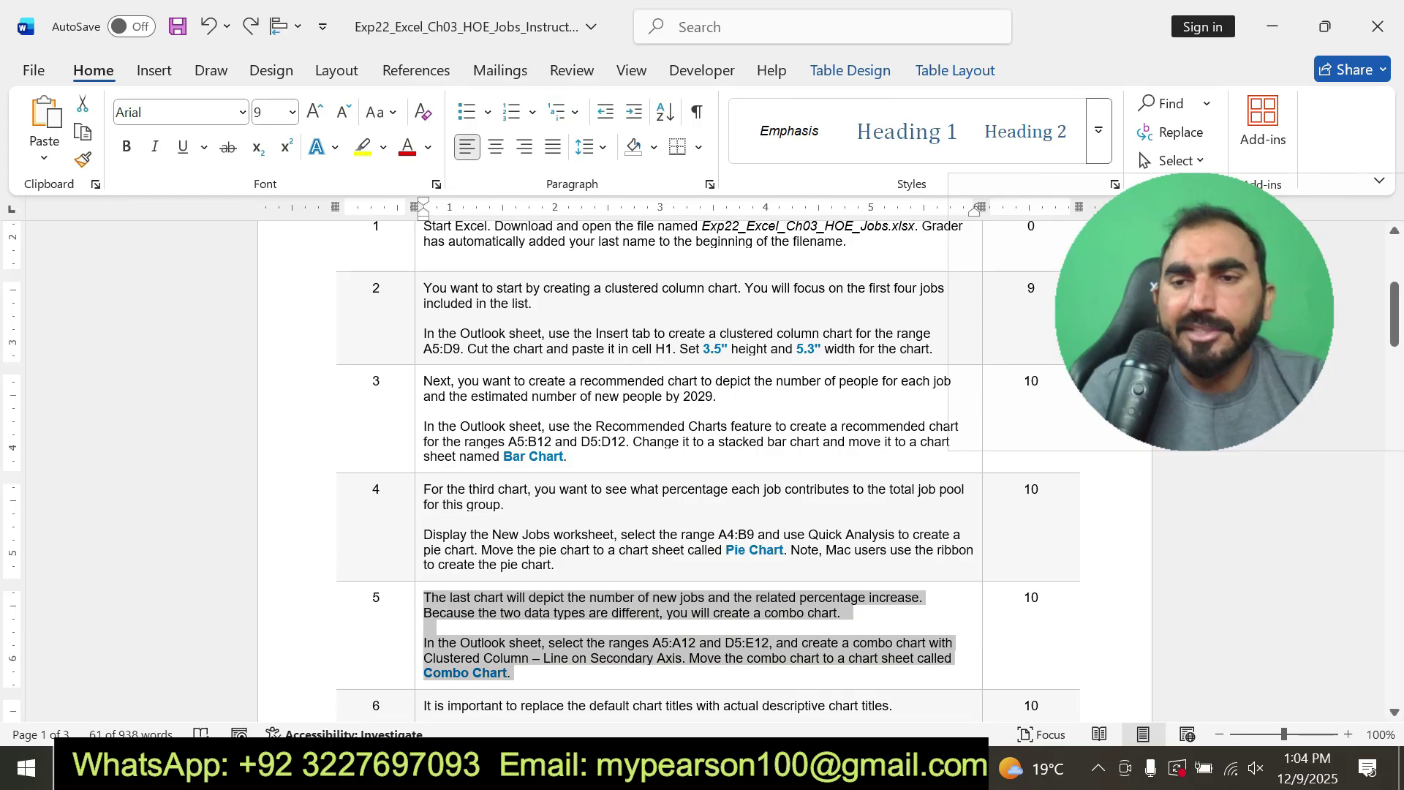
pyautogui.scroll(-1, 701, 470)
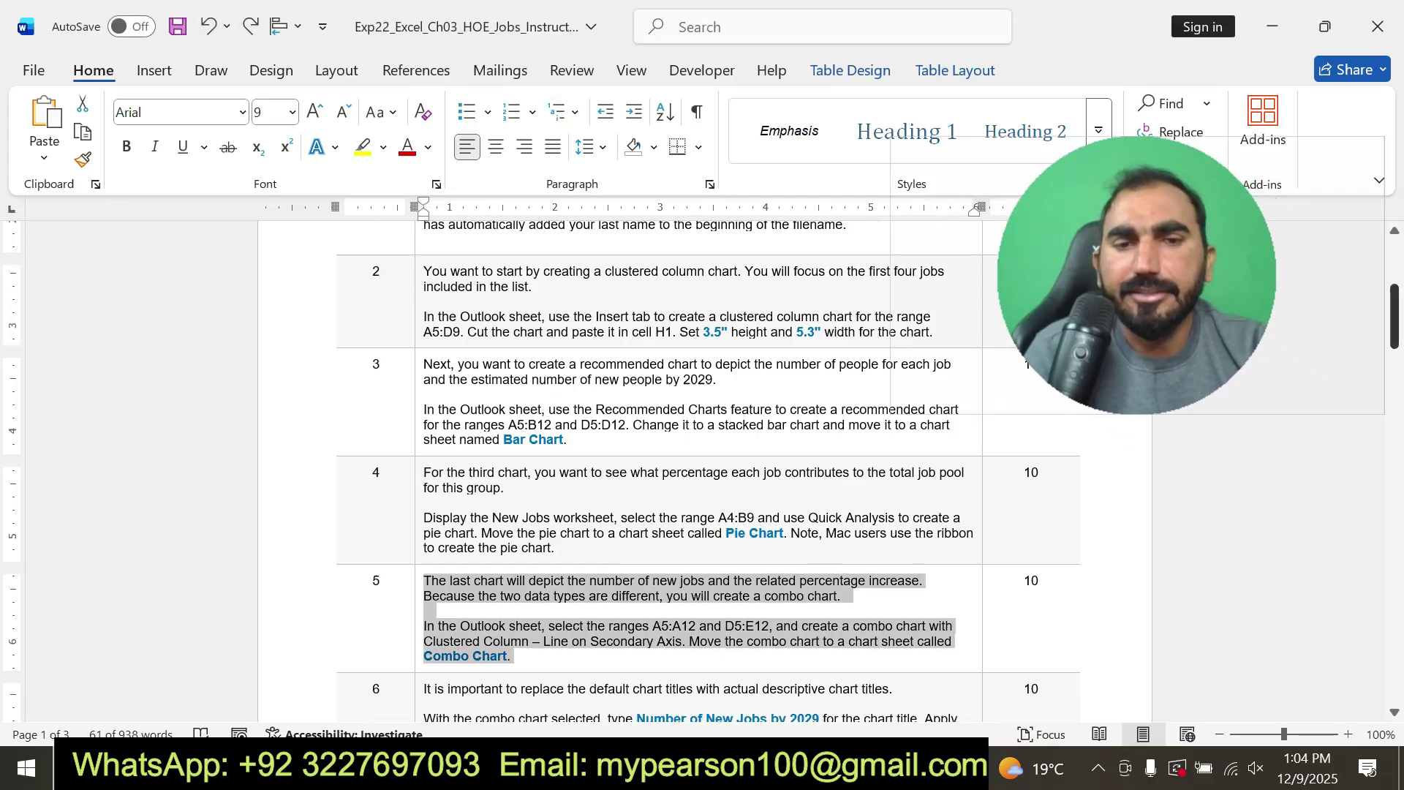
pyautogui.scroll(-6, 700, 470)
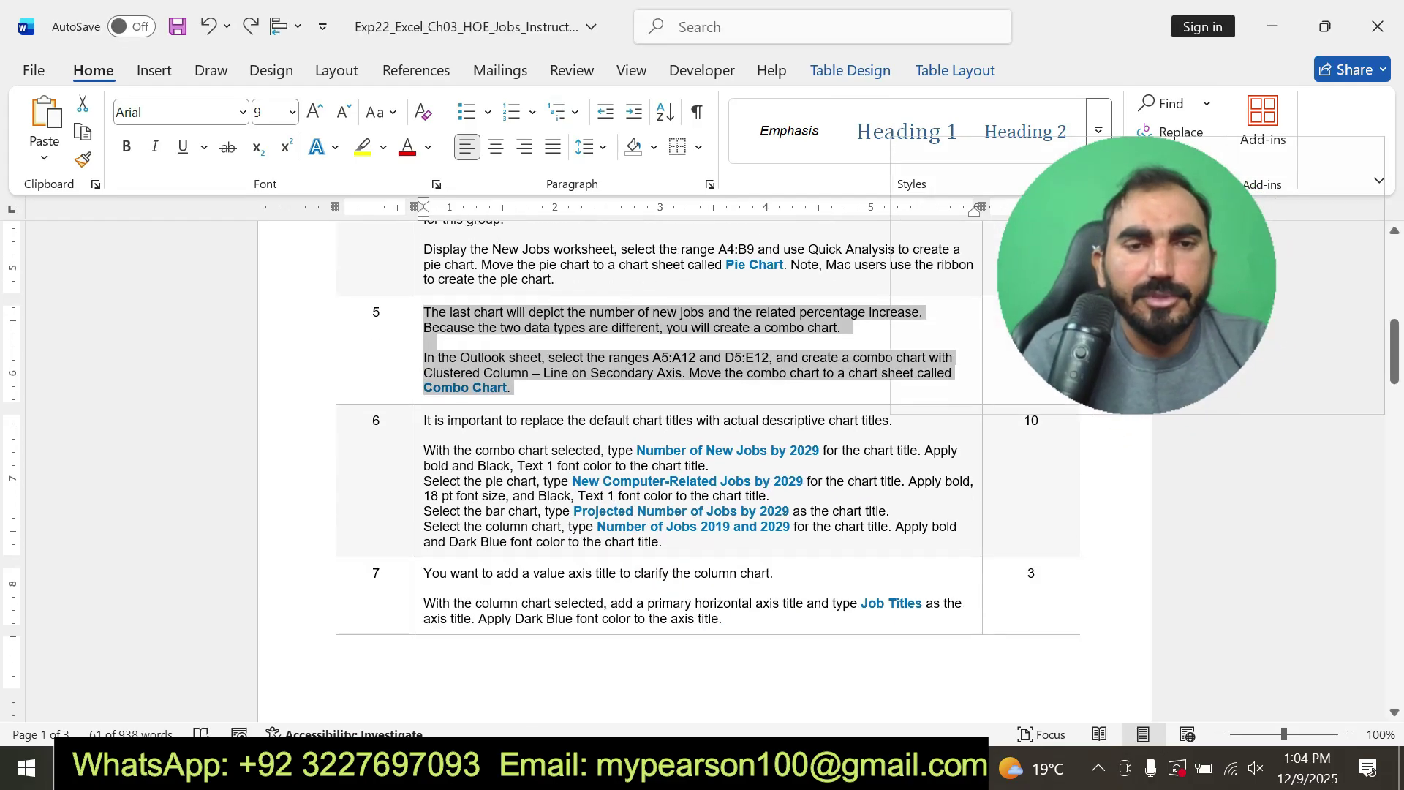
pyautogui.click(419, 422)
pyautogui.click(519, 385)
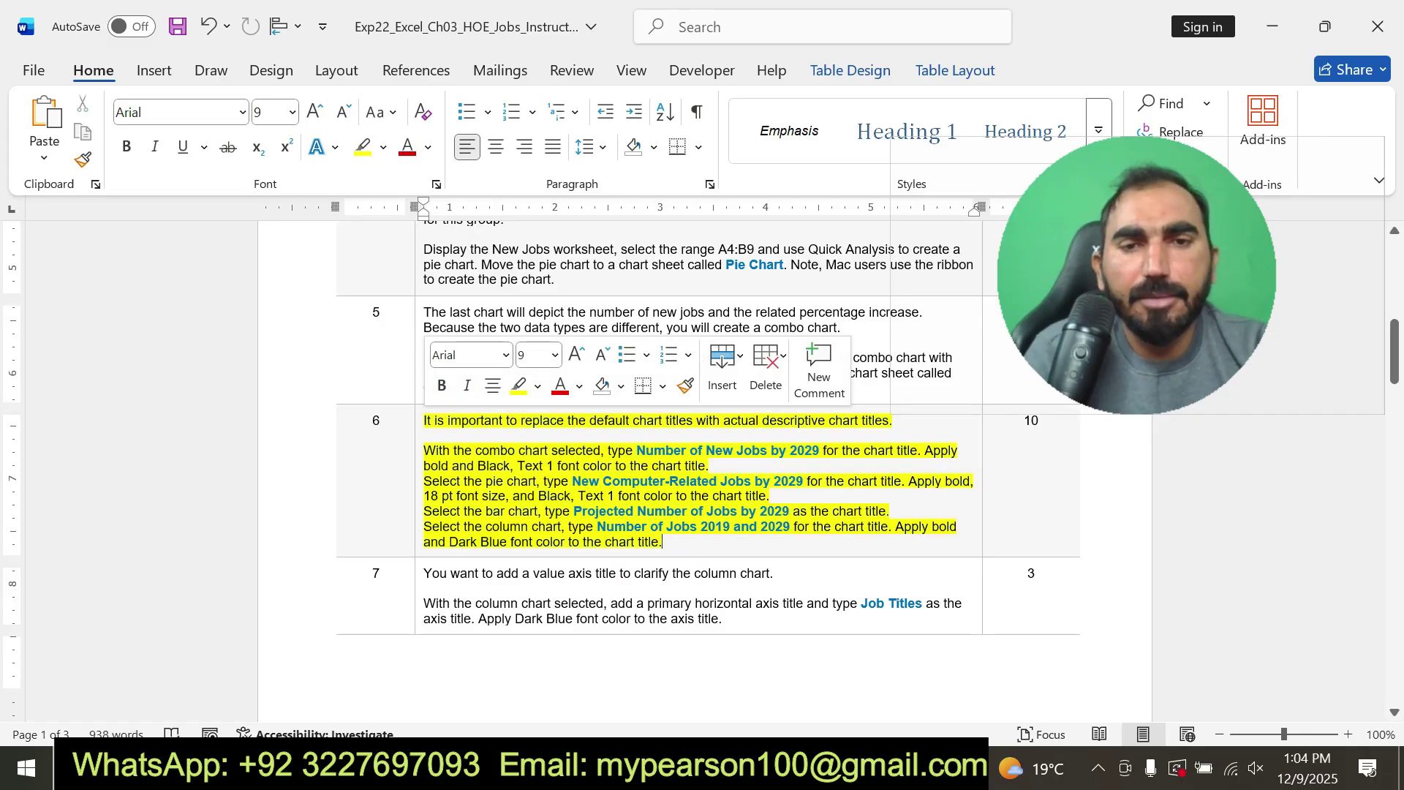
# Step: Copy "Number of New Jobs by 2029" from the Word instructions and replace the combo chart's title with it in Excel
pyautogui.moveTo(636, 450); pyautogui.dragTo(822, 450)
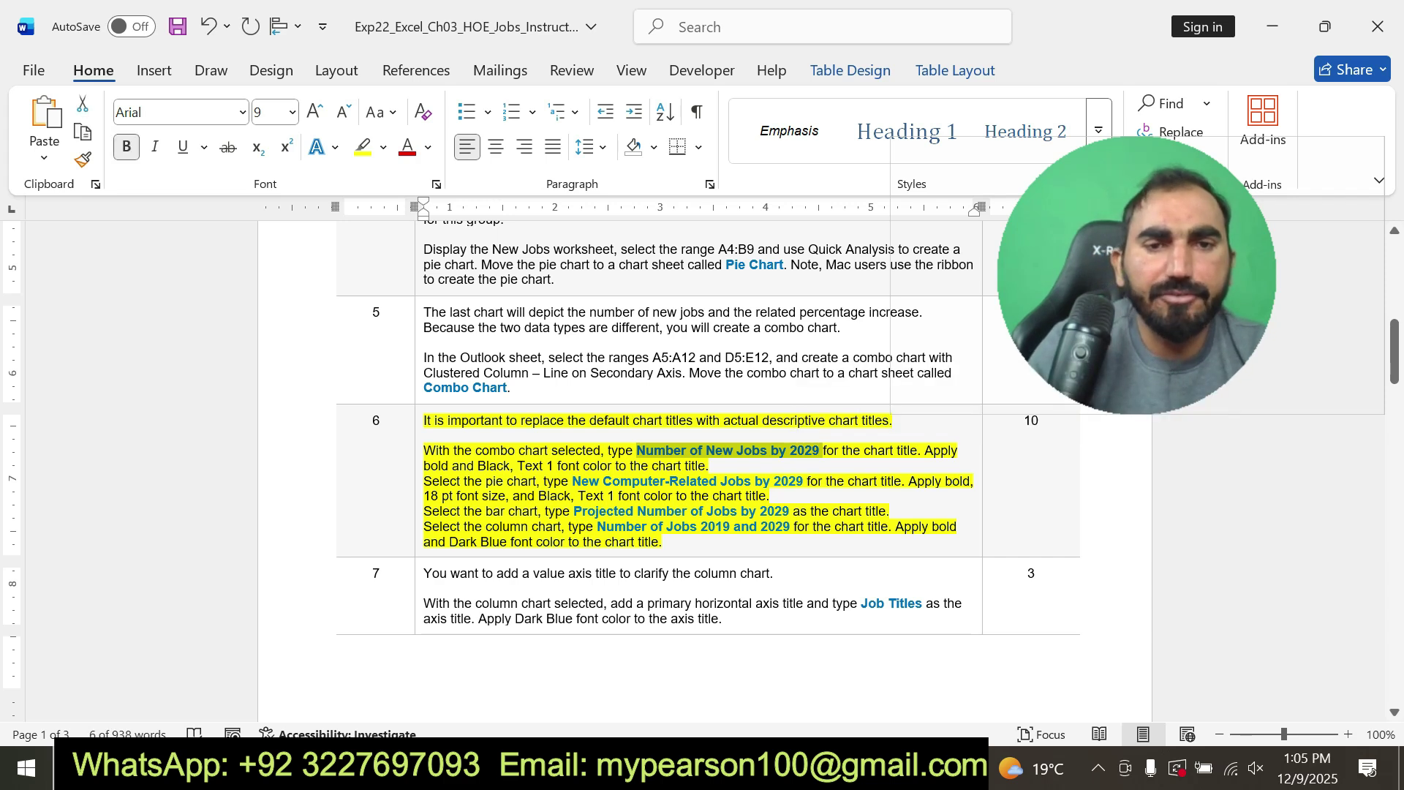
pyautogui.click(905, 767)
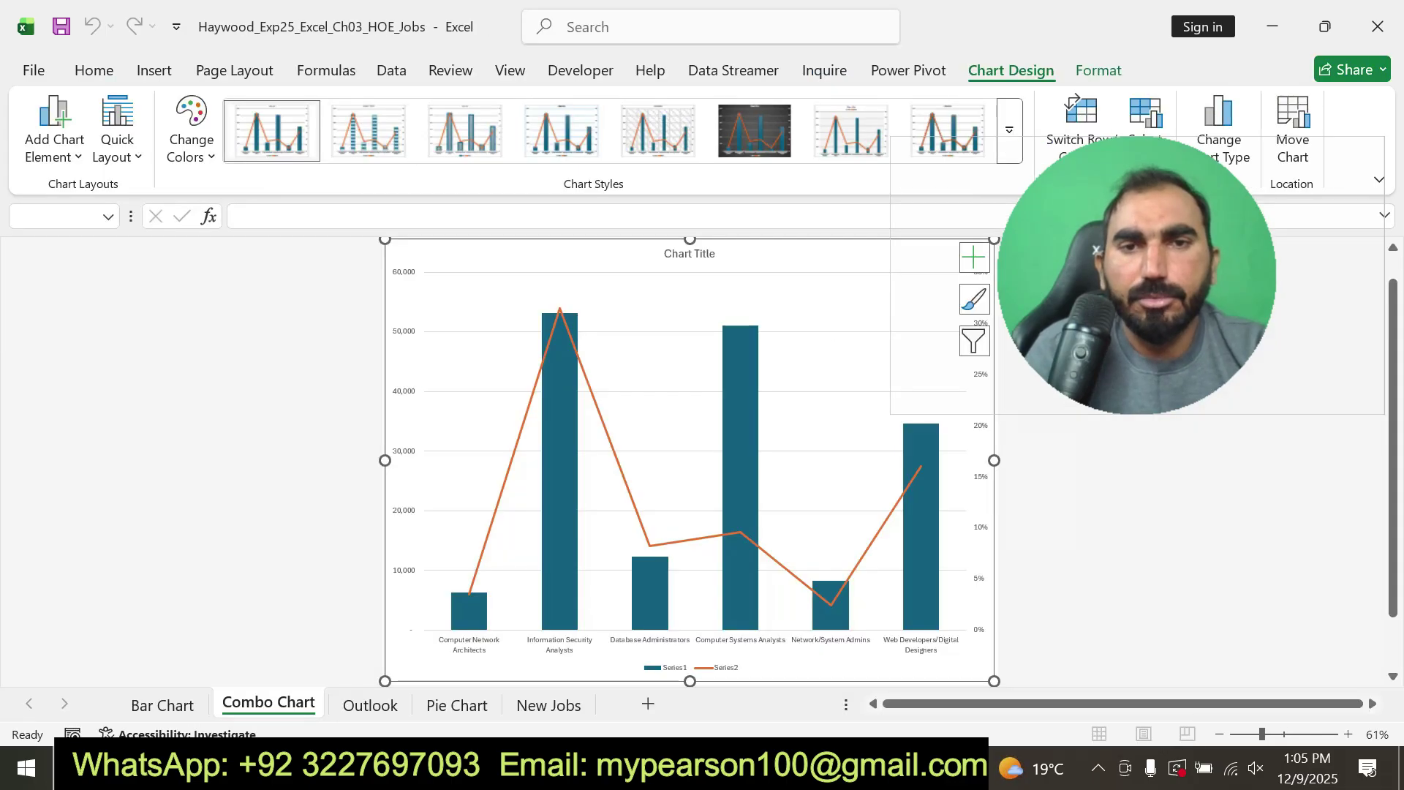
pyautogui.click(689, 254)
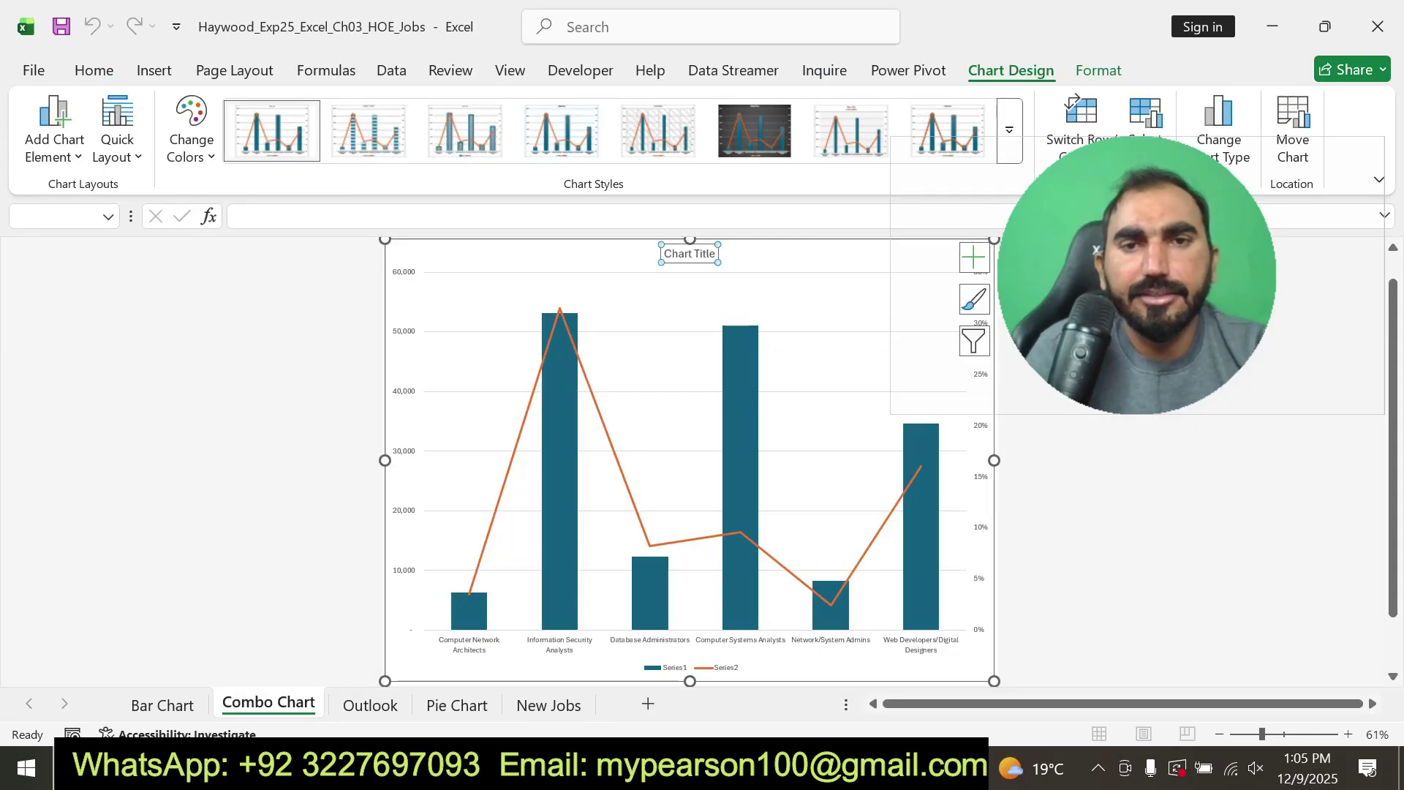
pyautogui.click(713, 254)
pyautogui.moveTo(715, 253); pyautogui.dragTo(662, 253)
pyautogui.hotkey('ctrl', 'v')
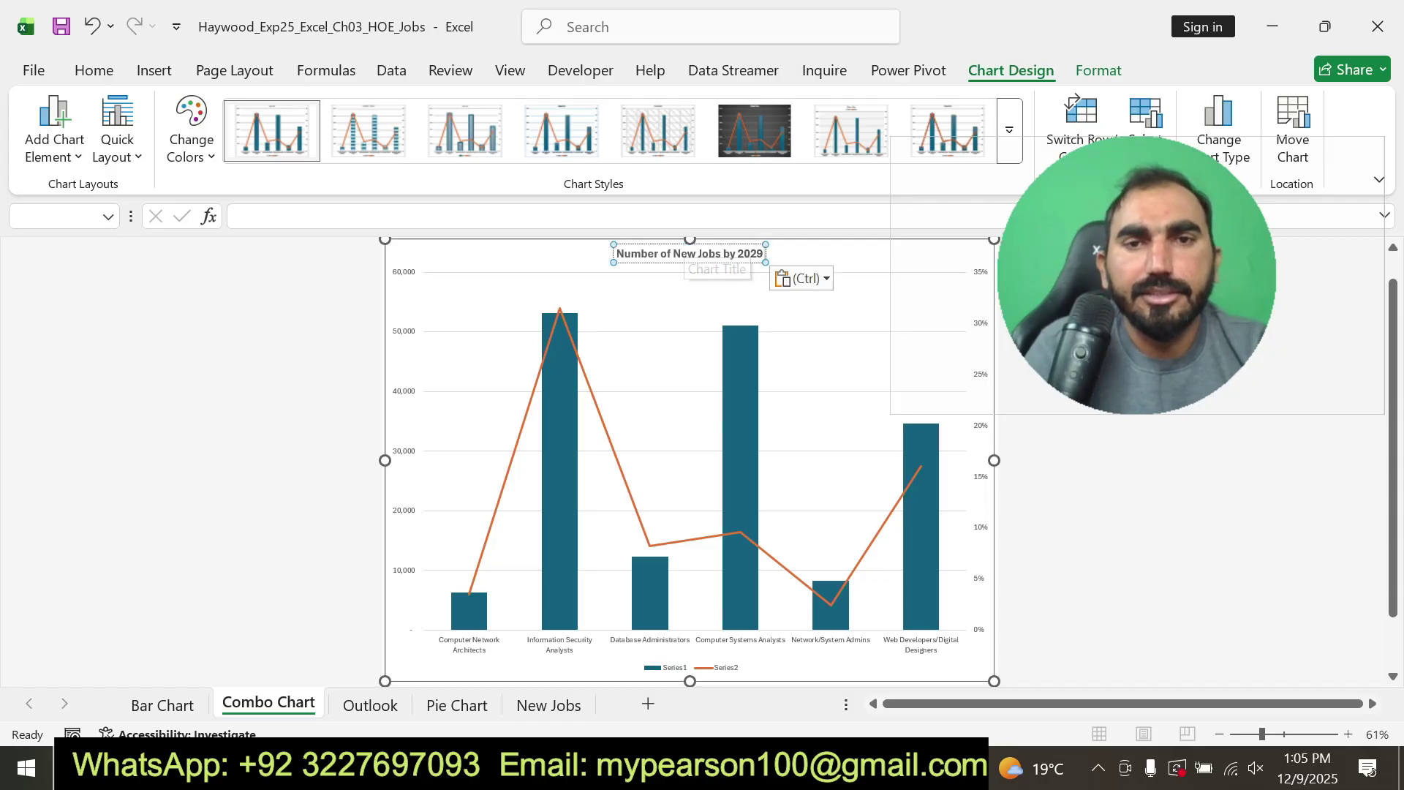
# Step: Apply the Black, Text 1 font color to the combo chart's title text
pyautogui.moveTo(763, 253); pyautogui.dragTo(615, 253)
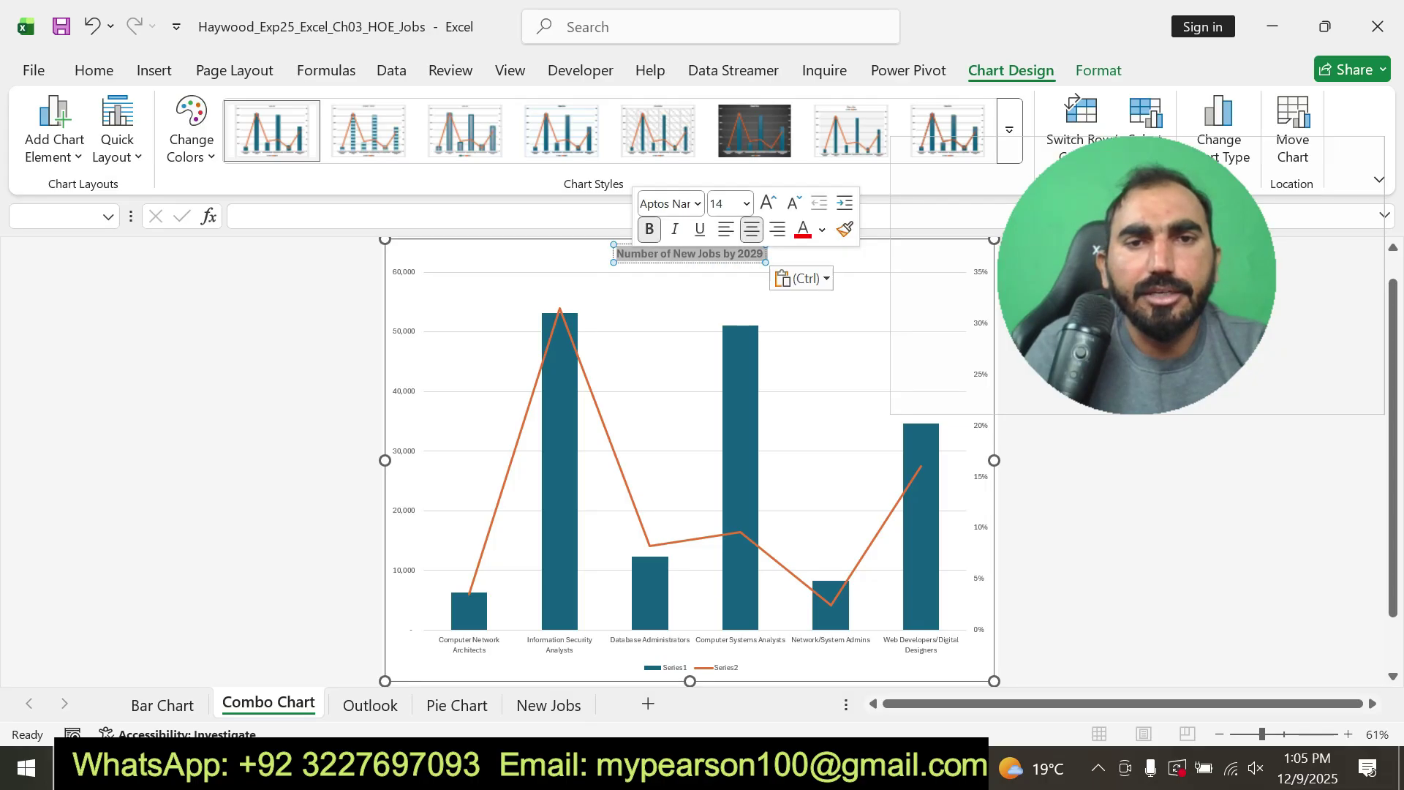
pyautogui.click(94, 70)
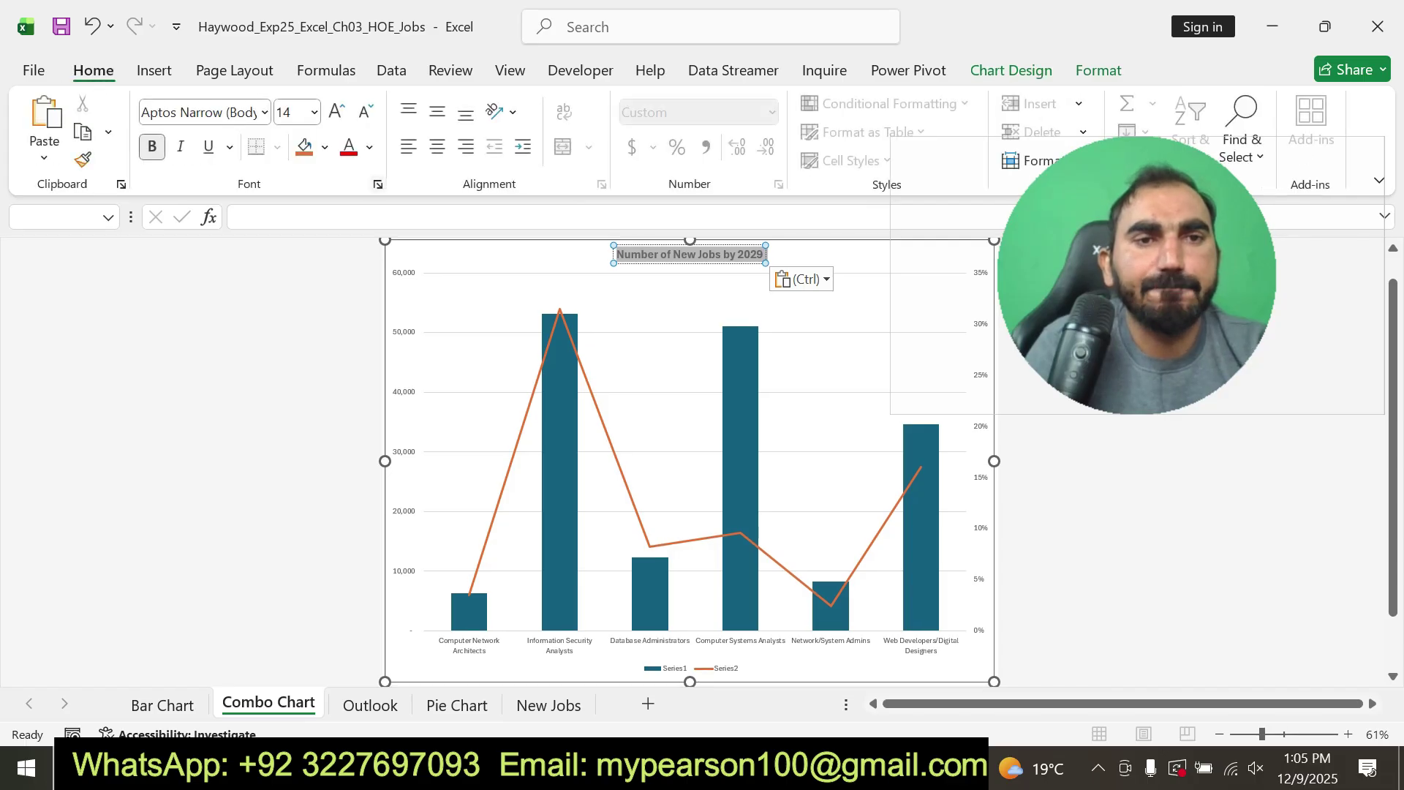
pyautogui.click(369, 147)
pyautogui.click(382, 288)
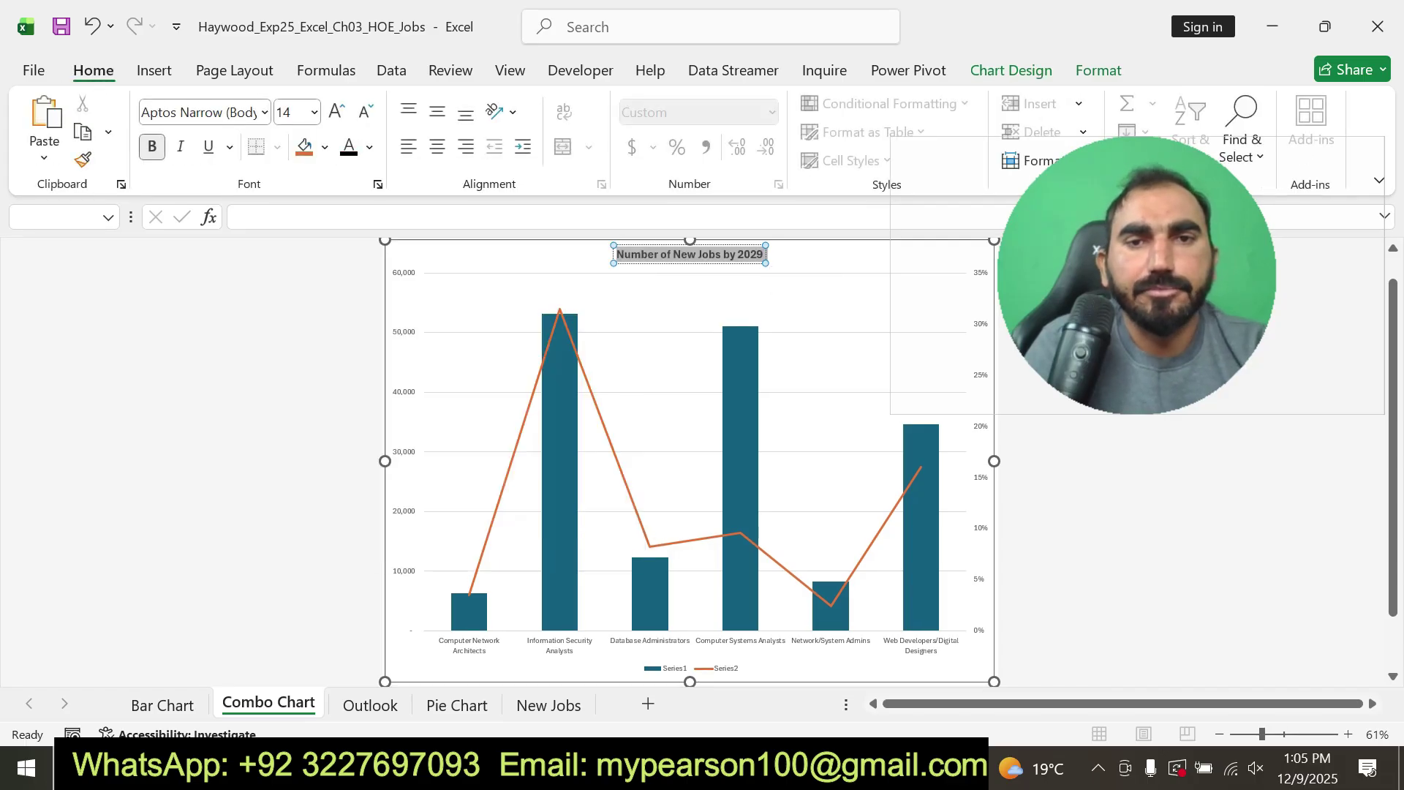
# Step: Copy "New Computer-Related Jobs by 2029" from the Word instructions and open the Pie Chart sheet in Excel
pyautogui.click(944, 768)
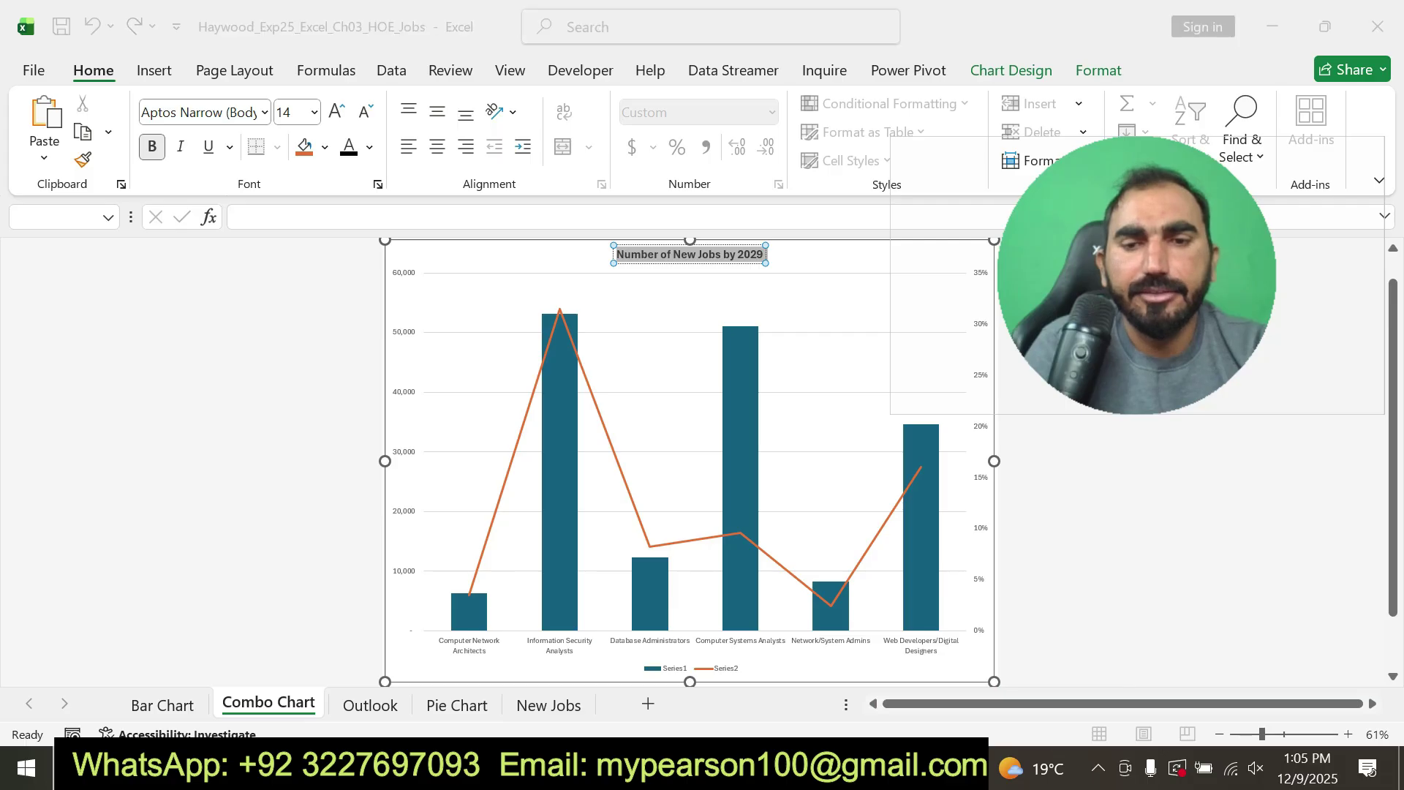
pyautogui.click(1062, 658)
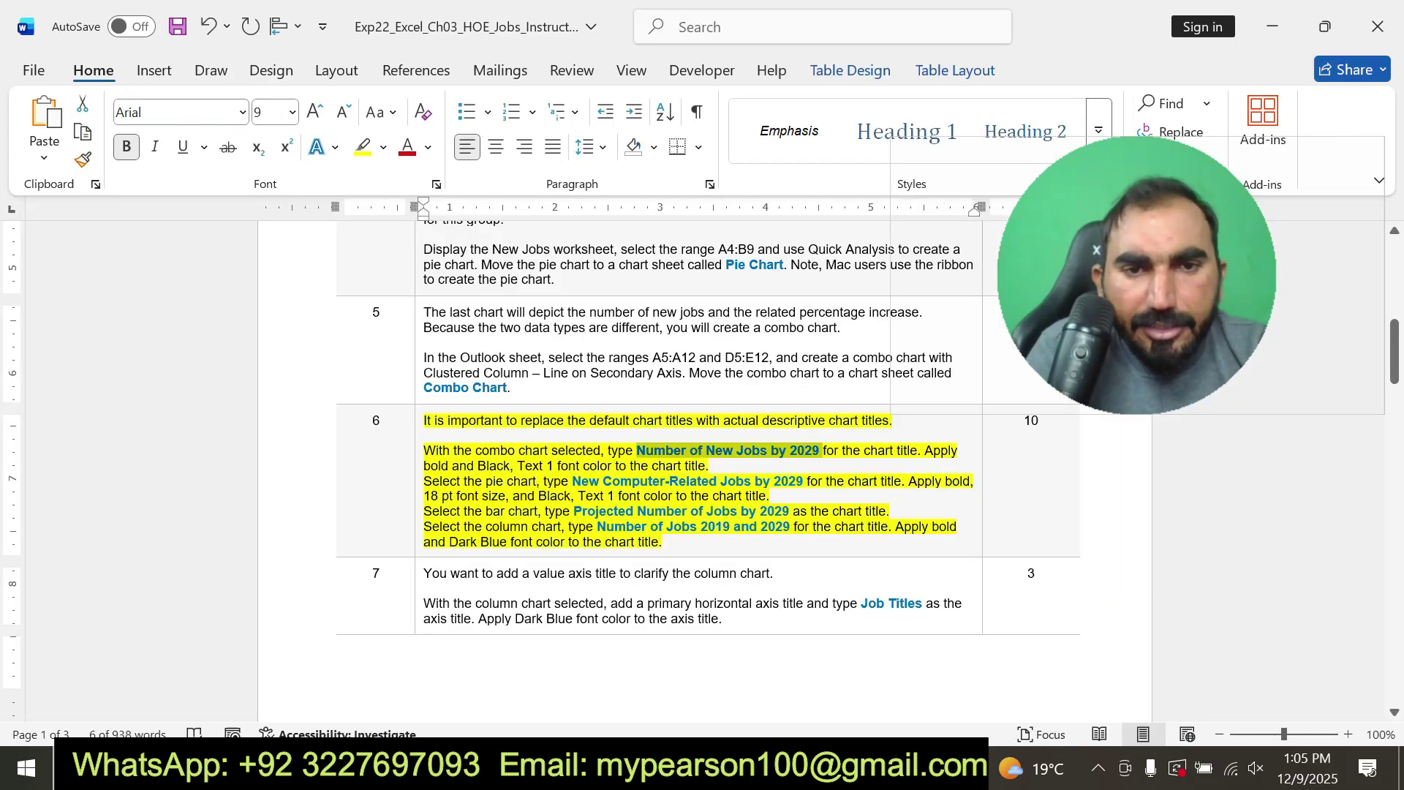
pyautogui.moveTo(572, 481); pyautogui.dragTo(804, 481)
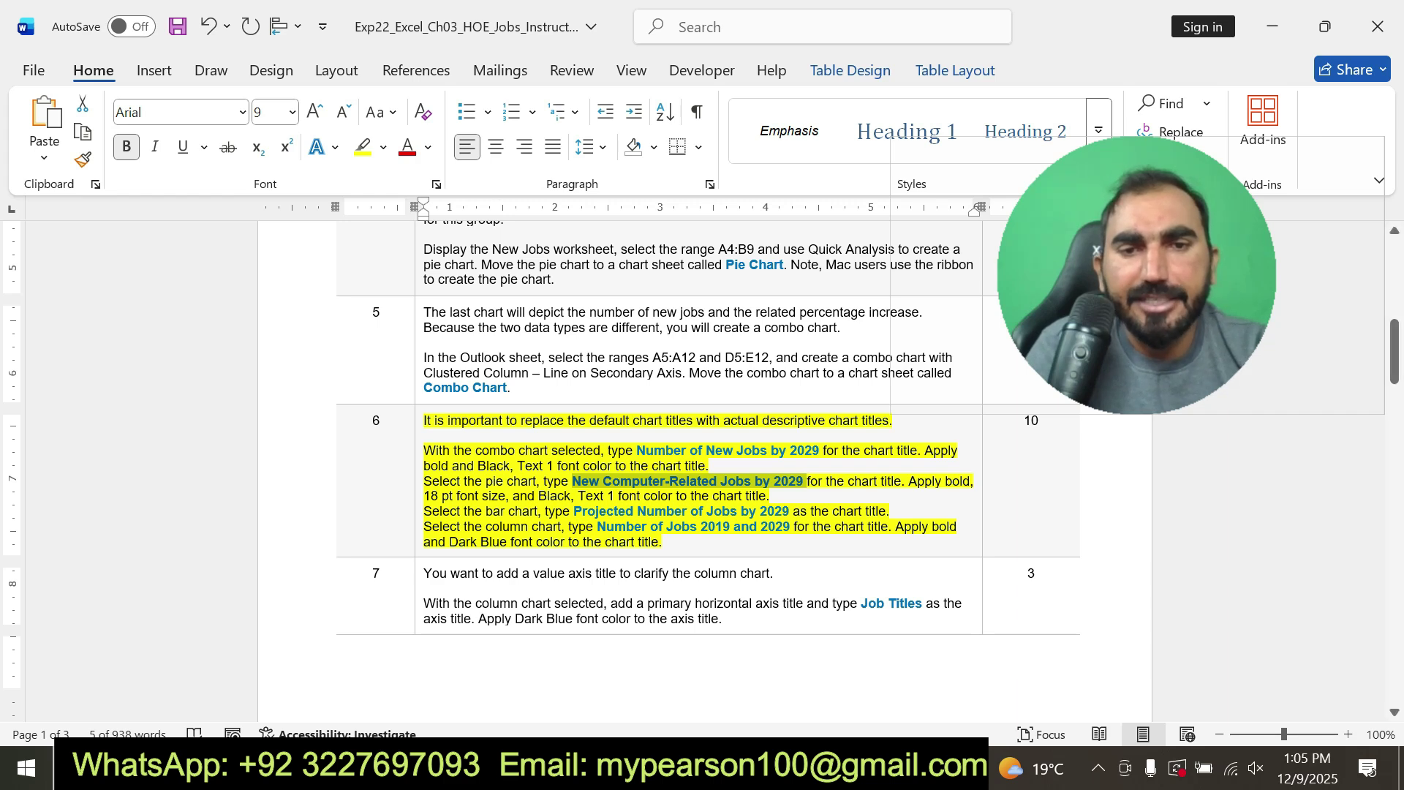
pyautogui.moveTo(901, 766)
pyautogui.click(901, 662)
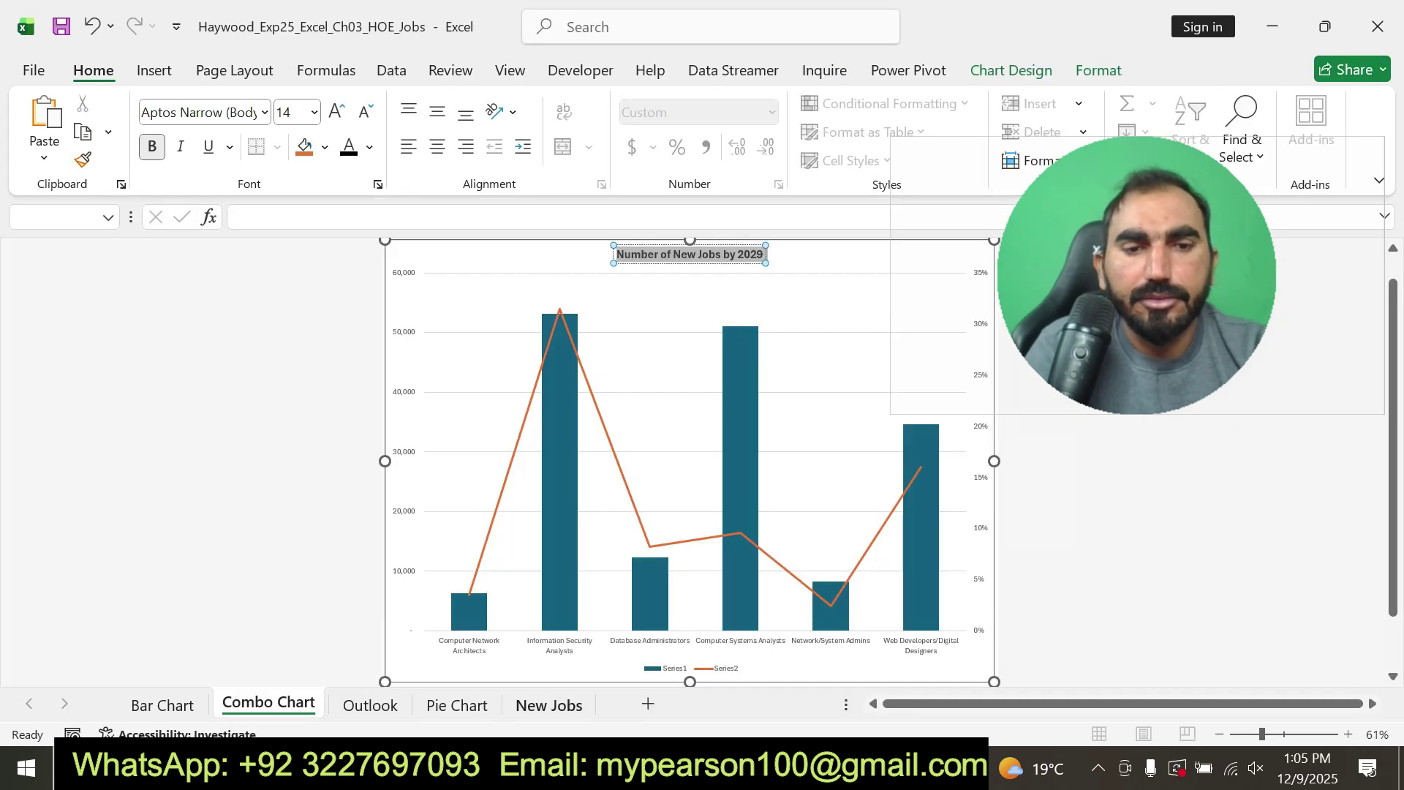
pyautogui.click(457, 705)
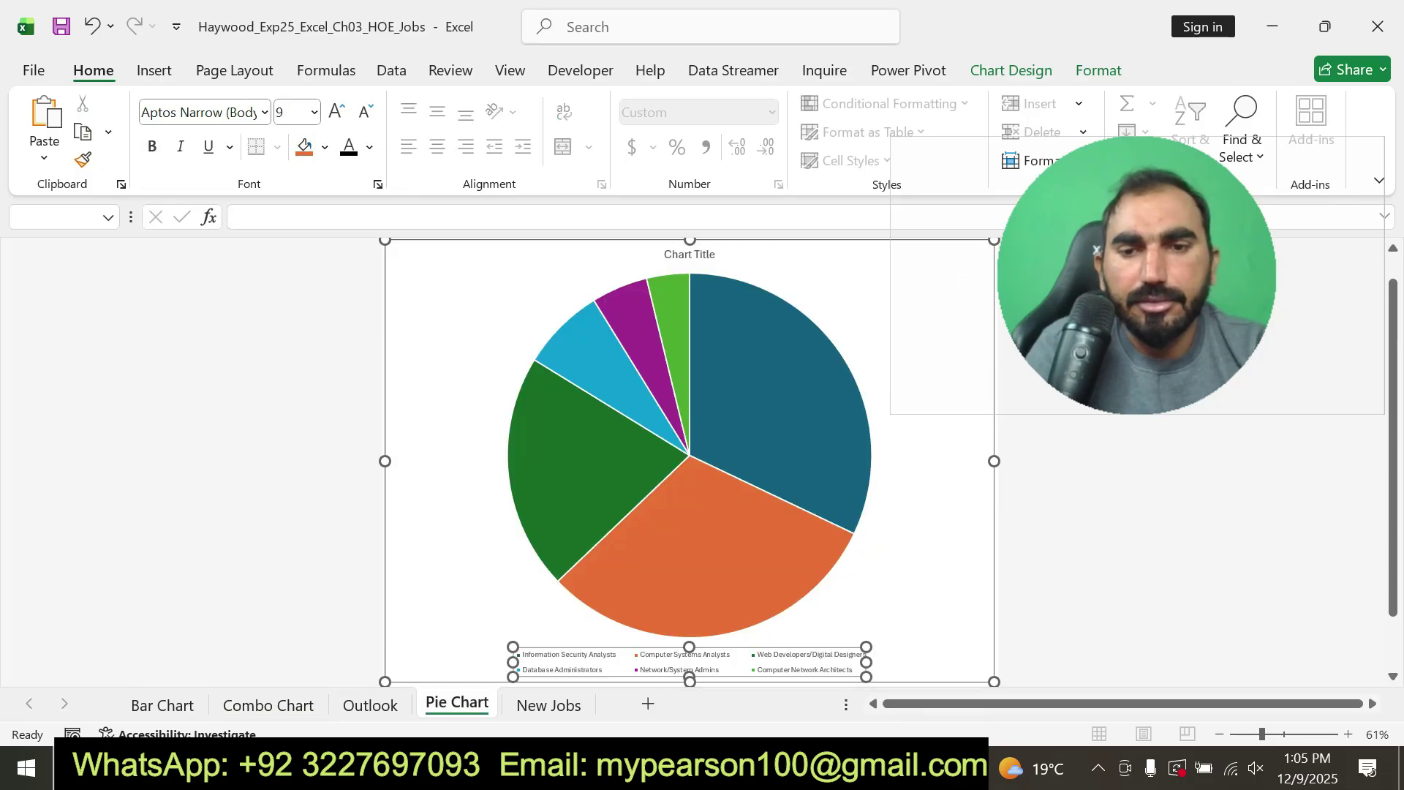
# Step: Check the pie chart instructions in Word and replace the pie chart's title in Excel with "New Computer-Related Jobs by 2029"
pyautogui.click(945, 768)
pyautogui.click(1062, 676)
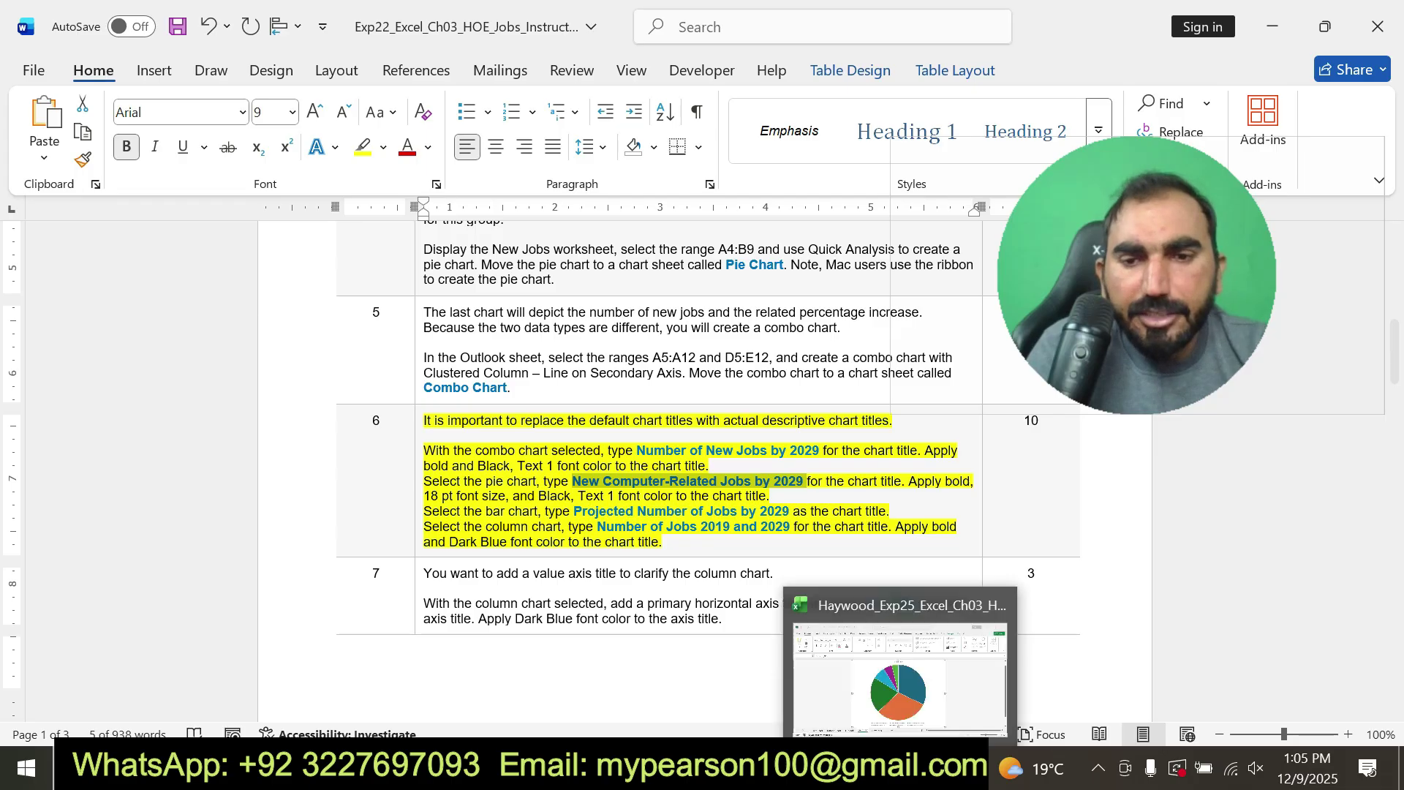
pyautogui.click(901, 767)
pyautogui.click(689, 254)
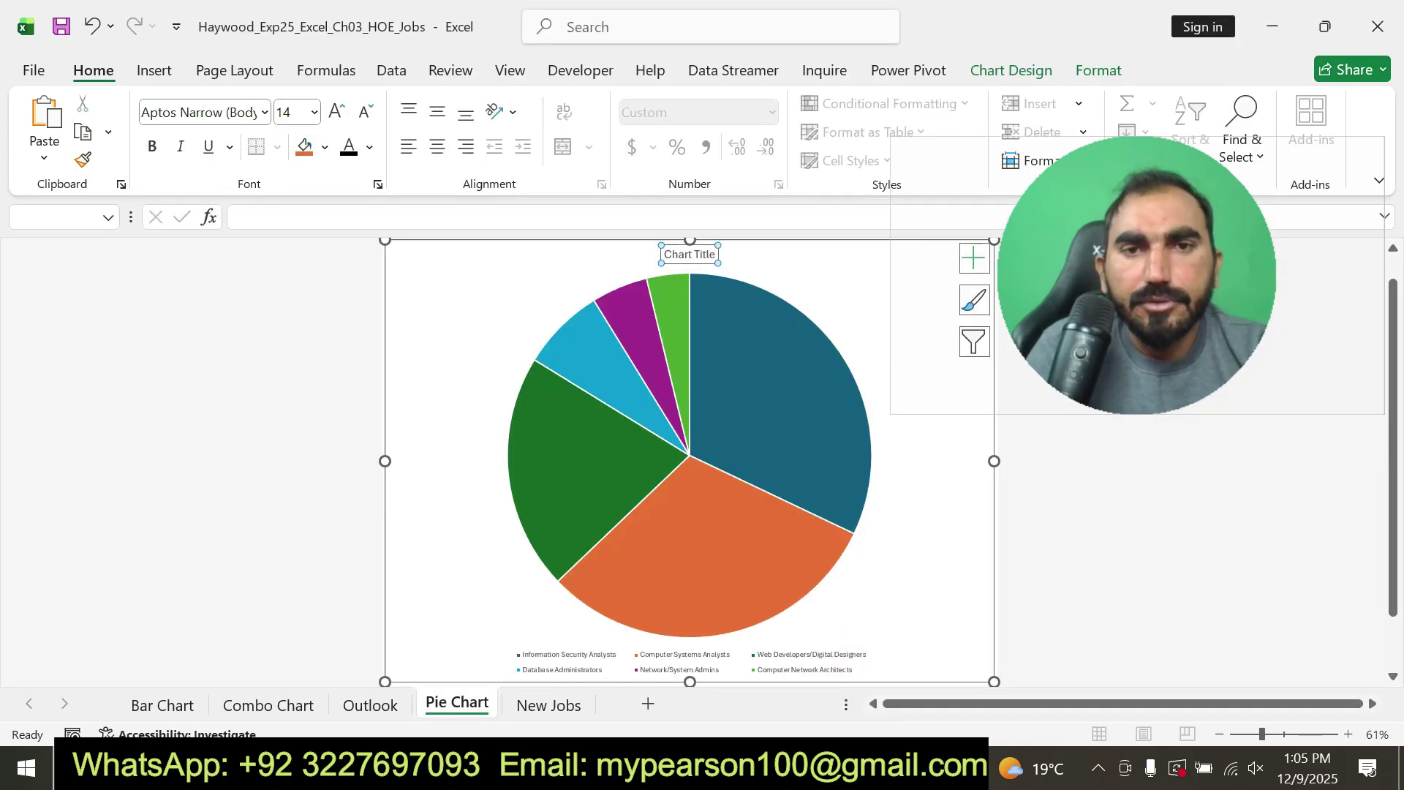
pyautogui.tripleClick(689, 253)
pyautogui.hotkey('ctrl', 'v')
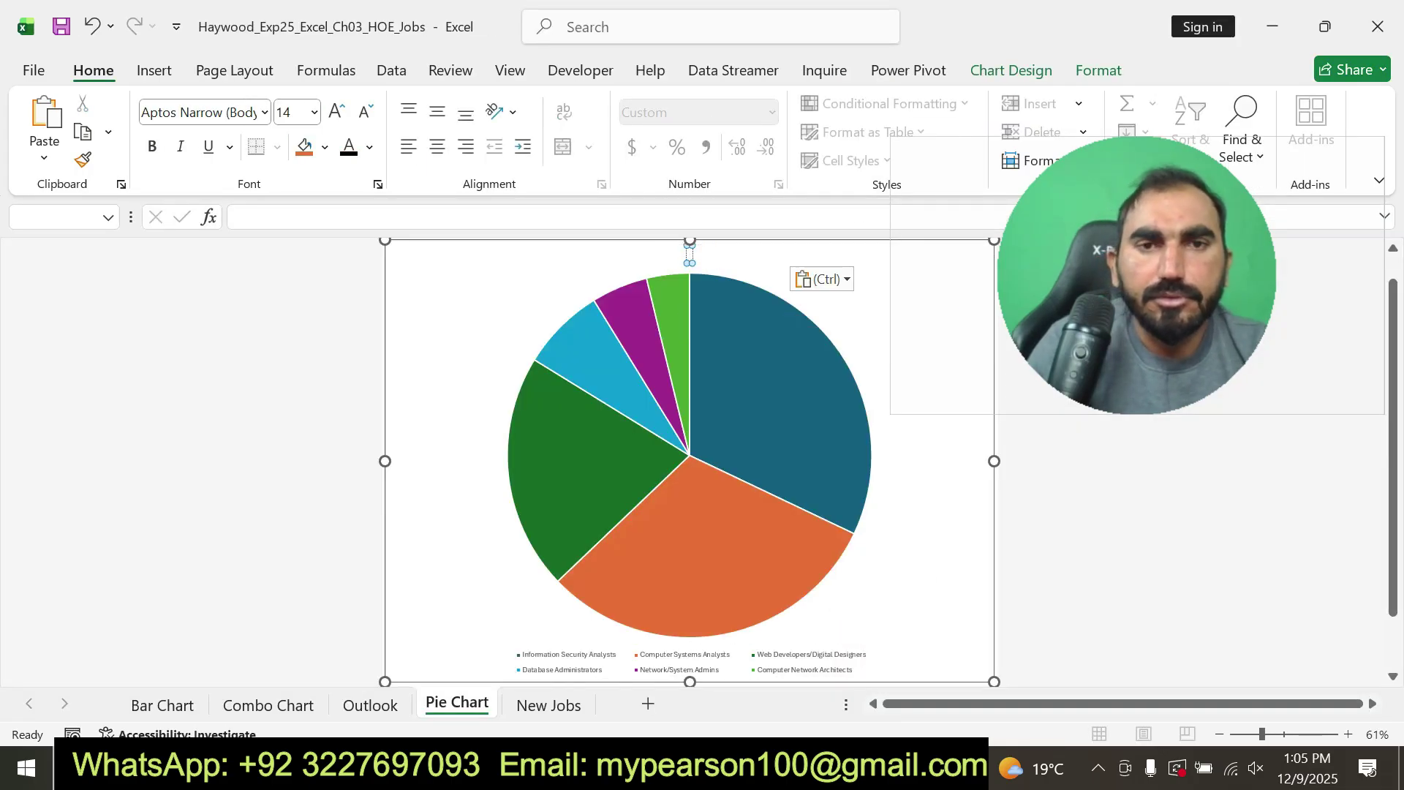
# Step: Set the font size of the pie chart's title to 18 pt
pyautogui.moveTo(784, 255)
pyautogui.mouseDown()
pyautogui.moveTo(620, 255)
pyautogui.moveTo(787, 255)
pyautogui.mouseUp()
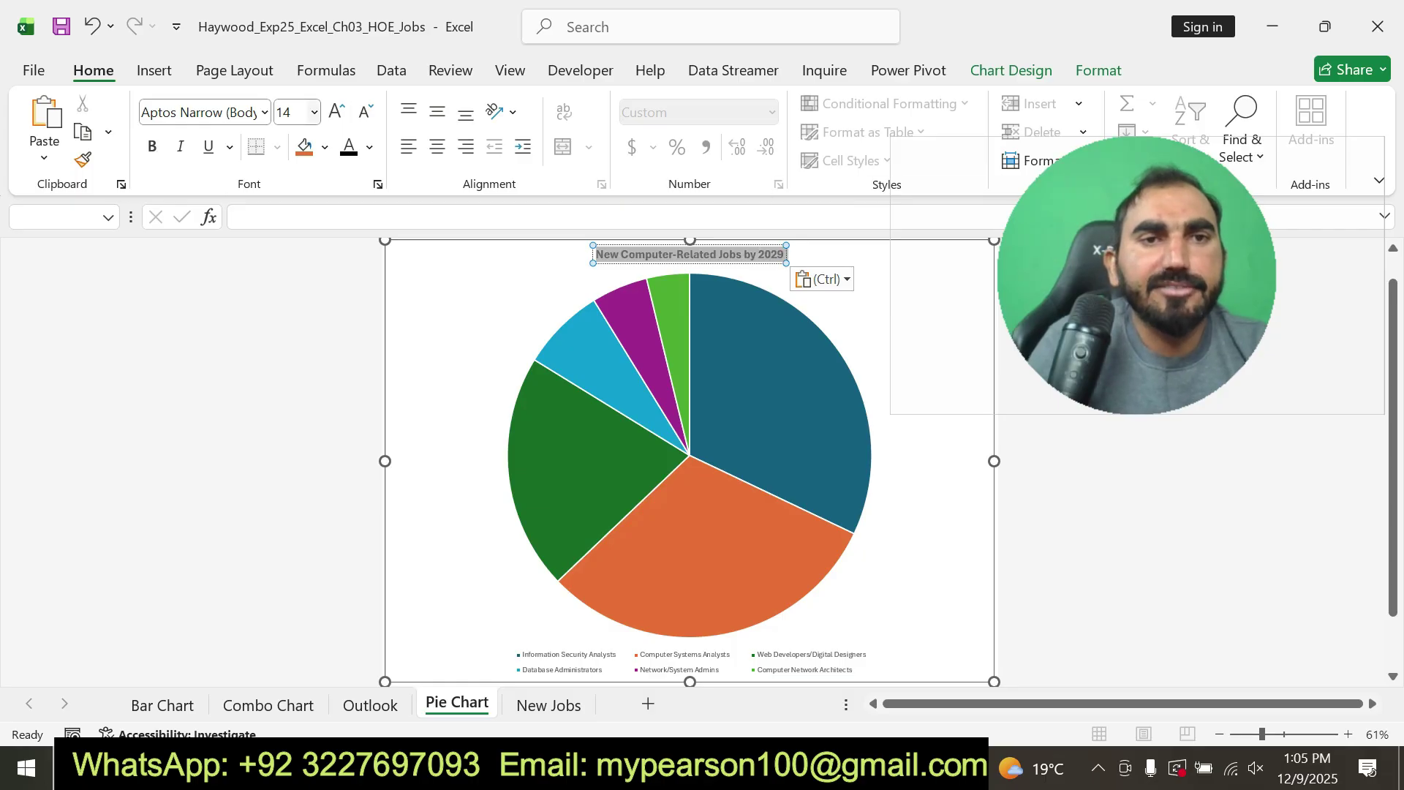
pyautogui.click(315, 111)
pyautogui.click(296, 356)
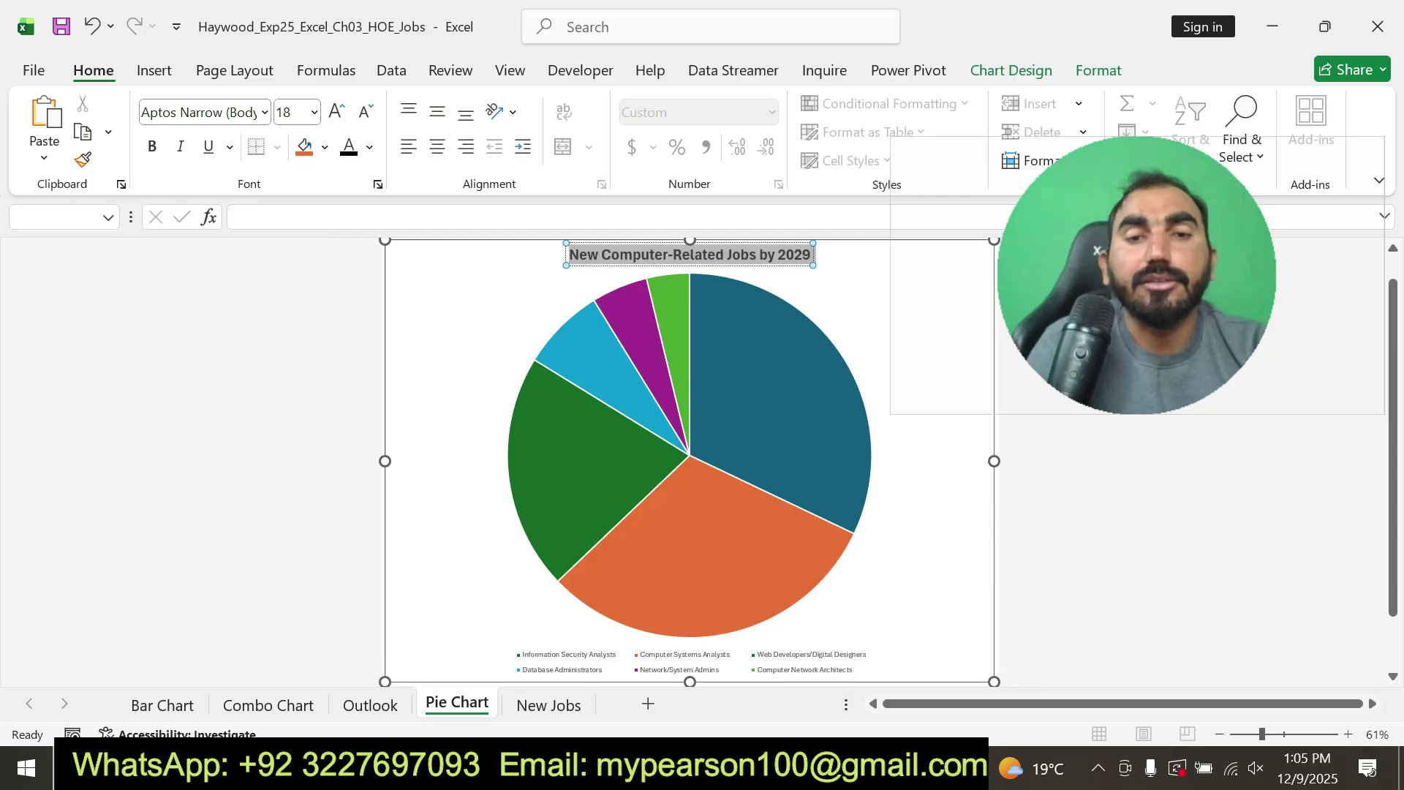
# Step: Switch to the Word instructions, read the bar chart line in step 6 and copy "Projected Number of Jobs by 2029"
pyautogui.moveTo(987, 768)
pyautogui.click(1112, 680)
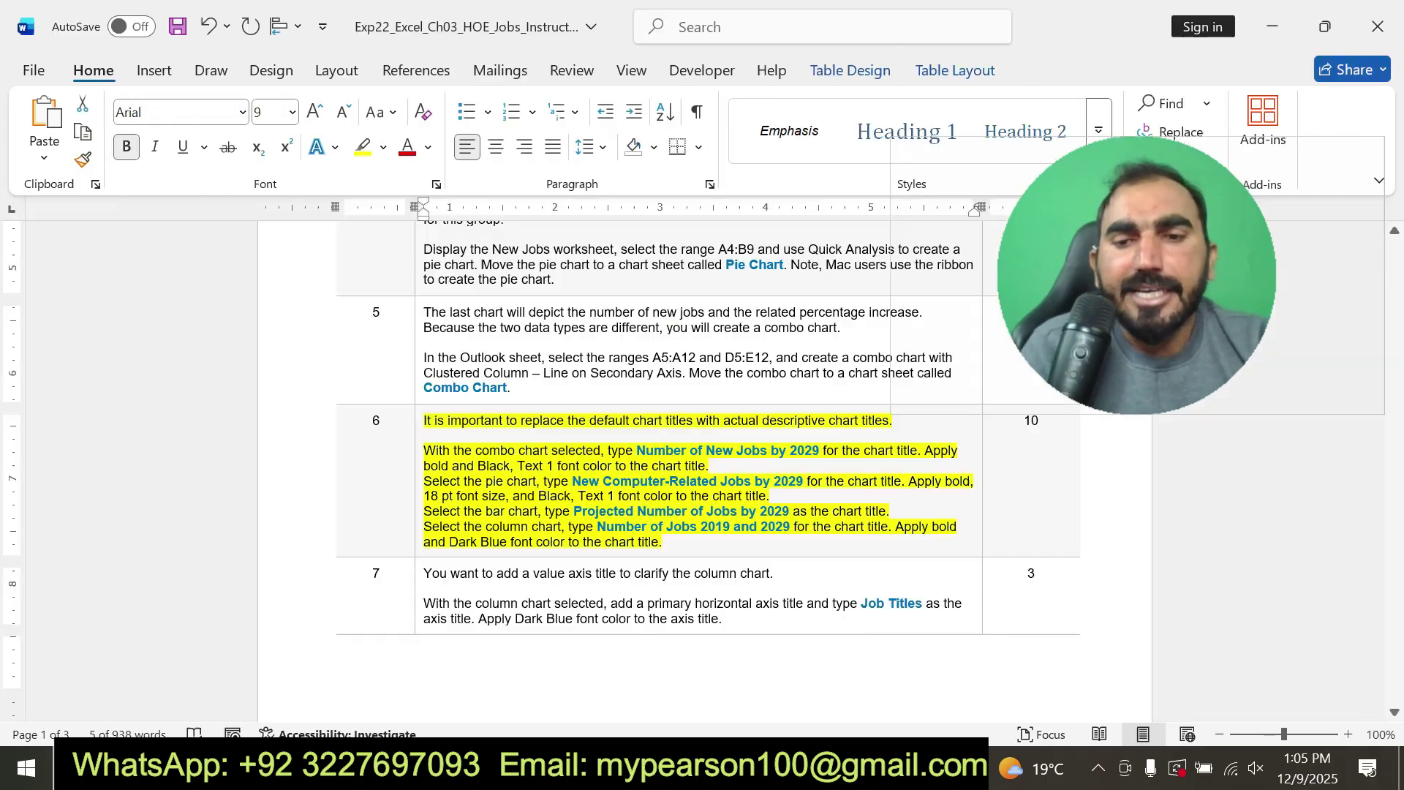
pyautogui.moveTo(423, 511); pyautogui.dragTo(865, 511)
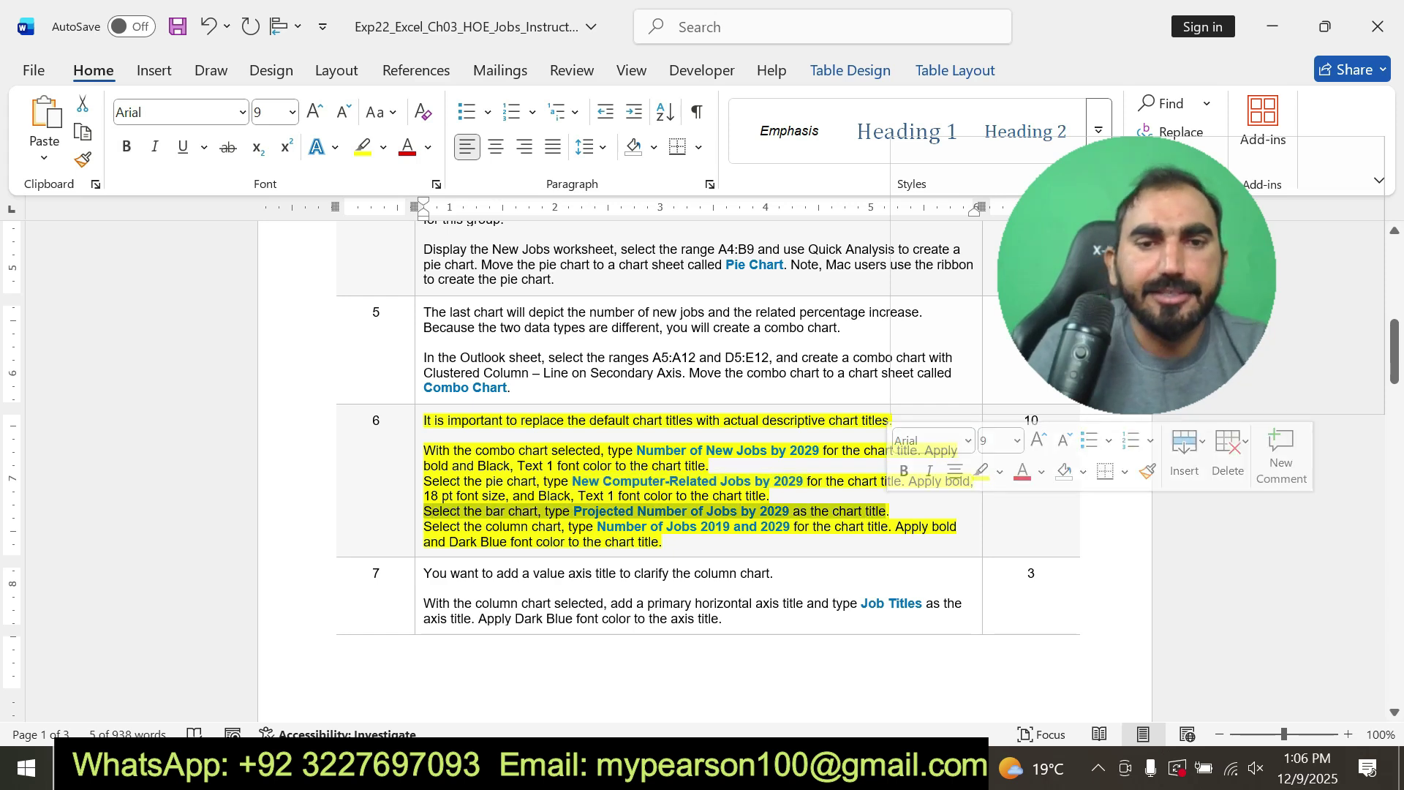
pyautogui.click(574, 511)
pyautogui.moveTo(574, 511); pyautogui.dragTo(793, 511)
pyautogui.hotkey('ctrl', 'c')
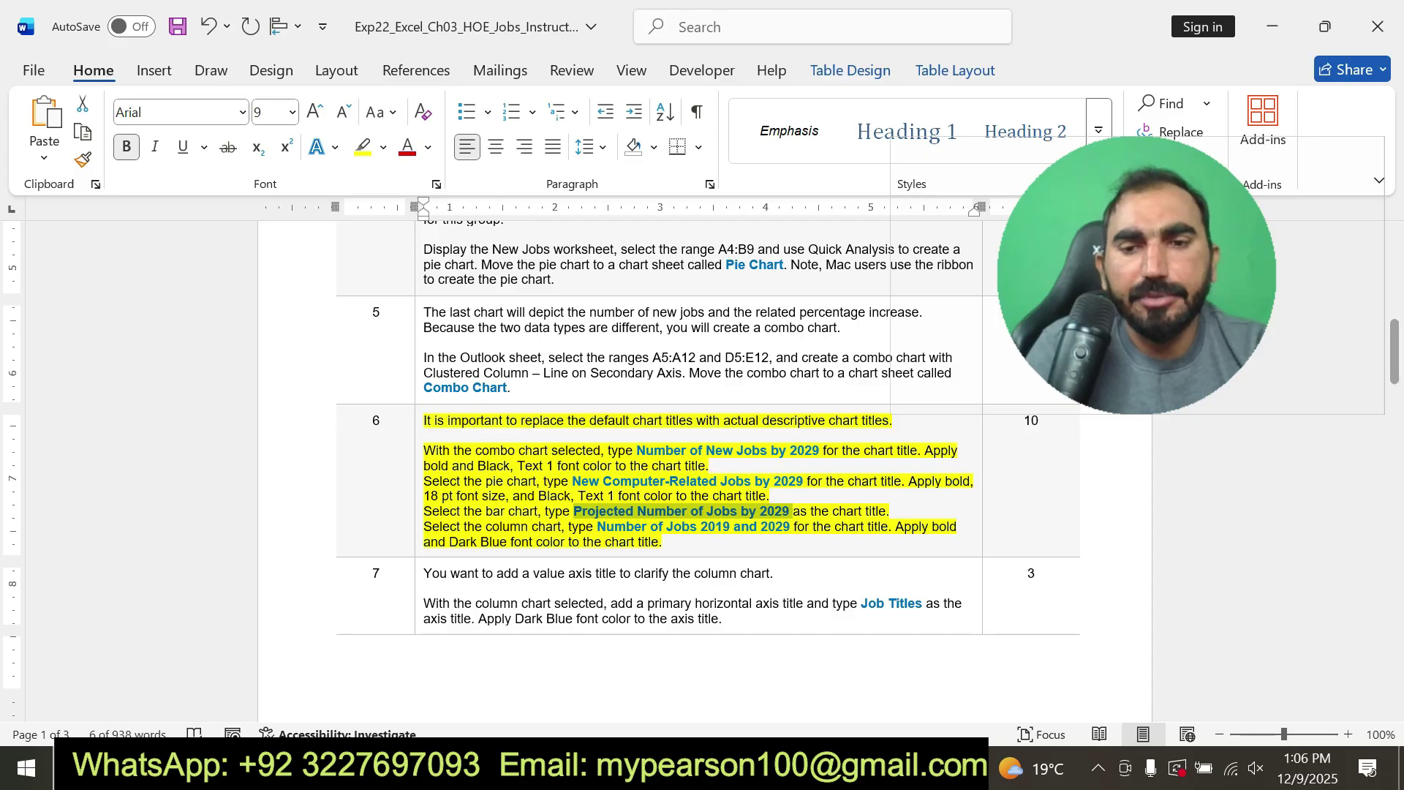
# Step: Switch to Excel, replace the Bar Chart sheet's chart title with "Projected Number of Jobs by 2029" and apply black font color to it
pyautogui.hotkey('alt', 'Tab')
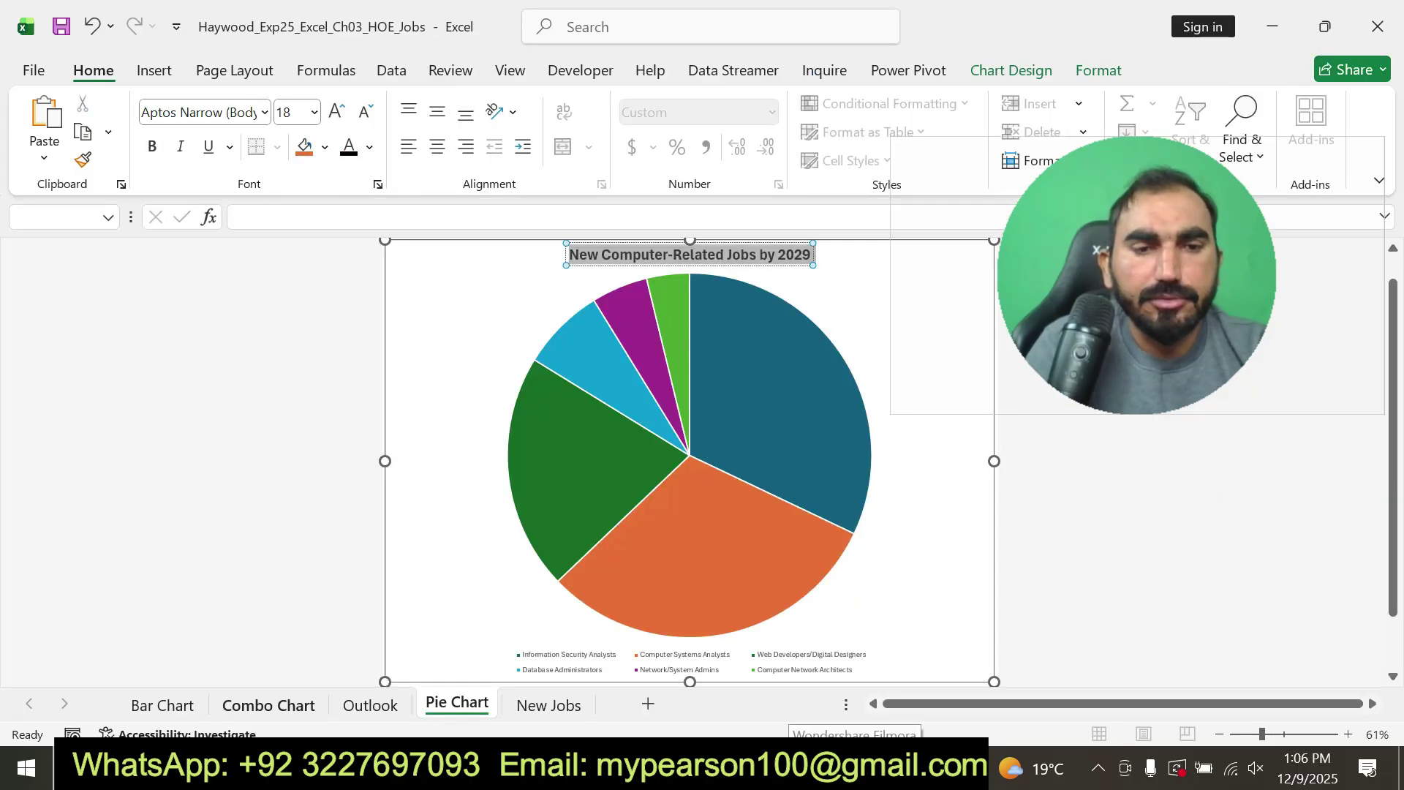
pyautogui.click(163, 704)
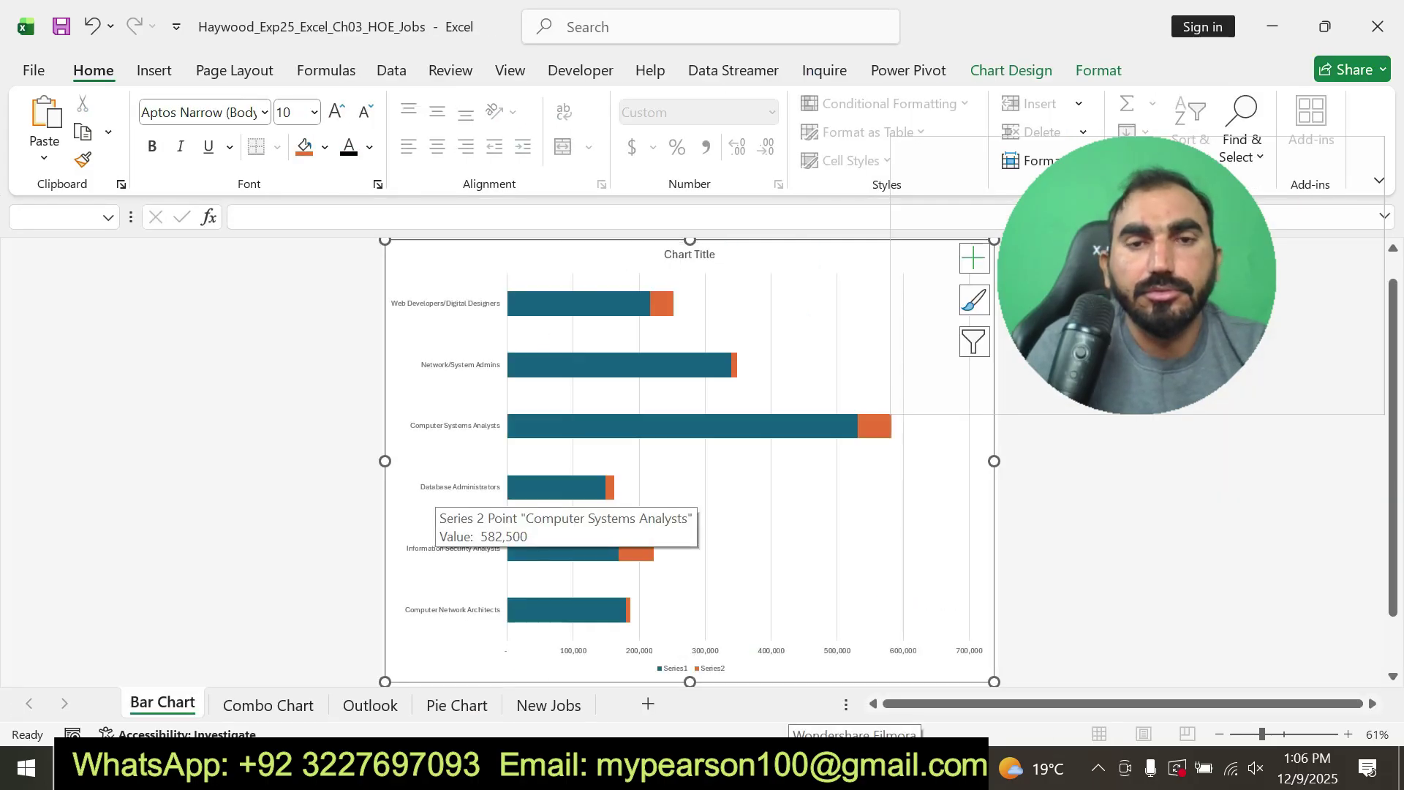
pyautogui.click(690, 254)
pyautogui.tripleClick(689, 253)
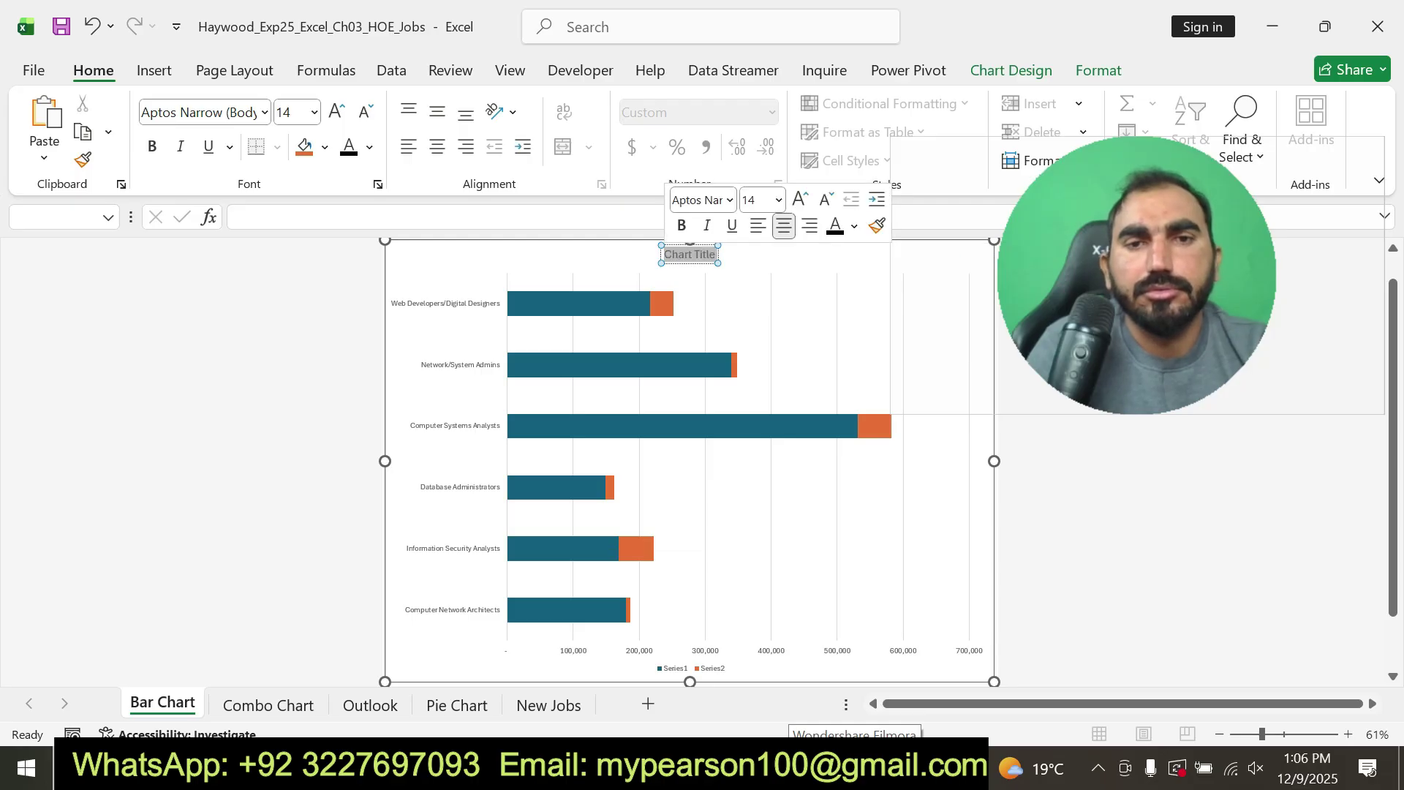
pyautogui.hotkey('ctrl', 'v')
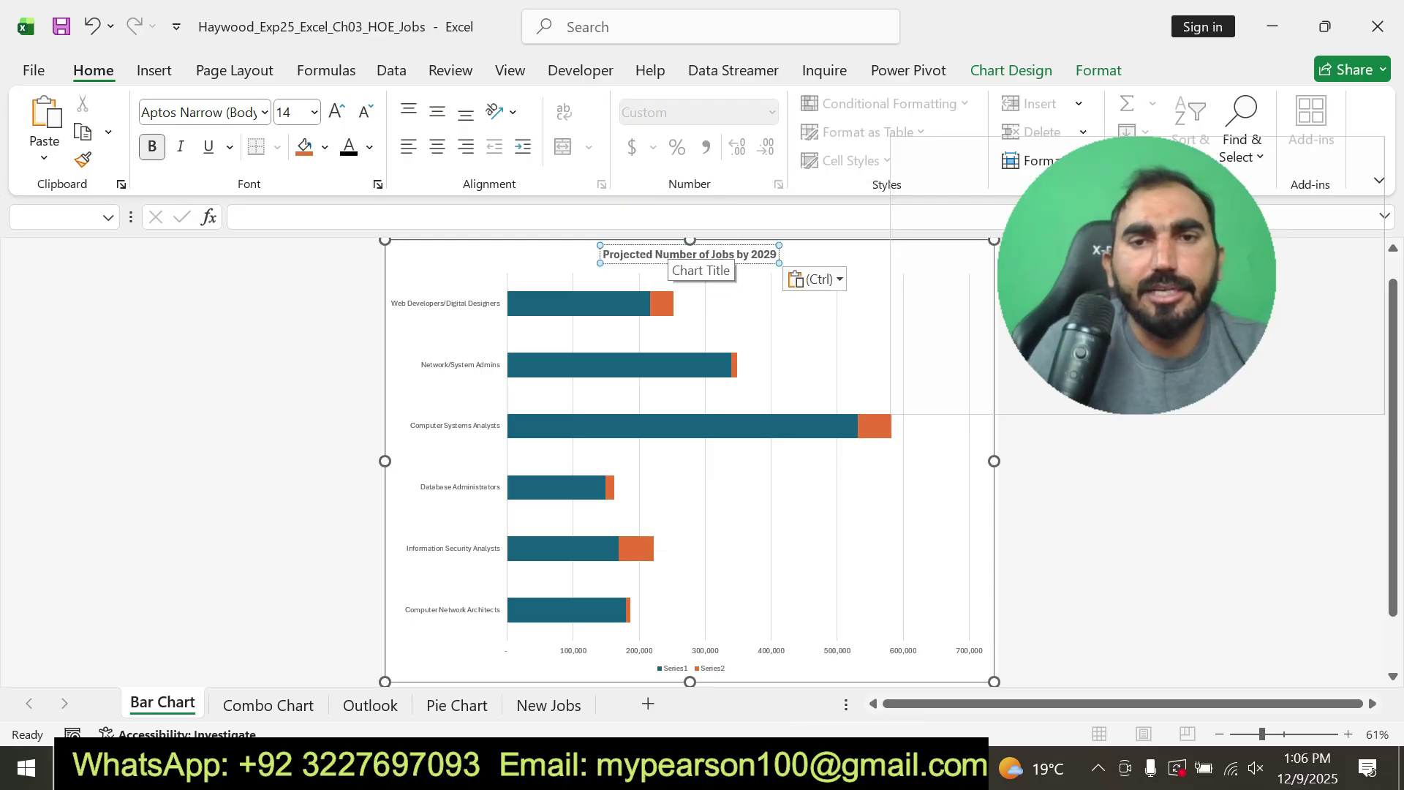
pyautogui.click(348, 147)
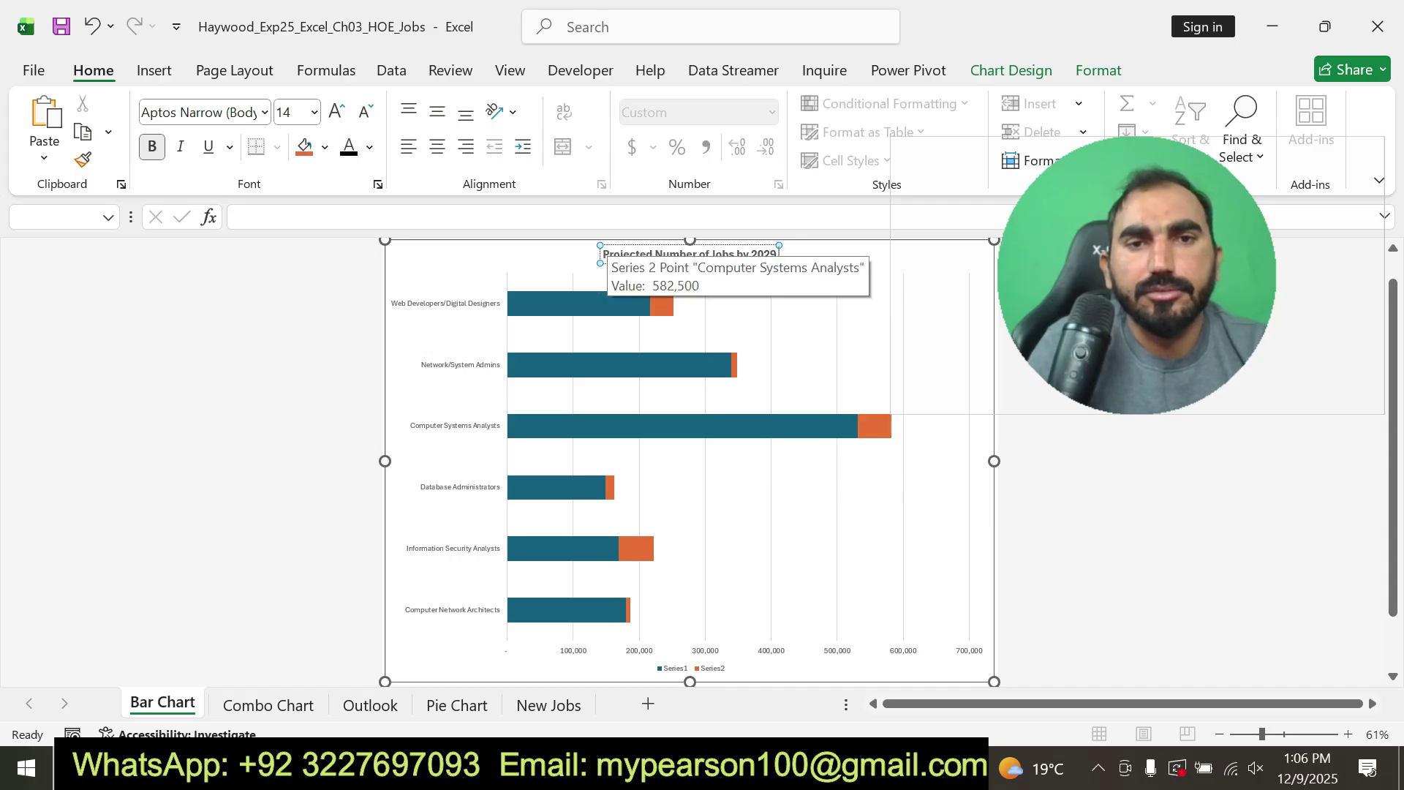
# Step: Apply black font color to the Bar Chart sheet's title, keeping the title in its original position
pyautogui.moveTo(603, 256); pyautogui.dragTo(671, 259)
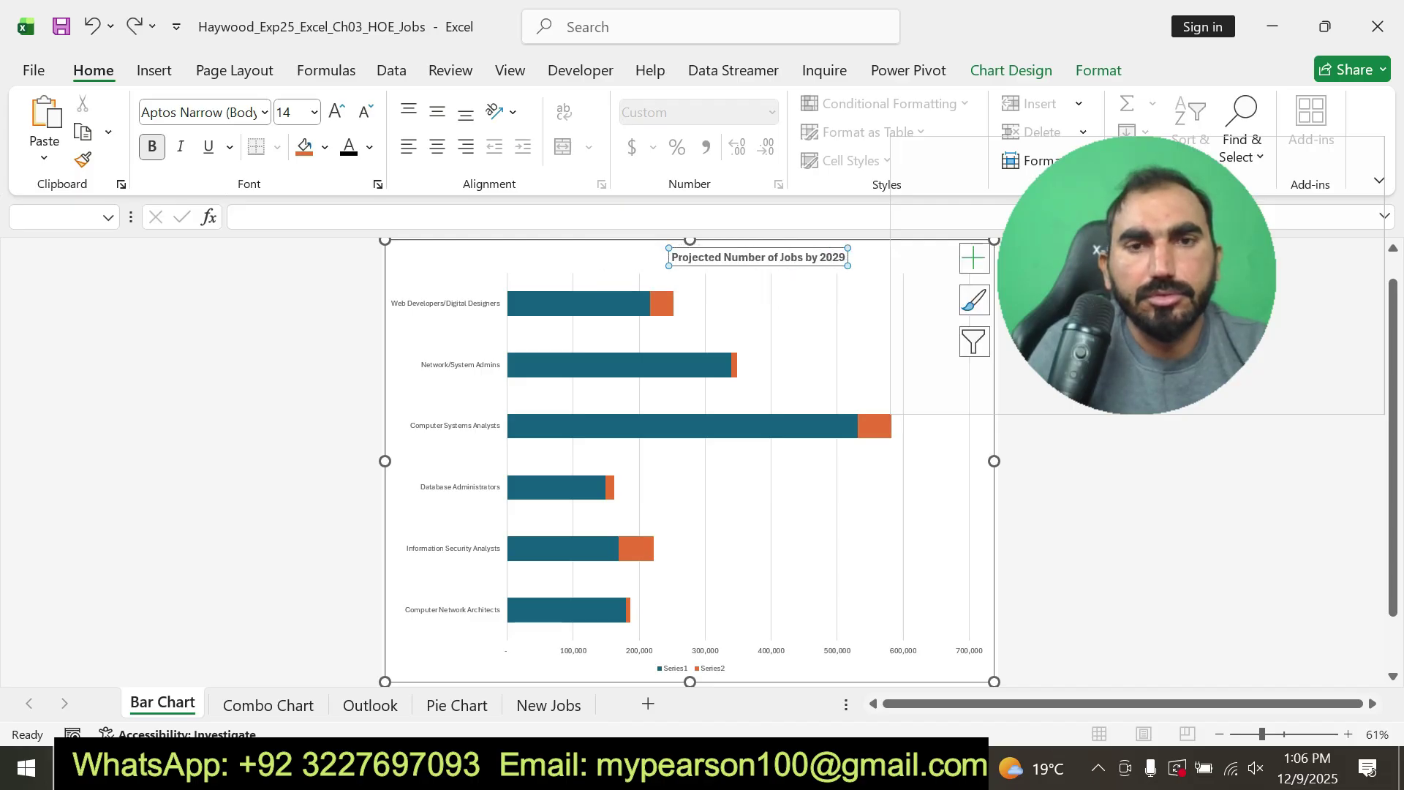
pyautogui.hotkey('ctrl', 'z')
pyautogui.moveTo(778, 255); pyautogui.dragTo(602, 254)
pyautogui.click(349, 146)
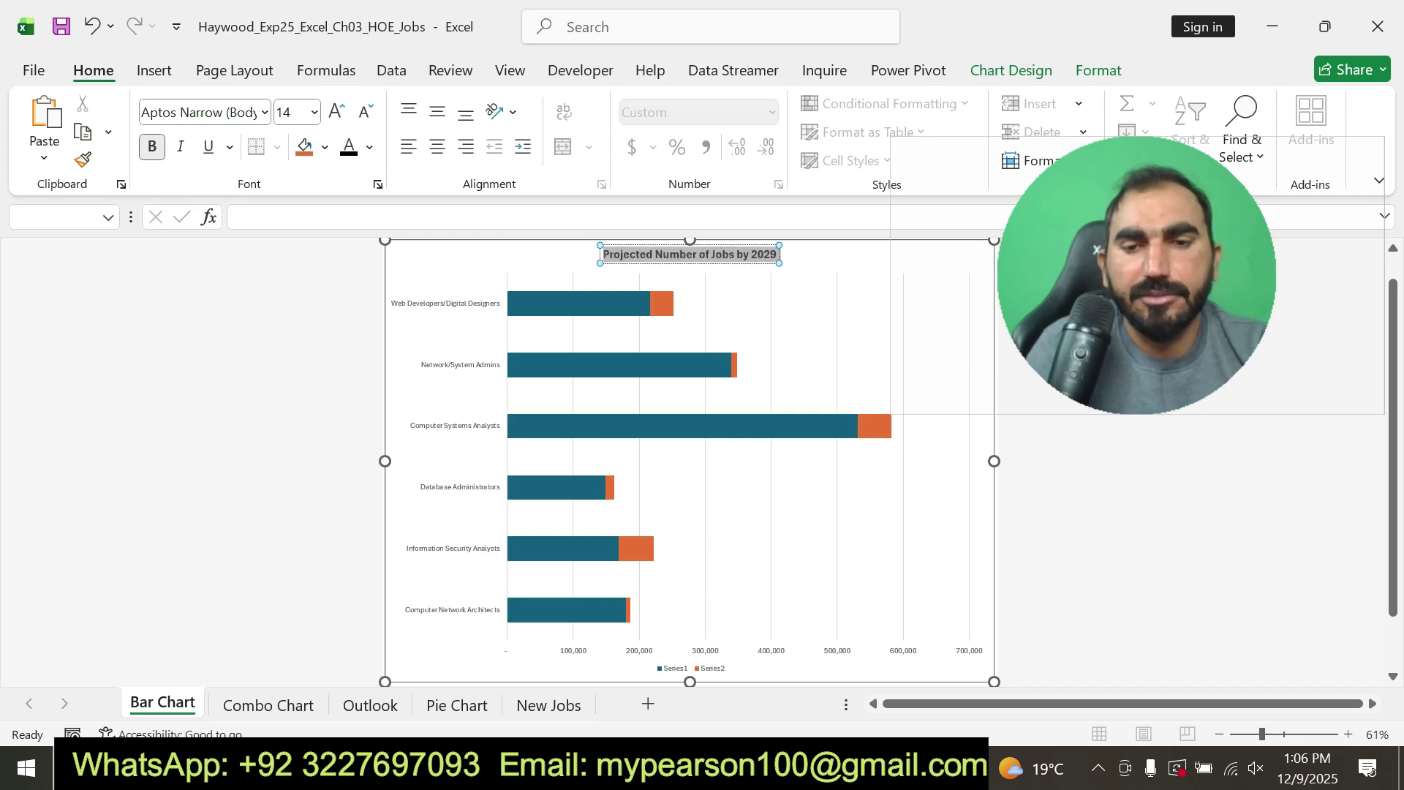
# Step: Switch to the Word instructions and copy the column chart title "Number of Jobs 2019 and 2029" from step 6
pyautogui.moveTo(939, 768)
pyautogui.click(1059, 669)
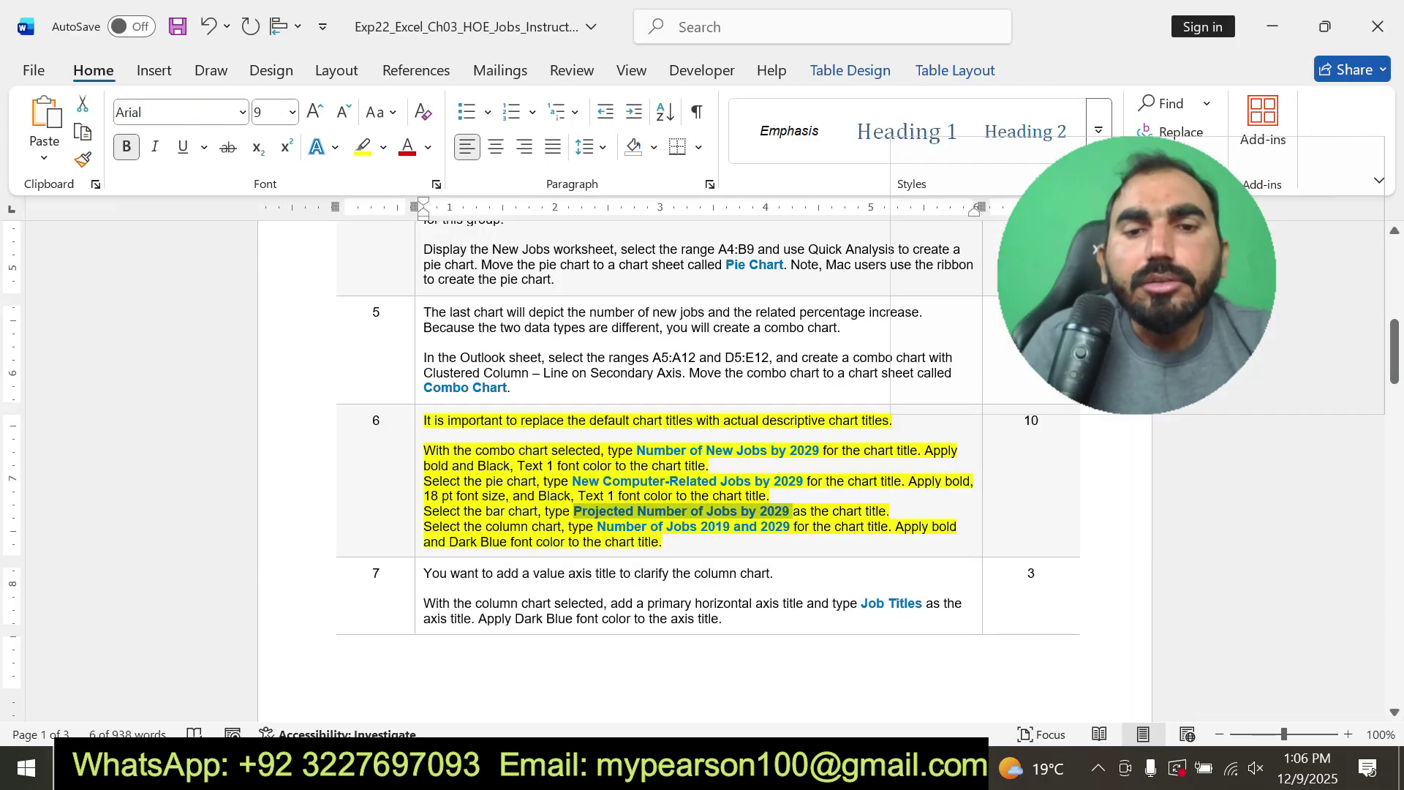
pyautogui.moveTo(597, 526); pyautogui.dragTo(792, 526)
pyautogui.hotkey('ctrl', 'c')
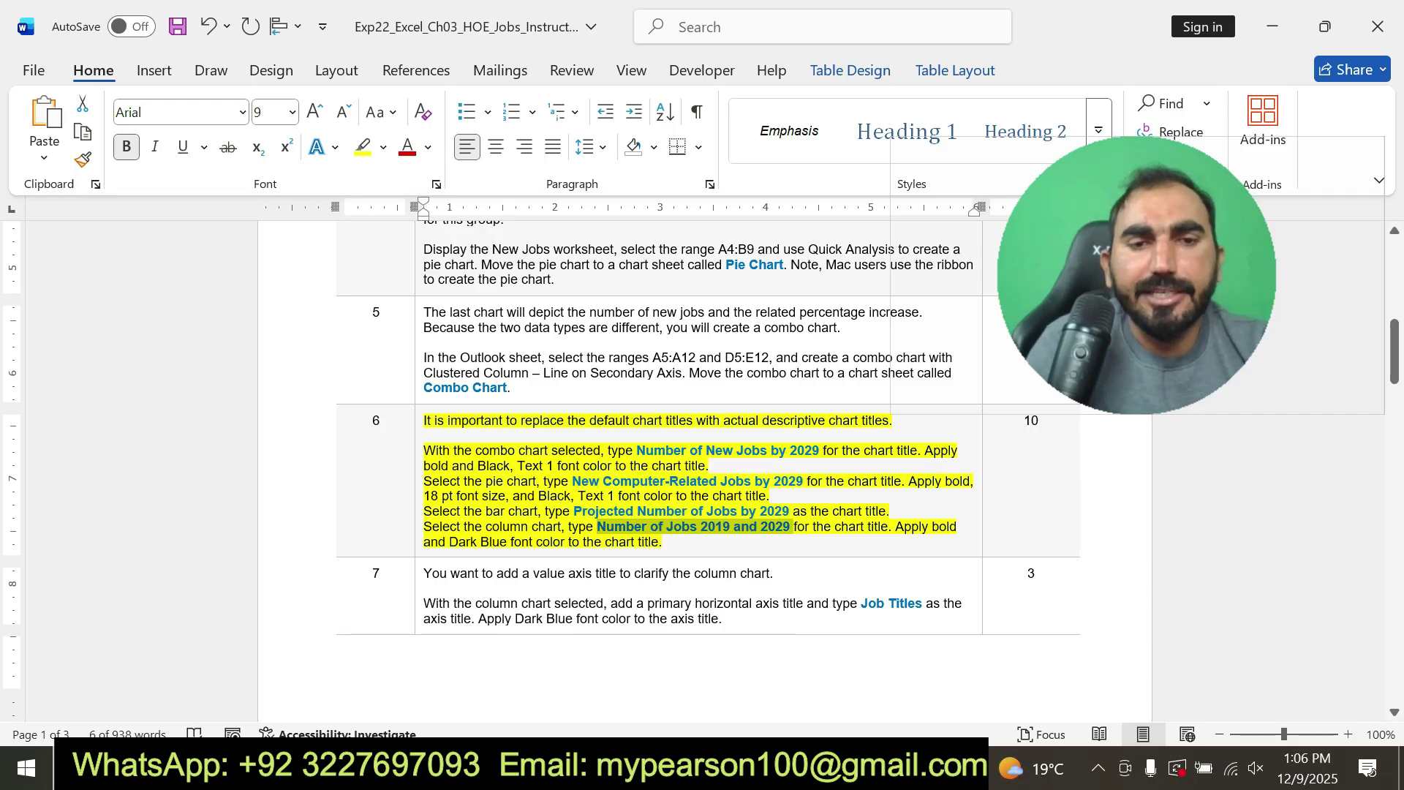
# Step: Switch to Excel, recheck the column chart line in Word, and open the Outlook sheet that holds the column chart
pyautogui.hotkey('alt', 'Tab')
pyautogui.click(689, 254)
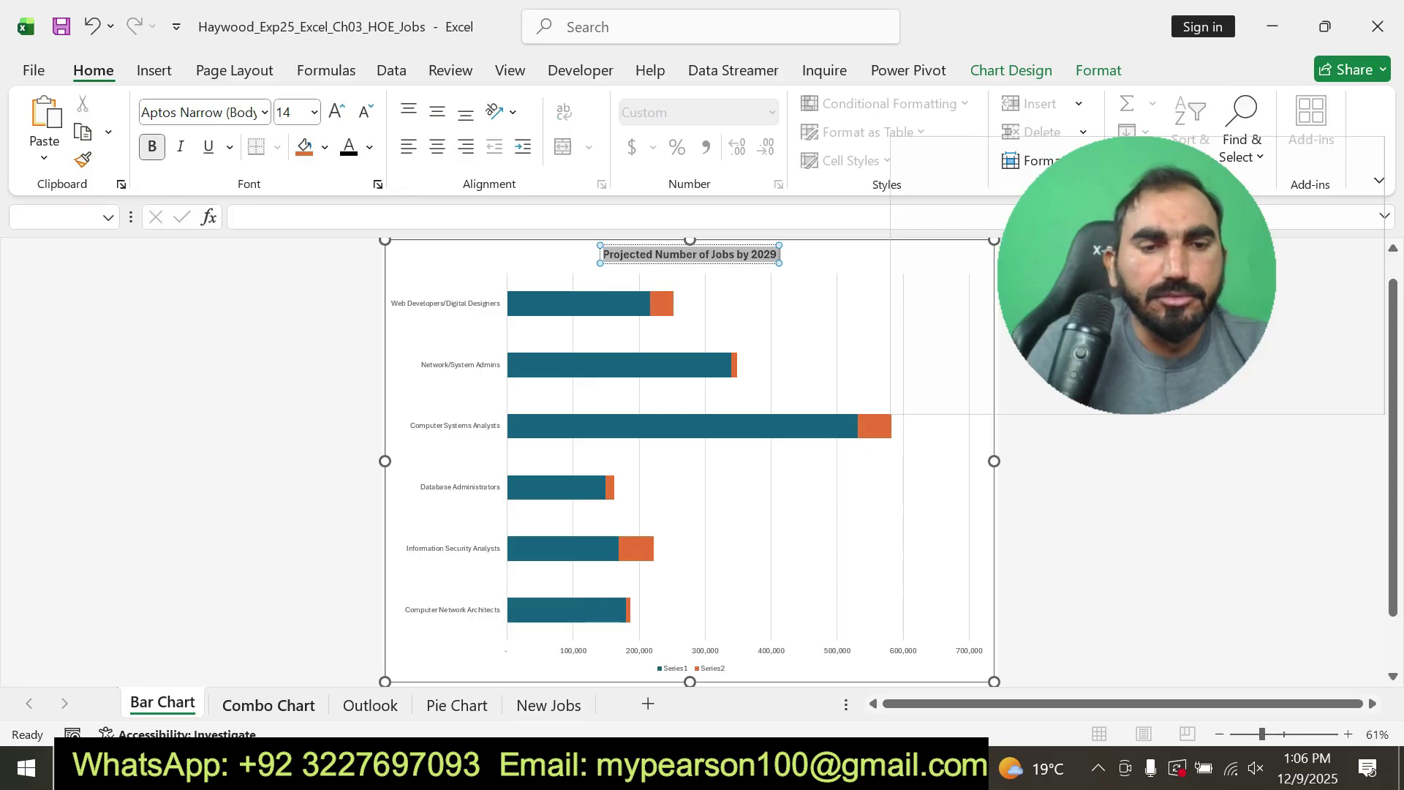
pyautogui.click(268, 704)
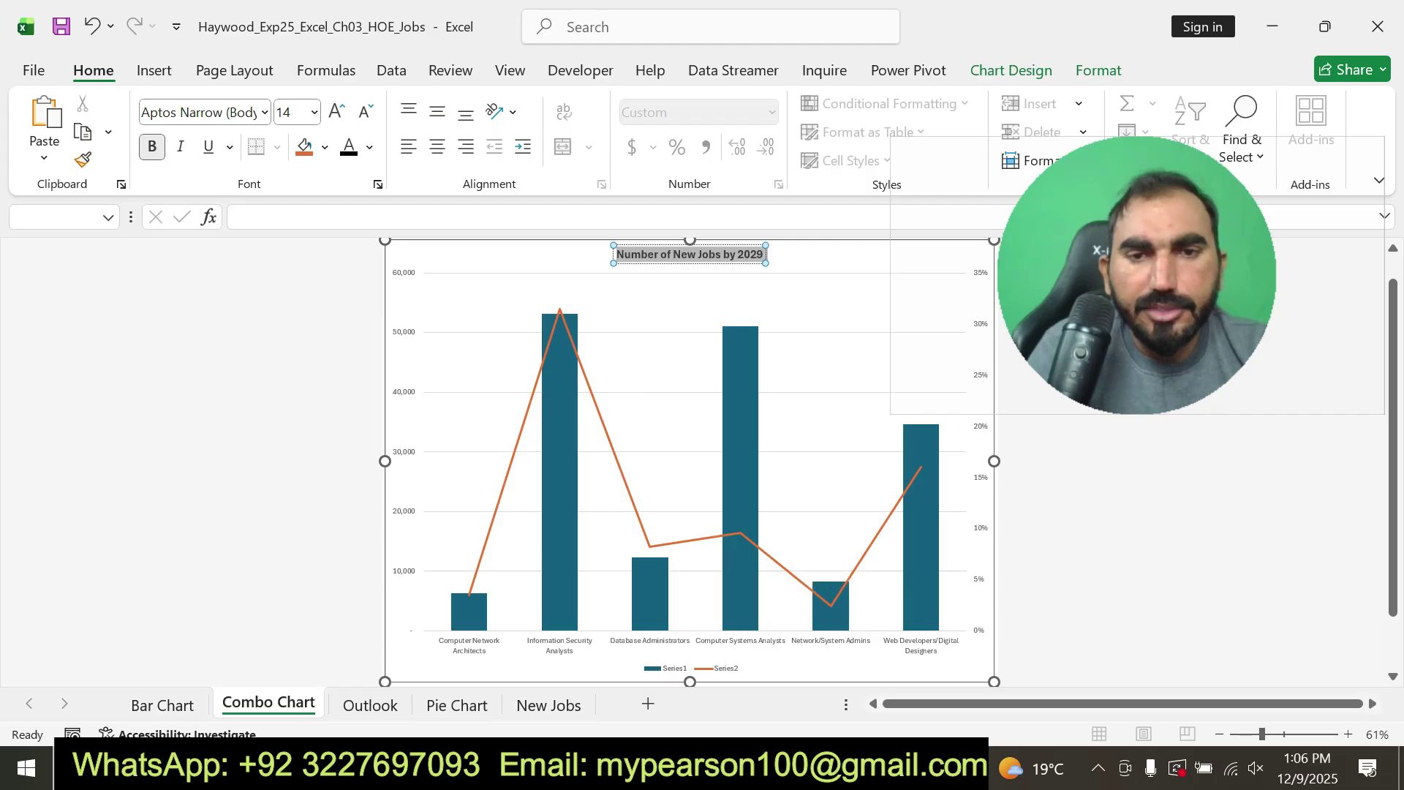
pyautogui.moveTo(940, 768)
pyautogui.click(1065, 698)
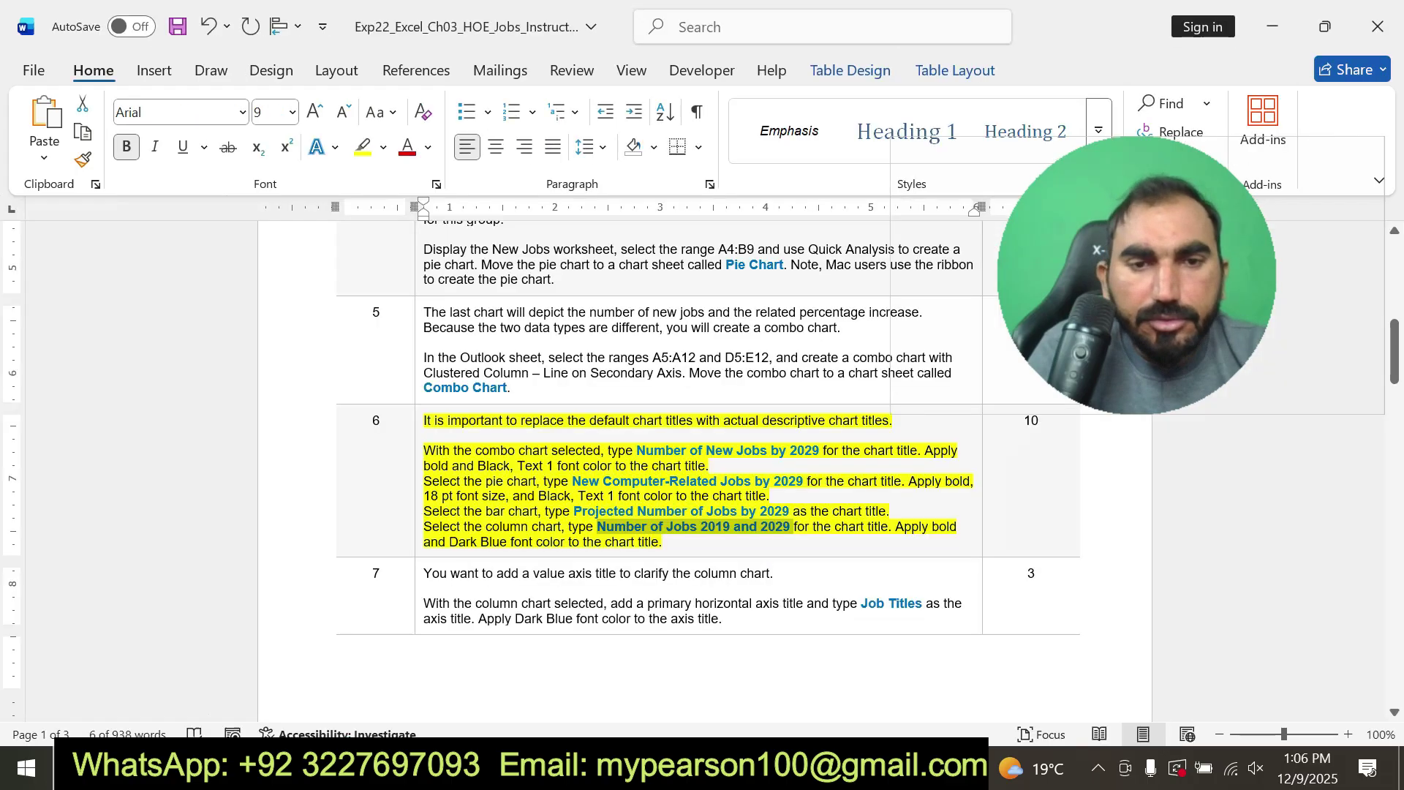
pyautogui.moveTo(856, 767)
pyautogui.click(855, 680)
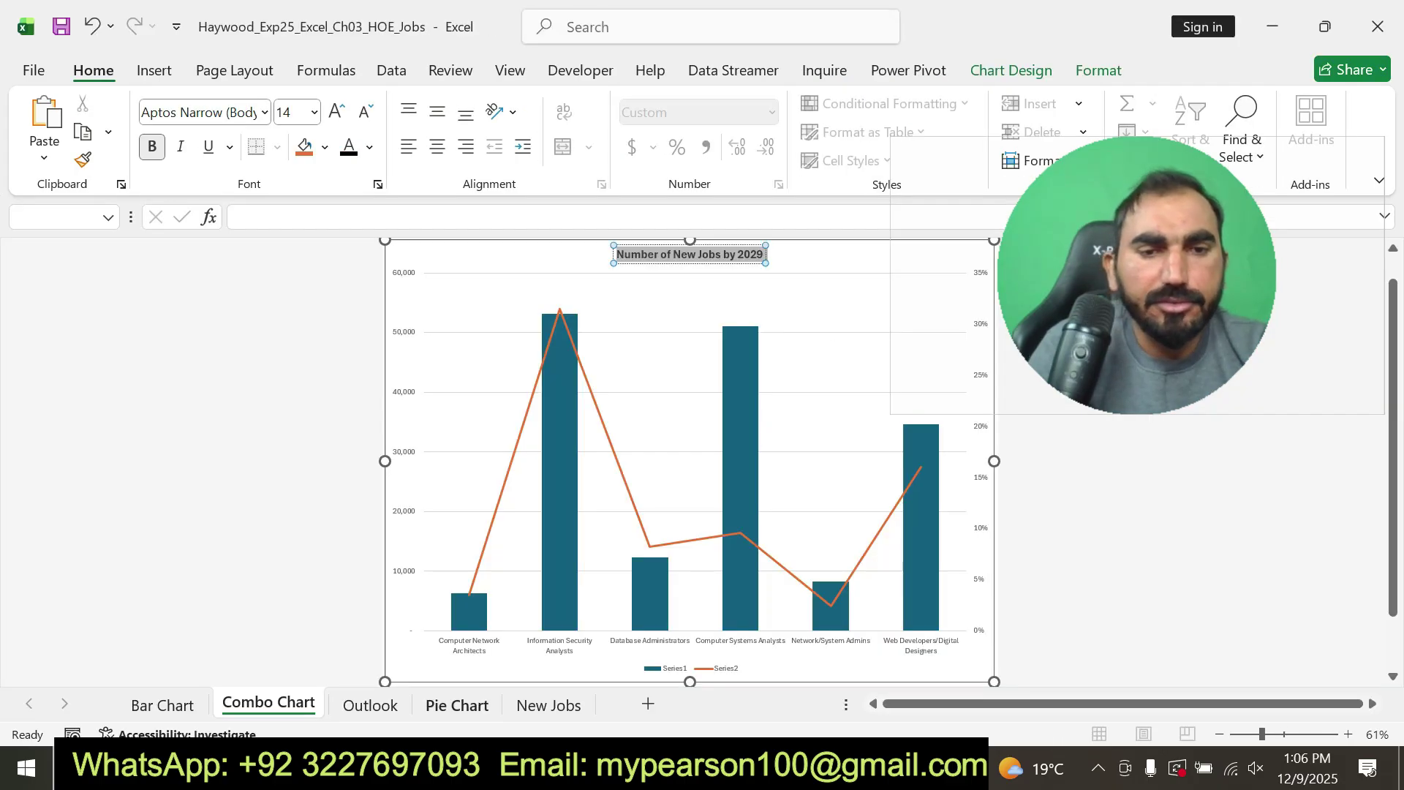
pyautogui.click(549, 705)
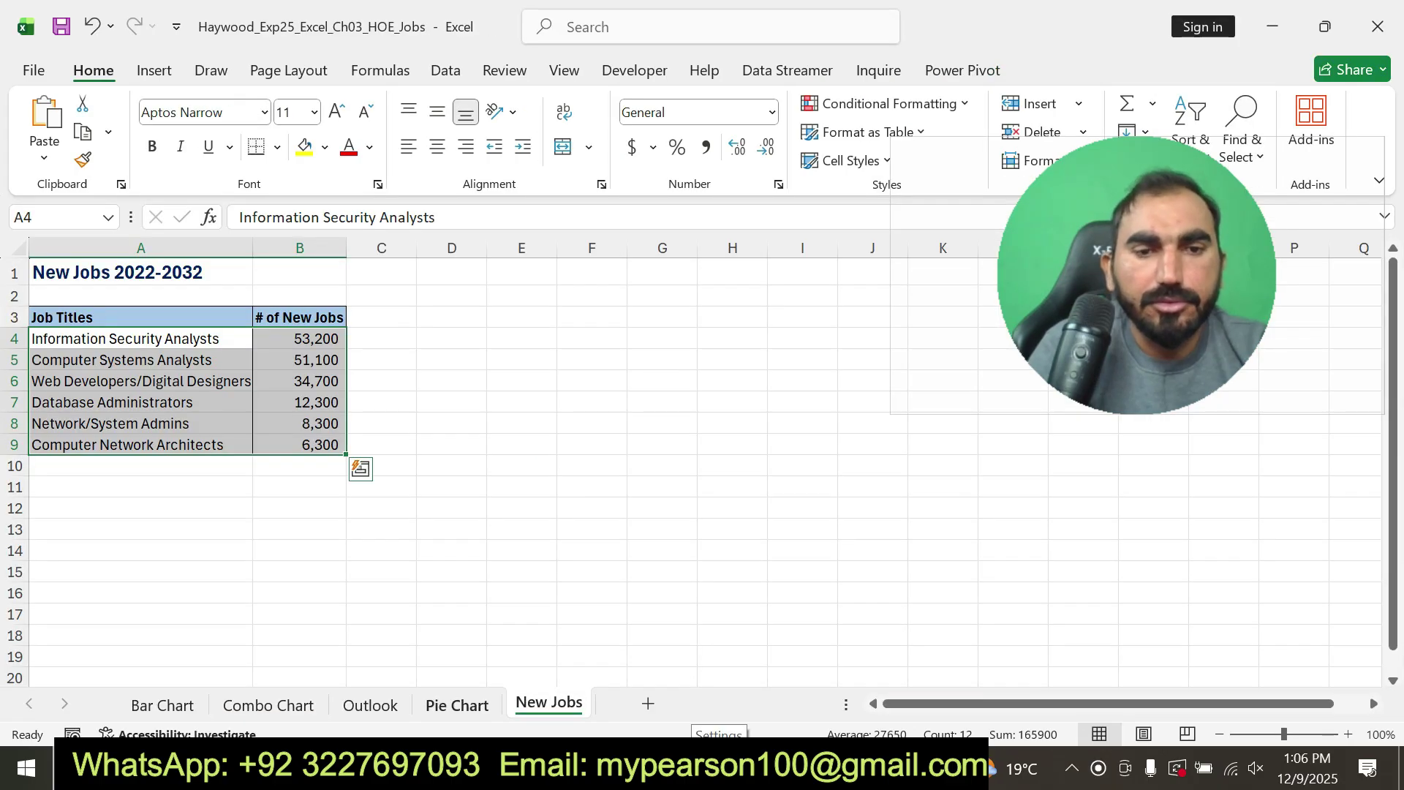
pyautogui.click(457, 705)
pyautogui.click(370, 705)
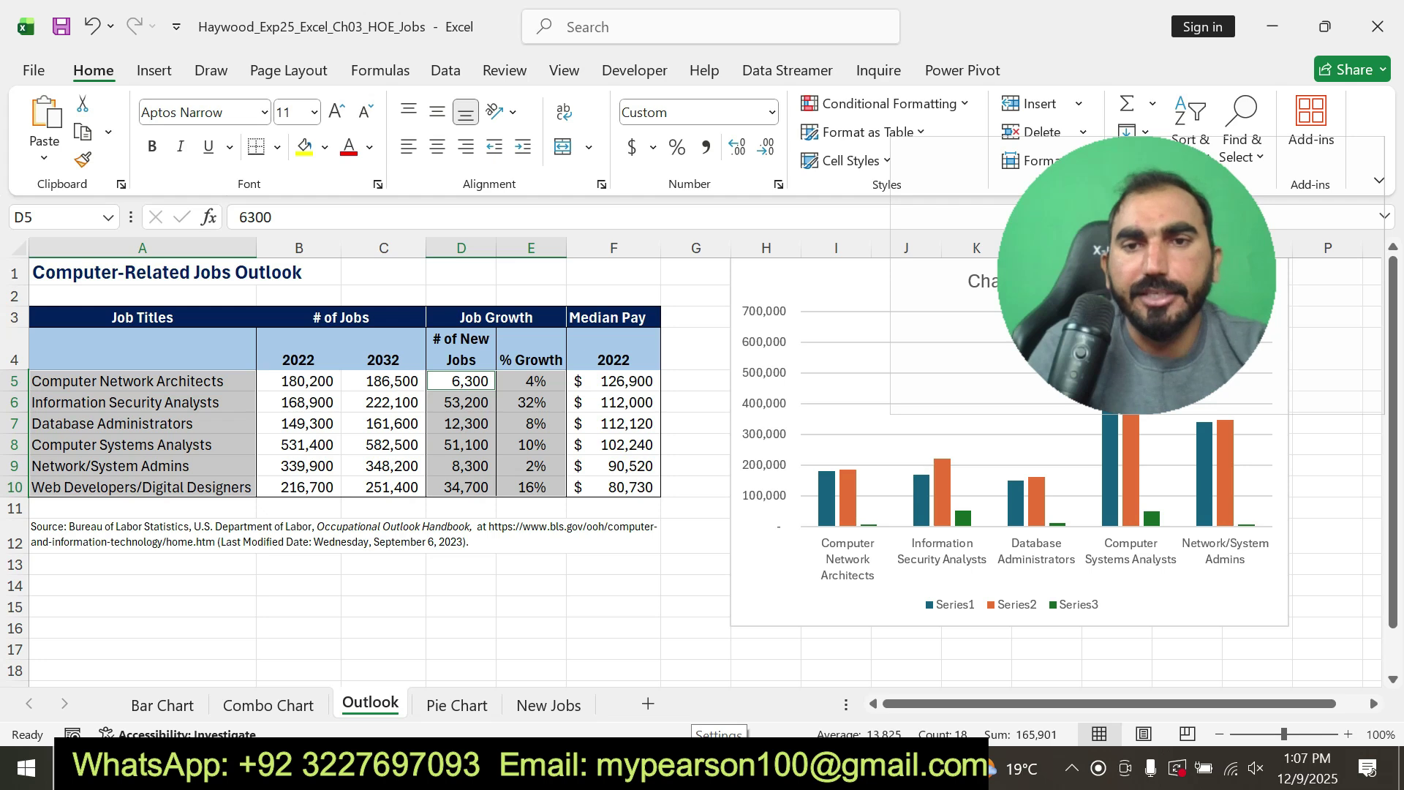
# Step: Replace the column chart's title on the Outlook sheet with "Number of Jobs 2019 and 2029", checking the Word instructions first
pyautogui.moveTo(1137, 275); pyautogui.dragTo(332, 584)
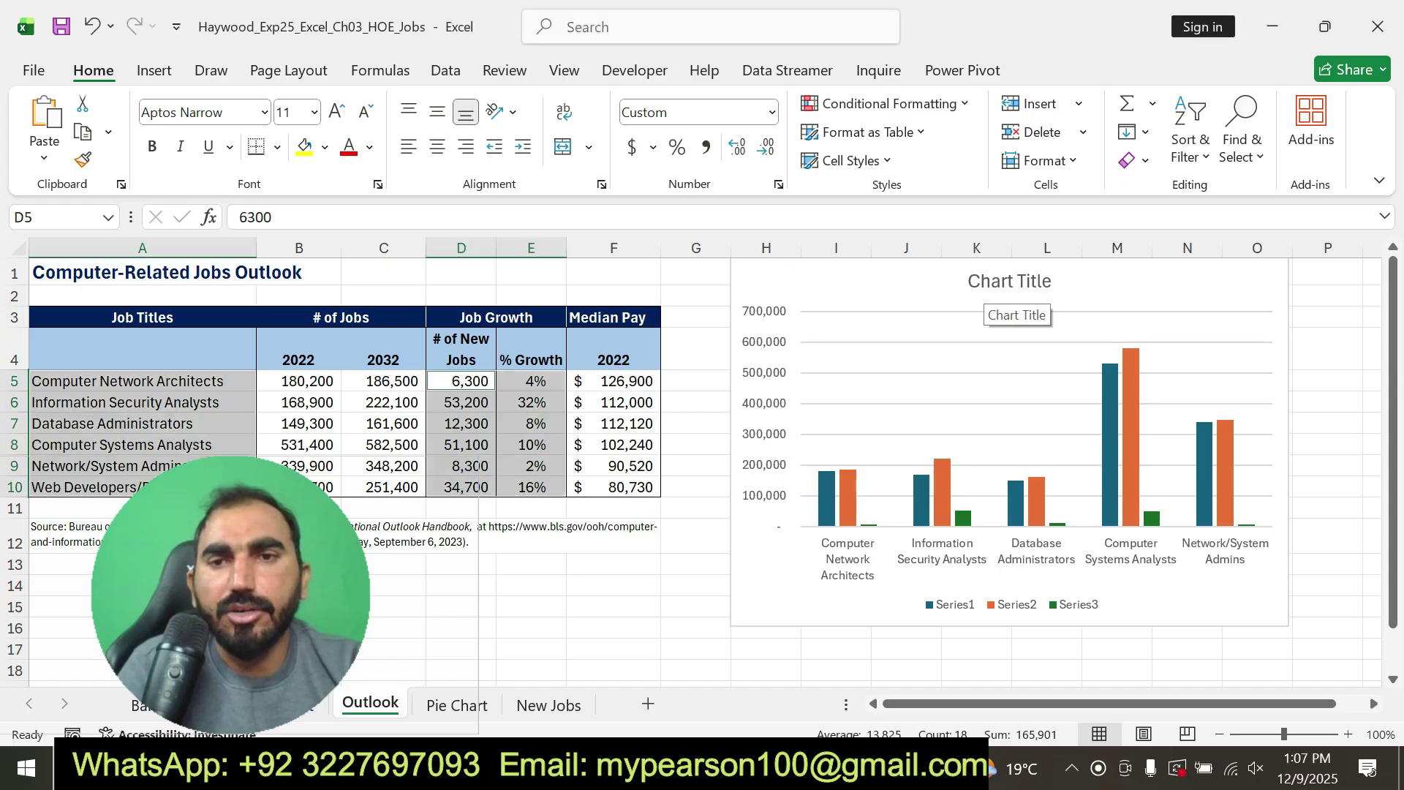
pyautogui.click(1009, 282)
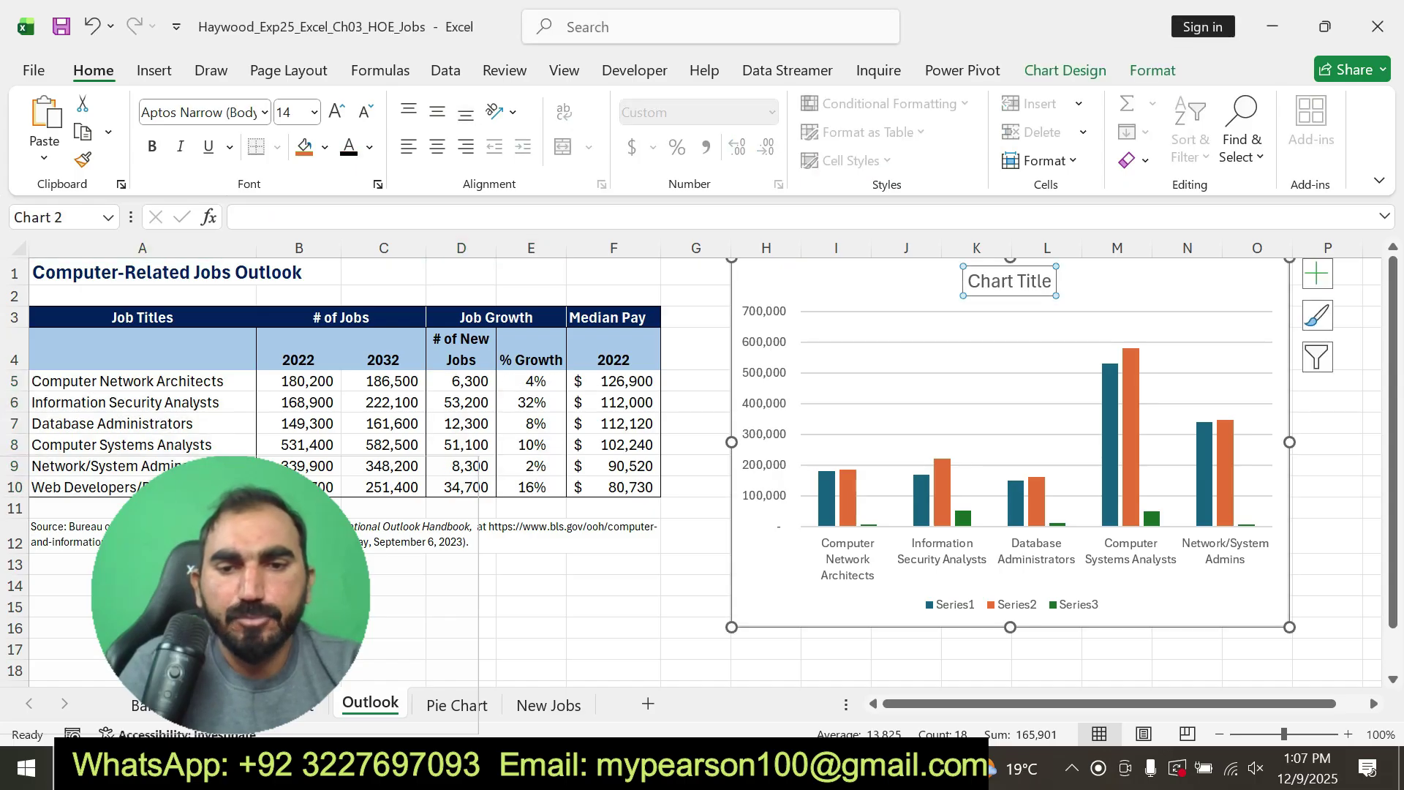
pyautogui.click(1039, 680)
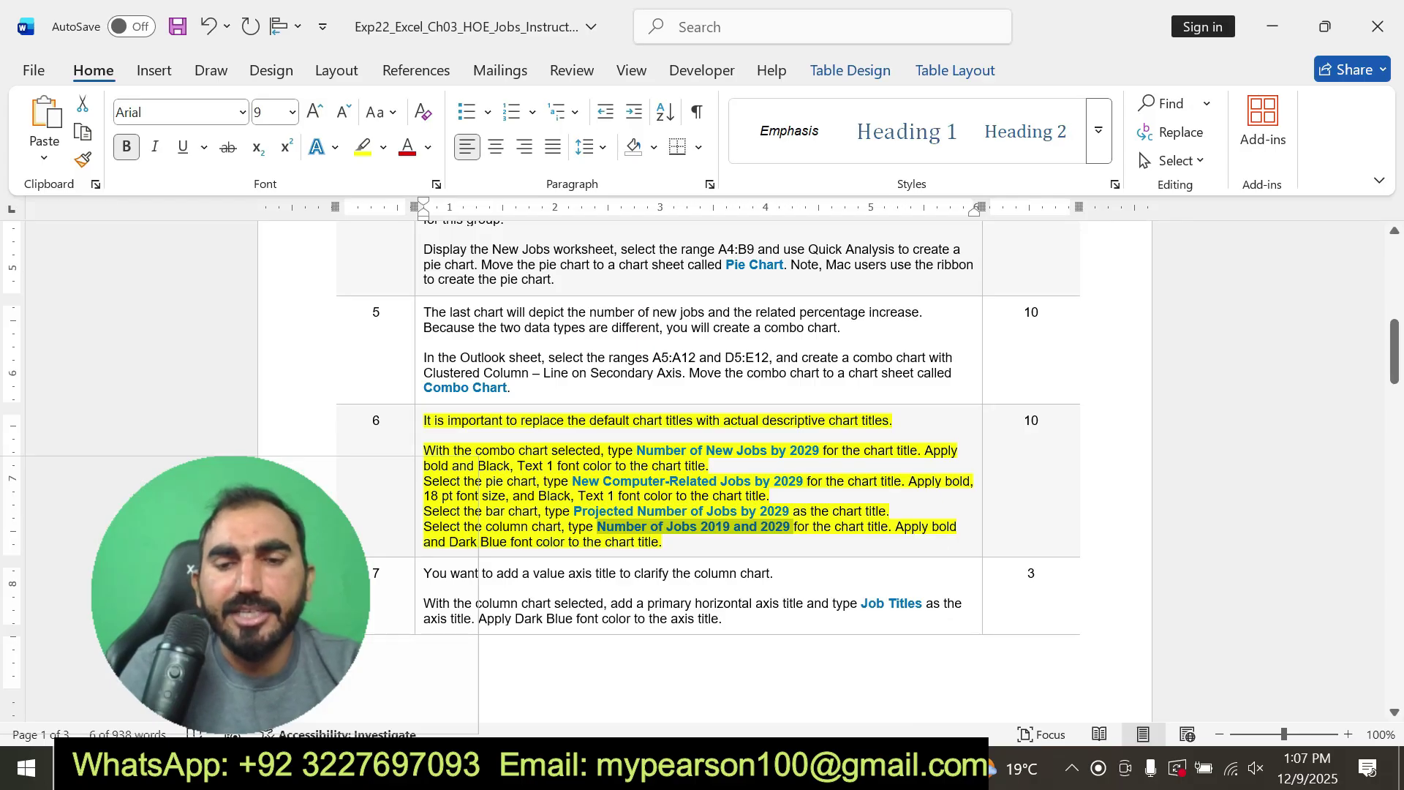
pyautogui.moveTo(876, 766)
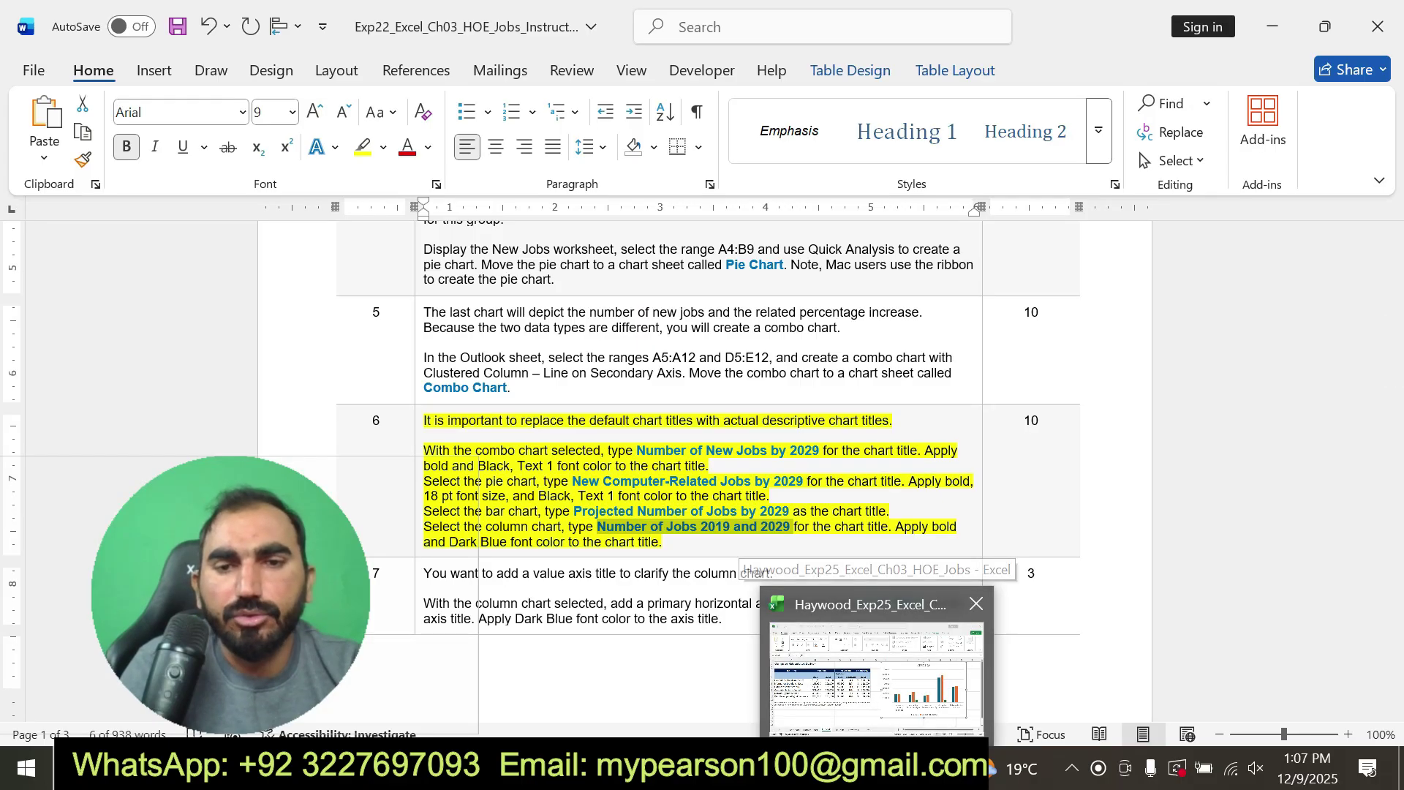
pyautogui.click(876, 680)
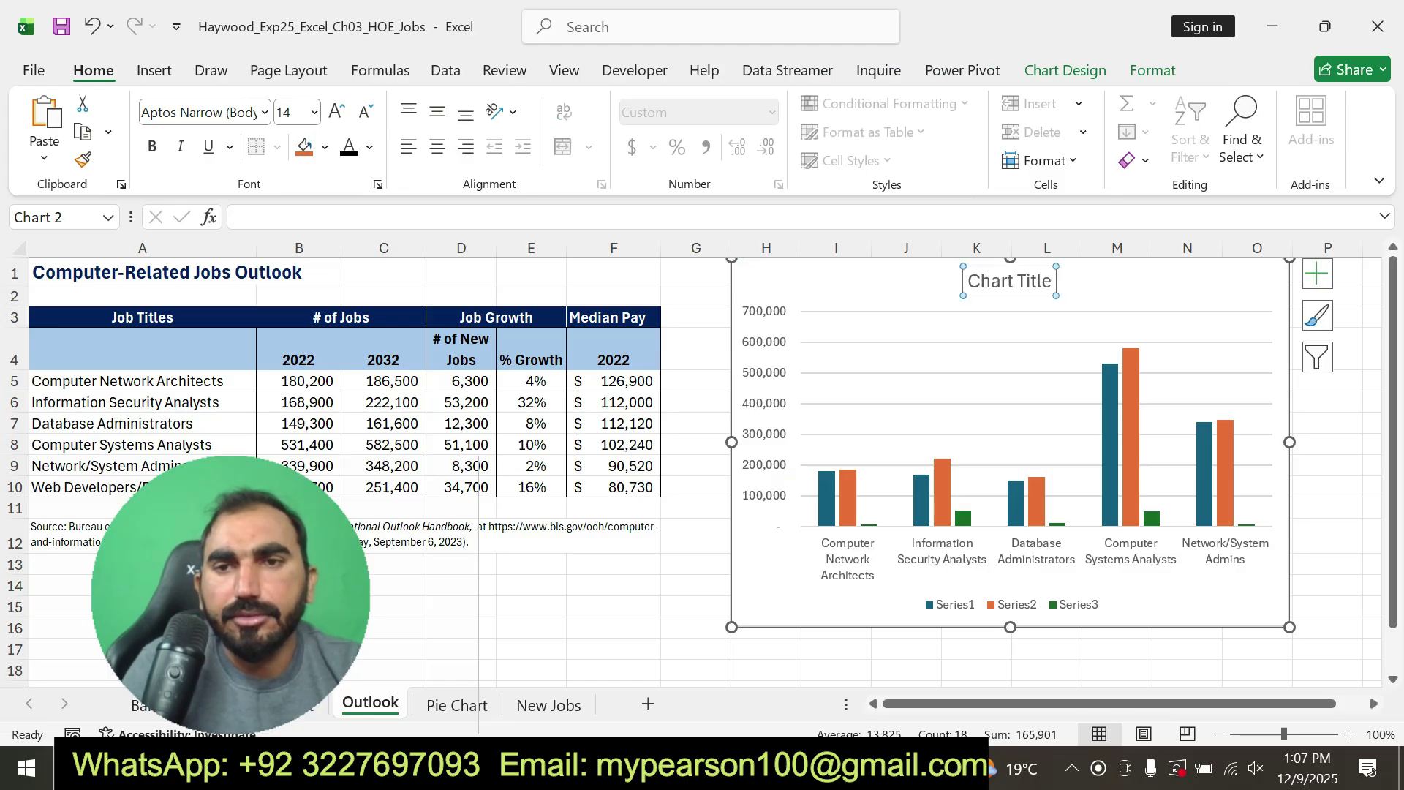
pyautogui.tripleClick(1009, 281)
pyautogui.press('Delete')
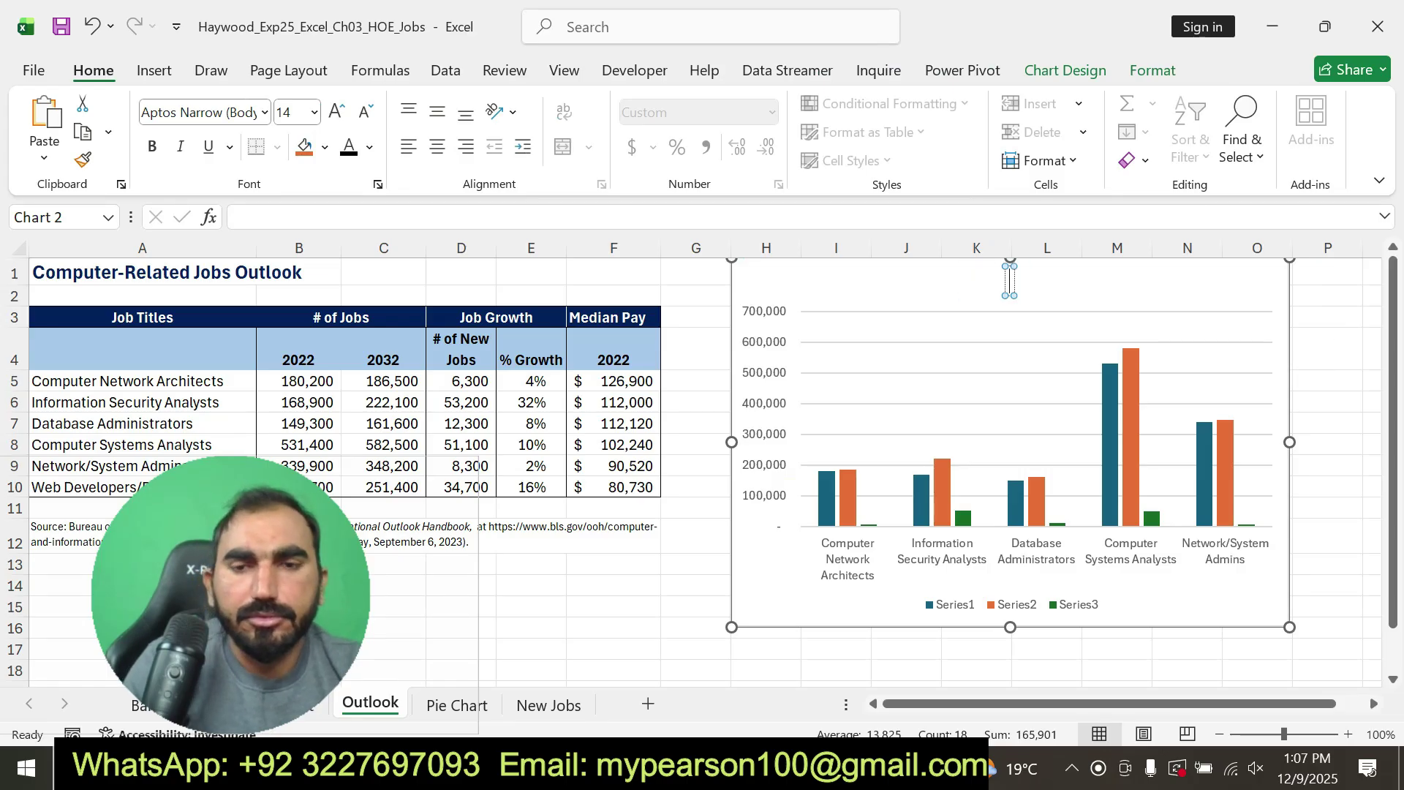
pyautogui.hotkey('ctrl', 'v')
# Step: Check the title formatting instruction in Word, and apply Dark Blue font color to the column chart's title in Excel
pyautogui.click(922, 764)
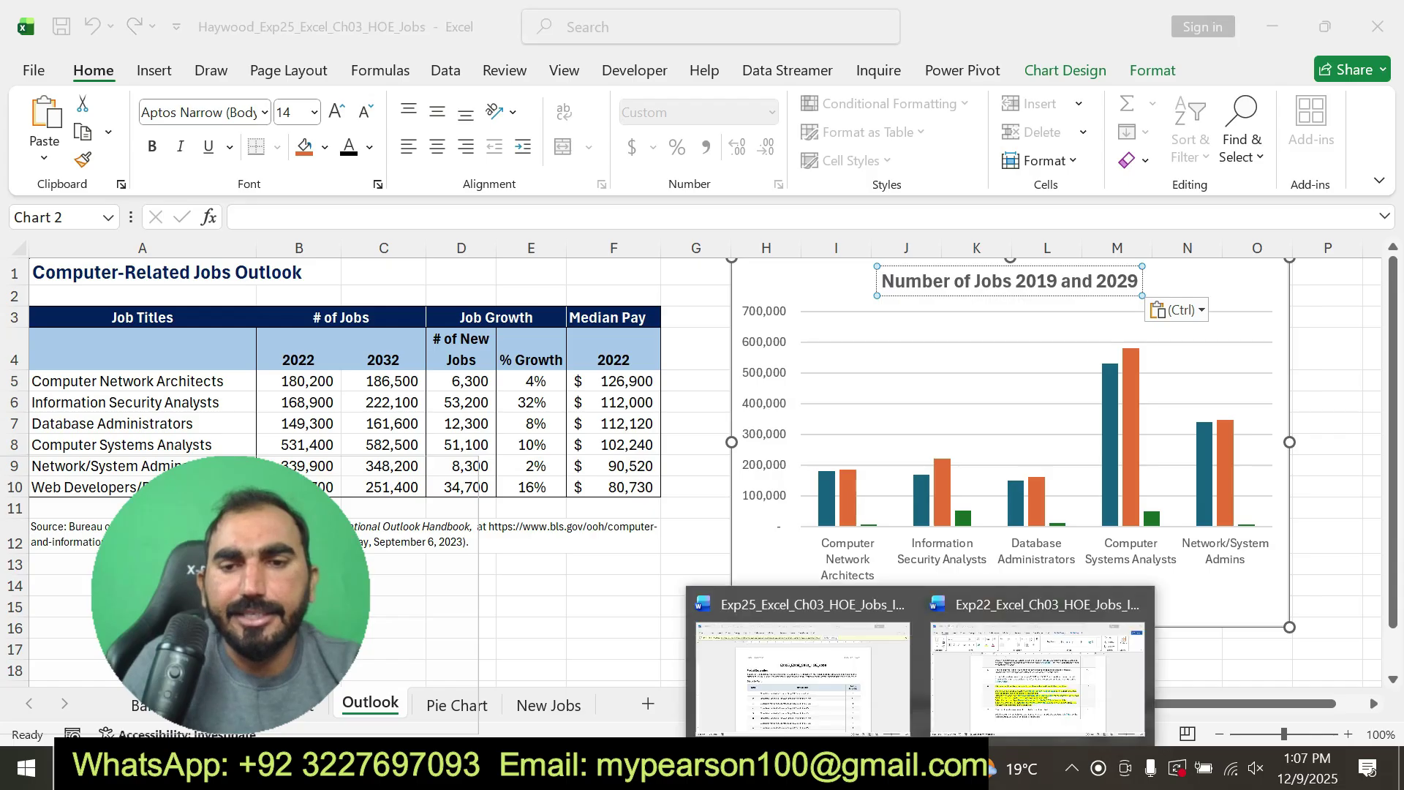
pyautogui.click(1042, 672)
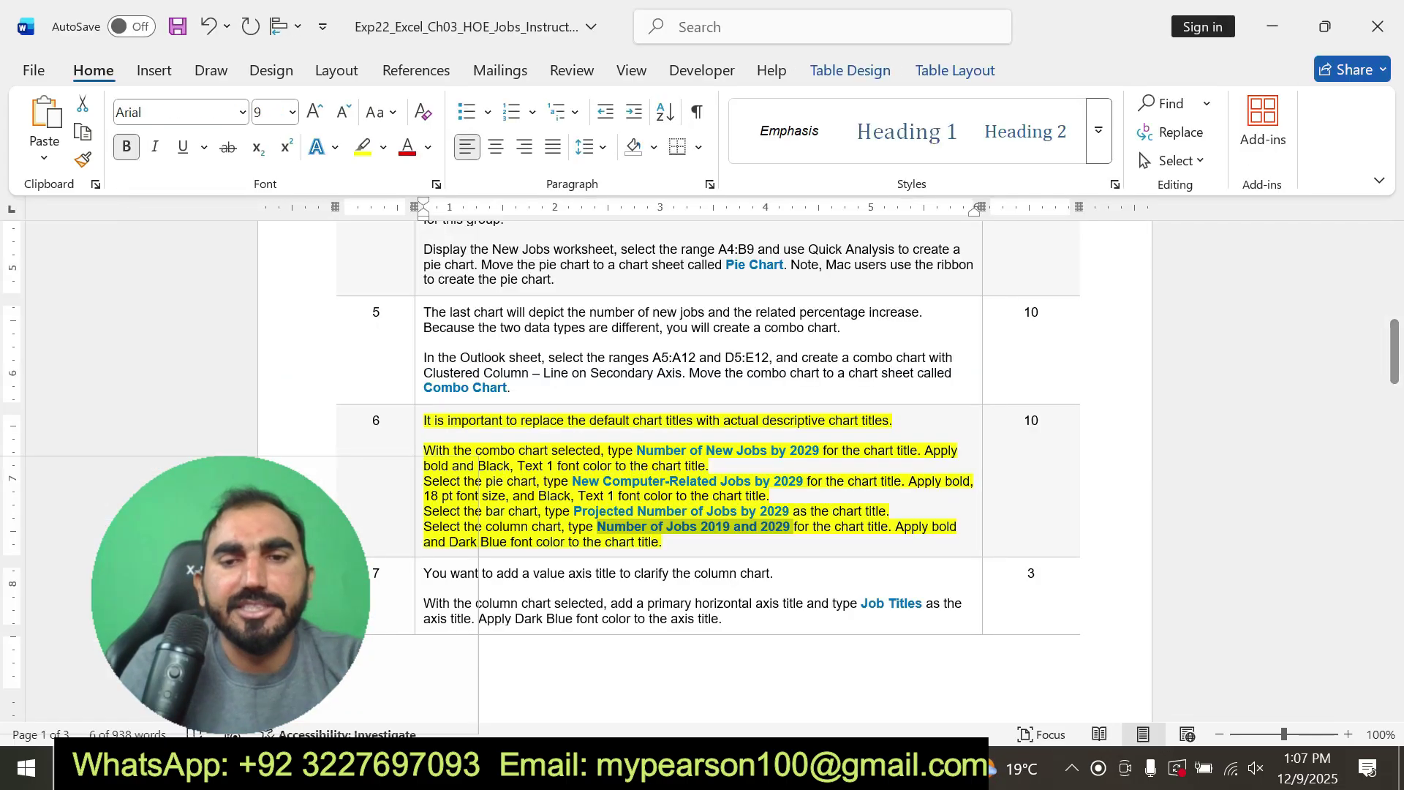
pyautogui.moveTo(876, 767)
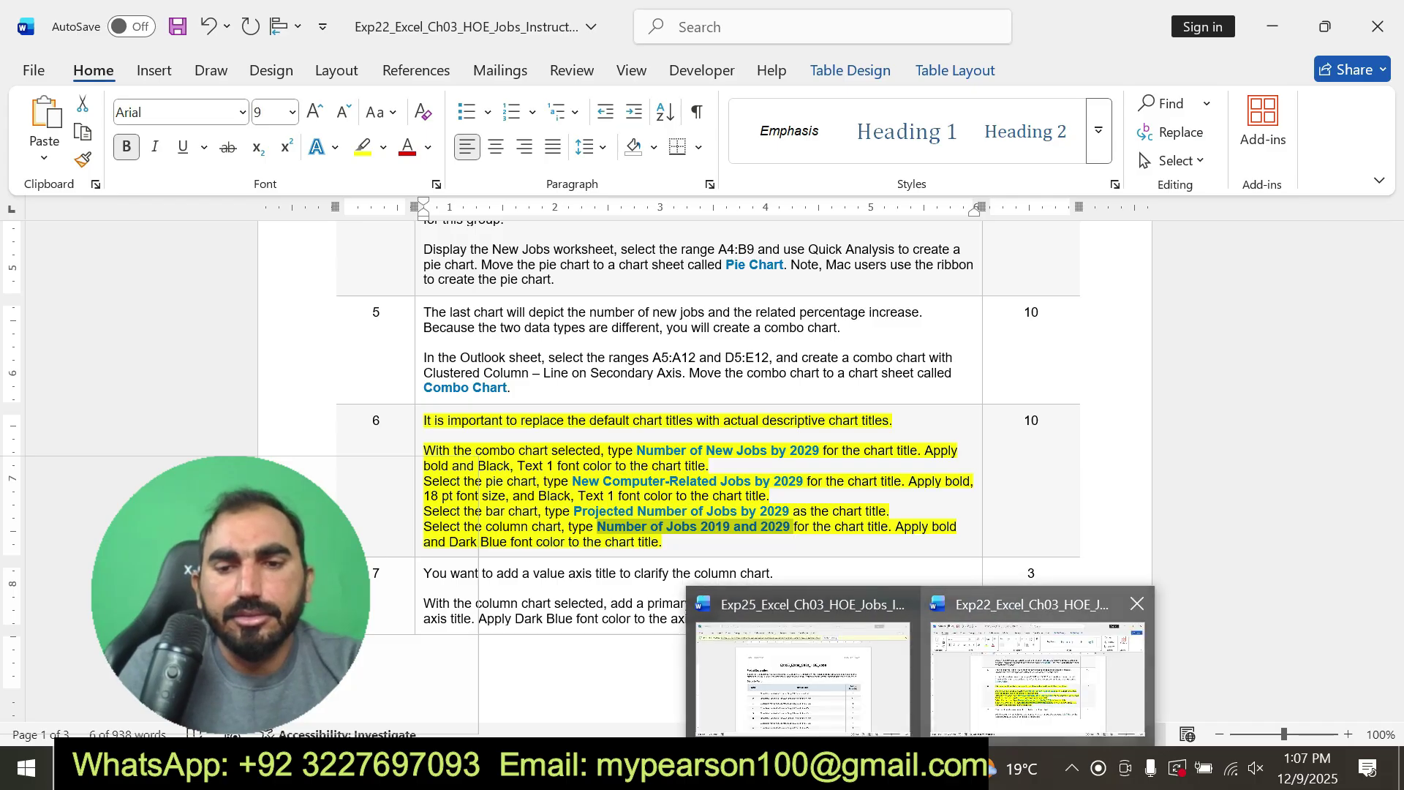
pyautogui.click(876, 768)
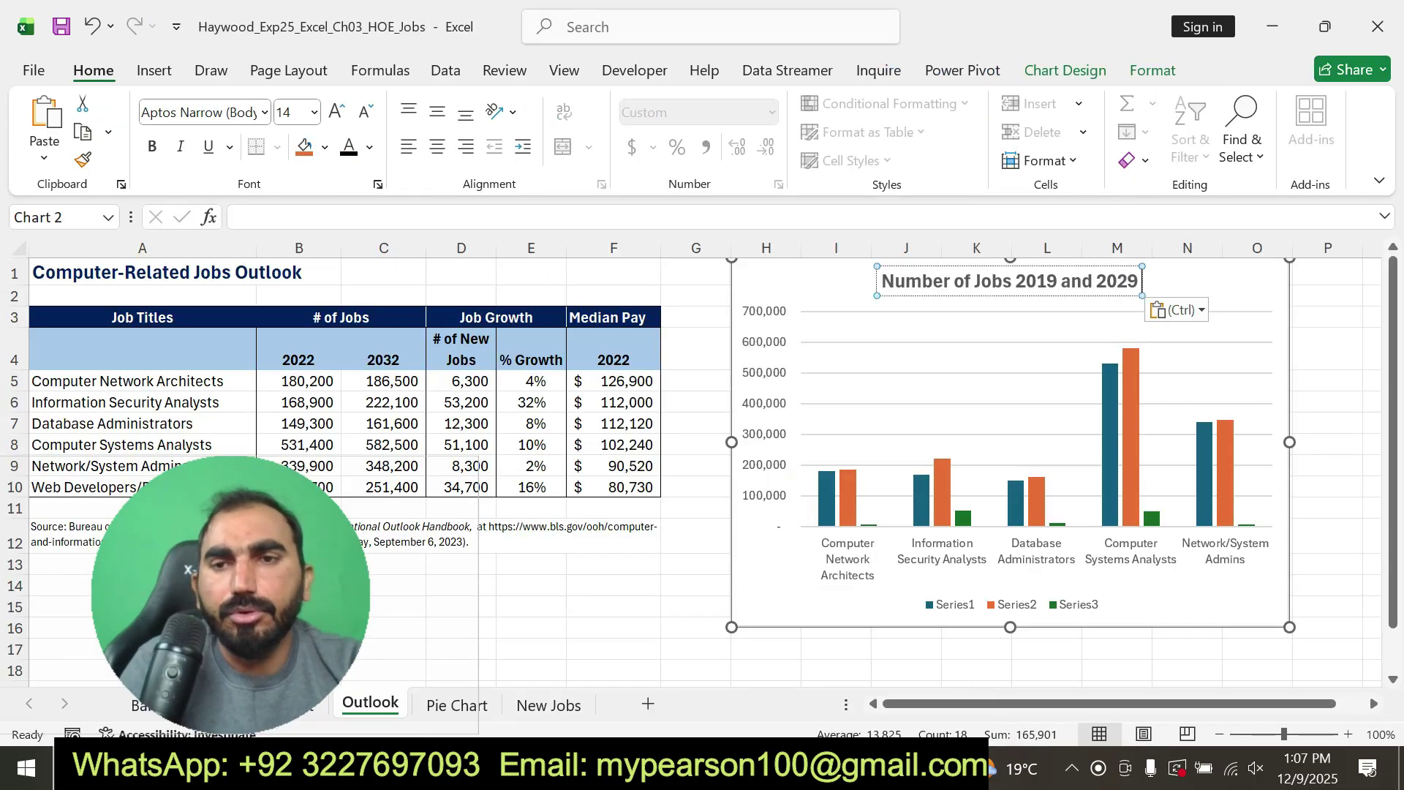
pyautogui.moveTo(1142, 281); pyautogui.dragTo(881, 281)
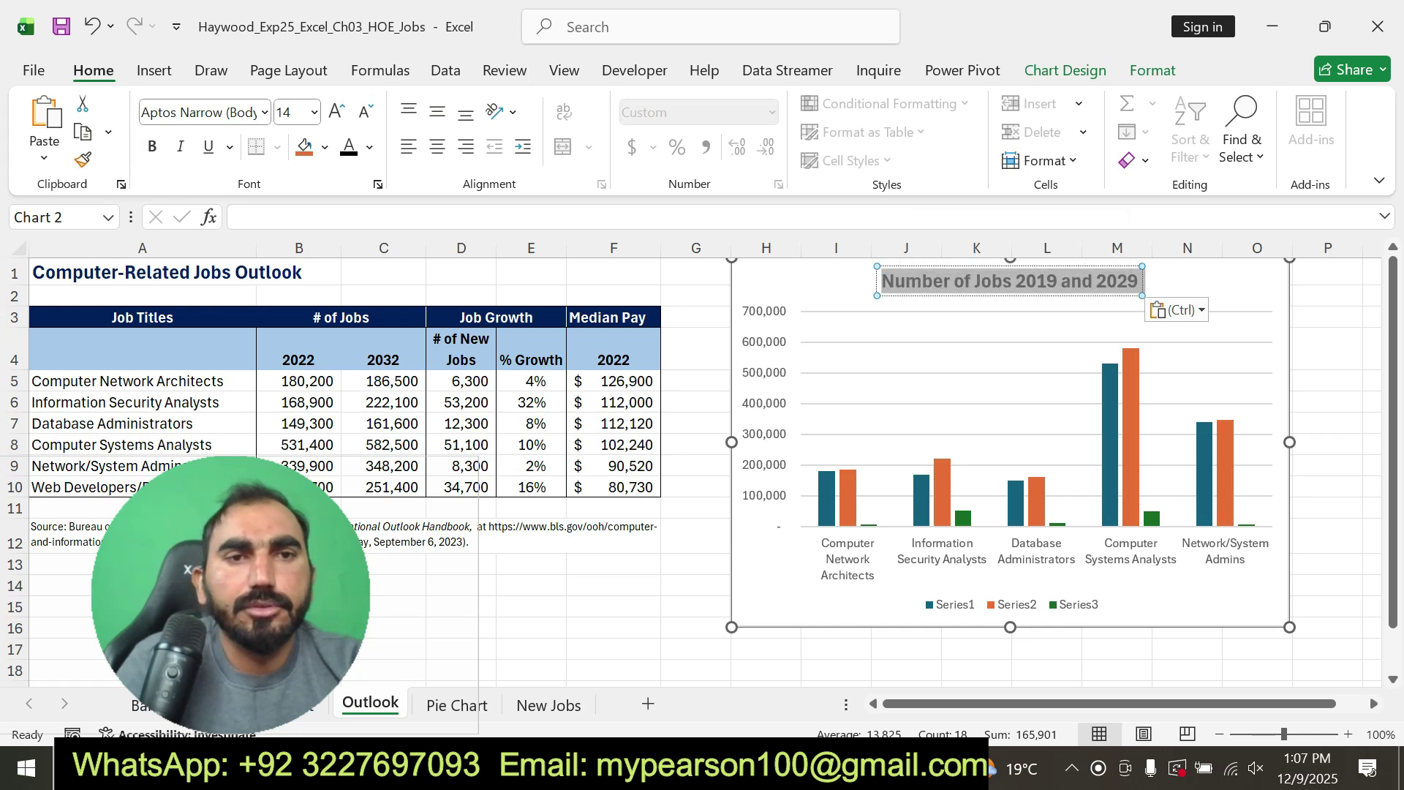
pyautogui.click(369, 146)
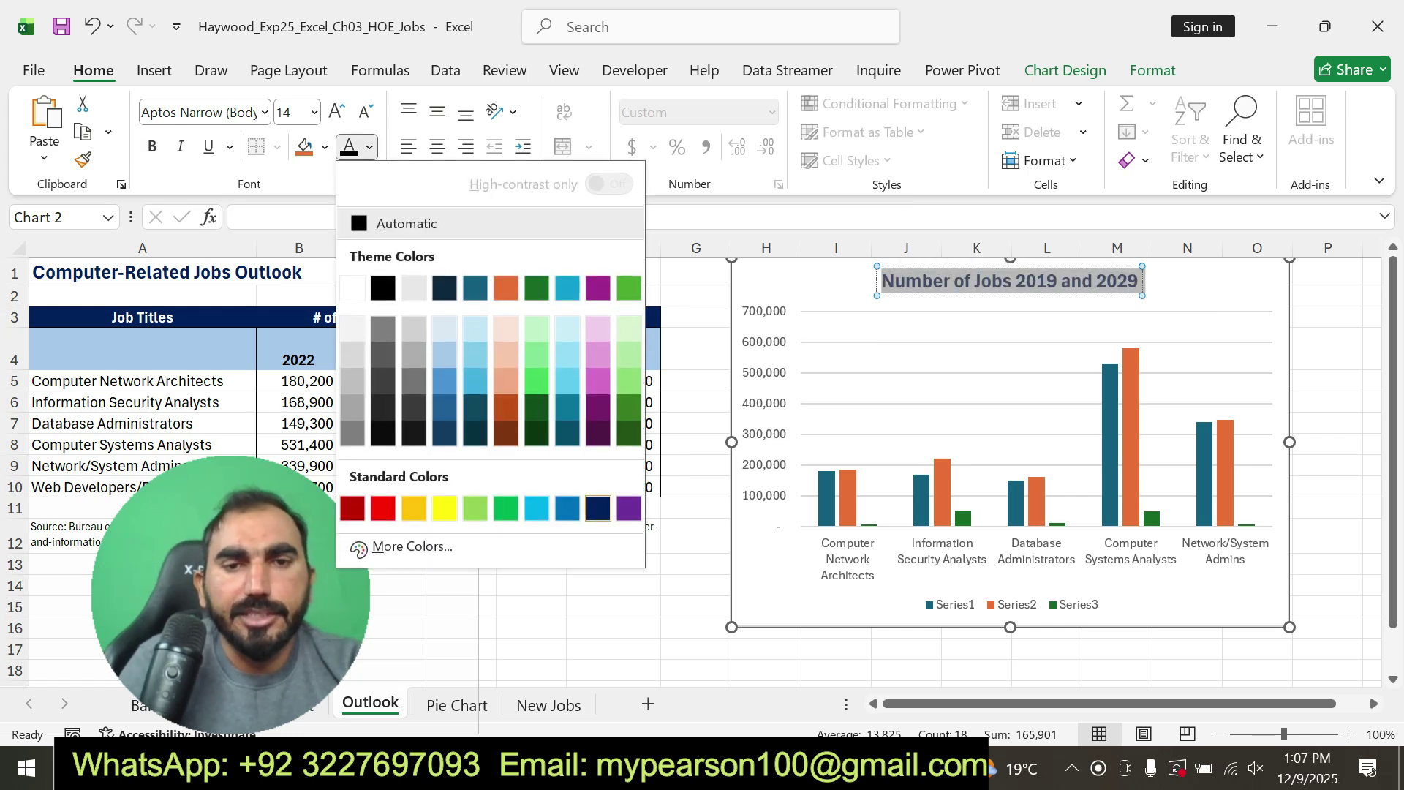
pyautogui.click(598, 508)
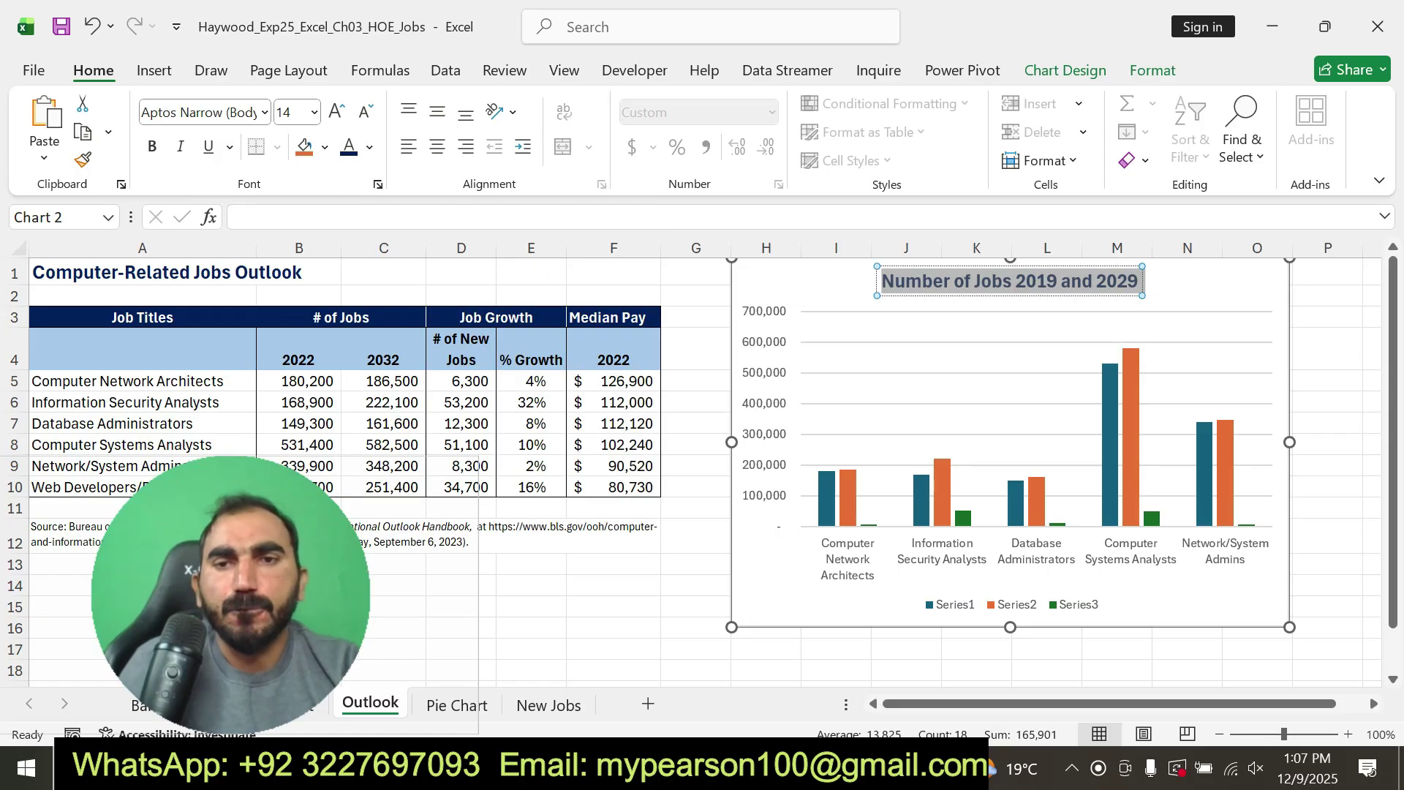
# Step: Switch to the Word instructions, undo the yellow highlight on step 6 and select the axis title instruction in step 7
pyautogui.click(904, 766)
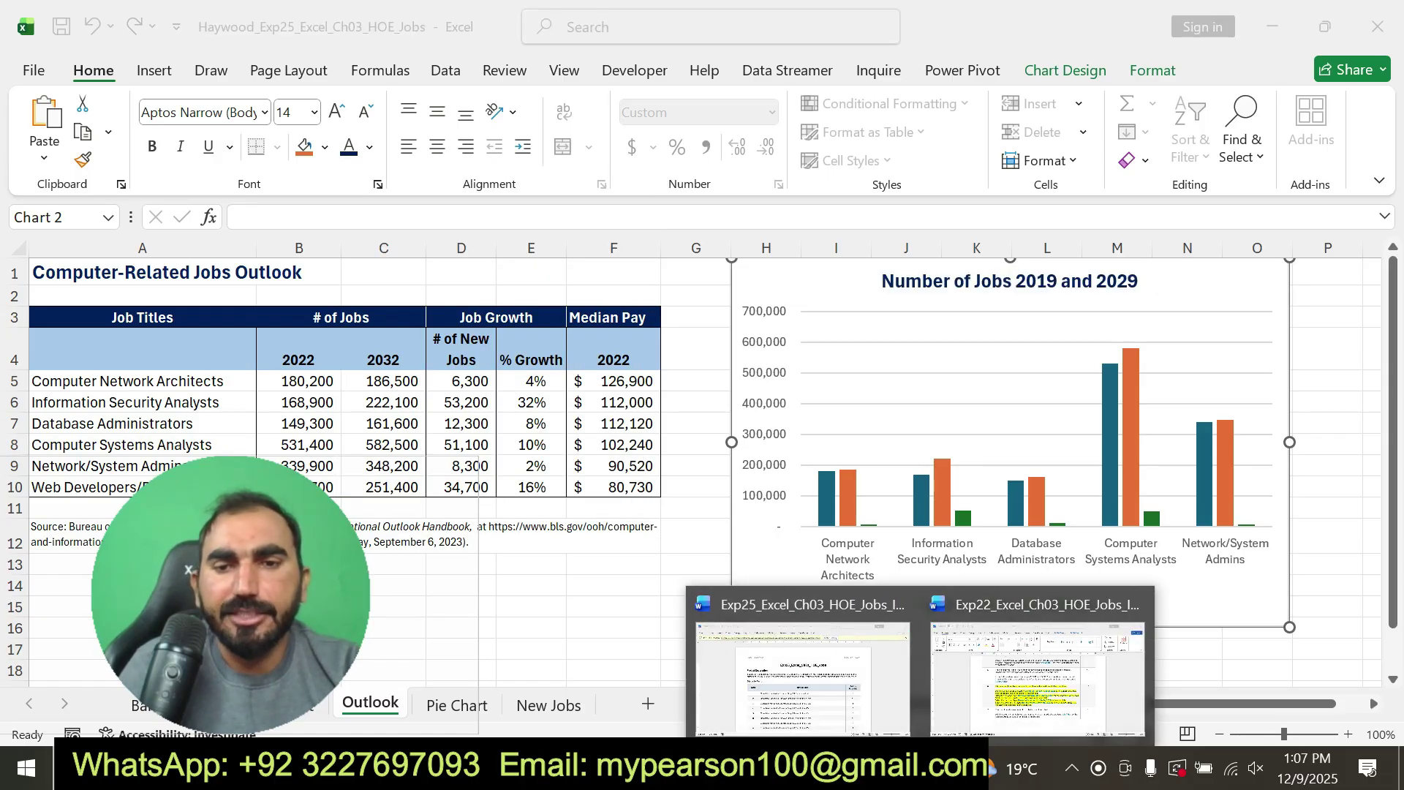
pyautogui.click(1035, 662)
pyautogui.hotkey('ctrl', 'z')
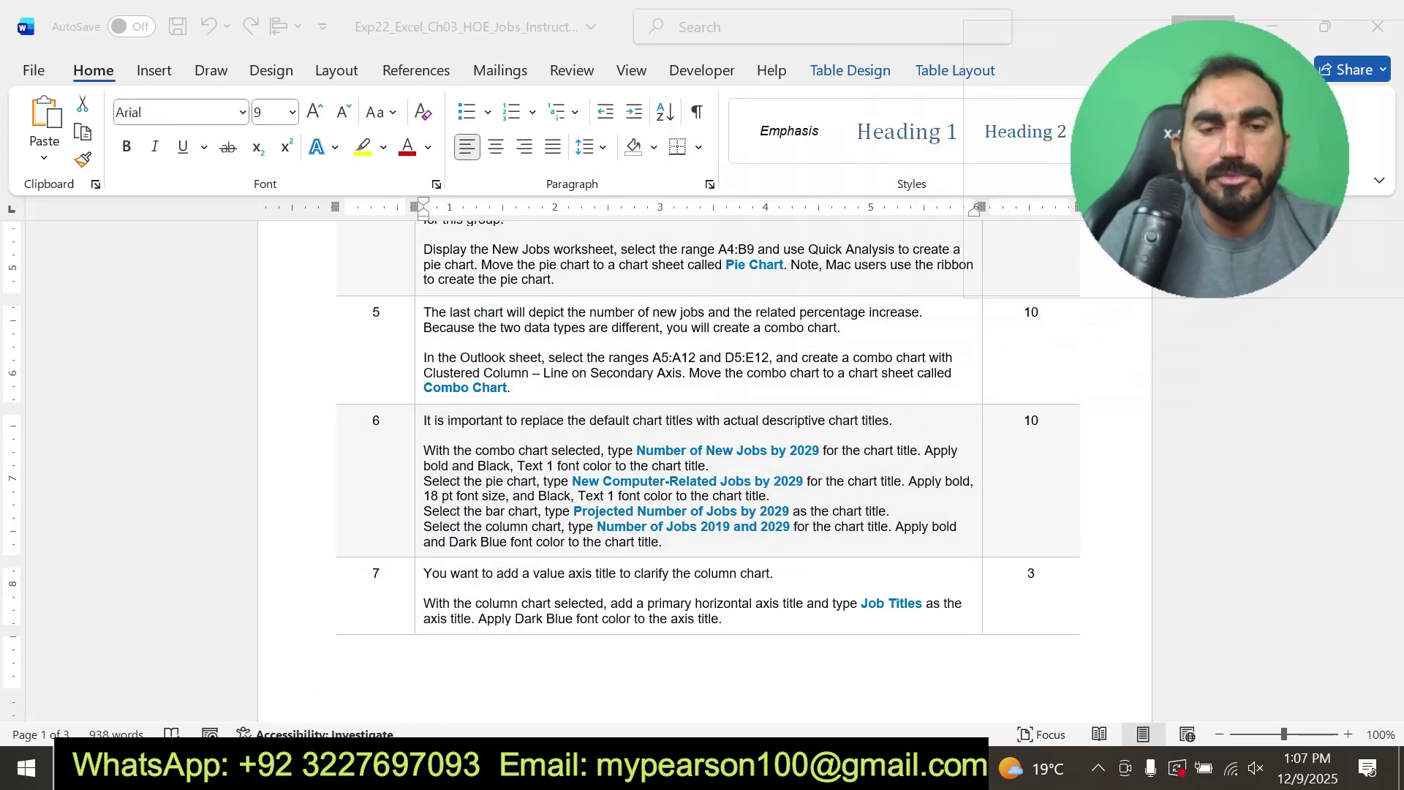
pyautogui.hotkey('alt', 'Tab')
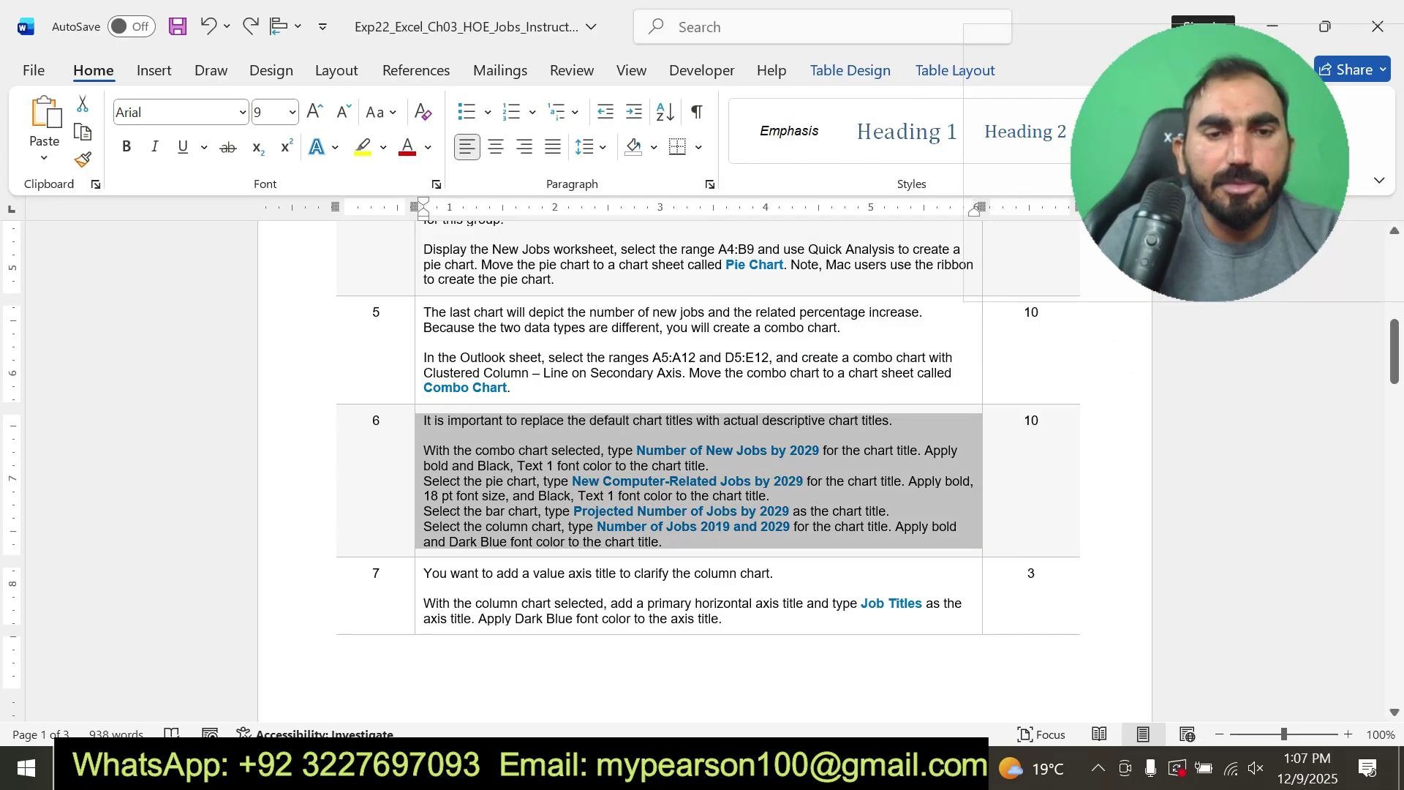
pyautogui.moveTo(423, 603); pyautogui.dragTo(722, 618)
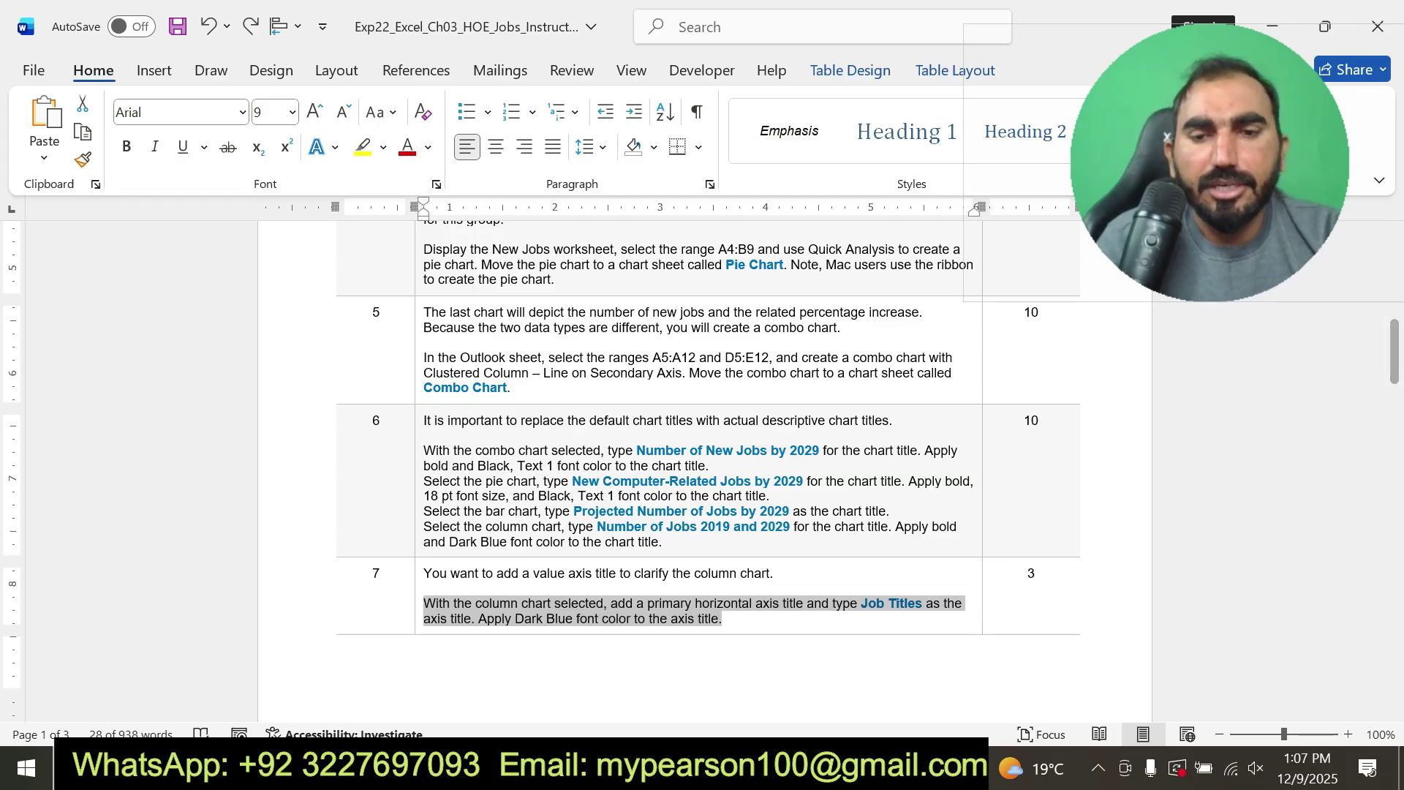
# Step: Switch to Excel and add a primary horizontal axis title to the column chart on the Outlook sheet
pyautogui.hotkey('alt', 'Tab')
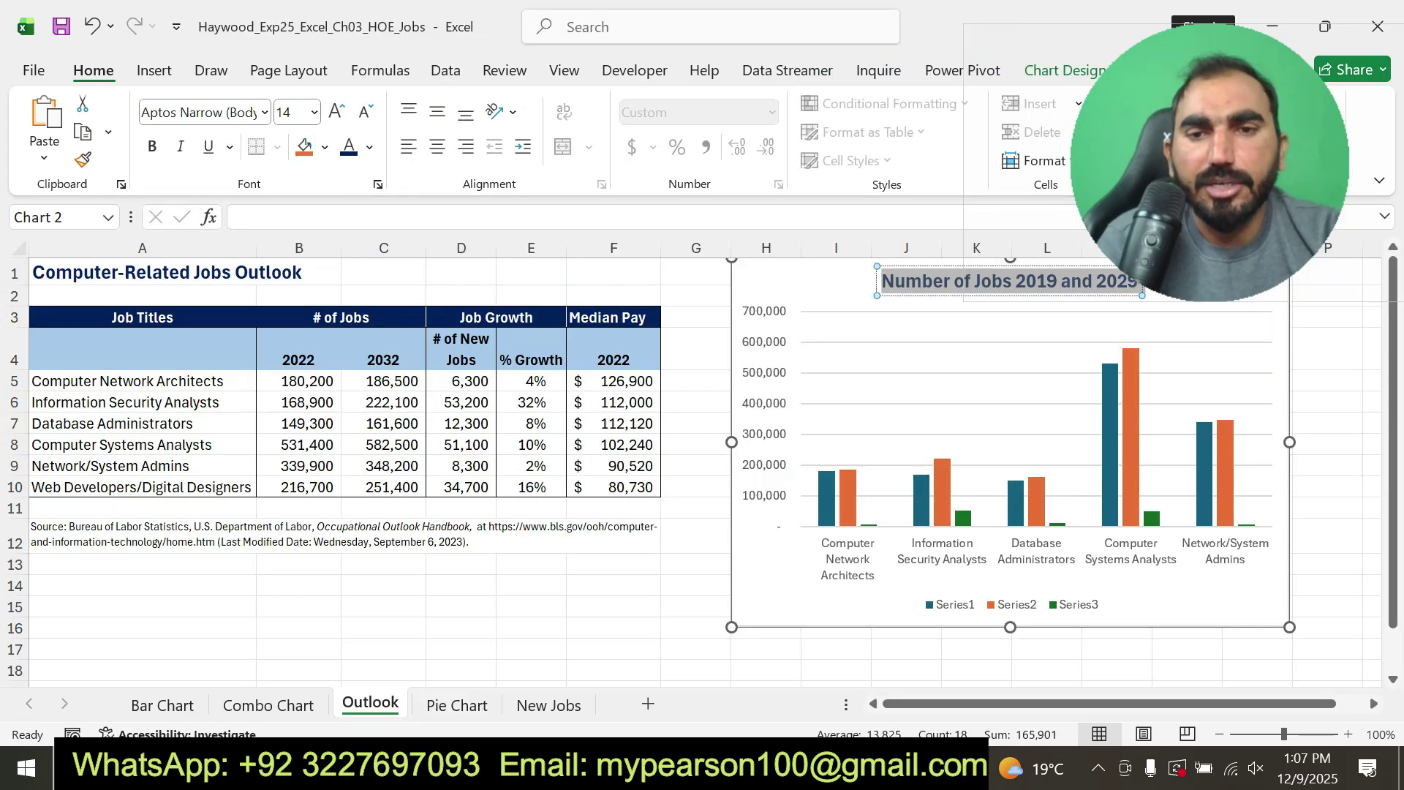
pyautogui.press('Escape')
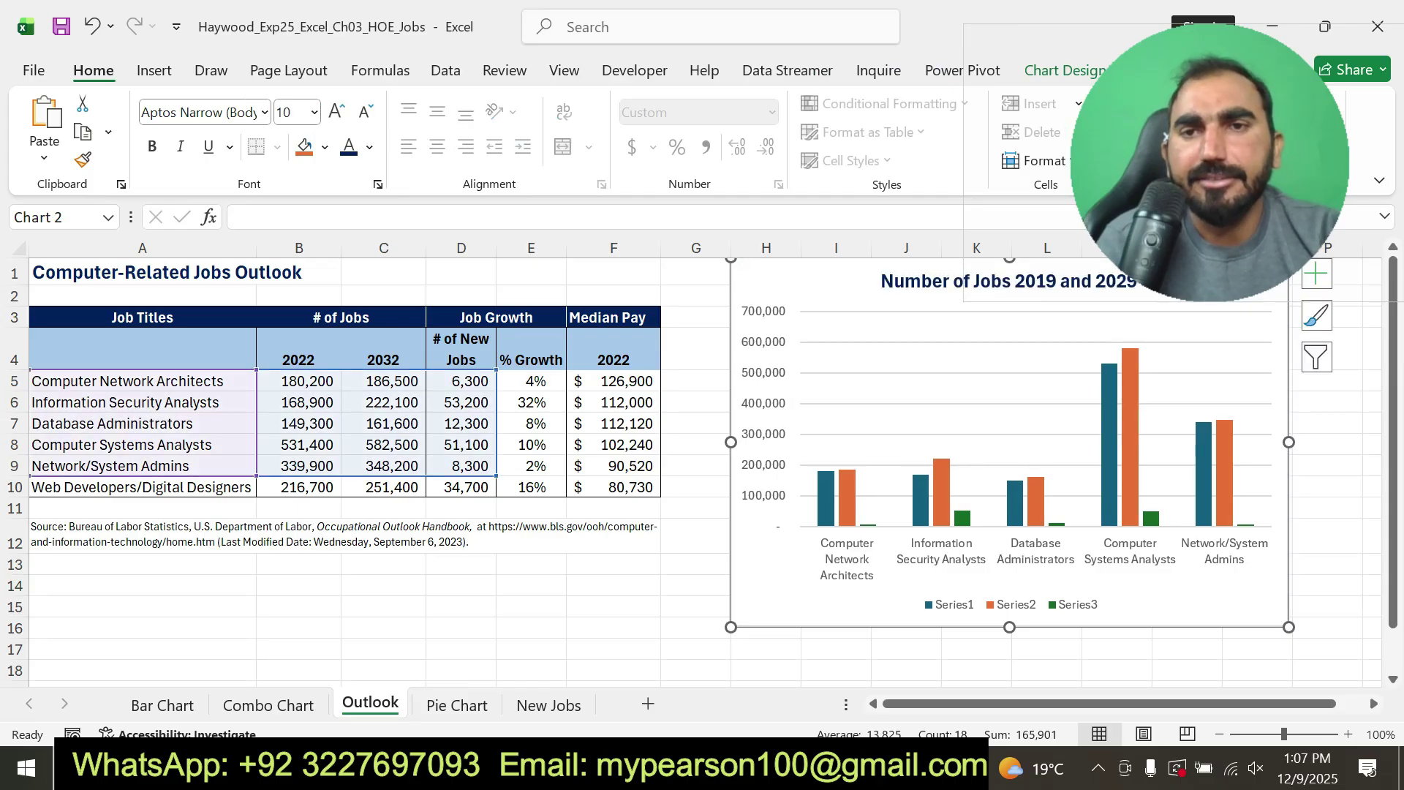
pyautogui.moveTo(1210, 162); pyautogui.dragTo(197, 146)
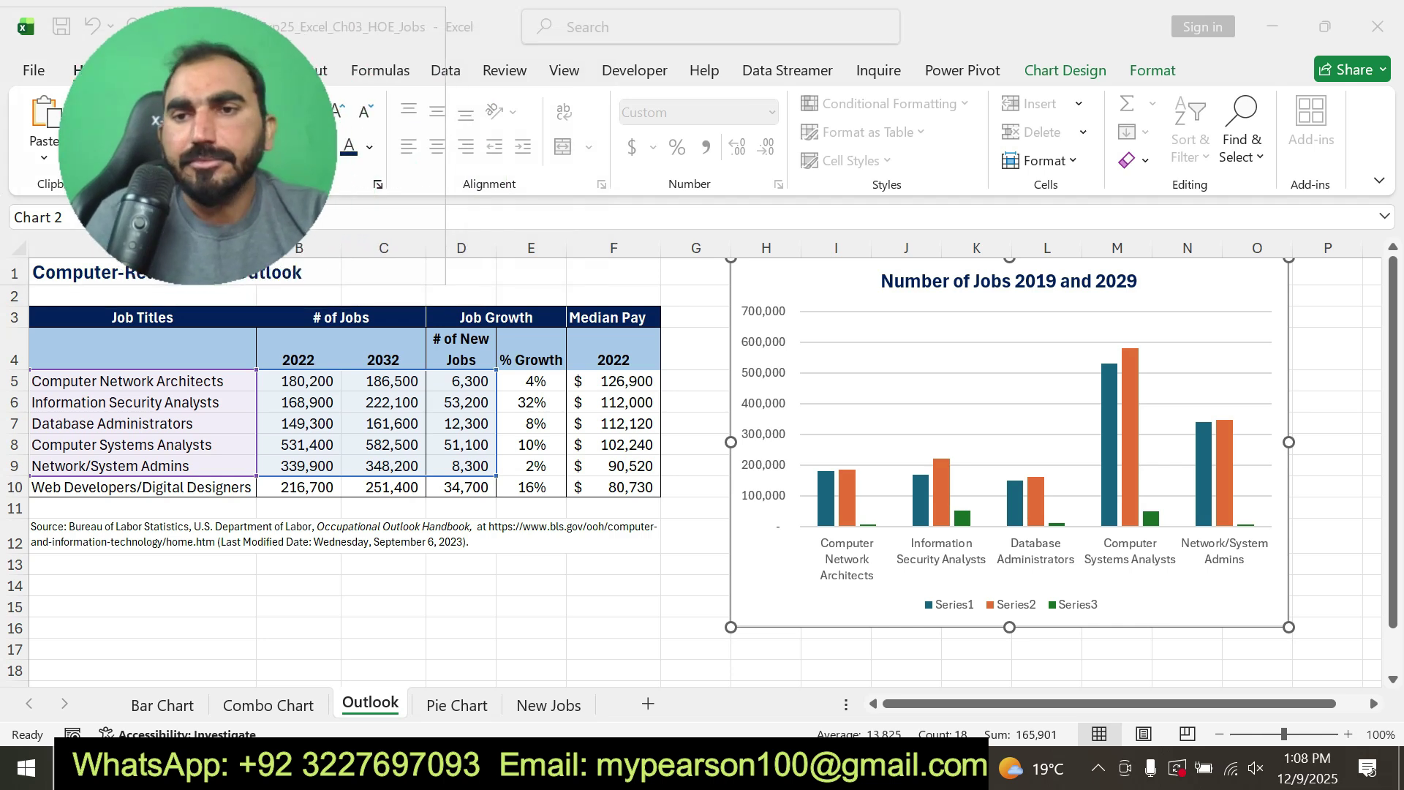
pyautogui.hotkey('alt', 'Tab')
pyautogui.click(1316, 274)
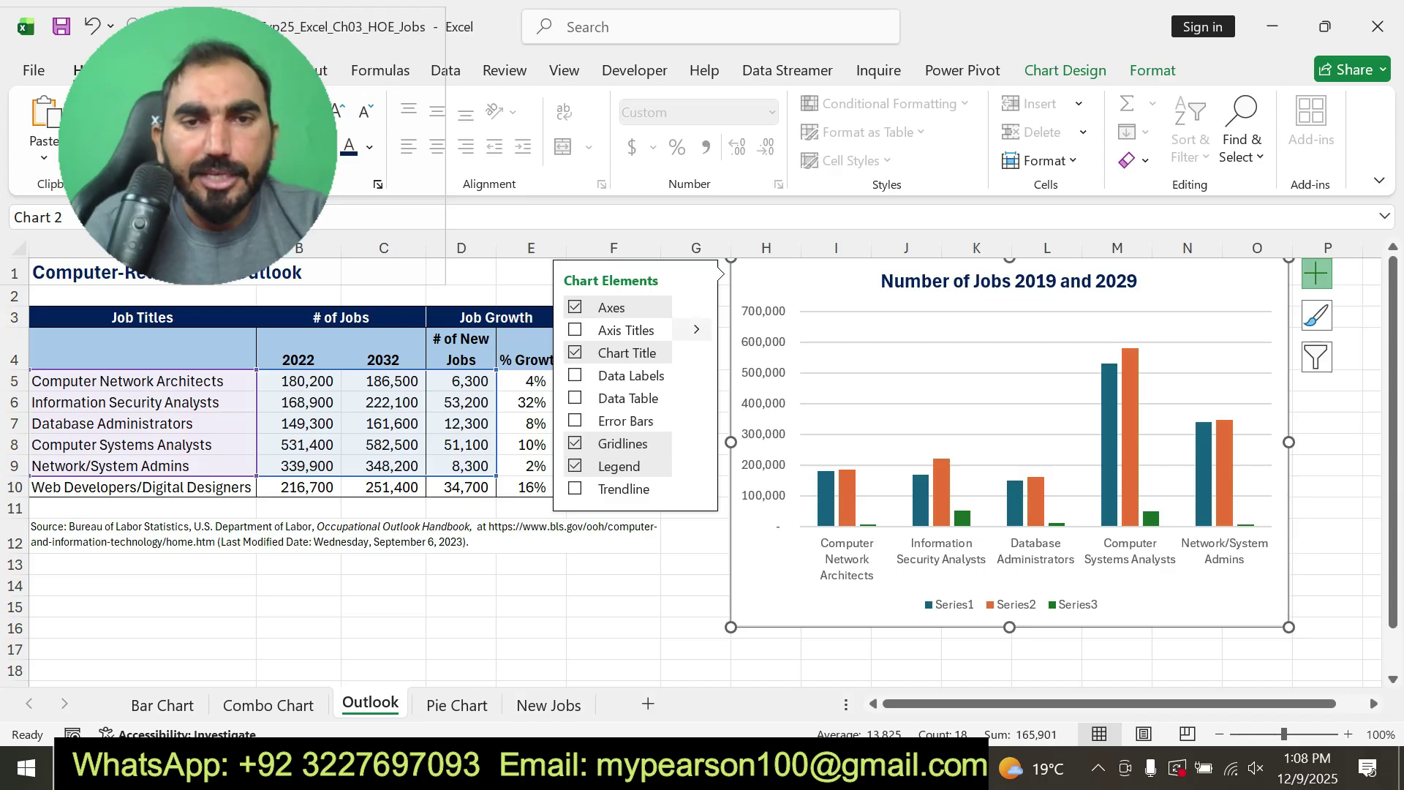
pyautogui.click(696, 329)
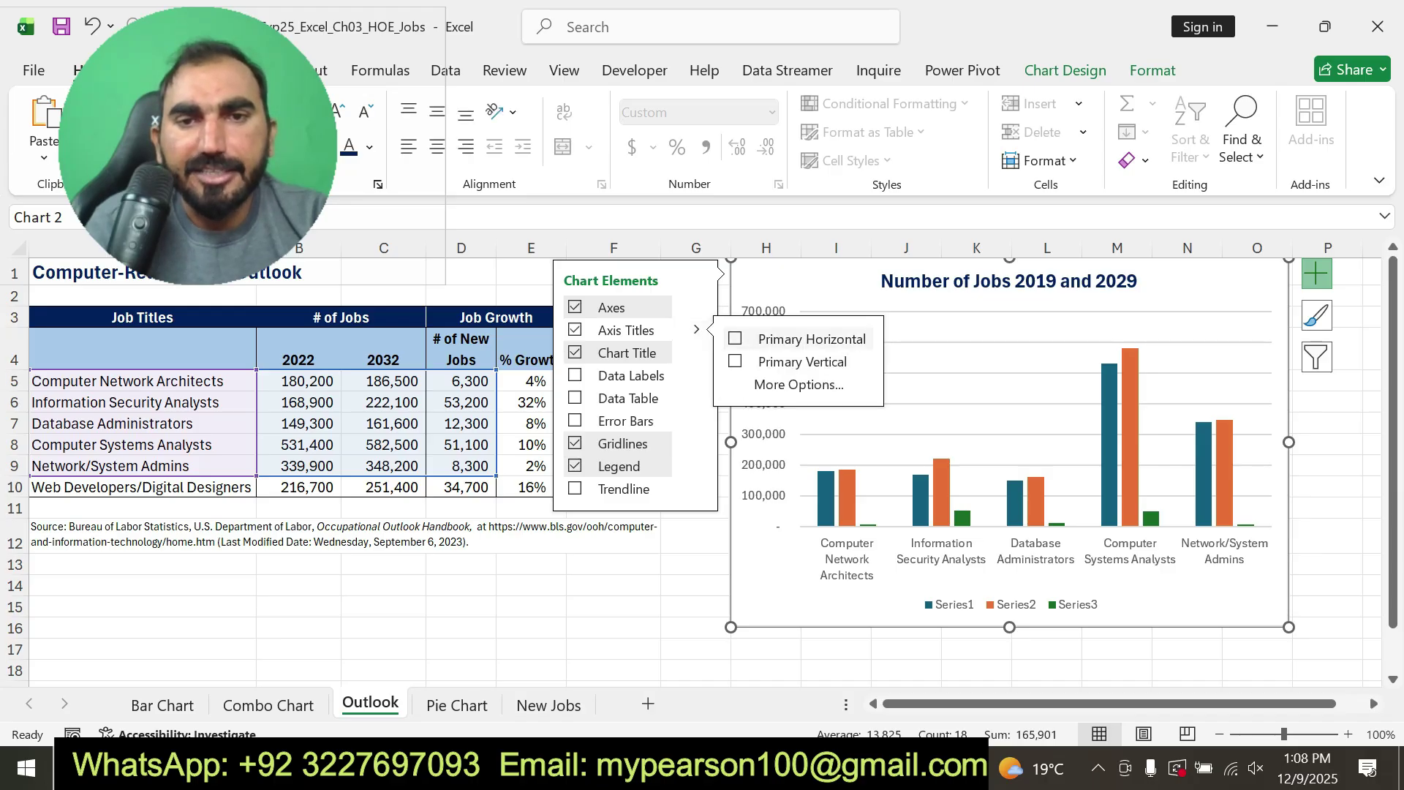
pyautogui.click(805, 339)
# Step: Copy "Job Titles" from step 7 of the Word instructions and return to the Excel workbook
pyautogui.click(945, 767)
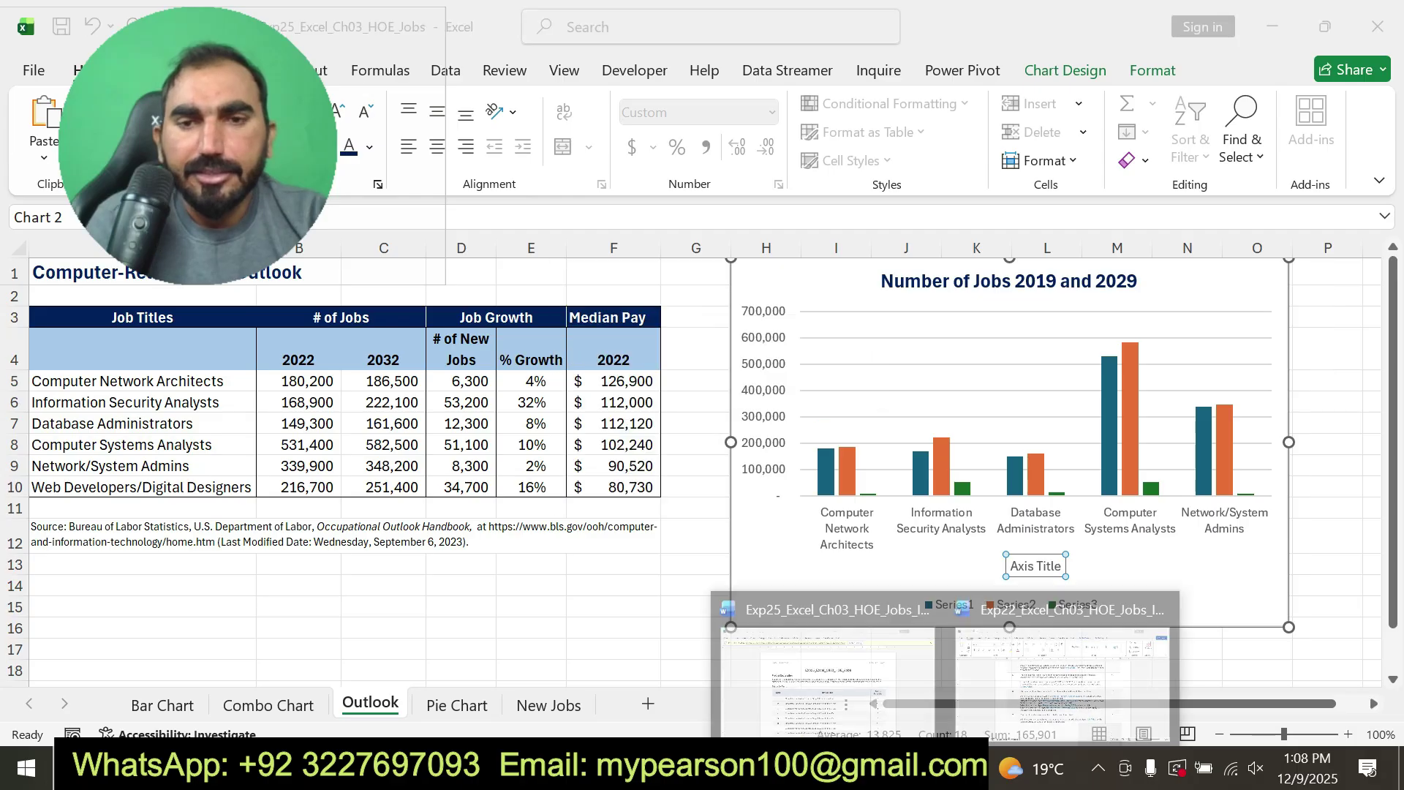
pyautogui.click(1064, 670)
pyautogui.click(864, 604)
pyautogui.moveTo(863, 603); pyautogui.dragTo(925, 603)
pyautogui.hotkey('ctrl', 'c')
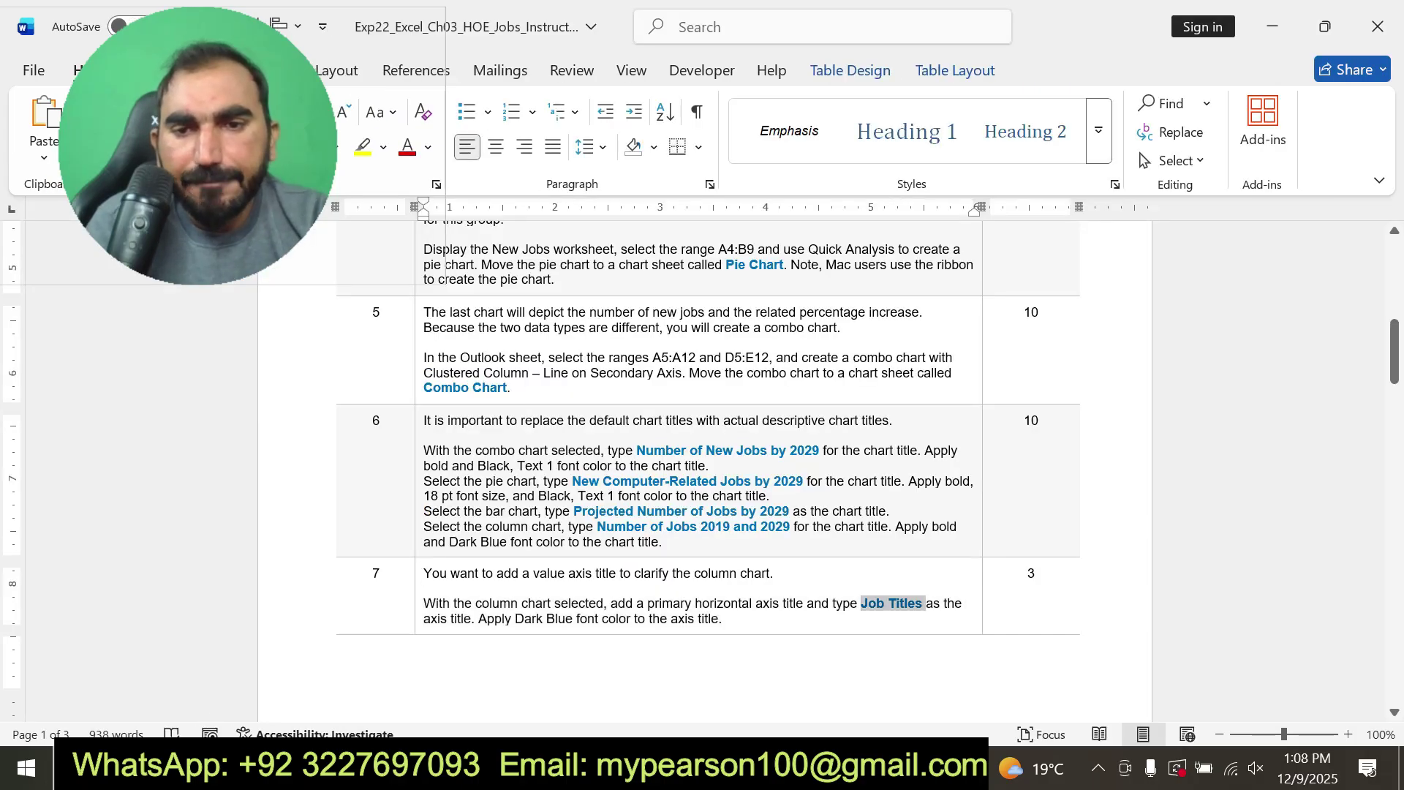
pyautogui.hotkey('alt', 'Tab')
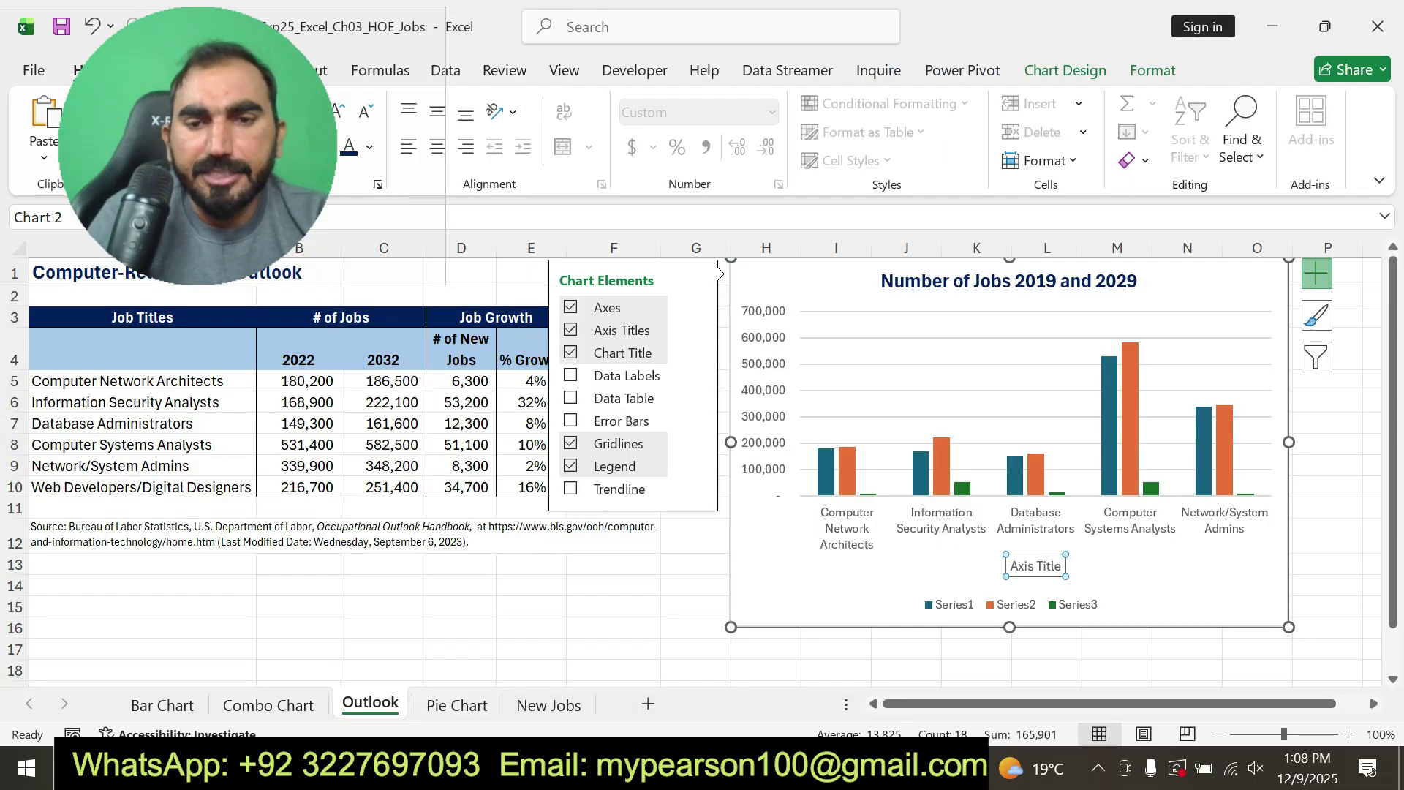
# Step: Set the column chart's horizontal axis title to the copied text "Job Titles"
pyautogui.moveTo(197, 146); pyautogui.dragTo(1113, 144)
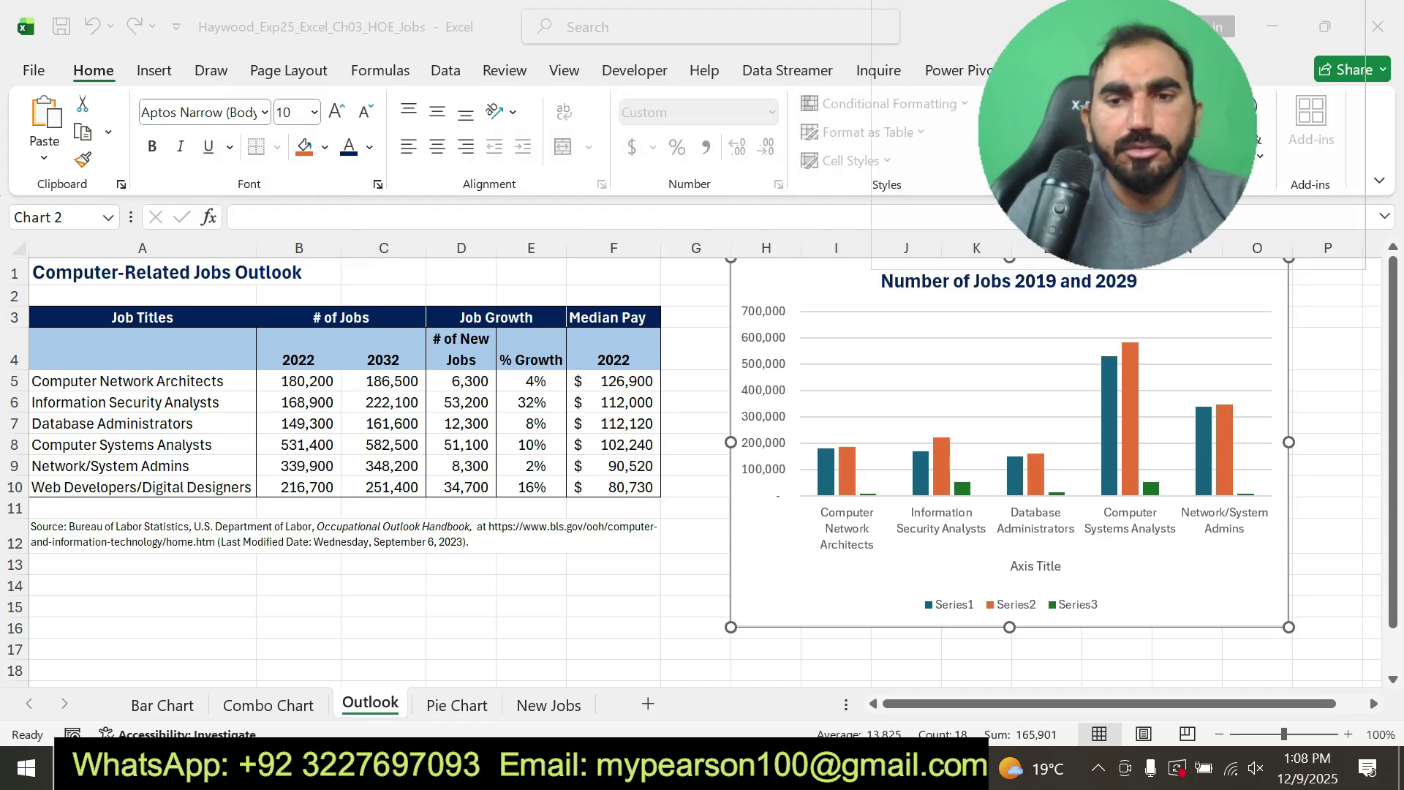
pyautogui.click(1039, 566)
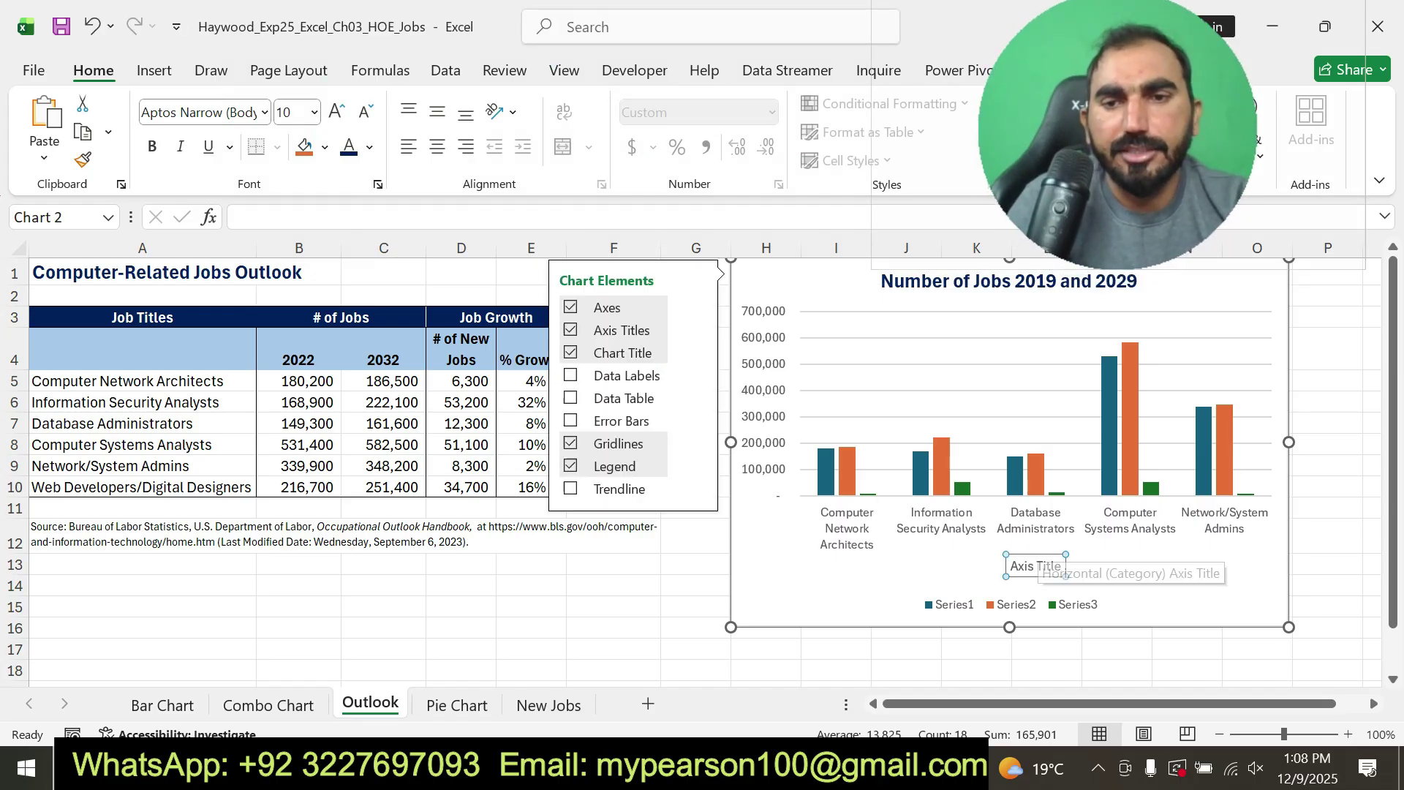
pyautogui.click(239, 217)
pyautogui.hotkey('ctrl', 'v')
pyautogui.press('Return')
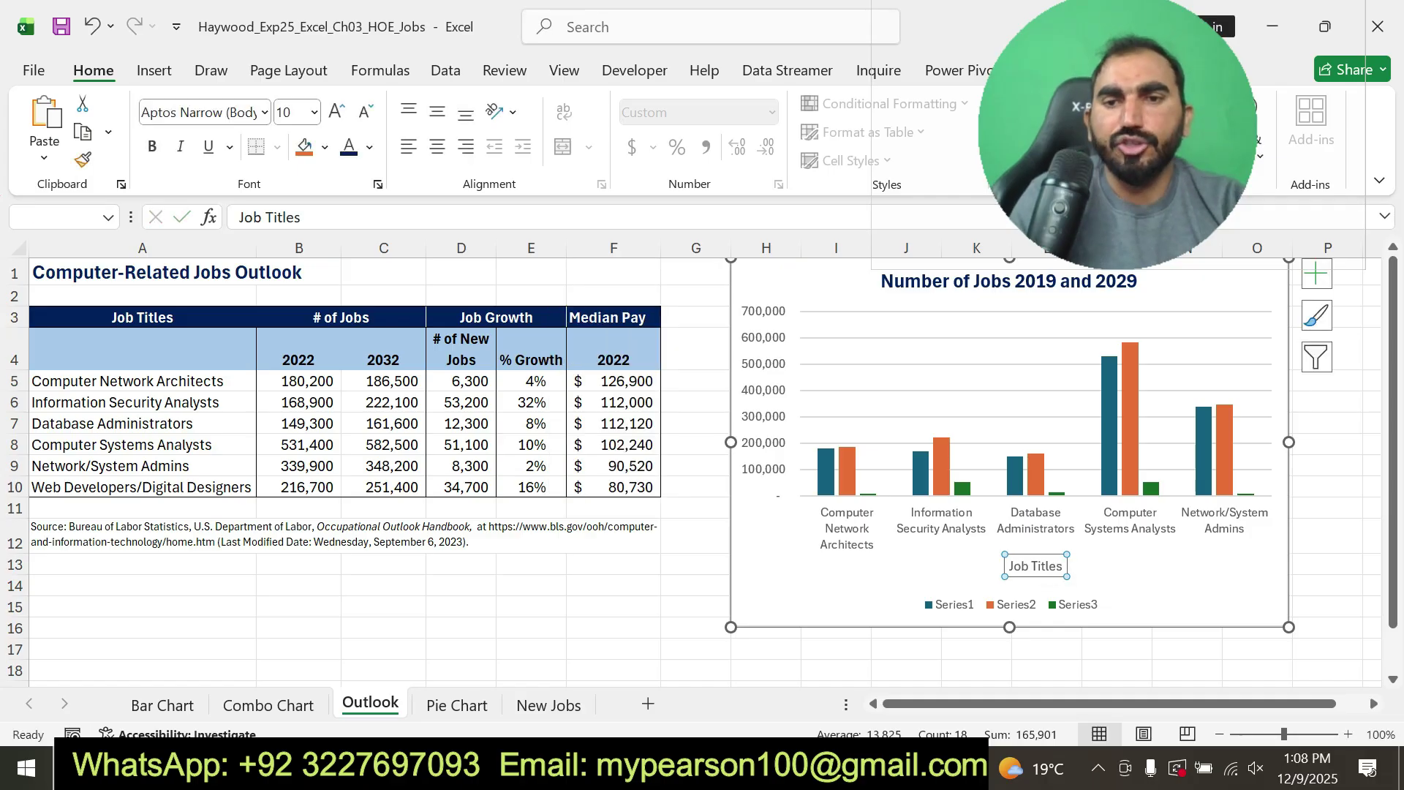
# Step: Check the axis title formatting in step 7 of the Word instructions, and apply Dark Blue font color to the Job Titles axis title in Excel
pyautogui.click(944, 767)
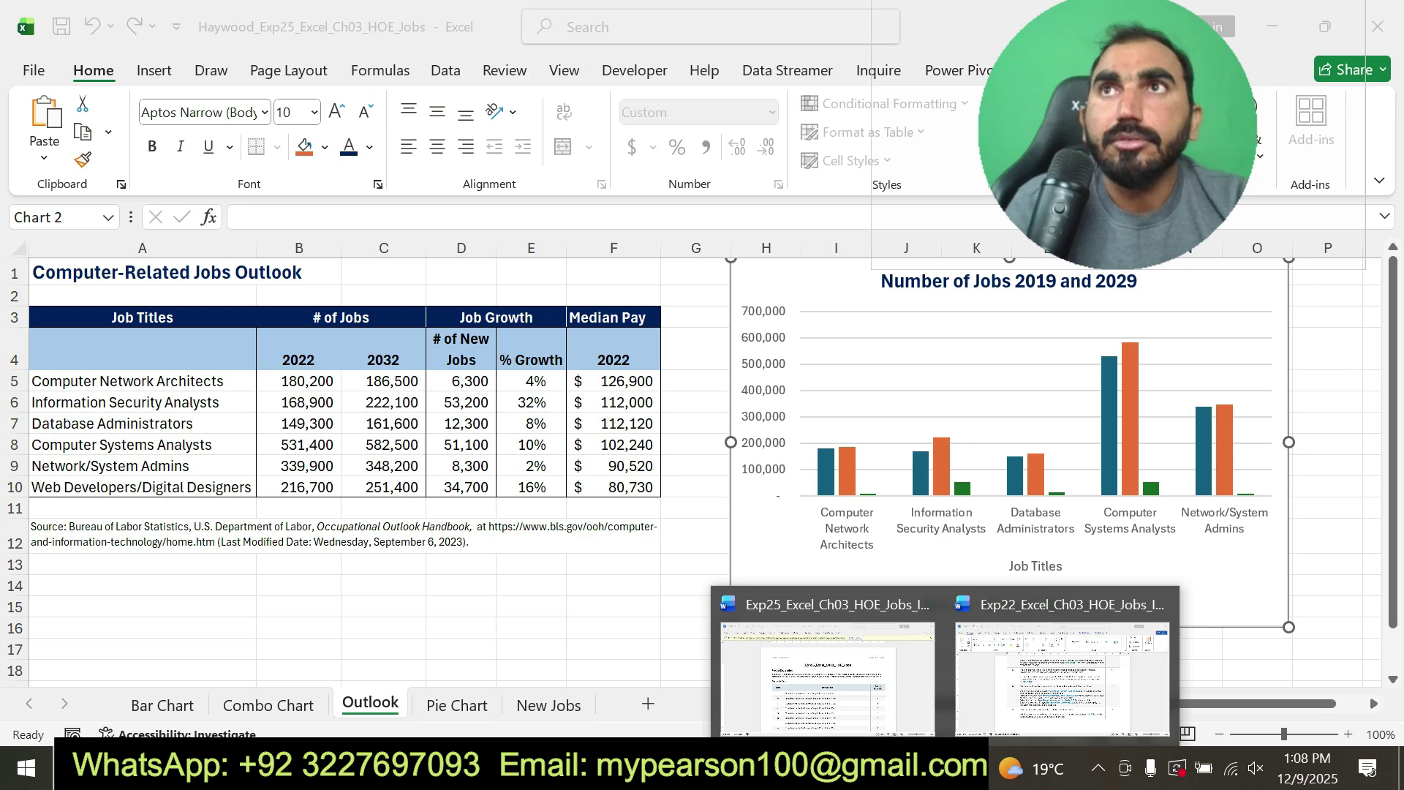
pyautogui.click(1062, 673)
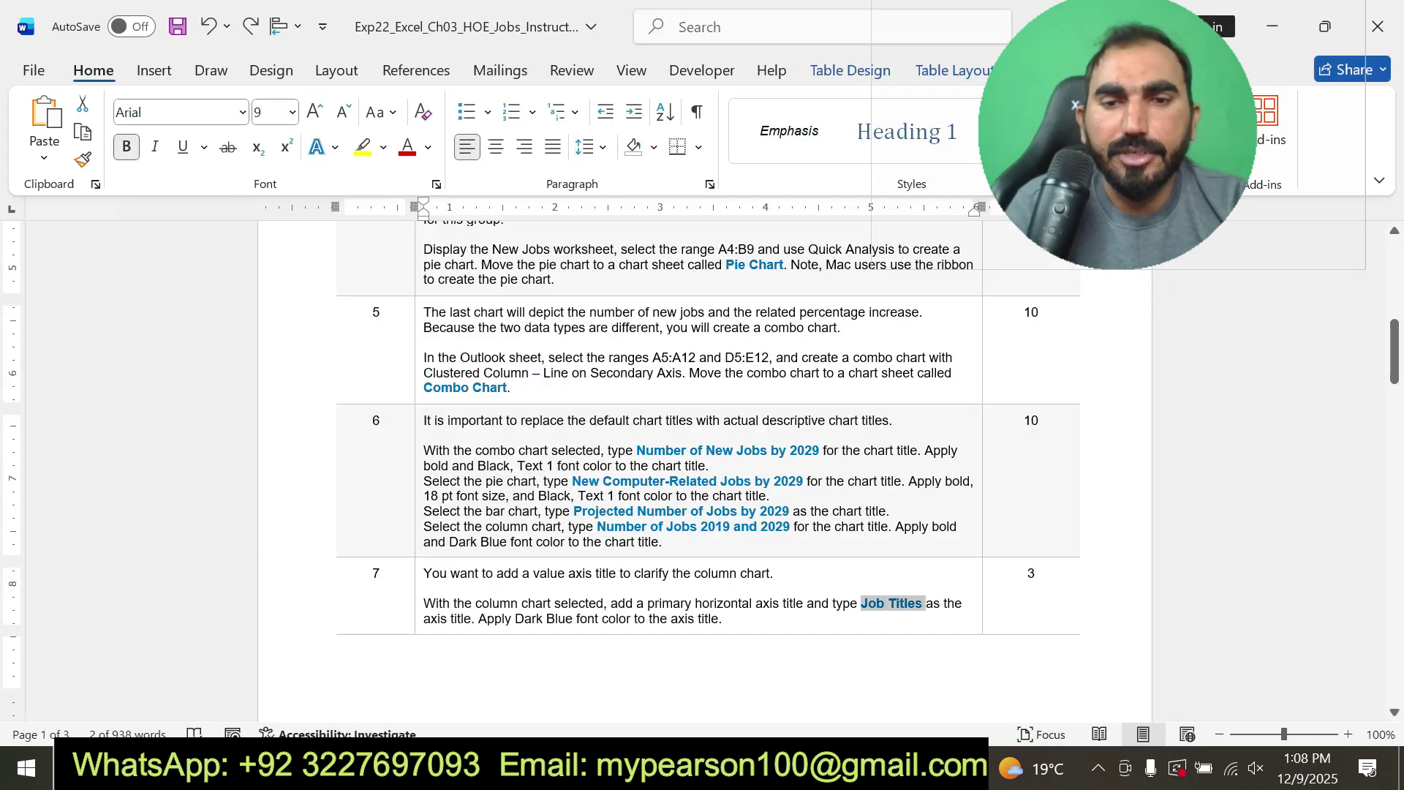
pyautogui.moveTo(1394, 351); pyautogui.dragTo(1394, 365)
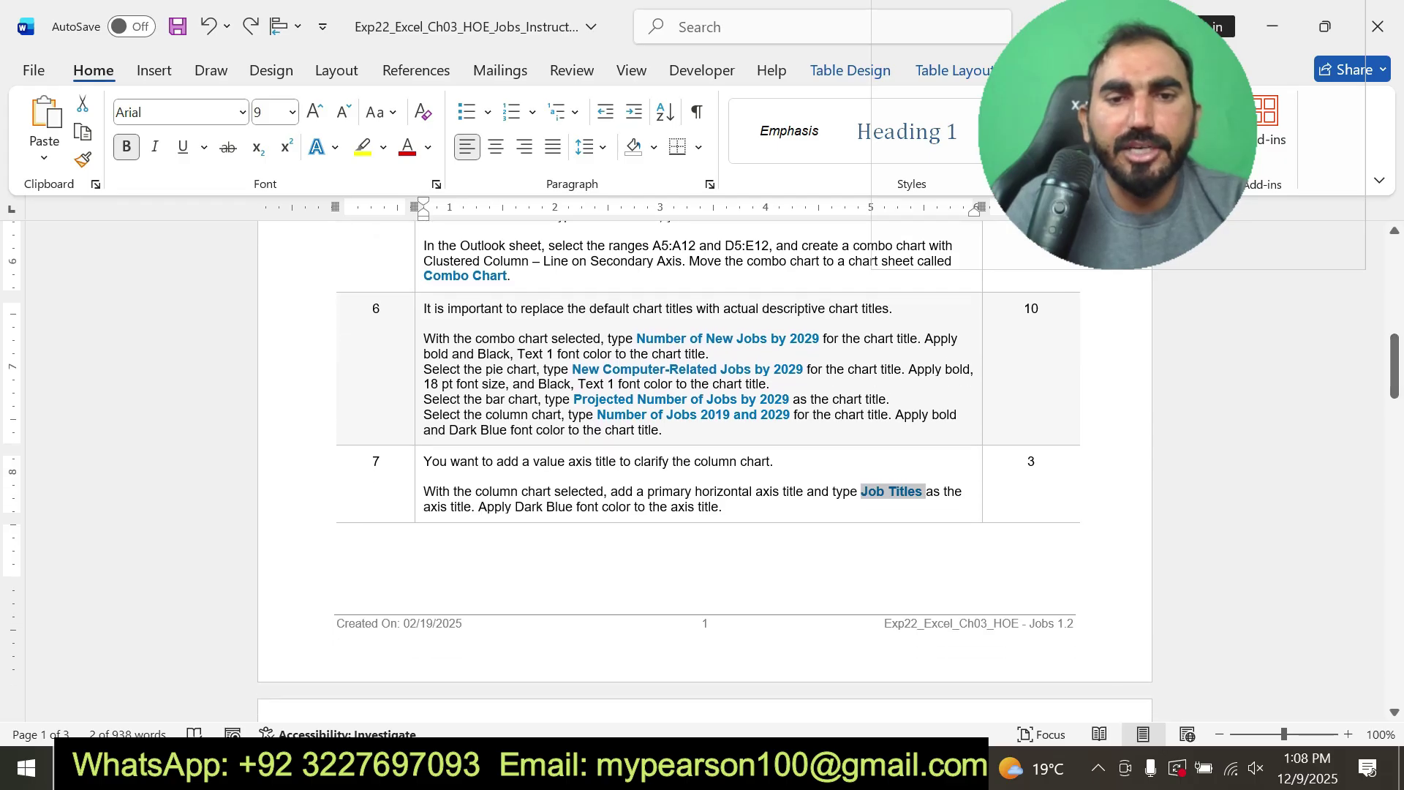
pyautogui.hotkey('alt', 'Tab')
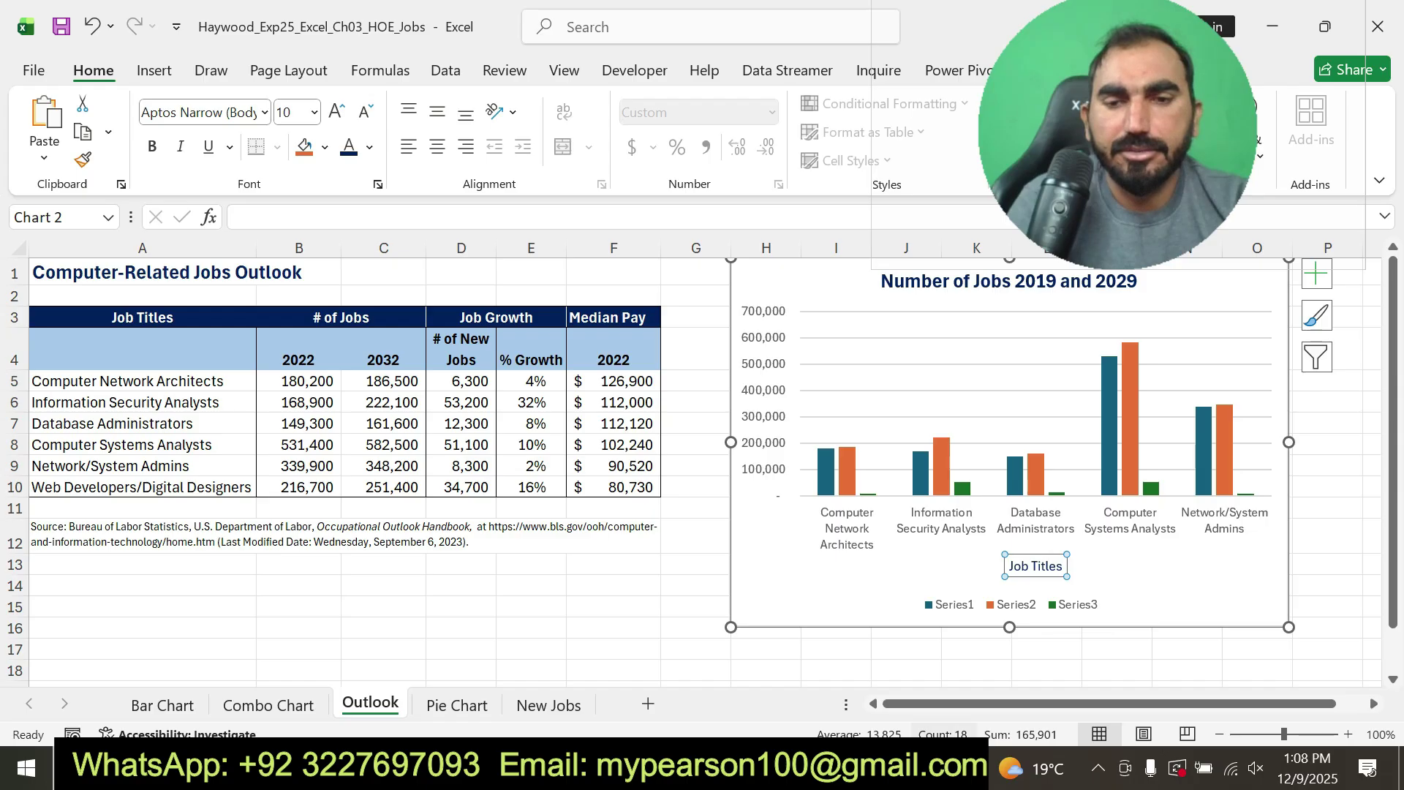
# Step: Switch to the Word instructions, highlight step 8 in yellow and select its maximum bound value 1800000
pyautogui.click(945, 766)
pyautogui.click(1064, 666)
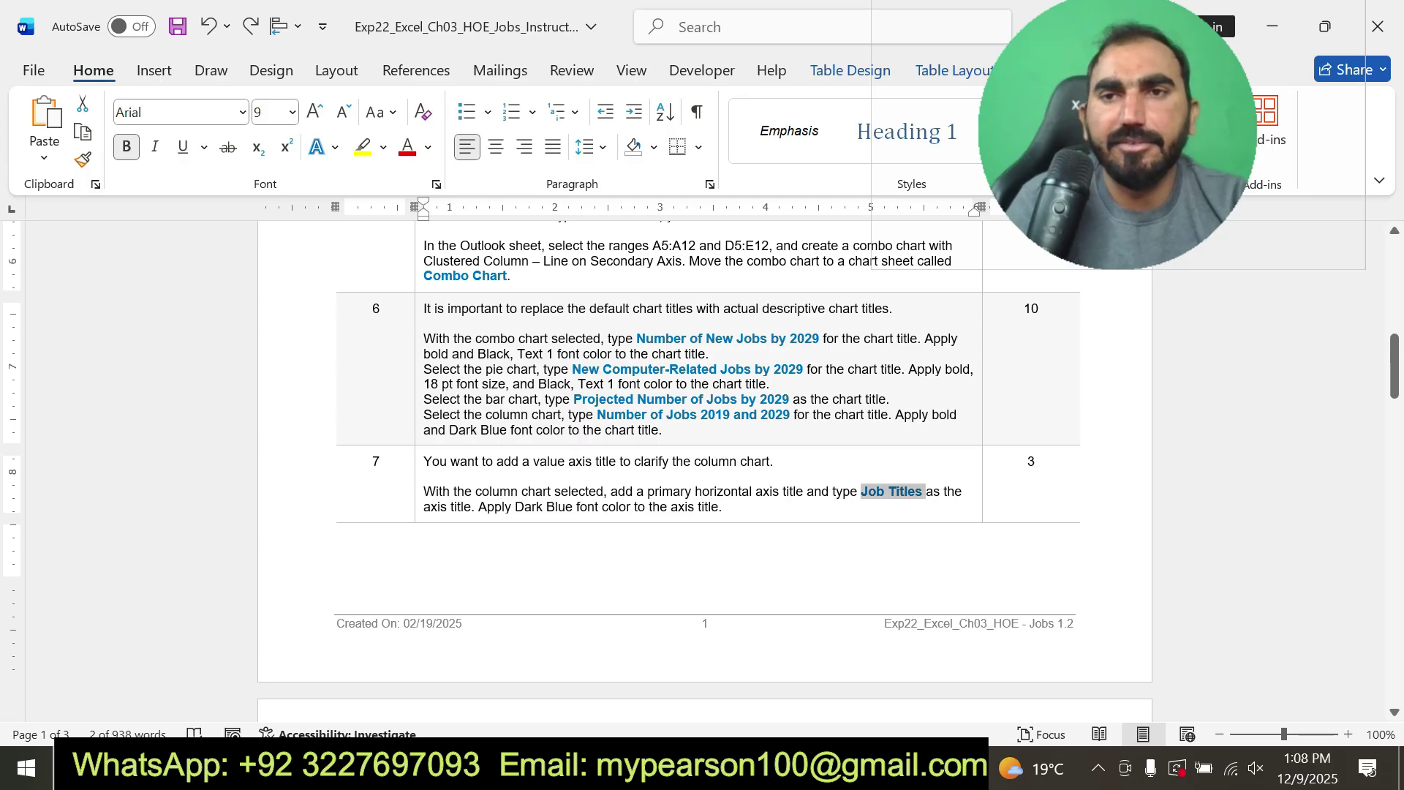
pyautogui.scroll(-6, 702, 468)
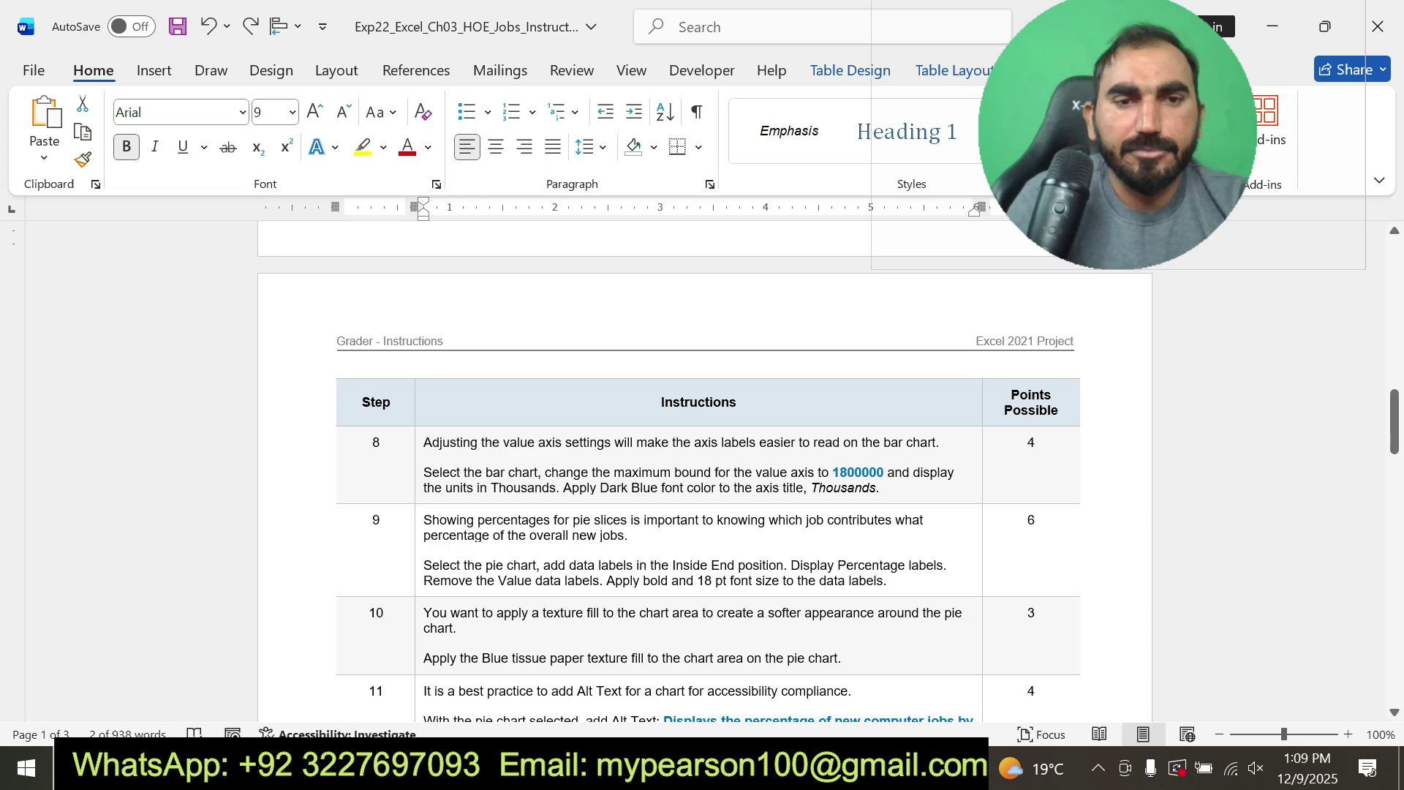
pyautogui.moveTo(423, 442); pyautogui.dragTo(880, 488)
pyautogui.click(991, 455)
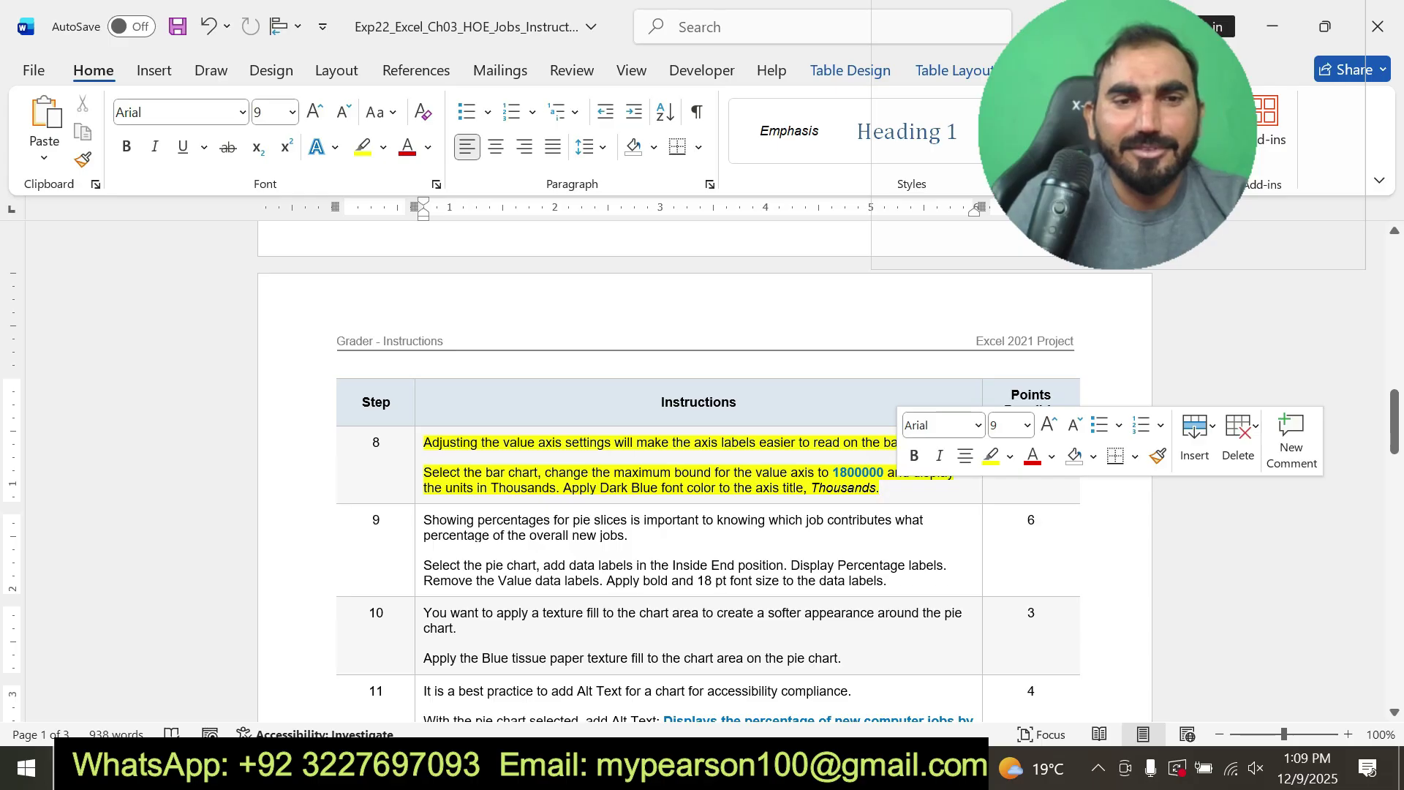
pyautogui.moveTo(424, 472); pyautogui.dragTo(876, 488)
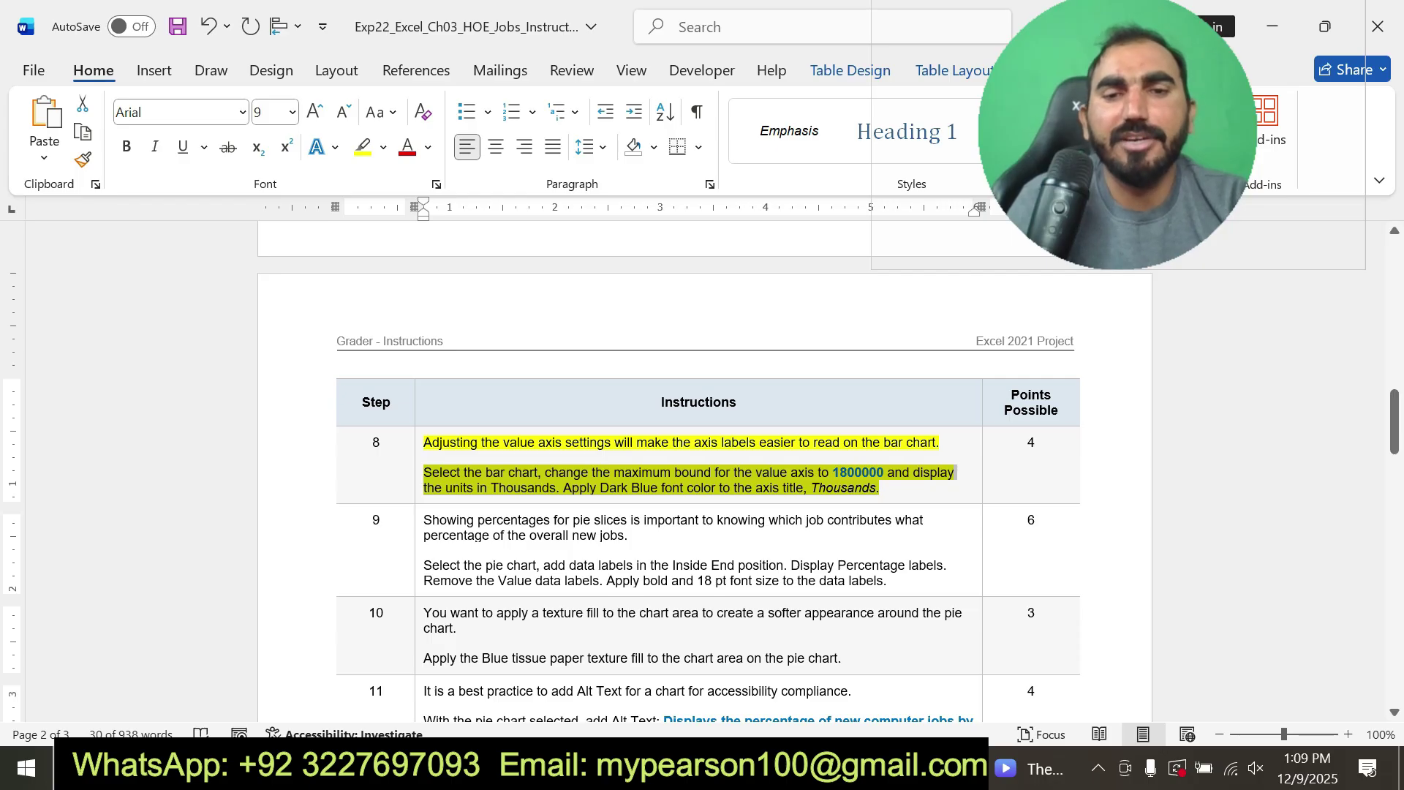
pyautogui.click(844, 472)
pyautogui.moveTo(832, 472); pyautogui.dragTo(883, 473)
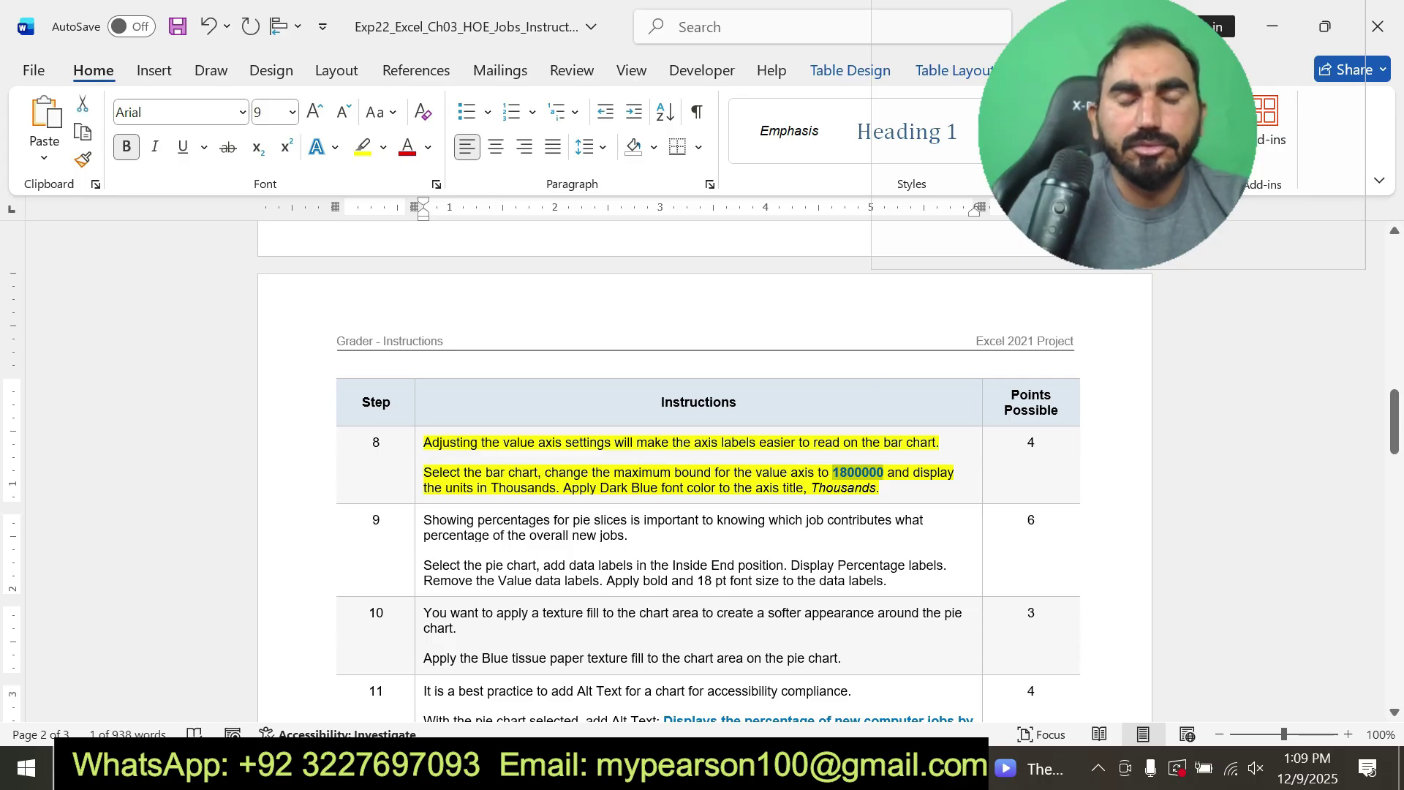
# Step: Switch to Excel and set the maximum bound of the value axis on the Bar Chart sheet to 1800000
pyautogui.hotkey('alt', 'Tab')
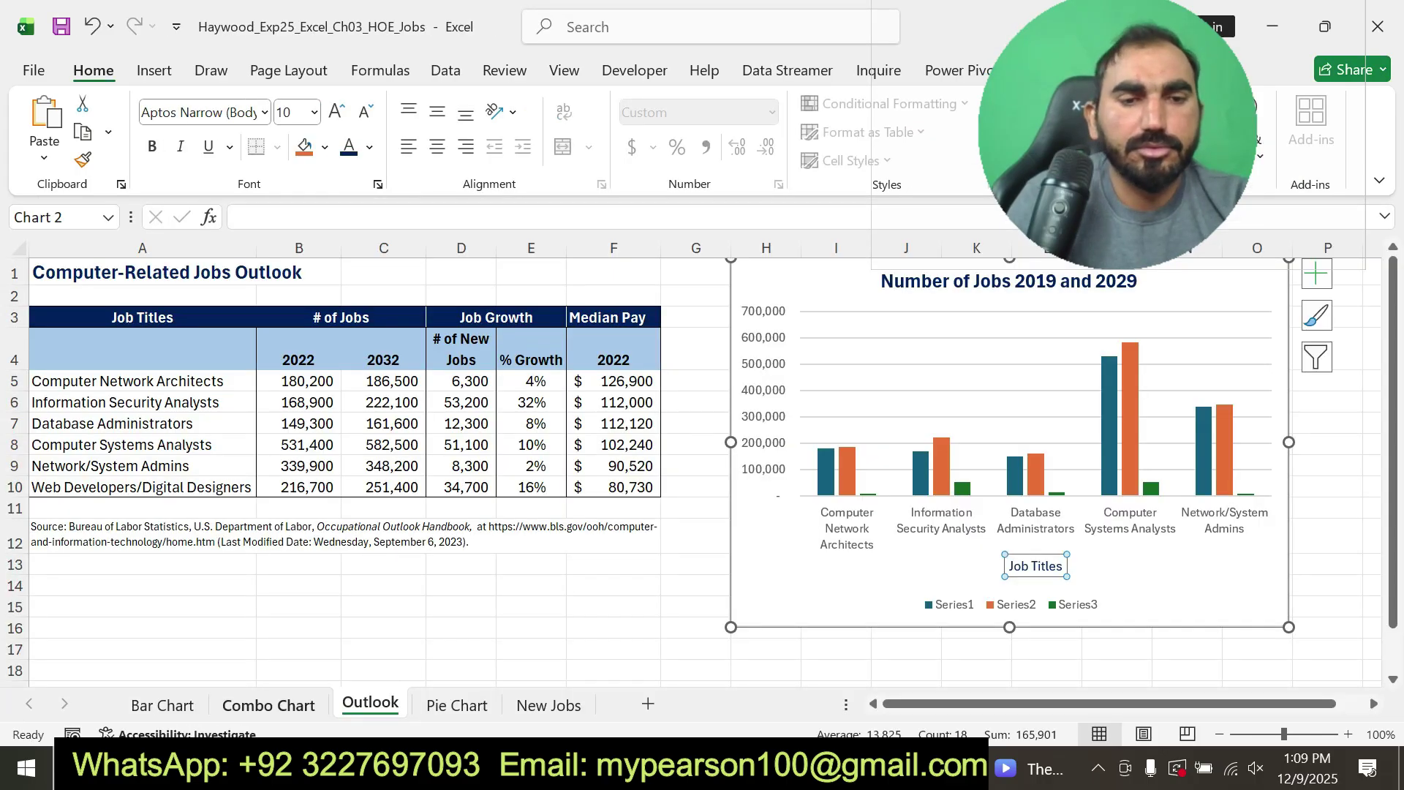
pyautogui.click(162, 704)
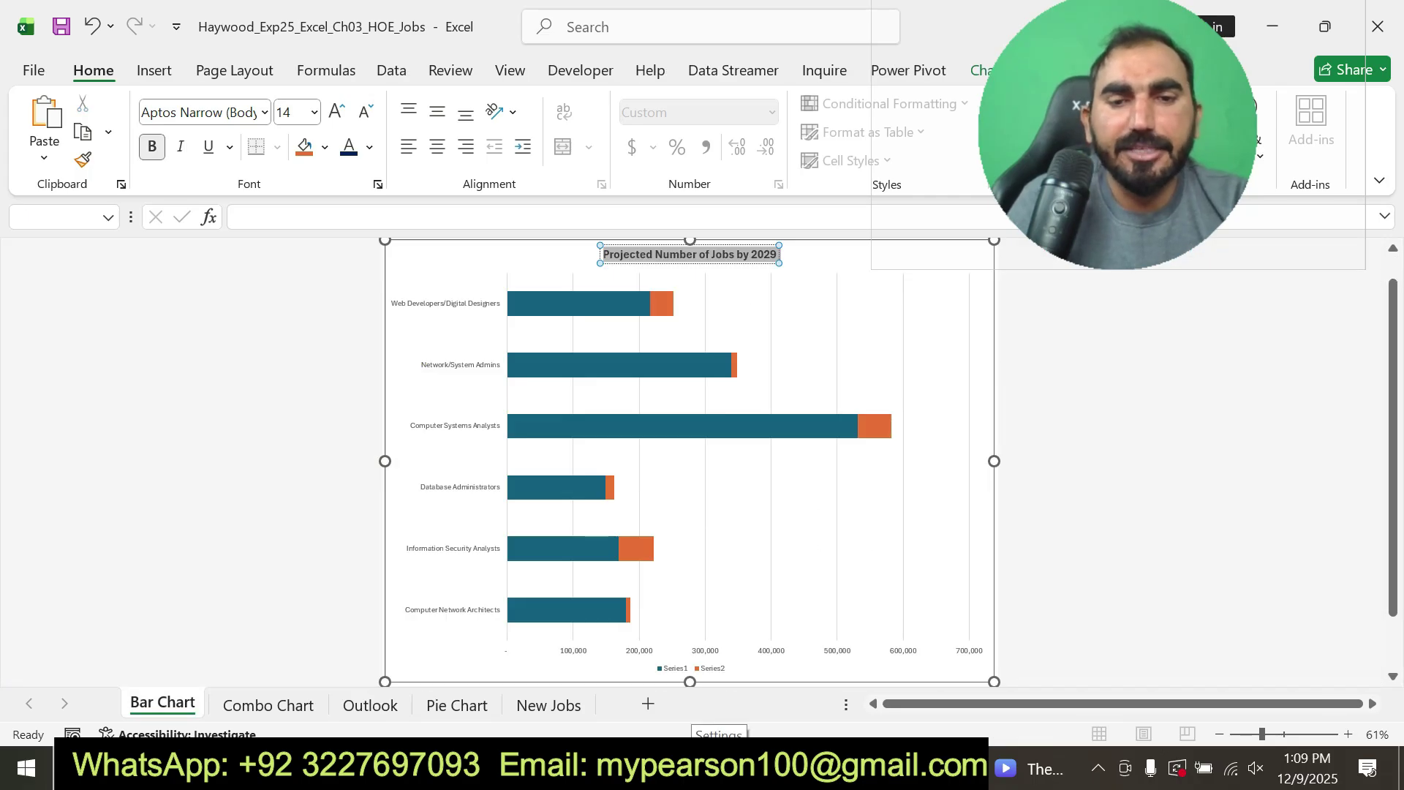
pyautogui.rightClick(700, 649)
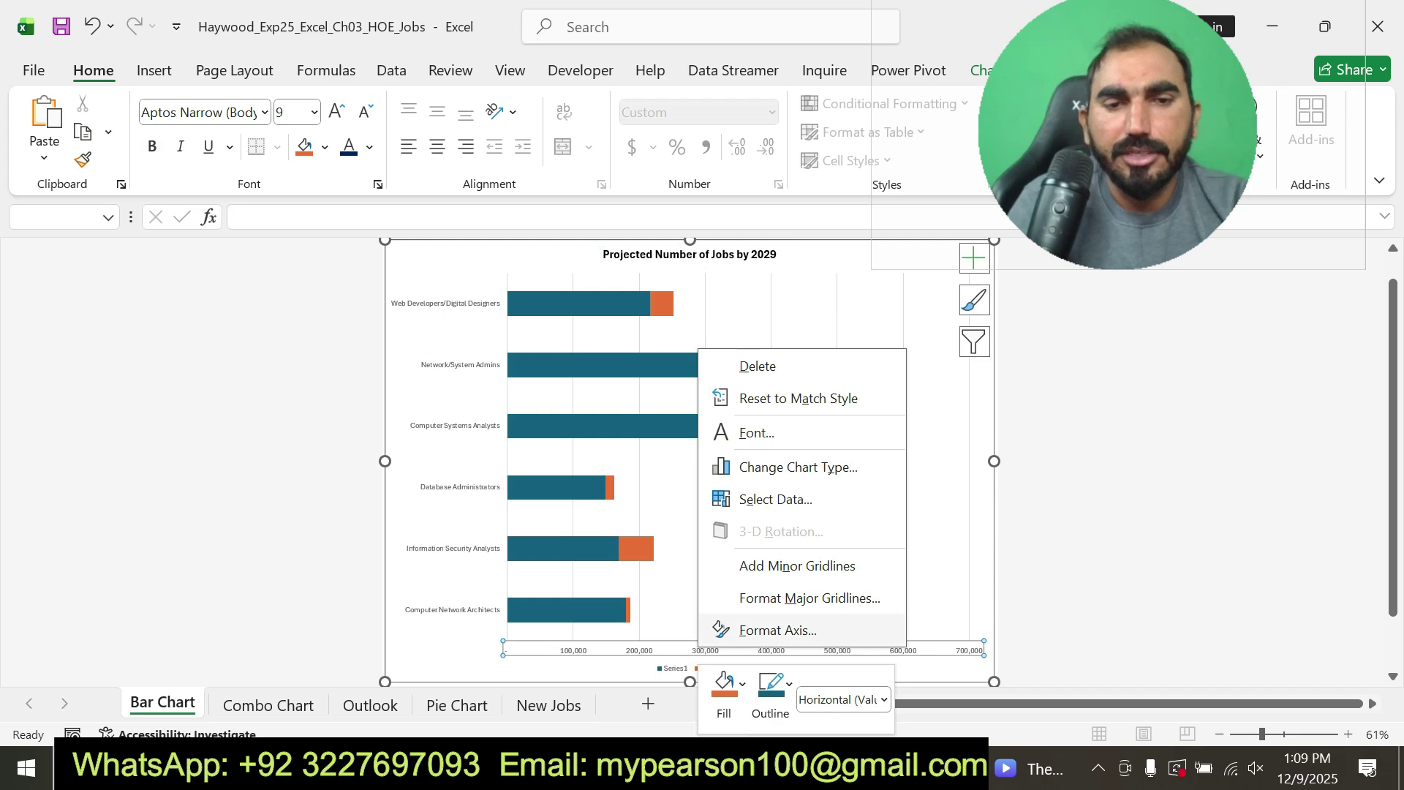
pyautogui.click(775, 629)
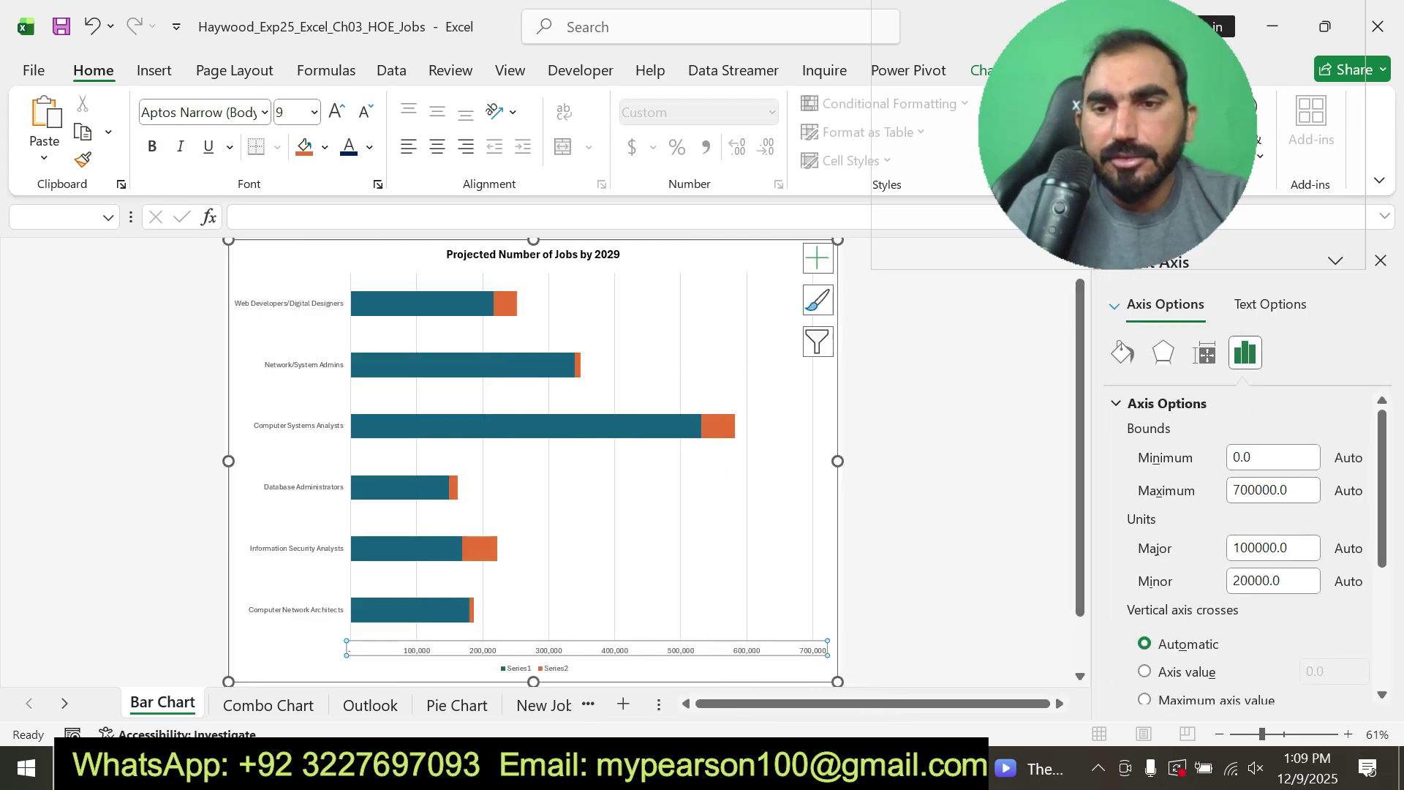
pyautogui.moveTo(1288, 490); pyautogui.dragTo(1231, 489)
pyautogui.press('BackSpace')
pyautogui.write('1800000')
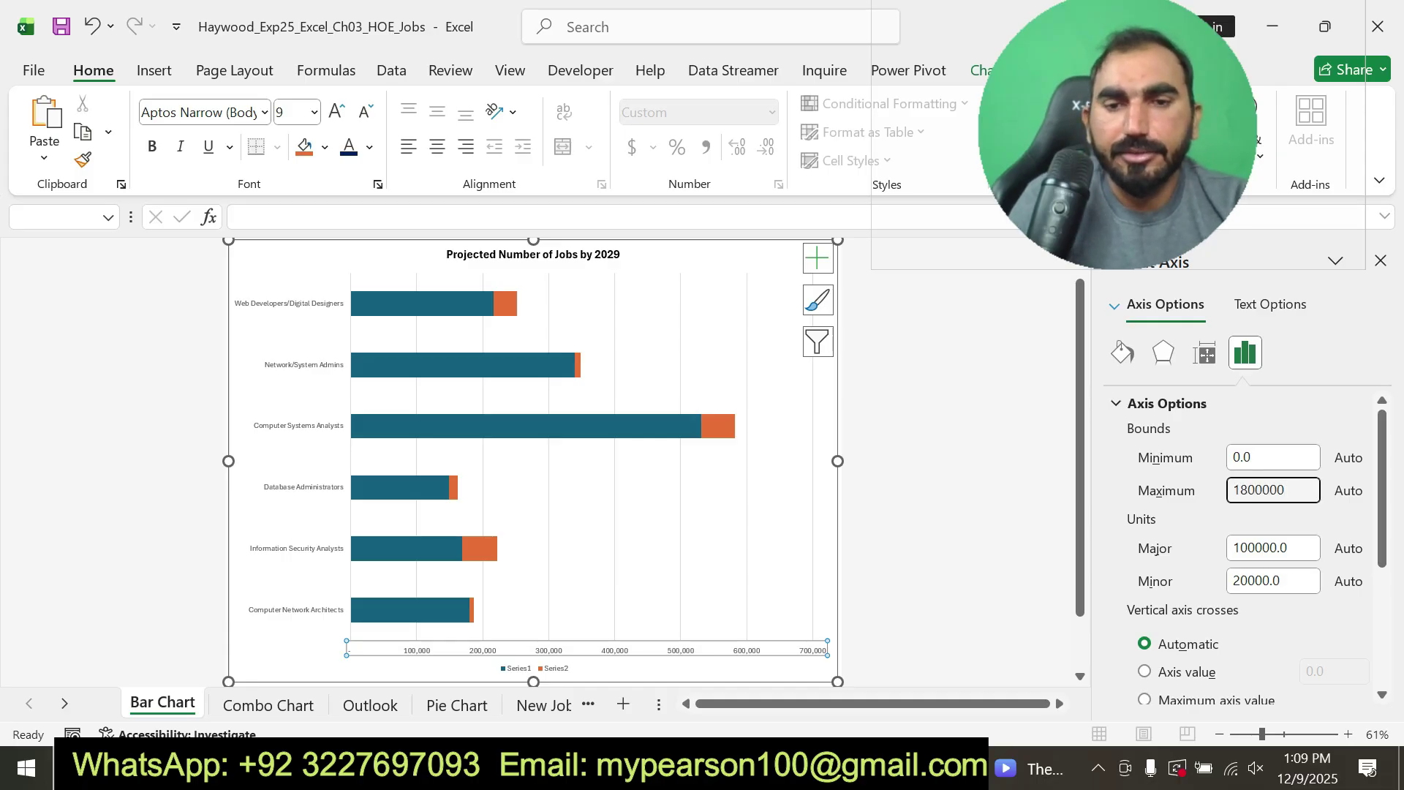
pyautogui.press('Return')
# Step: Check the display units instruction in Word, and set the bar chart's value axis display units to Thousands in Excel
pyautogui.moveTo(945, 768)
pyautogui.click(1061, 676)
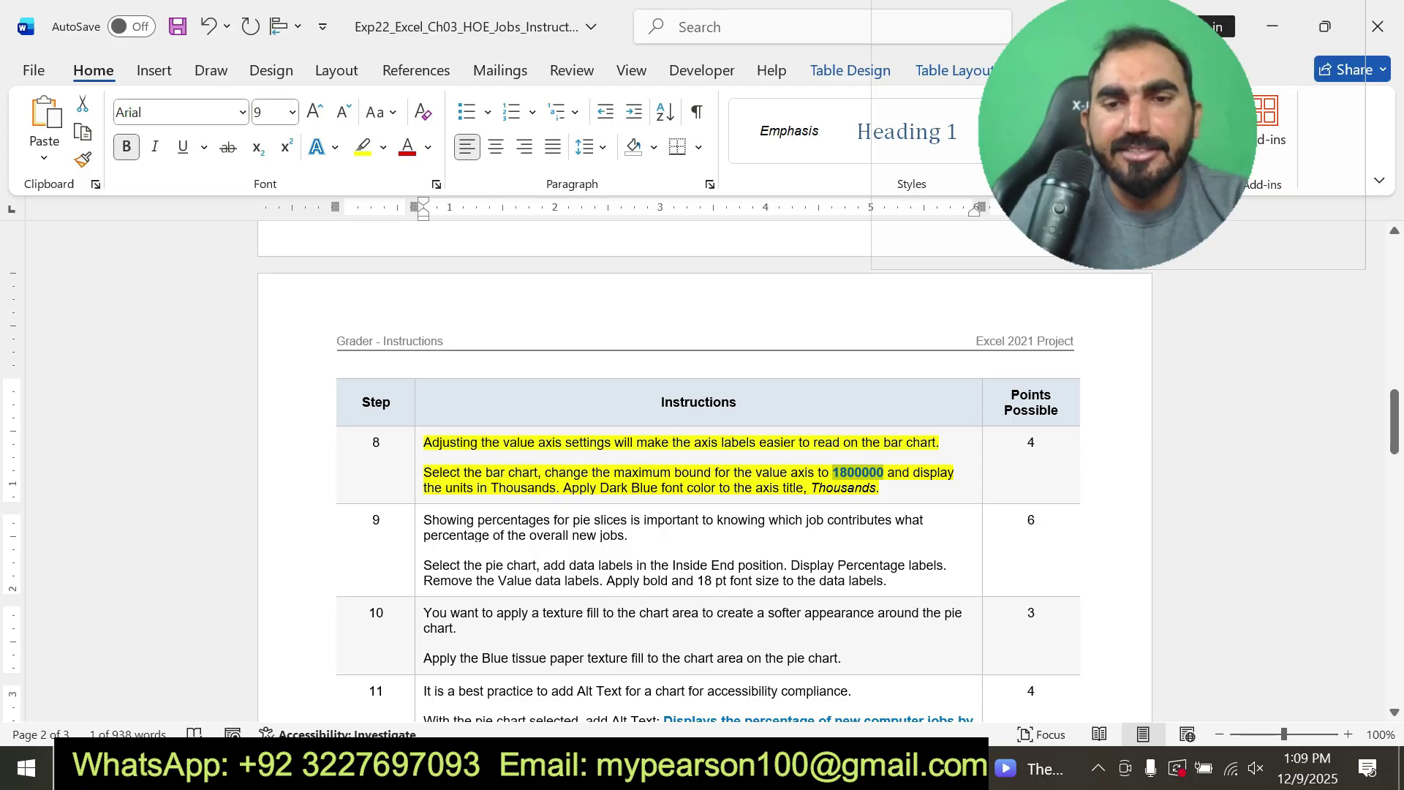
pyautogui.click(901, 768)
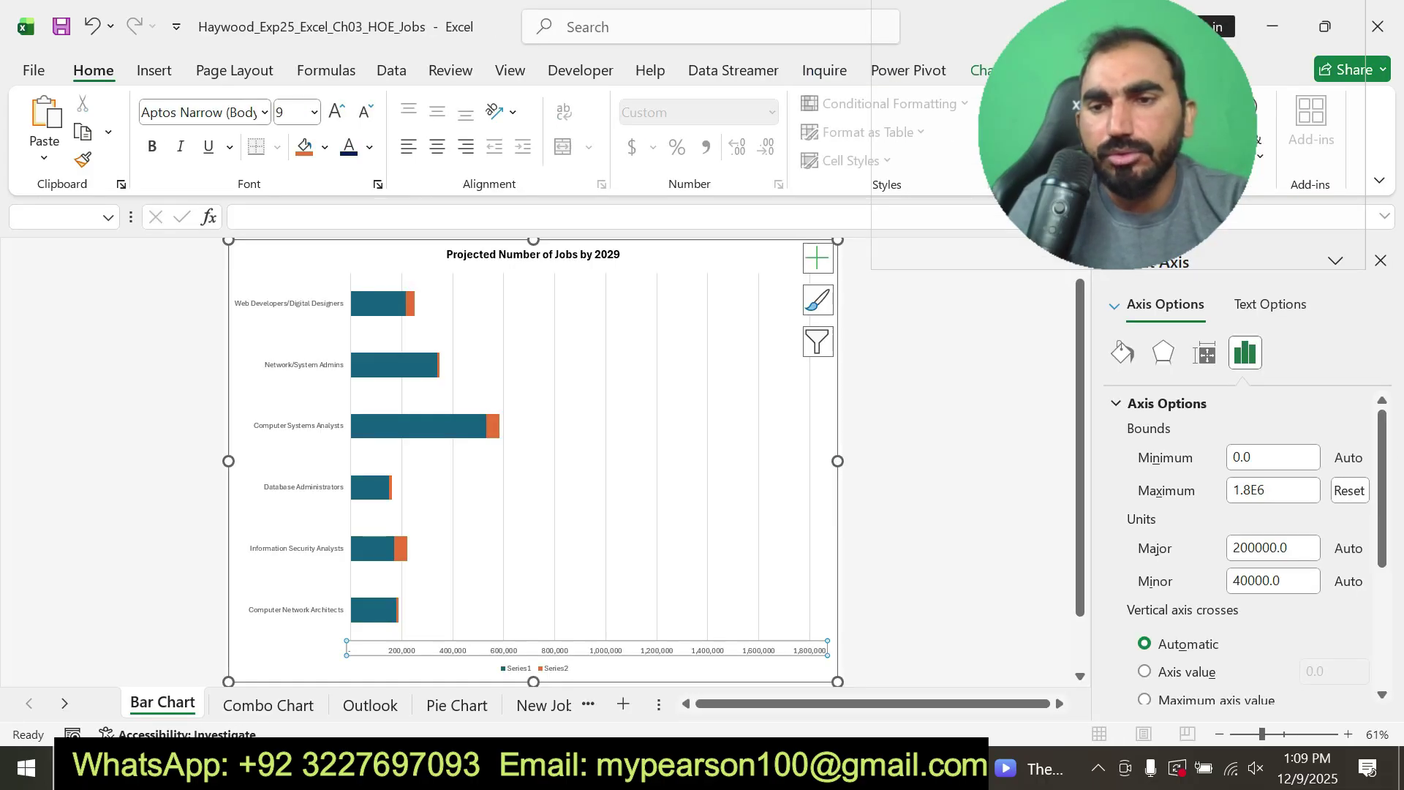
pyautogui.scroll(-3, 1256, 547)
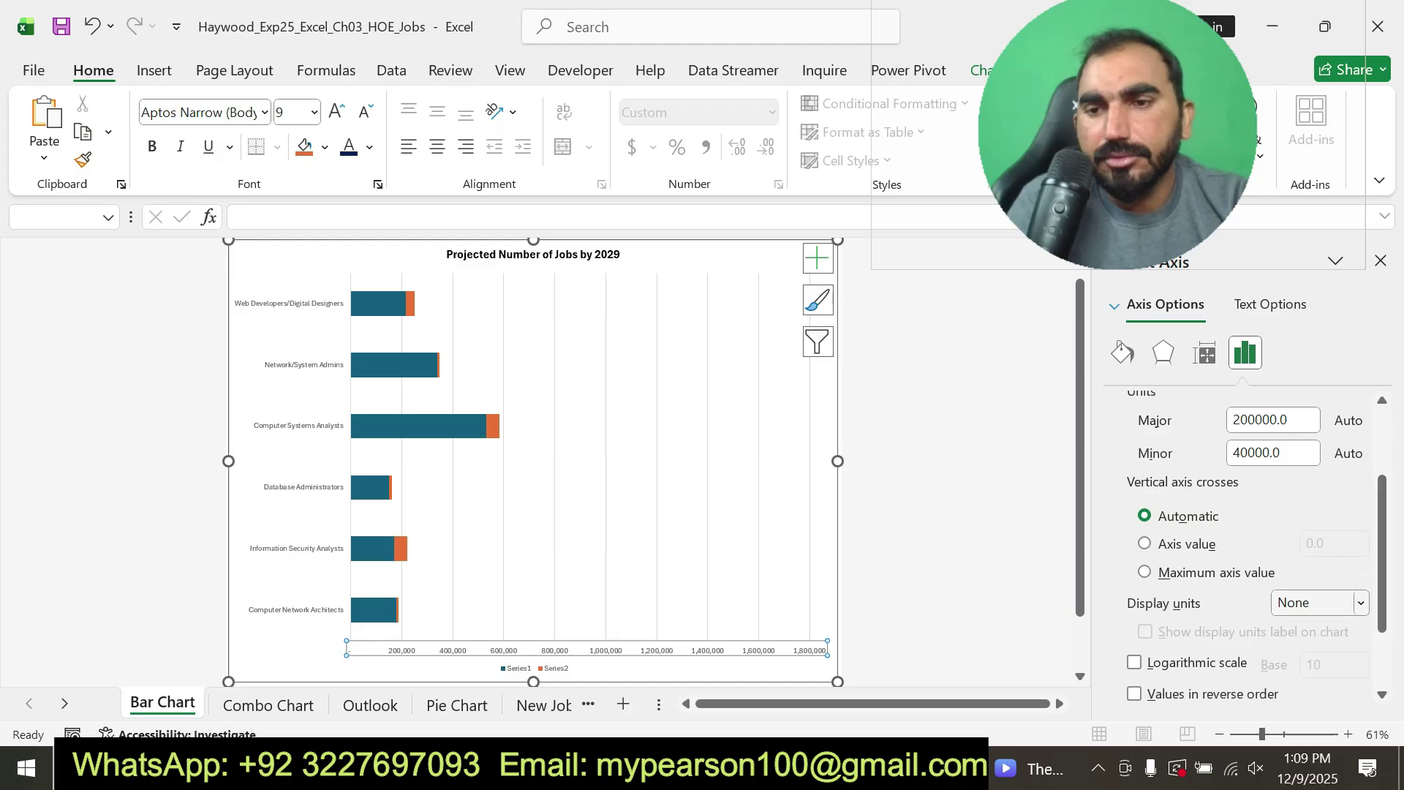
pyautogui.click(1359, 602)
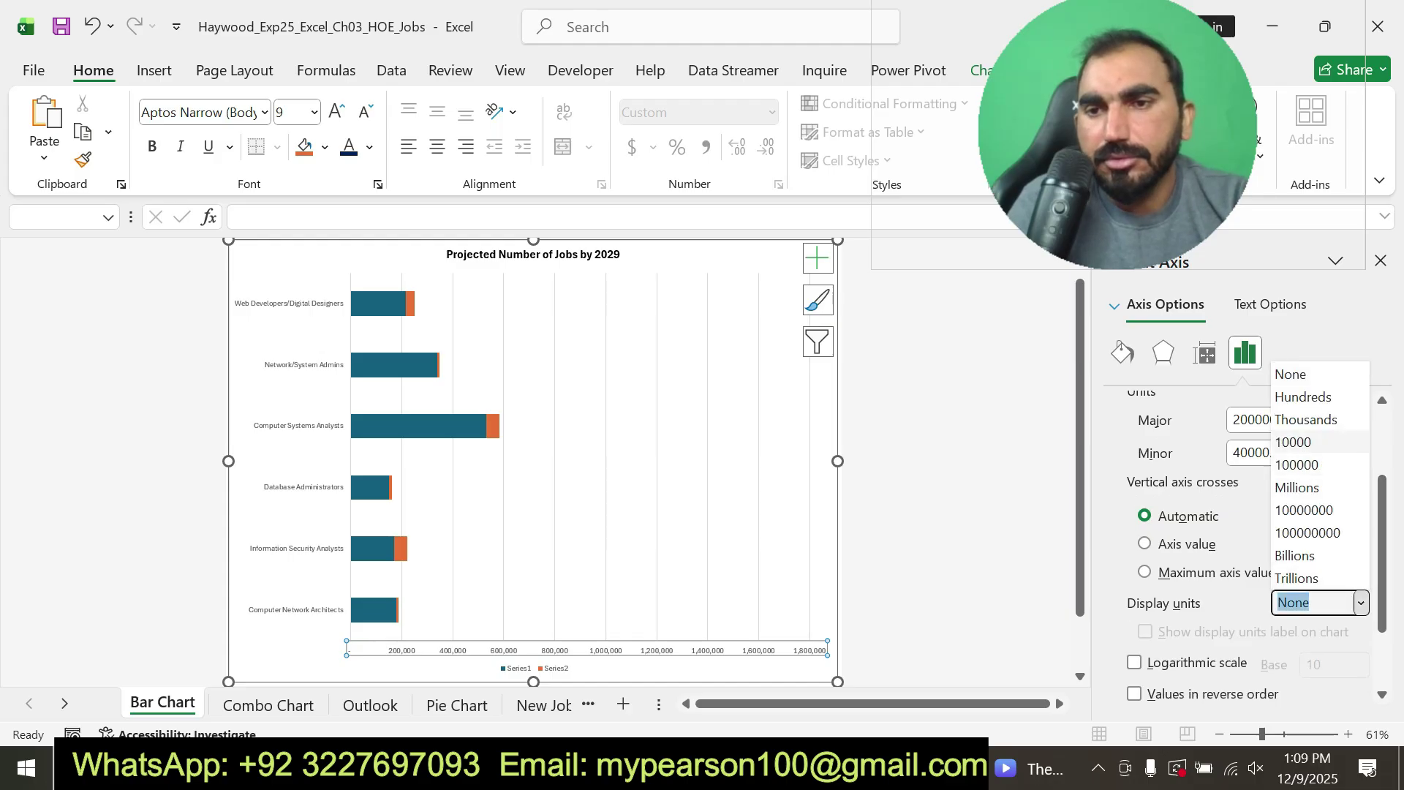
pyautogui.click(1306, 419)
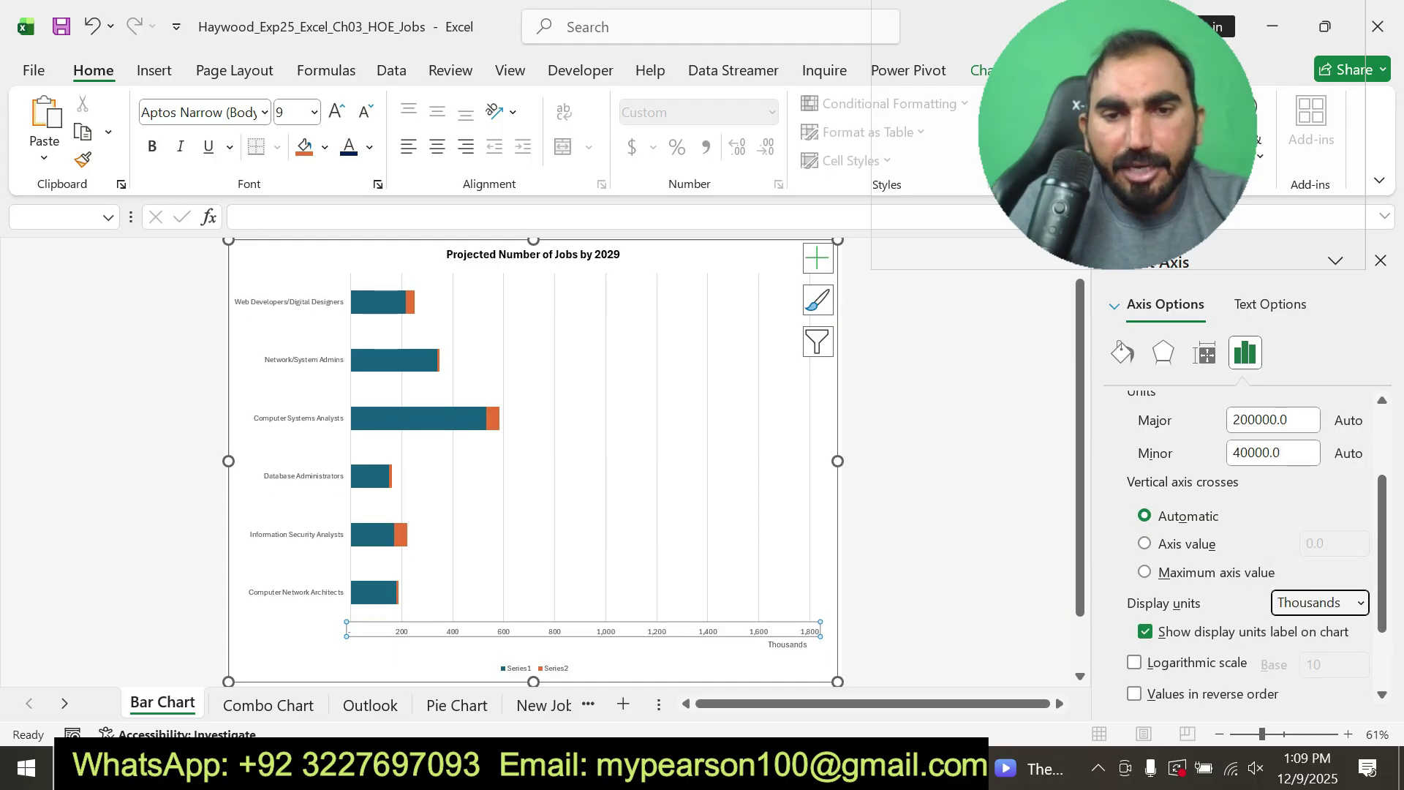
# Step: Apply Dark Blue font color to the Thousands label on the bar chart's value axis
pyautogui.click(787, 644)
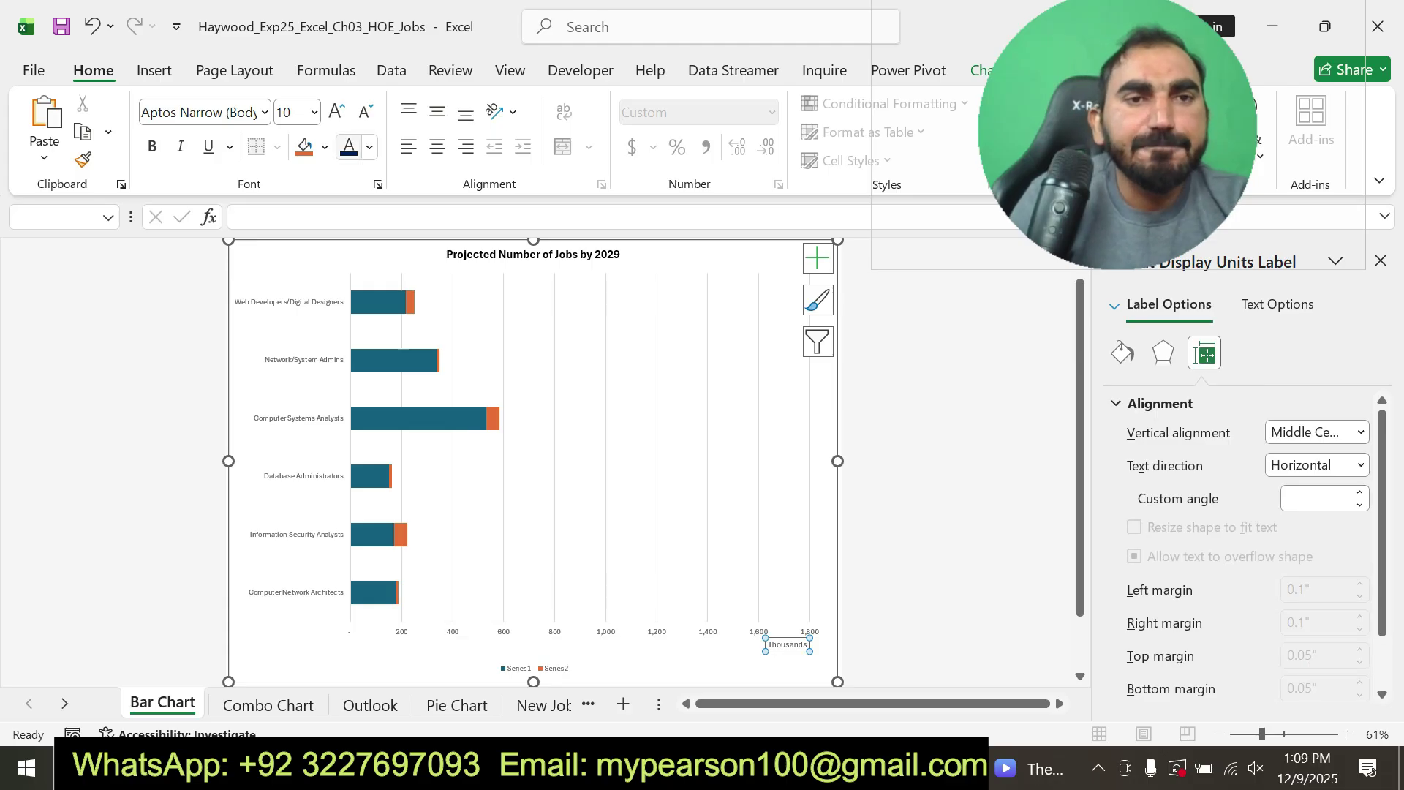
pyautogui.click(369, 147)
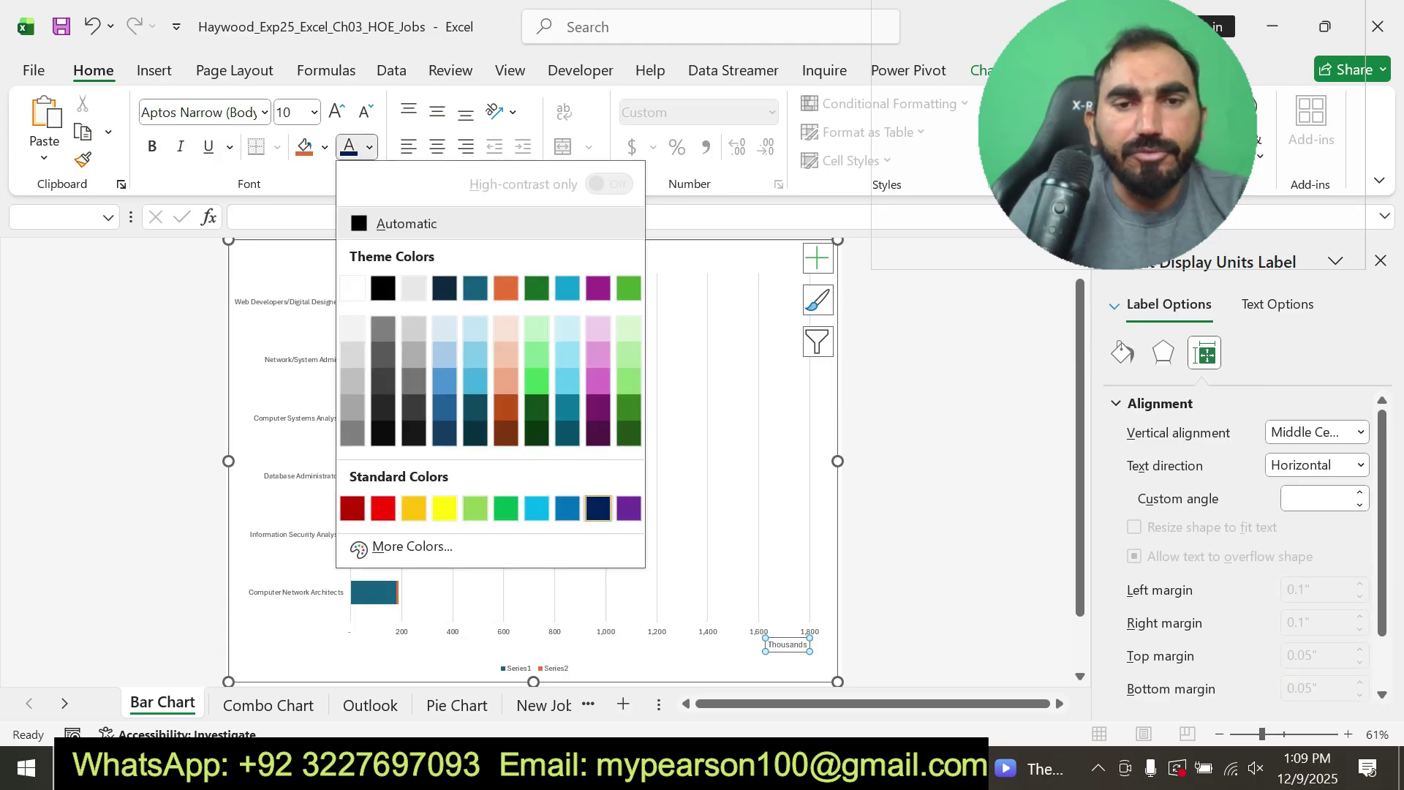
pyautogui.click(597, 508)
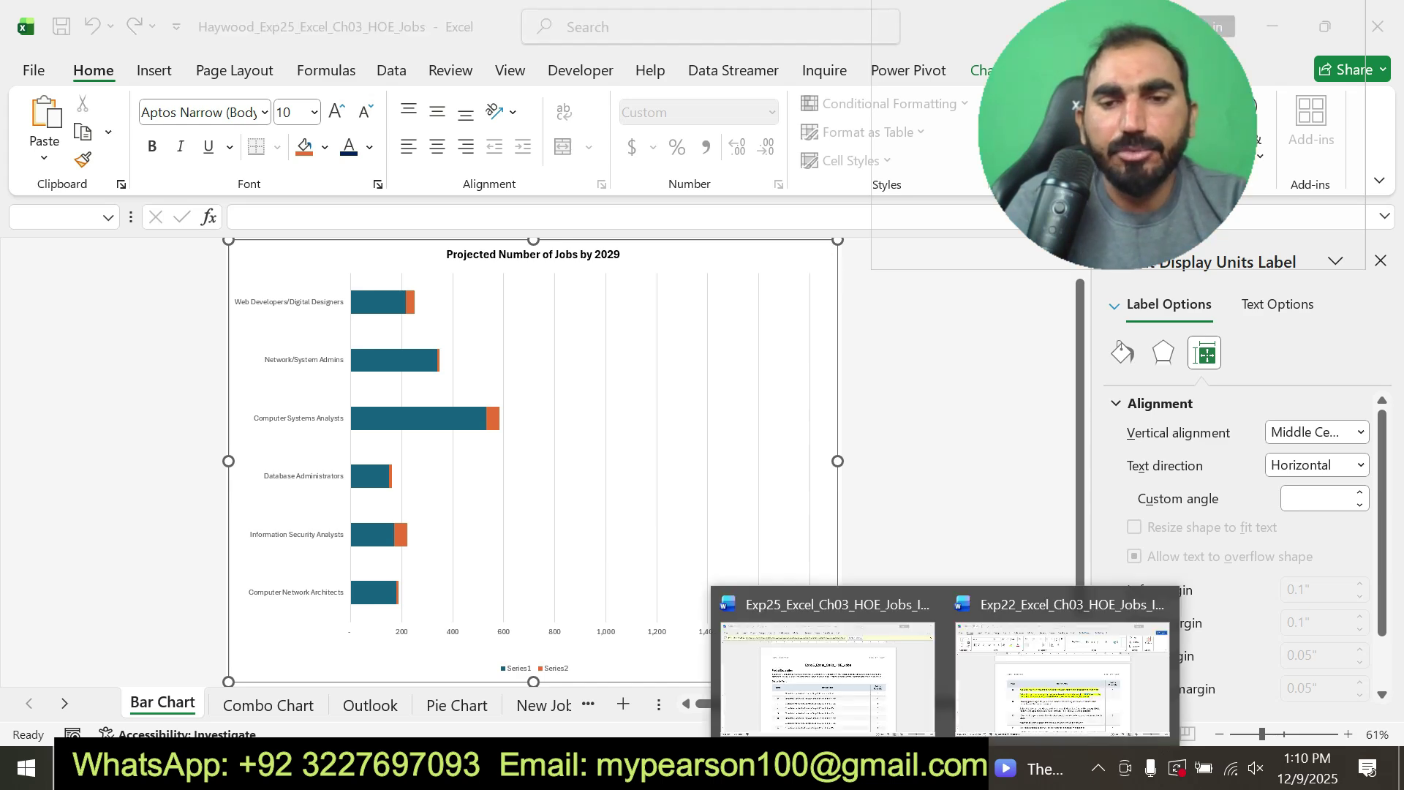
# Step: Switch to the Word instructions, move the yellow highlight from step 8 to step 9 and select the Inside End data labels instruction
pyautogui.click(1103, 673)
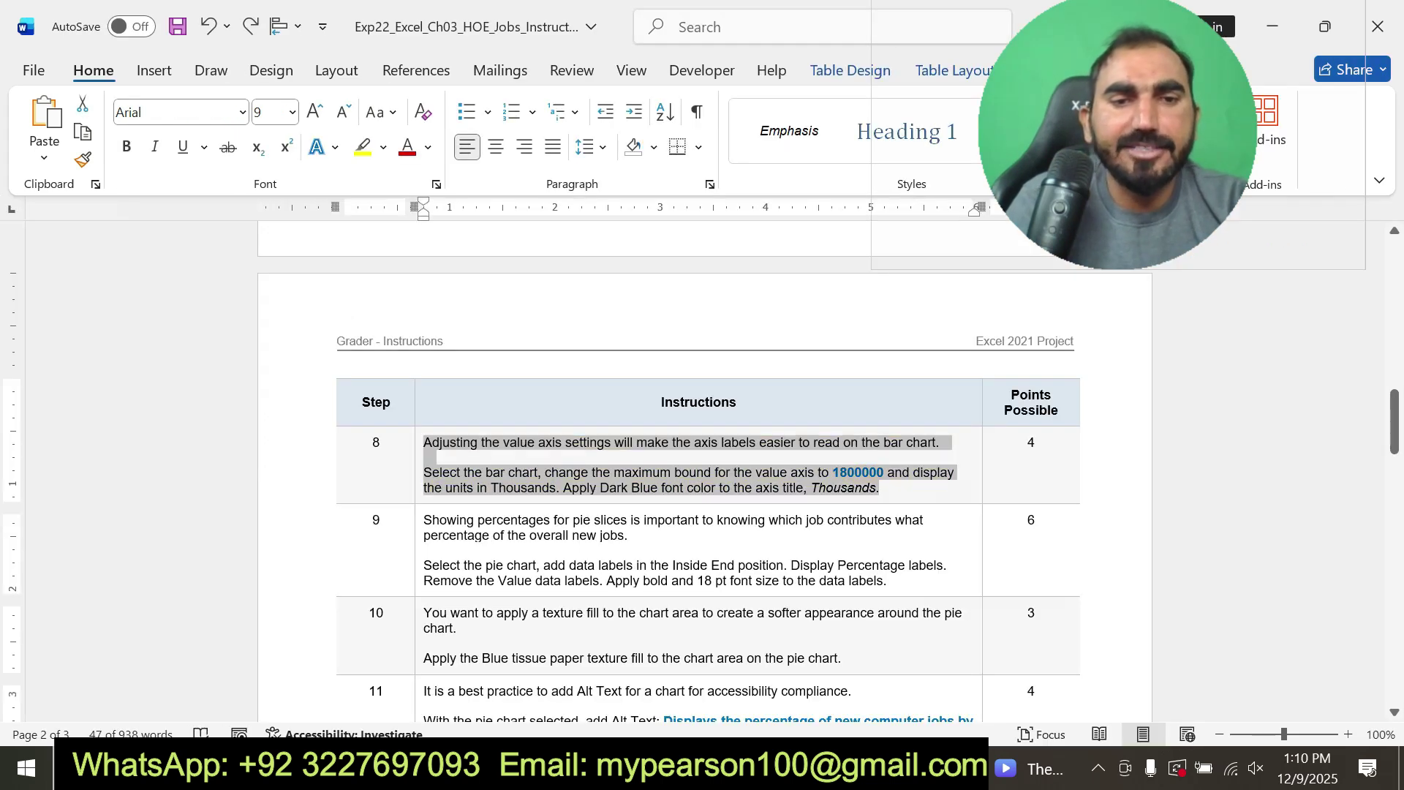
pyautogui.moveTo(424, 520); pyautogui.dragTo(884, 581)
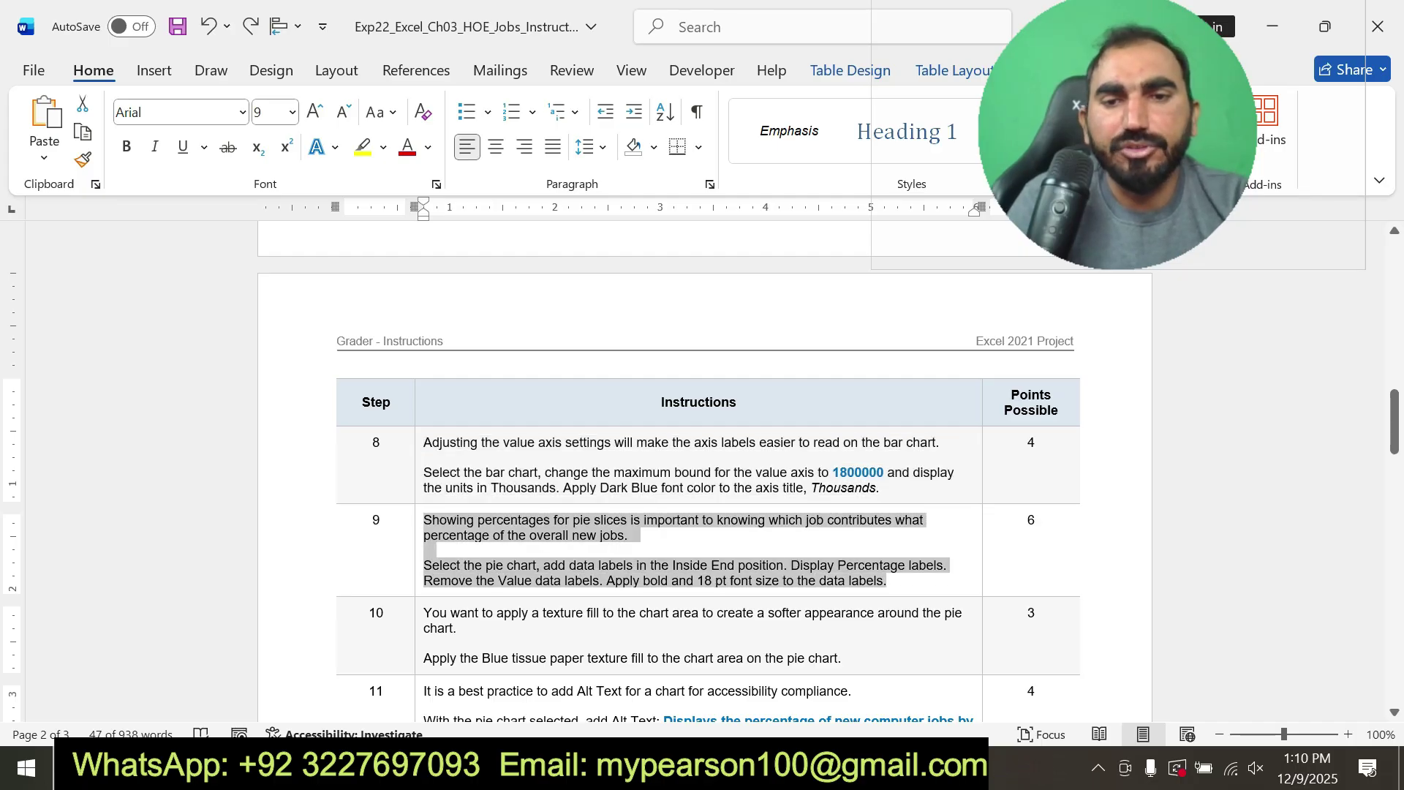
pyautogui.click(995, 539)
pyautogui.click(886, 581)
pyautogui.moveTo(423, 565); pyautogui.dragTo(790, 565)
# Step: Switch to Excel and add data labels in the Inside End position to the chart on the Pie Chart sheet
pyautogui.hotkey('alt', 'Tab')
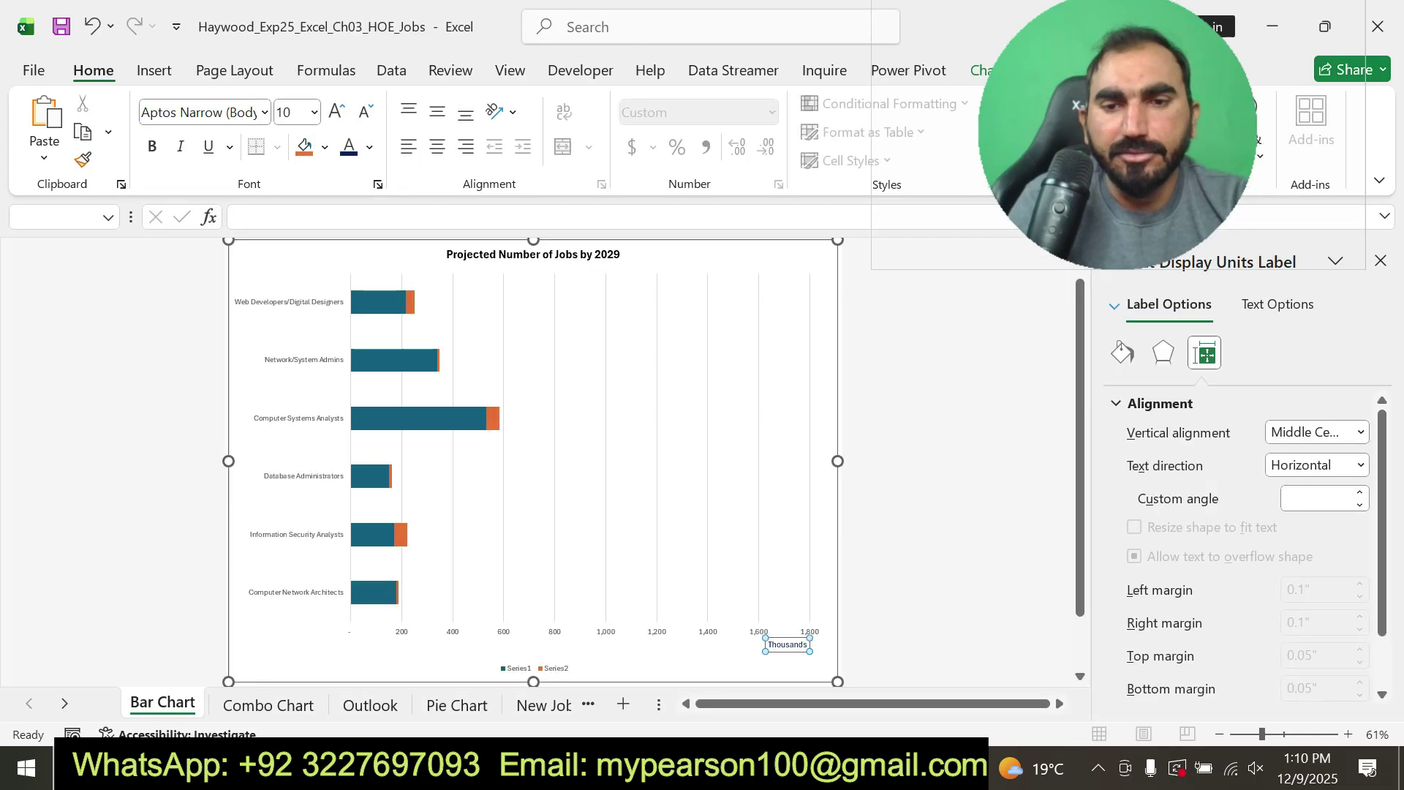
pyautogui.click(455, 704)
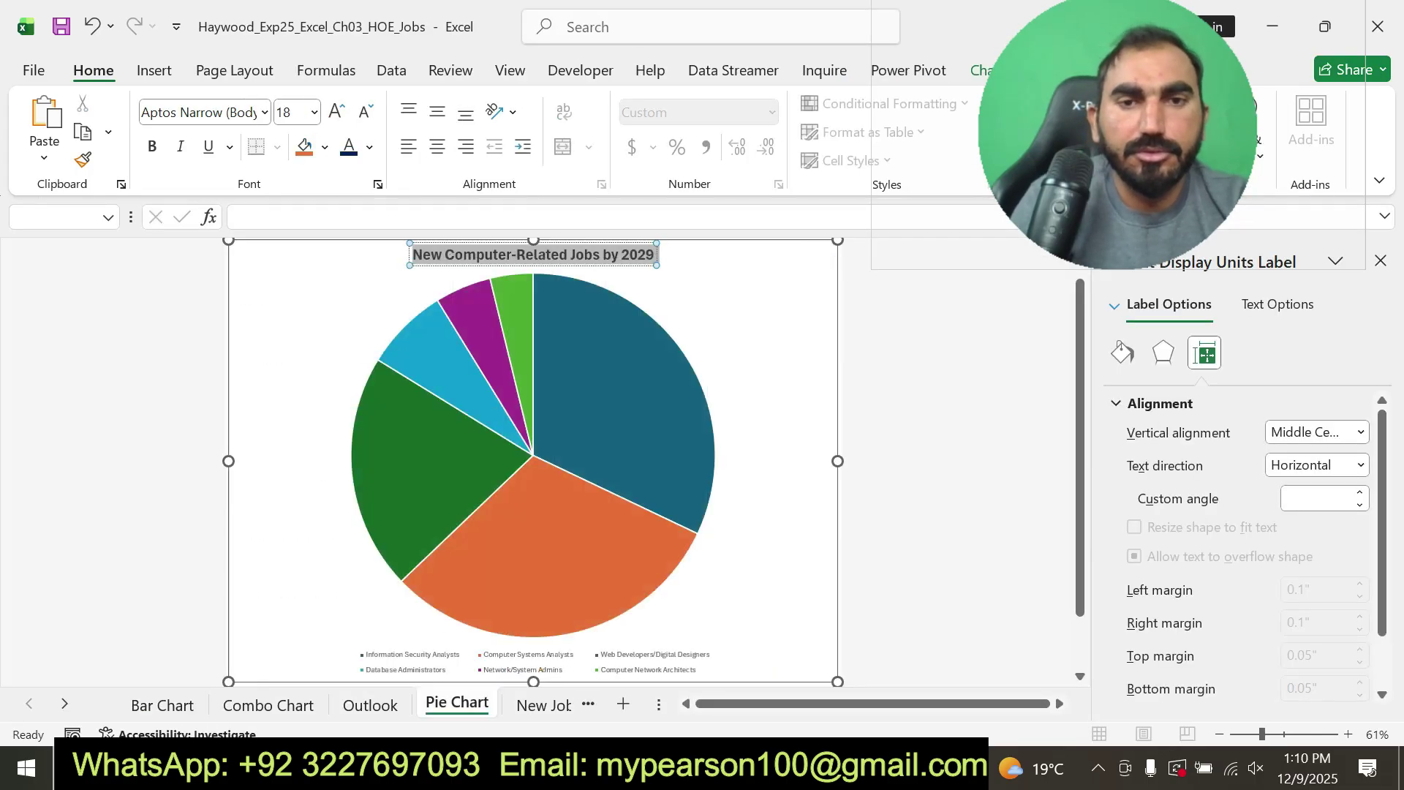
pyautogui.click(786, 293)
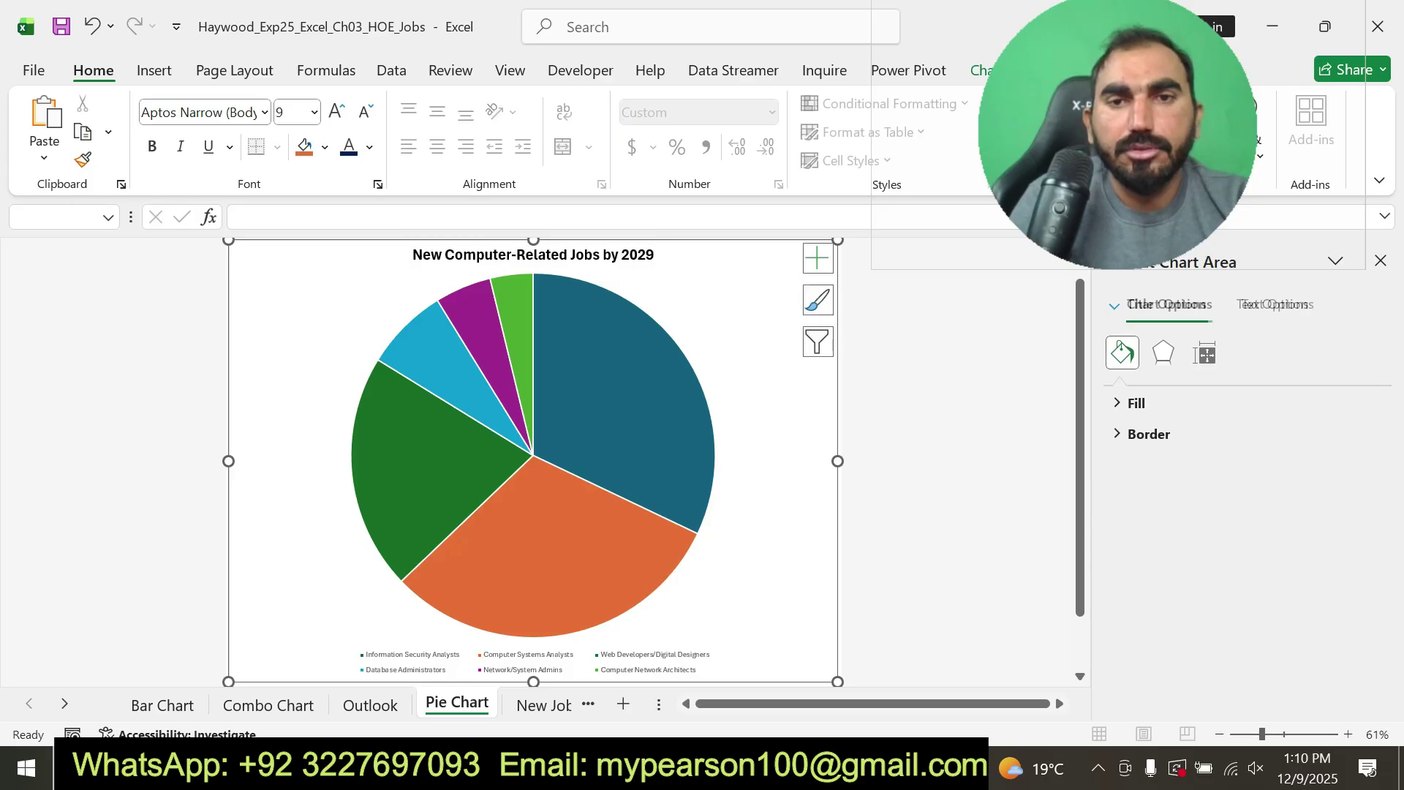
pyautogui.click(817, 257)
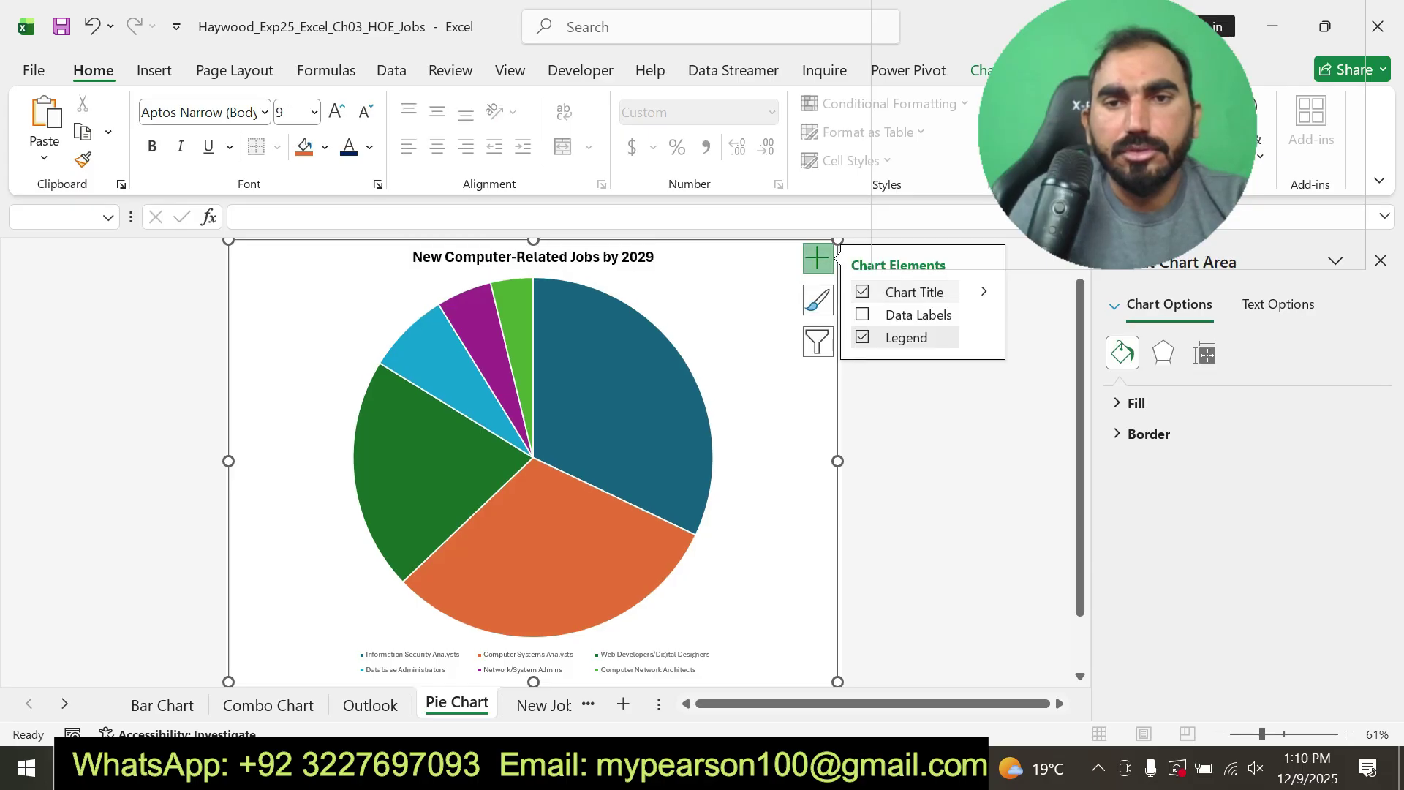
pyautogui.click(983, 314)
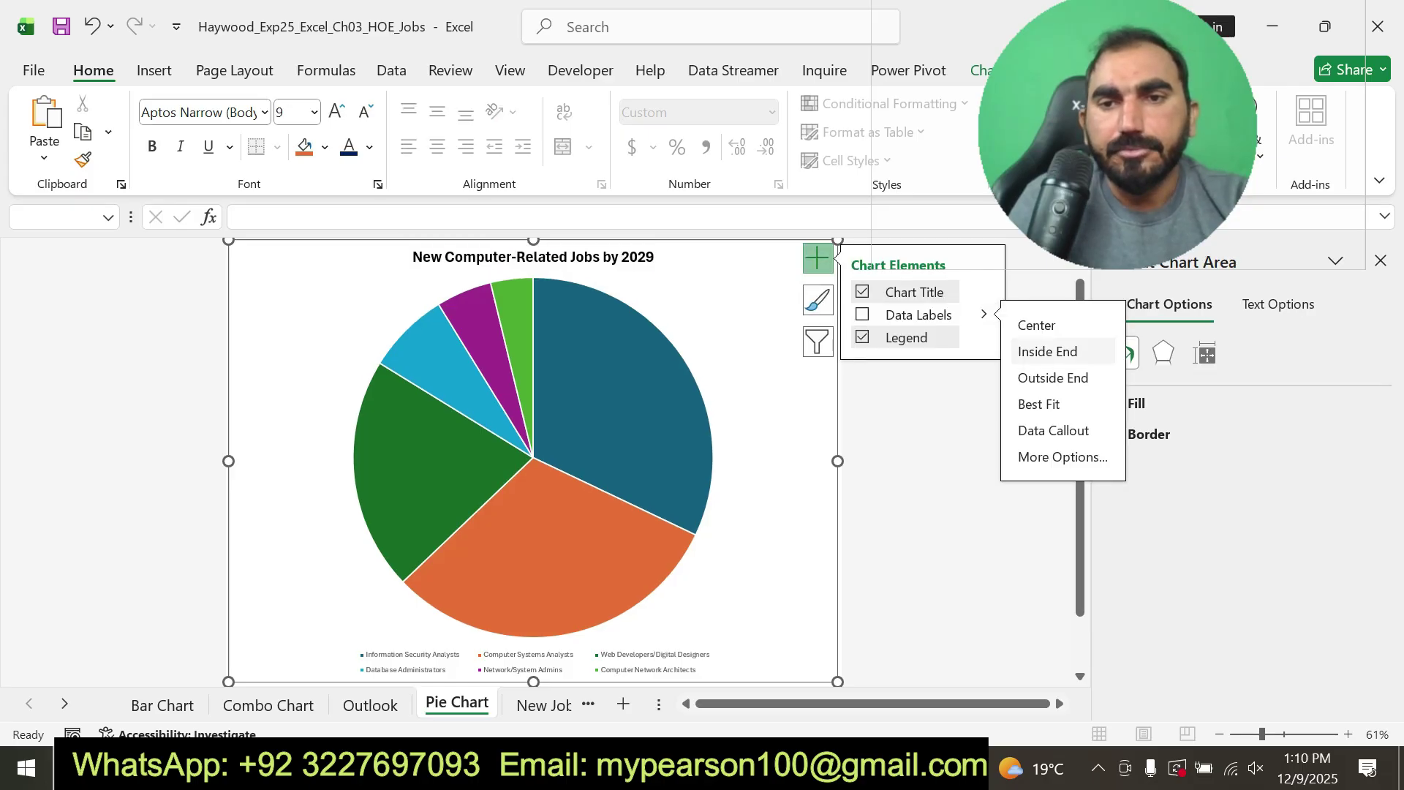
pyautogui.click(1047, 351)
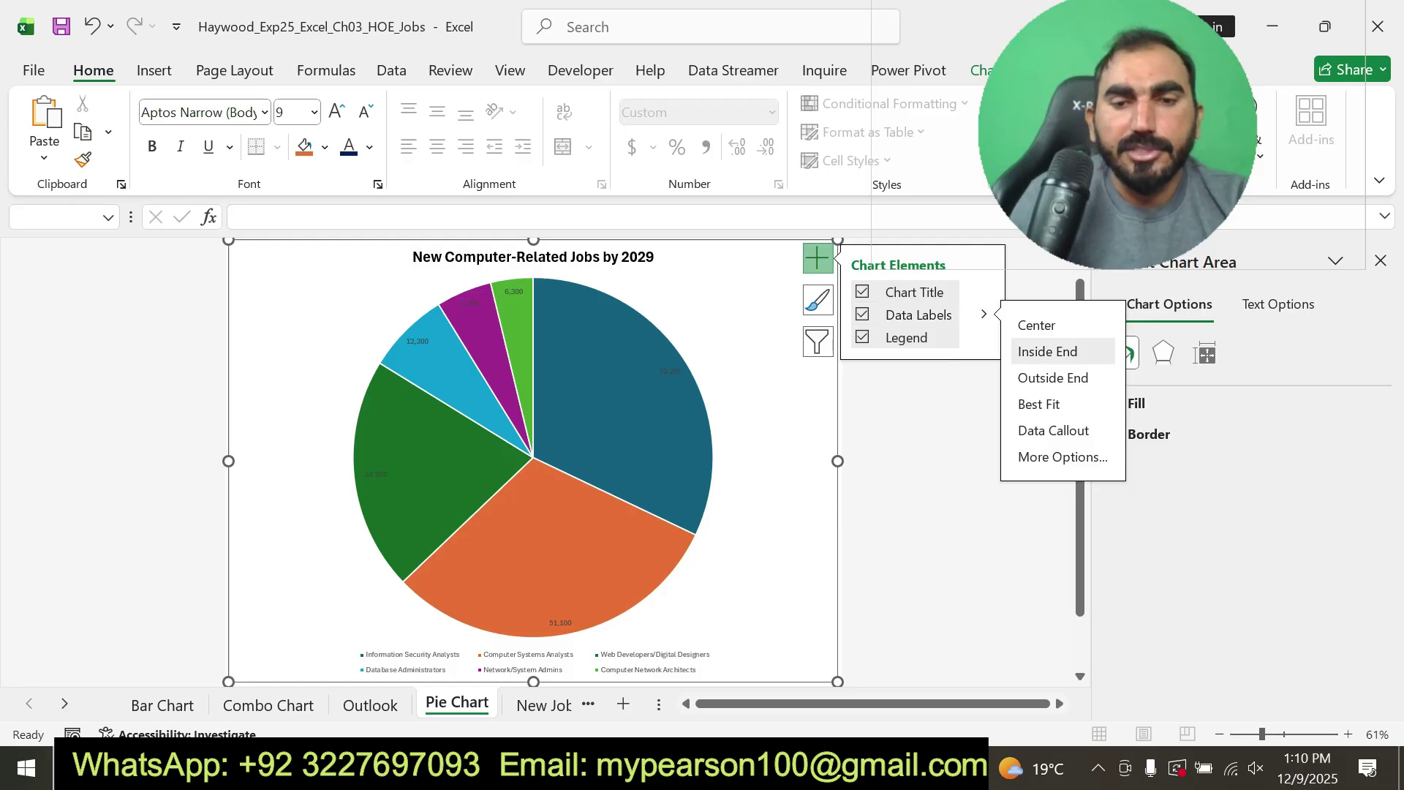
# Step: Read the remaining data label instructions in step 9 of the Word document and return to the pie chart in Excel
pyautogui.click(945, 766)
pyautogui.click(1064, 669)
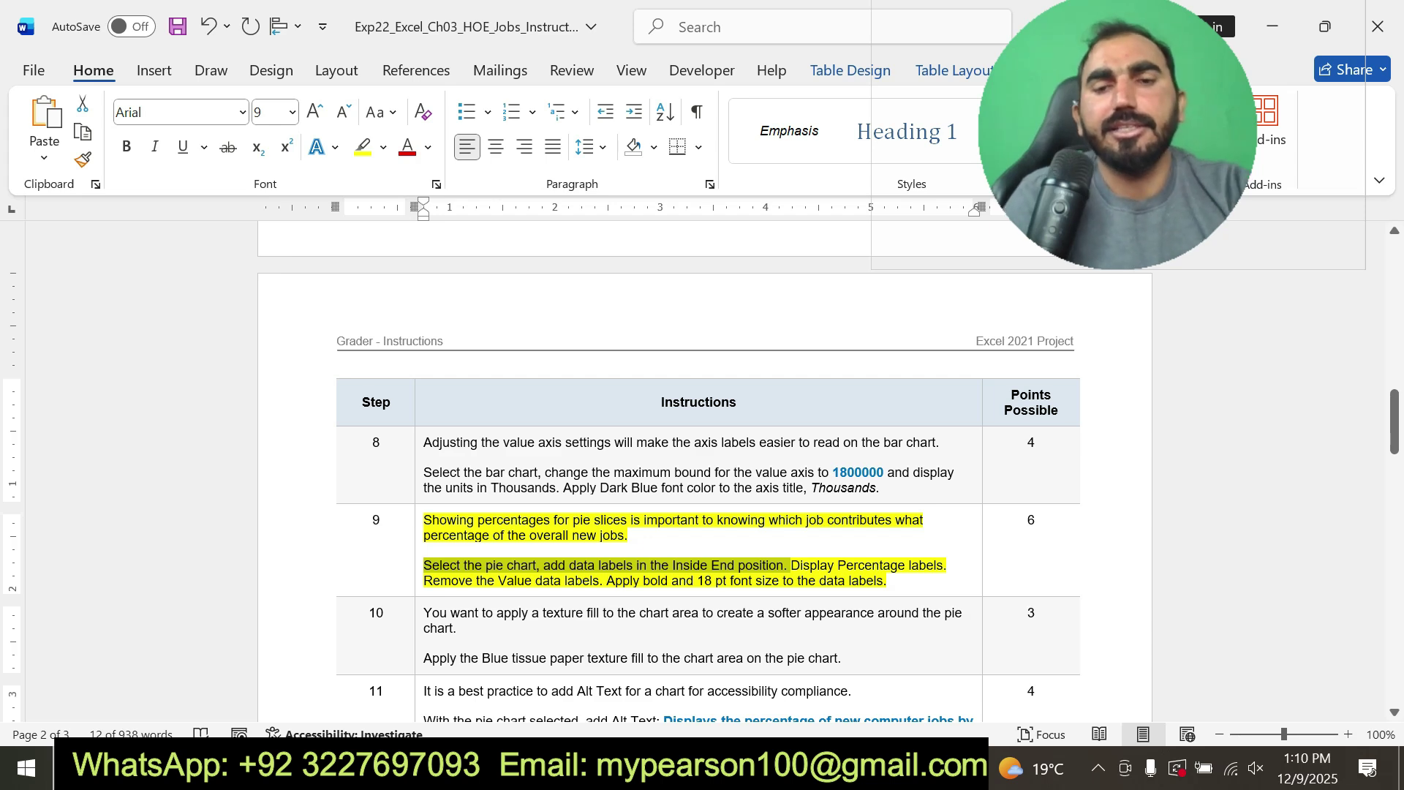
pyautogui.click(857, 768)
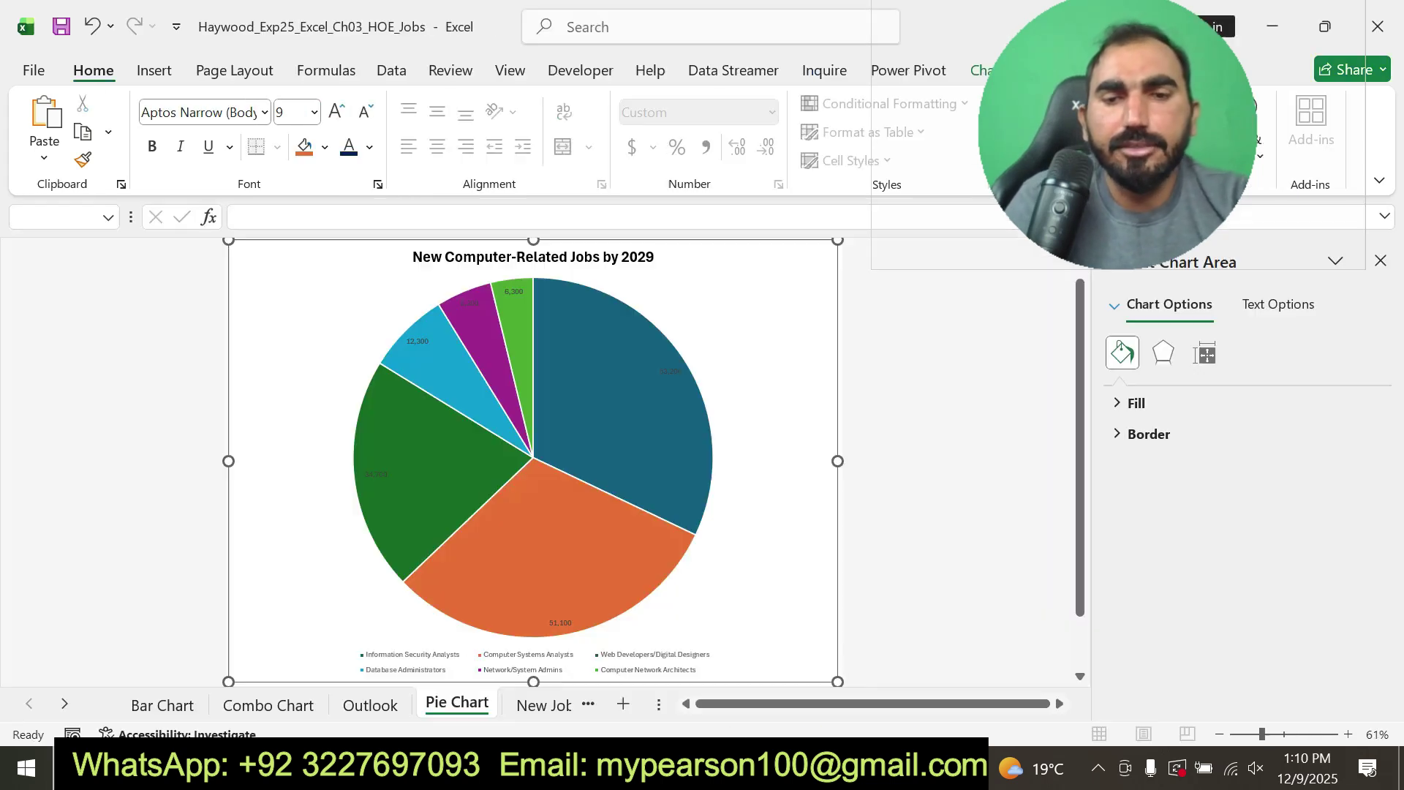
# Step: Check step 9 in Word, then set the pie chart's data labels in Excel to show Percentage and not Value
pyautogui.moveTo(917, 314)
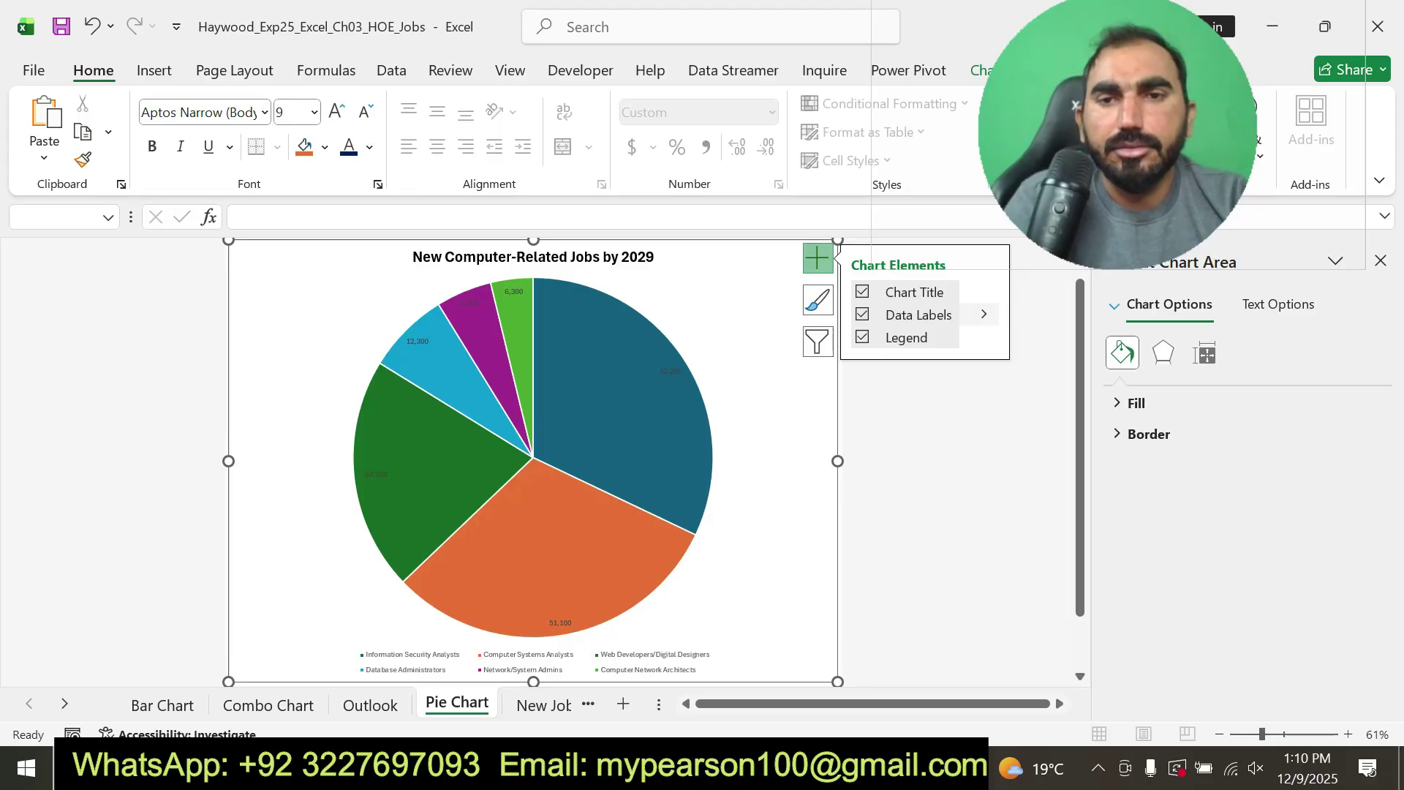
pyautogui.click(983, 314)
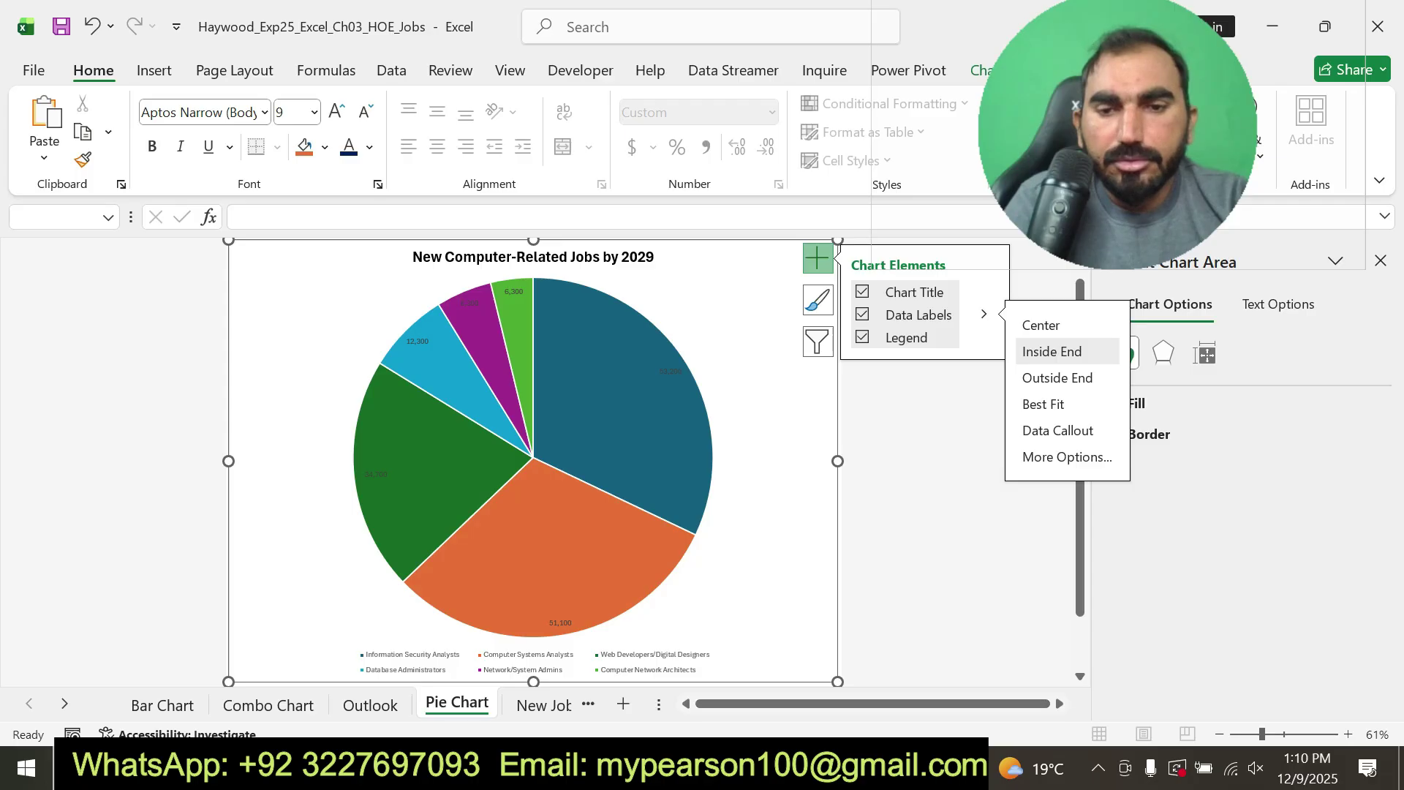
pyautogui.click(945, 767)
pyautogui.click(1062, 676)
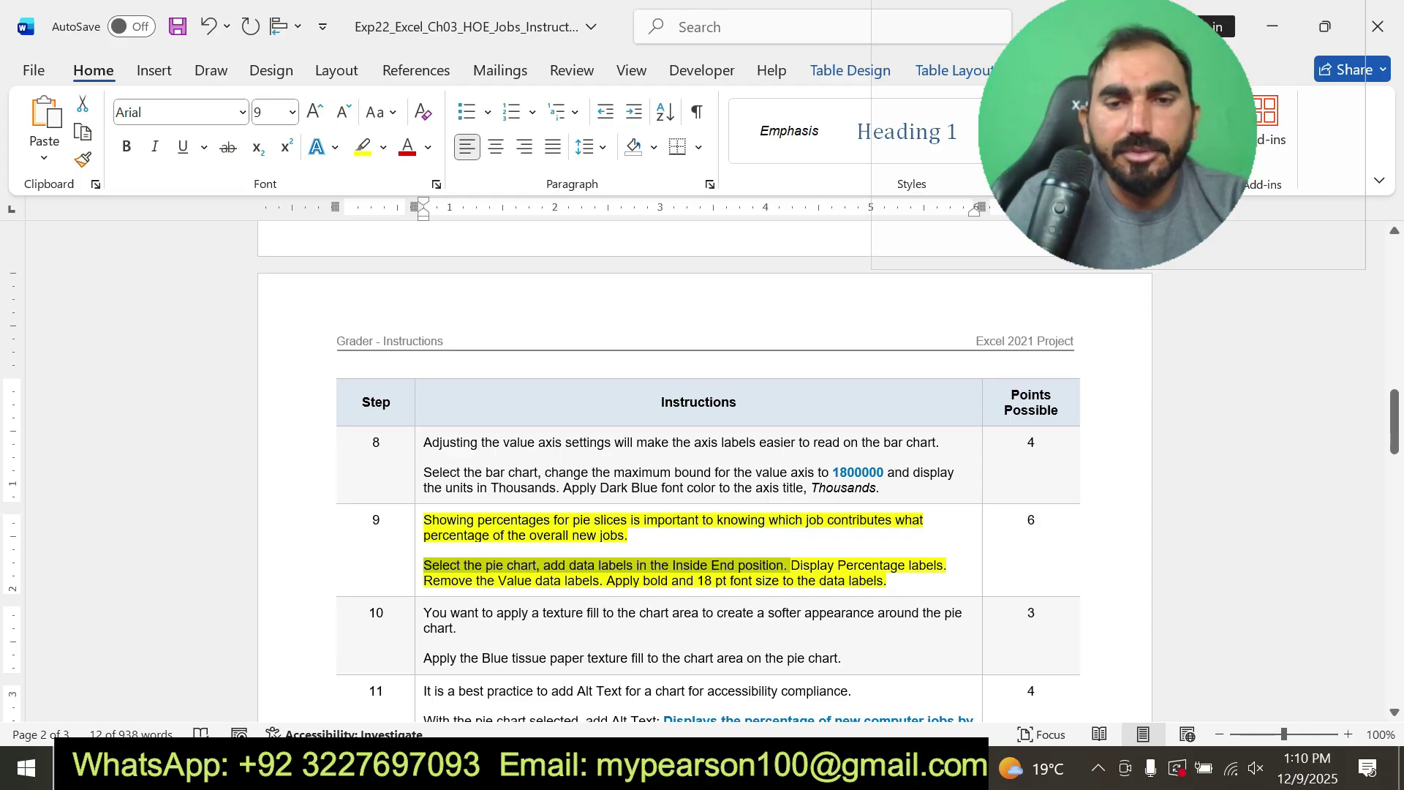
pyautogui.hotkey('alt', 'Tab')
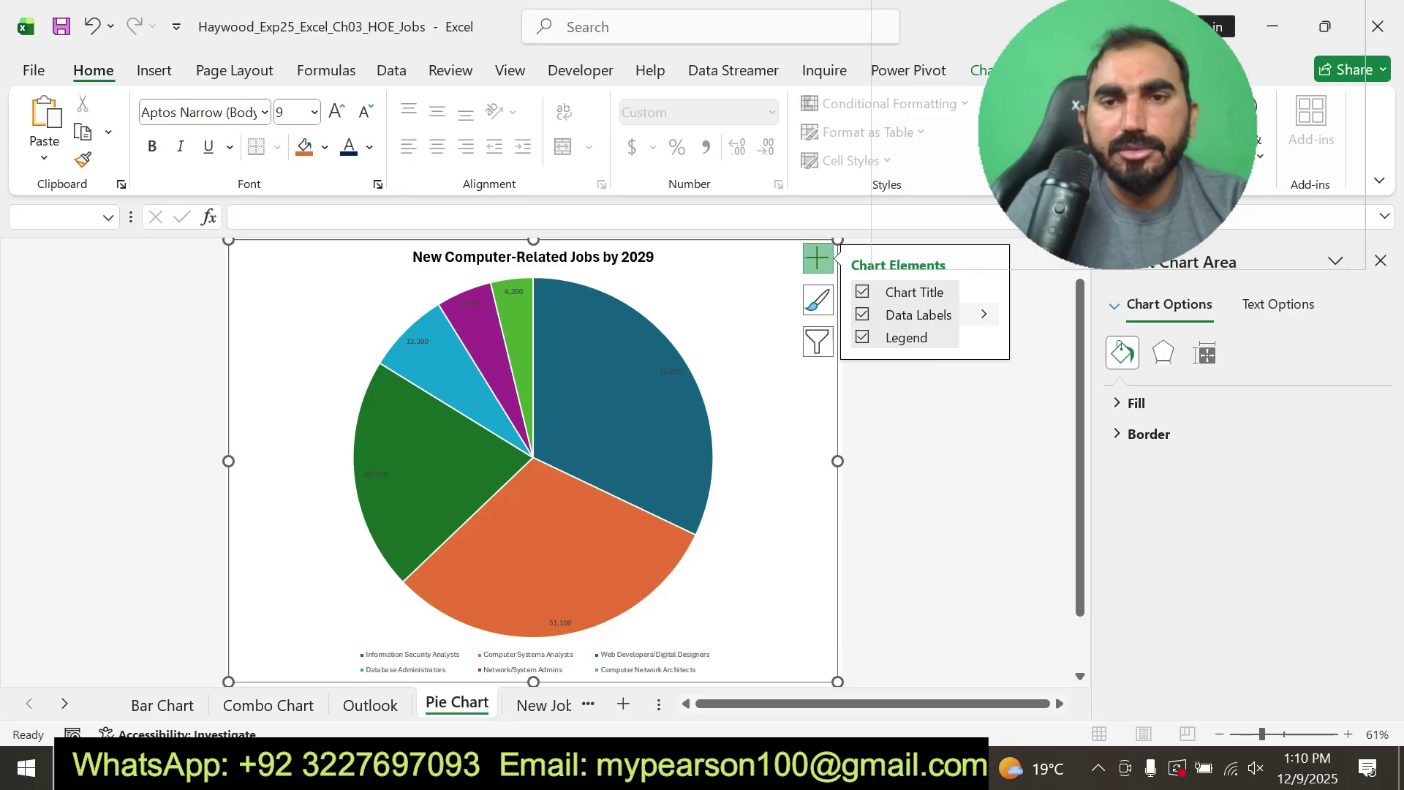
pyautogui.click(984, 313)
pyautogui.click(1072, 457)
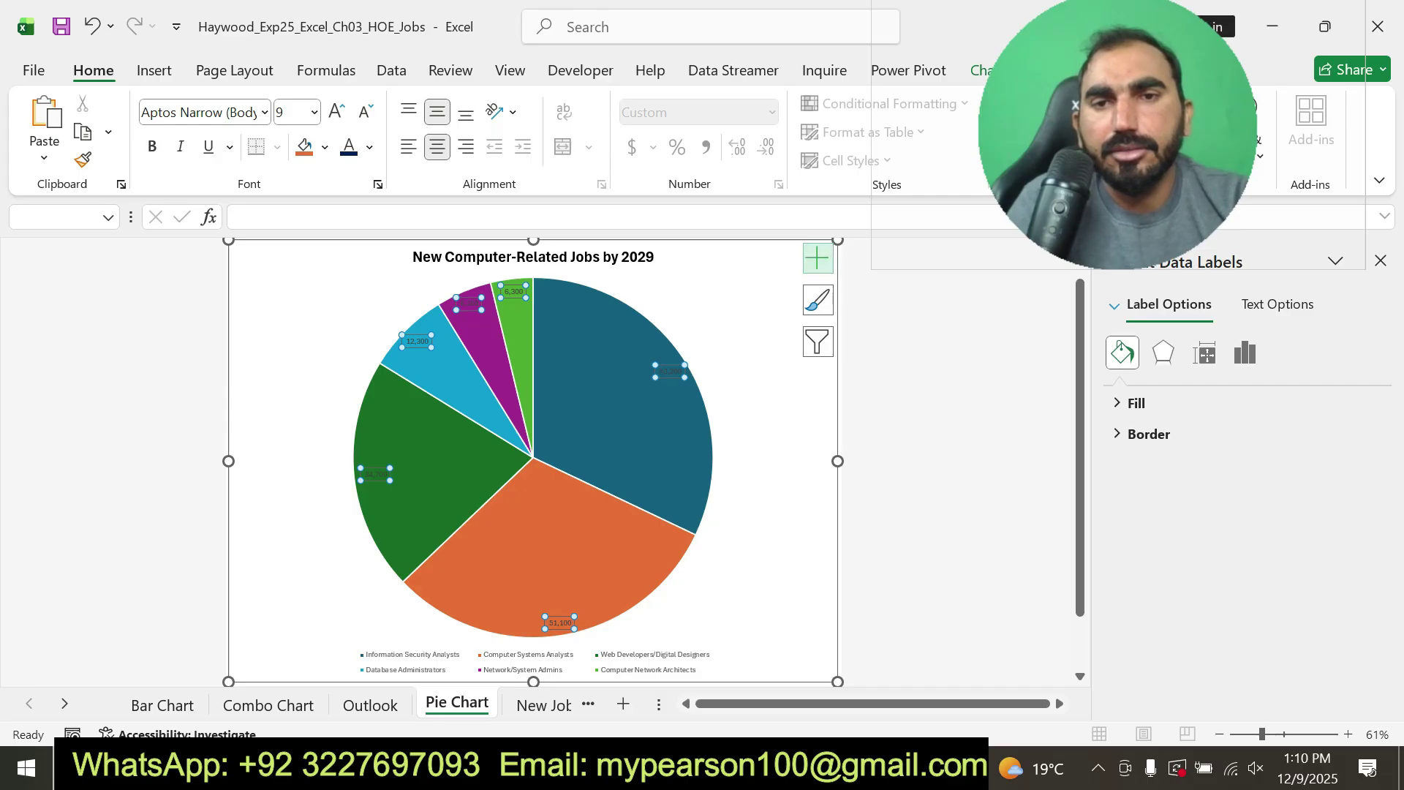
pyautogui.click(818, 258)
pyautogui.click(1246, 354)
pyautogui.click(1170, 403)
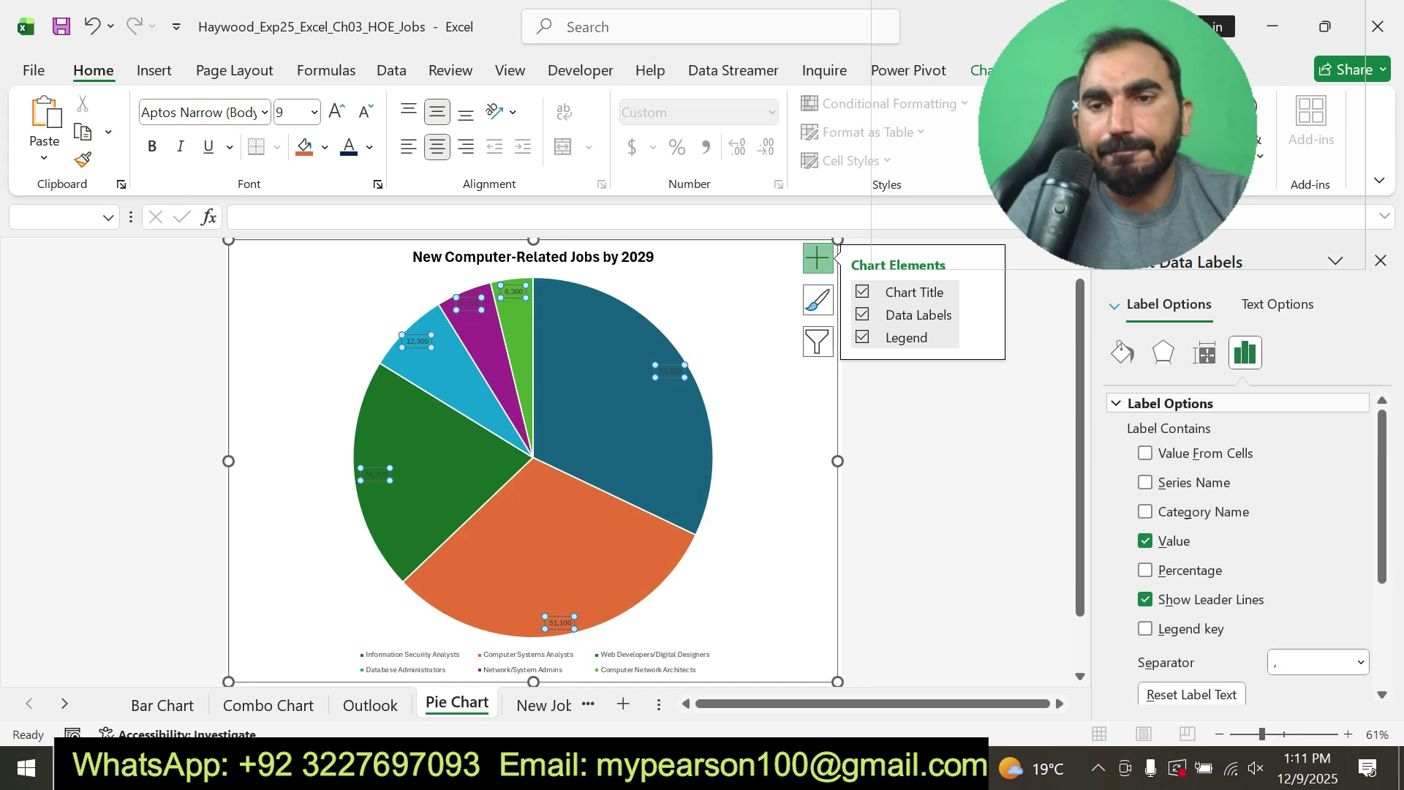
pyautogui.click(1145, 569)
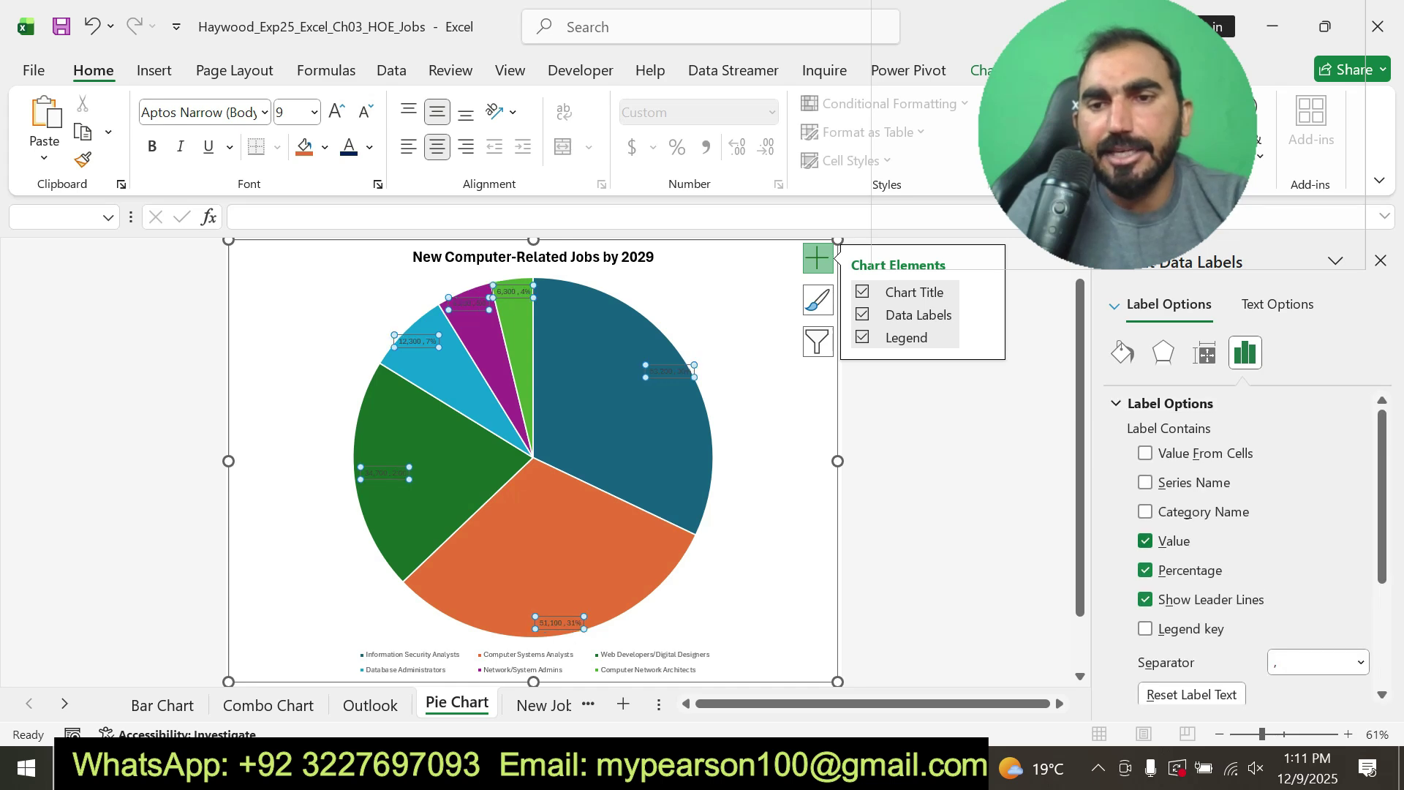
pyautogui.click(1145, 540)
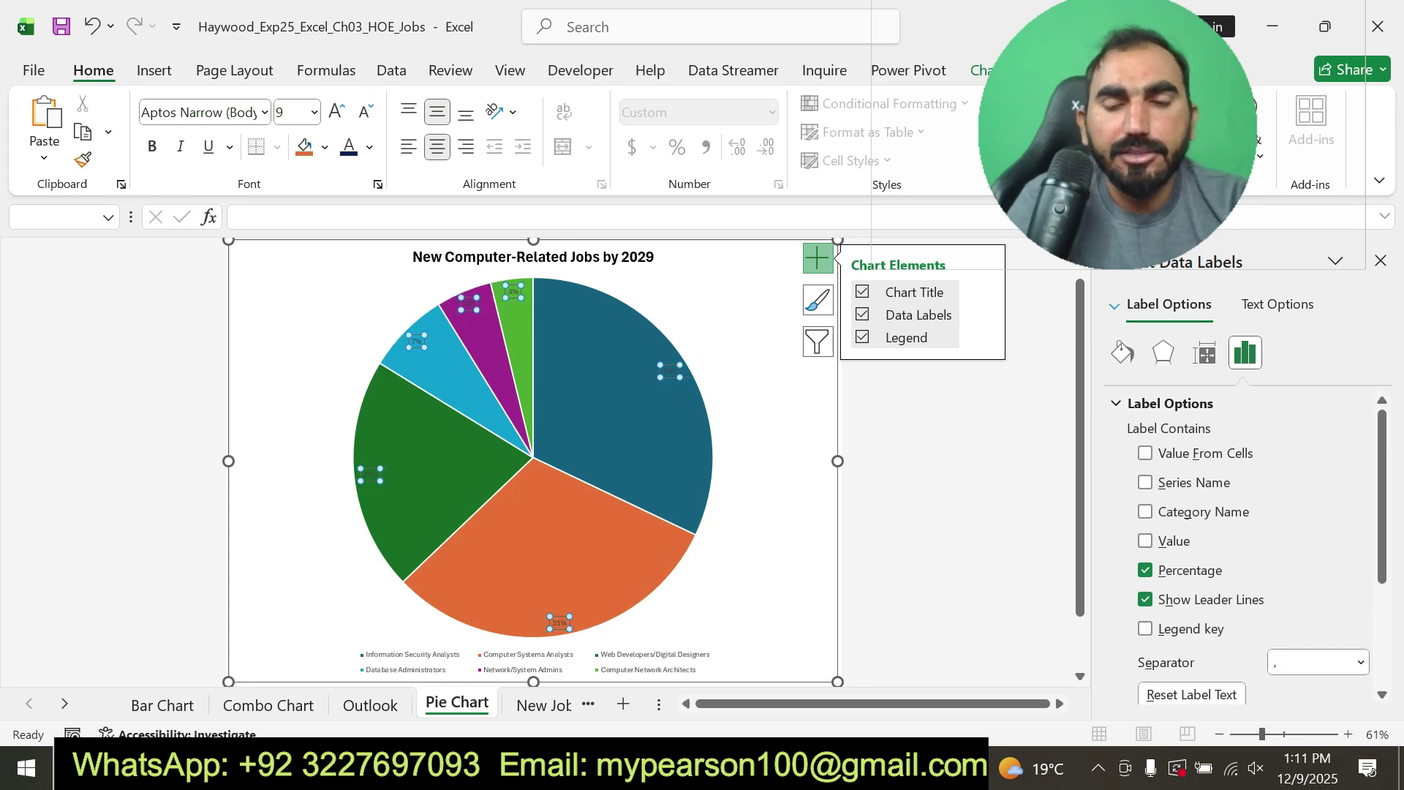
# Step: Check the Word instructions for the label formatting, and apply bold and 18 pt font size to the pie chart's data labels in Excel
pyautogui.click(945, 768)
pyautogui.click(1062, 665)
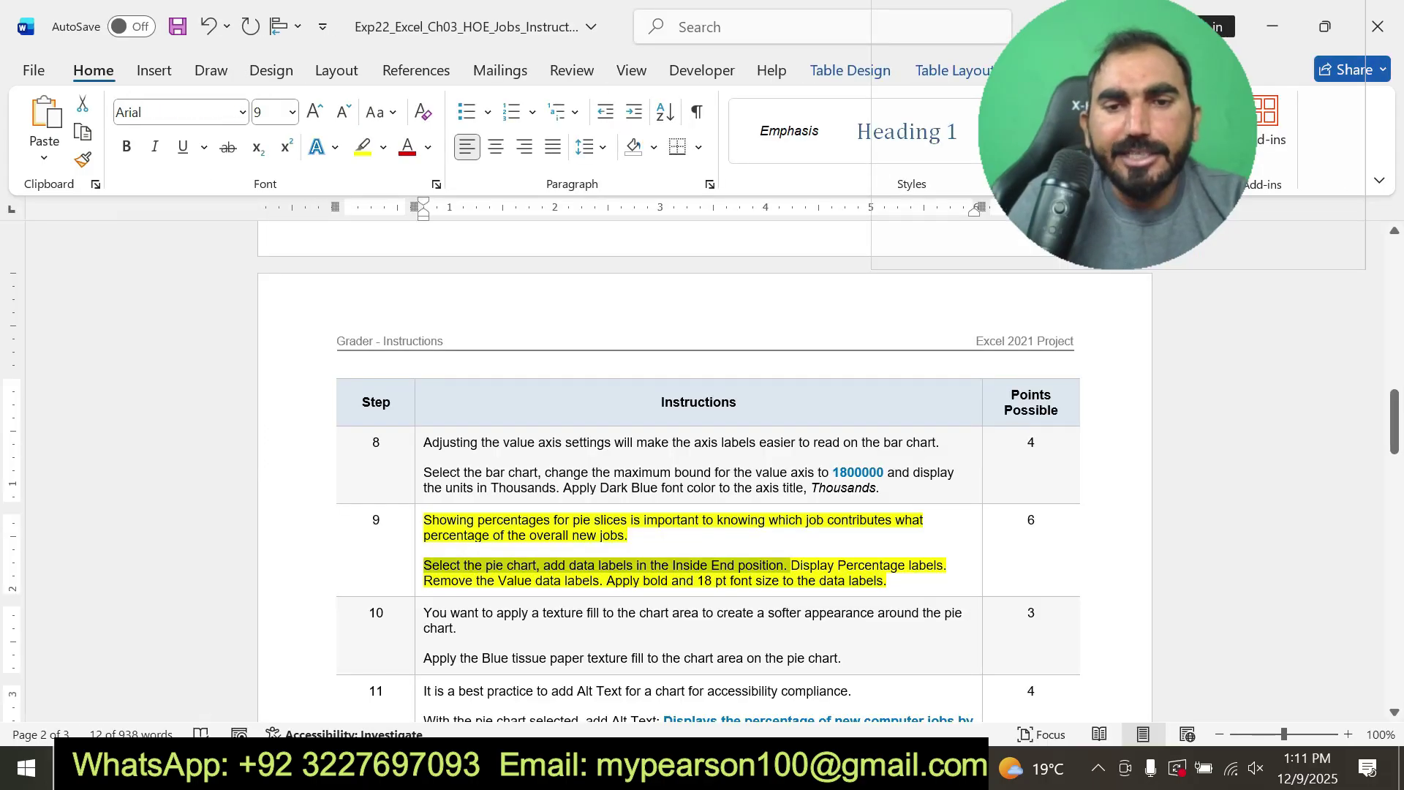
pyautogui.click(900, 768)
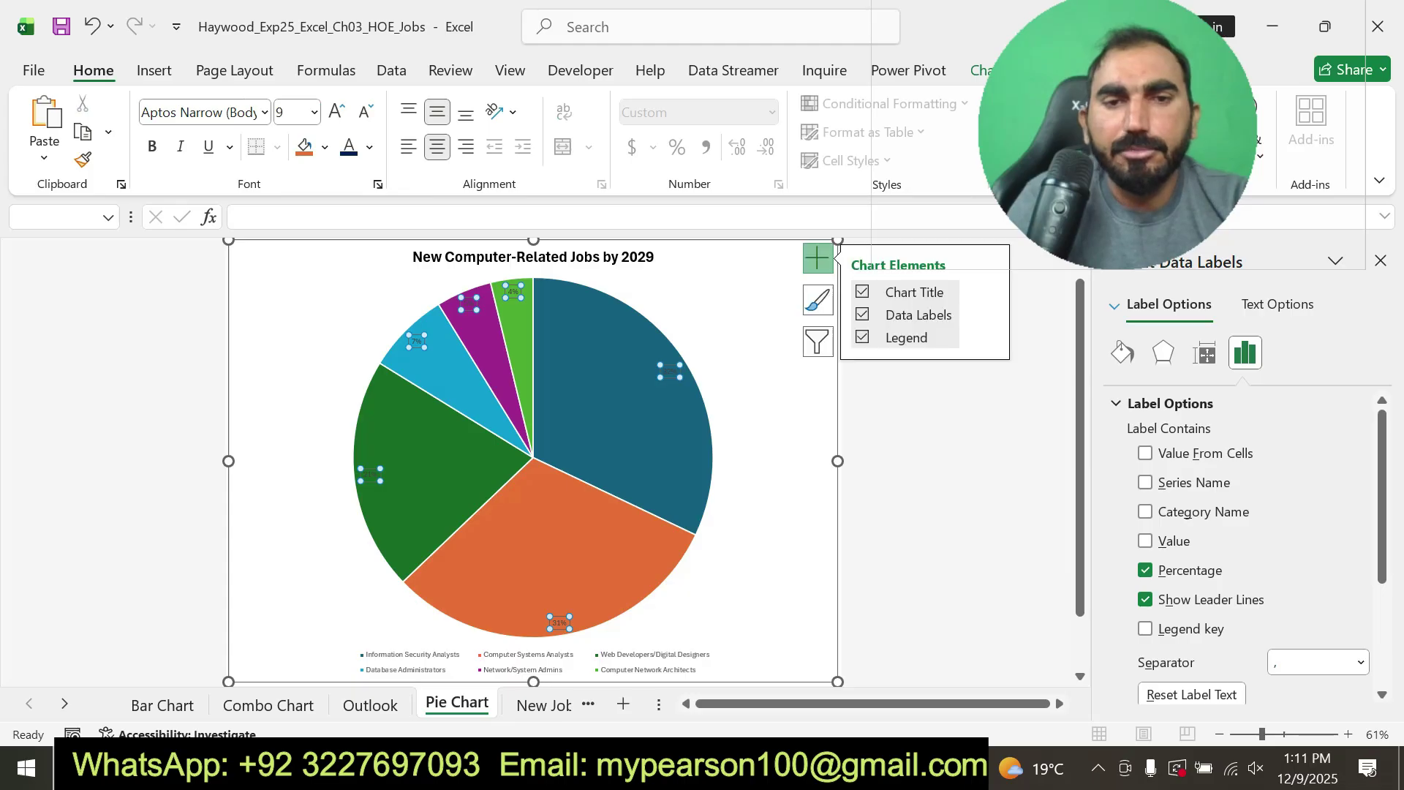
pyautogui.click(151, 147)
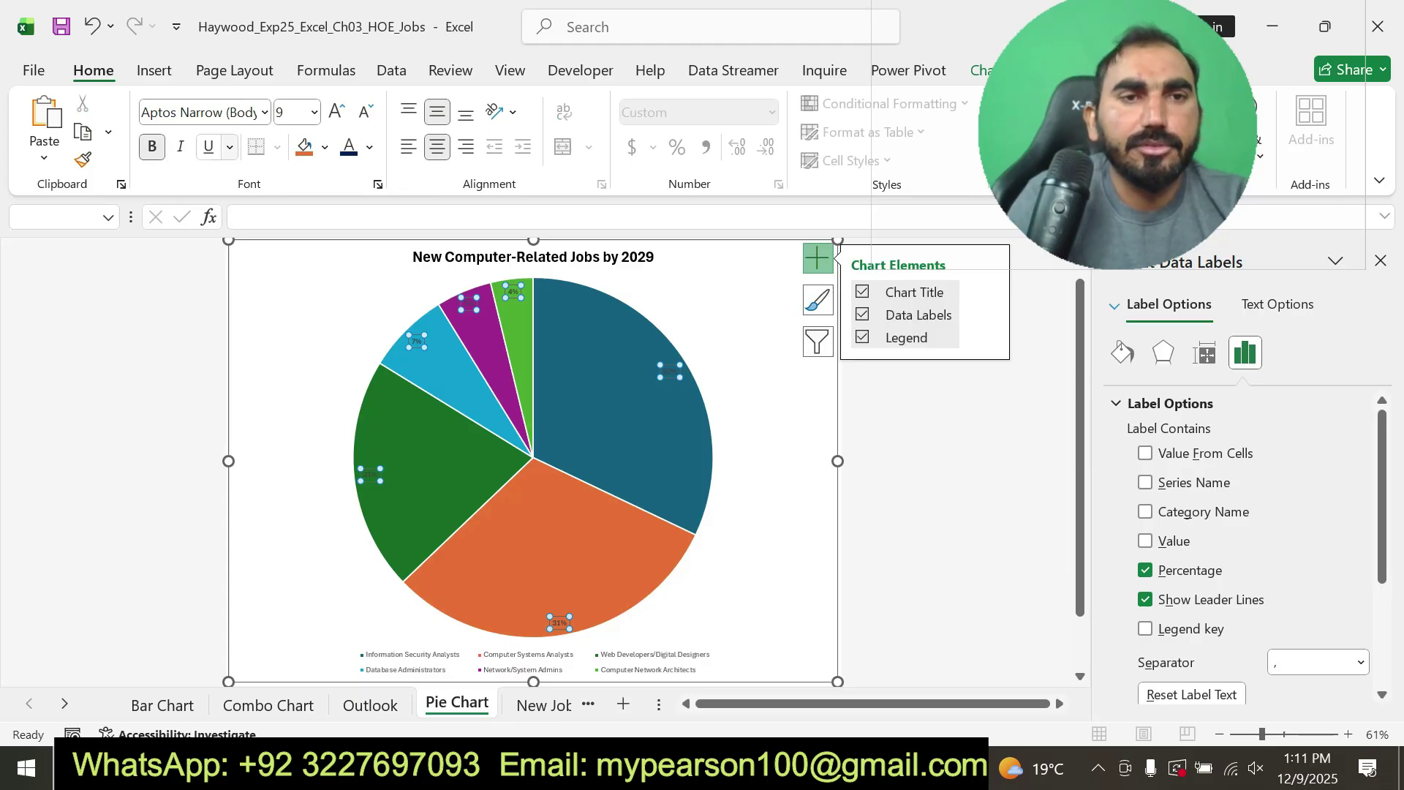
pyautogui.click(314, 112)
pyautogui.press('Down')
pyautogui.press('Down')
pyautogui.press('Down')
pyautogui.press('Down')
pyautogui.press('Down')
pyautogui.press('Down')
pyautogui.press('Down')
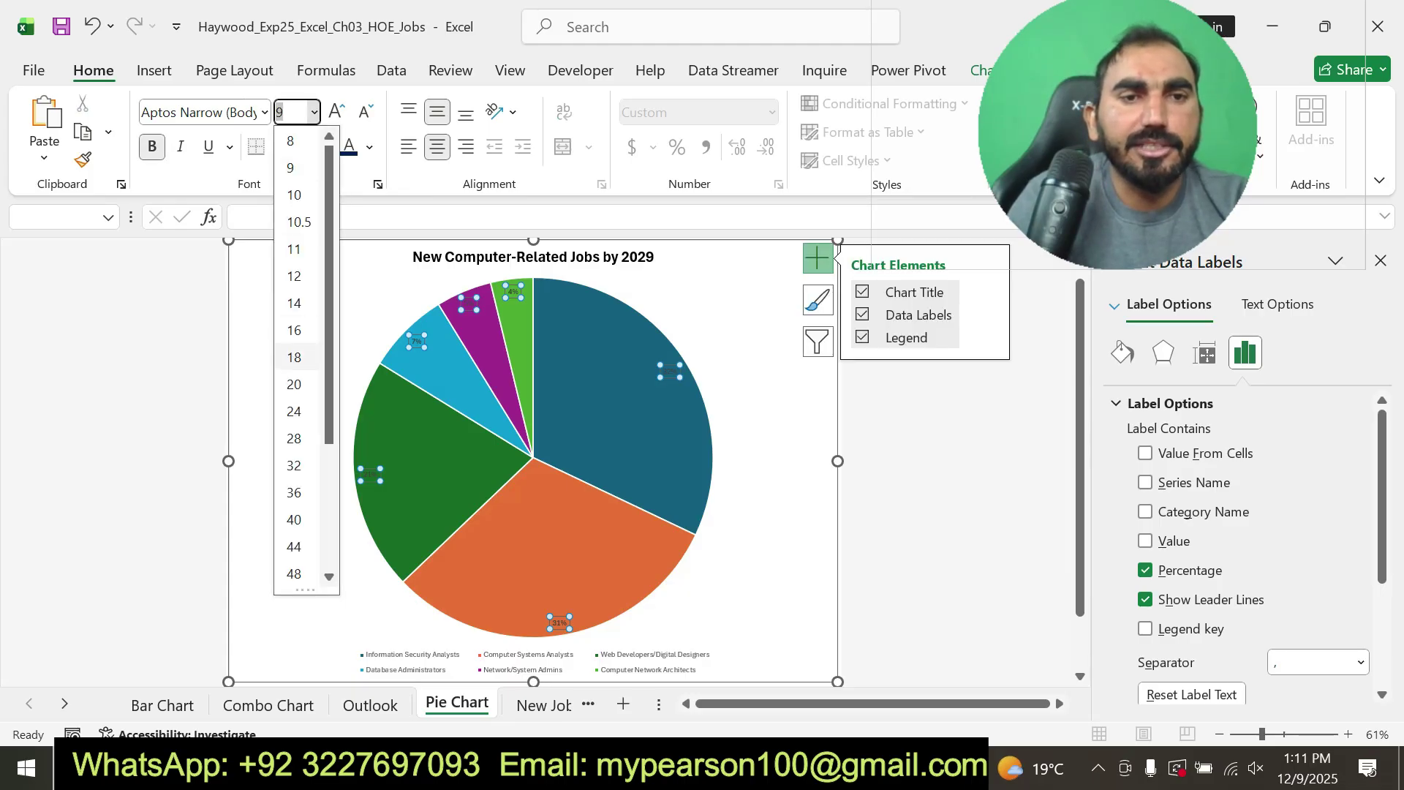
pyautogui.press('Return')
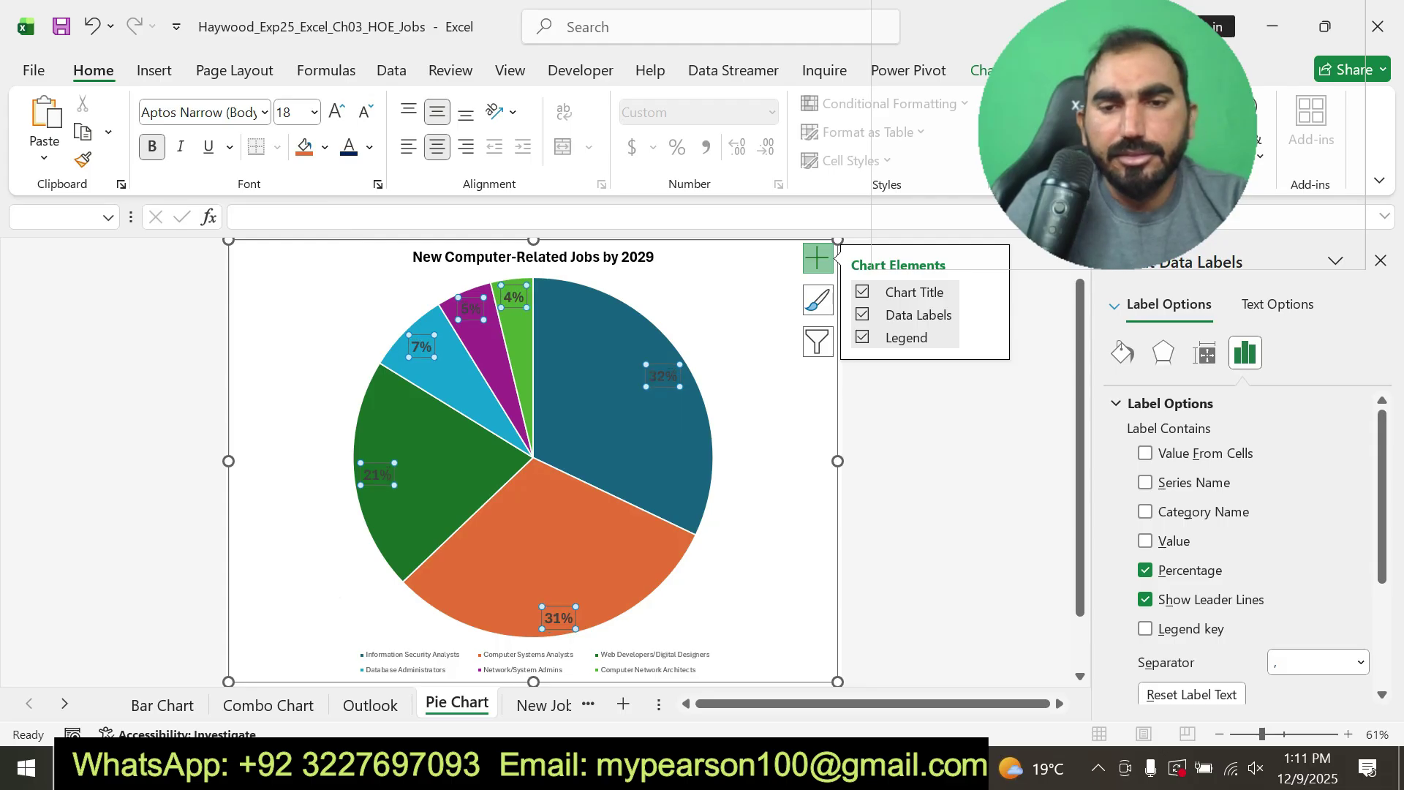
# Step: Move the yellow highlight from step 9 to step 10 in the Word instructions, read the texture fill task and return to Excel
pyautogui.click(945, 768)
pyautogui.click(1060, 676)
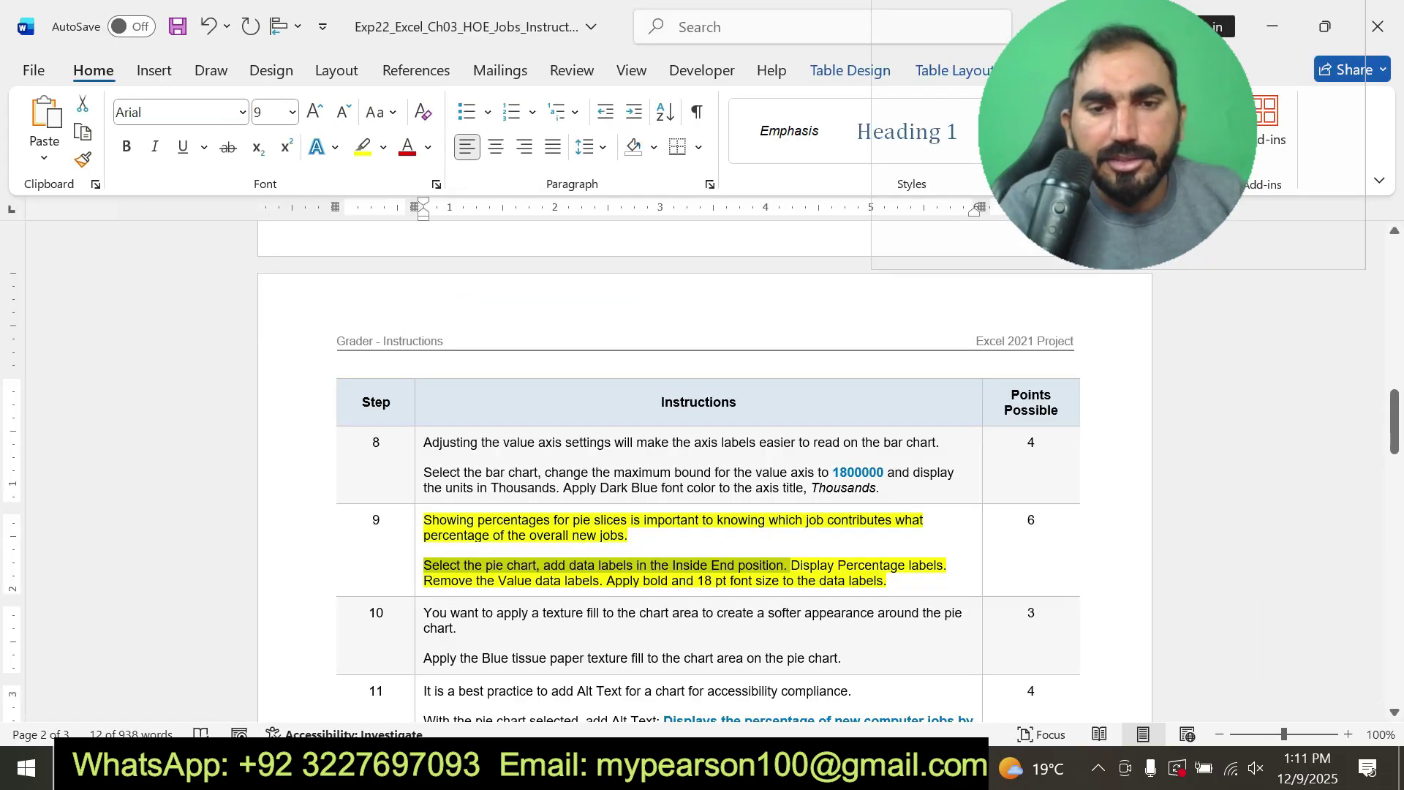
pyautogui.hotkey('ctrl', 'z')
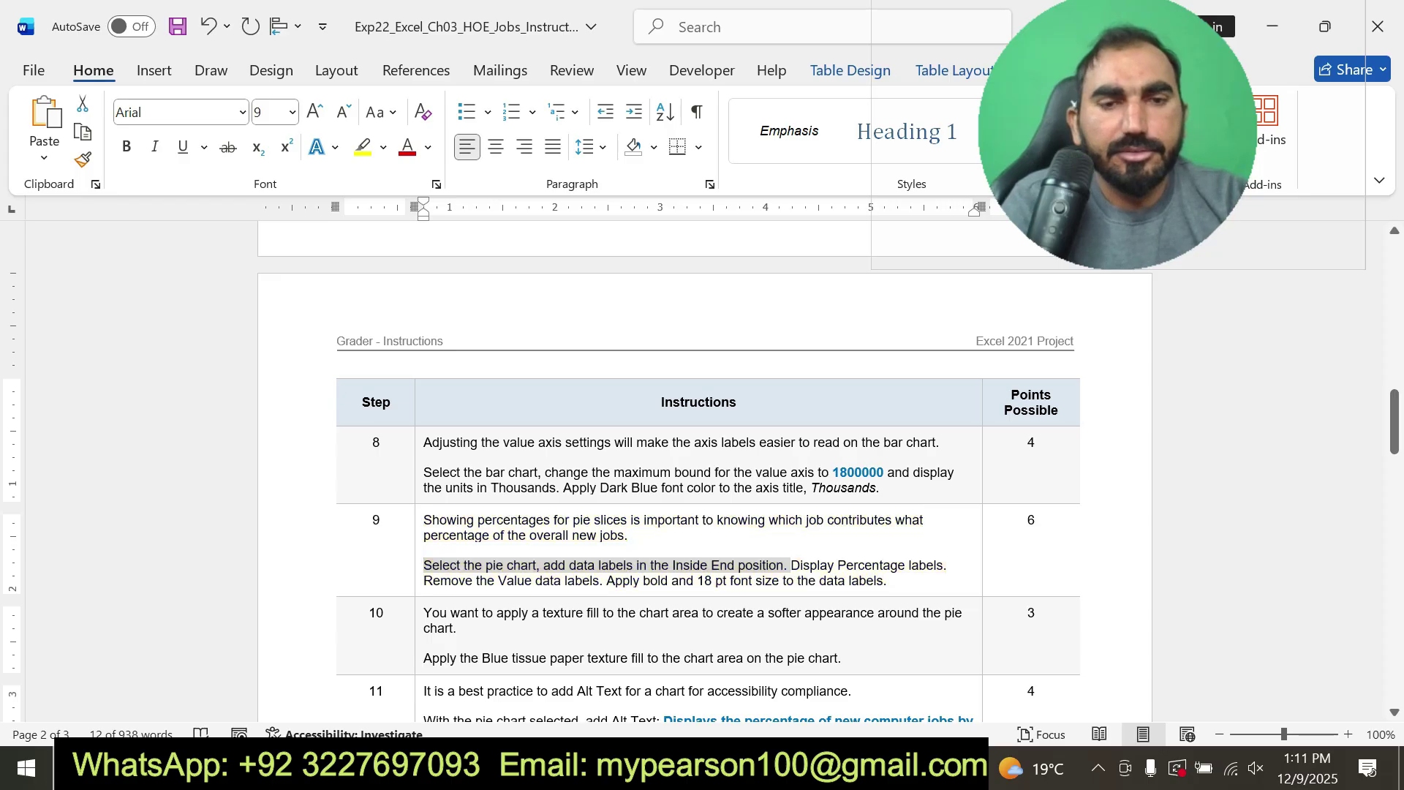
pyautogui.moveTo(424, 613); pyautogui.dragTo(841, 658)
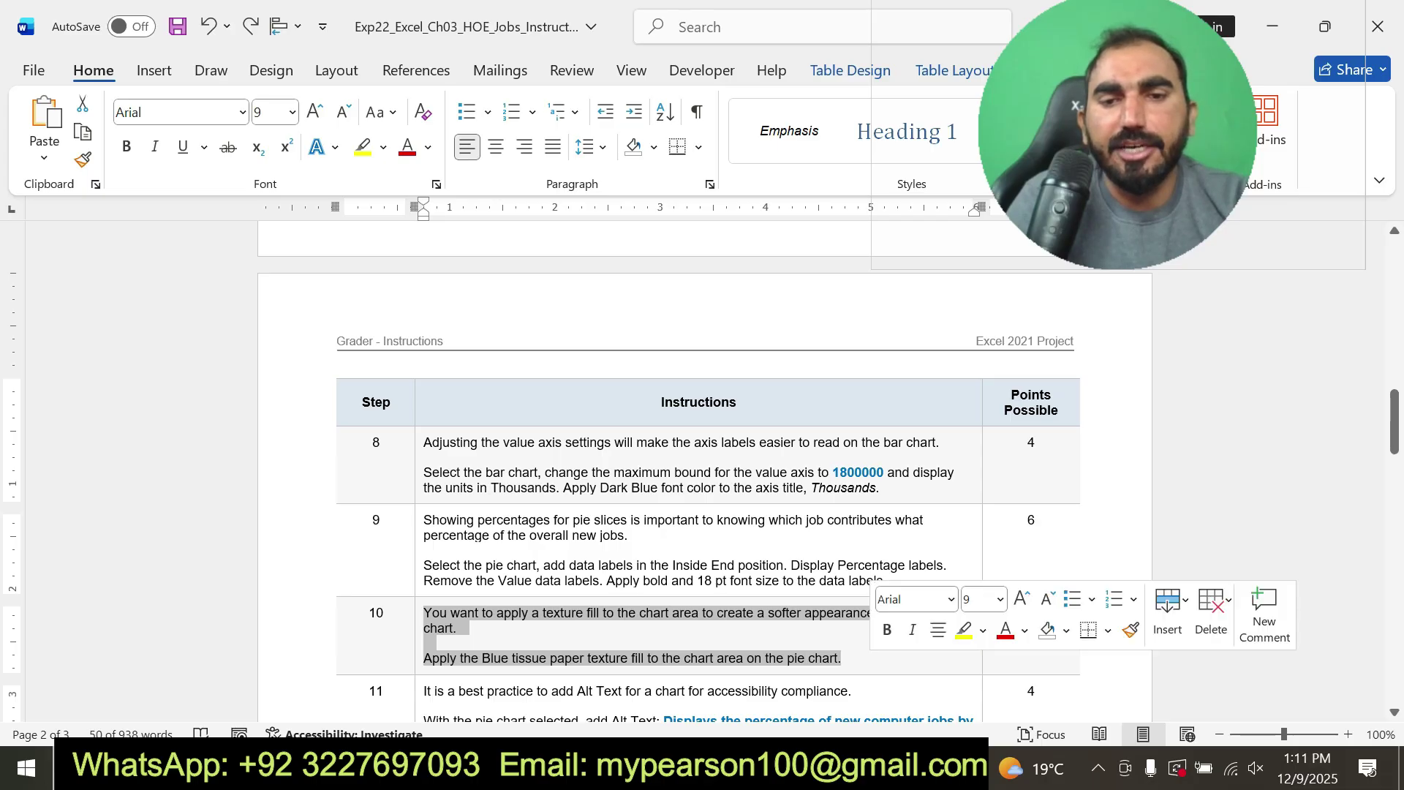
pyautogui.click(964, 630)
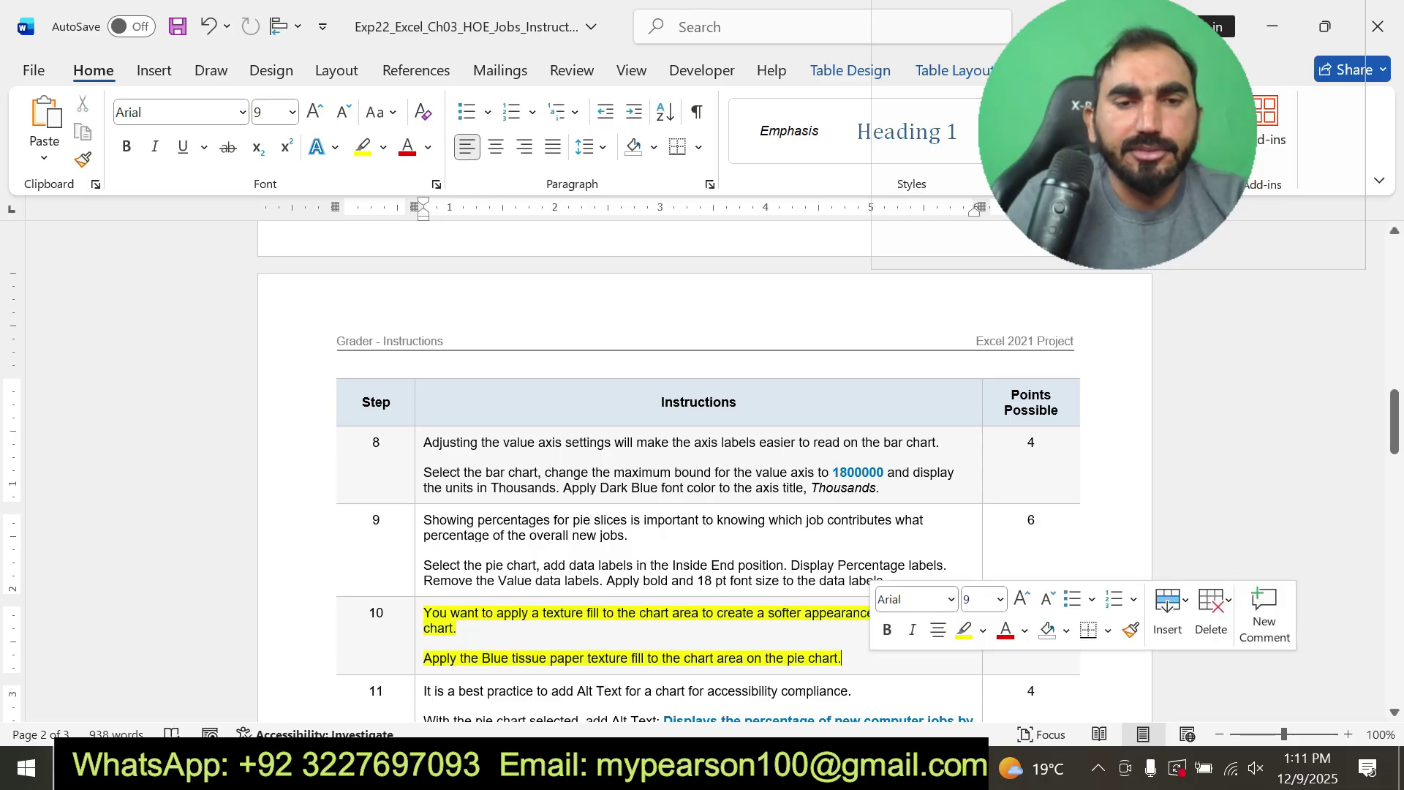
pyautogui.moveTo(424, 612); pyautogui.dragTo(433, 643)
pyautogui.moveTo(745, 658); pyautogui.dragTo(838, 657)
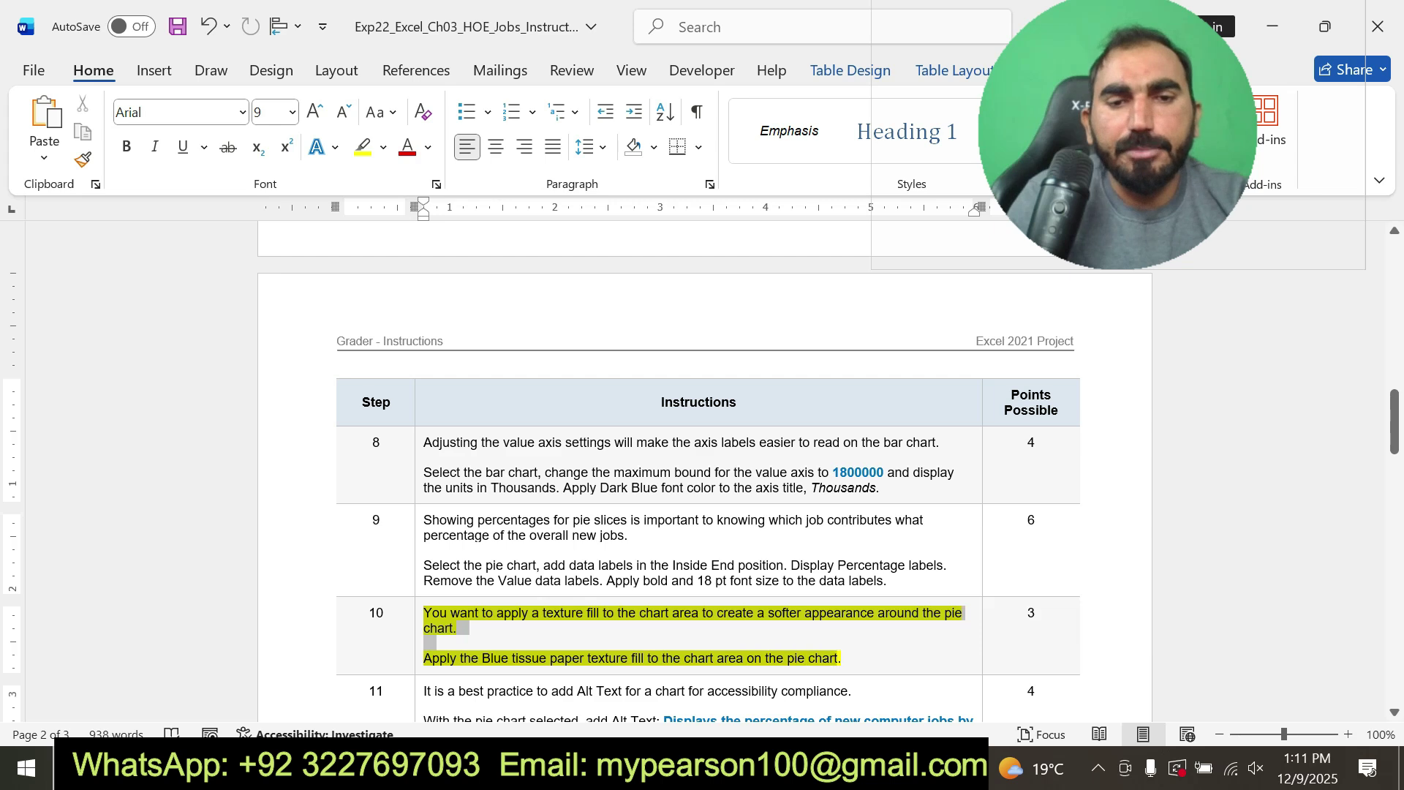
pyautogui.click(922, 764)
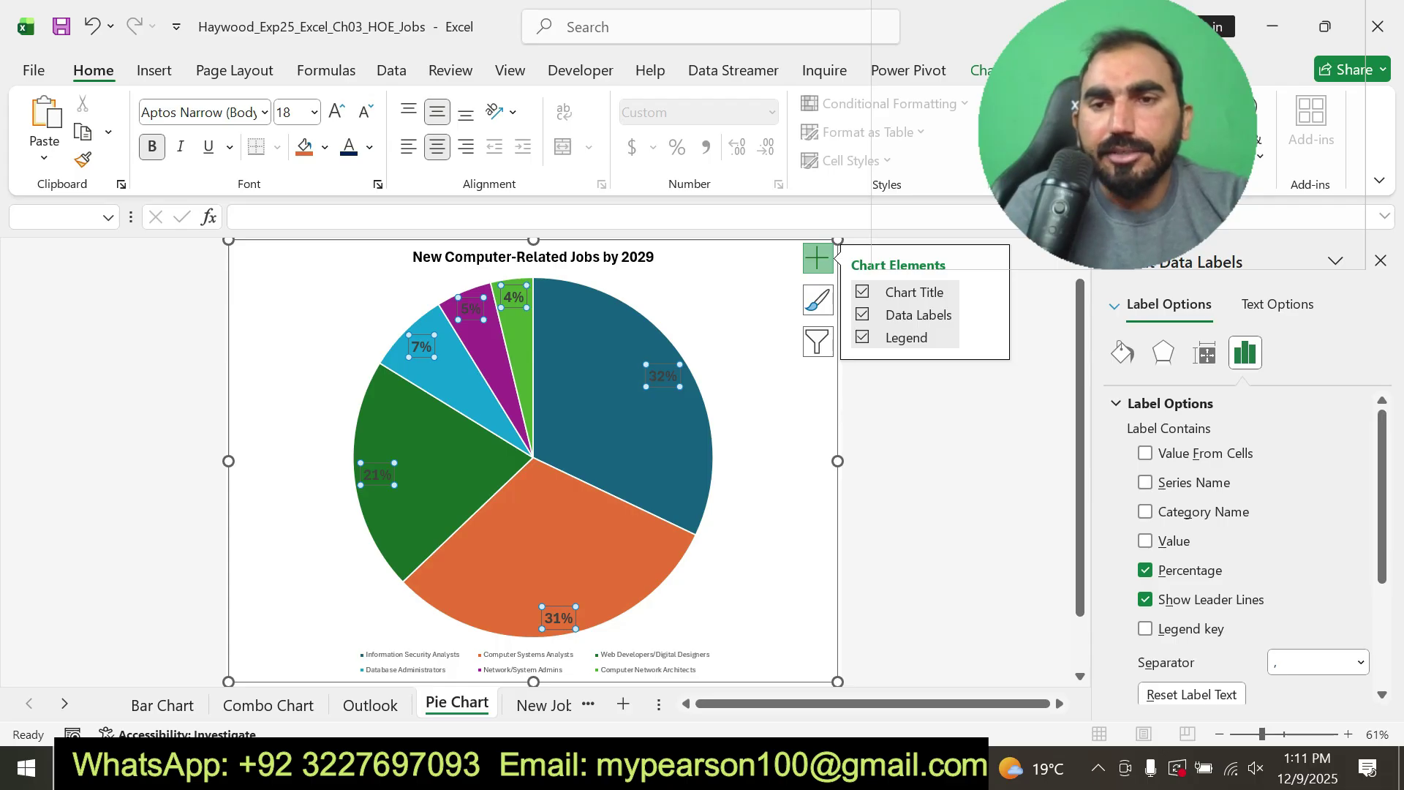
pyautogui.click(1121, 352)
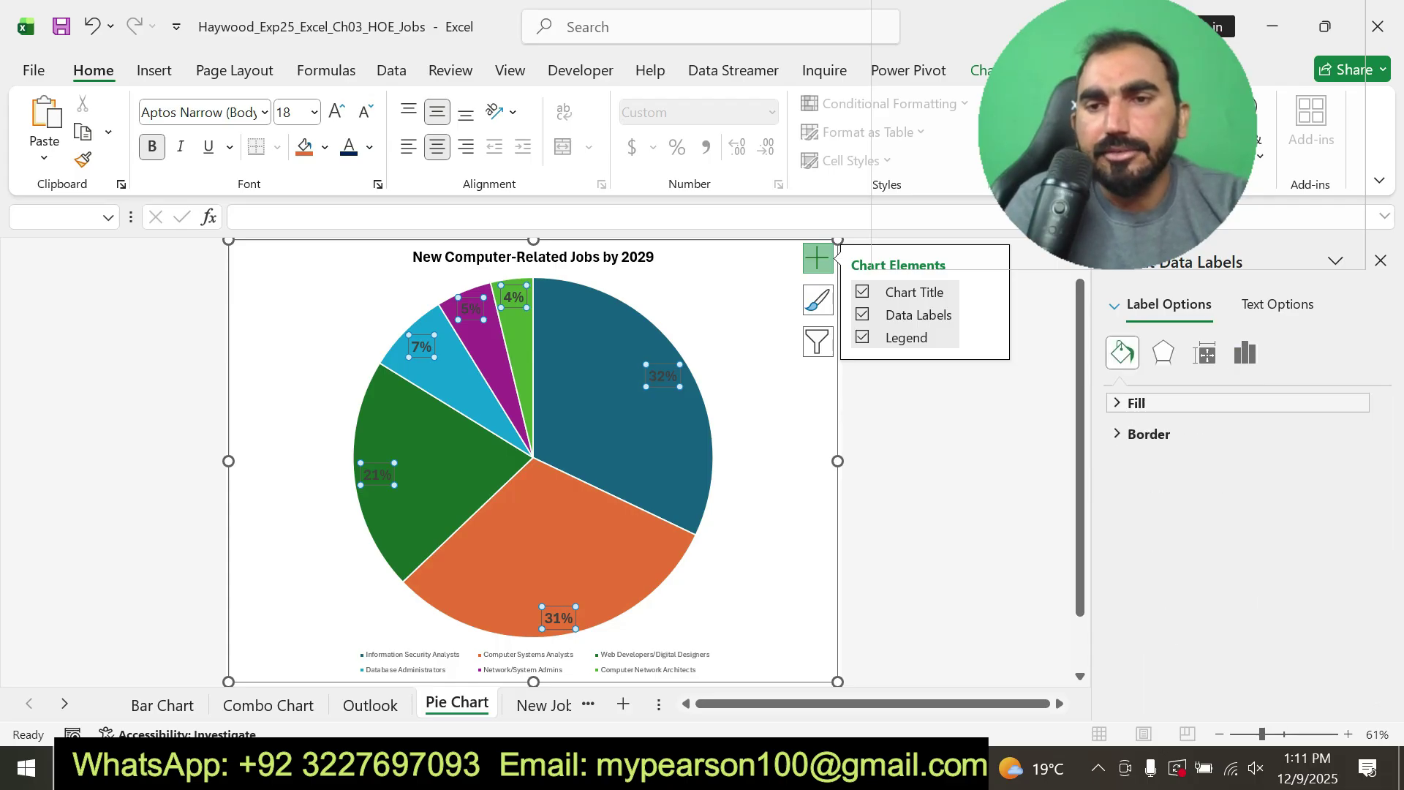
pyautogui.click(1137, 403)
pyautogui.click(1134, 516)
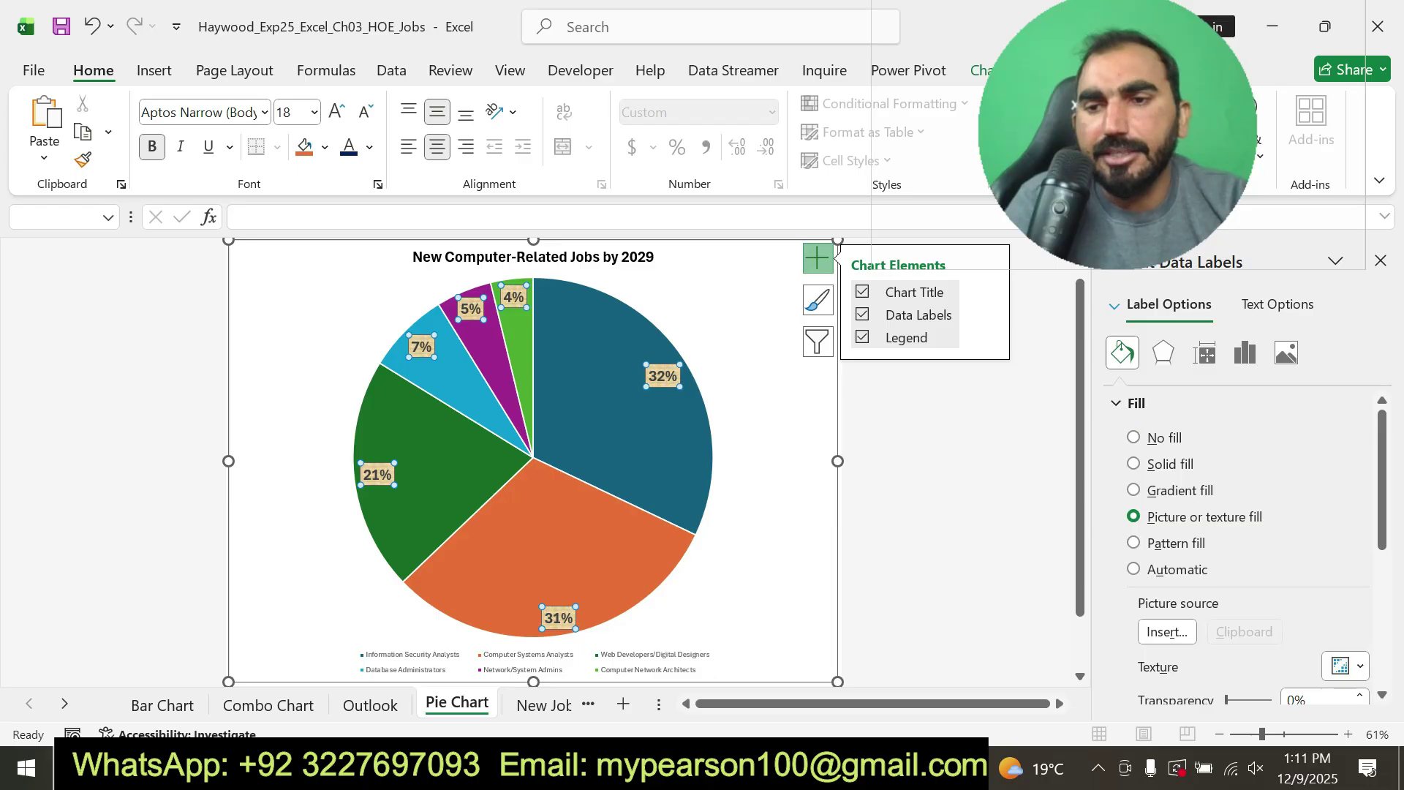
pyautogui.click(1349, 666)
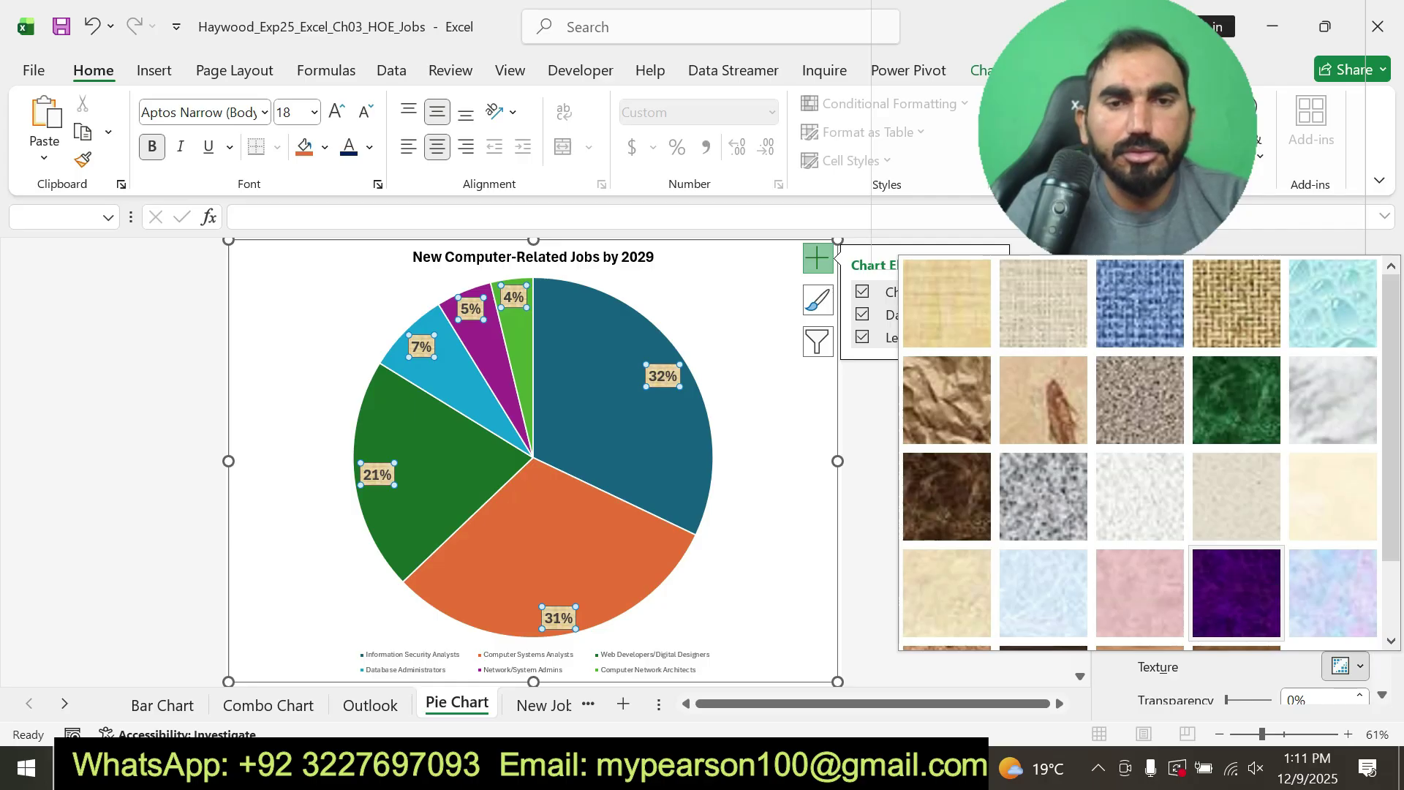
pyautogui.click(733, 416)
pyautogui.click(733, 415)
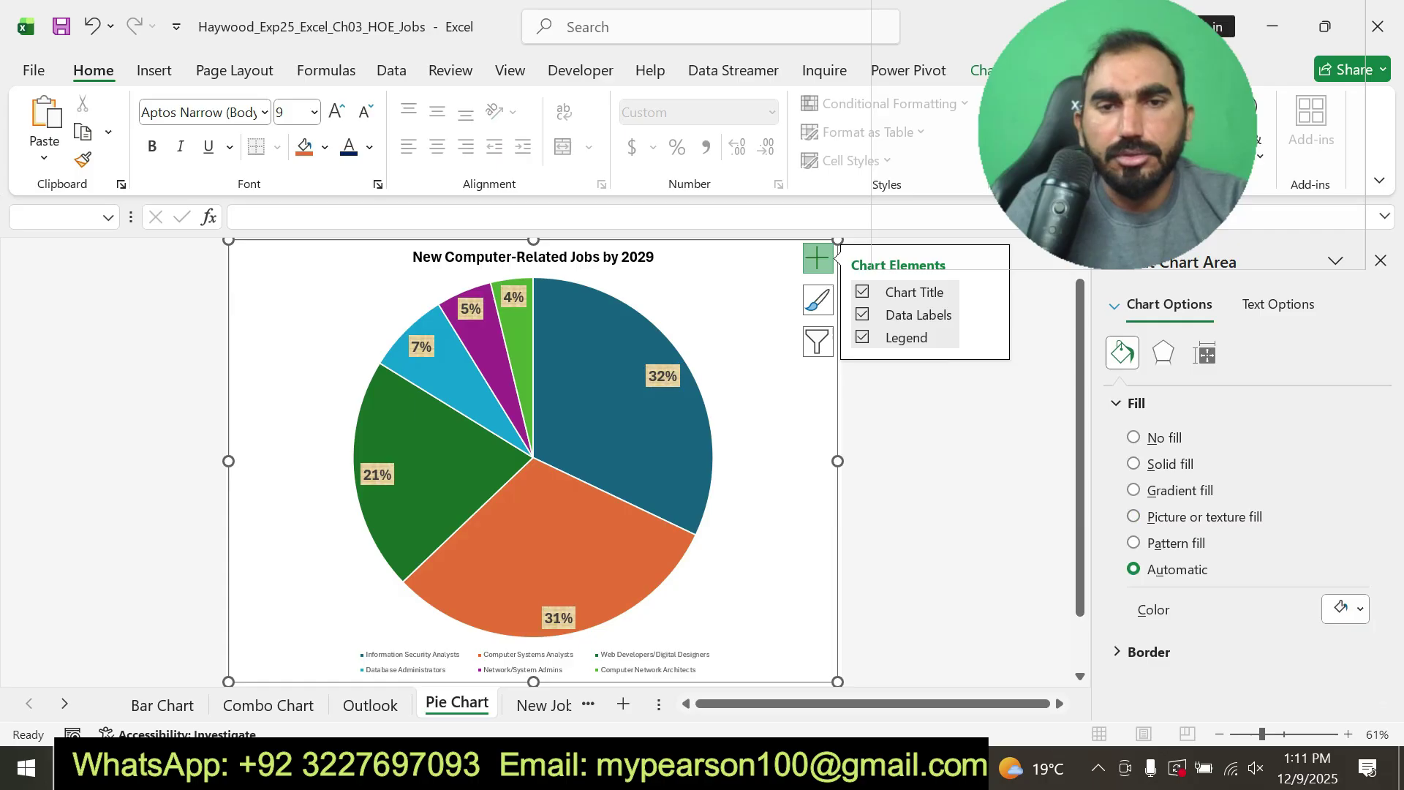
pyautogui.click(663, 376)
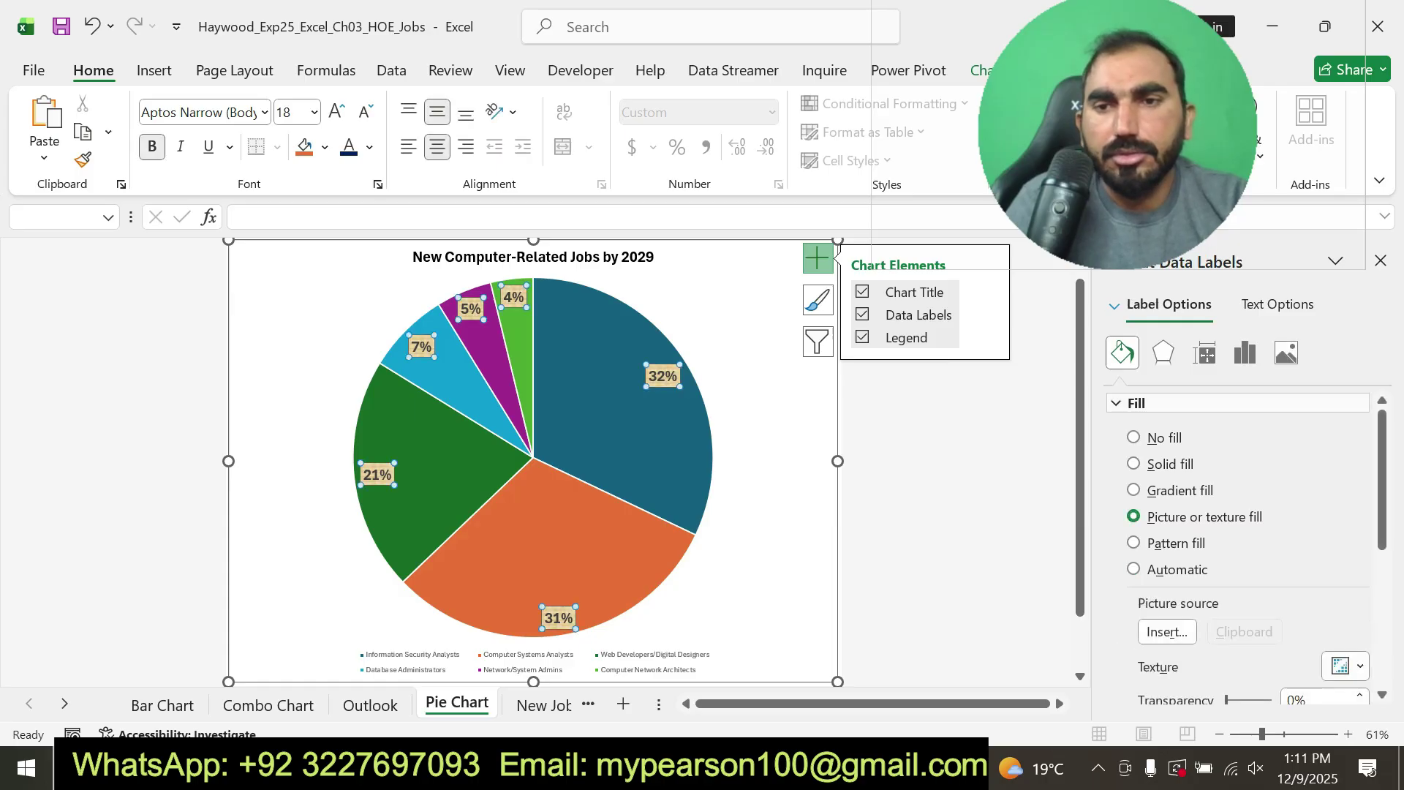
pyautogui.click(1133, 437)
# Step: Apply the Blue tissue paper texture fill to the pie chart's chart area
pyautogui.click(759, 511)
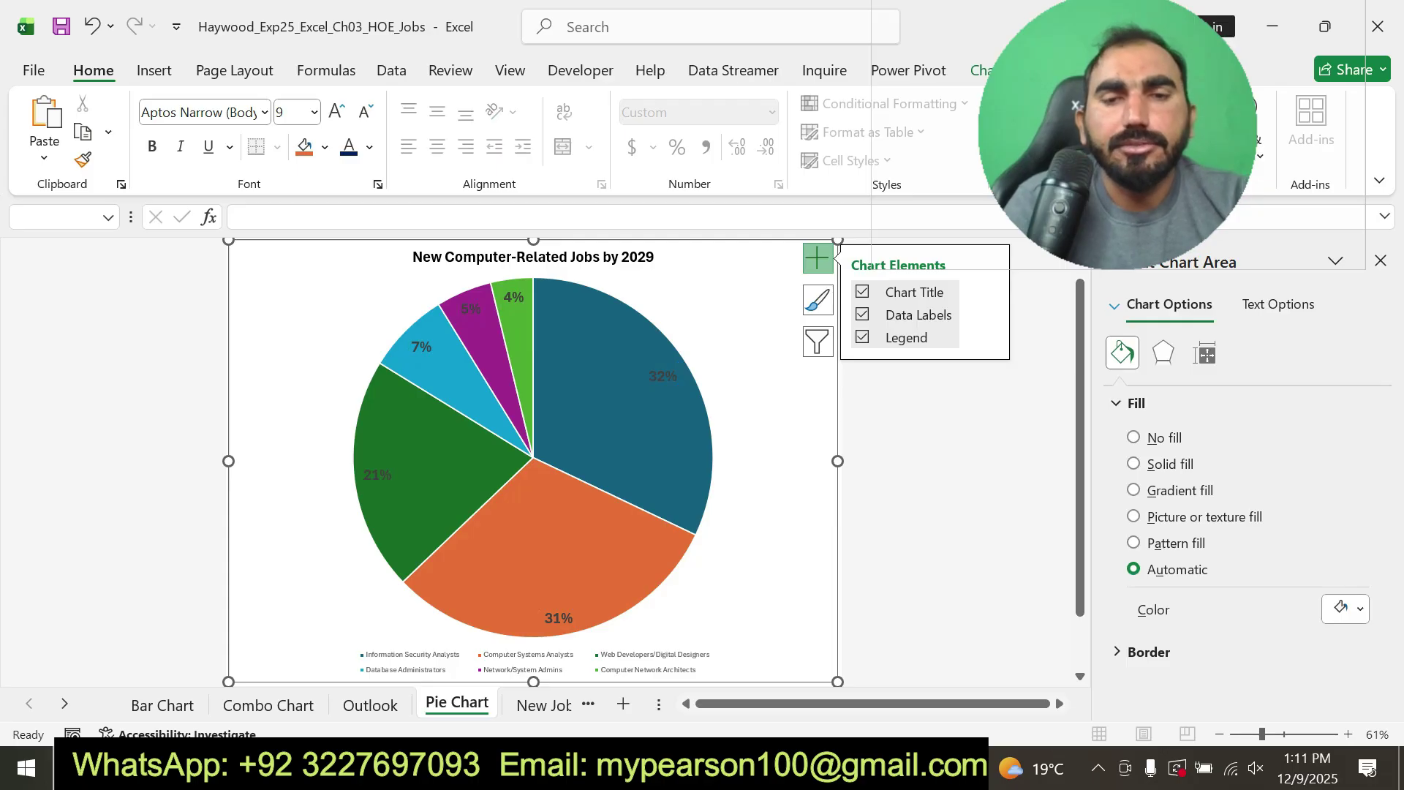
pyautogui.rightClick(741, 442)
pyautogui.click(1133, 437)
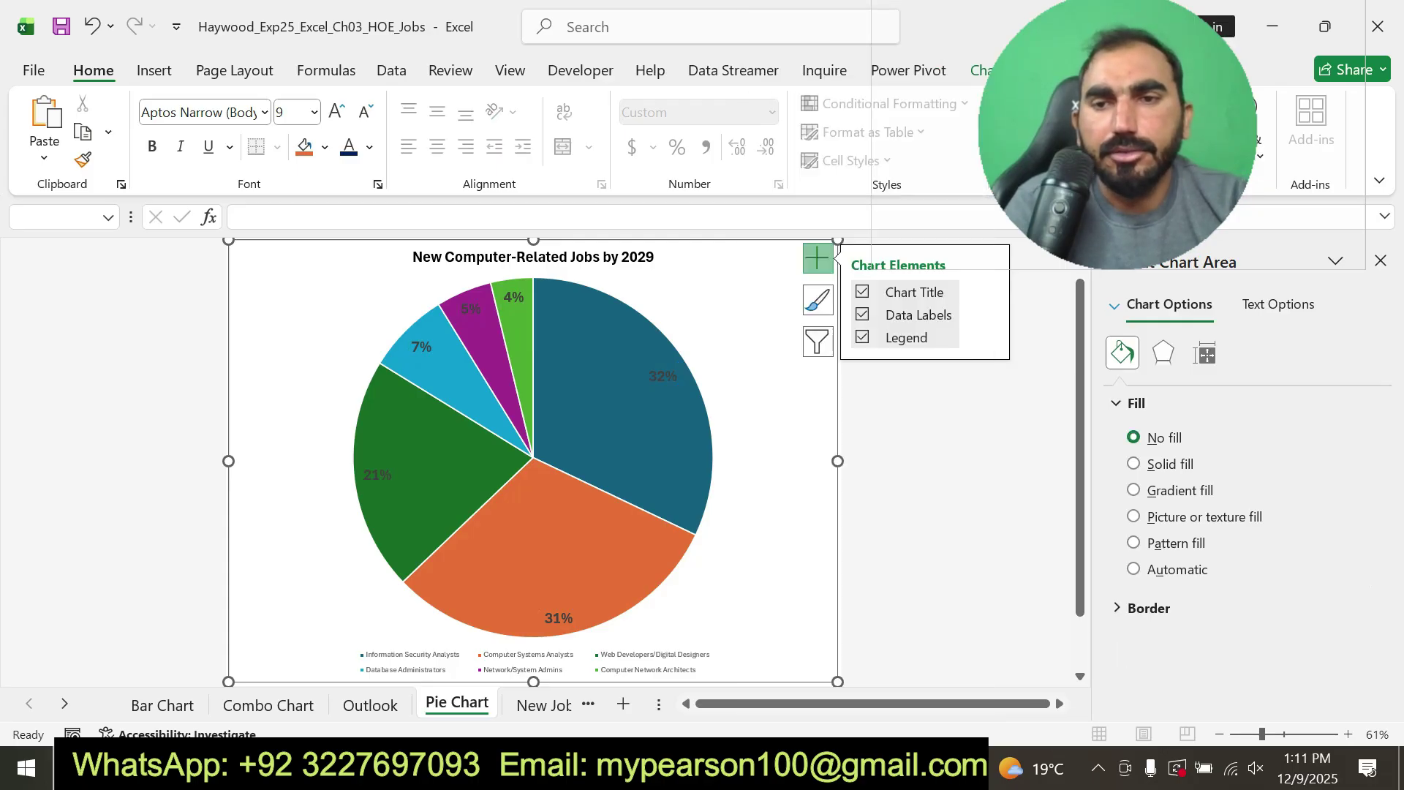
pyautogui.click(1133, 517)
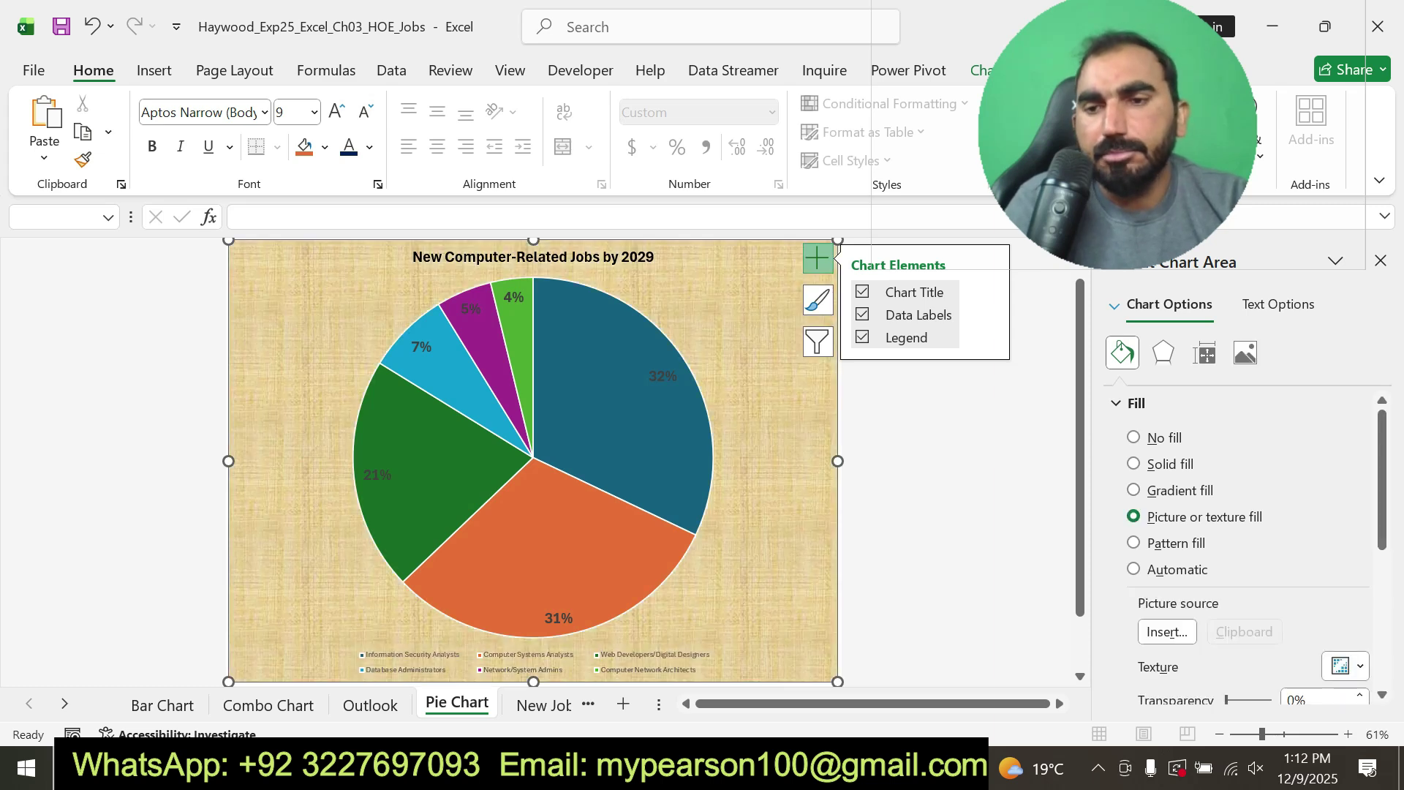
pyautogui.click(1351, 667)
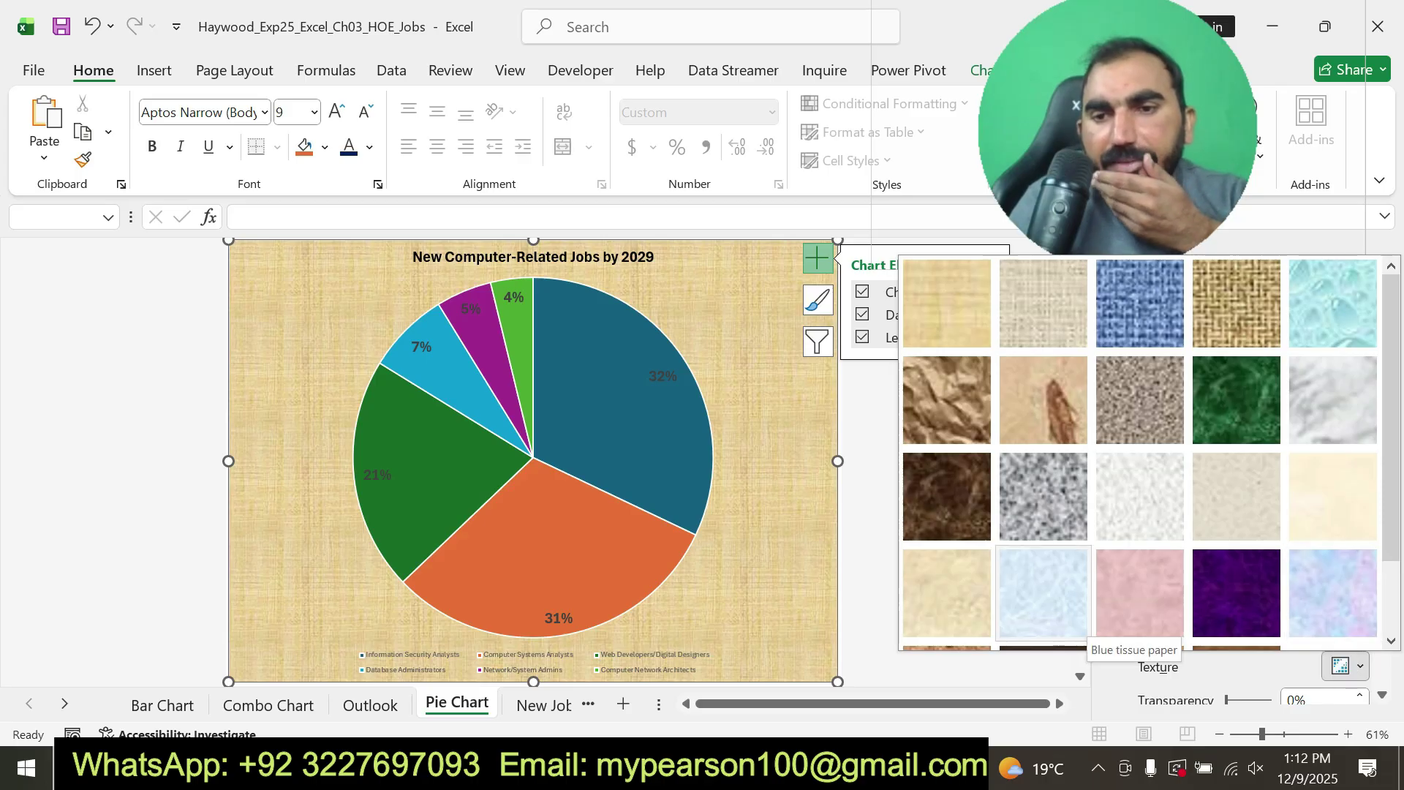
pyautogui.click(1042, 593)
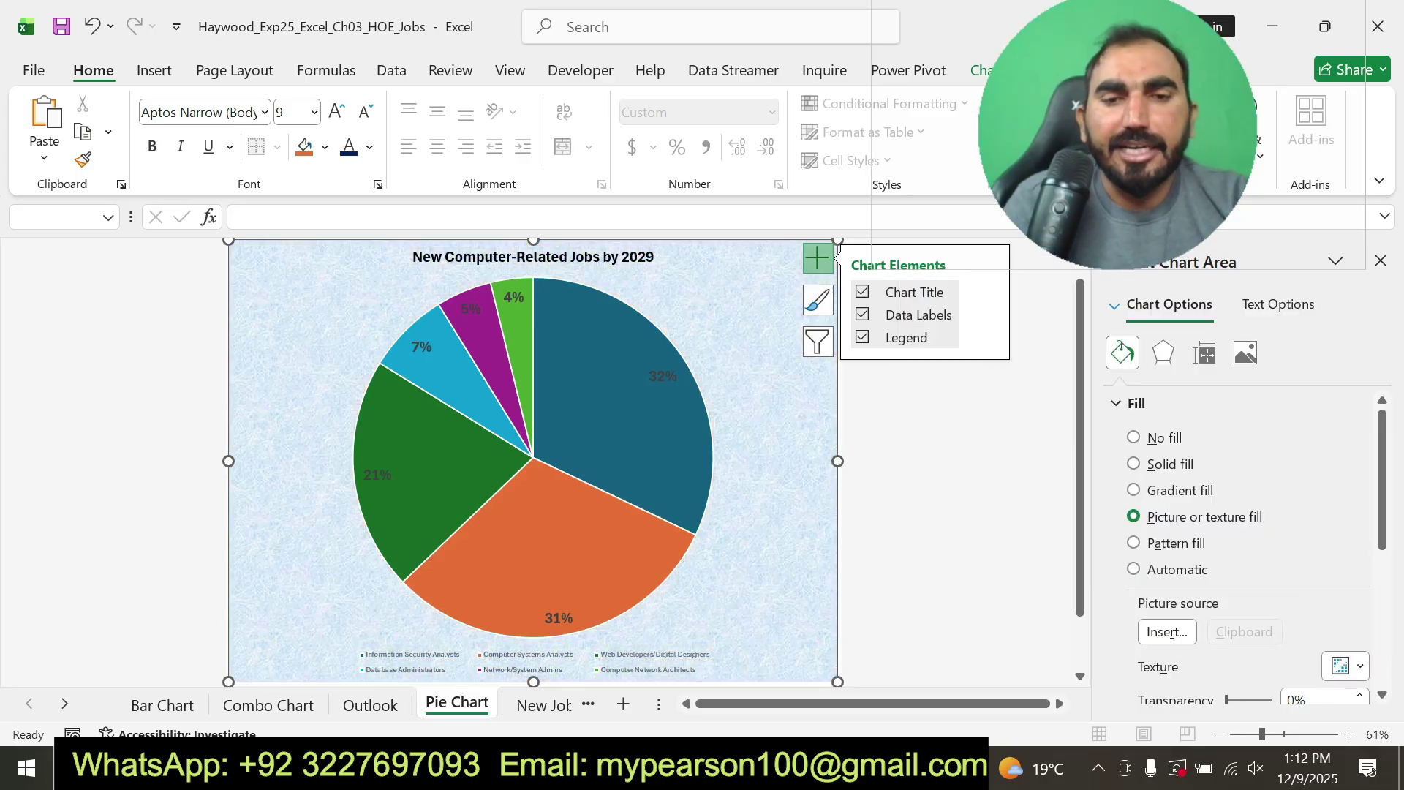
# Step: Switch to the Word instructions, remove the highlight from step 10 and highlight the Alt Text instruction in step 11 in yellow
pyautogui.click(945, 767)
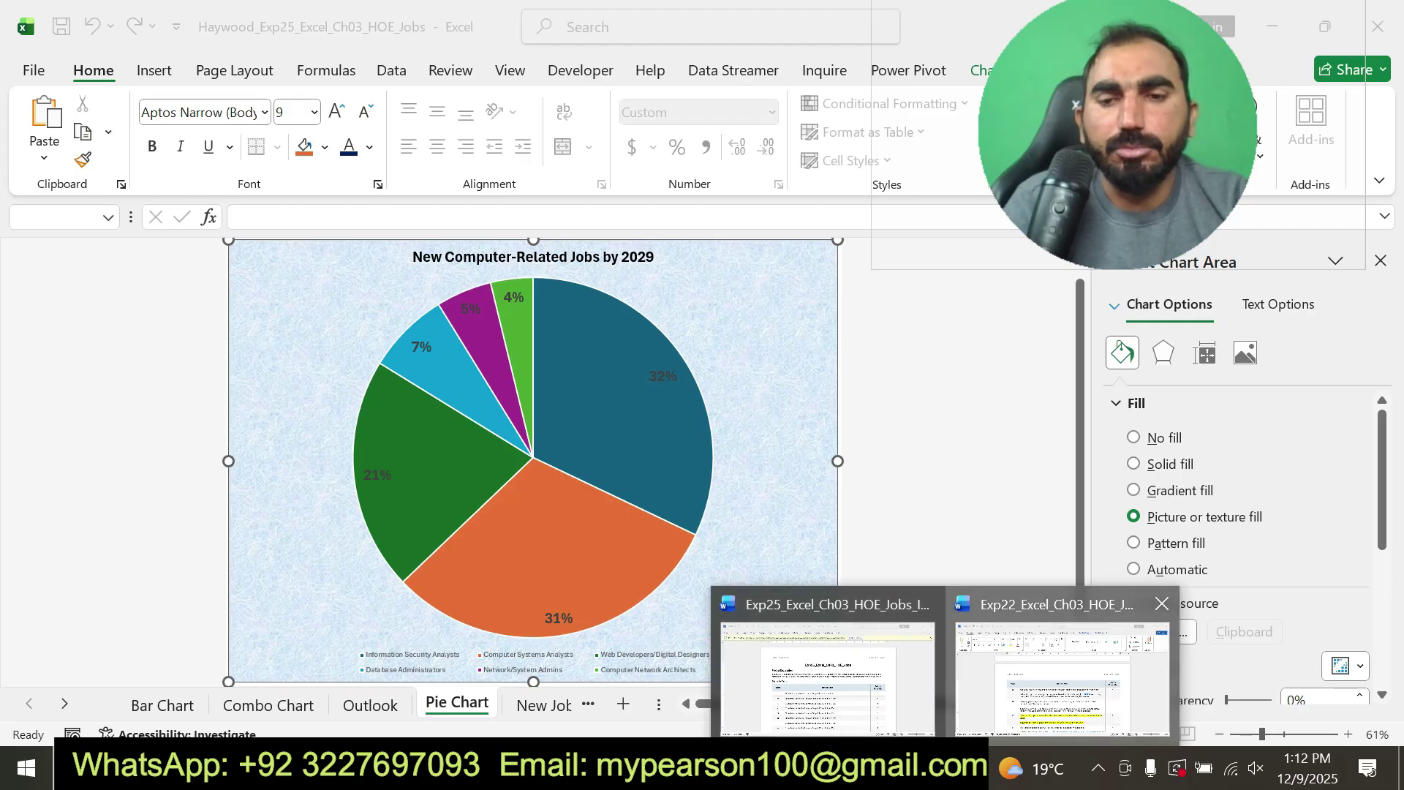
pyautogui.click(1063, 661)
pyautogui.hotkey('ctrl', 'z')
pyautogui.moveTo(1395, 421); pyautogui.dragTo(1394, 452)
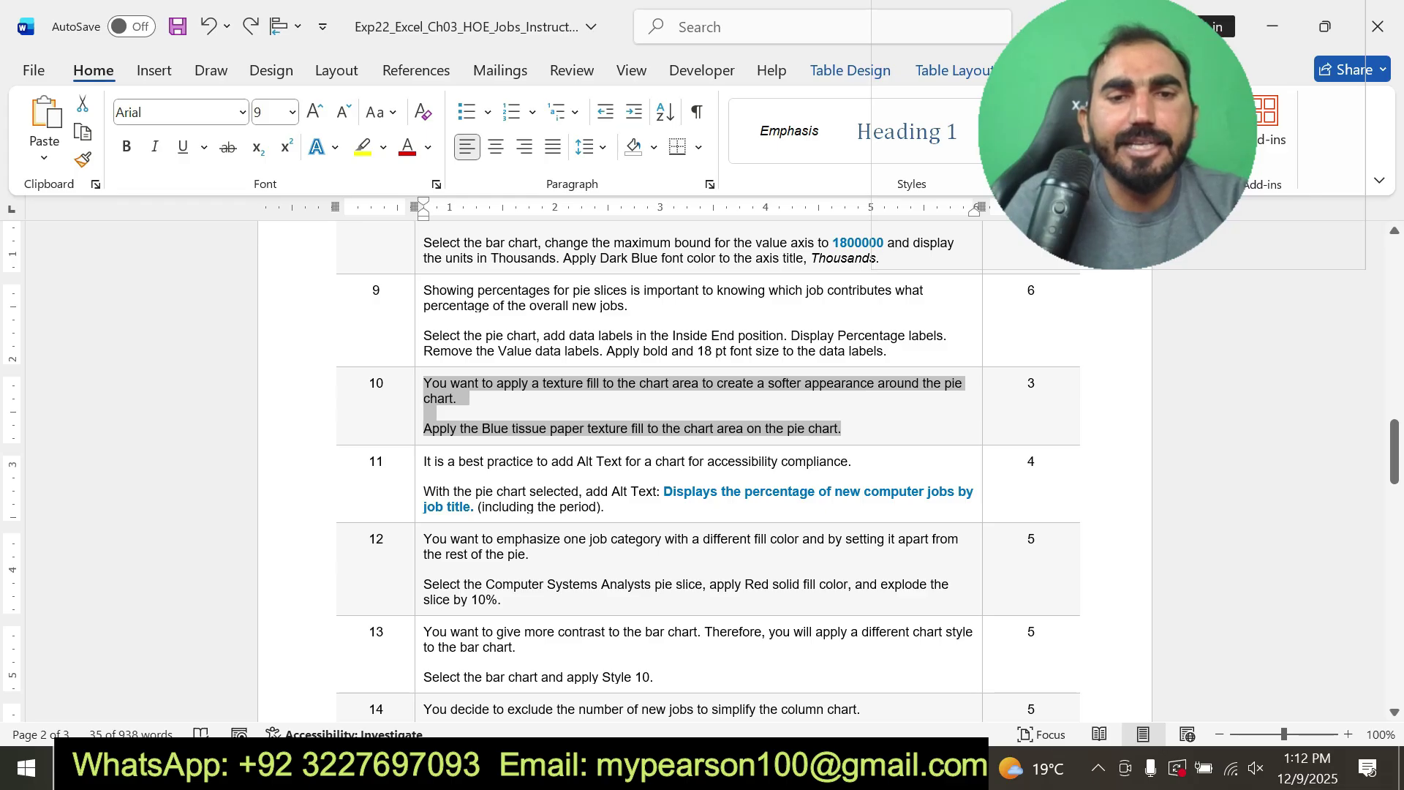
pyautogui.moveTo(423, 491); pyautogui.dragTo(863, 509)
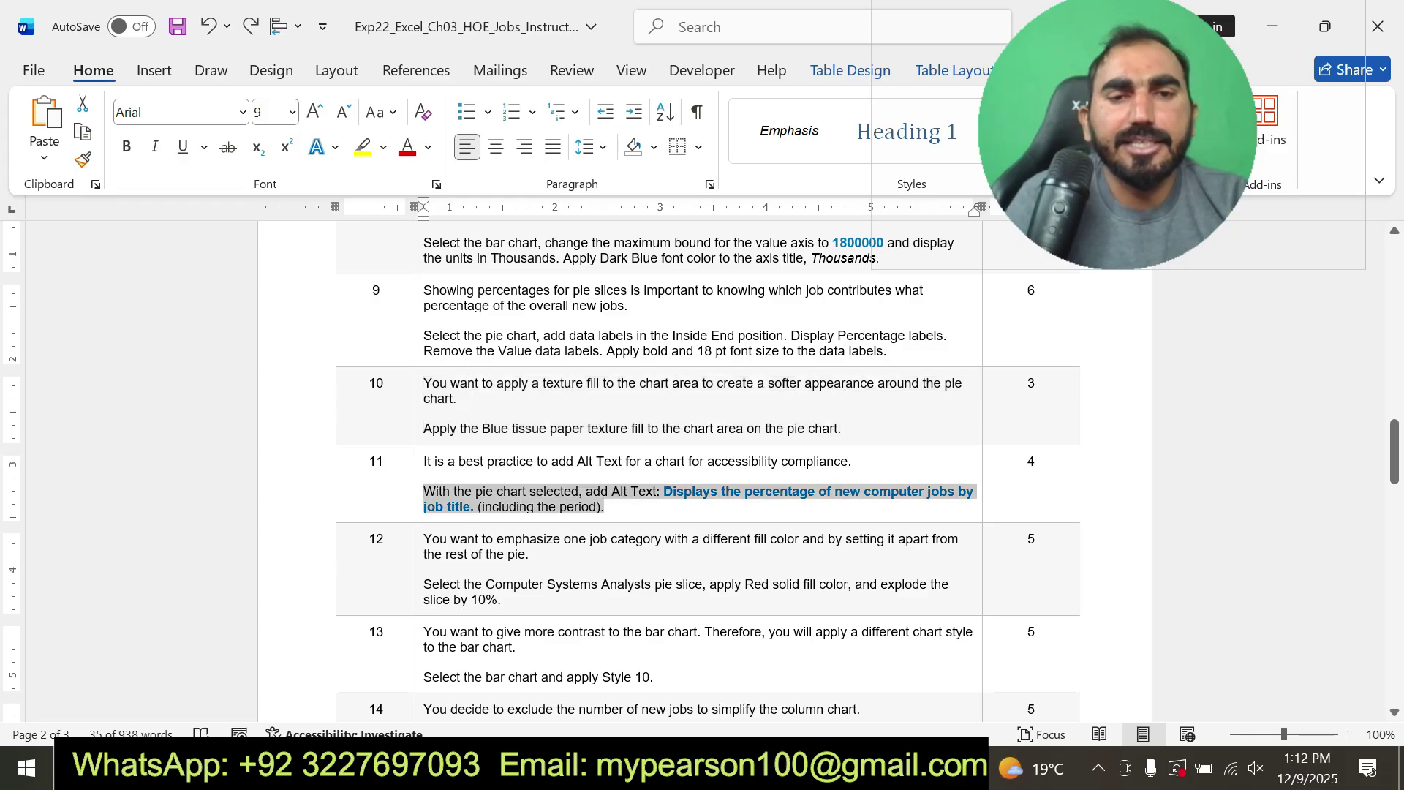
pyautogui.click(953, 472)
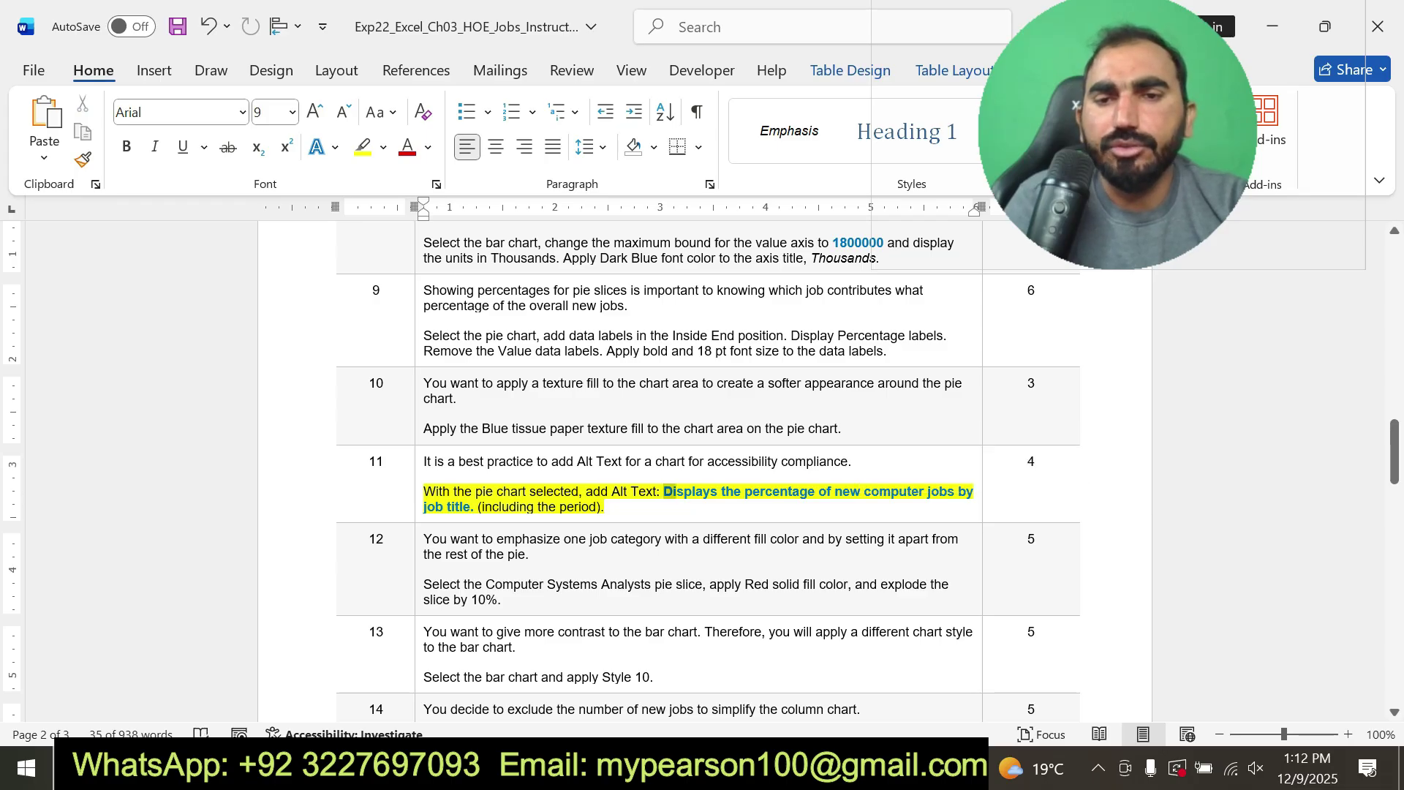
# Step: Copy the step 11 description from Word and add "Displays the percentage of new computer jobs by job title" as the pie chart's alt text in Excel
pyautogui.moveTo(664, 491); pyautogui.dragTo(470, 507)
pyautogui.hotkey('ctrl', 'c')
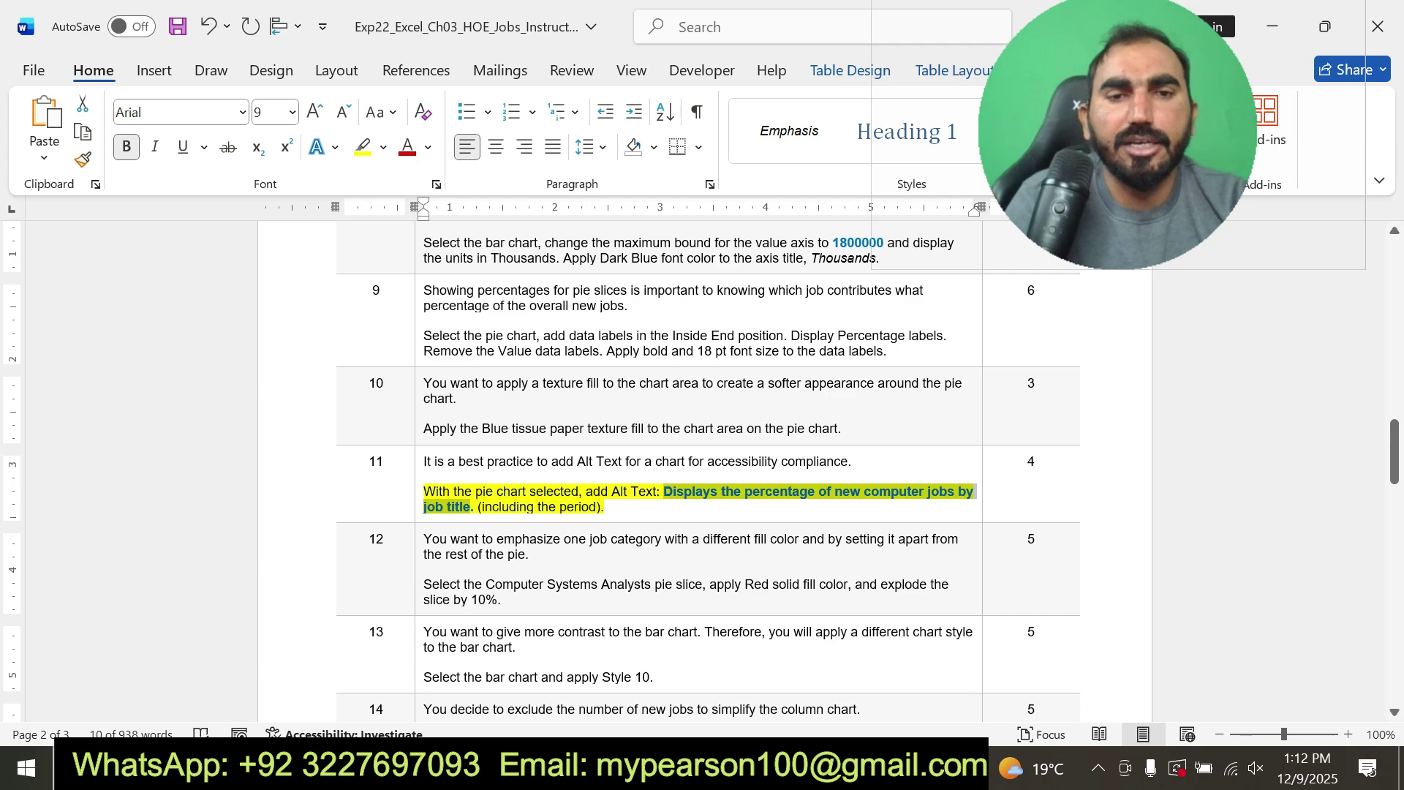
pyautogui.moveTo(922, 766)
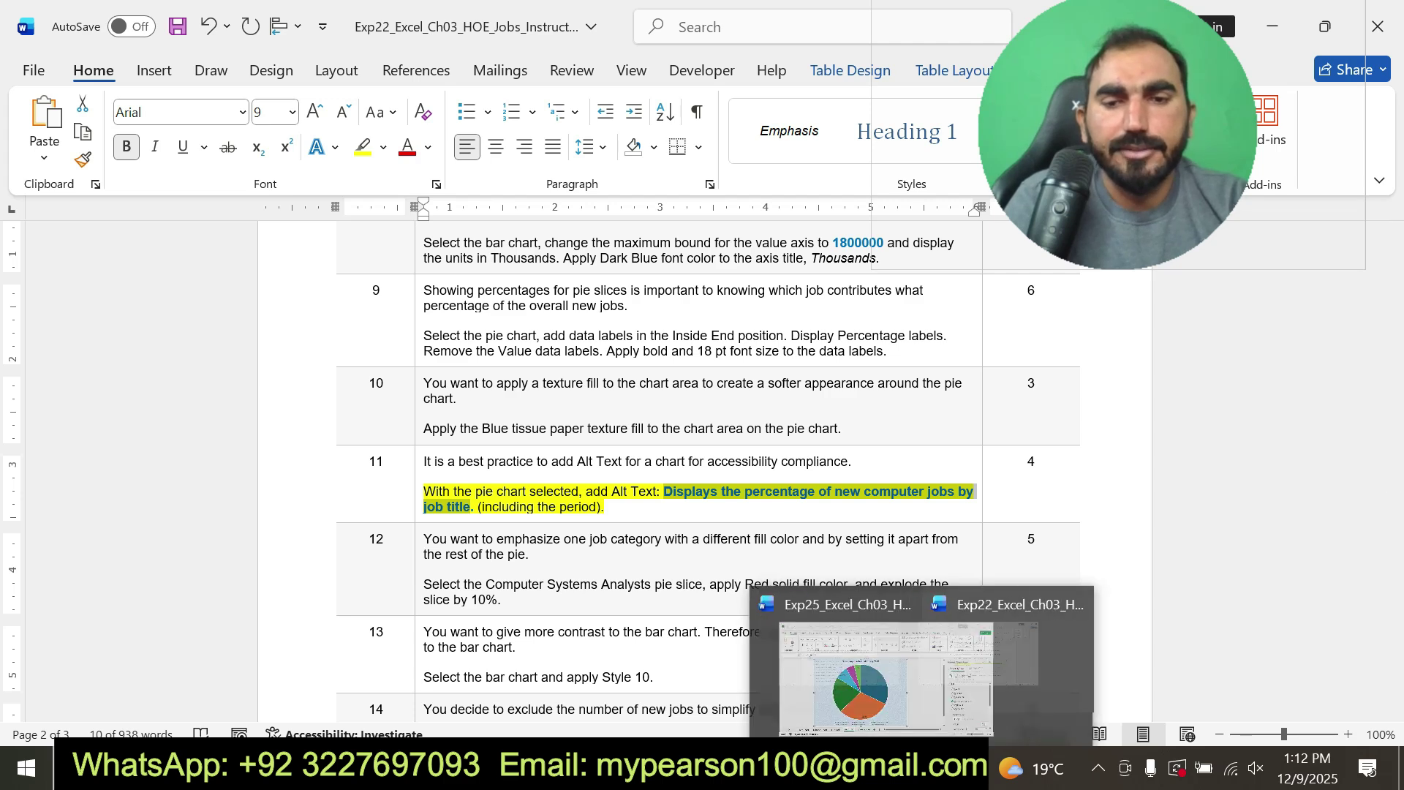
pyautogui.click(831, 672)
pyautogui.rightClick(717, 555)
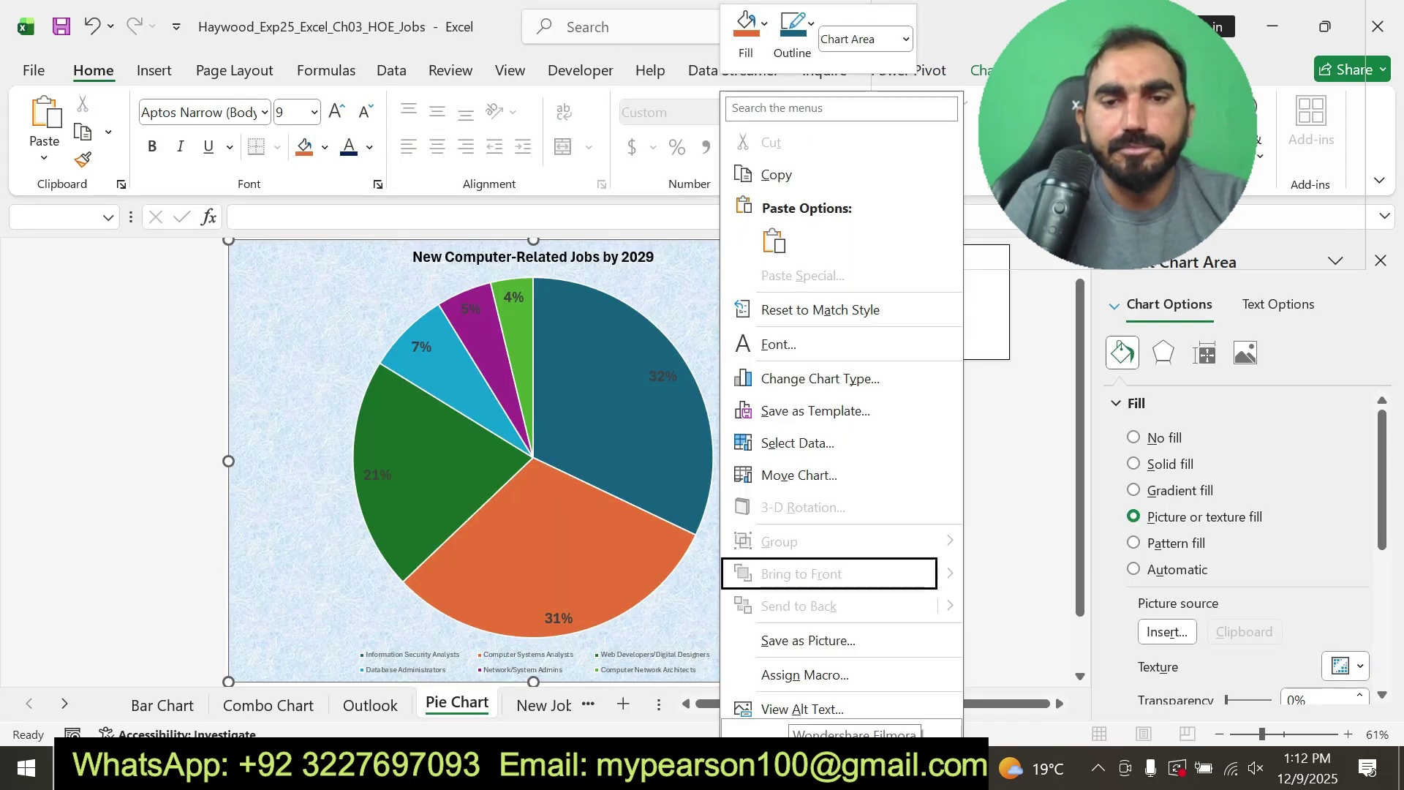
pyautogui.click(797, 707)
pyautogui.hotkey('ctrl', 'v')
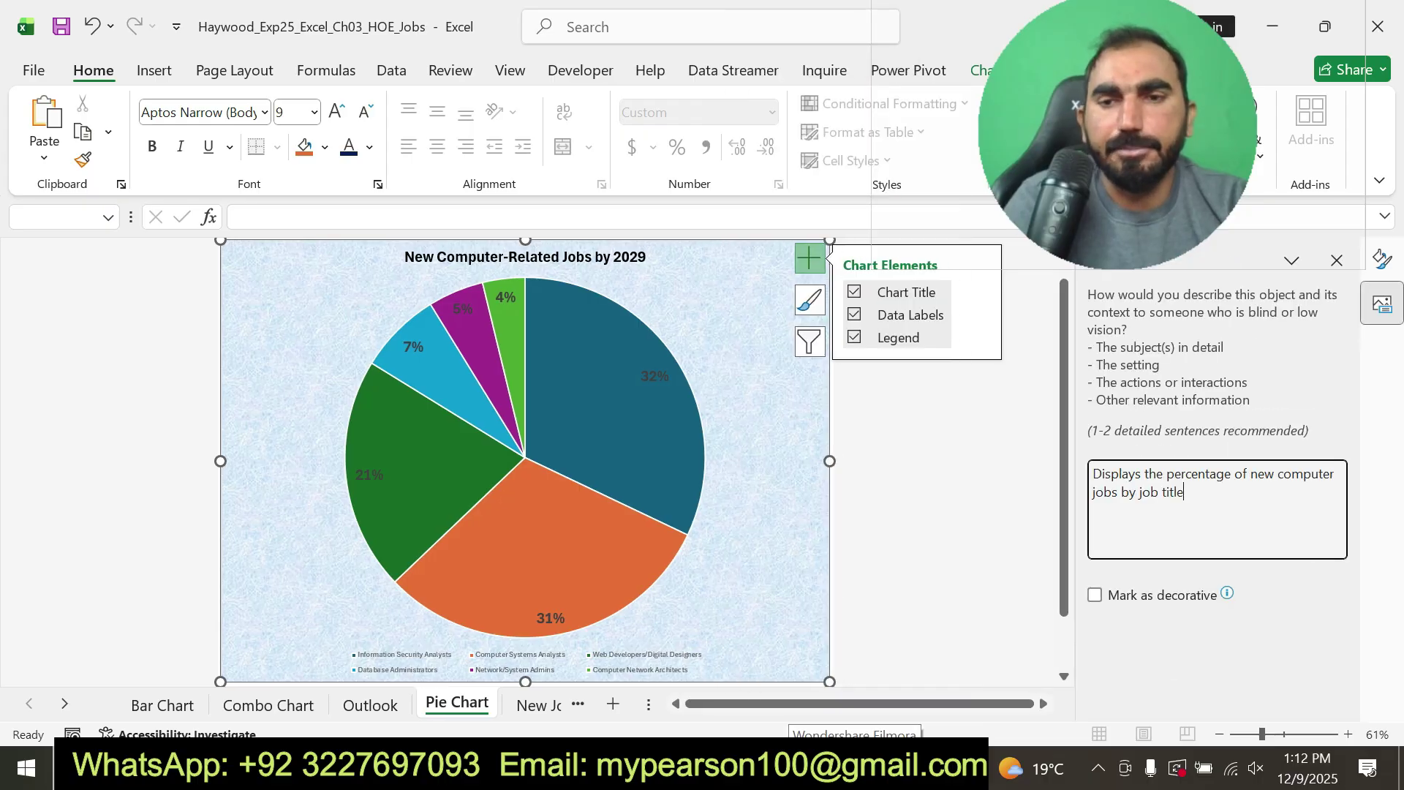
pyautogui.moveTo(1117, 146); pyautogui.dragTo(1080, 124)
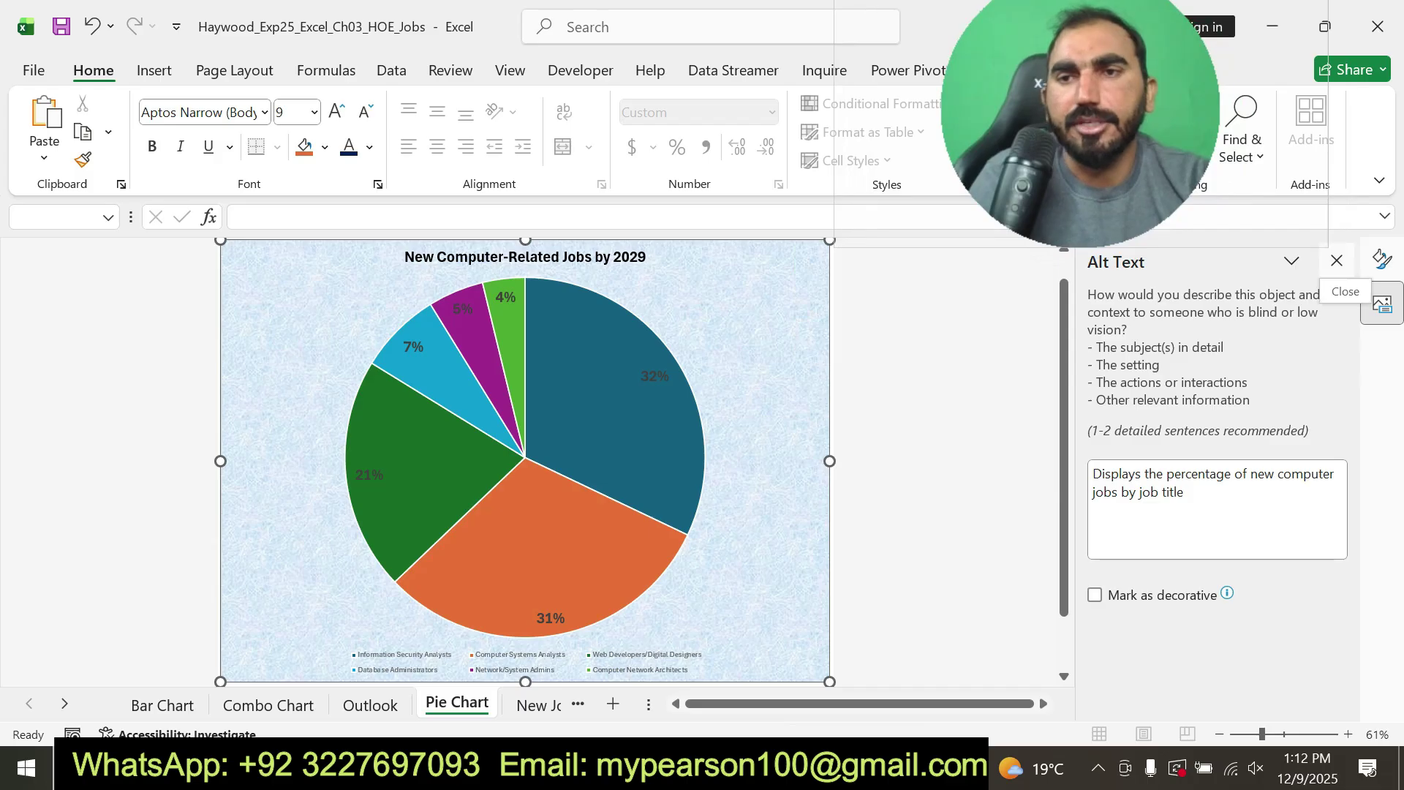
pyautogui.click(1336, 261)
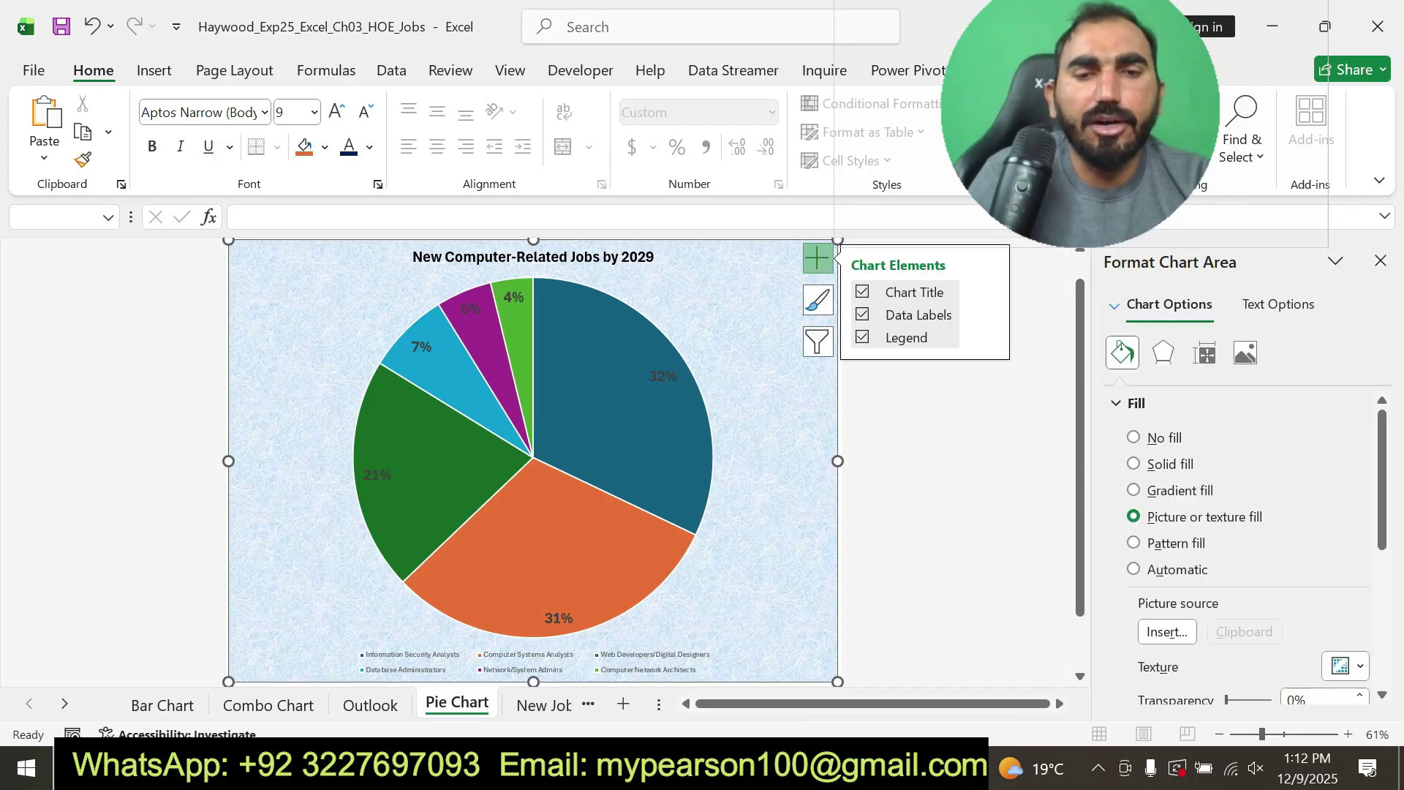
# Step: Switch to the Word instructions, remove the highlight from step 11 and highlight the step 12 text in yellow
pyautogui.click(945, 767)
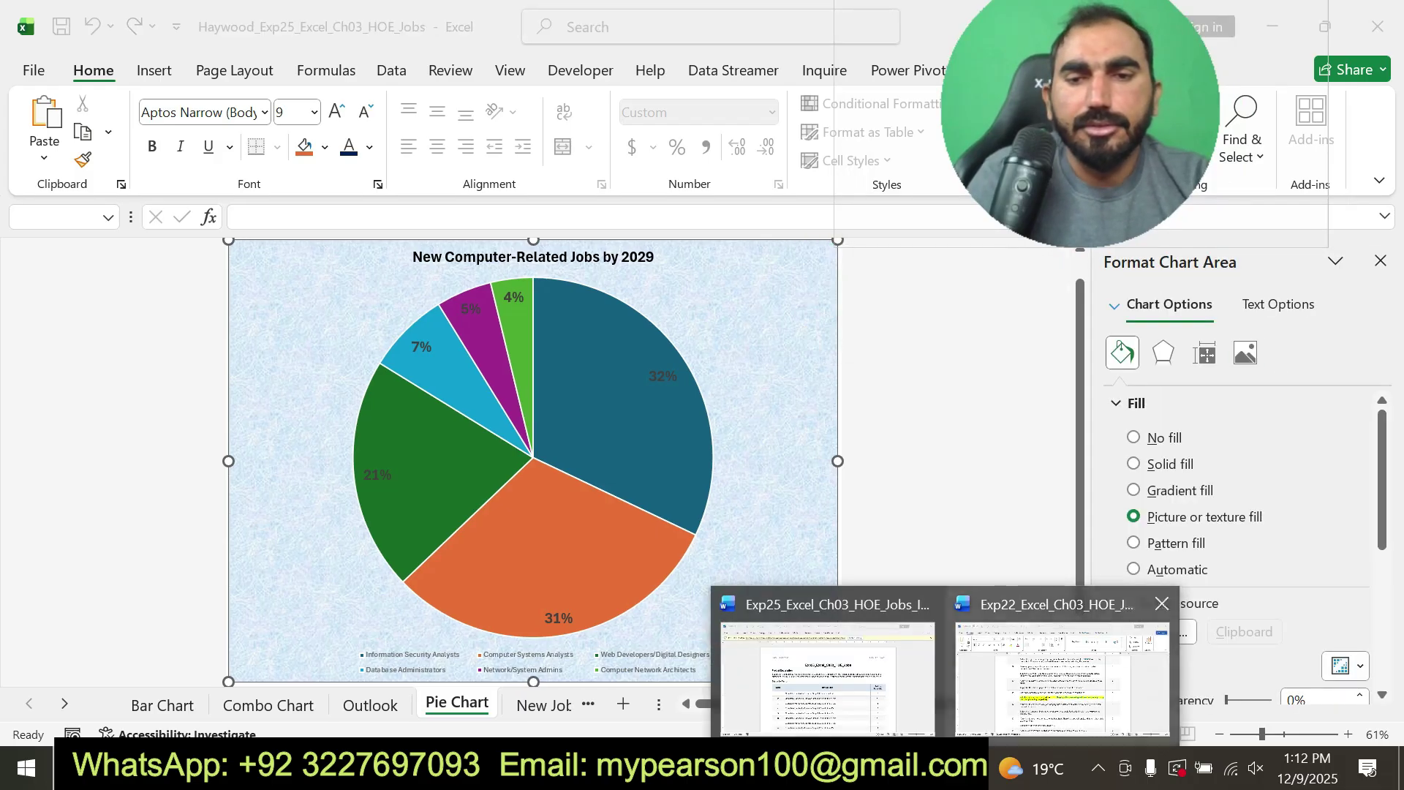
pyautogui.click(1062, 679)
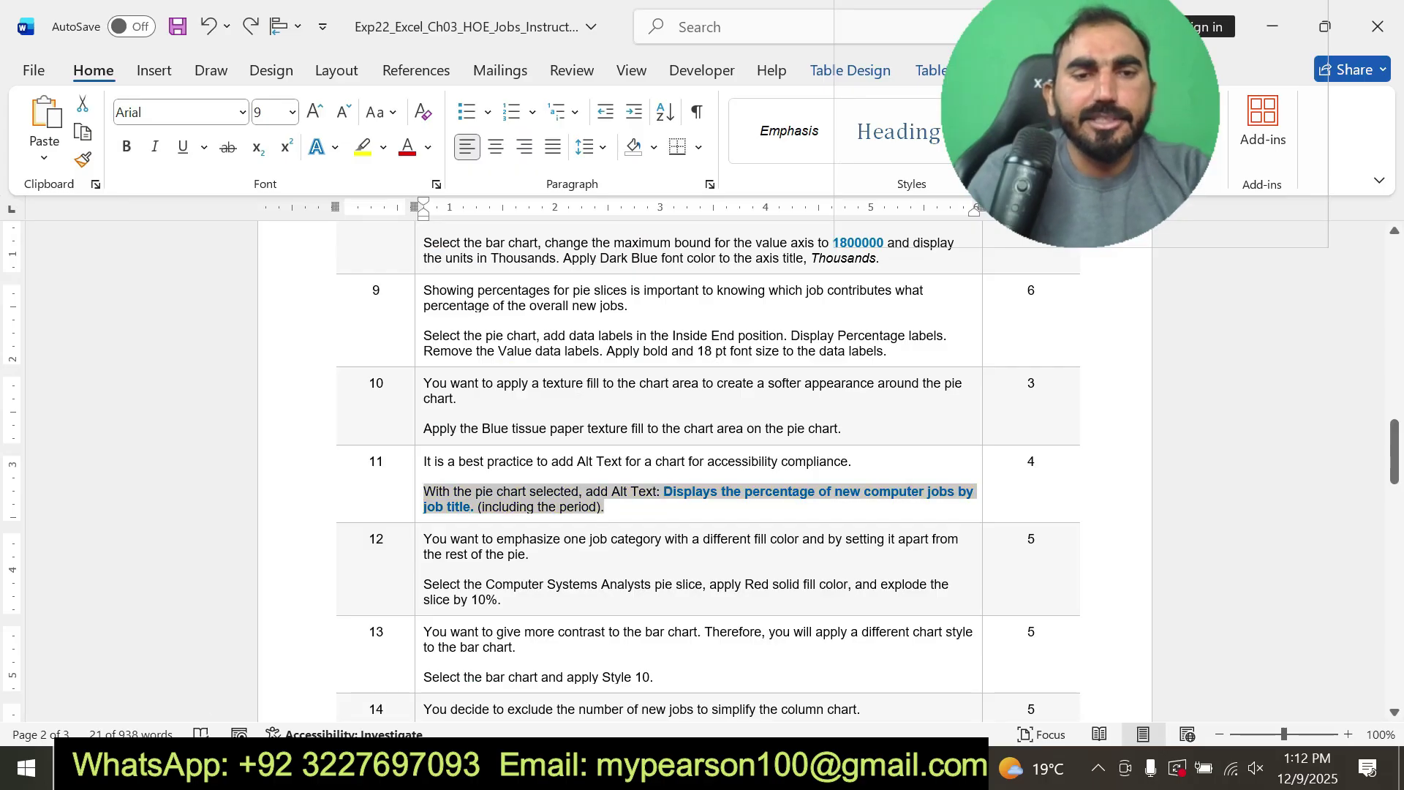
pyautogui.click(419, 557)
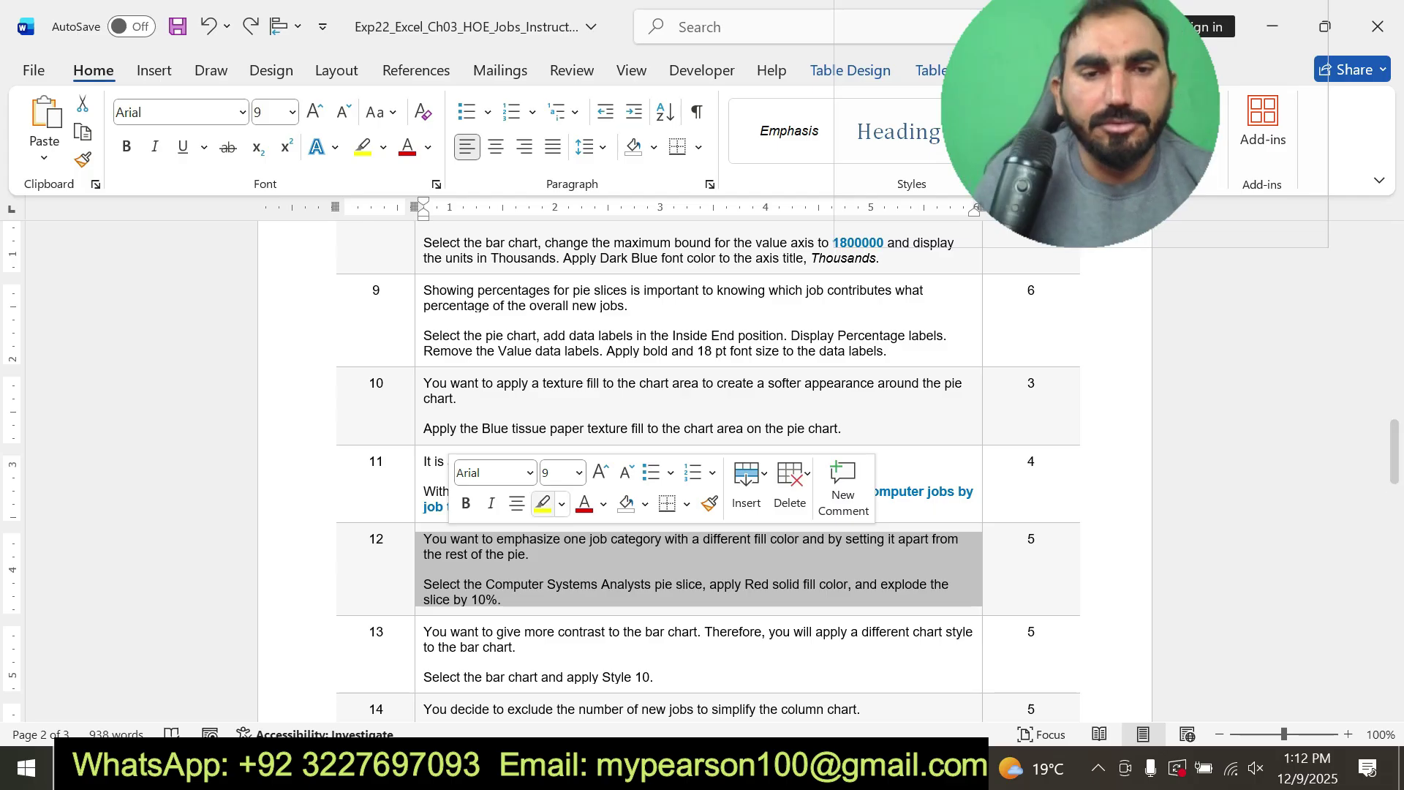
pyautogui.click(543, 503)
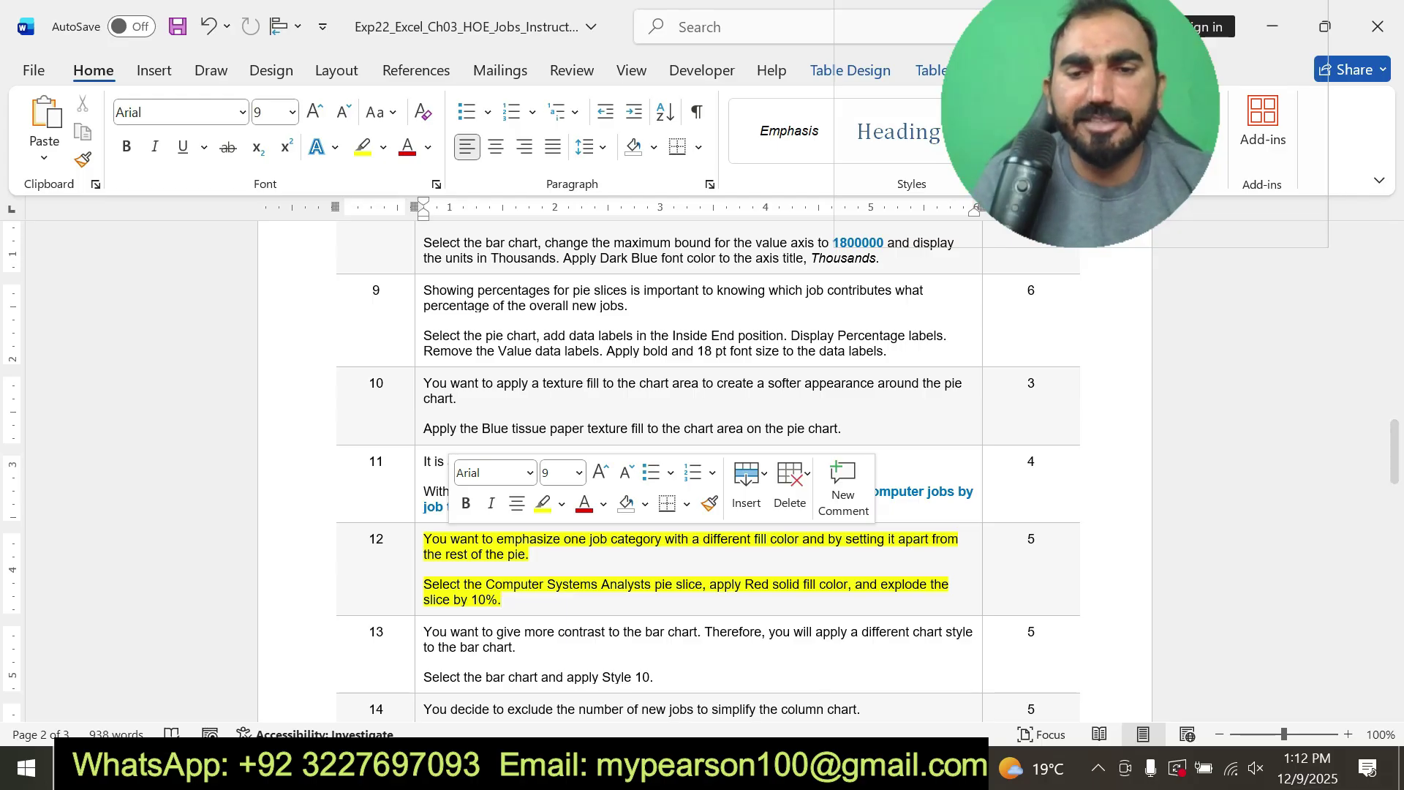
# Step: In Excel, give only the Computer Systems Analysts slice of the pie chart a Red solid fill, checking step 12 in Word
pyautogui.click(896, 766)
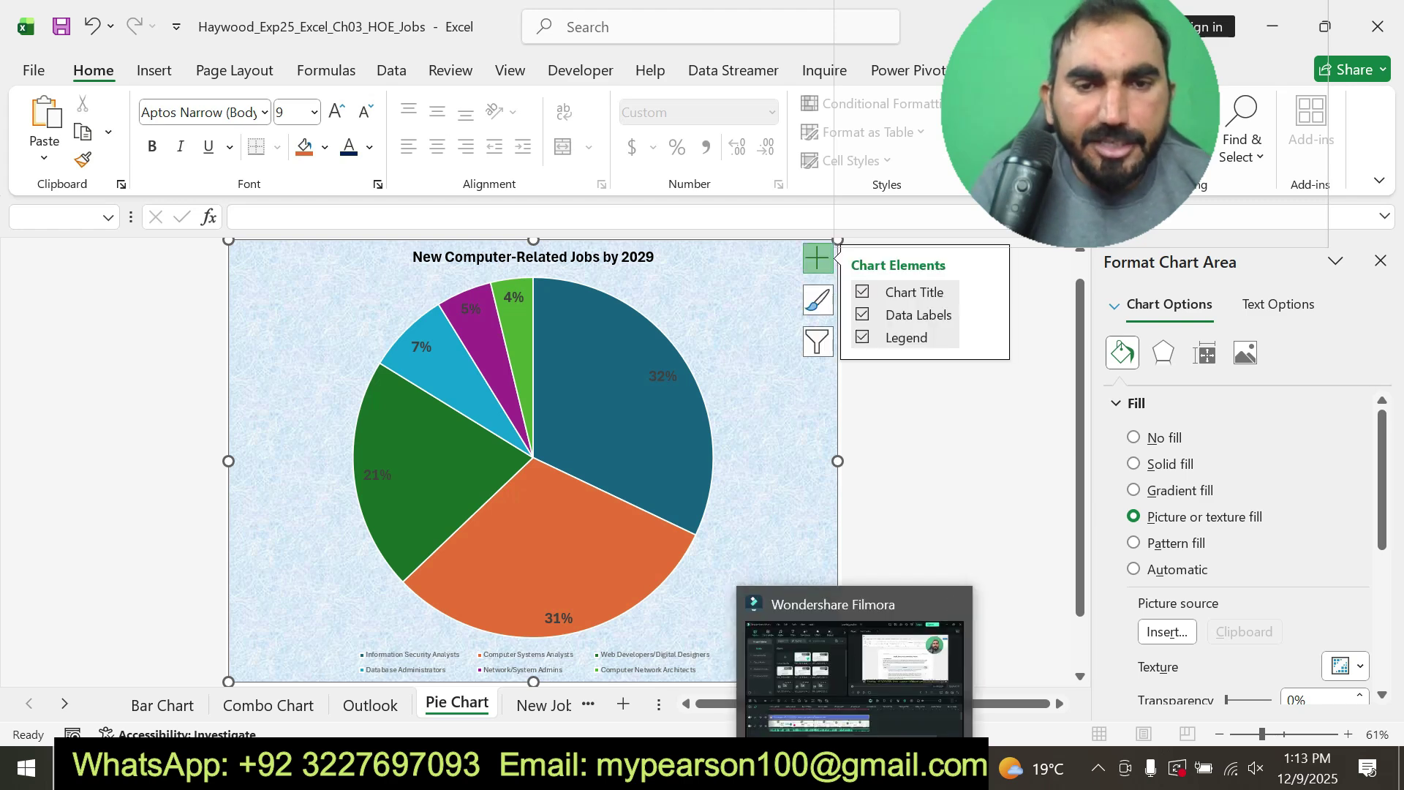
pyautogui.click(570, 607)
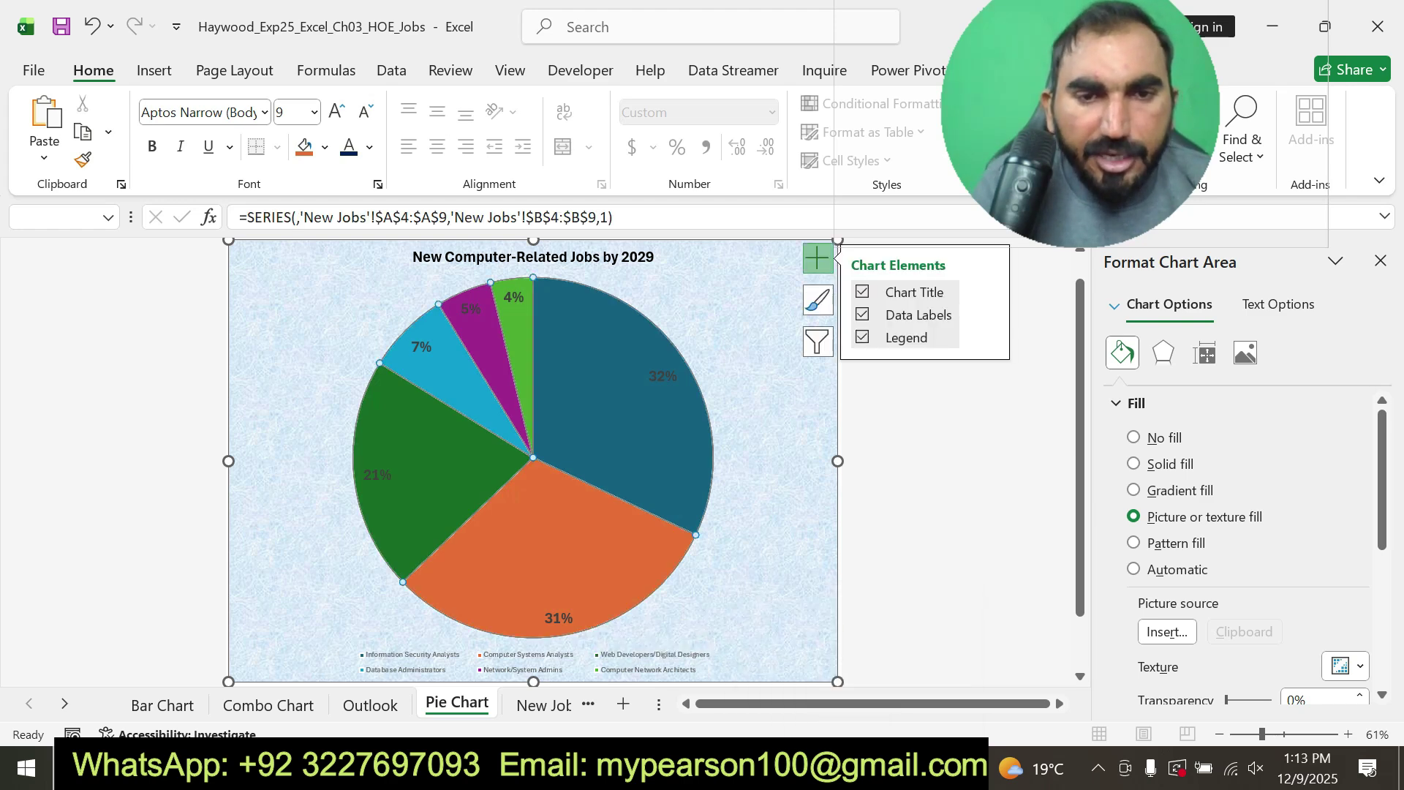
pyautogui.click(571, 607)
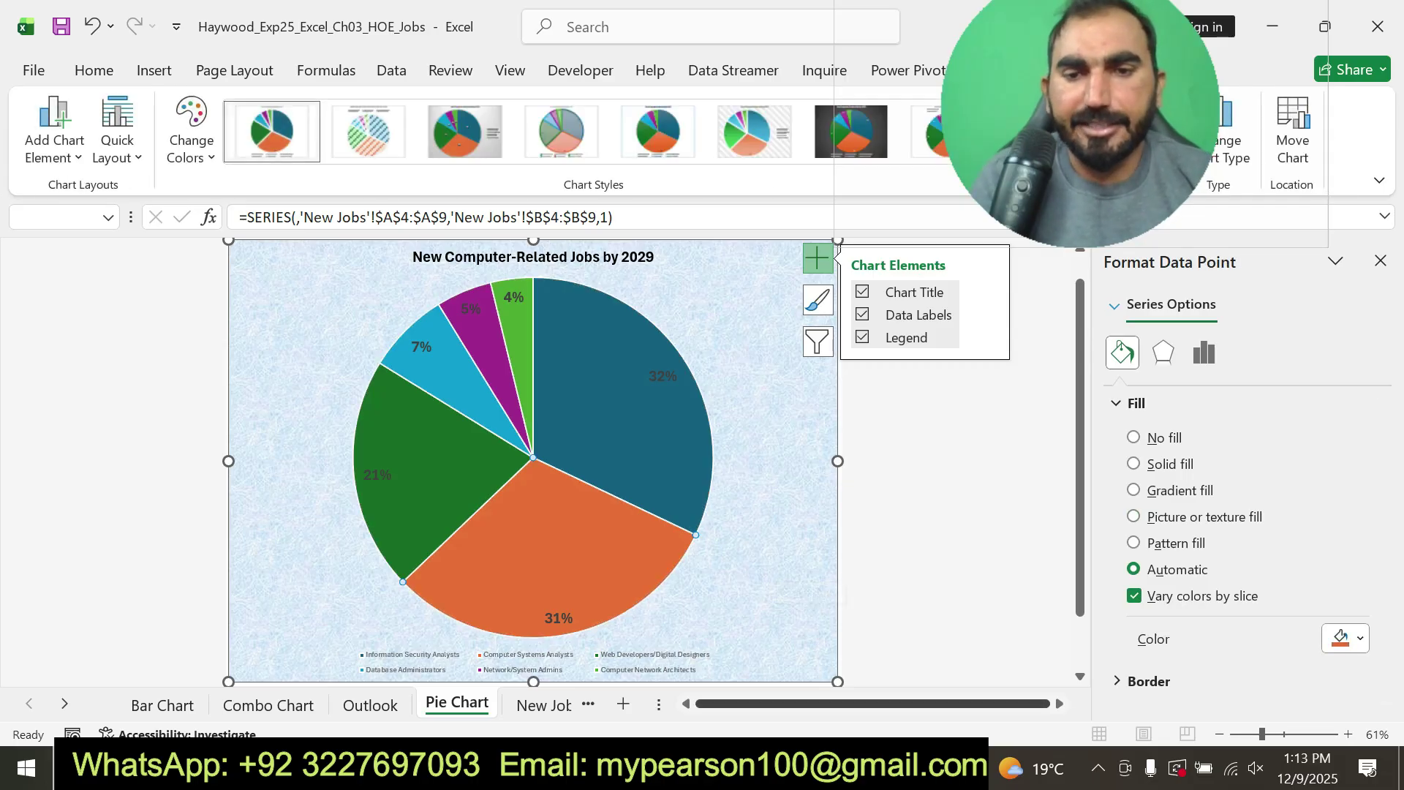
pyautogui.click(945, 767)
pyautogui.click(1061, 677)
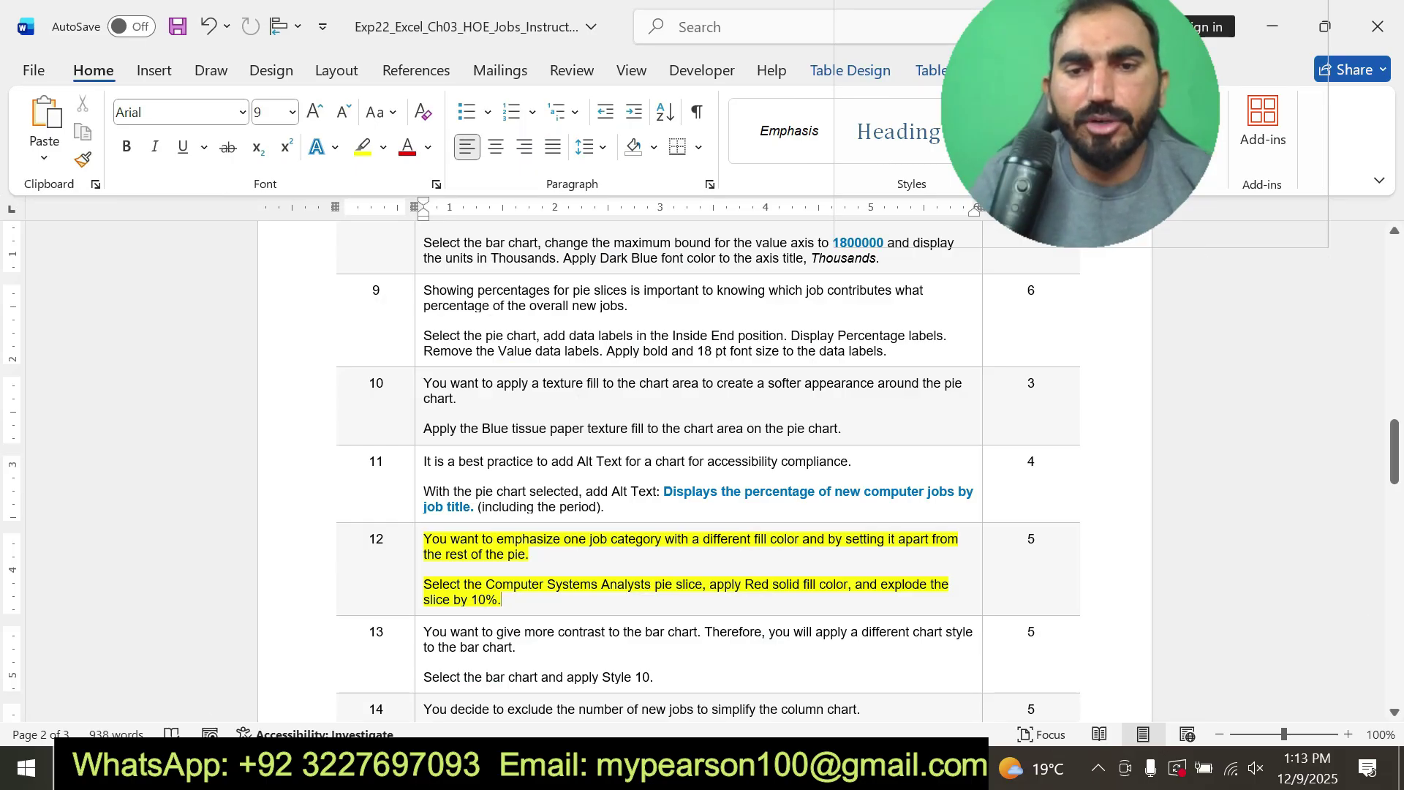
pyautogui.click(857, 767)
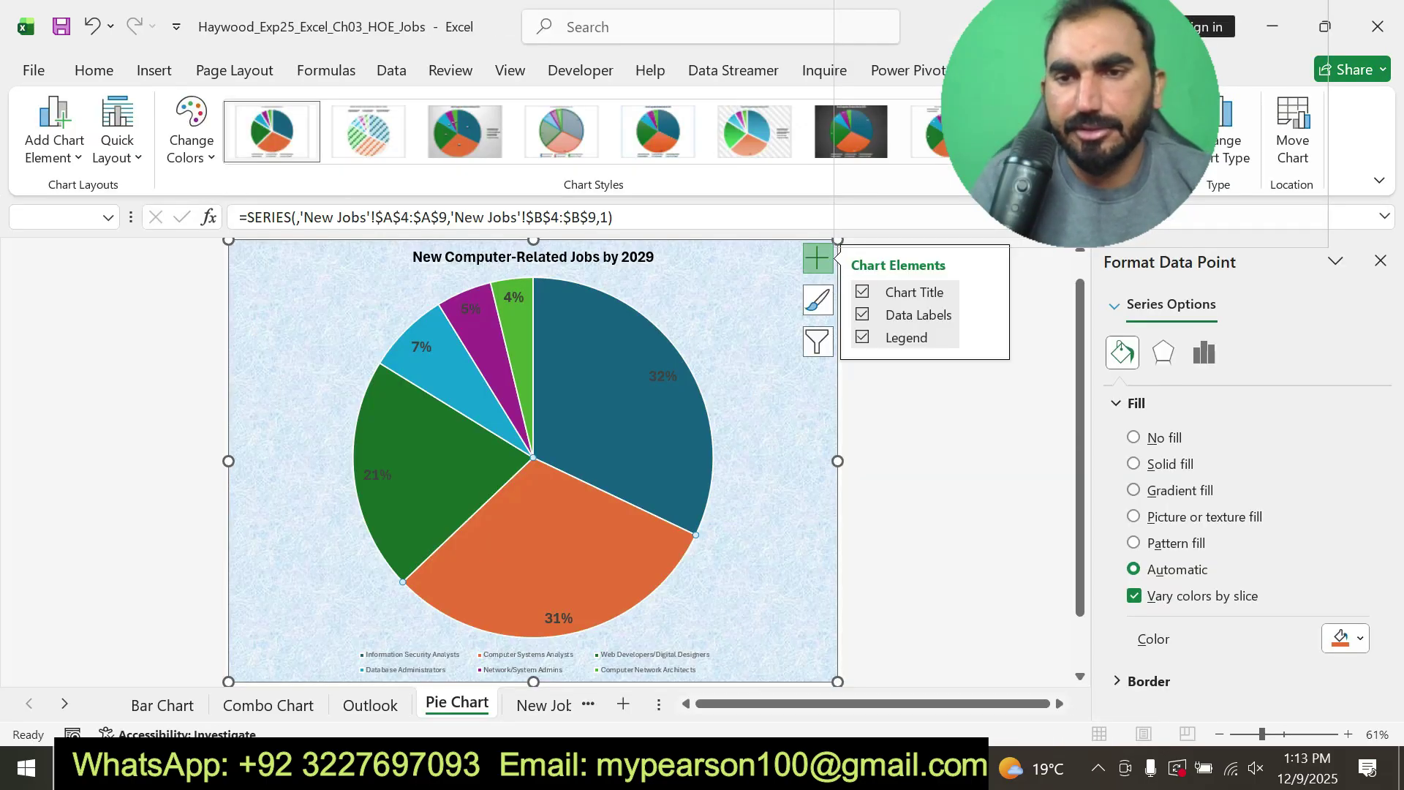
pyautogui.click(1133, 464)
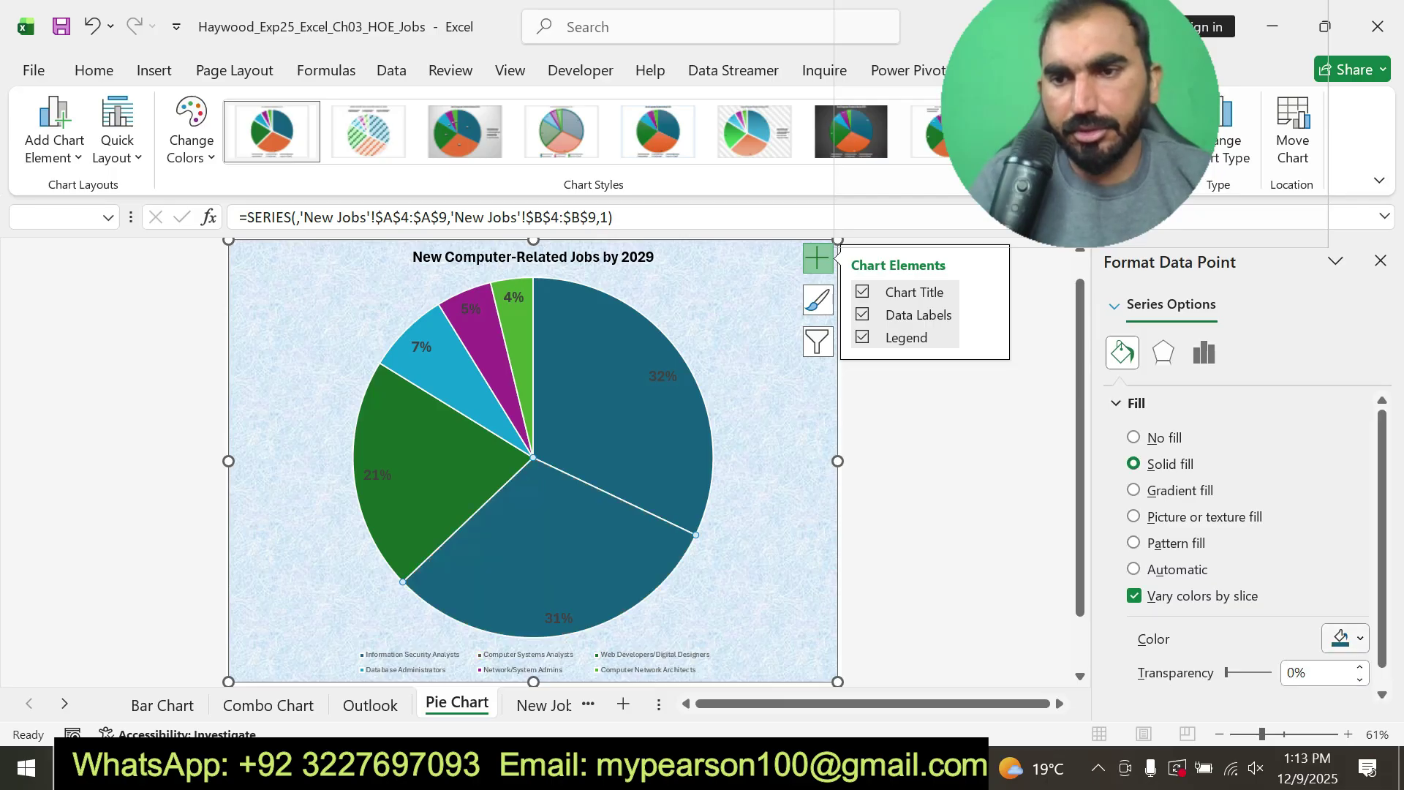
pyautogui.click(1360, 638)
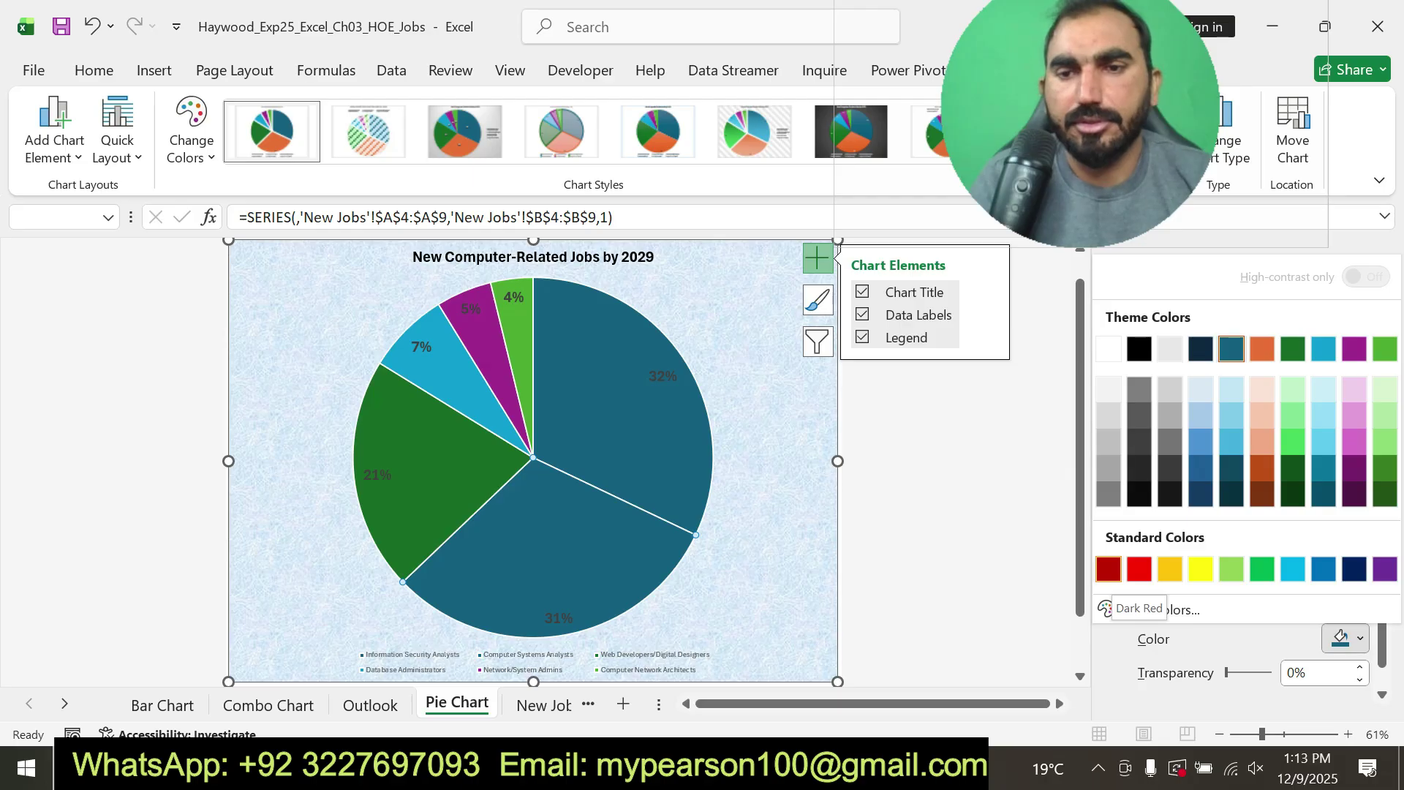
pyautogui.click(946, 768)
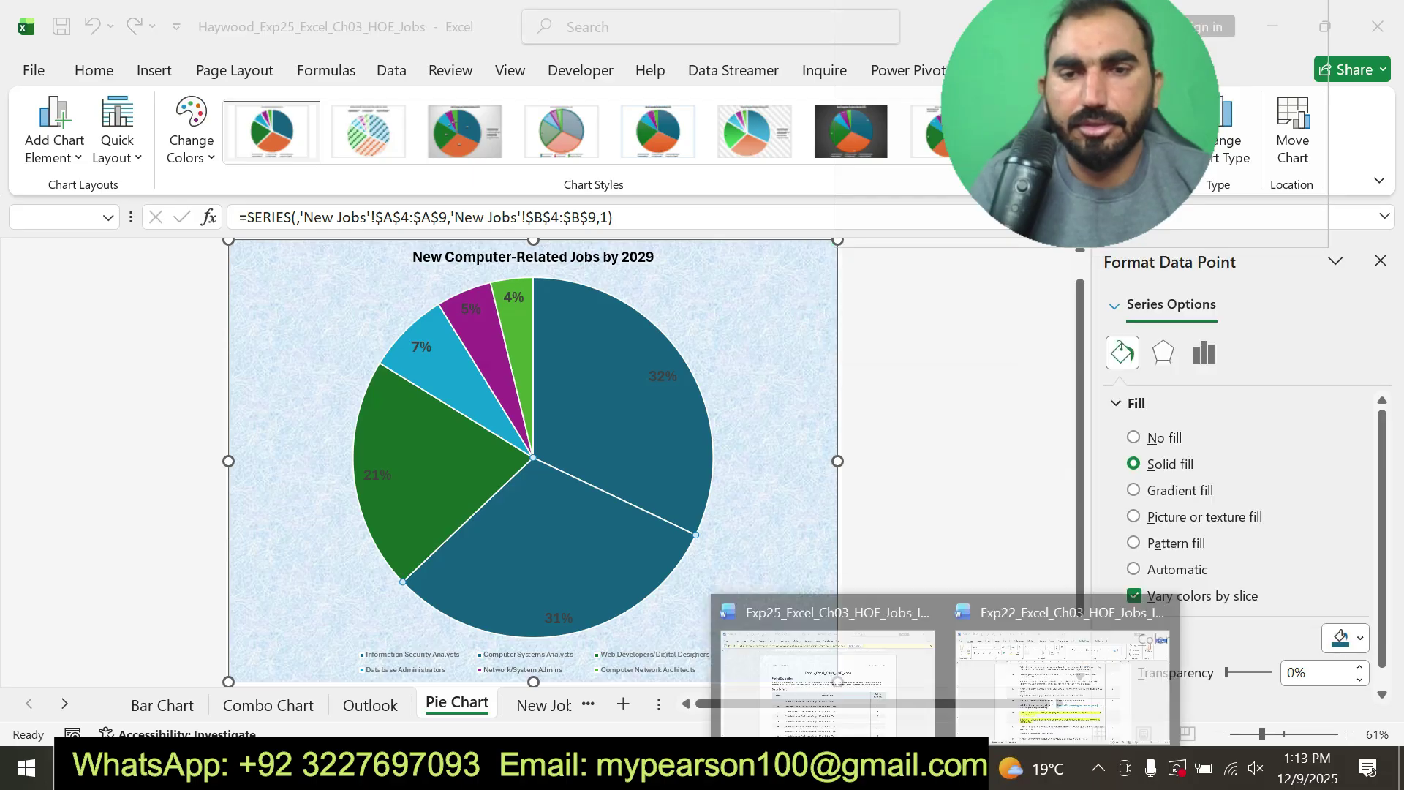
pyautogui.click(1062, 661)
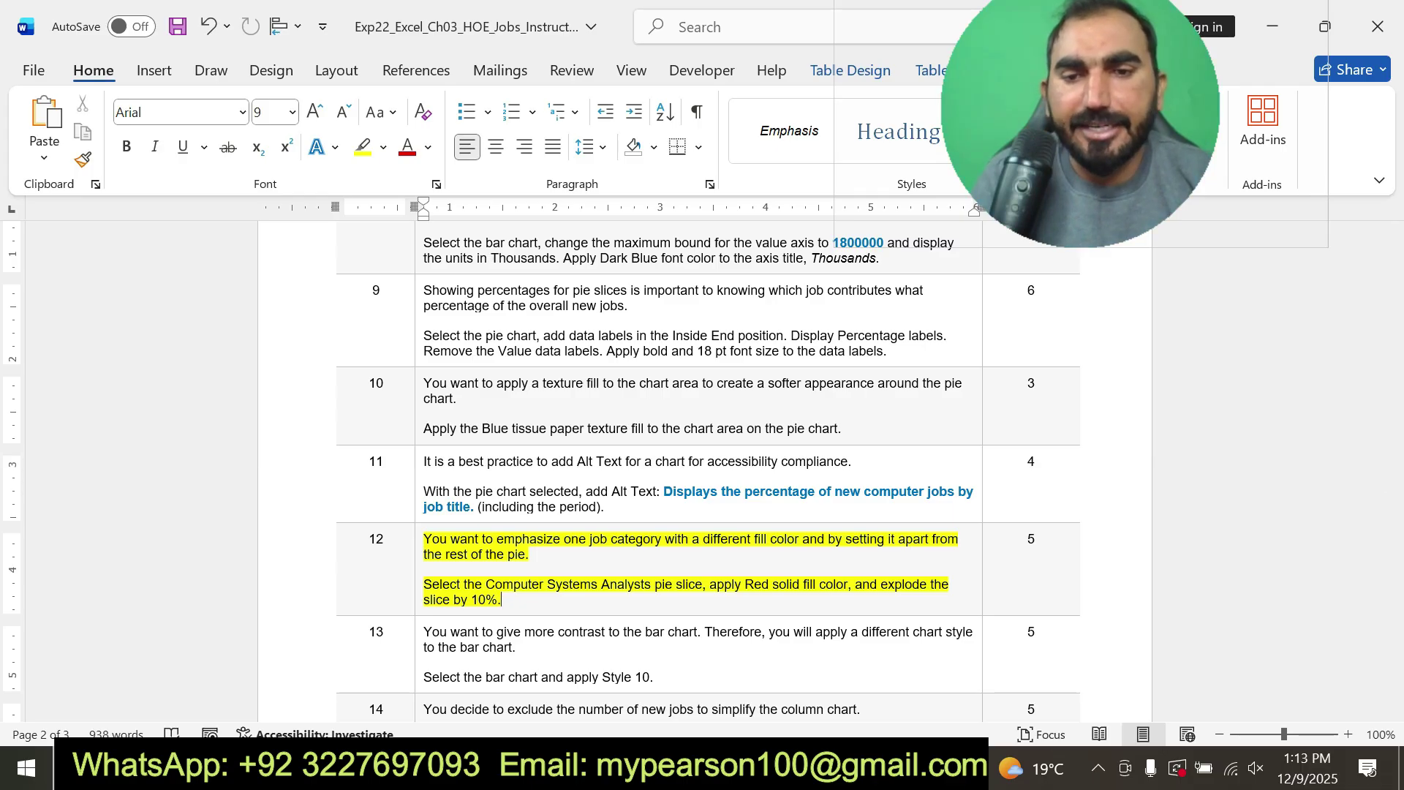
pyautogui.hotkey('alt', 'Tab')
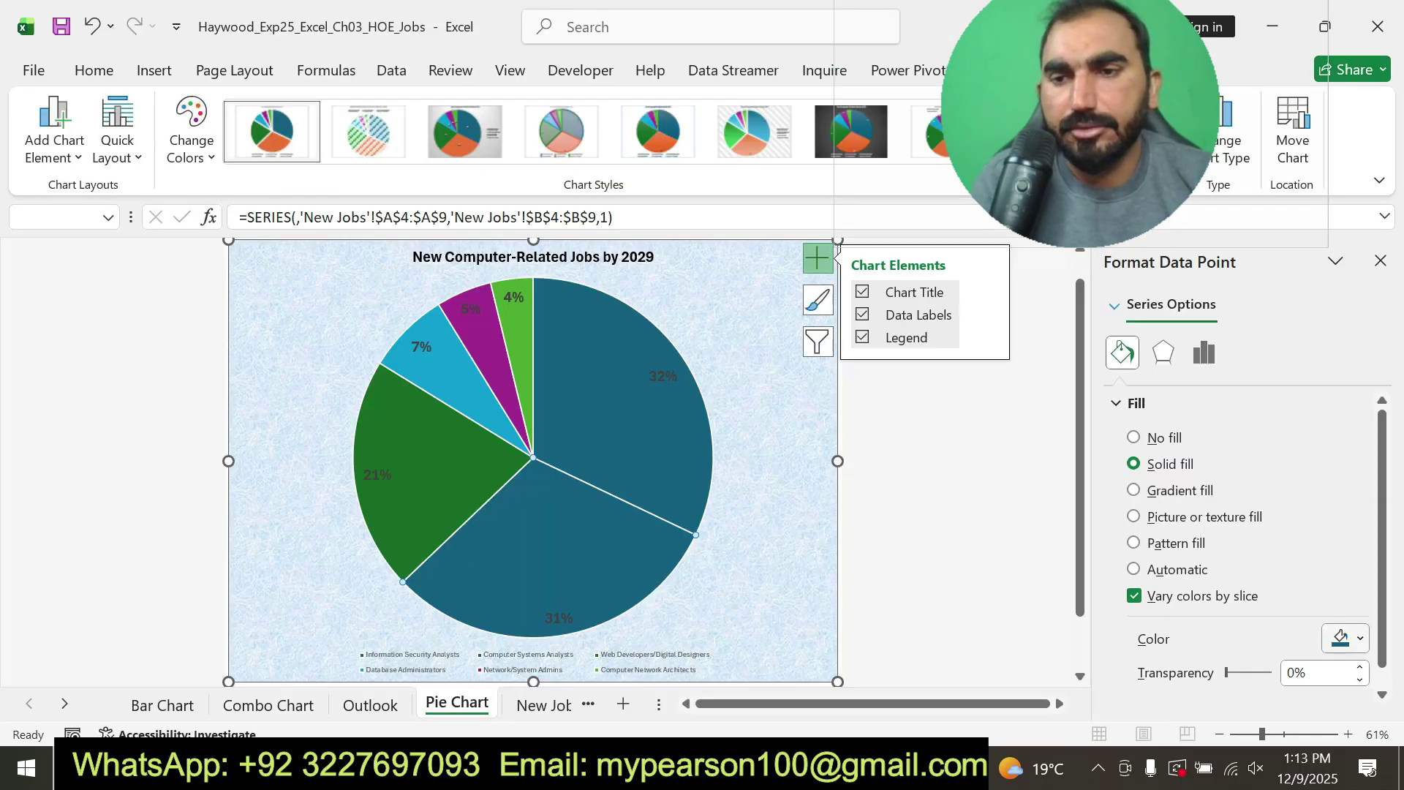
pyautogui.click(1346, 639)
pyautogui.click(1139, 569)
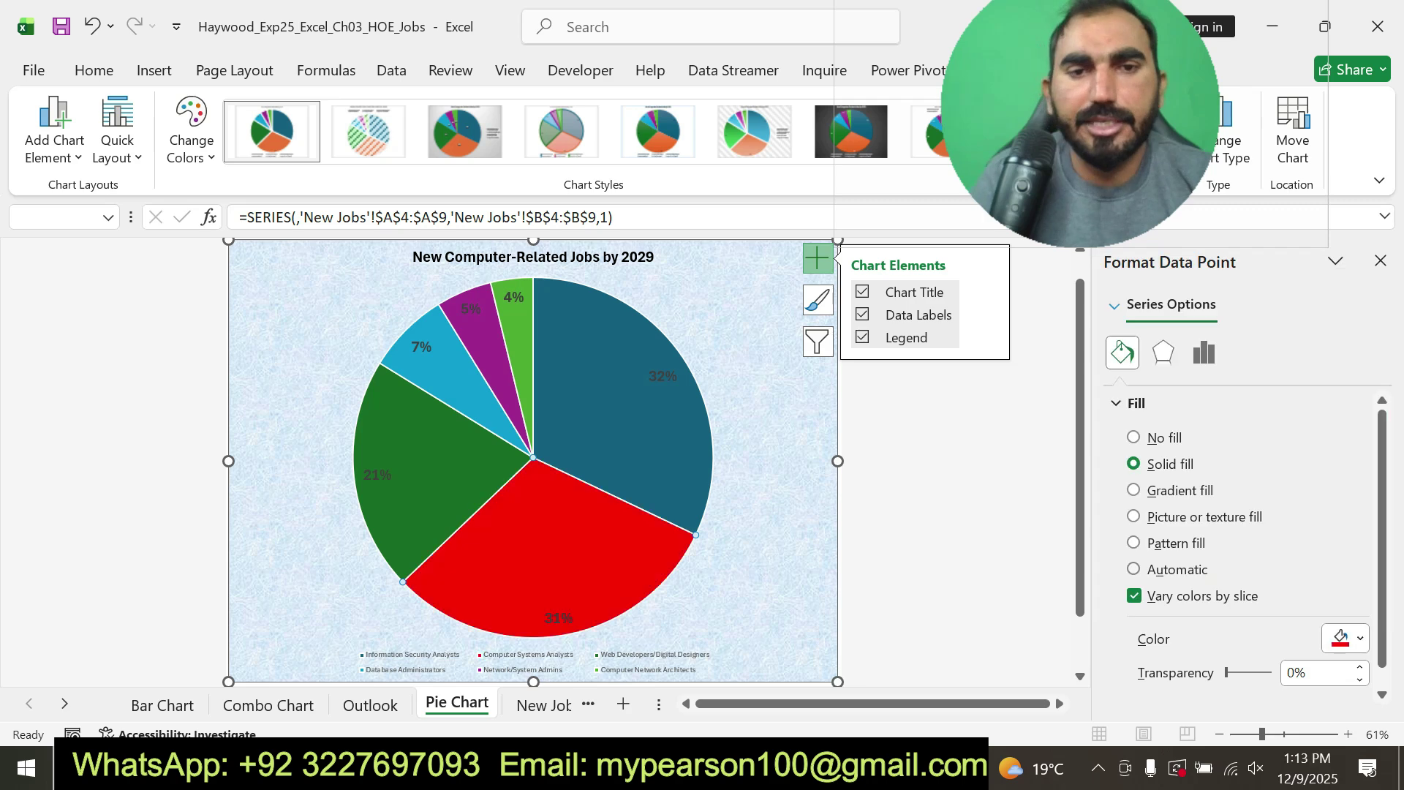
# Step: Check the explosion value in the Word instructions and set the Computer Systems Analysts slice's point explosion to 10% in Excel
pyautogui.click(943, 766)
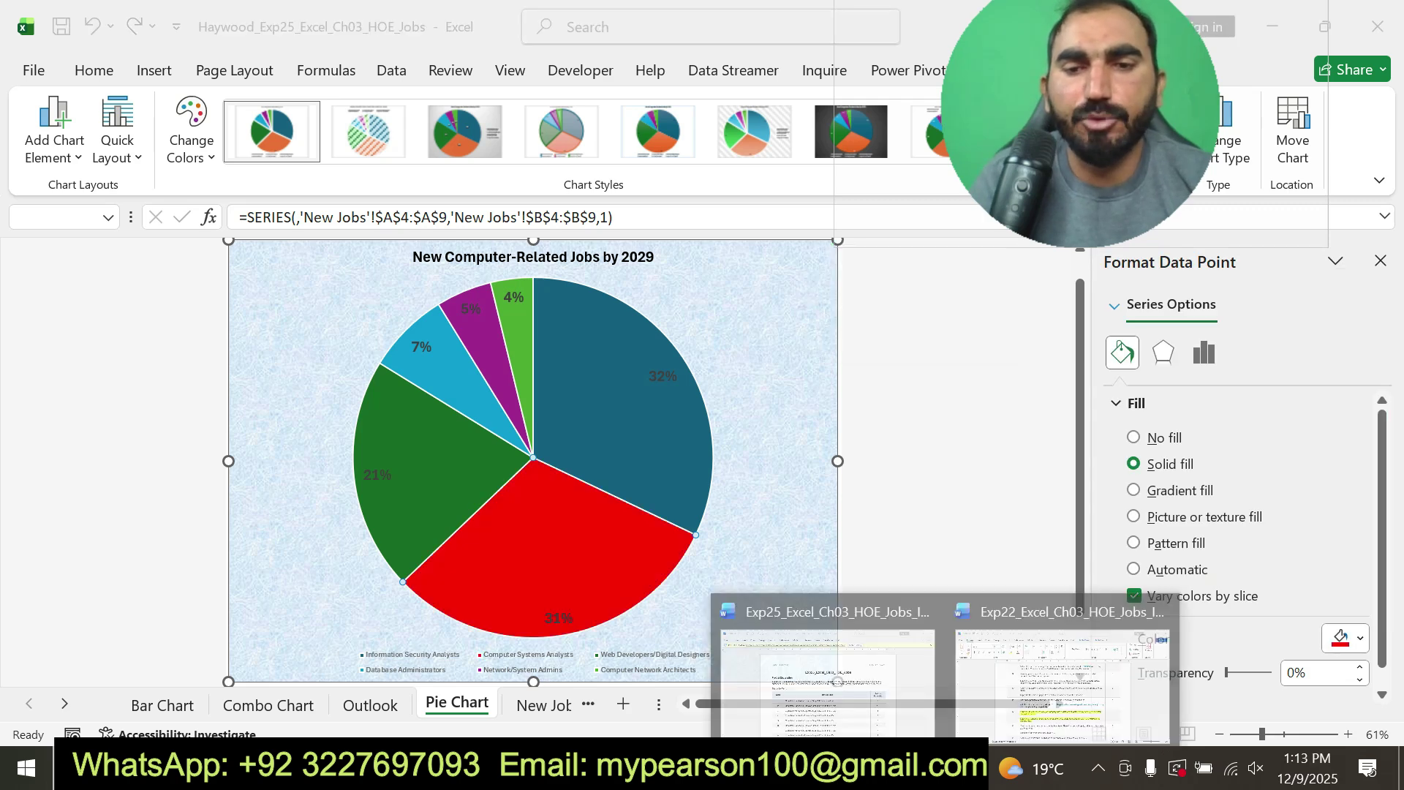
pyautogui.click(1061, 665)
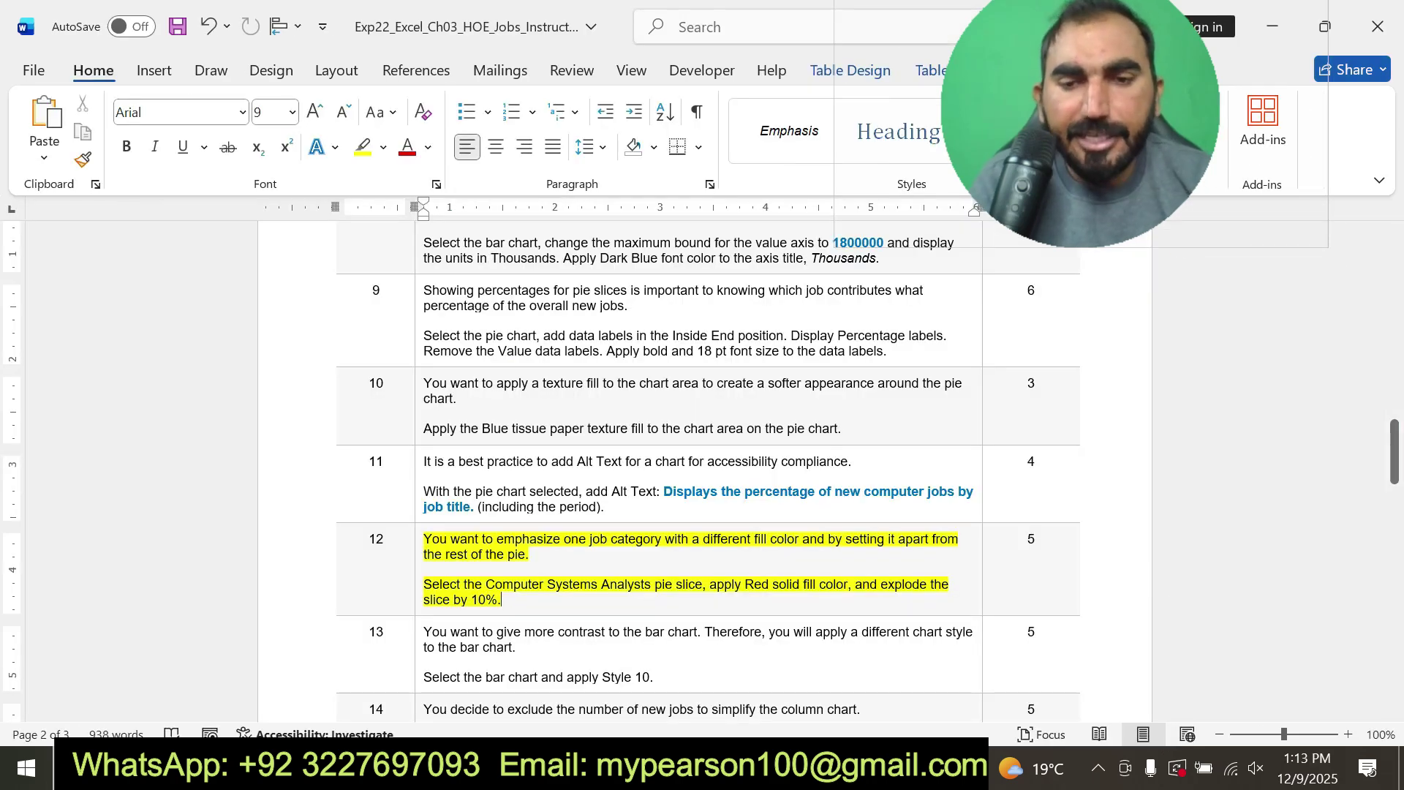
pyautogui.click(1038, 680)
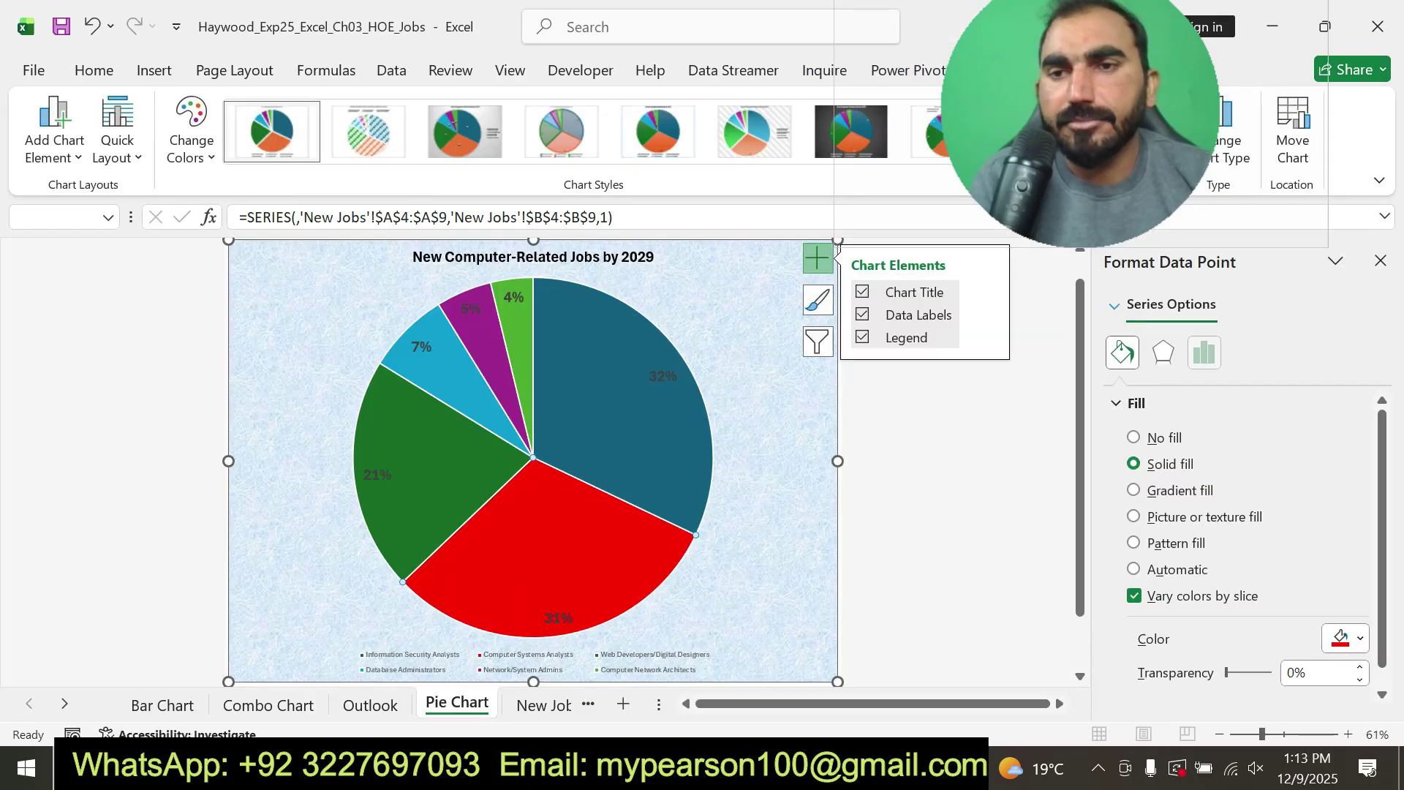
pyautogui.click(1204, 353)
pyautogui.click(1360, 583)
pyautogui.click(1359, 583)
pyautogui.click(1359, 583)
pyautogui.click(1360, 583)
pyautogui.click(1359, 583)
pyautogui.click(1359, 583)
pyautogui.click(1359, 583)
pyautogui.click(1359, 583)
pyautogui.click(1359, 583)
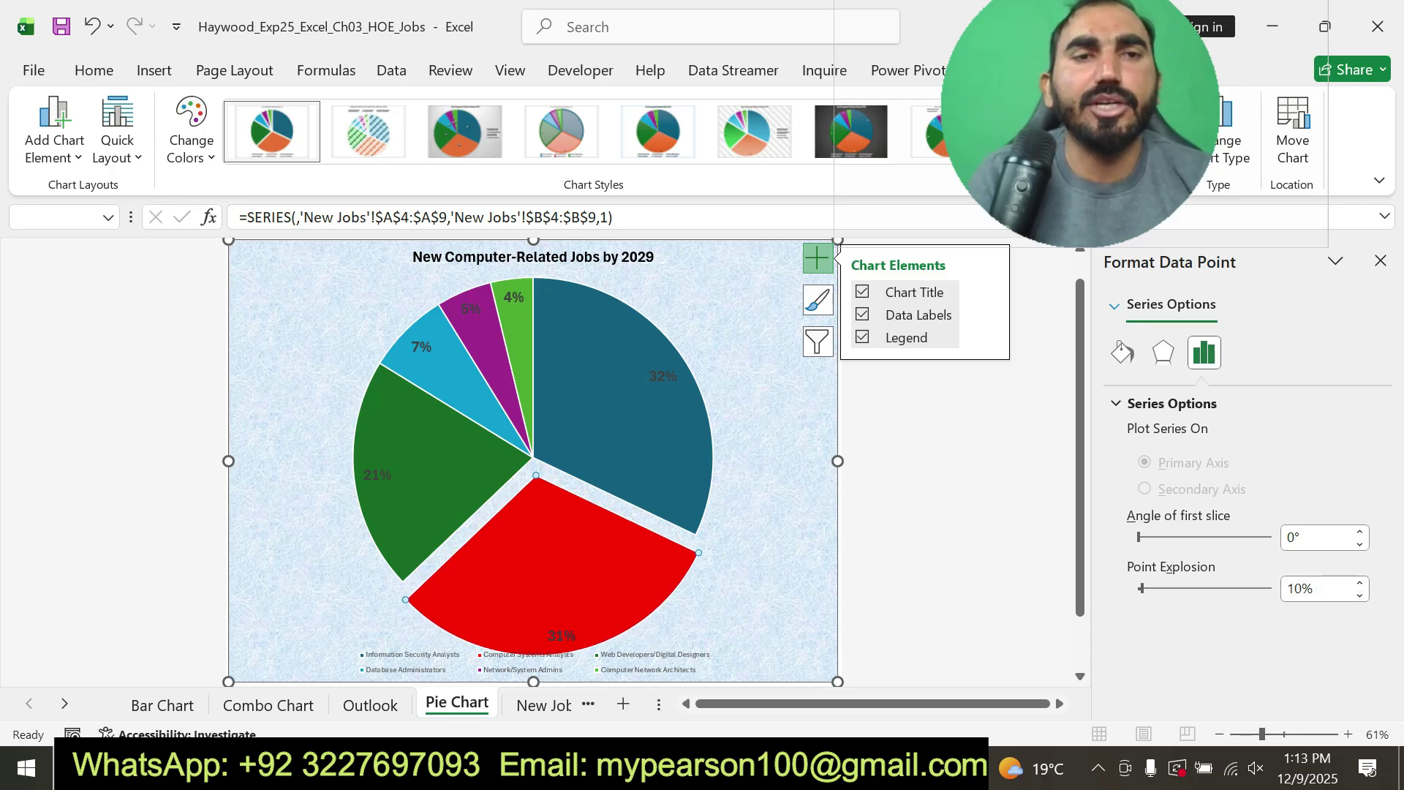
pyautogui.moveTo(1080, 125); pyautogui.dragTo(1084, 225)
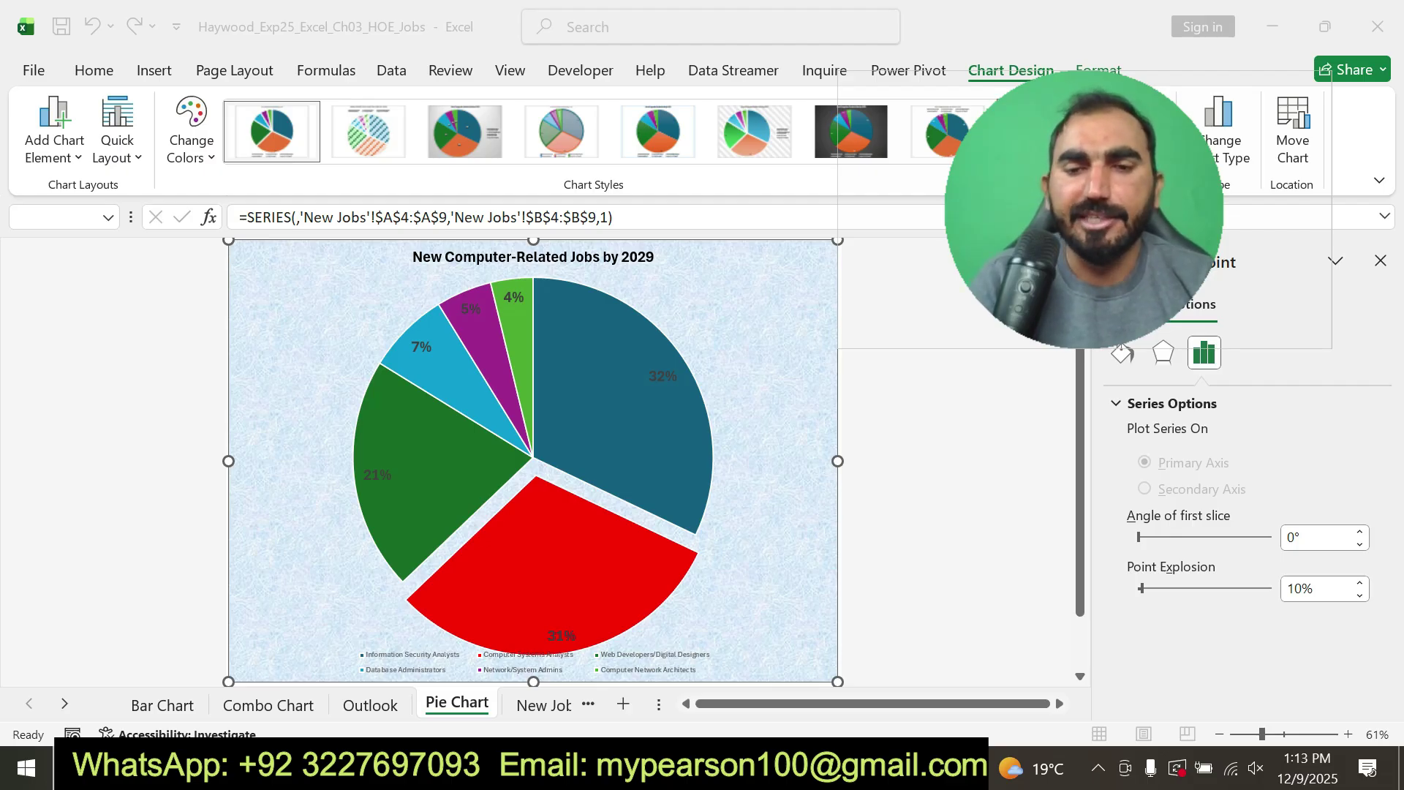
# Step: Switch to the Word instructions, remove the highlight from step 12 and highlight the step 13 text in yellow
pyautogui.moveTo(946, 767)
pyautogui.click(1061, 658)
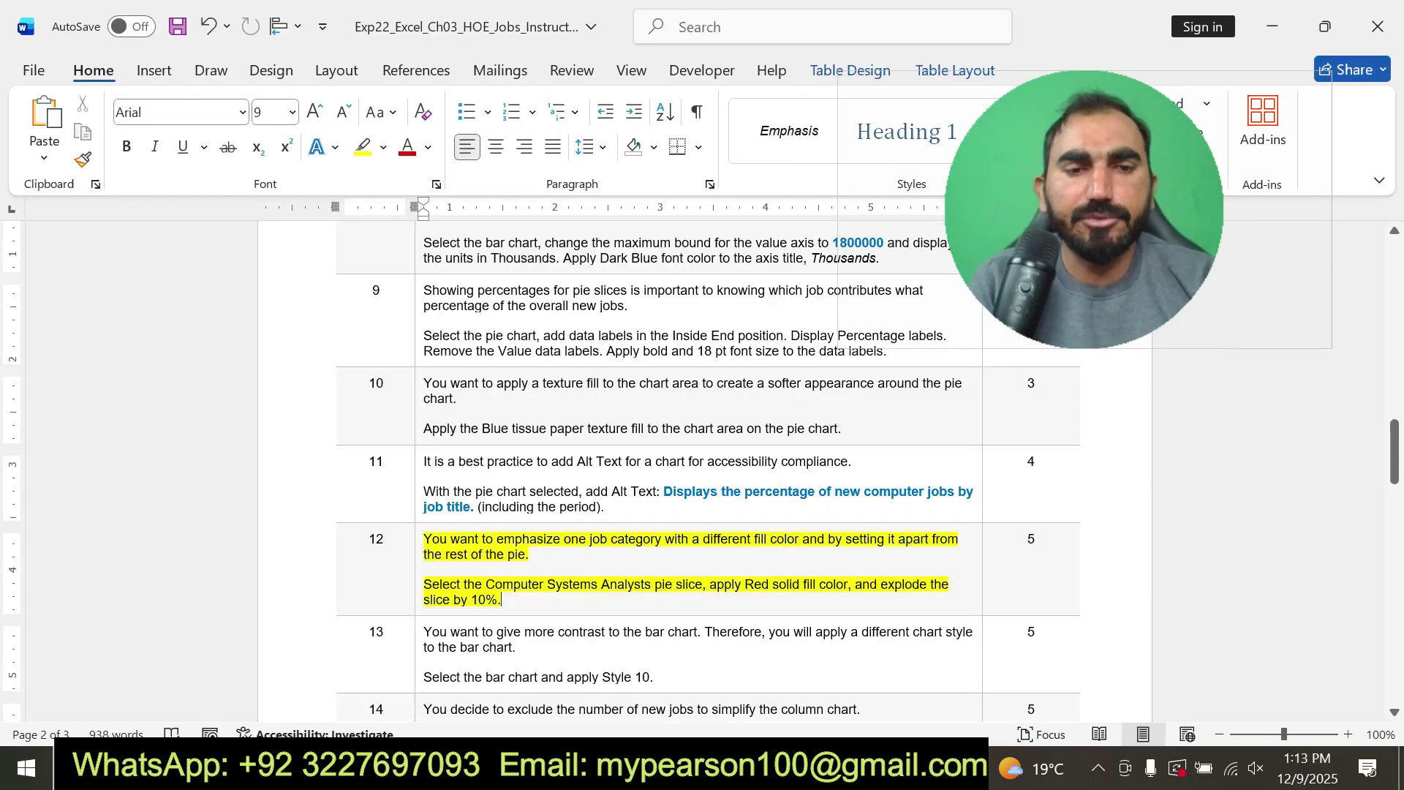
pyautogui.hotkey('ctrl', 'z')
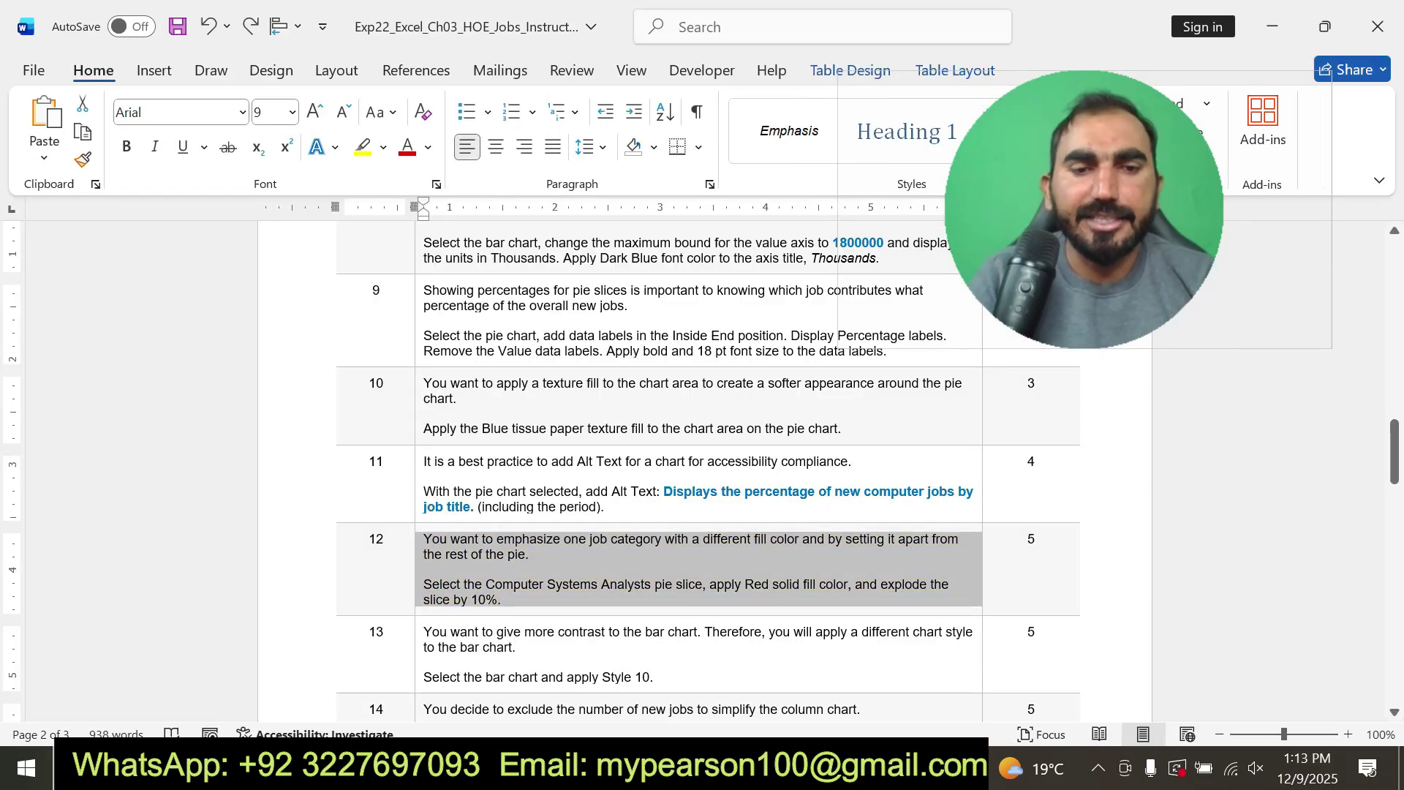
pyautogui.moveTo(425, 631); pyautogui.dragTo(652, 677)
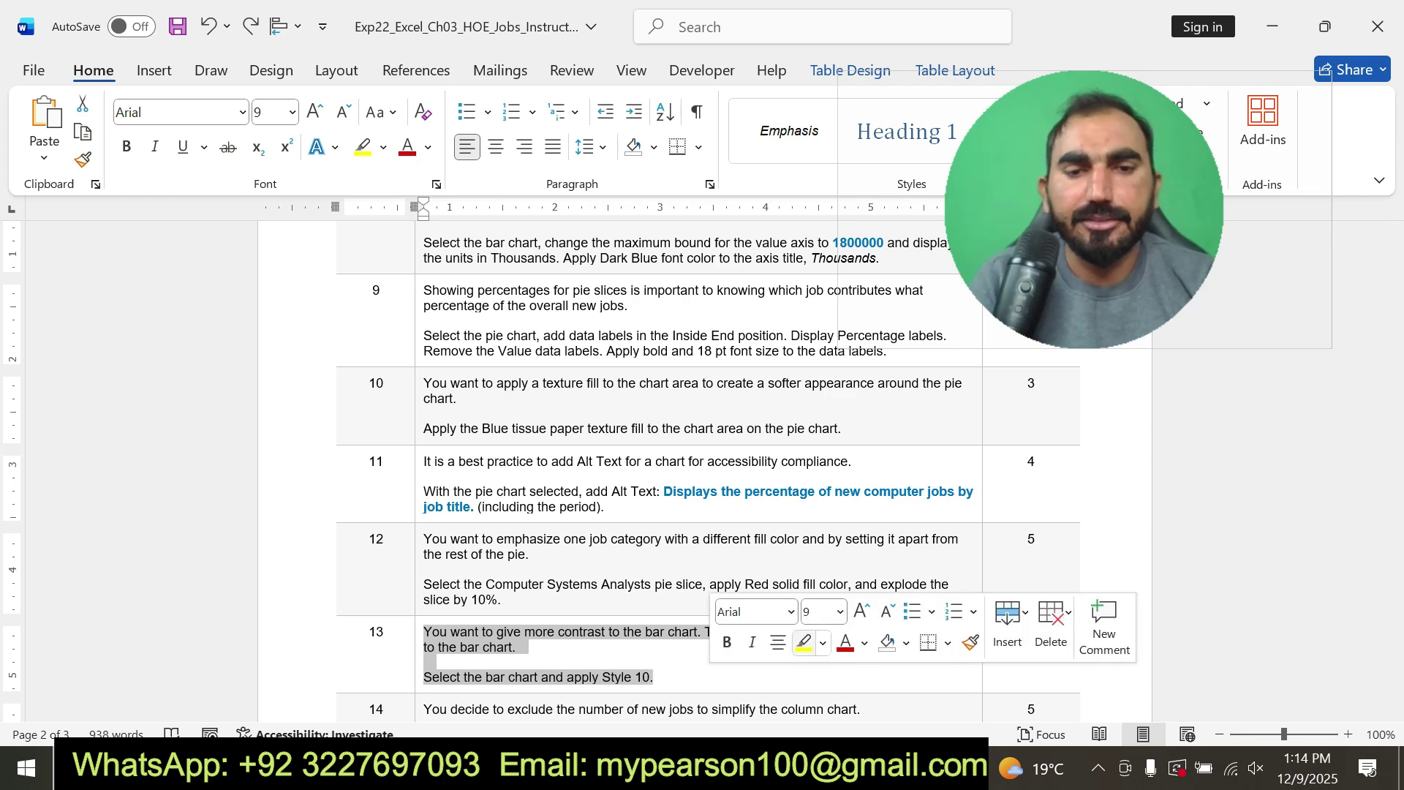
pyautogui.click(804, 642)
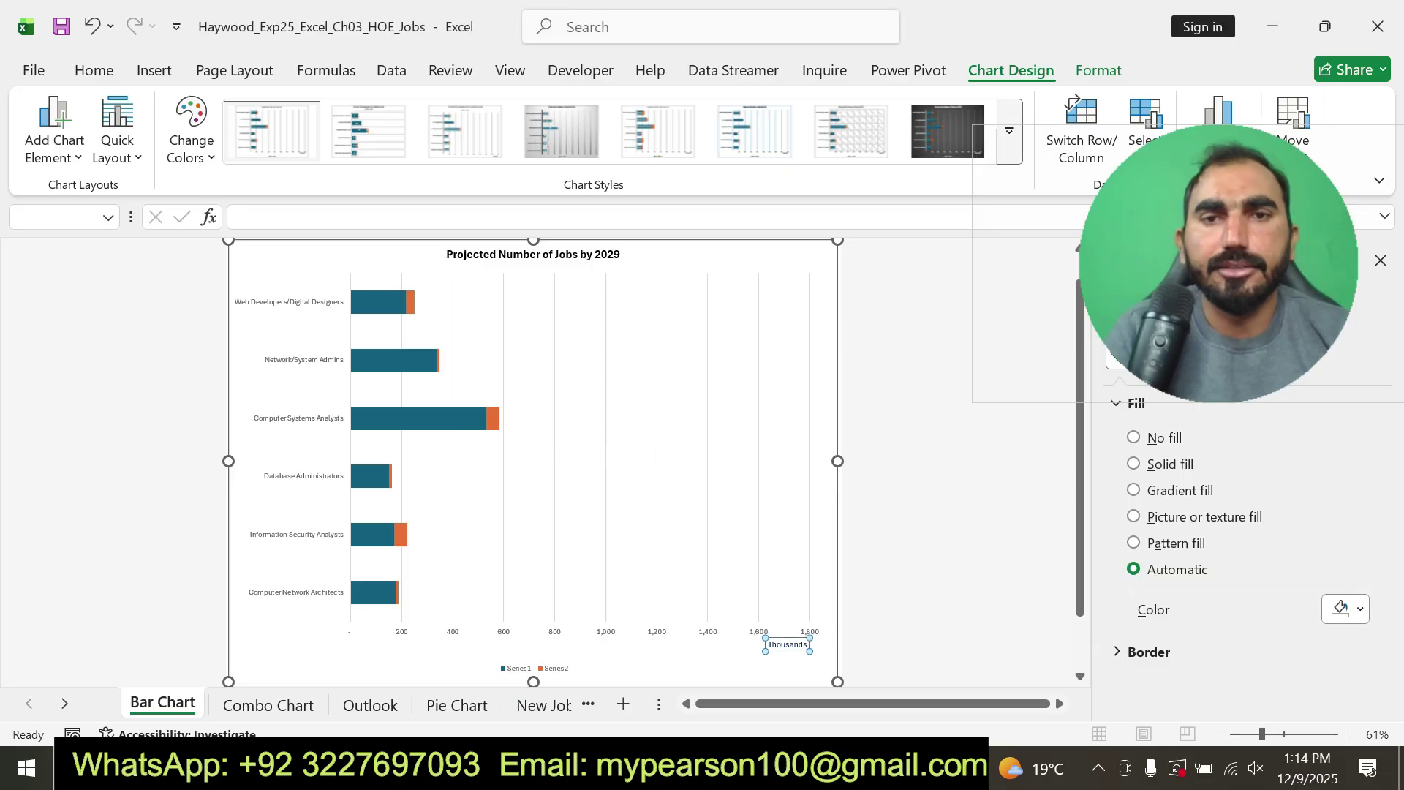
# Step: Apply chart style Style 10 to the bar chart in Excel and return to the Word instructions
pyautogui.click(1009, 131)
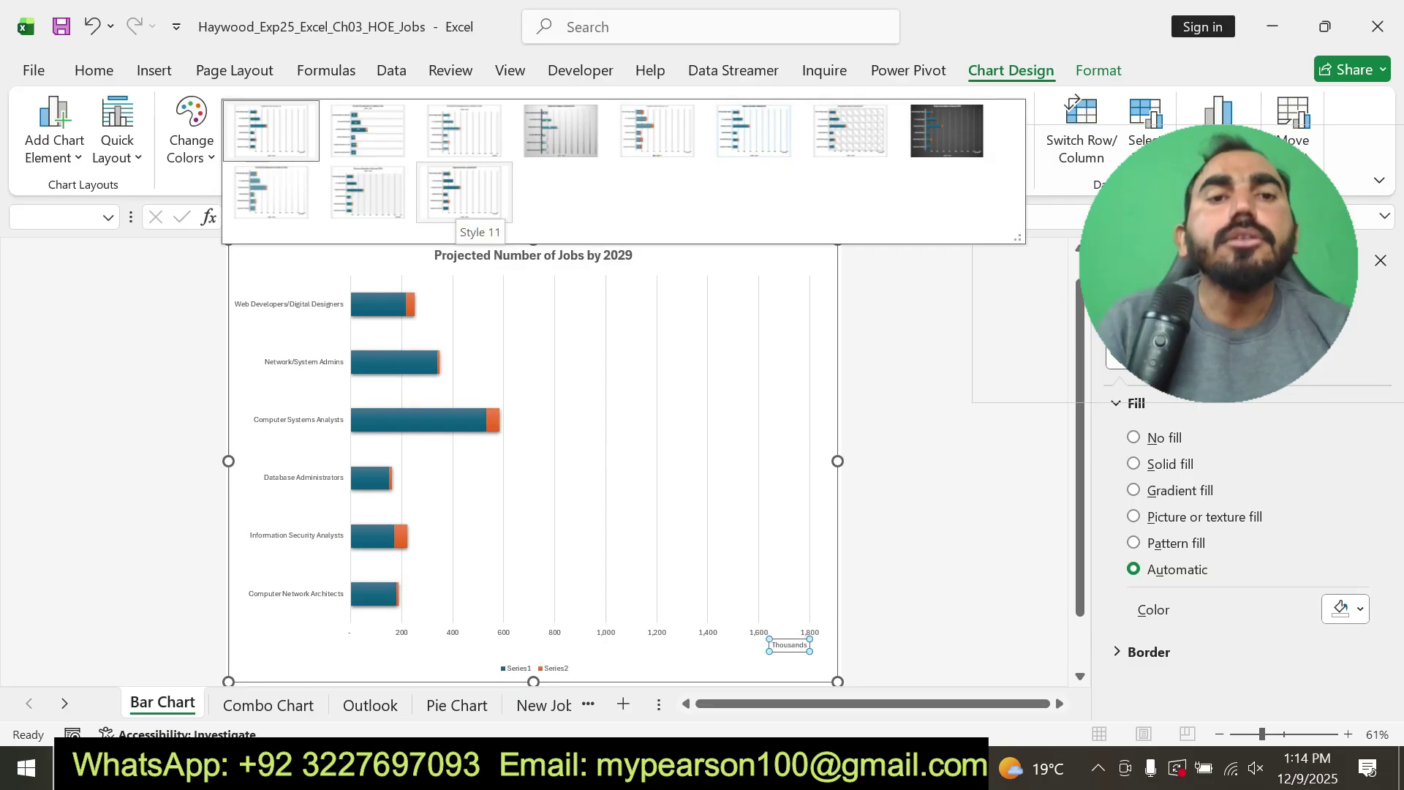
pyautogui.click(464, 192)
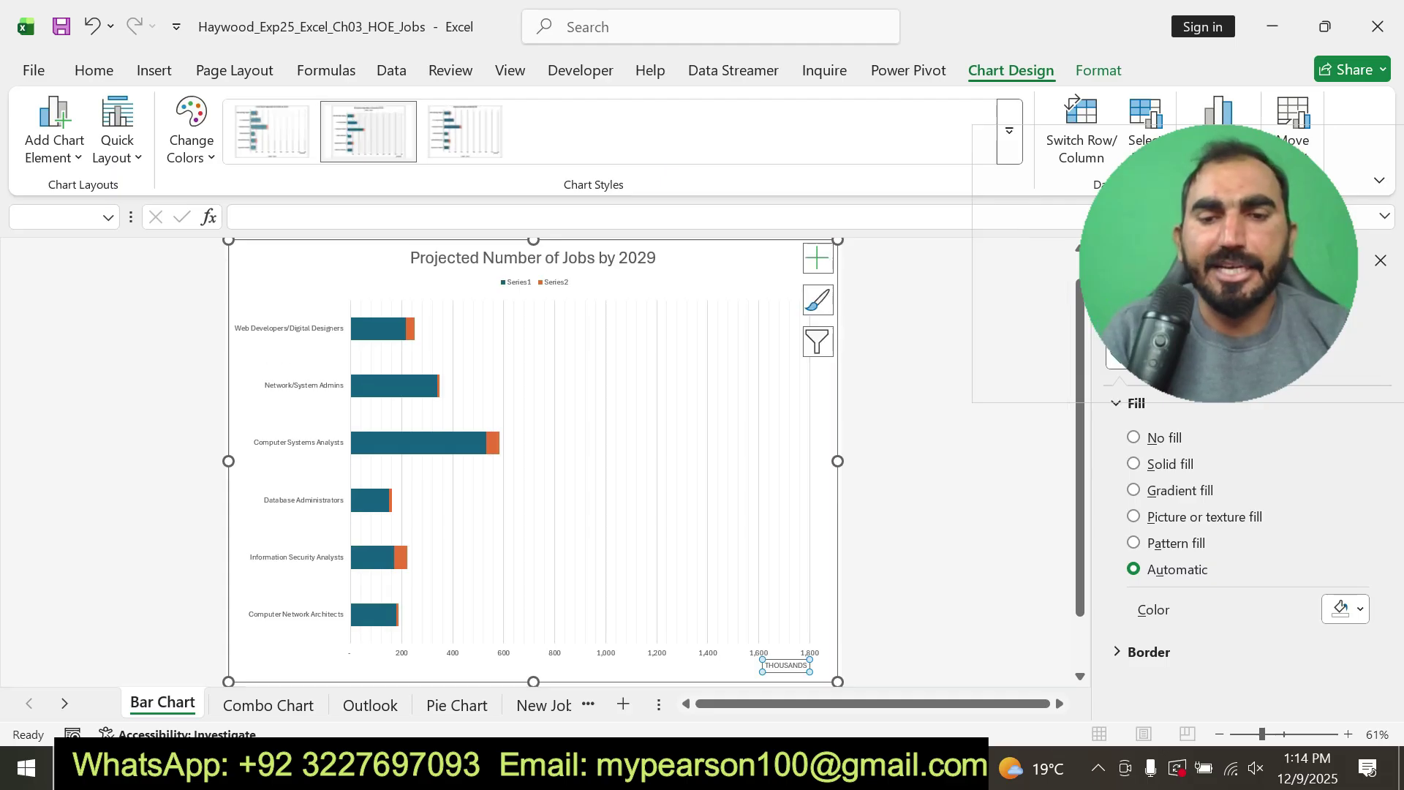
pyautogui.click(945, 768)
pyautogui.click(1061, 667)
# Step: Remove the highlight from step 13, highlight the step 14 text in yellow and select its column chart instruction for reading
pyautogui.moveTo(1393, 452); pyautogui.dragTo(1393, 502)
pyautogui.hotkey('ctrl', 'z')
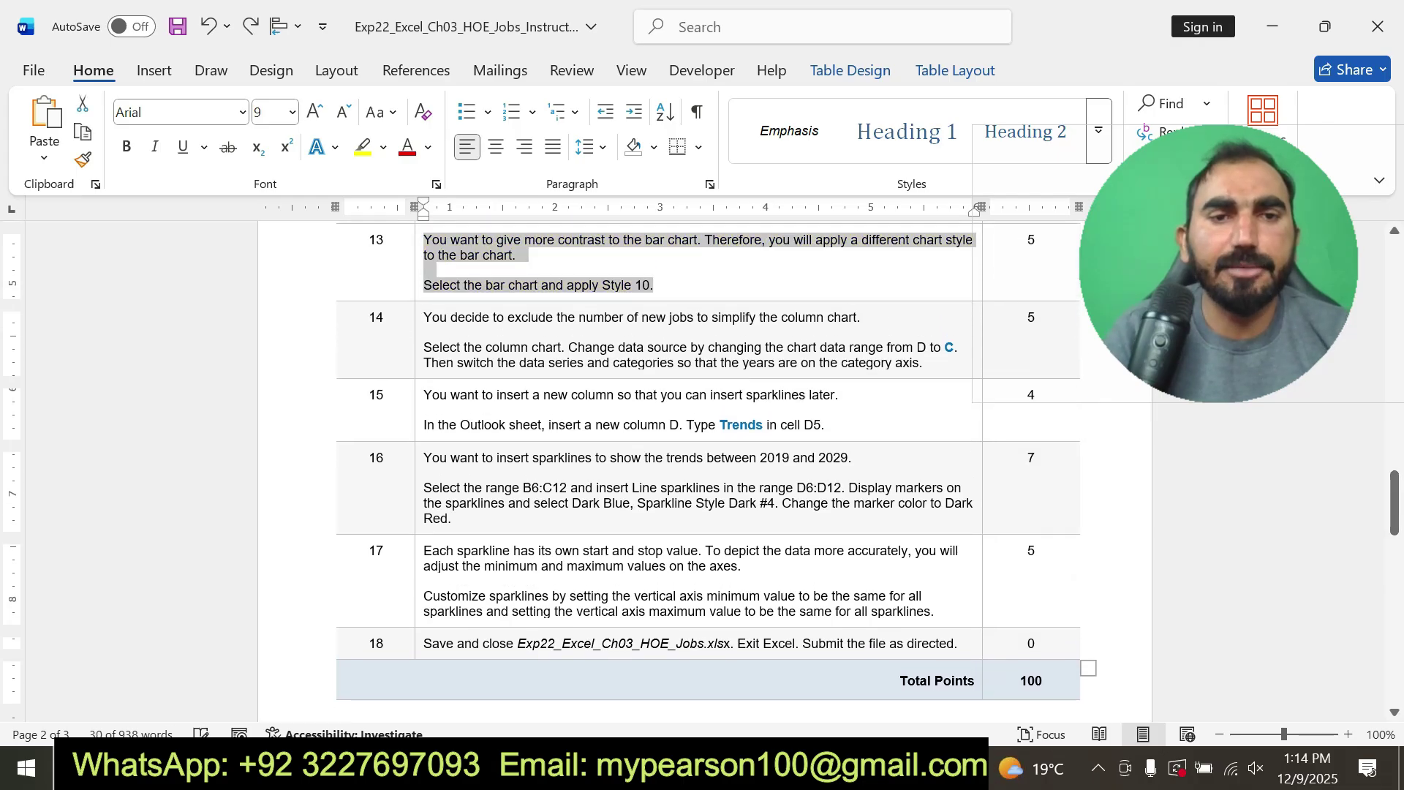
pyautogui.moveTo(423, 318); pyautogui.dragTo(676, 363)
pyautogui.hotkey('ctrl', 'shift', 'Right')
pyautogui.hotkey('ctrl', 'shift', 'Right')
pyautogui.hotkey('ctrl', 'shift', 'Right')
pyautogui.hotkey('ctrl', 'shift', 'Right')
pyautogui.hotkey('ctrl', 'shift', 'Right')
pyautogui.hotkey('ctrl', 'shift', 'Right')
pyautogui.hotkey('ctrl', 'shift', 'Right')
pyautogui.hotkey('ctrl', 'shift', 'Right')
pyautogui.hotkey('ctrl', 'shift', 'Right')
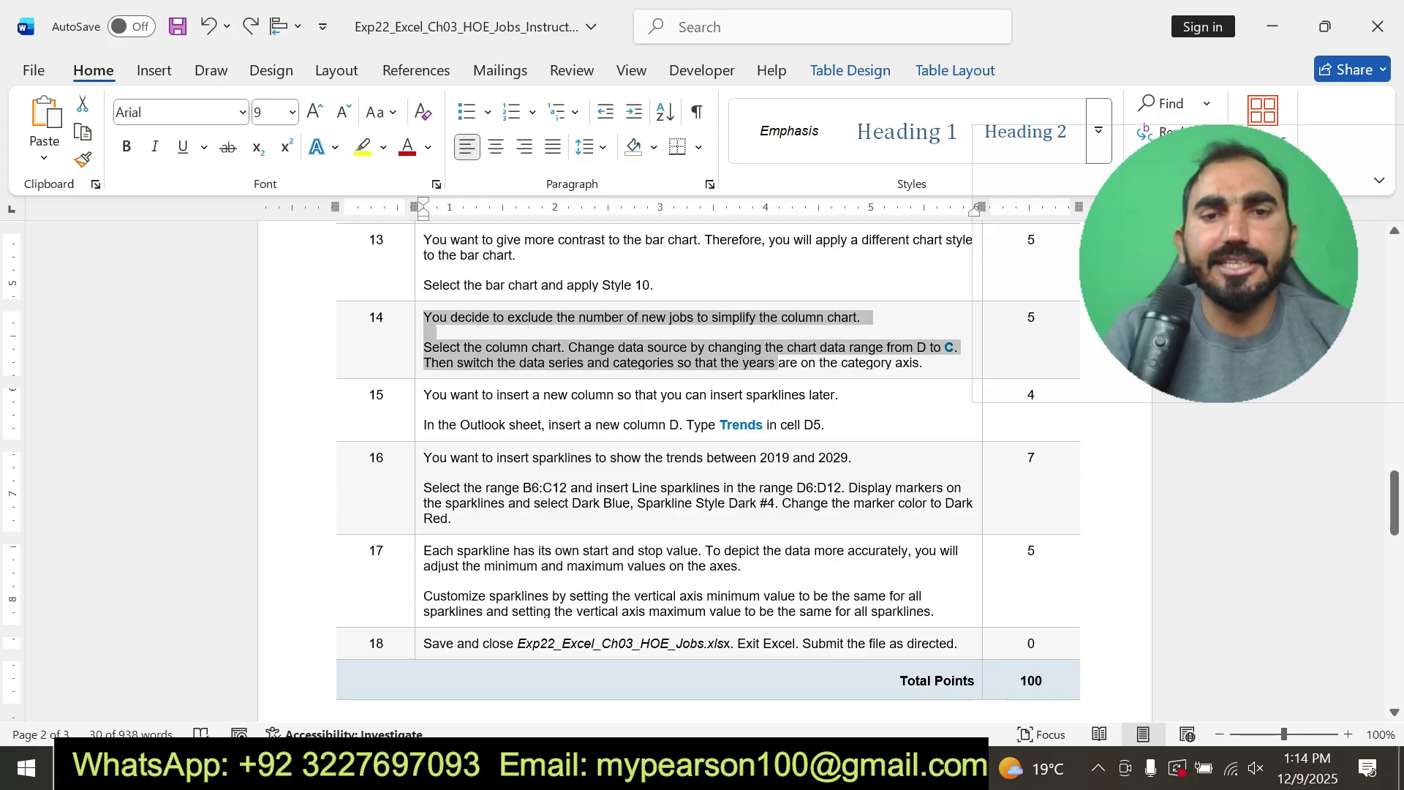
pyautogui.keyDown('shift'); pyautogui.click(922, 362); pyautogui.keyUp('shift')
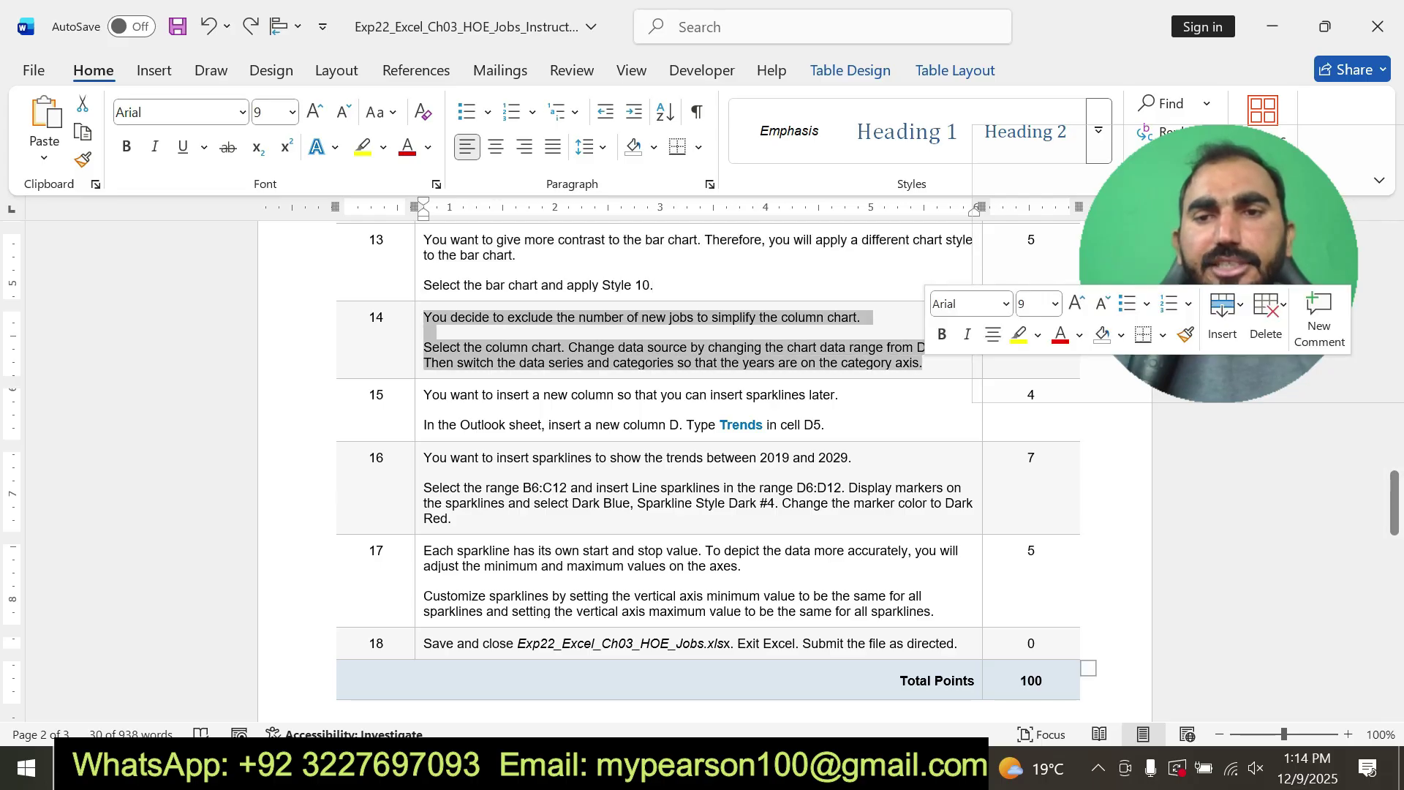
pyautogui.click(1018, 334)
pyautogui.moveTo(425, 347); pyautogui.dragTo(923, 363)
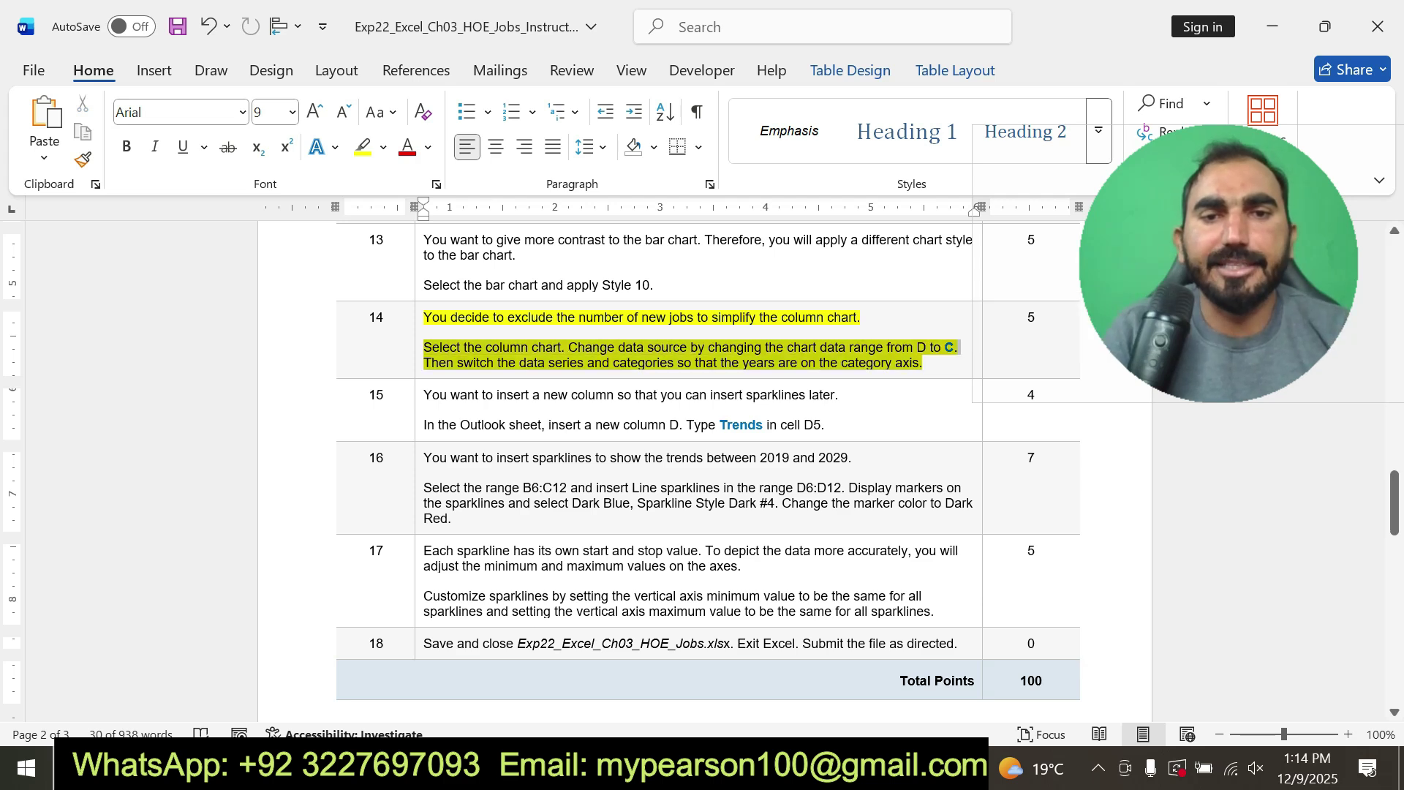
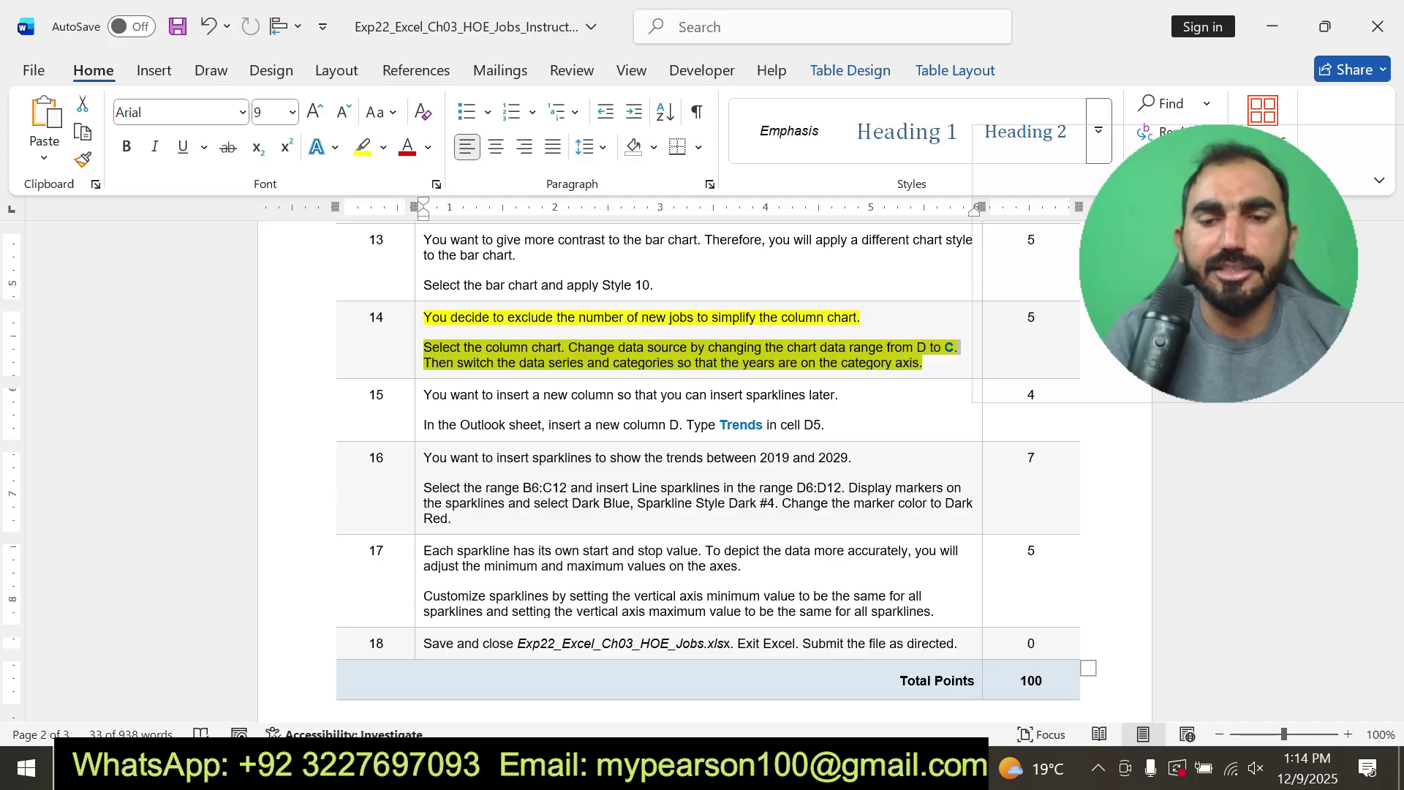
# Step: Switch to the Excel workbook and change the Outlook sheet column chart's data range to =Outlook!$A$5:$C$9
pyautogui.hotkey('alt', 'Tab')
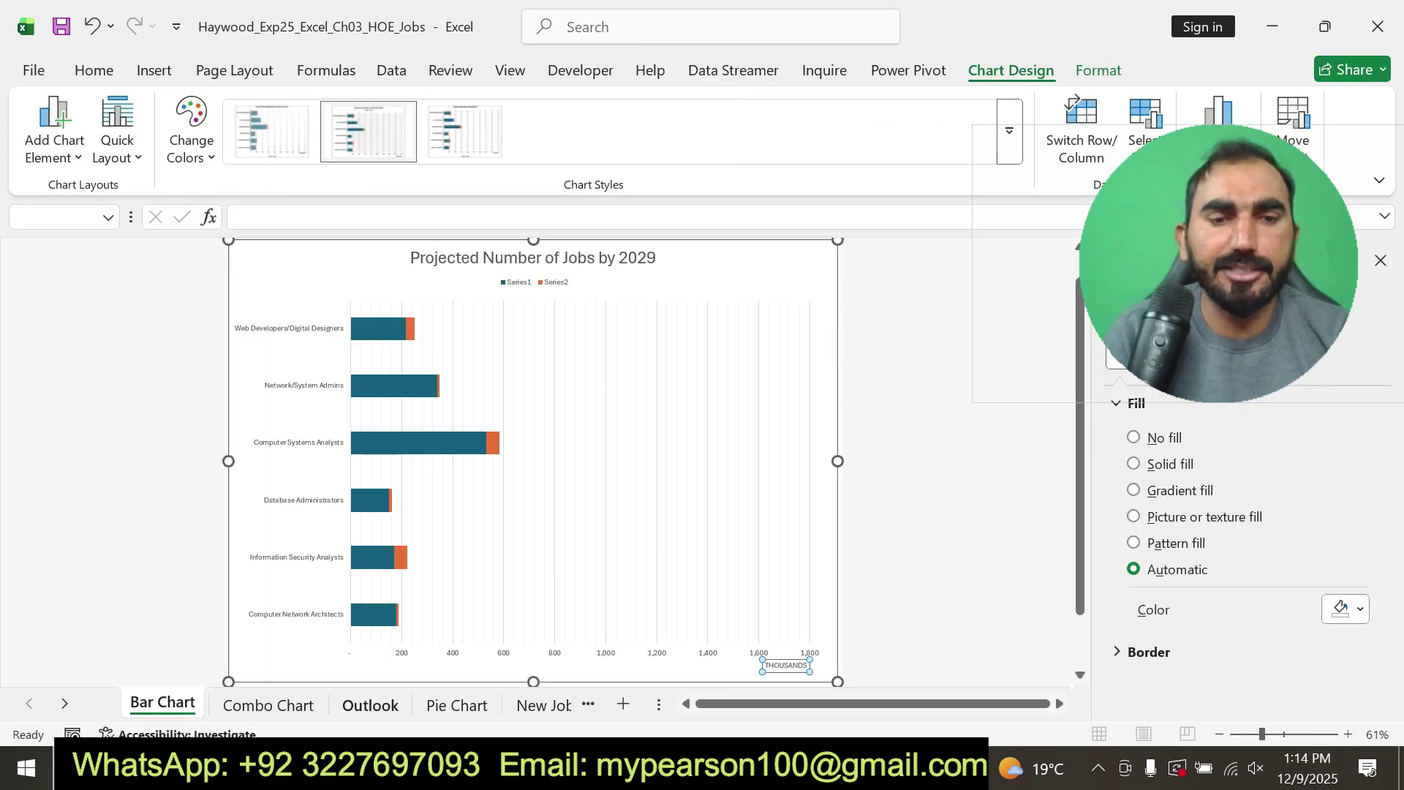
pyautogui.click(370, 704)
pyautogui.click(783, 329)
pyautogui.rightClick(797, 329)
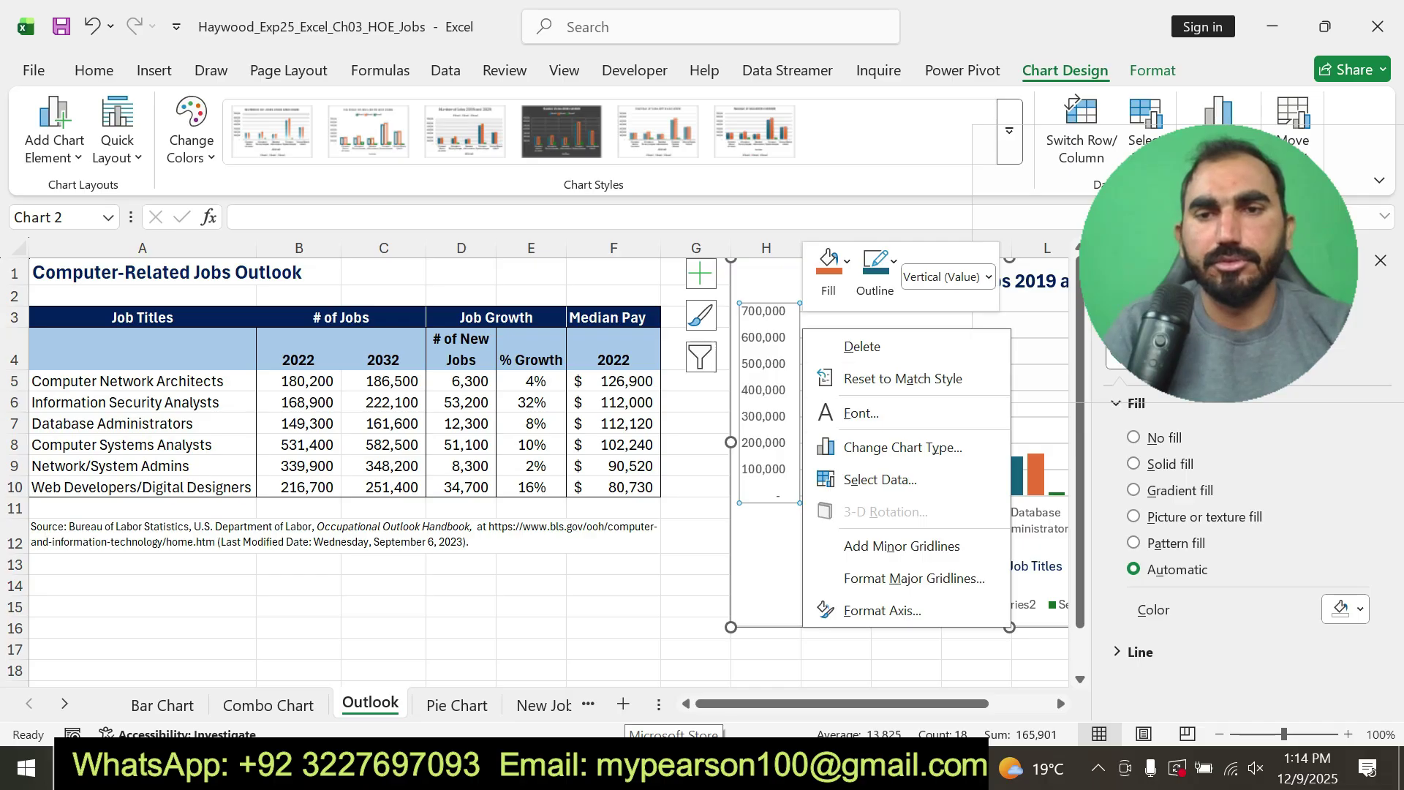
pyautogui.click(879, 479)
pyautogui.press('Escape')
pyautogui.rightClick(901, 328)
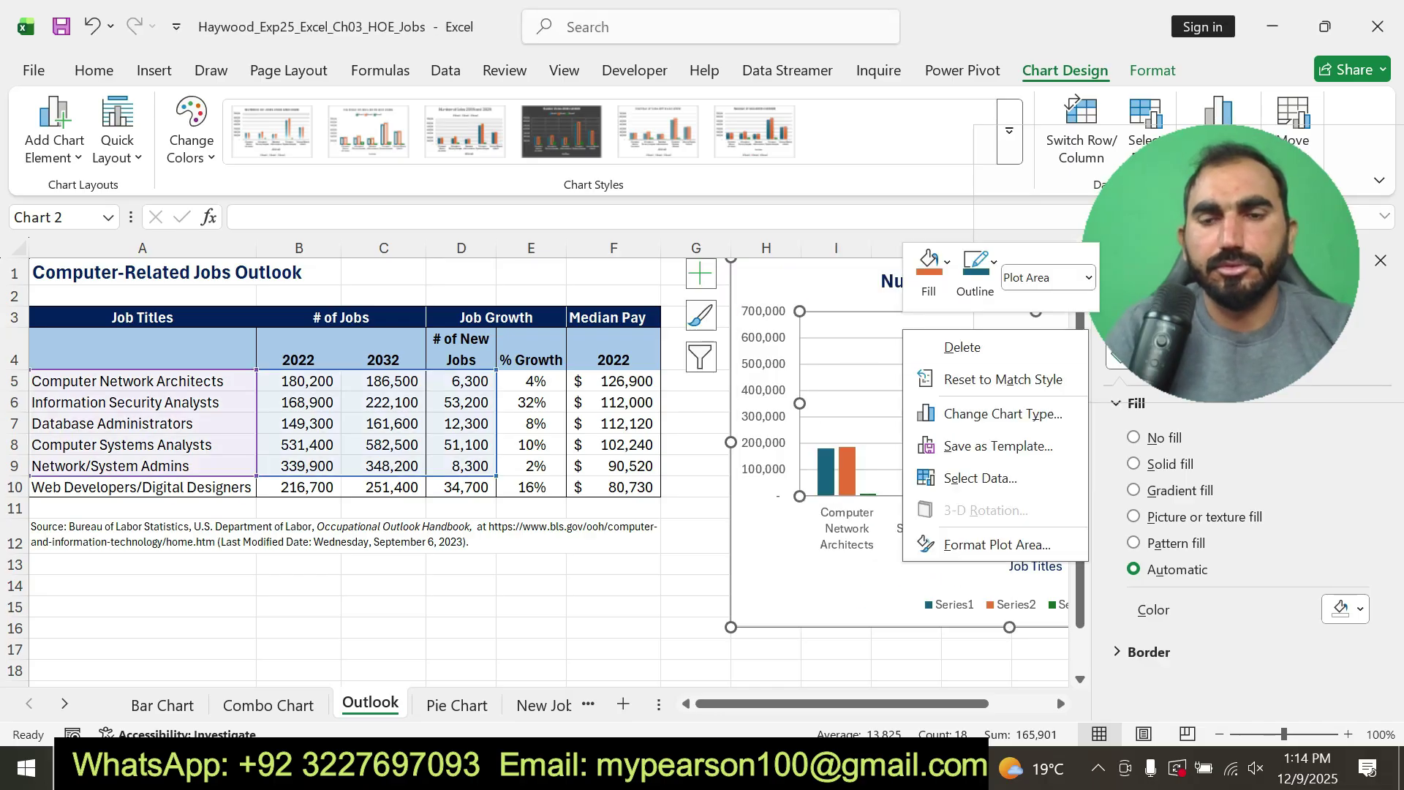
pyautogui.click(979, 477)
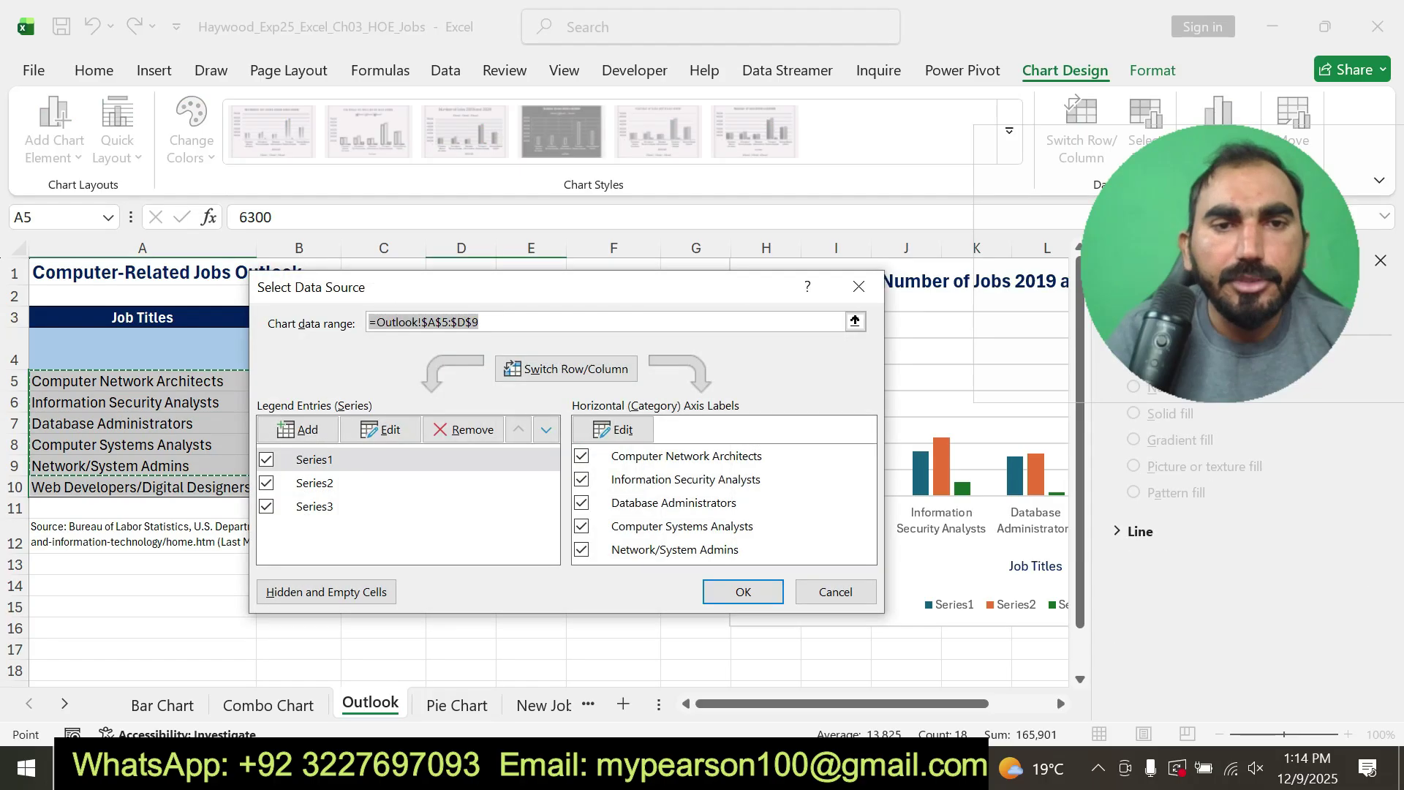
pyautogui.click(466, 322)
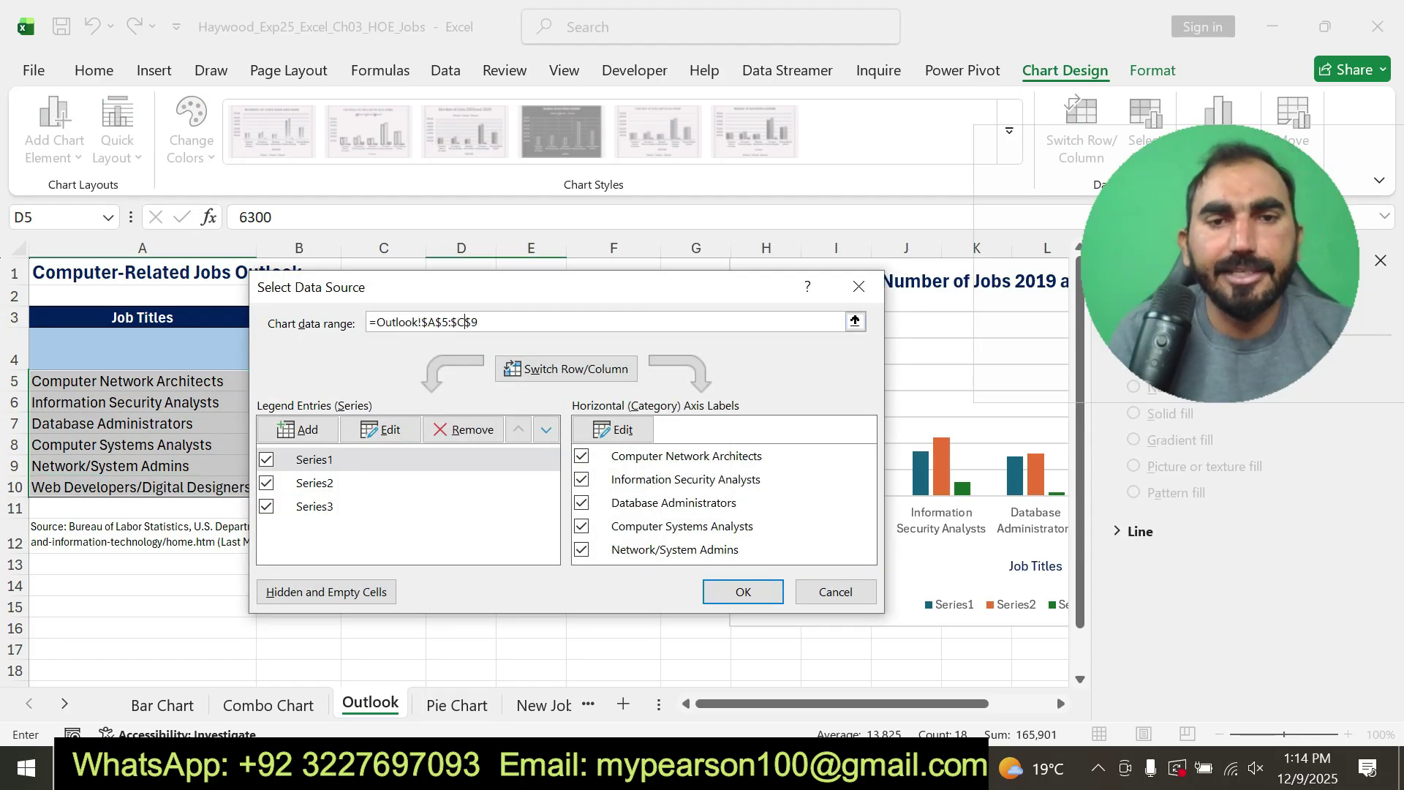
pyautogui.click(743, 592)
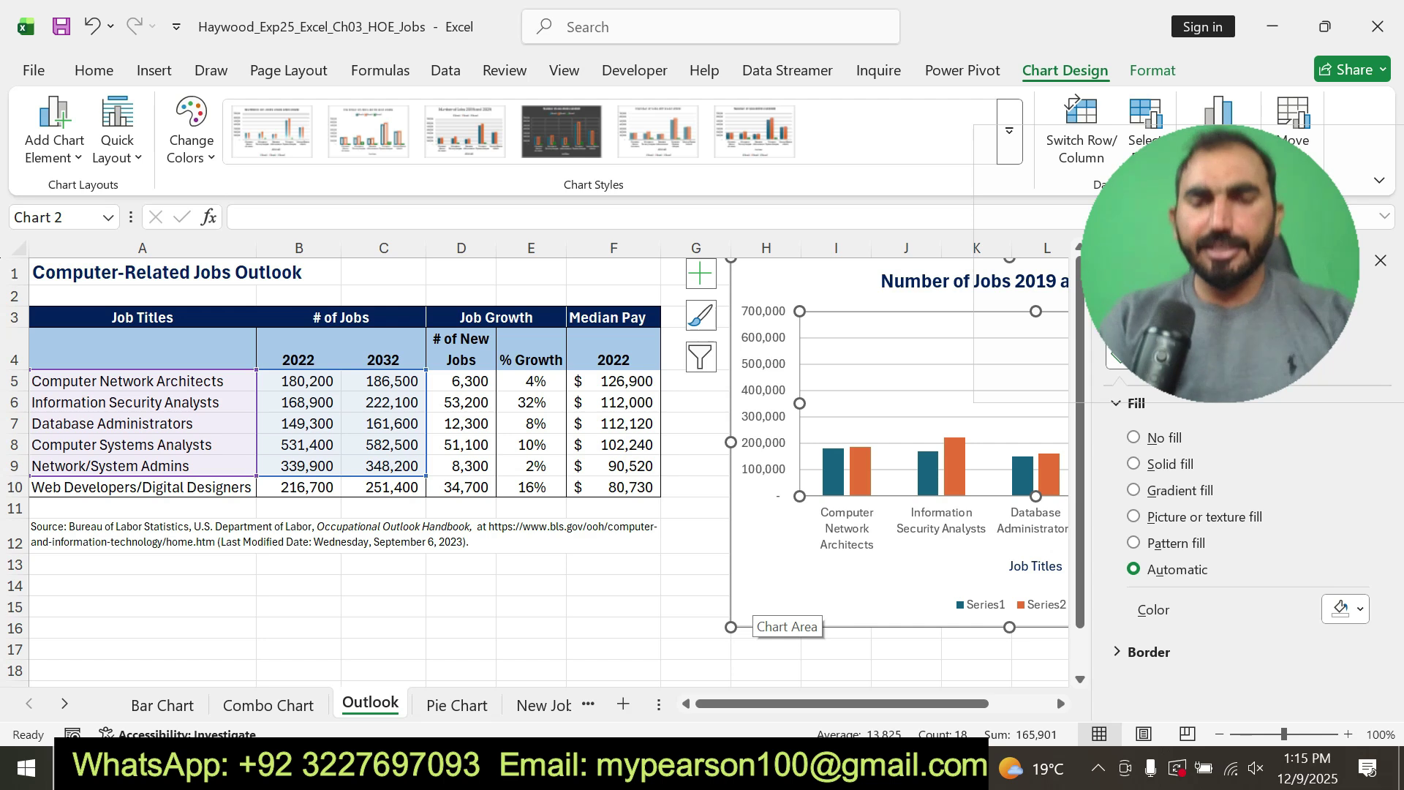
# Step: Switch to the Exp22 instructions in Word, undo the highlight on step 14 and highlight the step 15 text in yellow
pyautogui.click(945, 767)
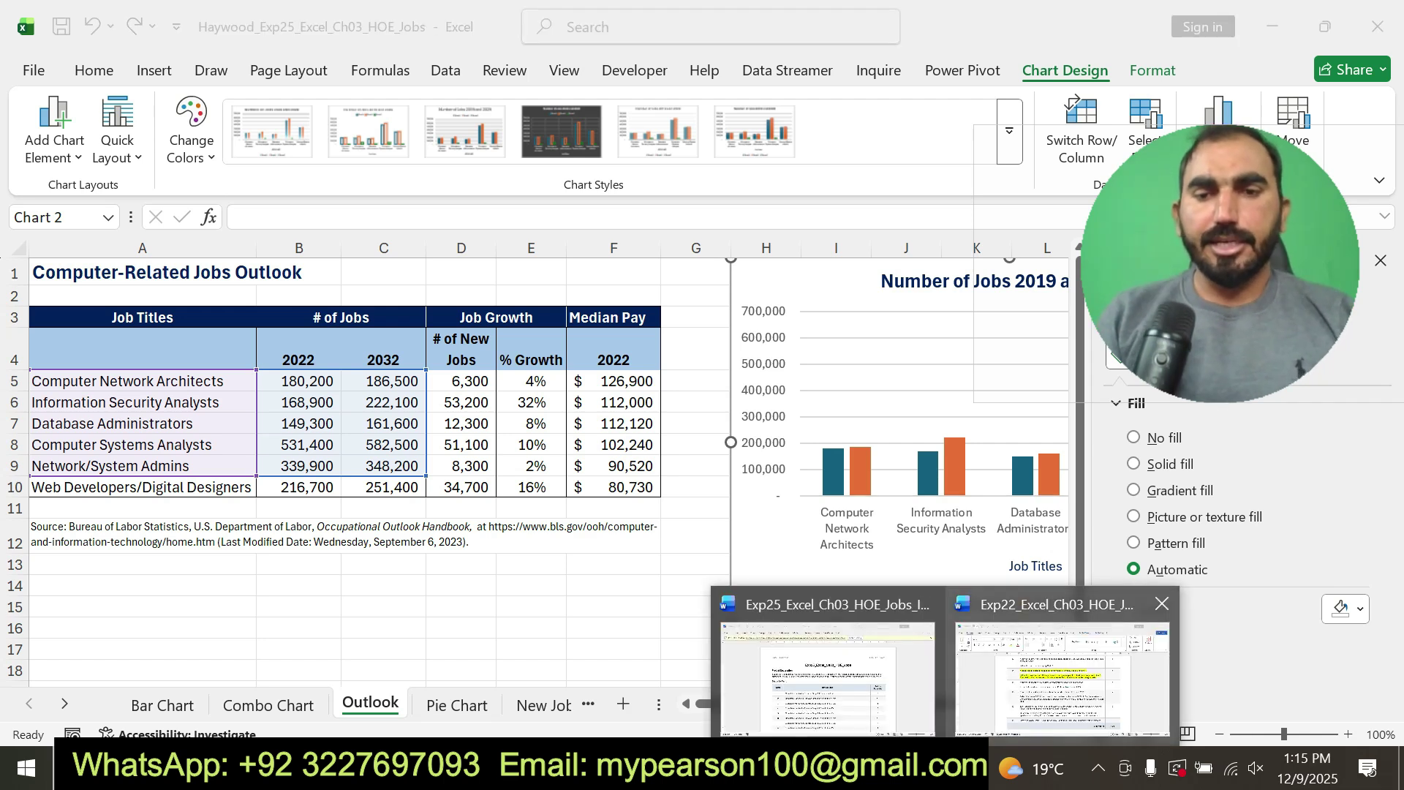
pyautogui.click(1062, 673)
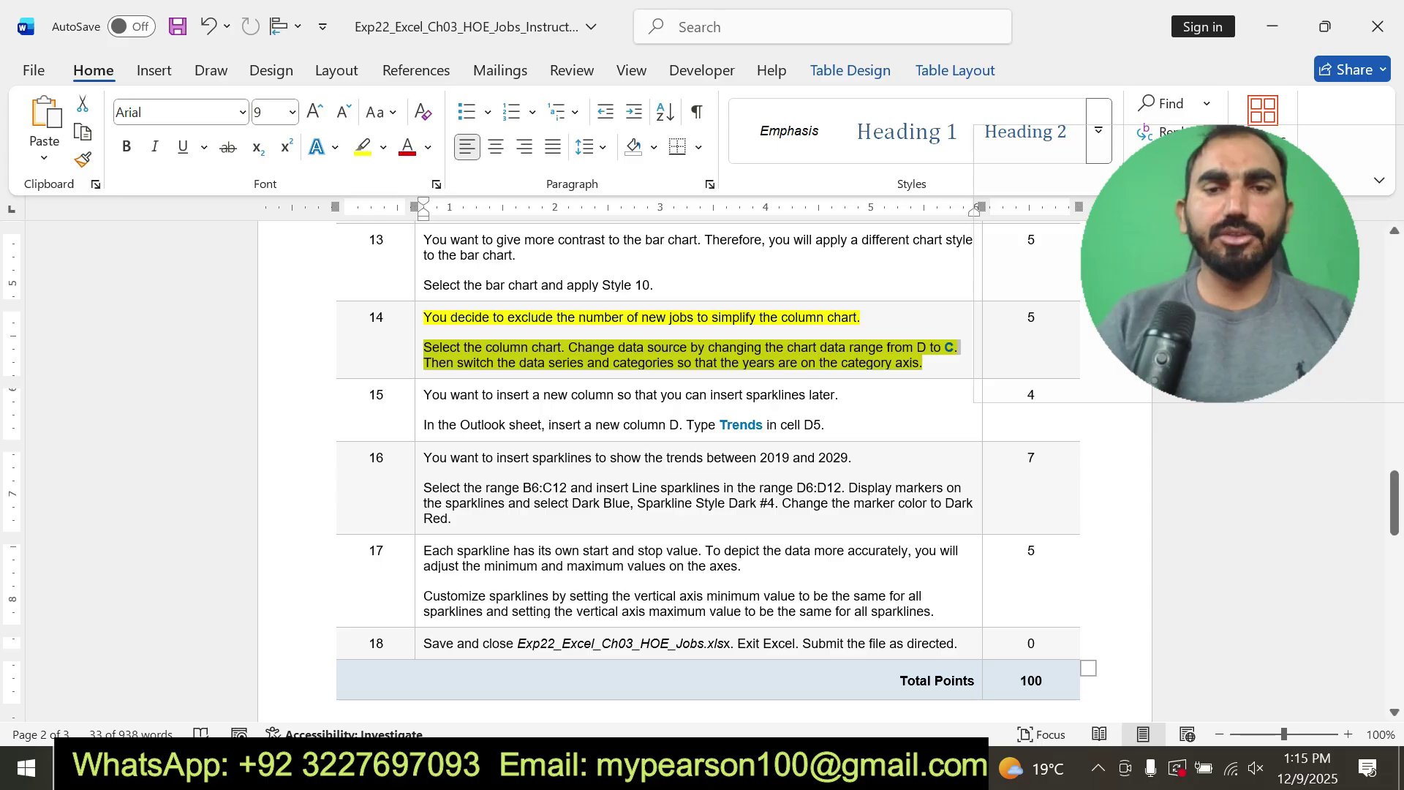
pyautogui.hotkey('ctrl', 'z')
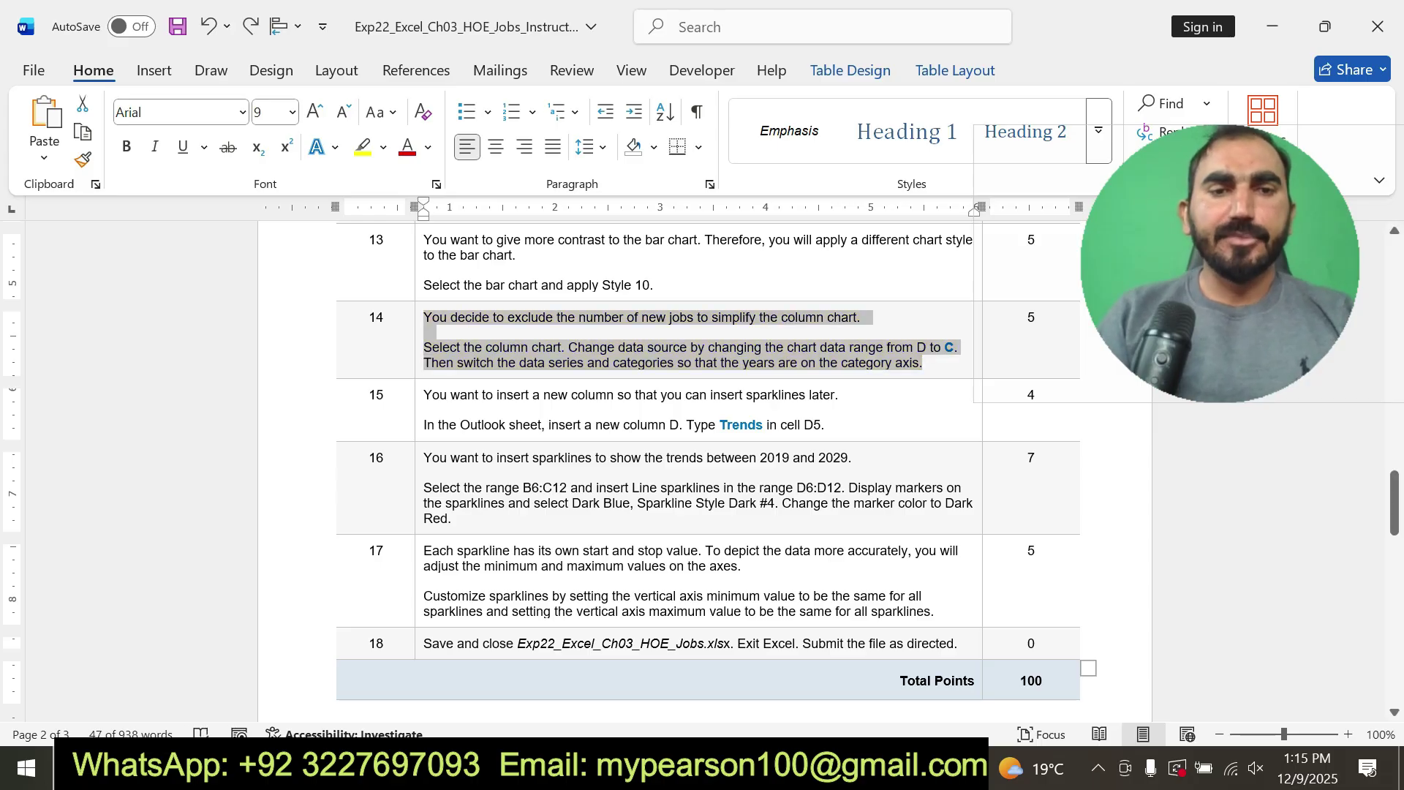
pyautogui.moveTo(424, 394); pyautogui.dragTo(821, 425)
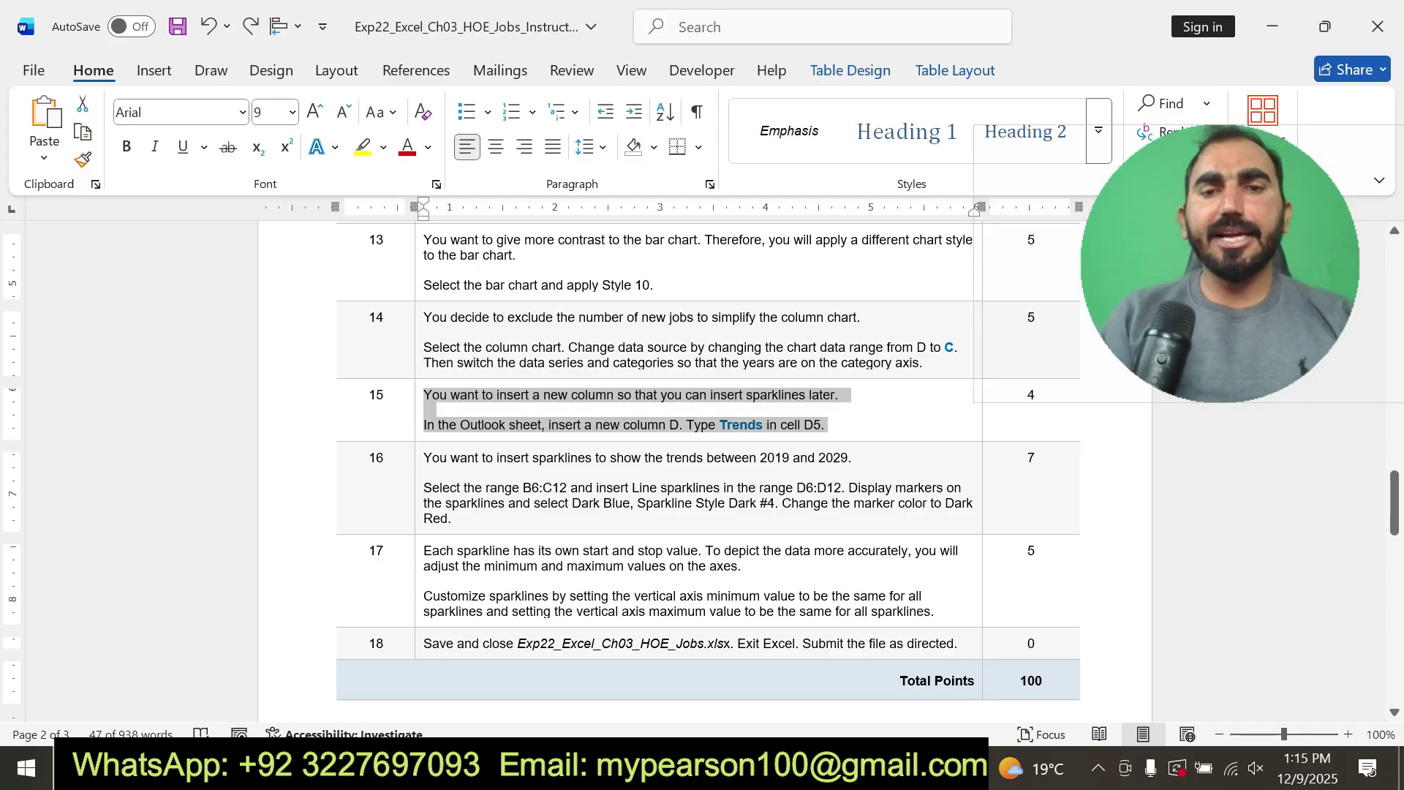
pyautogui.click(917, 386)
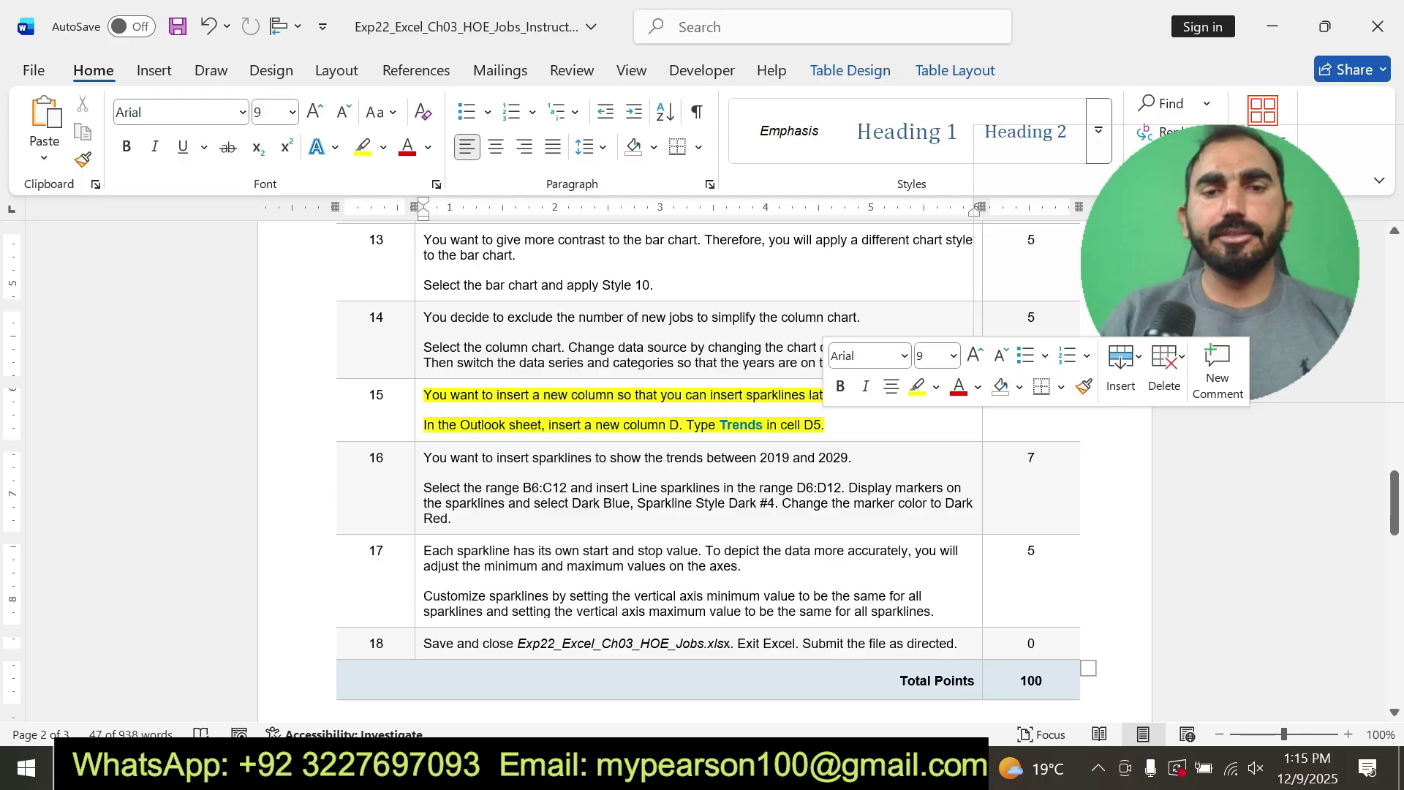
# Step: Copy the word Trends from the step 15 instruction
pyautogui.click(727, 425)
pyautogui.doubleClick(739, 425)
pyautogui.hotkey('ctrl', 'c')
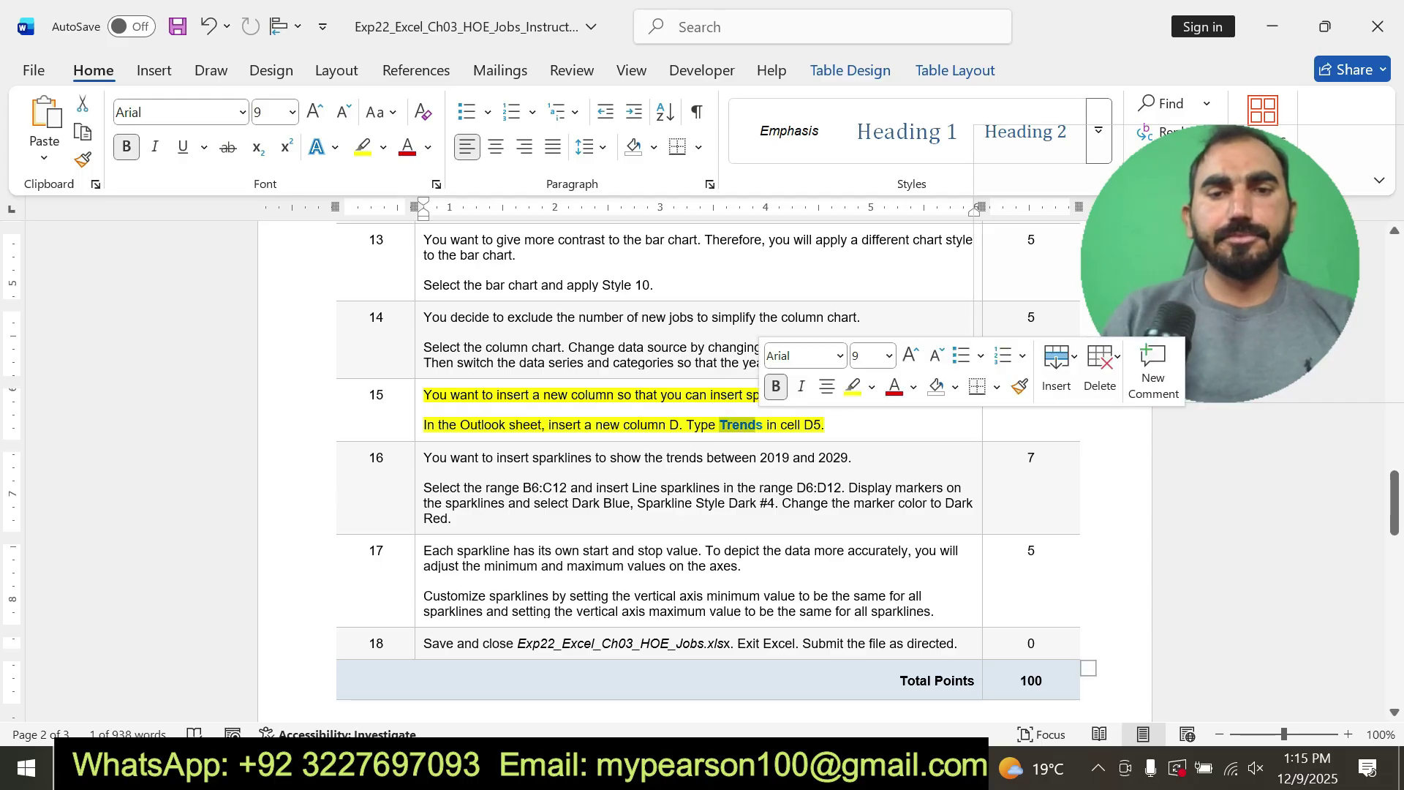
pyautogui.moveTo(762, 425); pyautogui.dragTo(739, 425)
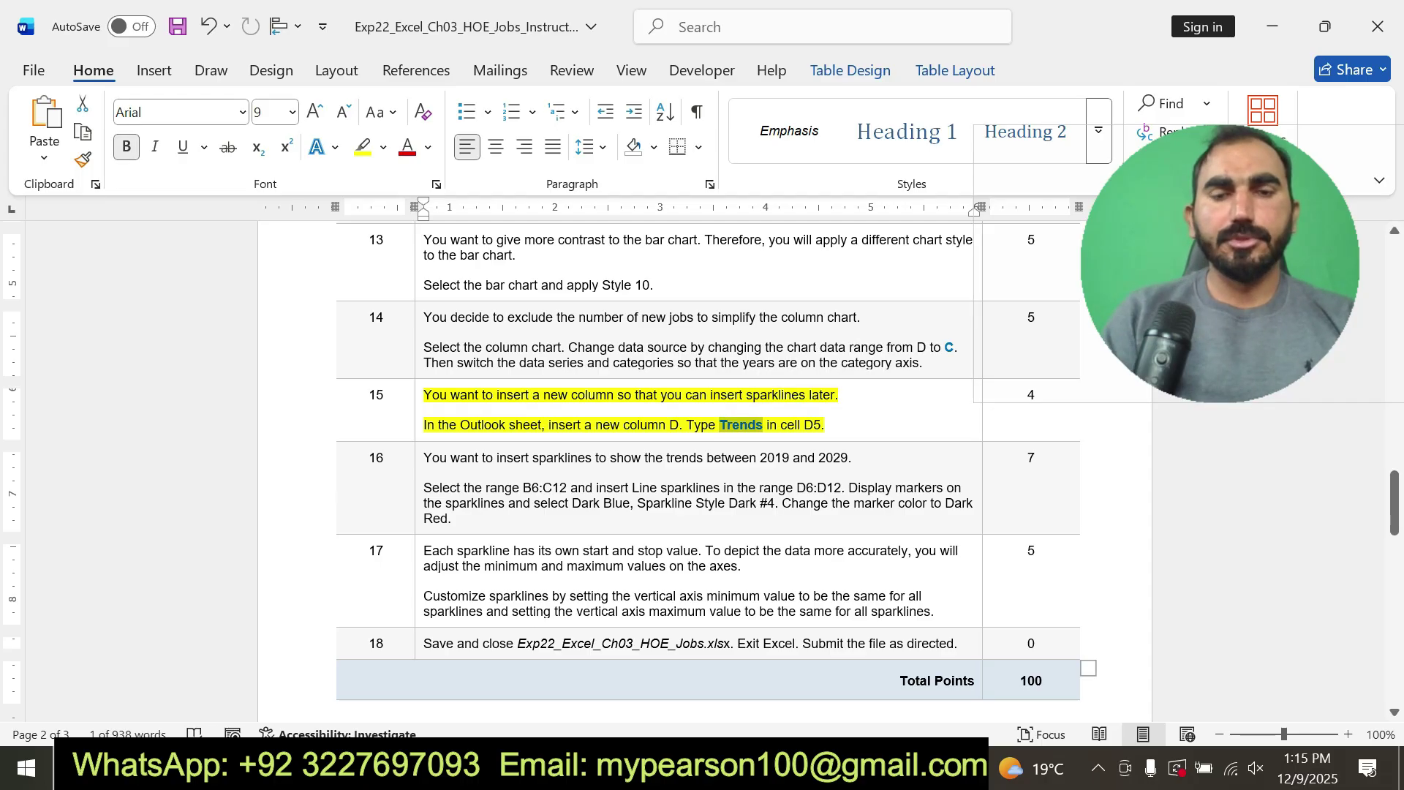
# Step: Return to the Excel workbook and close the Format Plot Area pane
pyautogui.hotkey('alt', 'Tab')
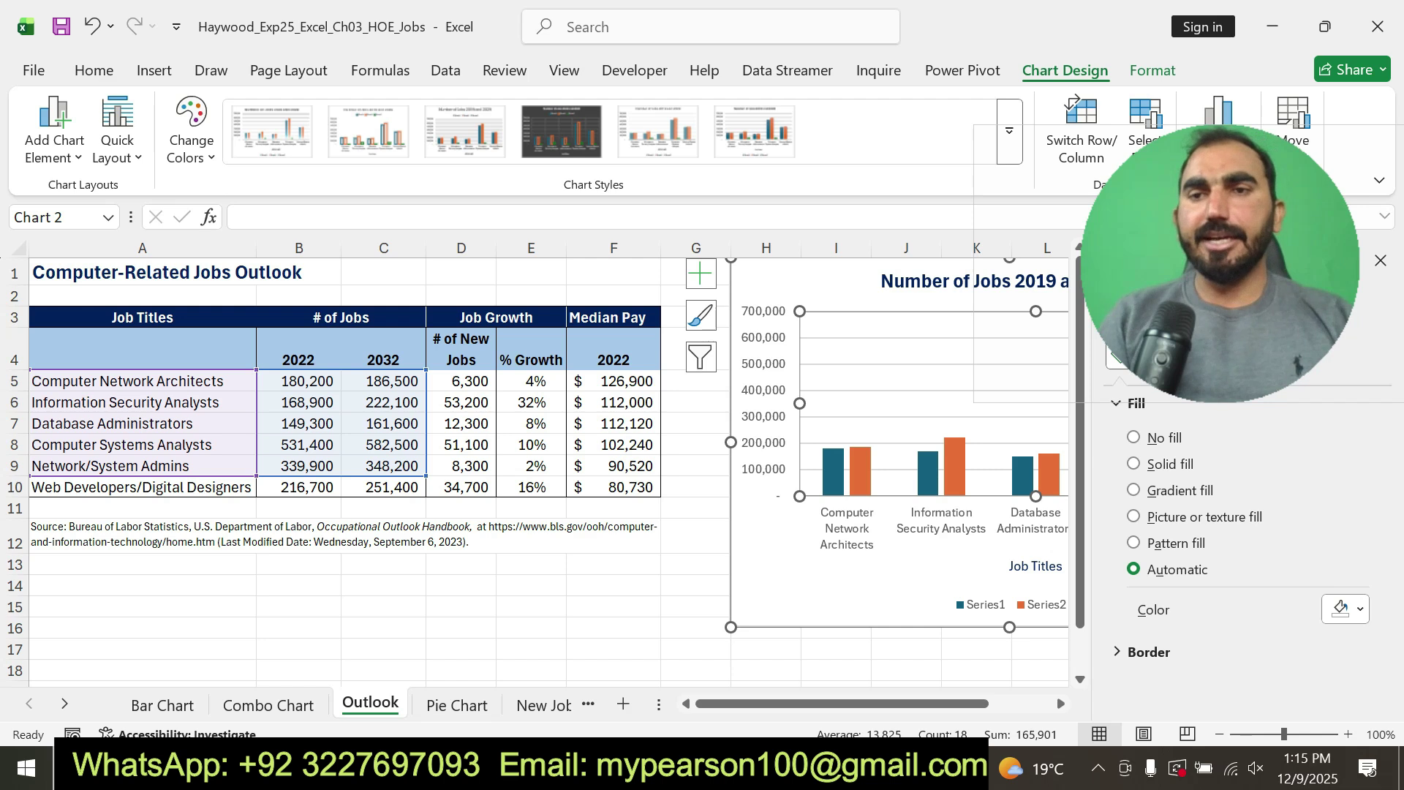
pyautogui.moveTo(1220, 263); pyautogui.dragTo(773, 205)
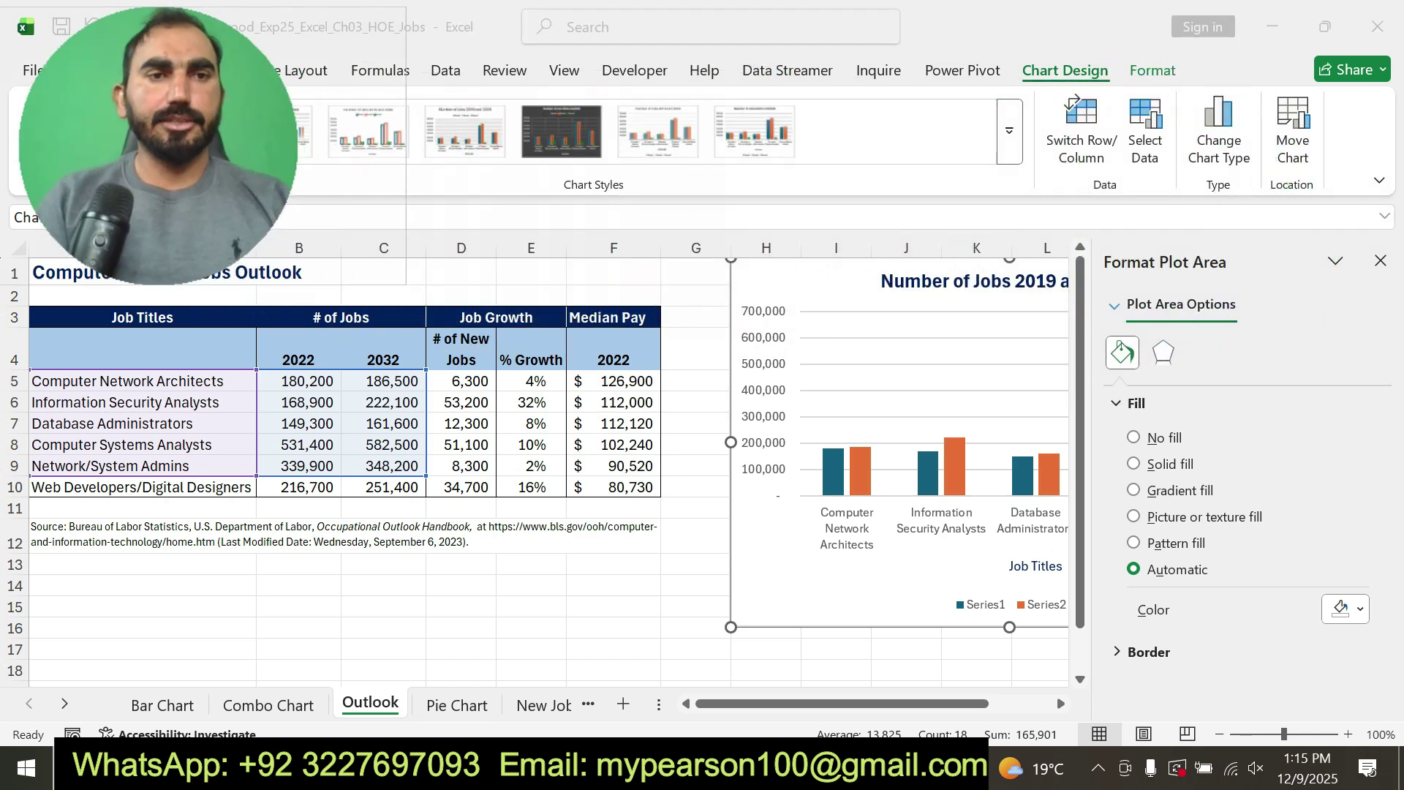
pyautogui.click(1380, 261)
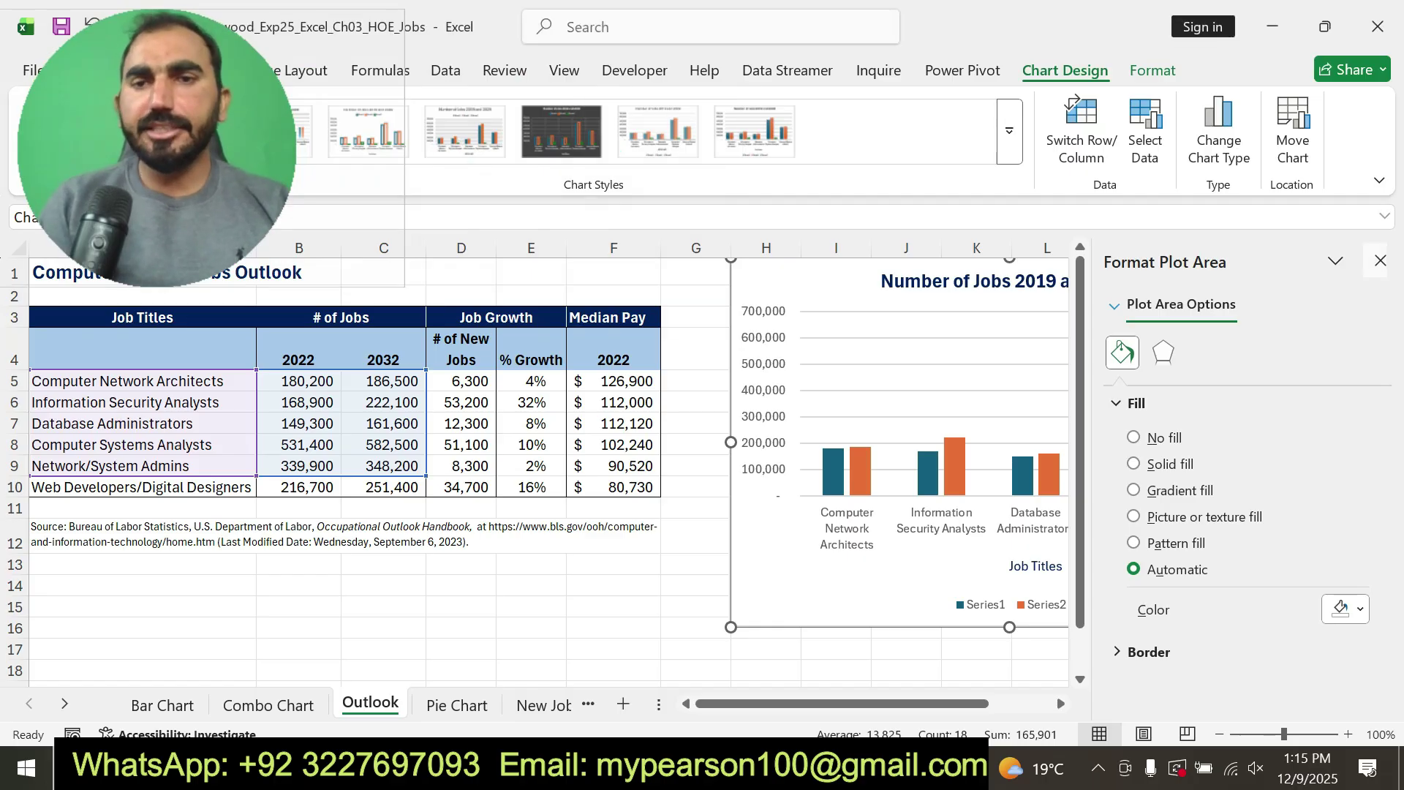
pyautogui.click(1380, 262)
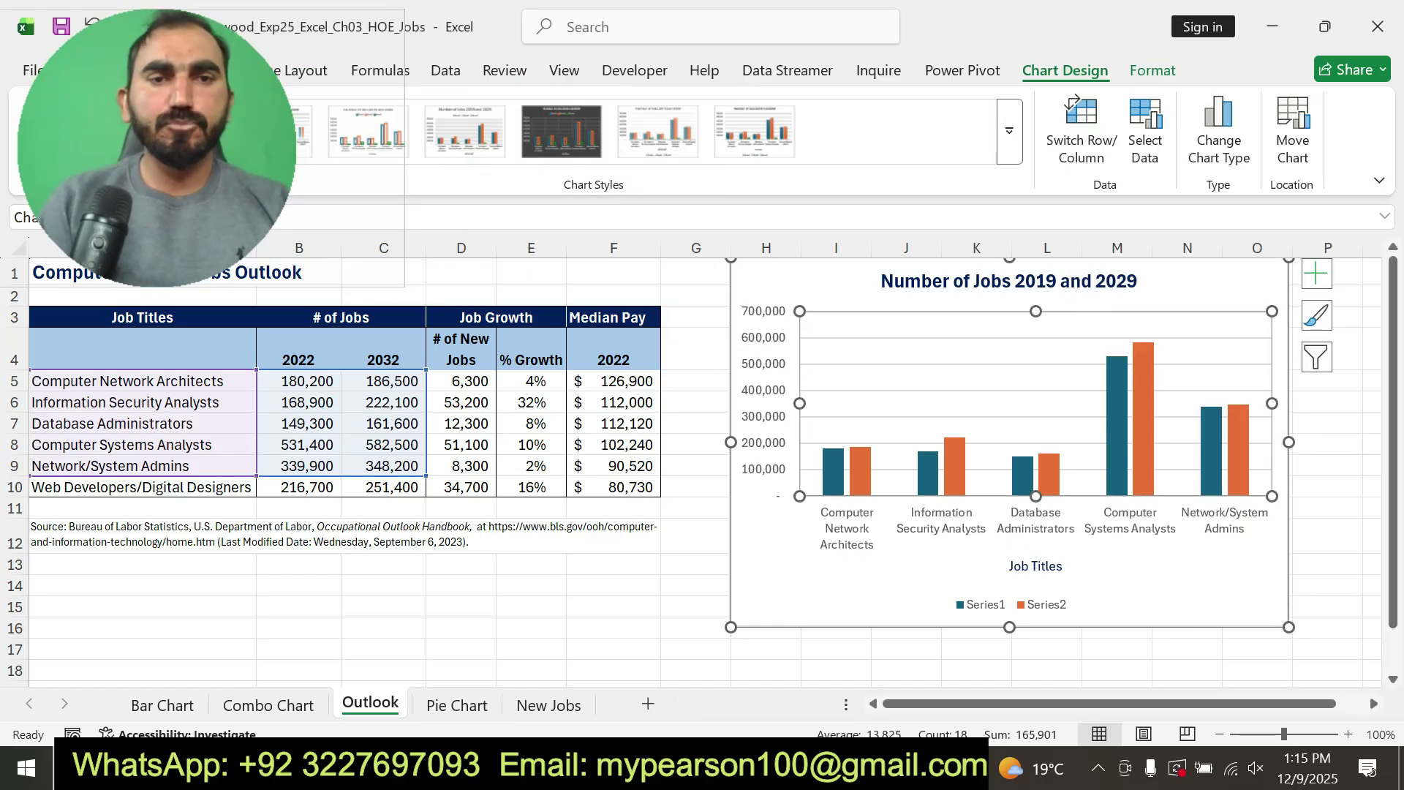
# Step: Insert a new column D before the # of New Jobs column on the Outlook sheet
pyautogui.click(461, 248)
pyautogui.rightClick(468, 248)
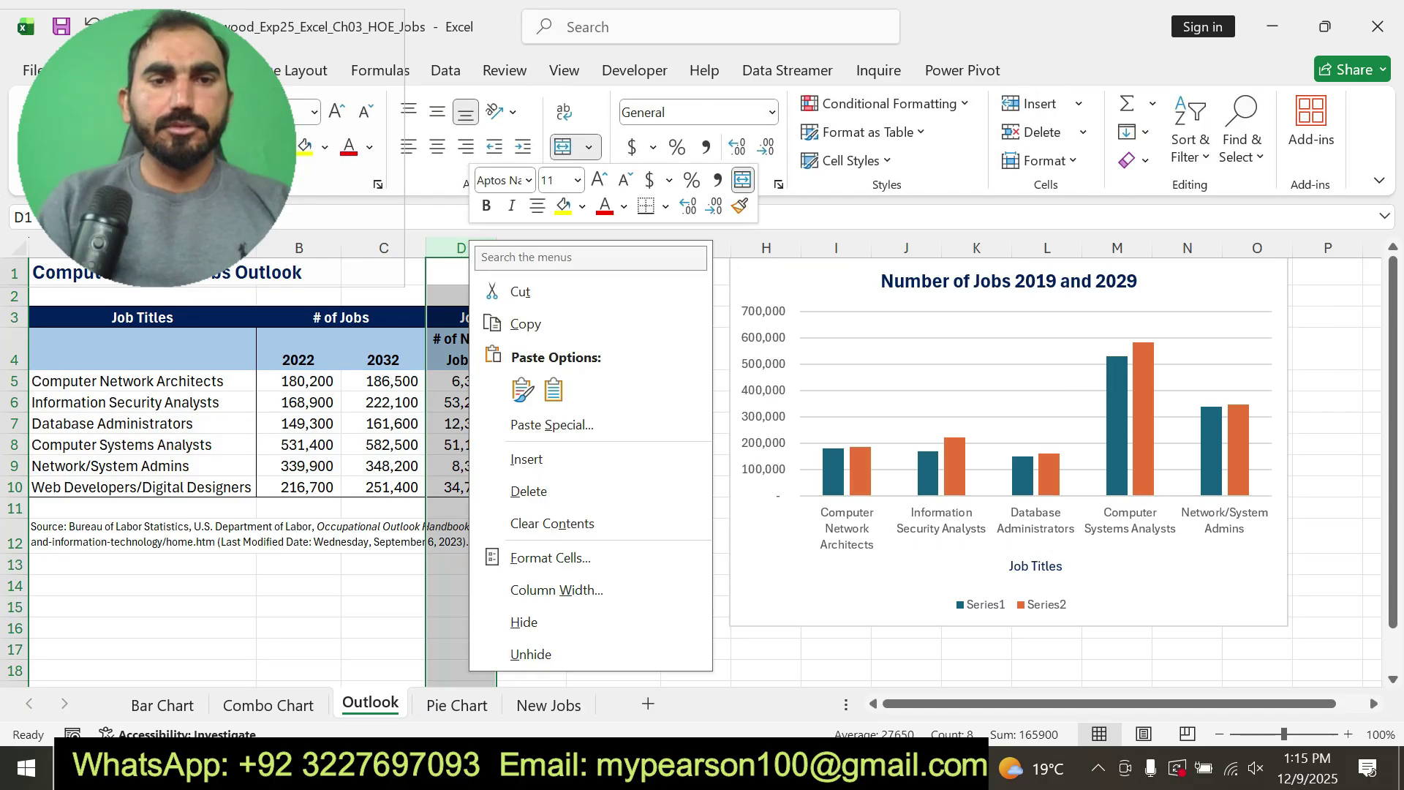
pyautogui.click(526, 458)
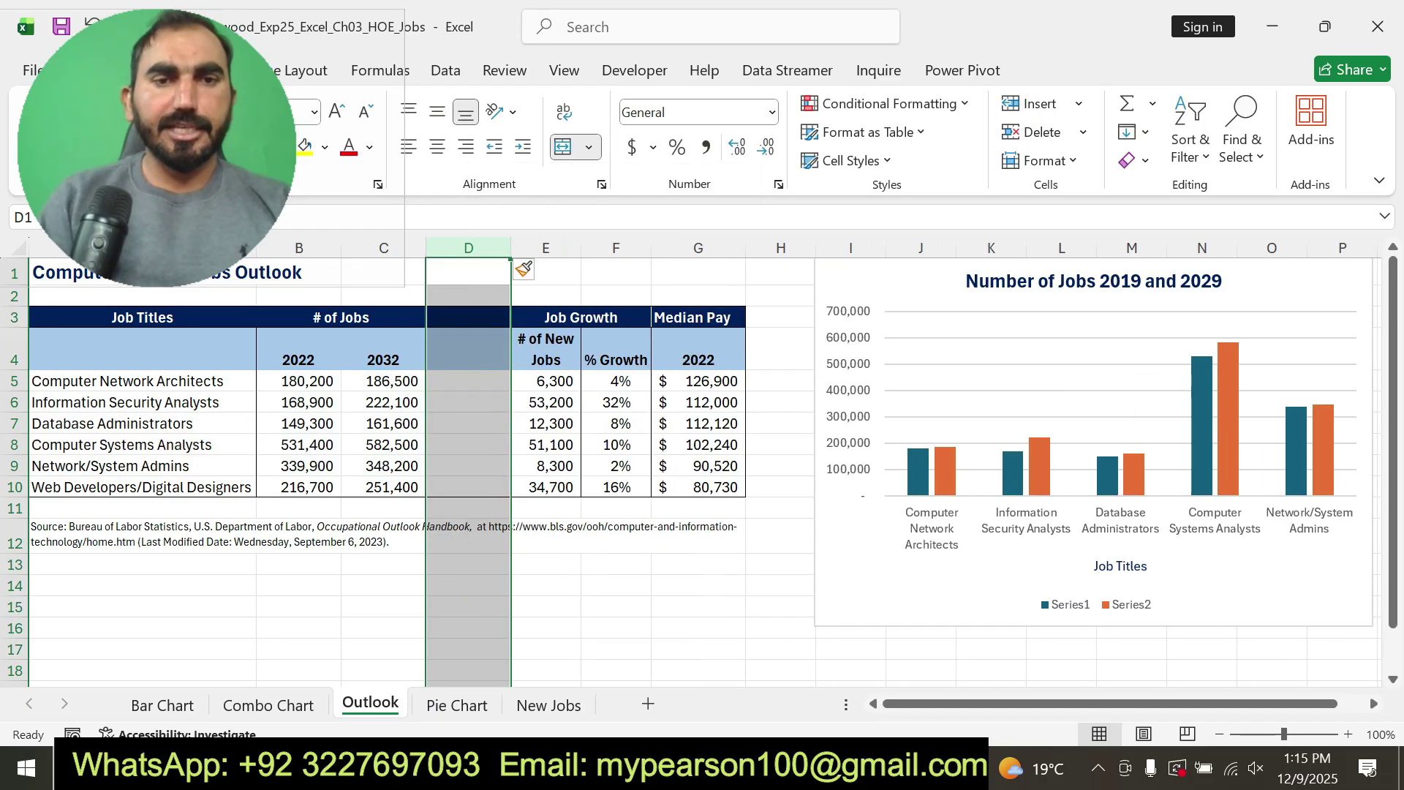
# Step: Recheck step 15 in the Word instructions, then paste the heading Trends into cell D4 of the Outlook sheet
pyautogui.click(467, 348)
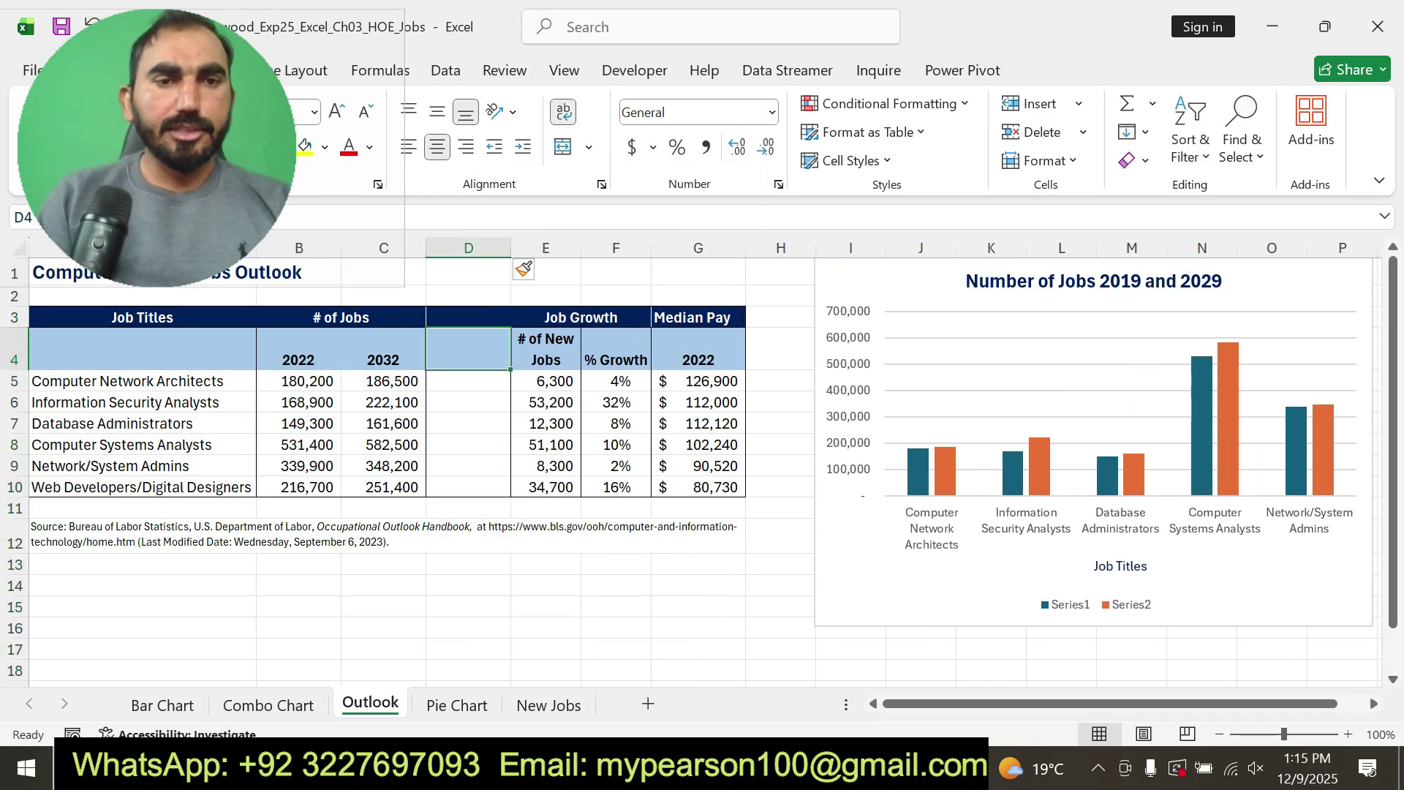
pyautogui.hotkey('alt', 'Tab')
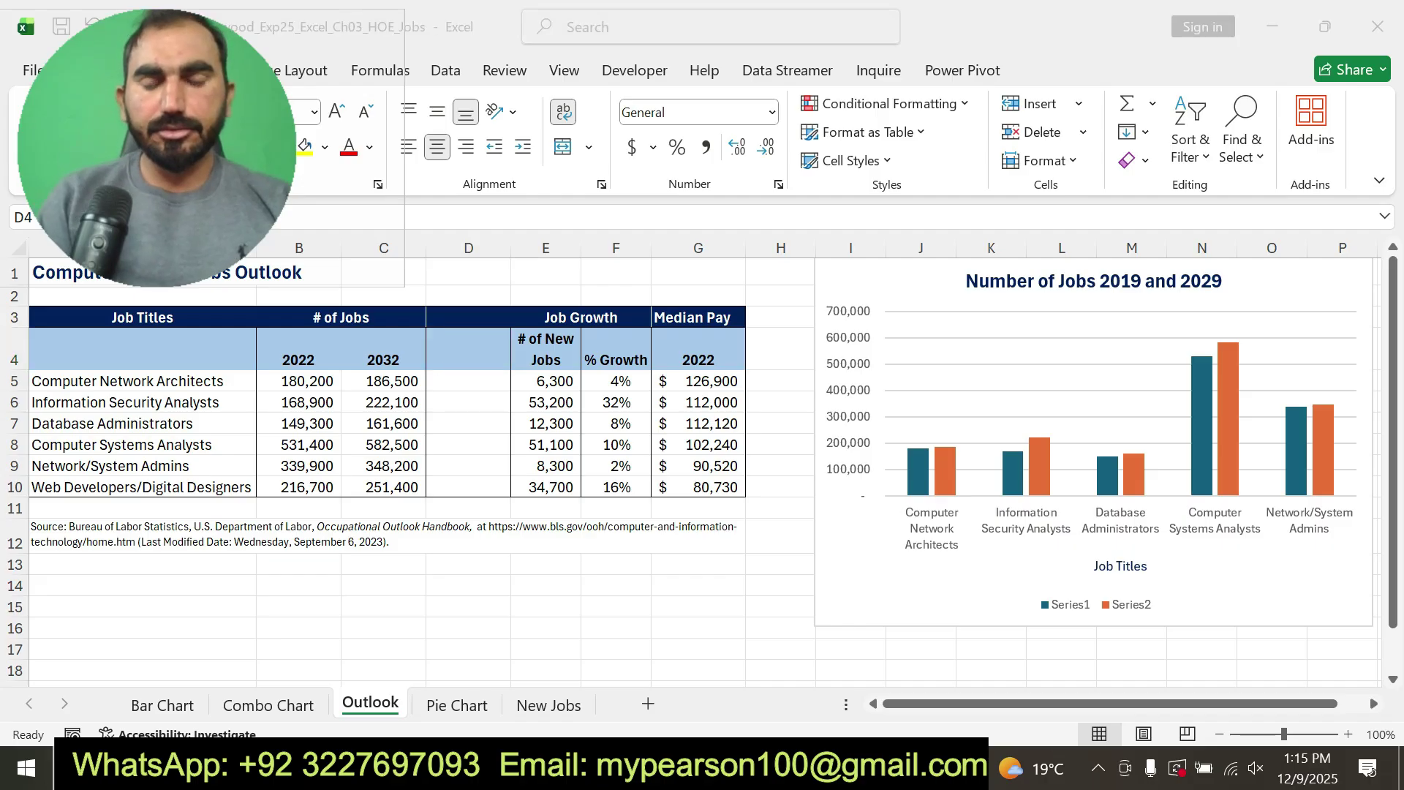
pyautogui.click(1063, 658)
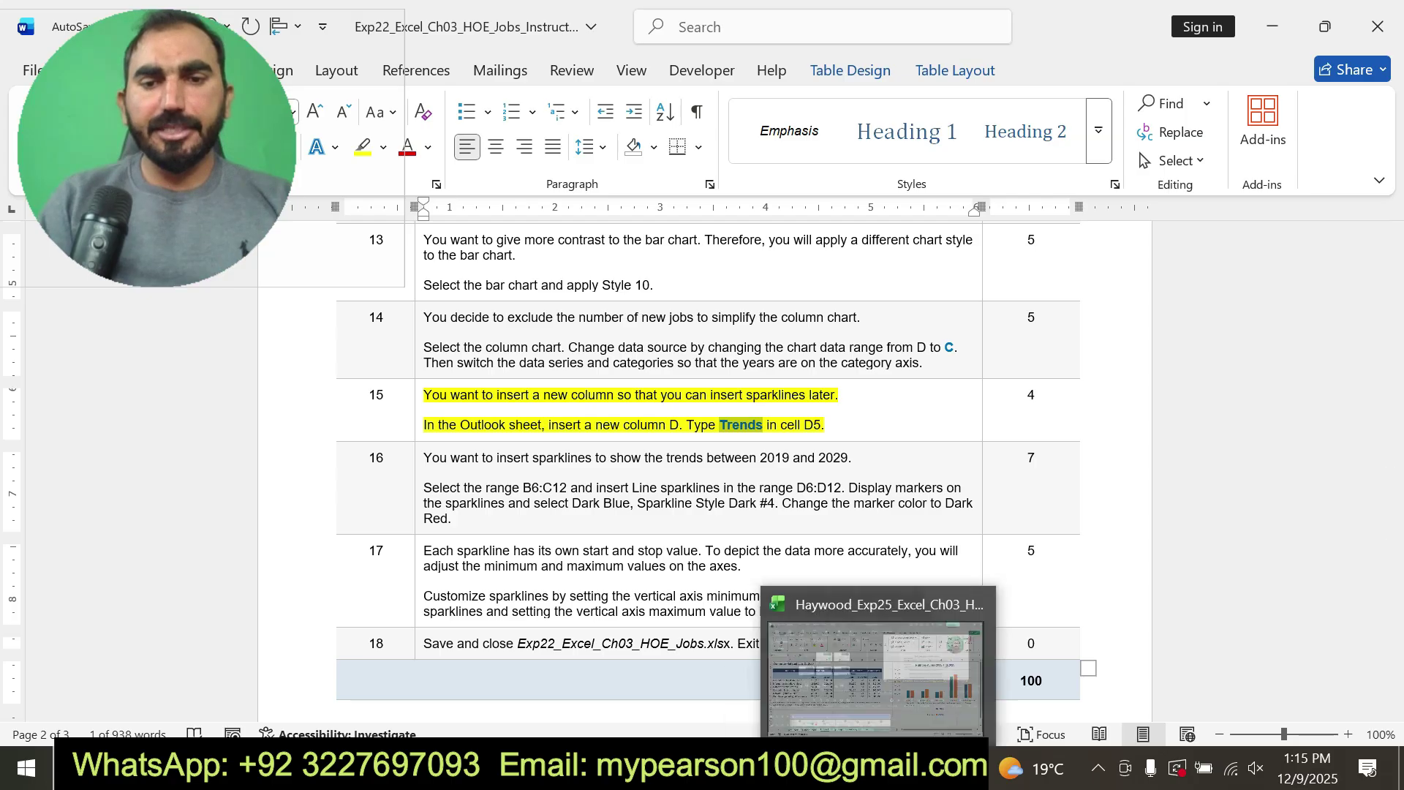
pyautogui.click(879, 768)
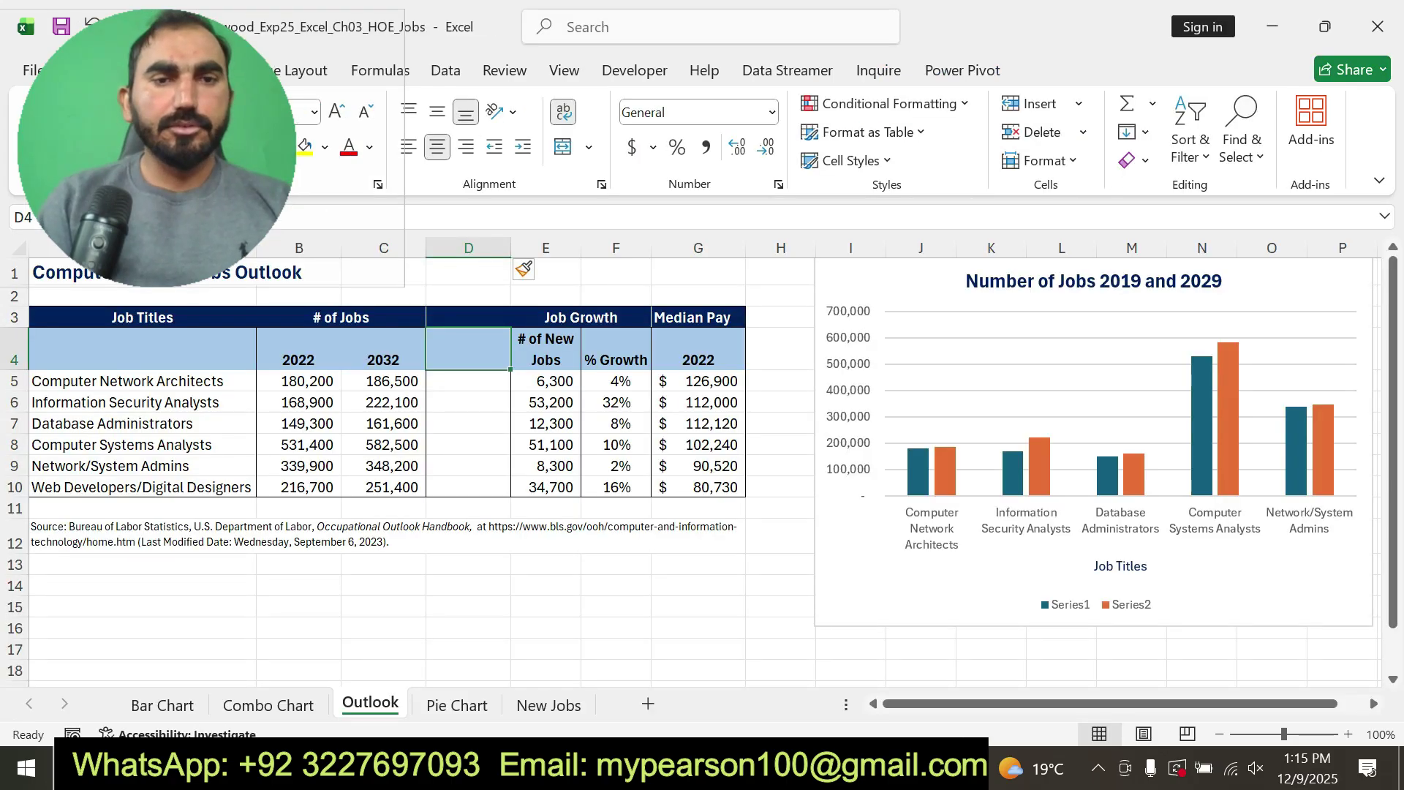
pyautogui.click(468, 316)
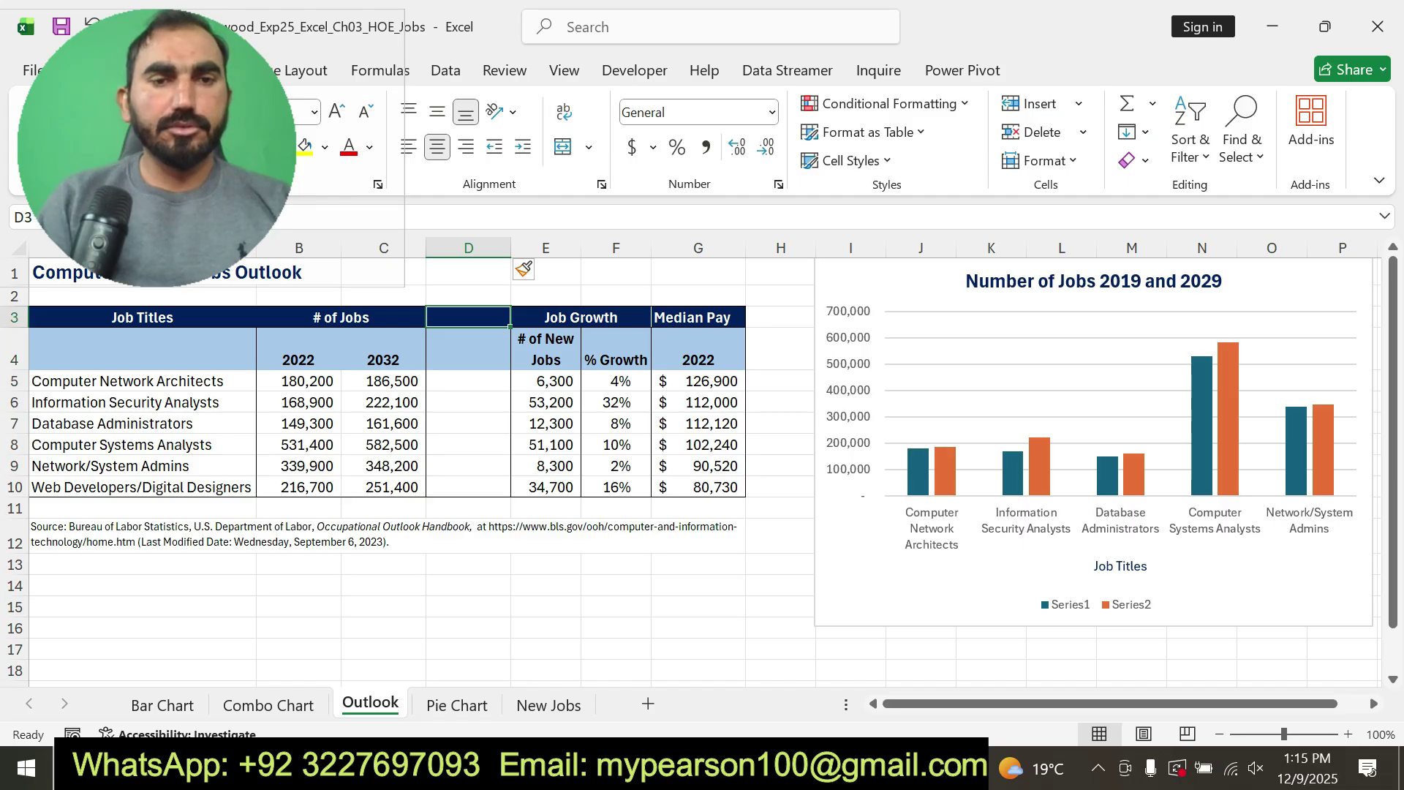
pyautogui.click(468, 348)
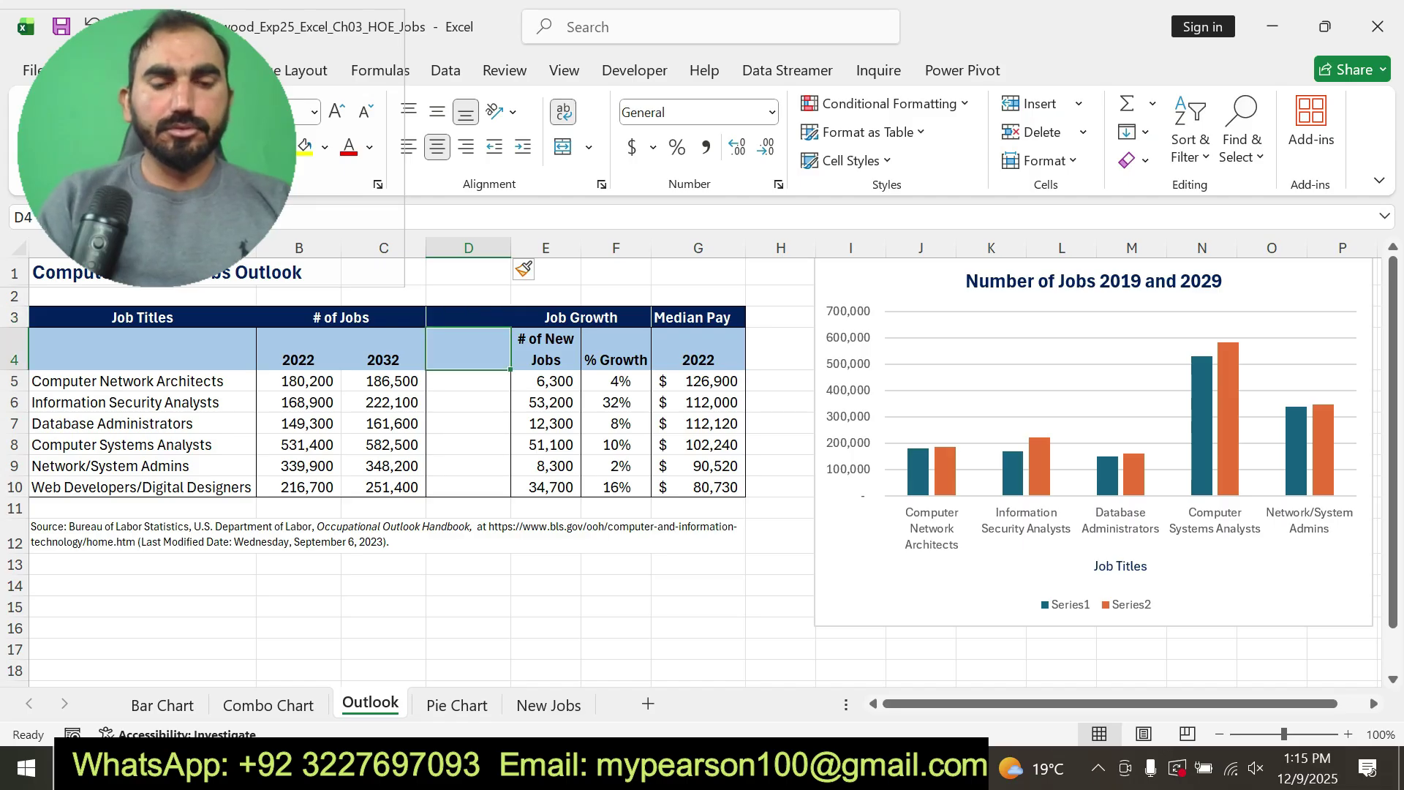
pyautogui.click(527, 270)
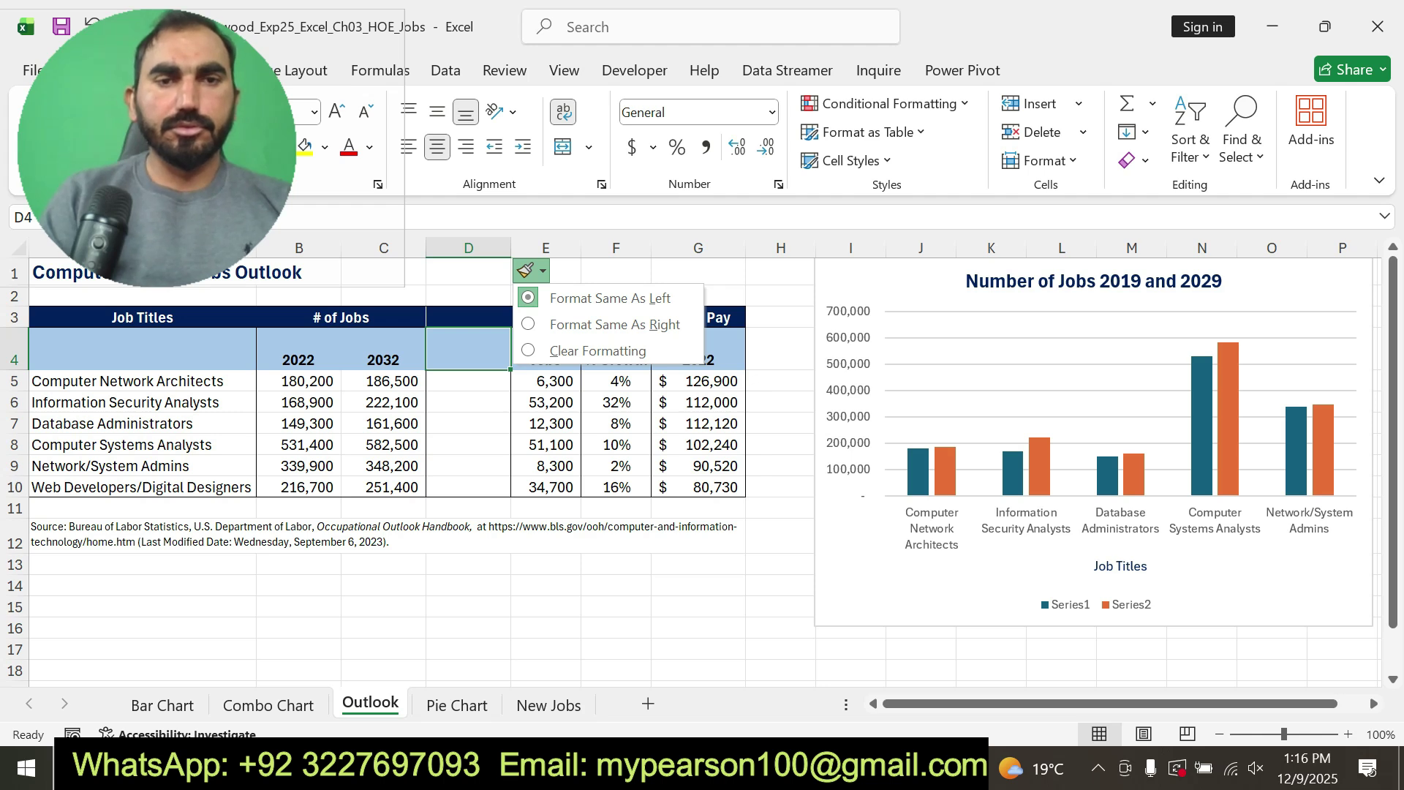
pyautogui.press('Escape')
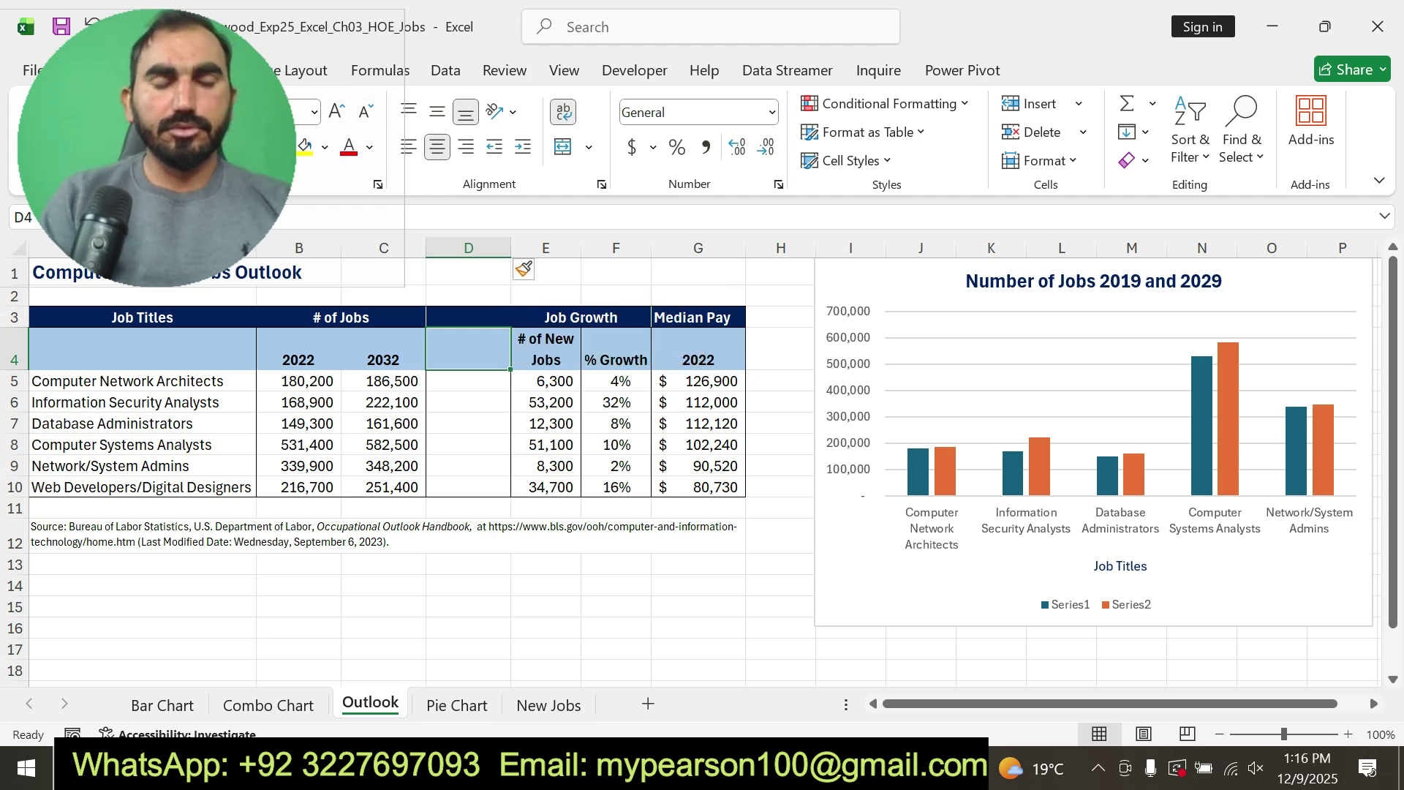
pyautogui.hotkey('ctrl', 'v')
pyautogui.press('Return')
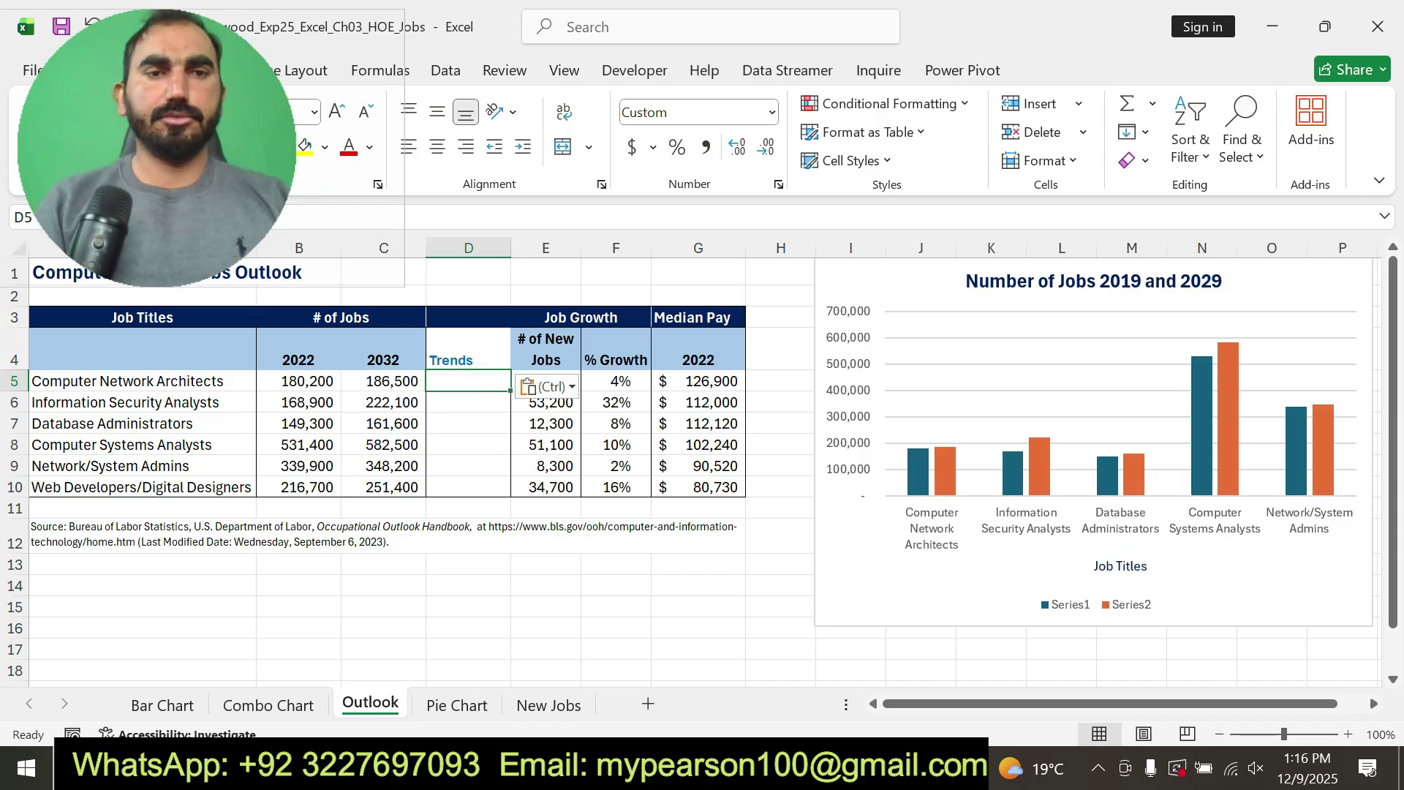
# Step: Give the Trends heading in D4 the same light blue fill as the neighbouring headings and a black font color
pyautogui.hotkey('alt', 'Tab')
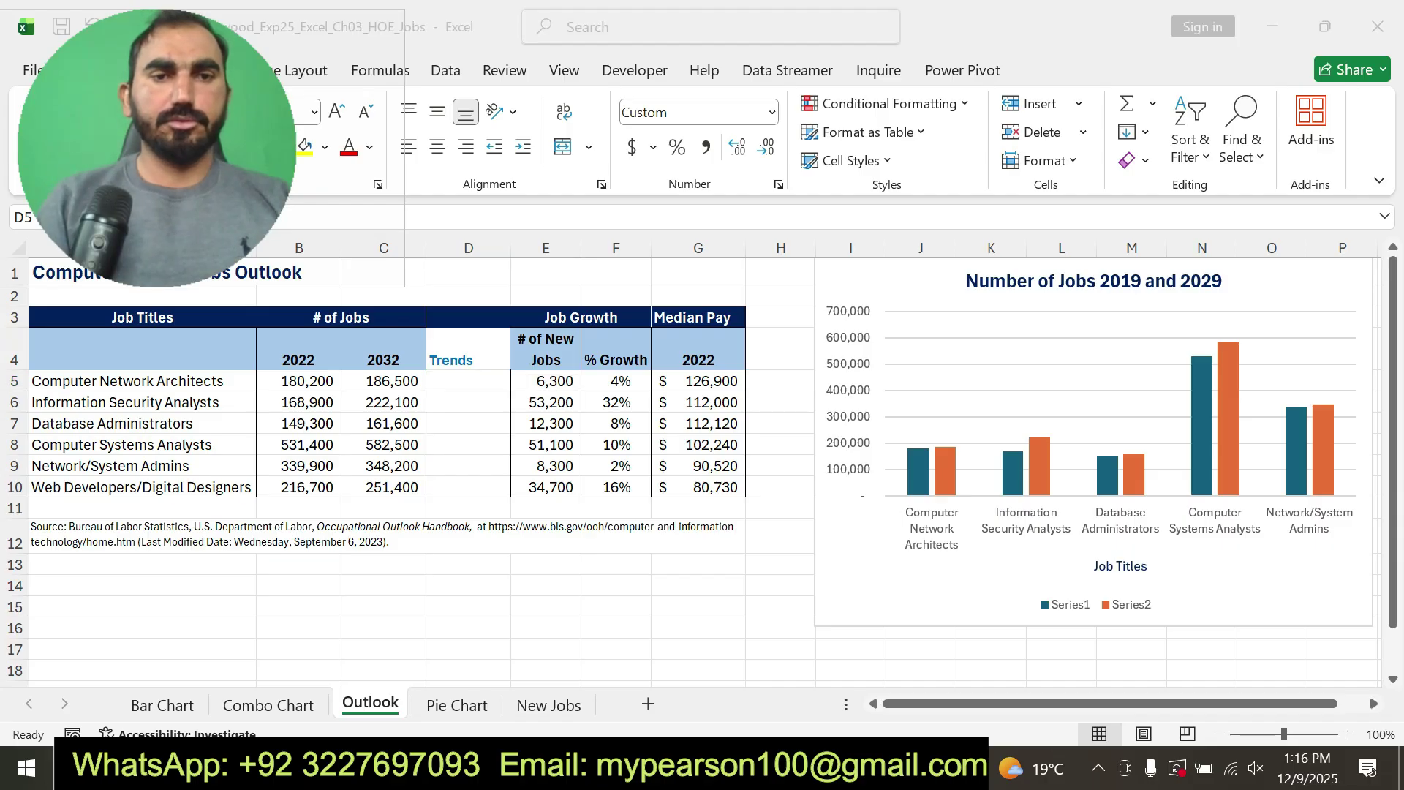
pyautogui.hotkey('alt', 'Tab')
pyautogui.click(468, 348)
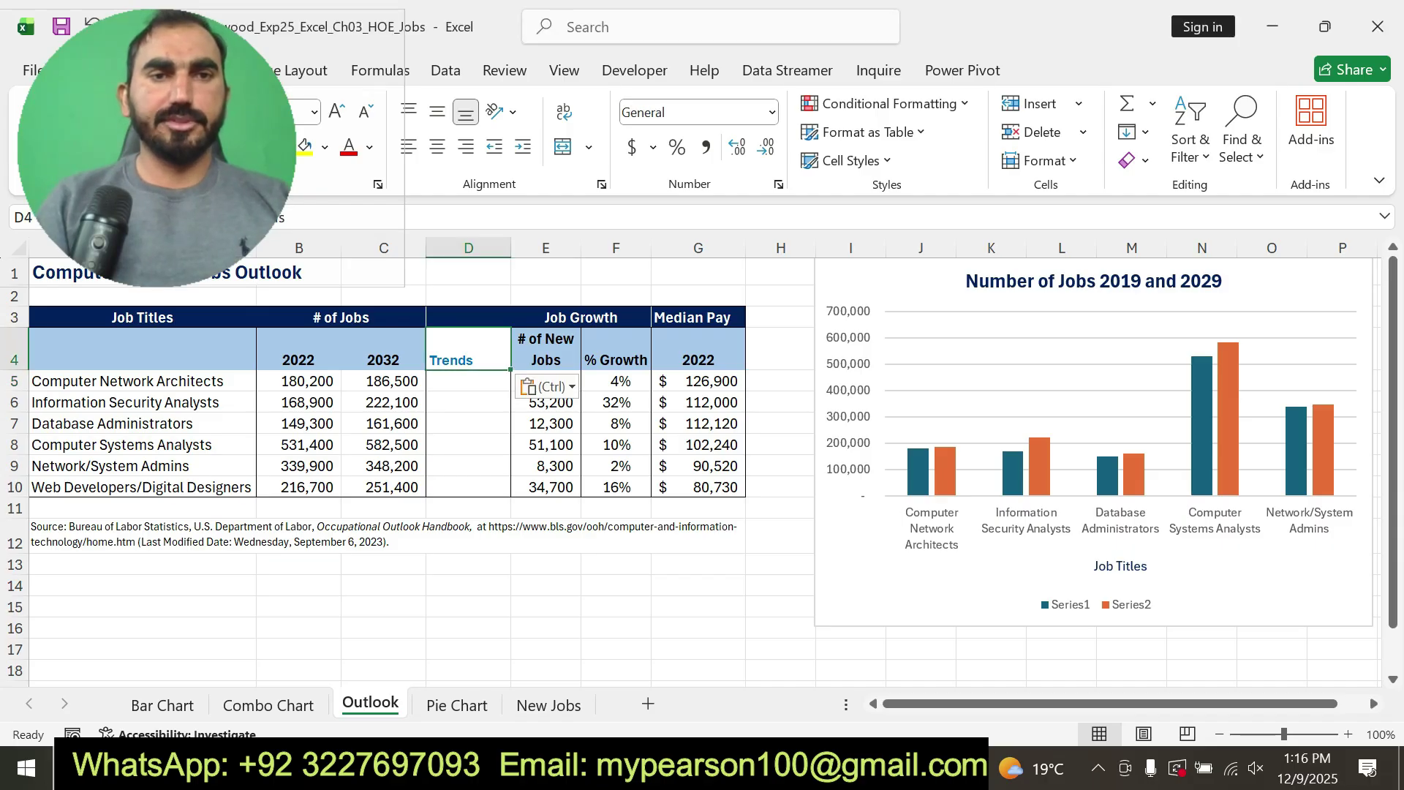
pyautogui.hotkey('alt', 'Tab')
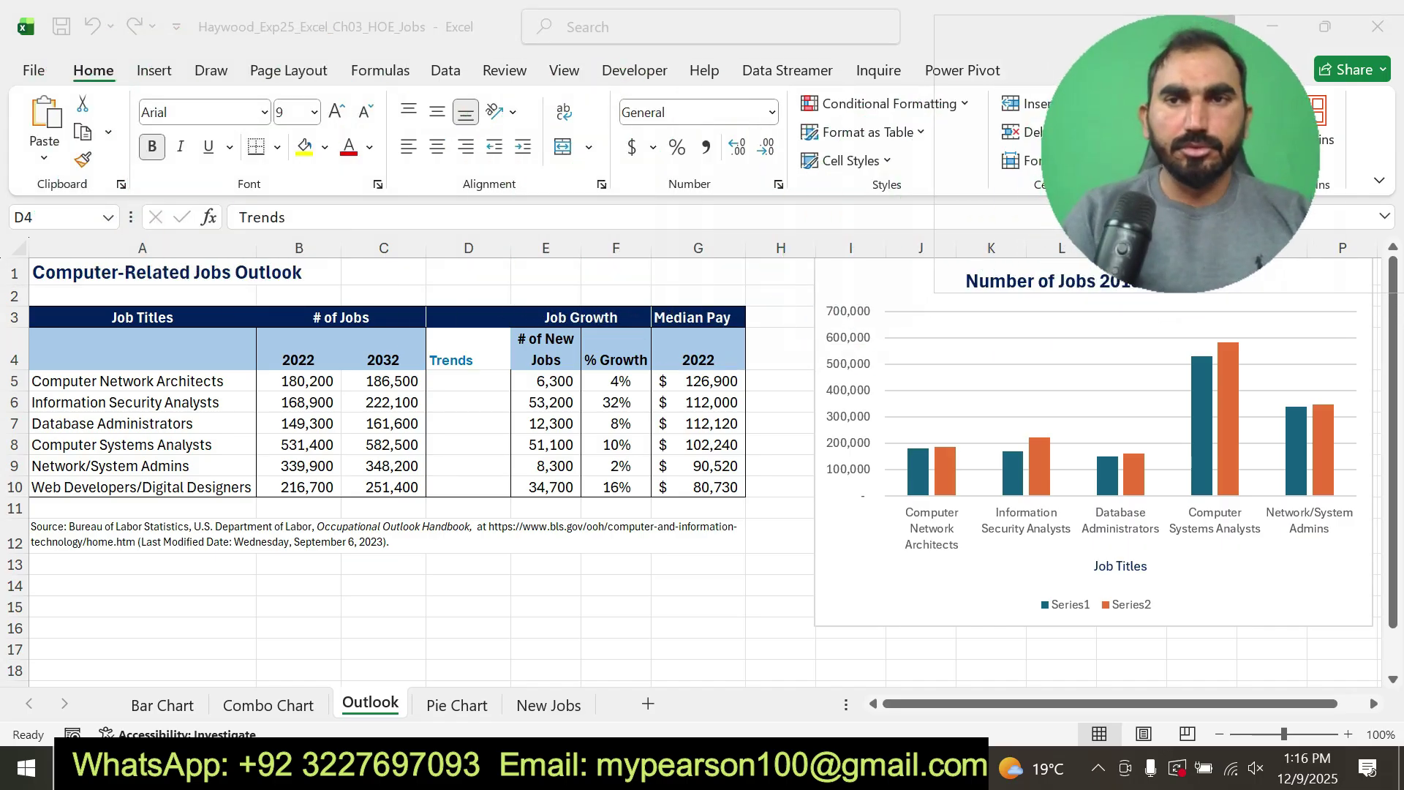
pyautogui.hotkey('alt', 'Tab')
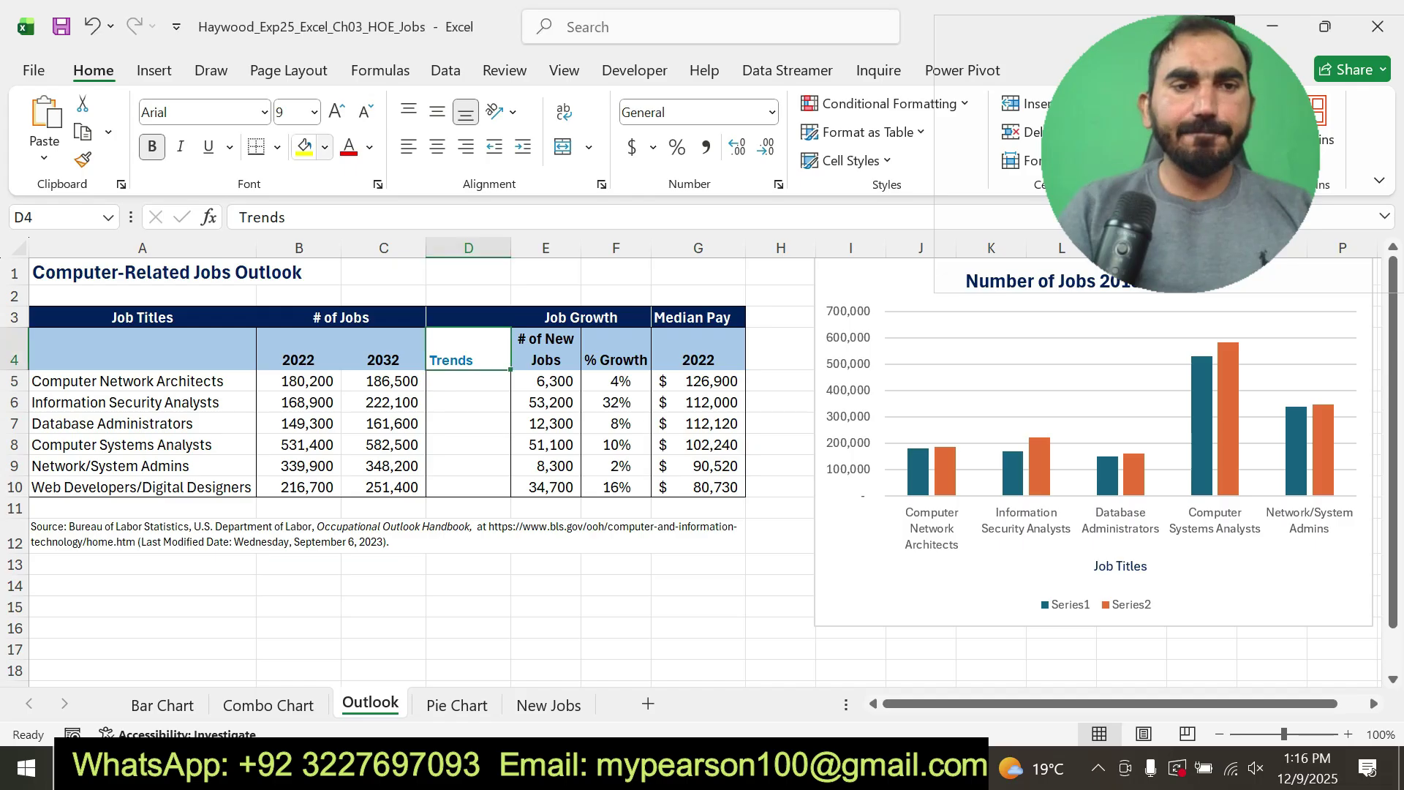
pyautogui.click(325, 147)
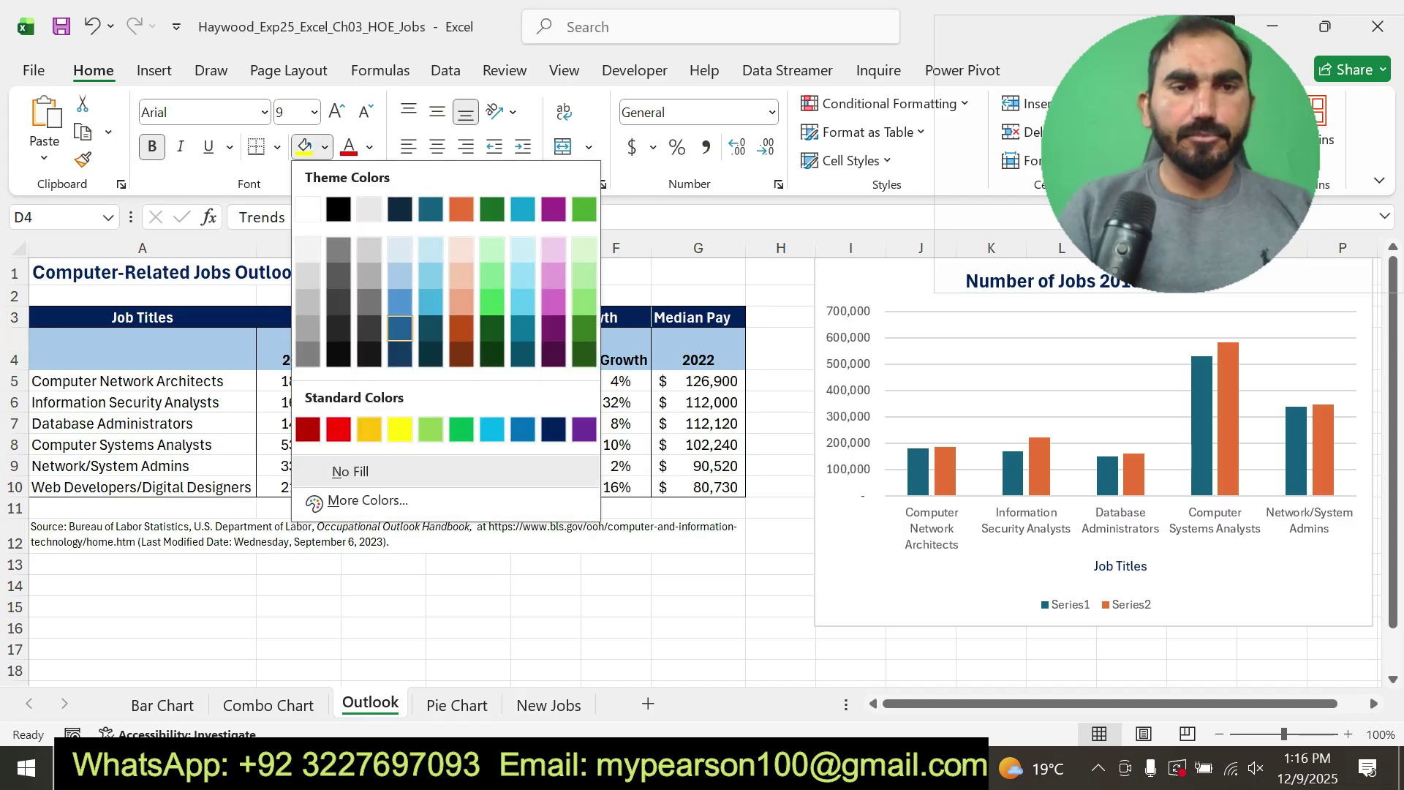
pyautogui.click(400, 301)
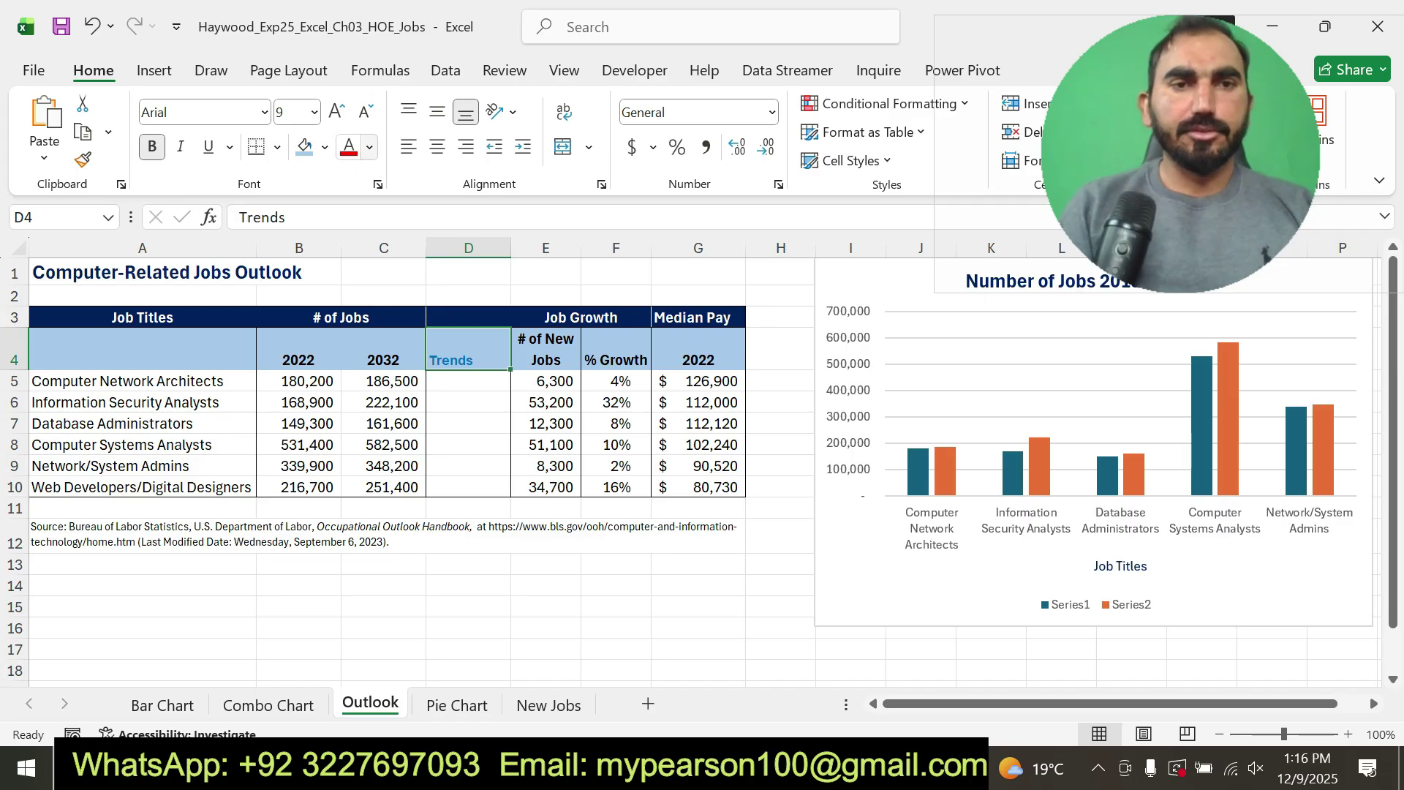
pyautogui.click(369, 147)
pyautogui.click(388, 241)
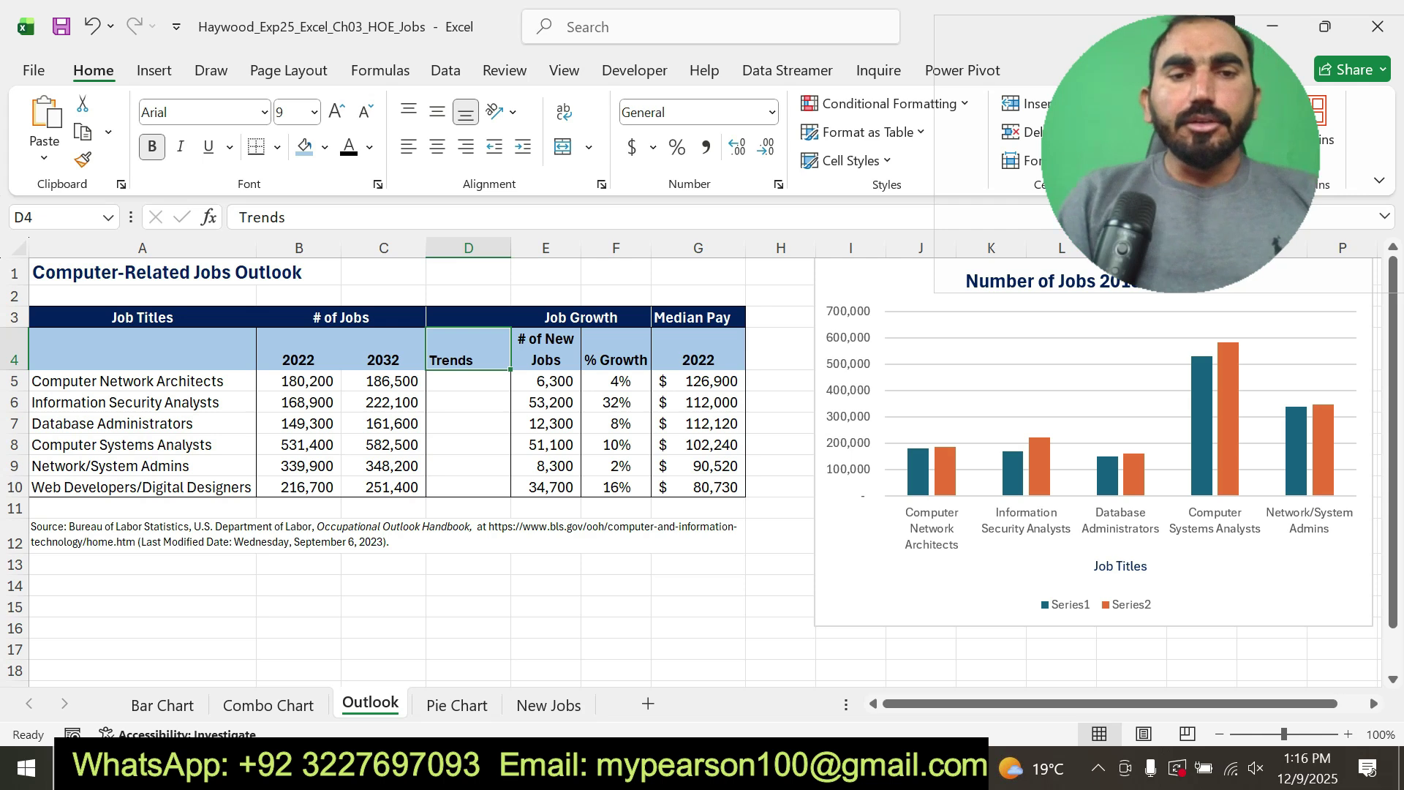
# Step: Highlight the step 16 sparkline instruction in the Word instructions in yellow, check its data range, and return to the Excel workbook
pyautogui.moveTo(907, 768)
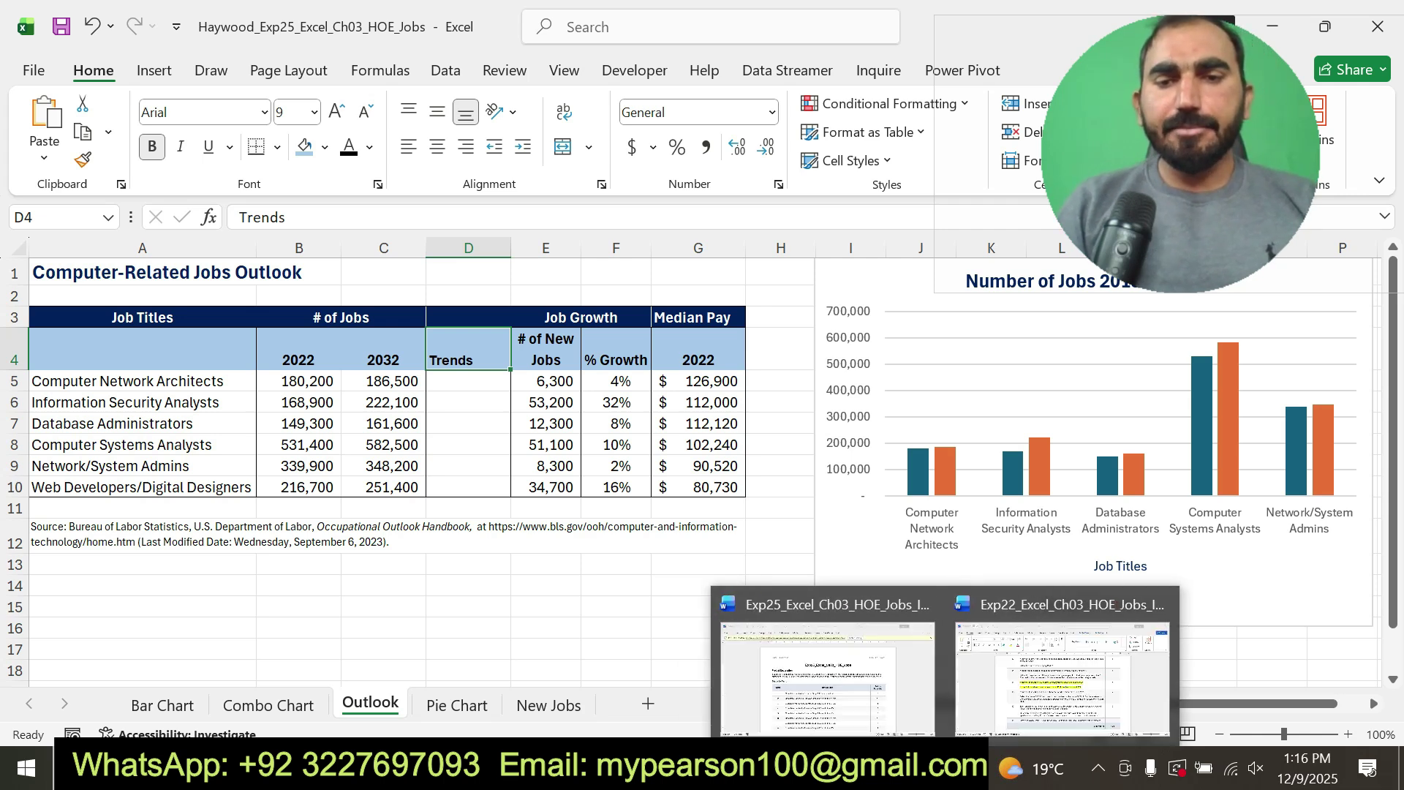
pyautogui.click(1038, 676)
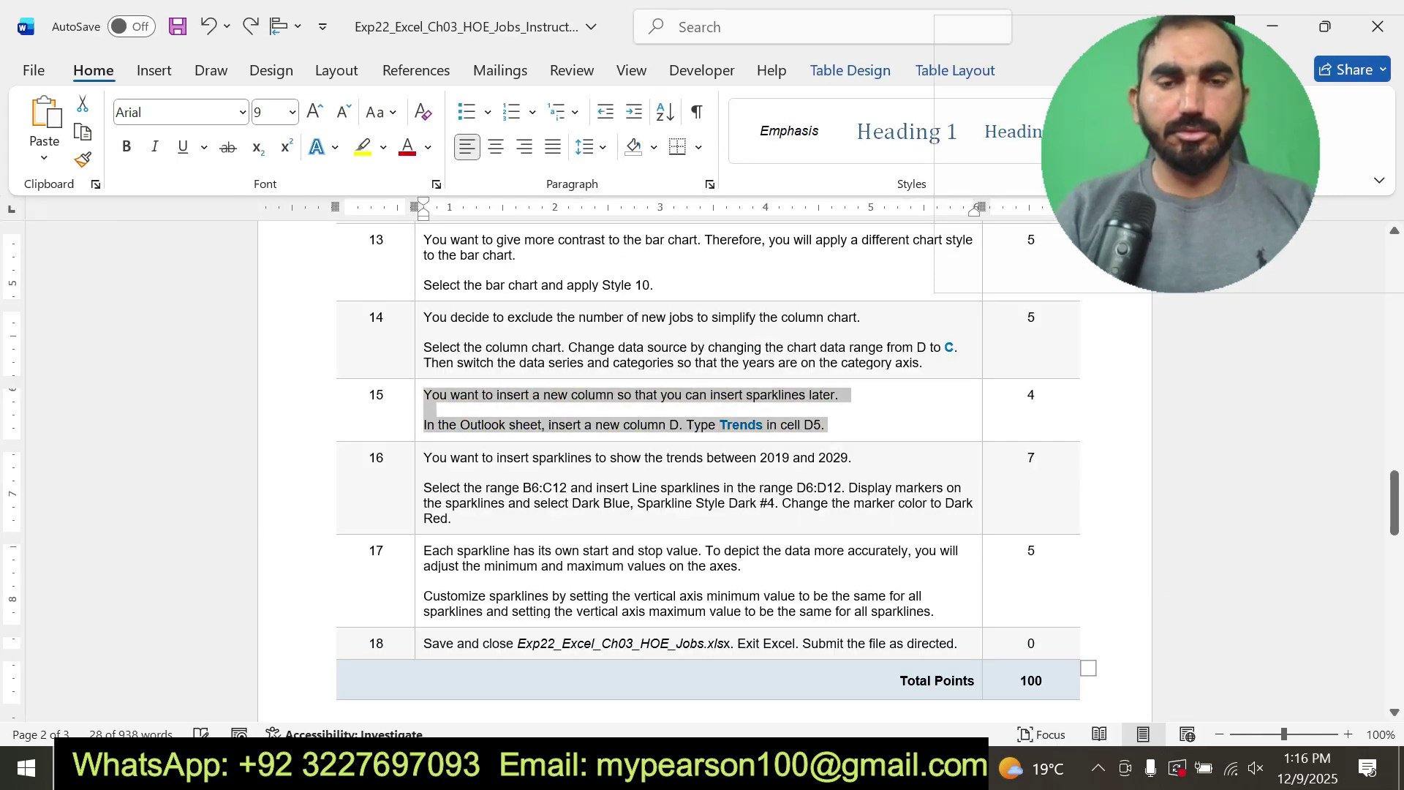
pyautogui.moveTo(432, 471); pyautogui.dragTo(452, 517)
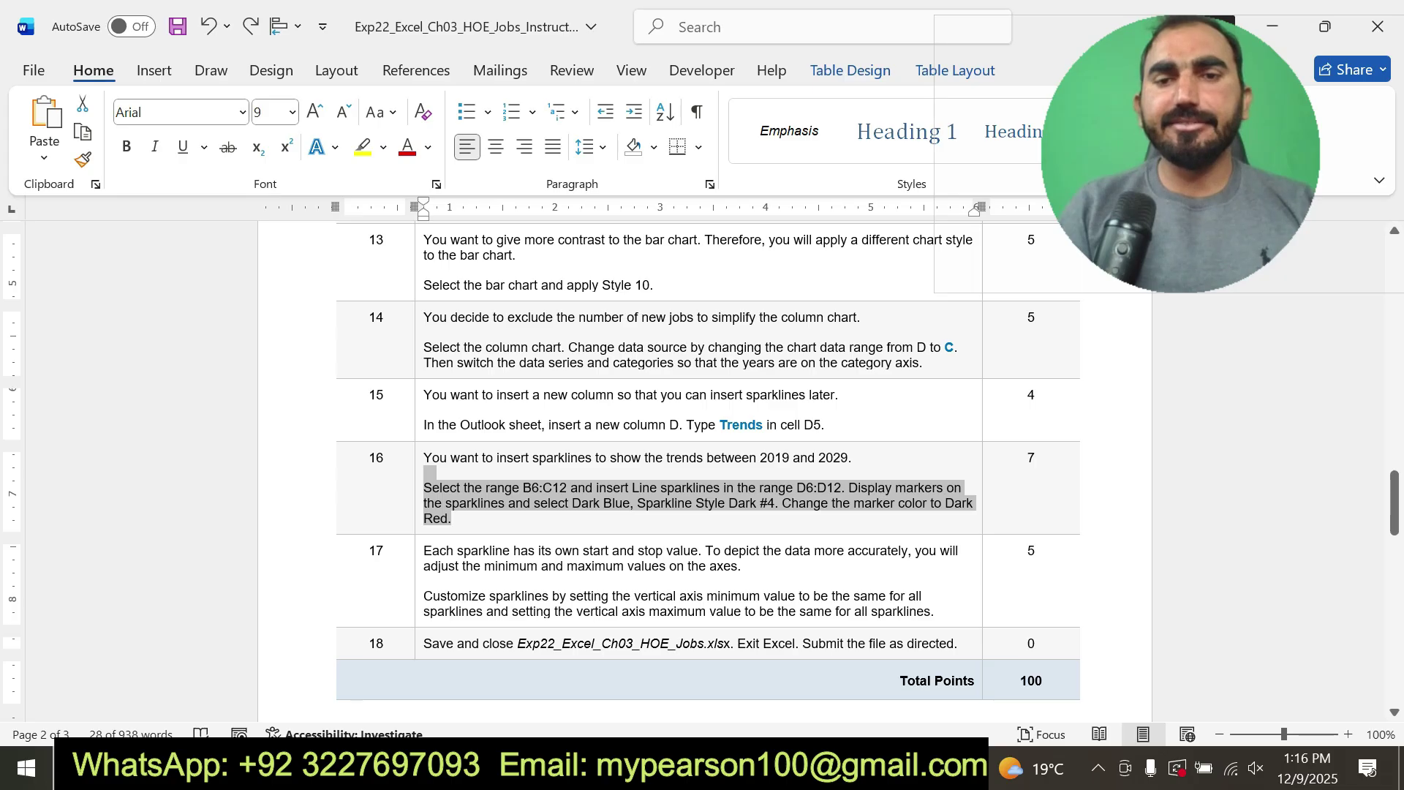
pyautogui.click(858, 480)
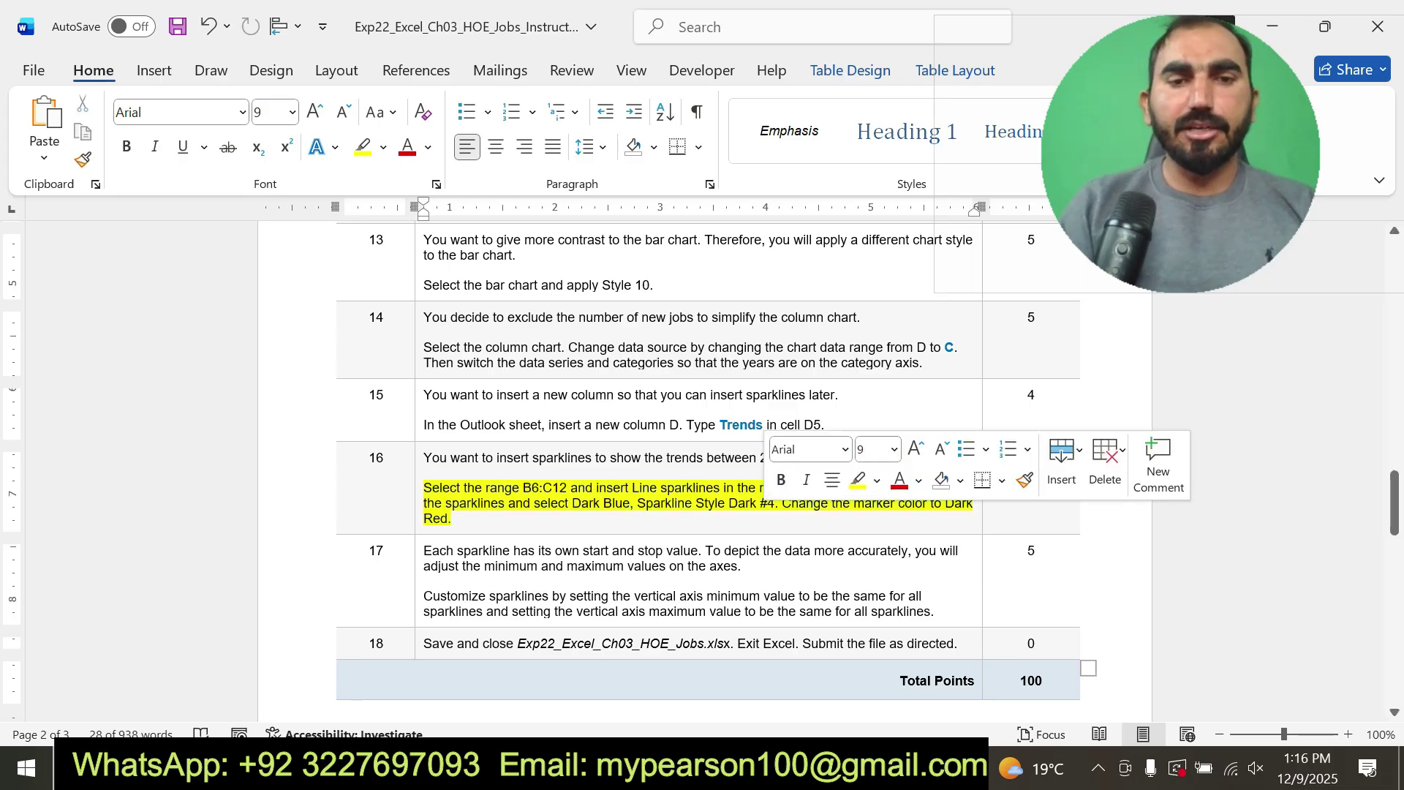
pyautogui.moveTo(523, 488); pyautogui.dragTo(560, 487)
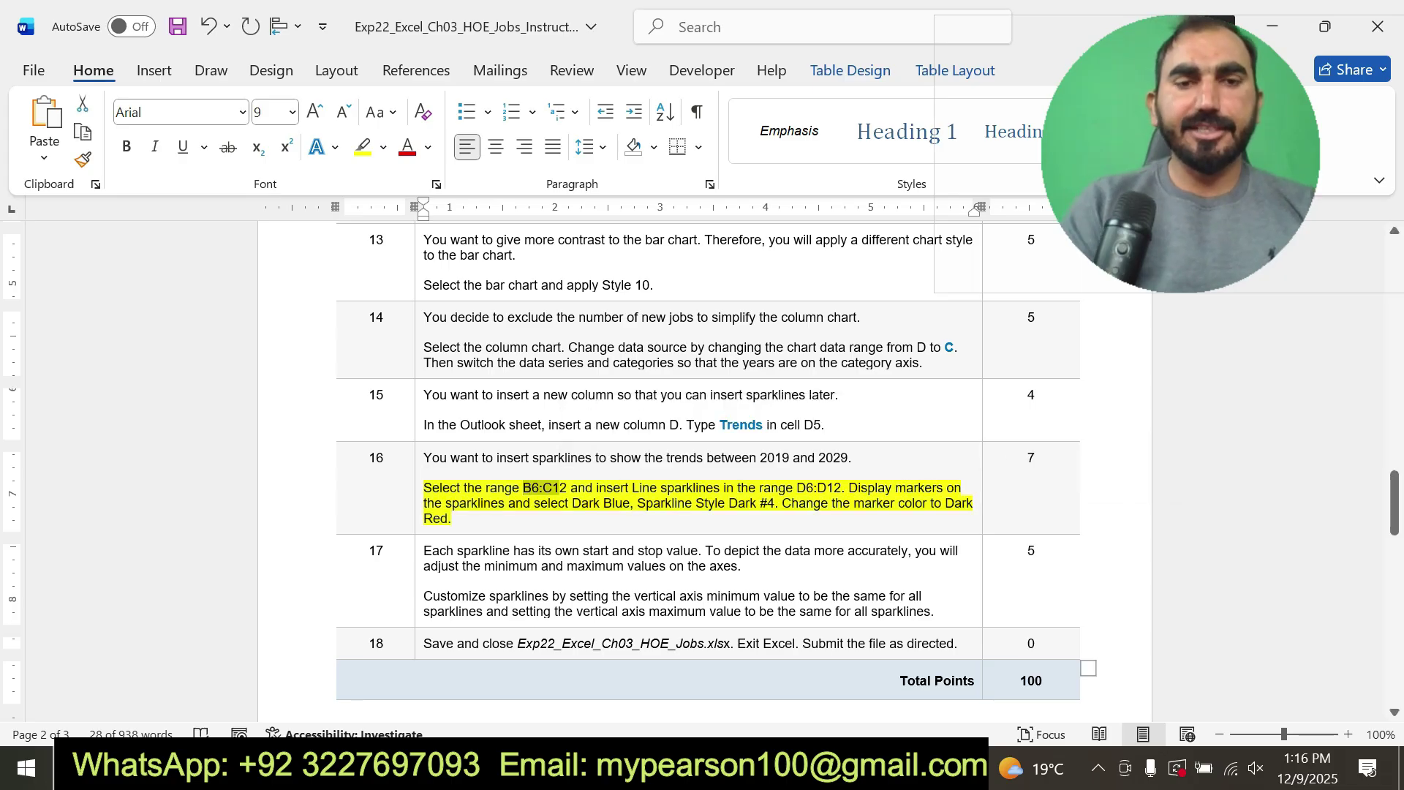
pyautogui.hotkey('alt', 'Tab')
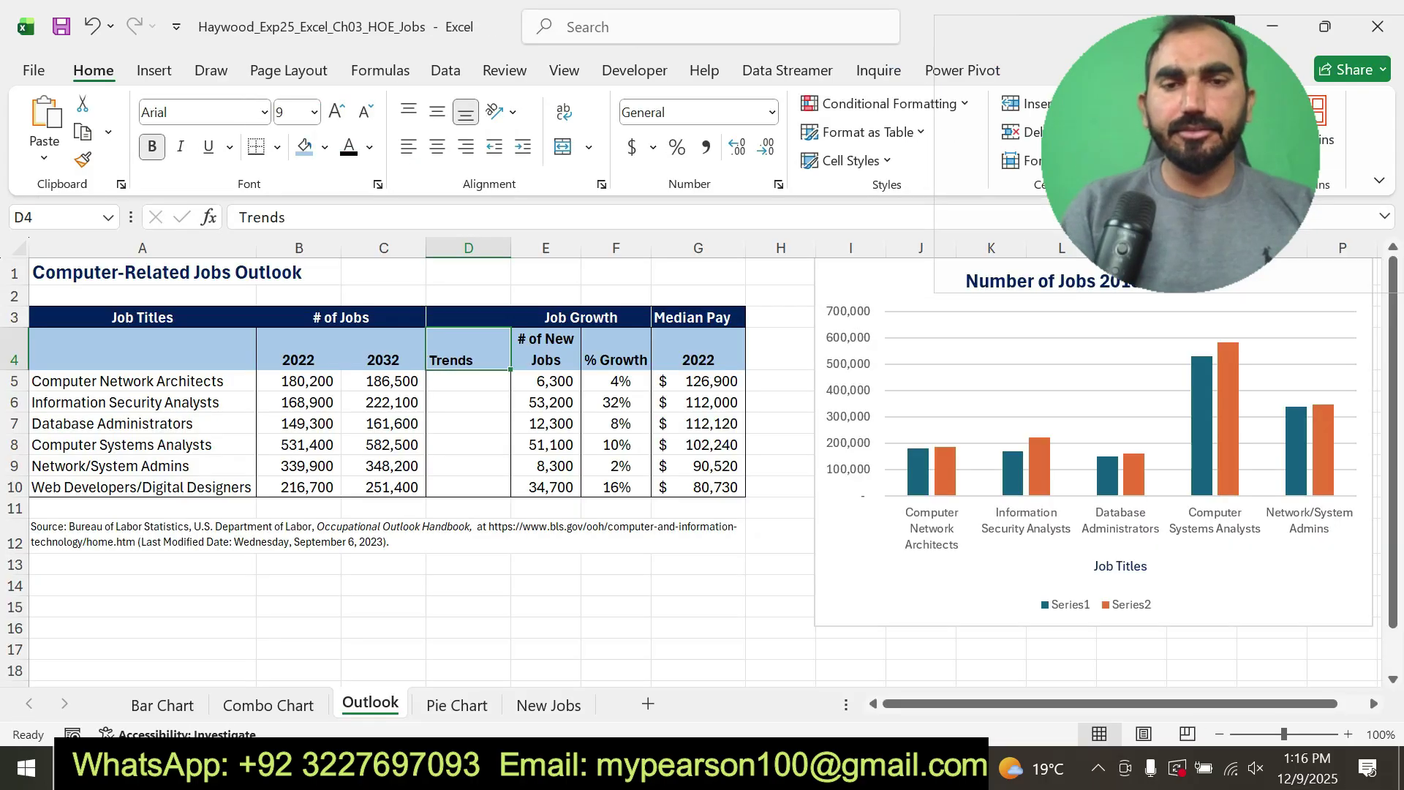
pyautogui.click(63, 217)
pyautogui.press('BackSpace')
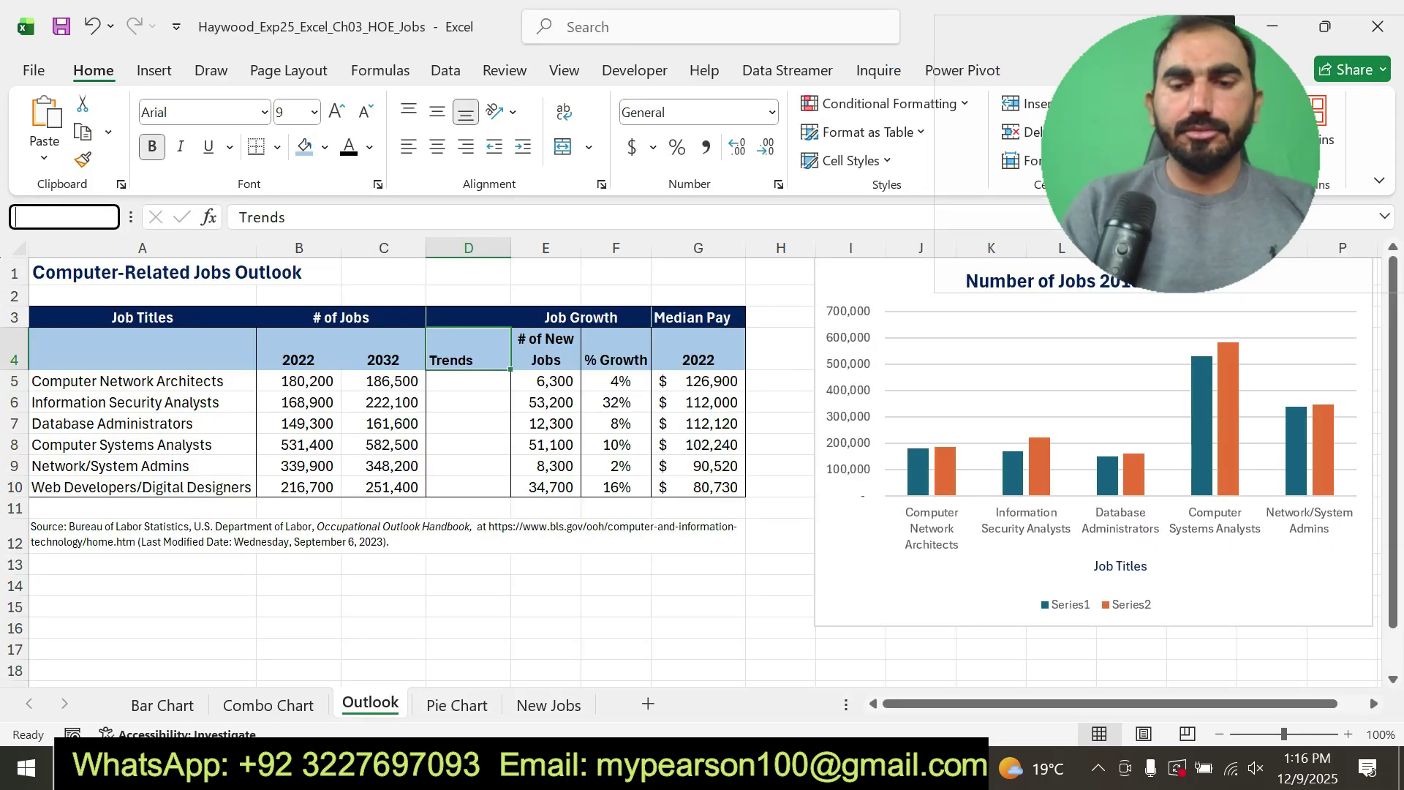
pyautogui.write('B6:C1')
pyautogui.press('Return')
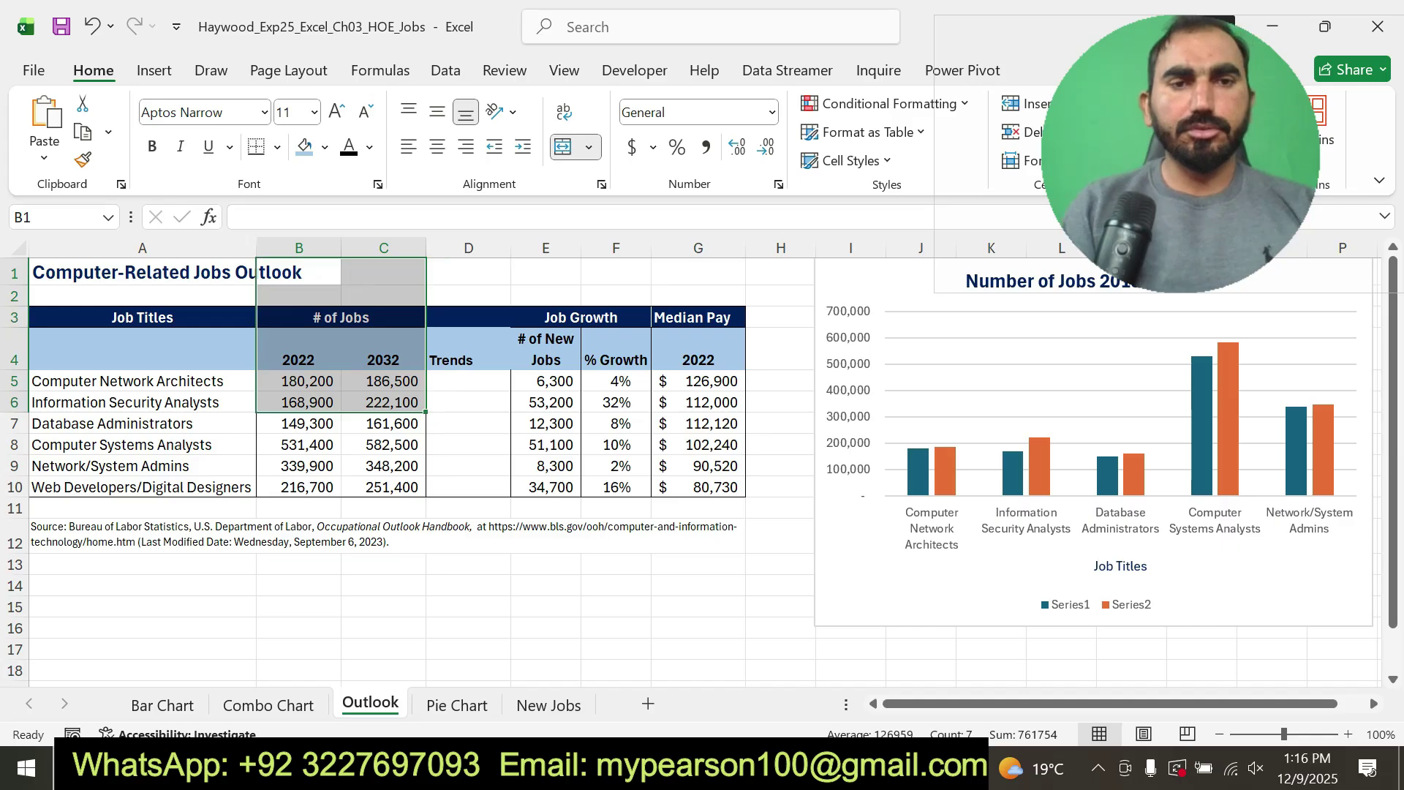
pyautogui.click(944, 767)
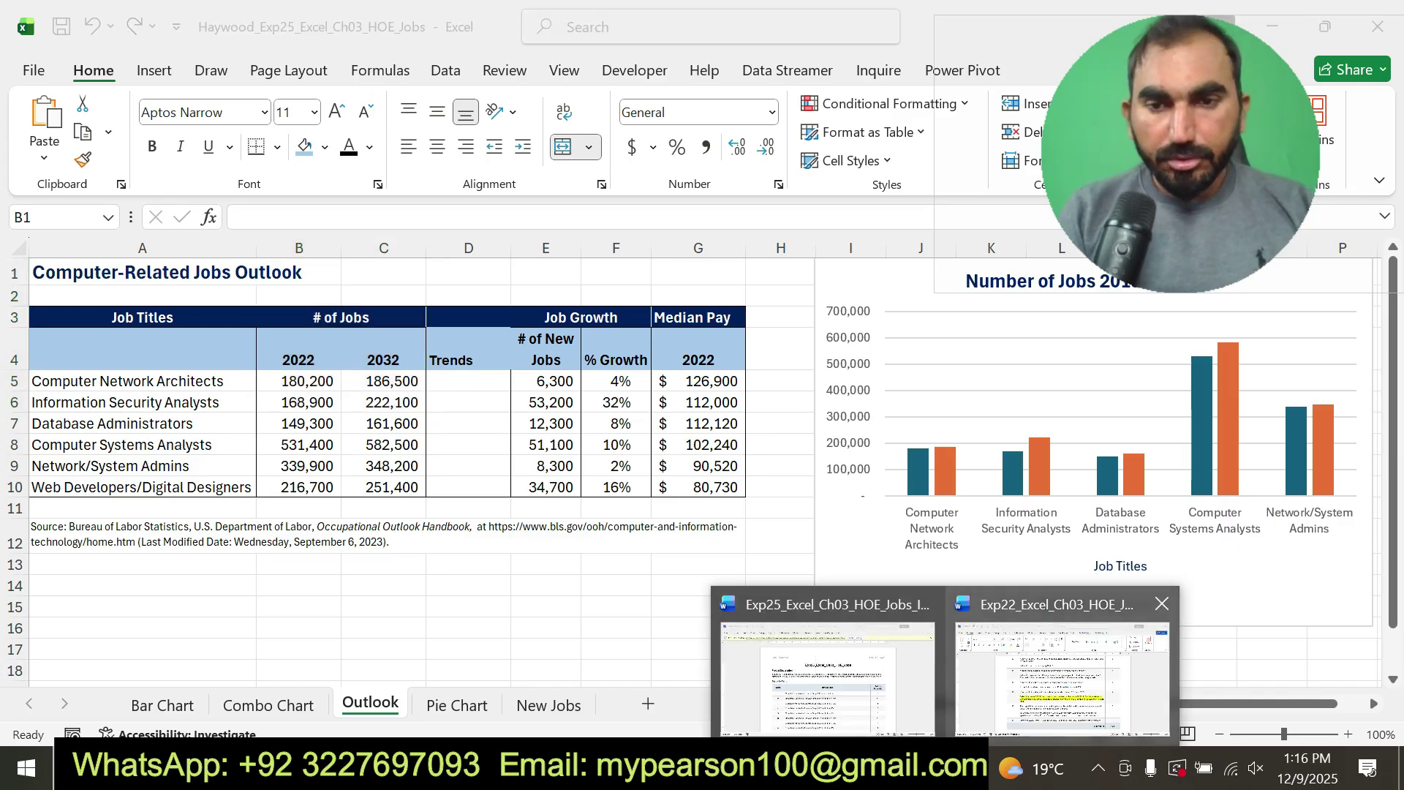
pyautogui.moveTo(1061, 676)
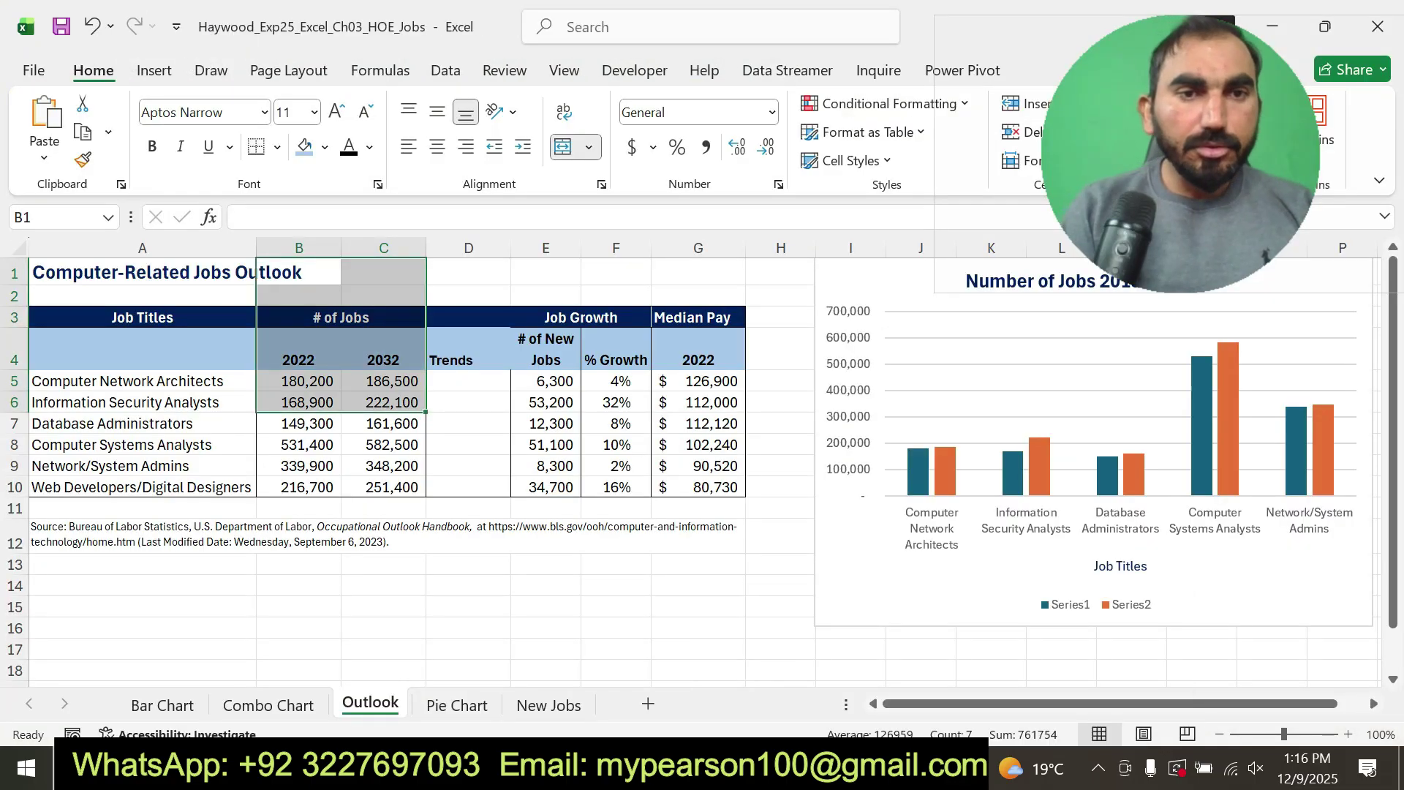
# Step: Insert Line sparklines based on the data range B5:C10 into the location range D5:D10 of the Outlook sheet
pyautogui.click(382, 486)
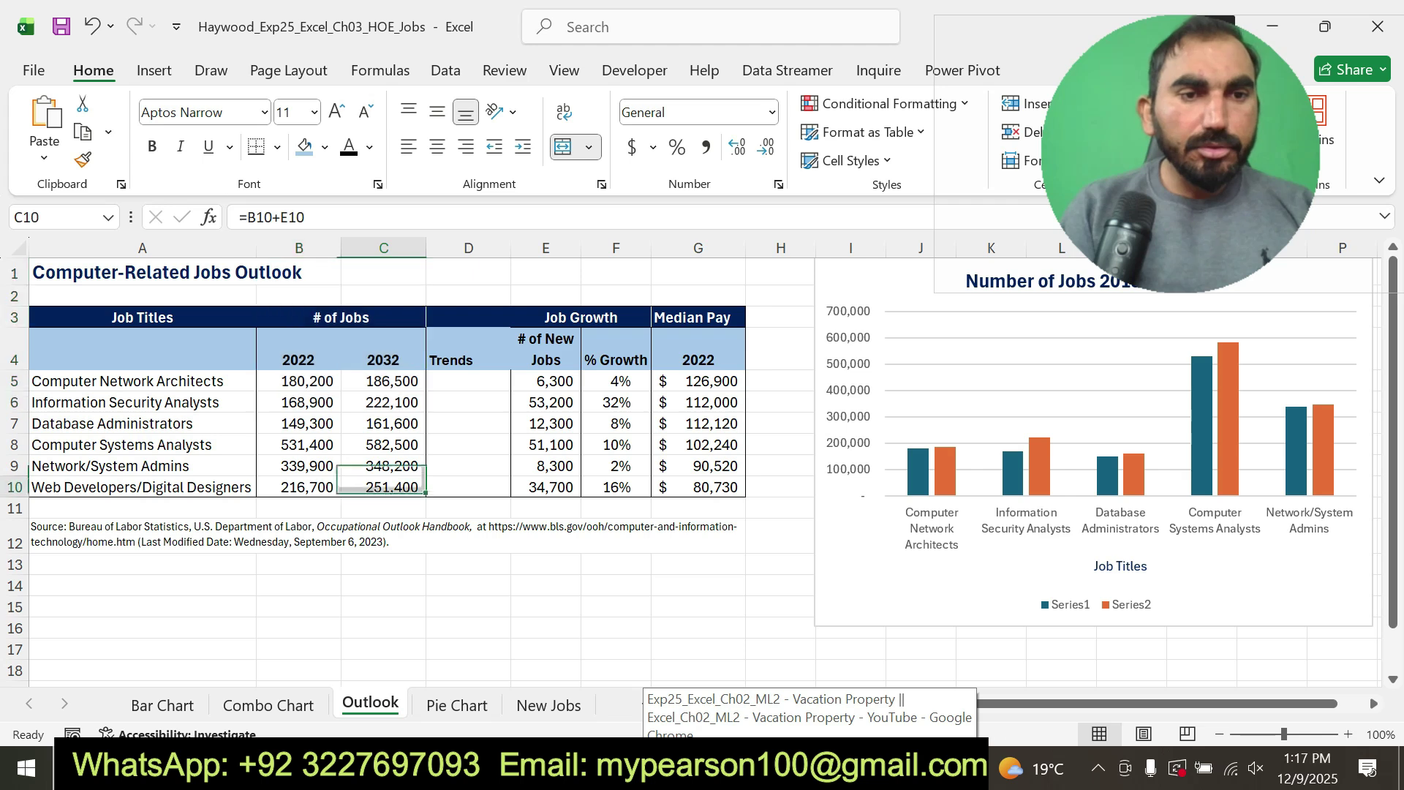
pyautogui.moveTo(300, 380); pyautogui.dragTo(383, 487)
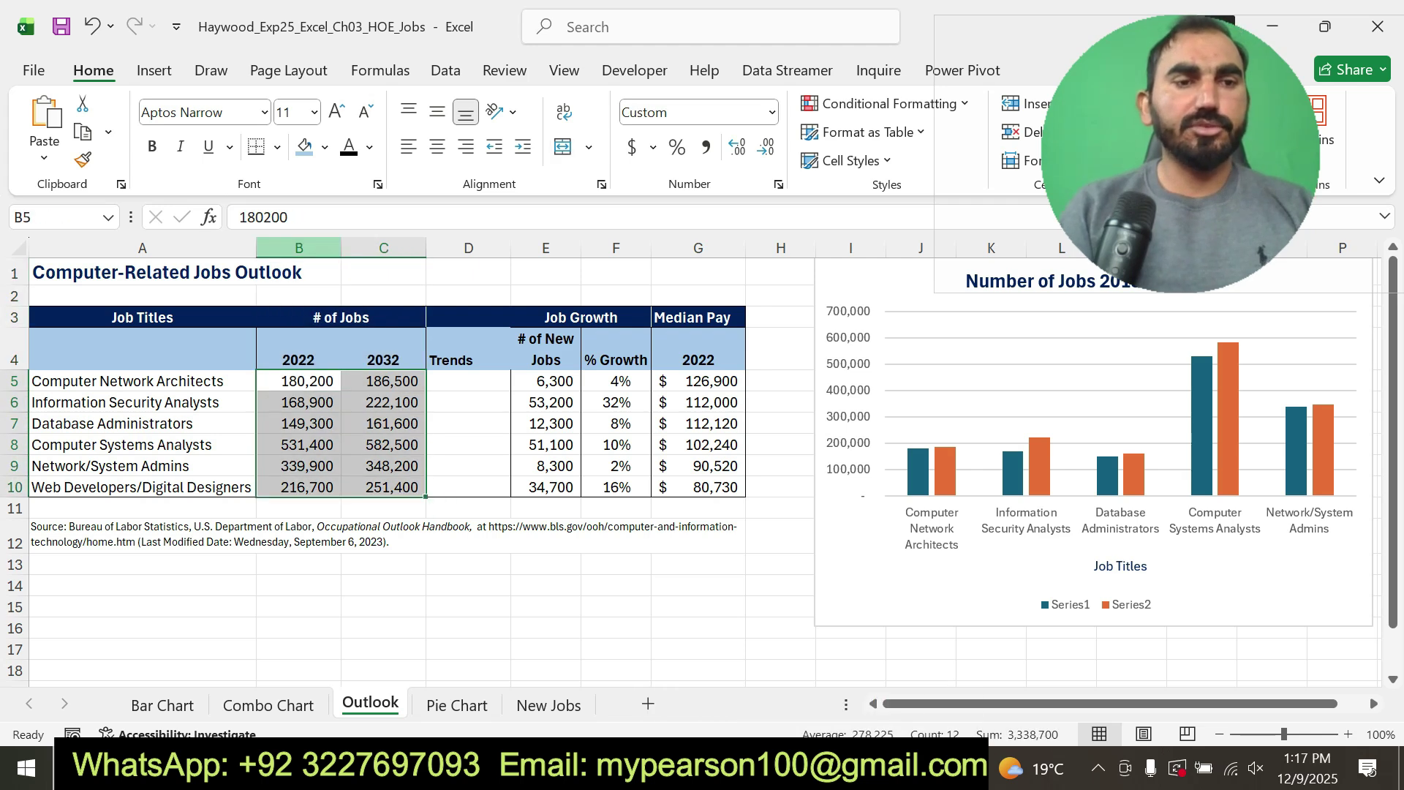
pyautogui.click(154, 70)
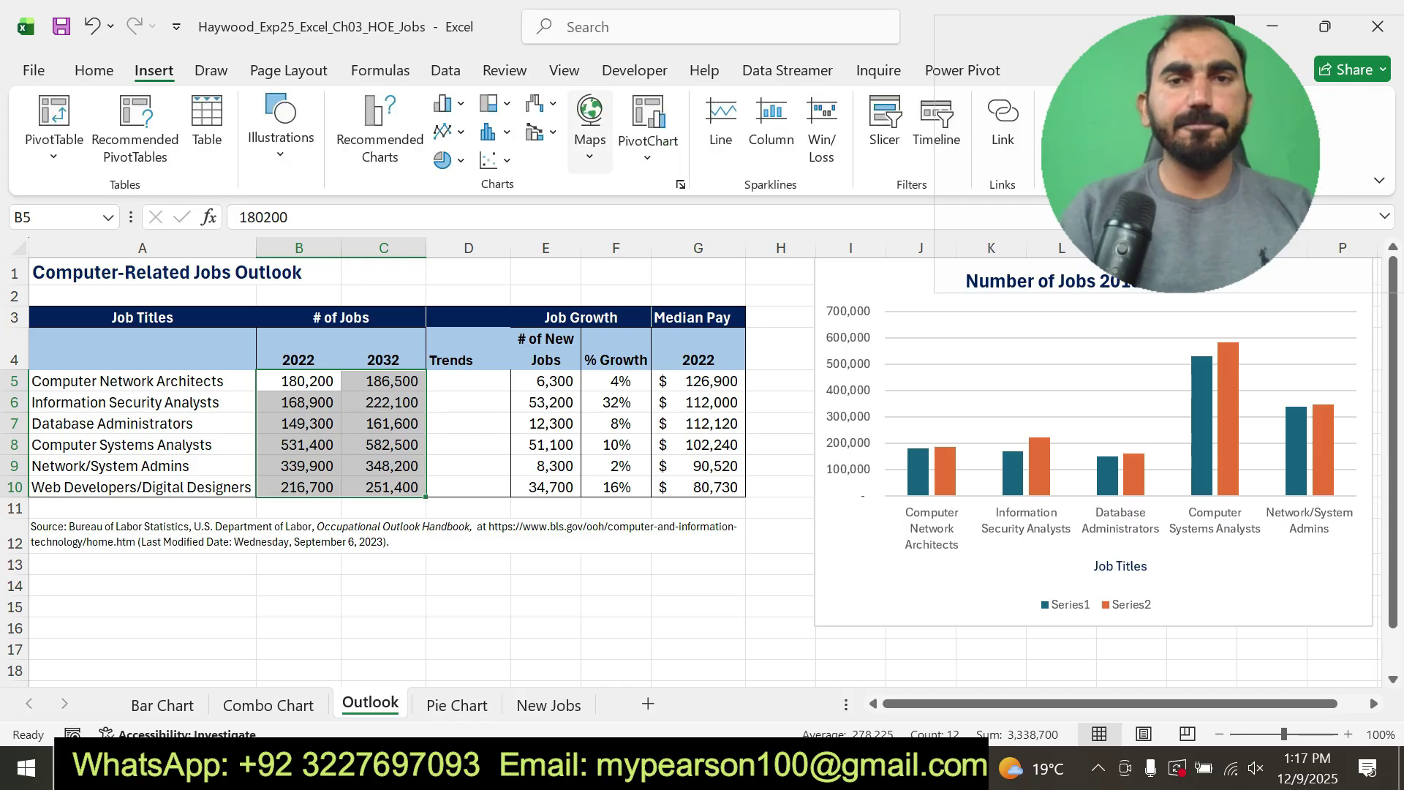
pyautogui.click(720, 121)
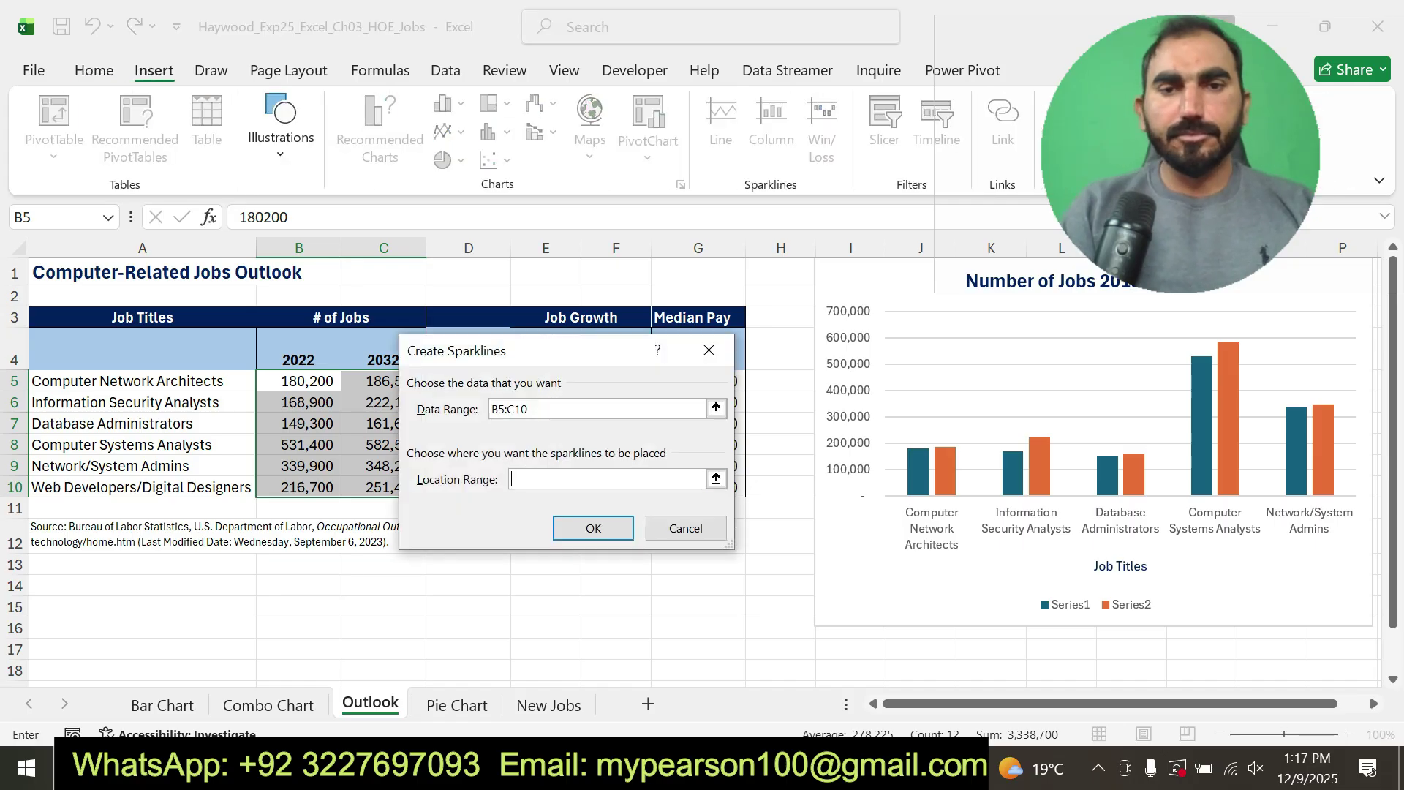
pyautogui.click(716, 478)
pyautogui.moveTo(476, 351); pyautogui.dragTo(684, 553)
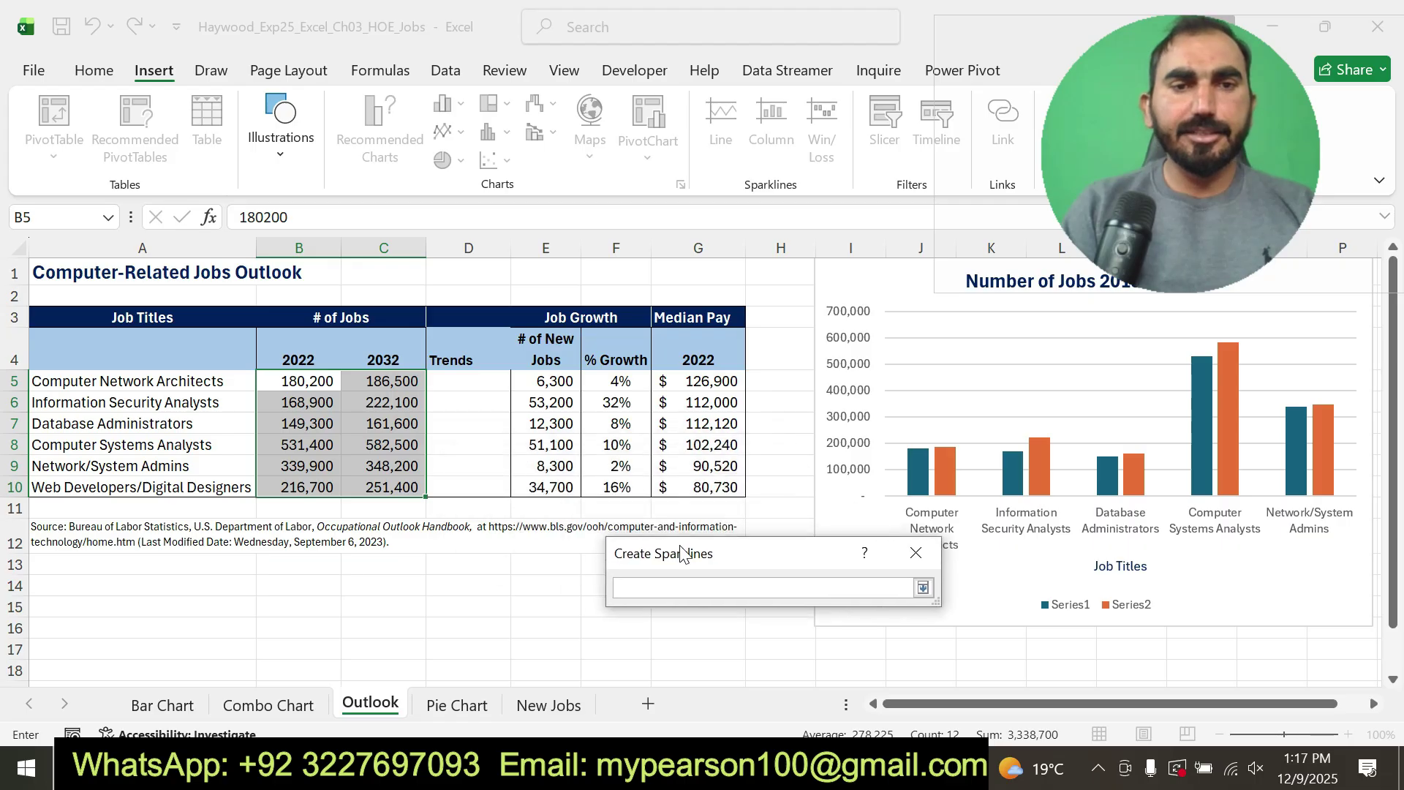
pyautogui.moveTo(468, 381); pyautogui.dragTo(468, 487)
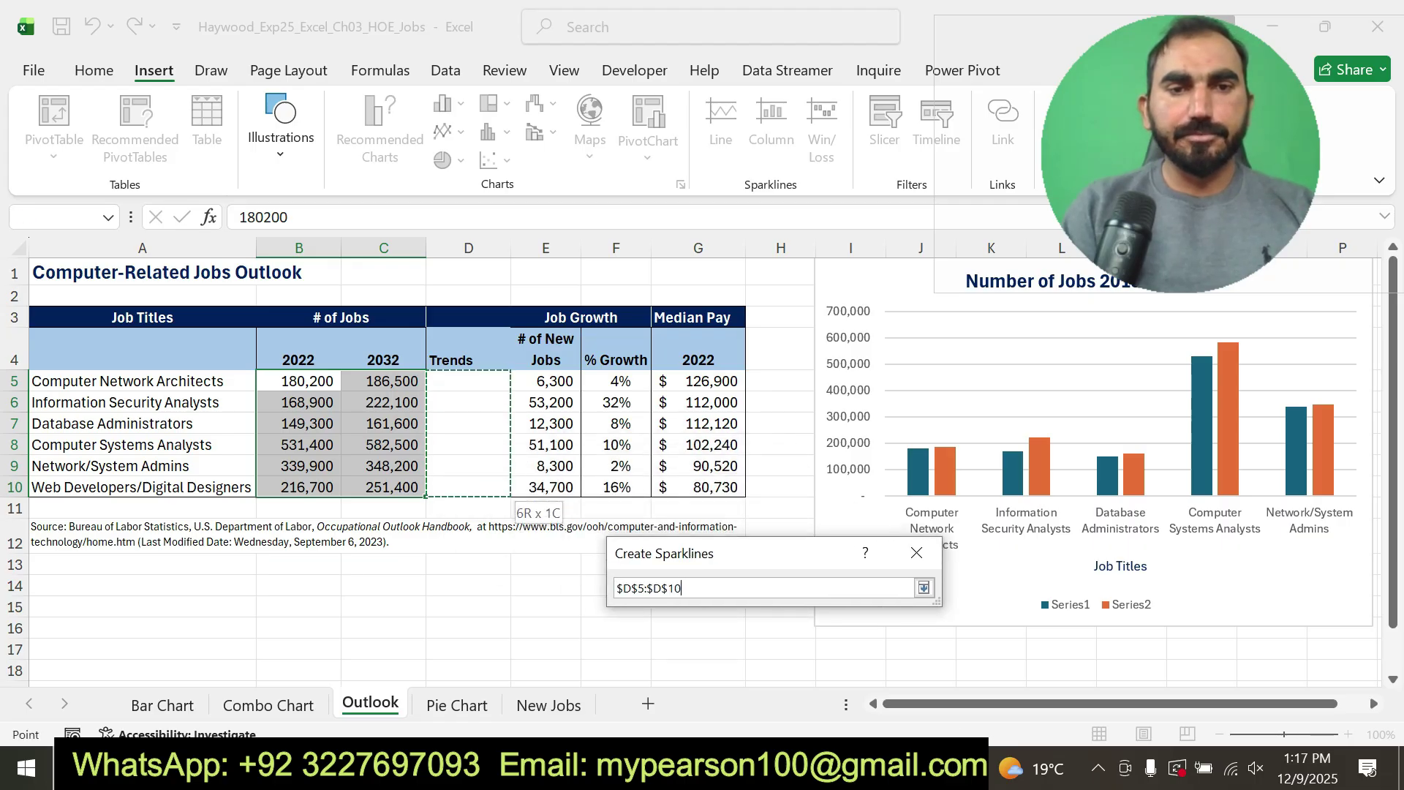
pyautogui.press('Return')
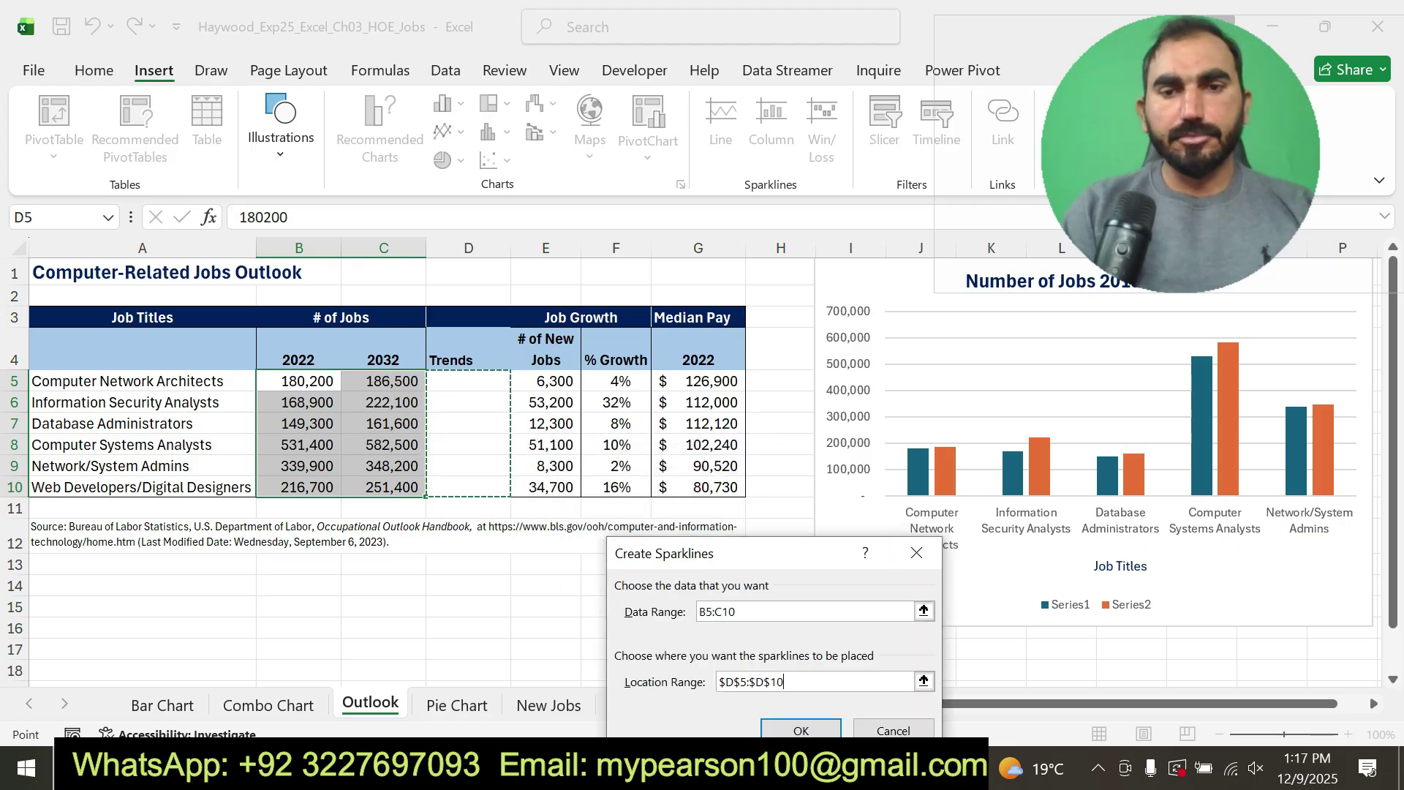
pyautogui.press('Return')
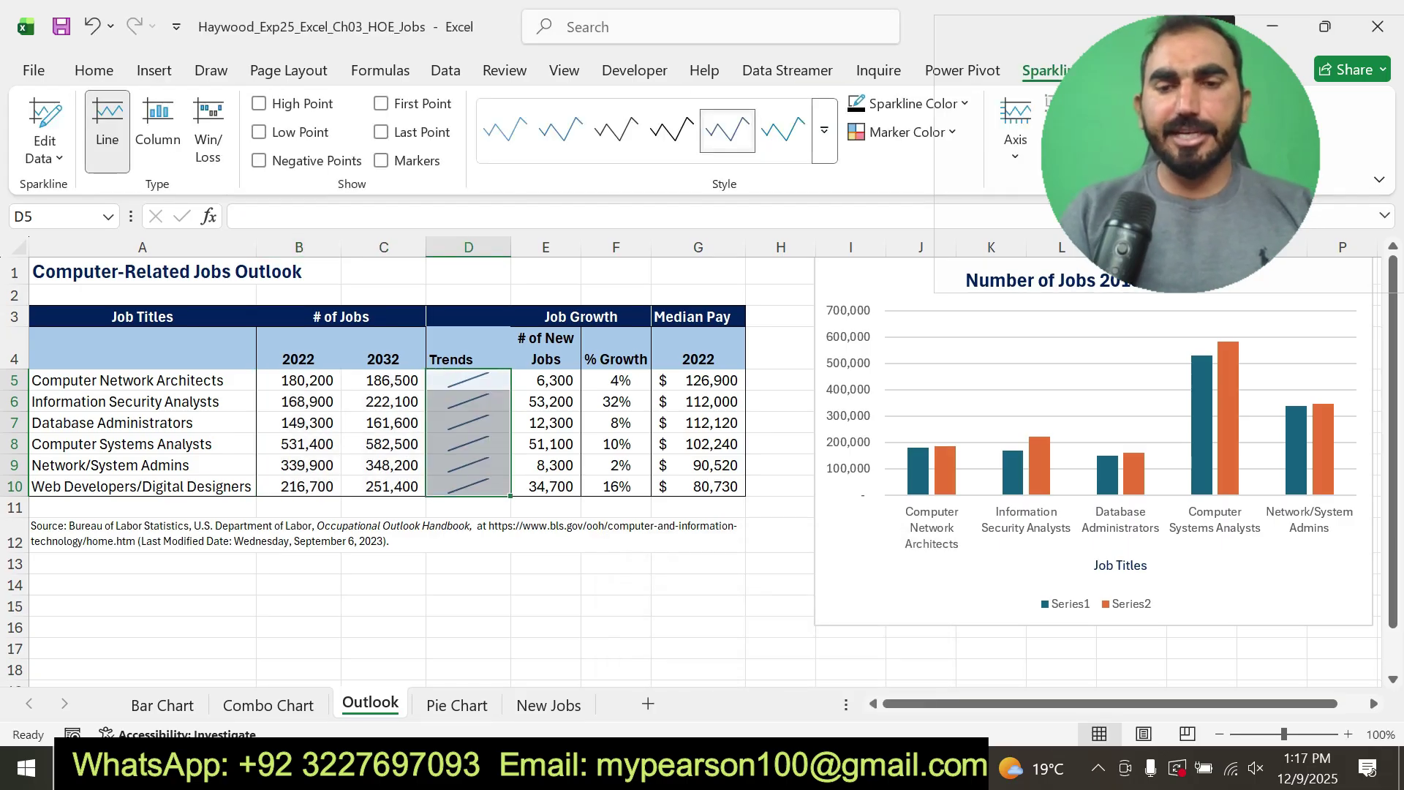
# Step: Move the yellow highlight in the Word instructions from step 16 to the step 17 text, and return to the Excel workbook
pyautogui.click(945, 768)
pyautogui.click(1062, 678)
pyautogui.hotkey('ctrl', 'z')
pyautogui.moveTo(424, 549); pyautogui.dragTo(930, 611)
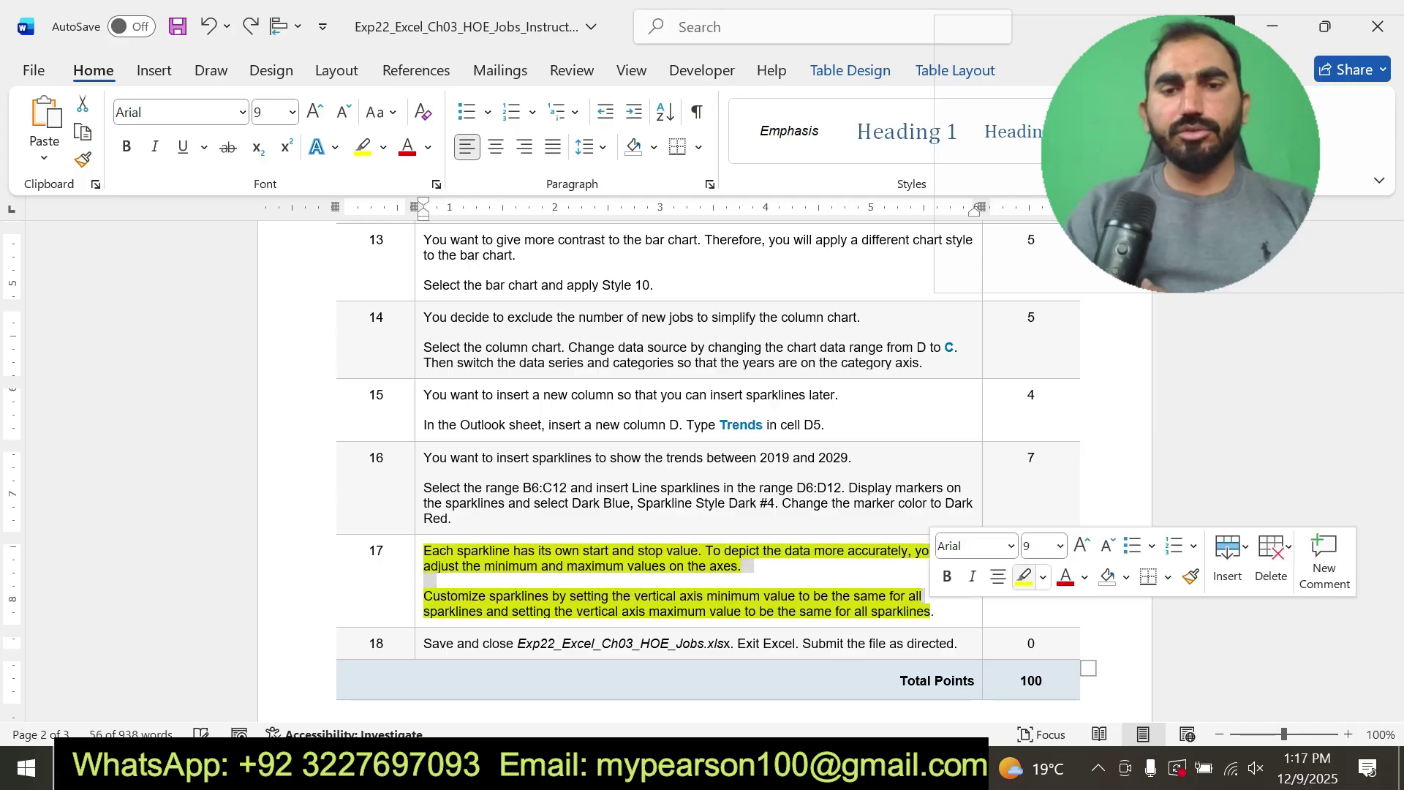
pyautogui.click(1023, 577)
pyautogui.moveTo(899, 768)
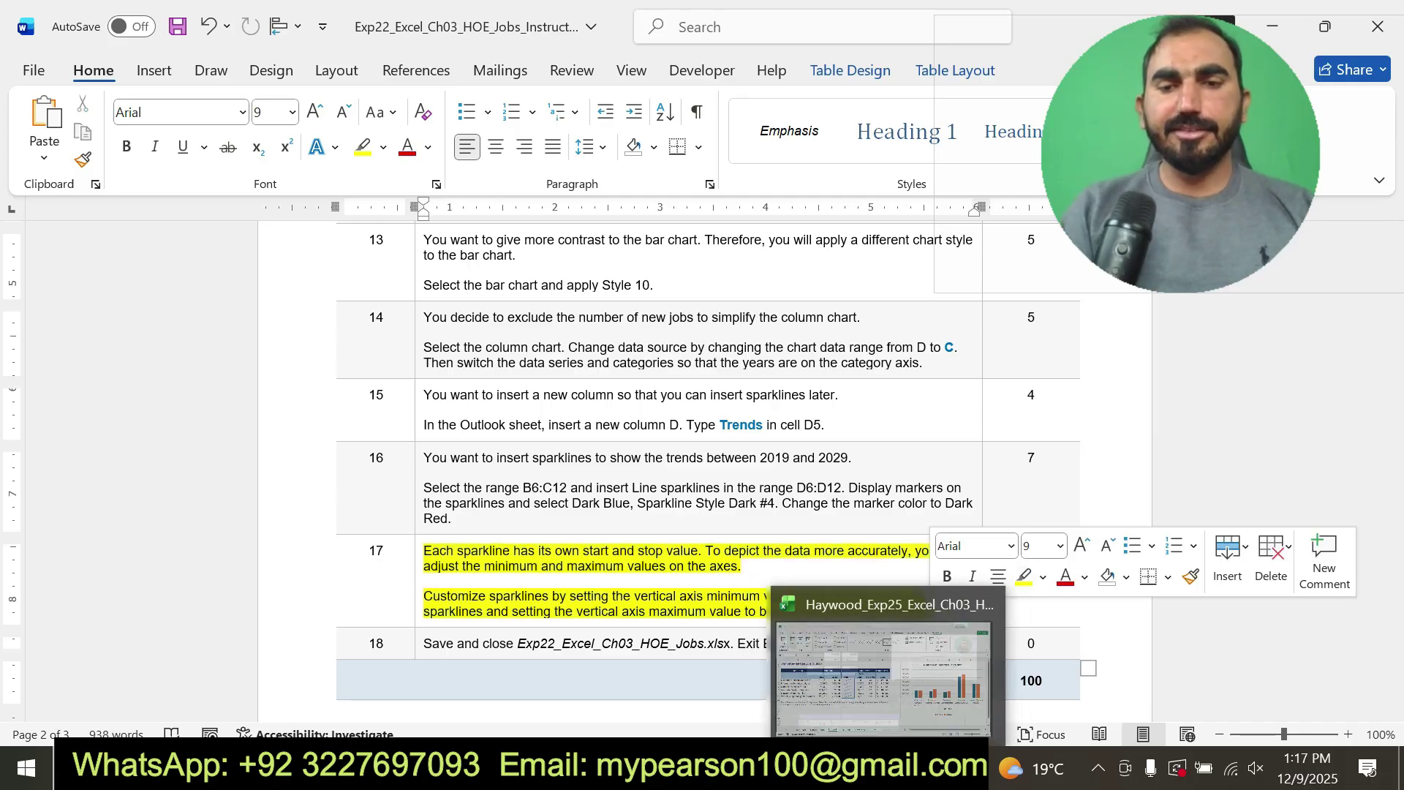
pyautogui.click(900, 677)
# Step: Set both the vertical axis minimum and maximum of the Trends sparklines to Same for All Sparklines
pyautogui.moveTo(1181, 154); pyautogui.dragTo(684, 150)
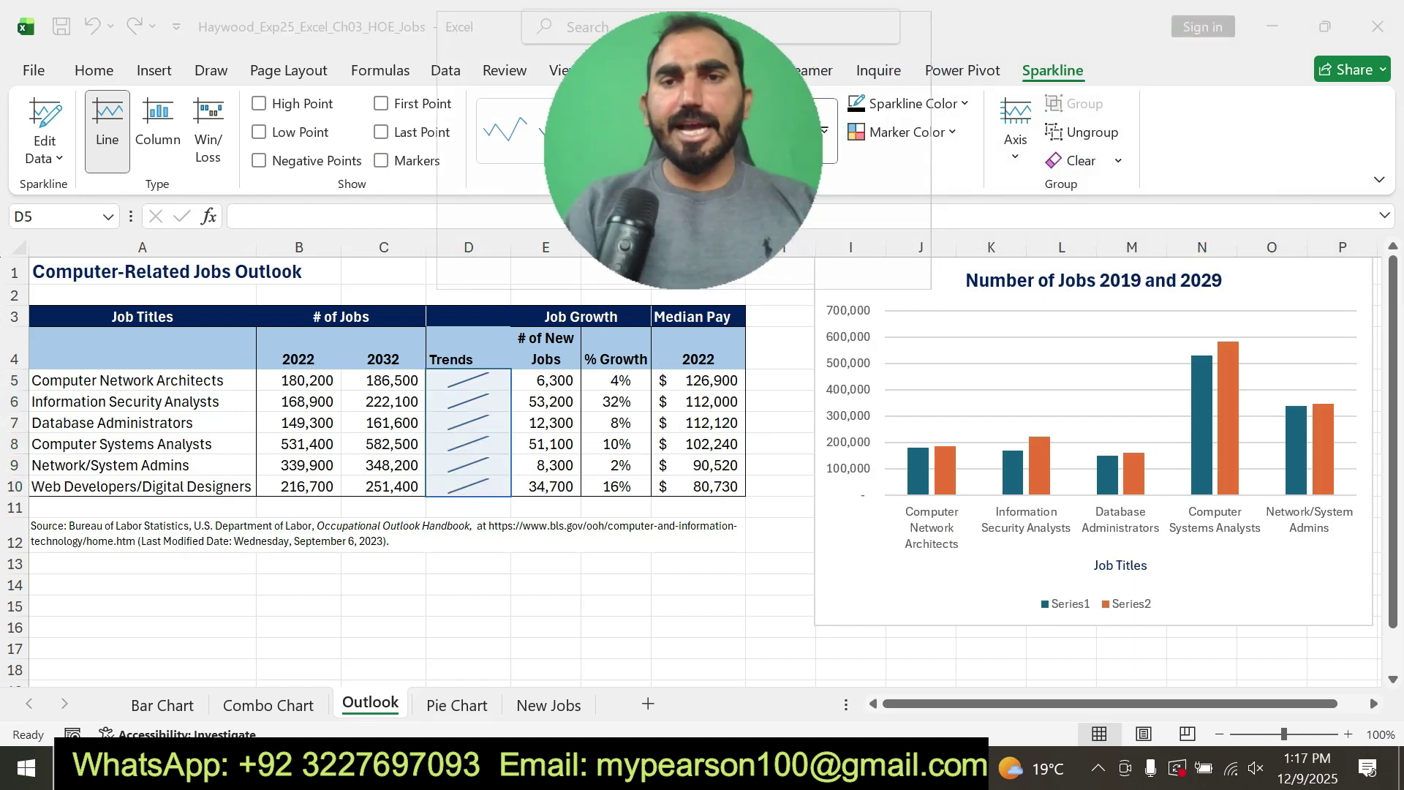
pyautogui.click(1015, 139)
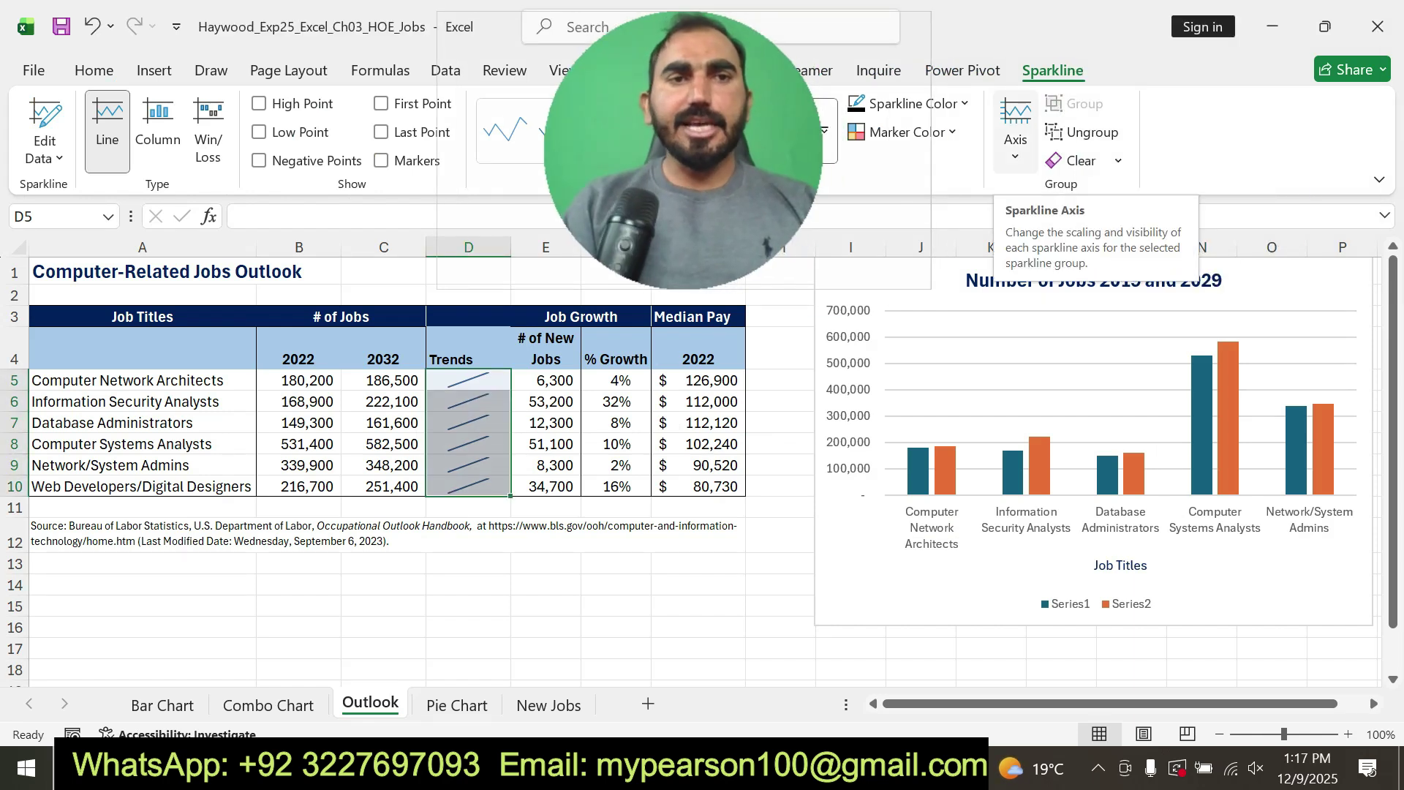
pyautogui.click(1015, 124)
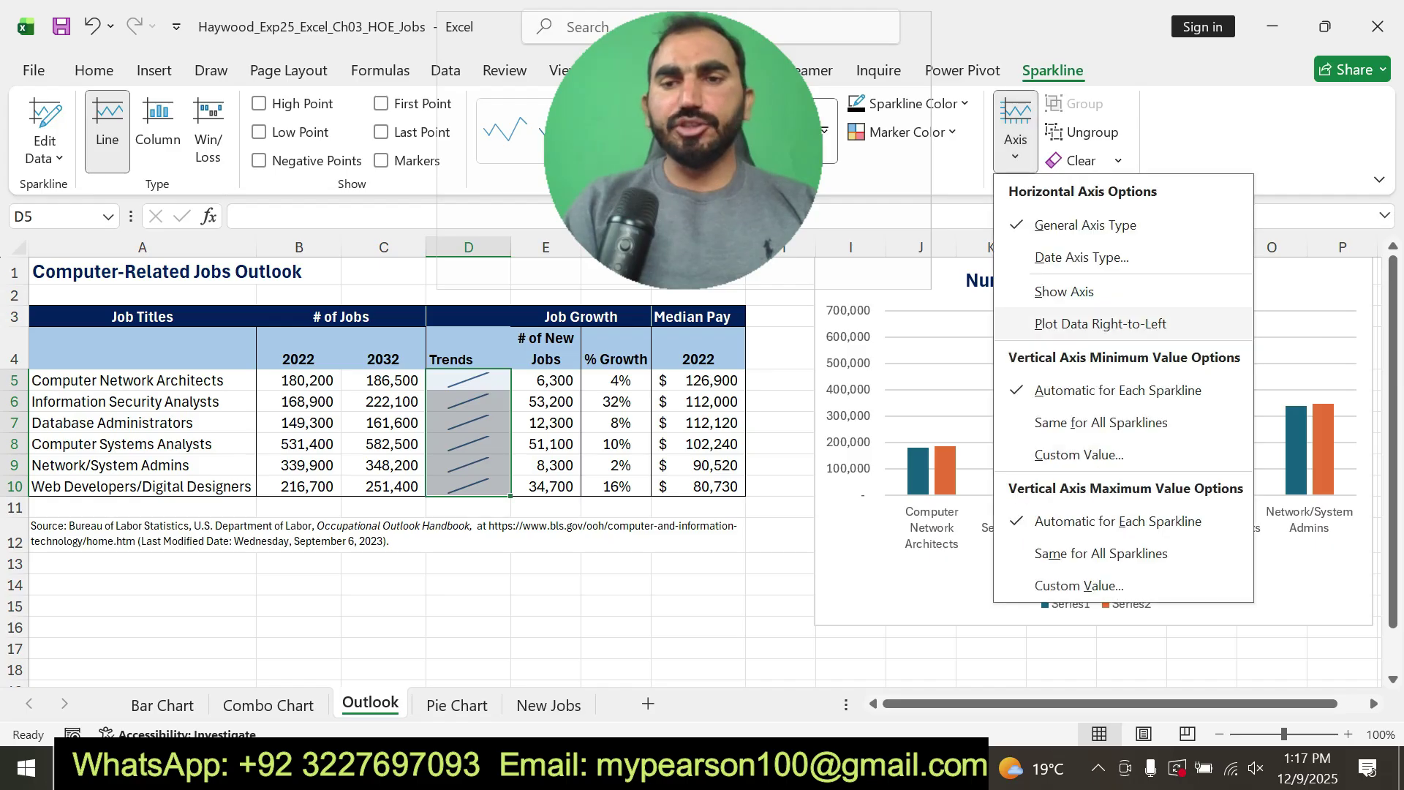
pyautogui.click(1101, 422)
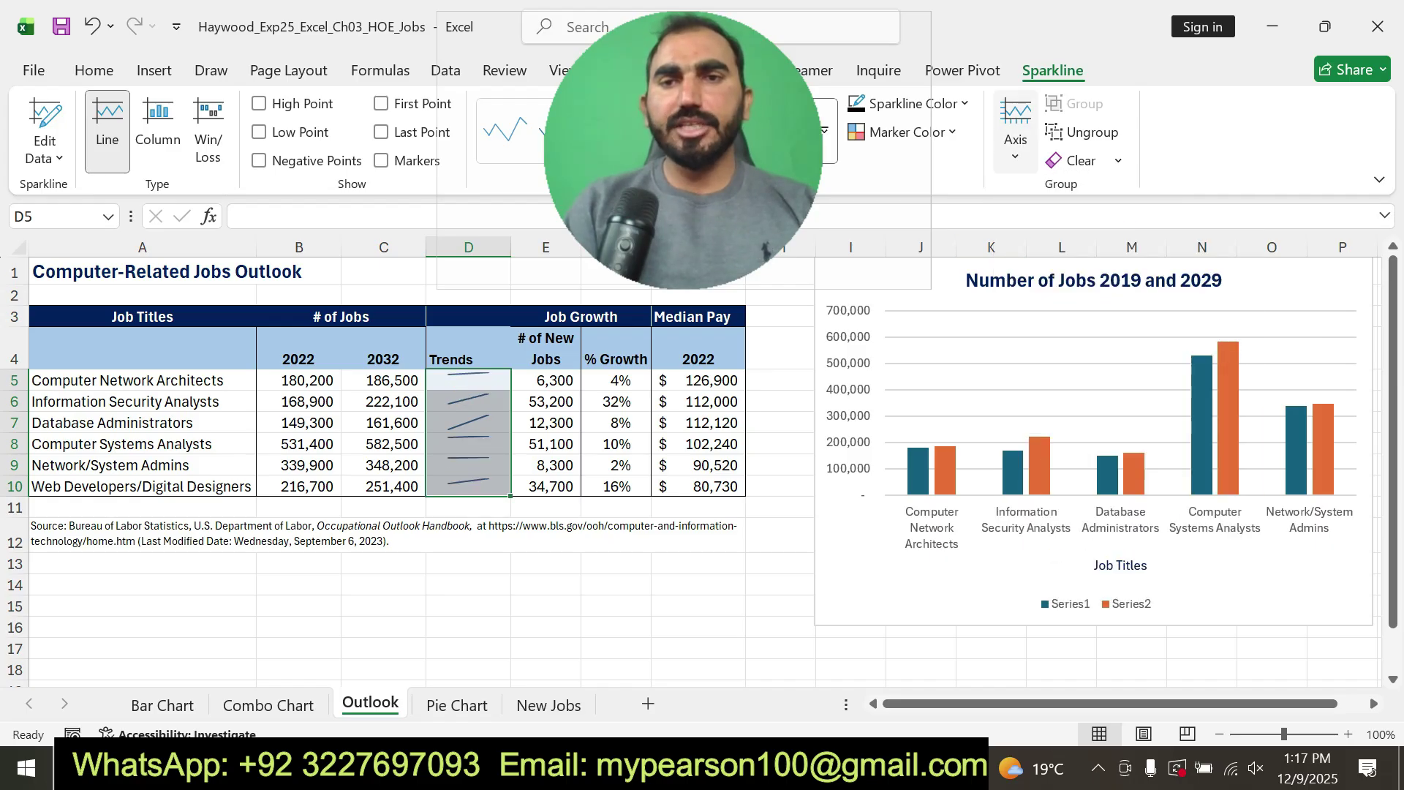
pyautogui.click(1014, 124)
pyautogui.click(1082, 553)
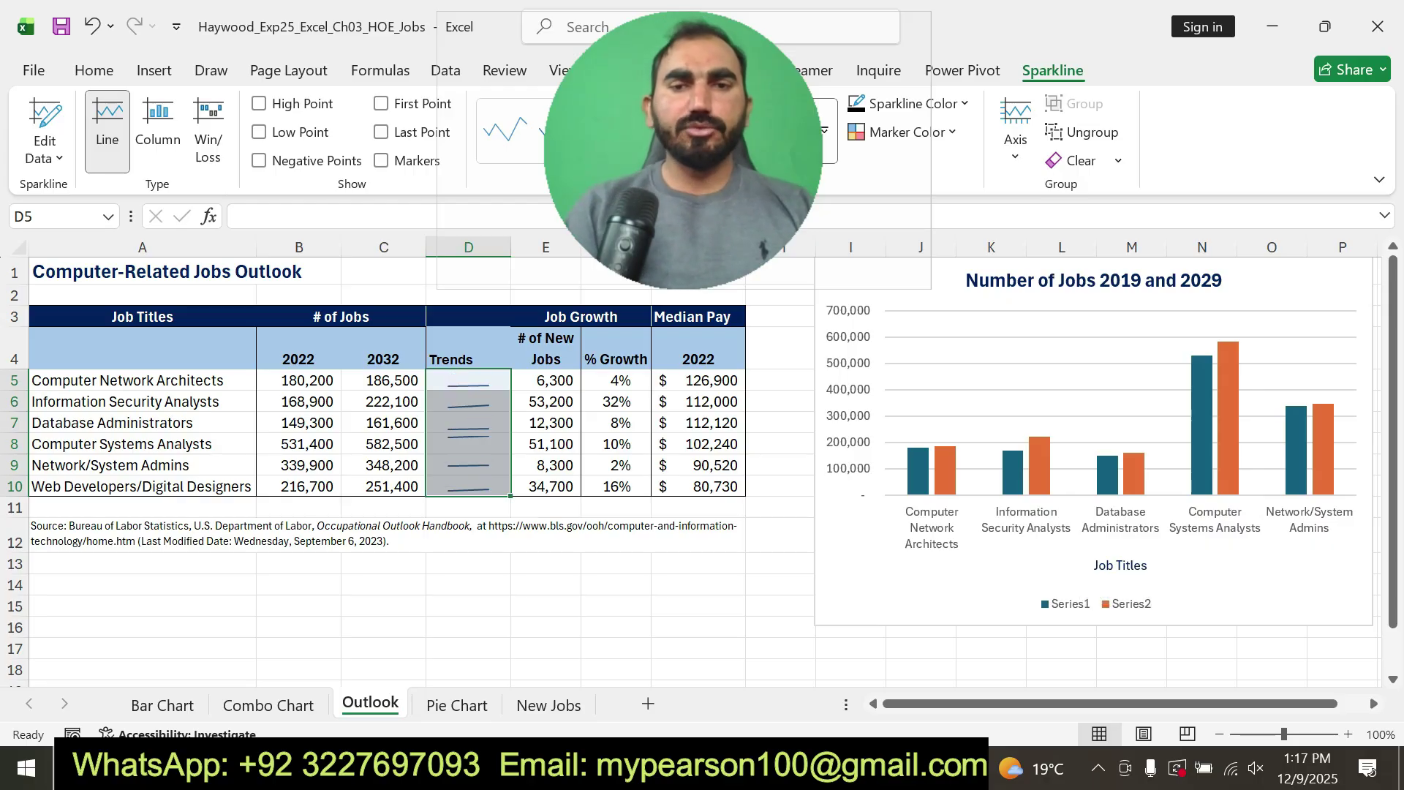
# Step: Open the Pie Chart sheet to review its chart
pyautogui.hotkey('ctrl', 'pagedown')
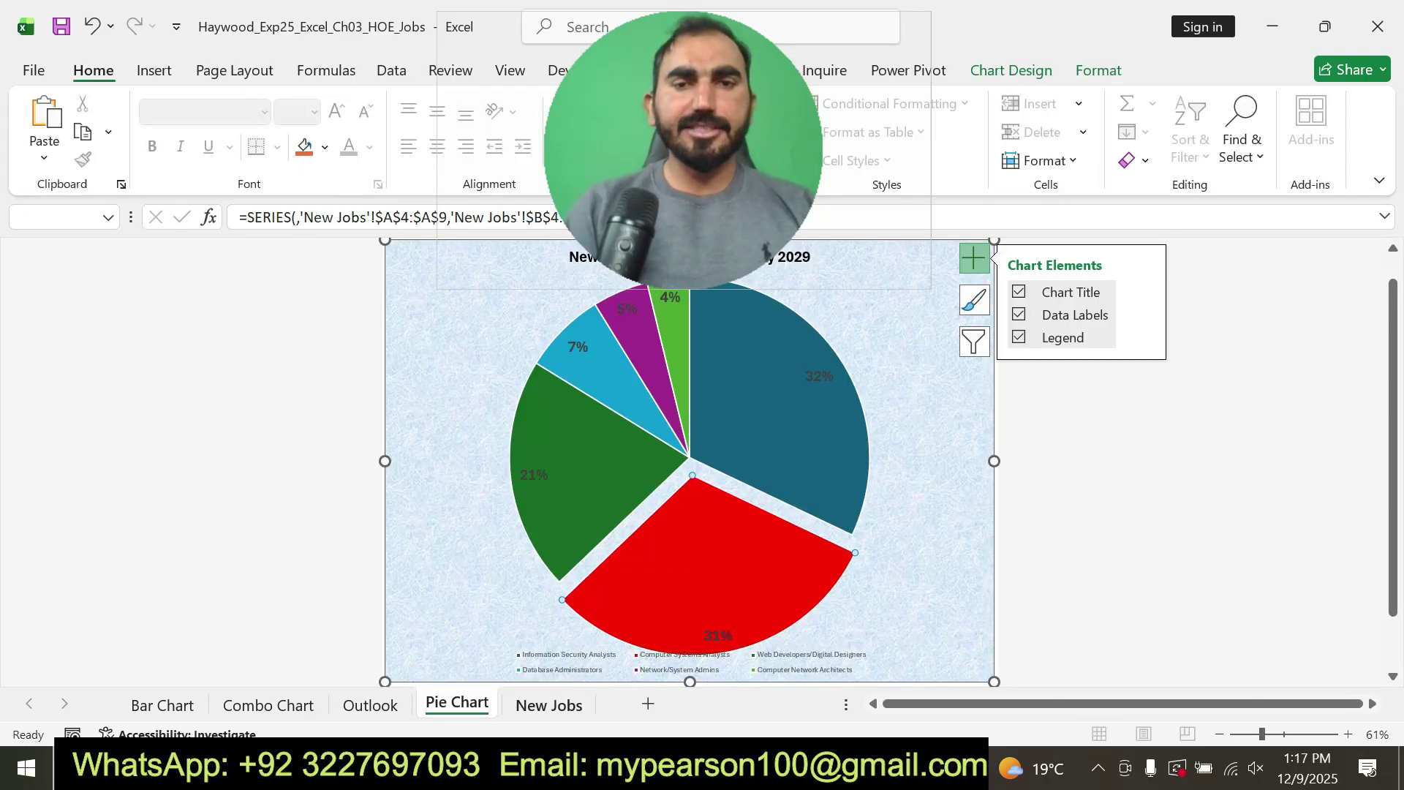
pyautogui.moveTo(683, 150); pyautogui.dragTo(1188, 211)
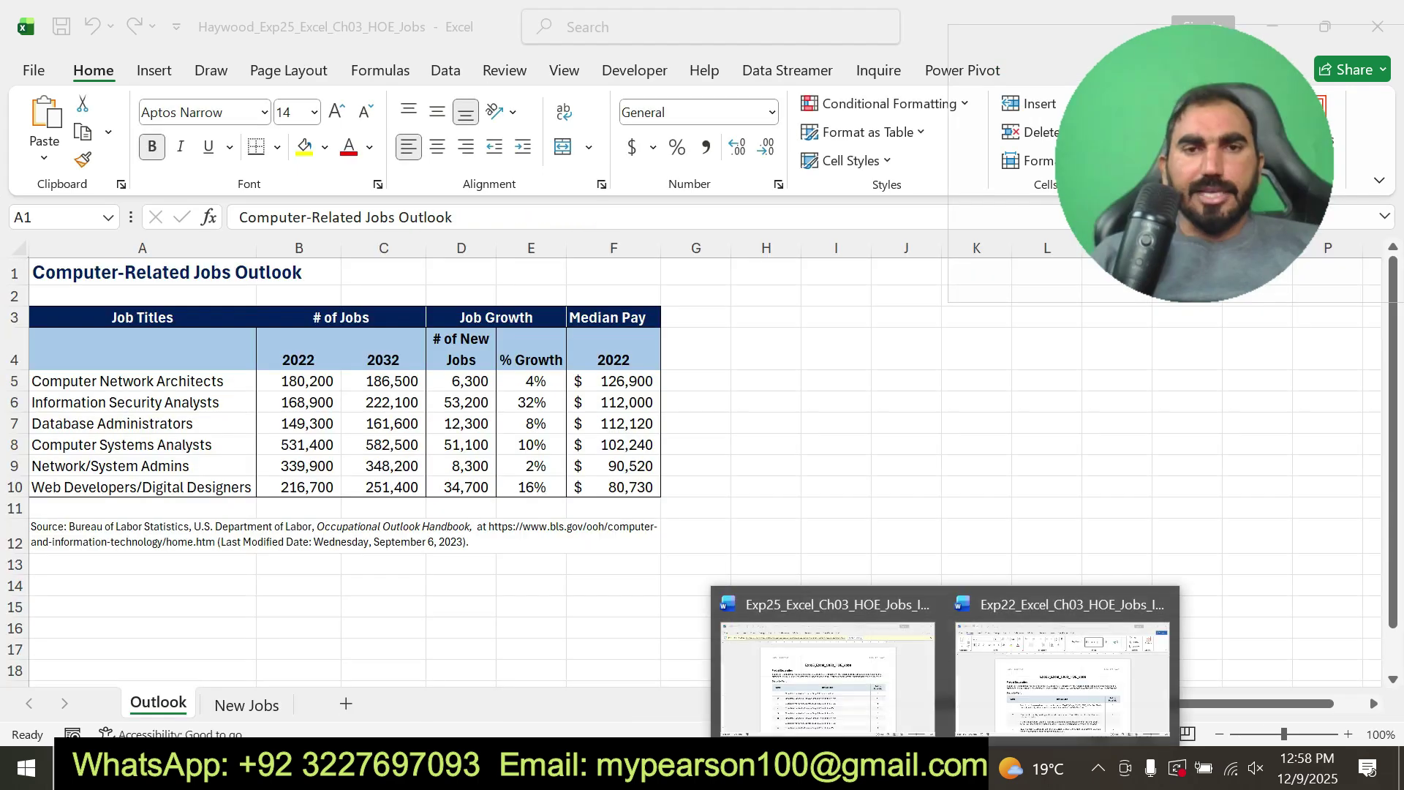
# Step: Switch to the Word instructions and read the project title and Project Description, highlighting the description in yellow
pyautogui.click(1061, 676)
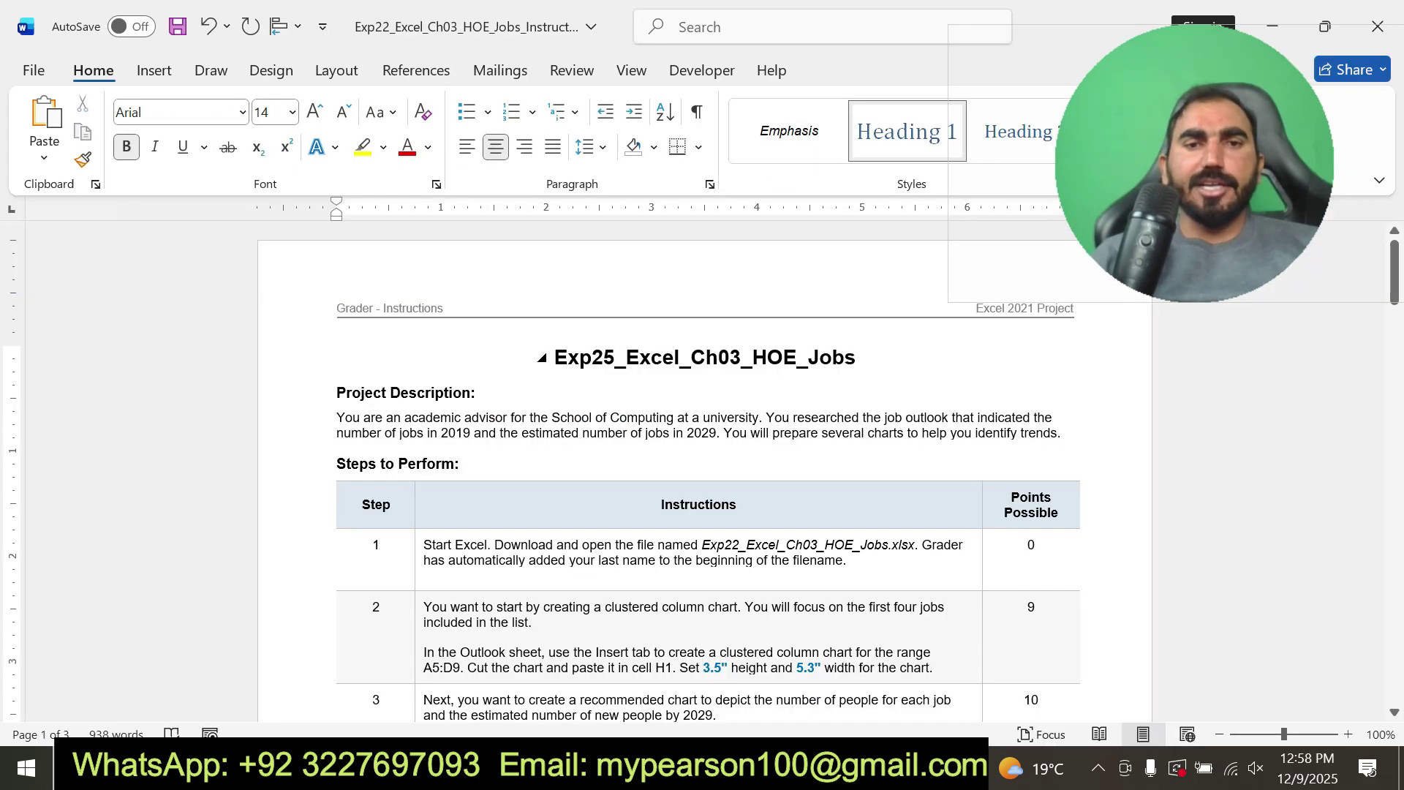
pyautogui.moveTo(554, 357); pyautogui.dragTo(867, 358)
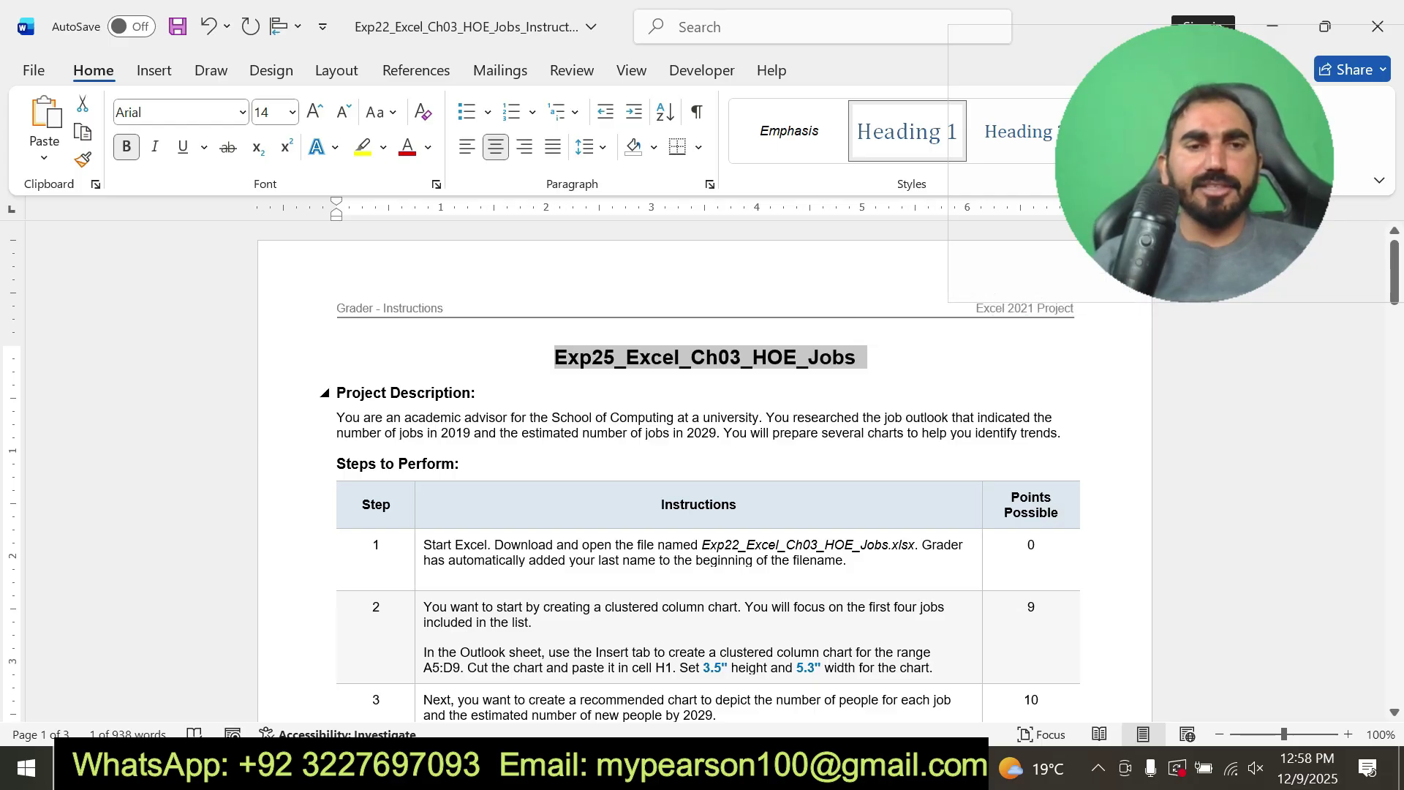
pyautogui.moveTo(337, 393); pyautogui.dragTo(1067, 446)
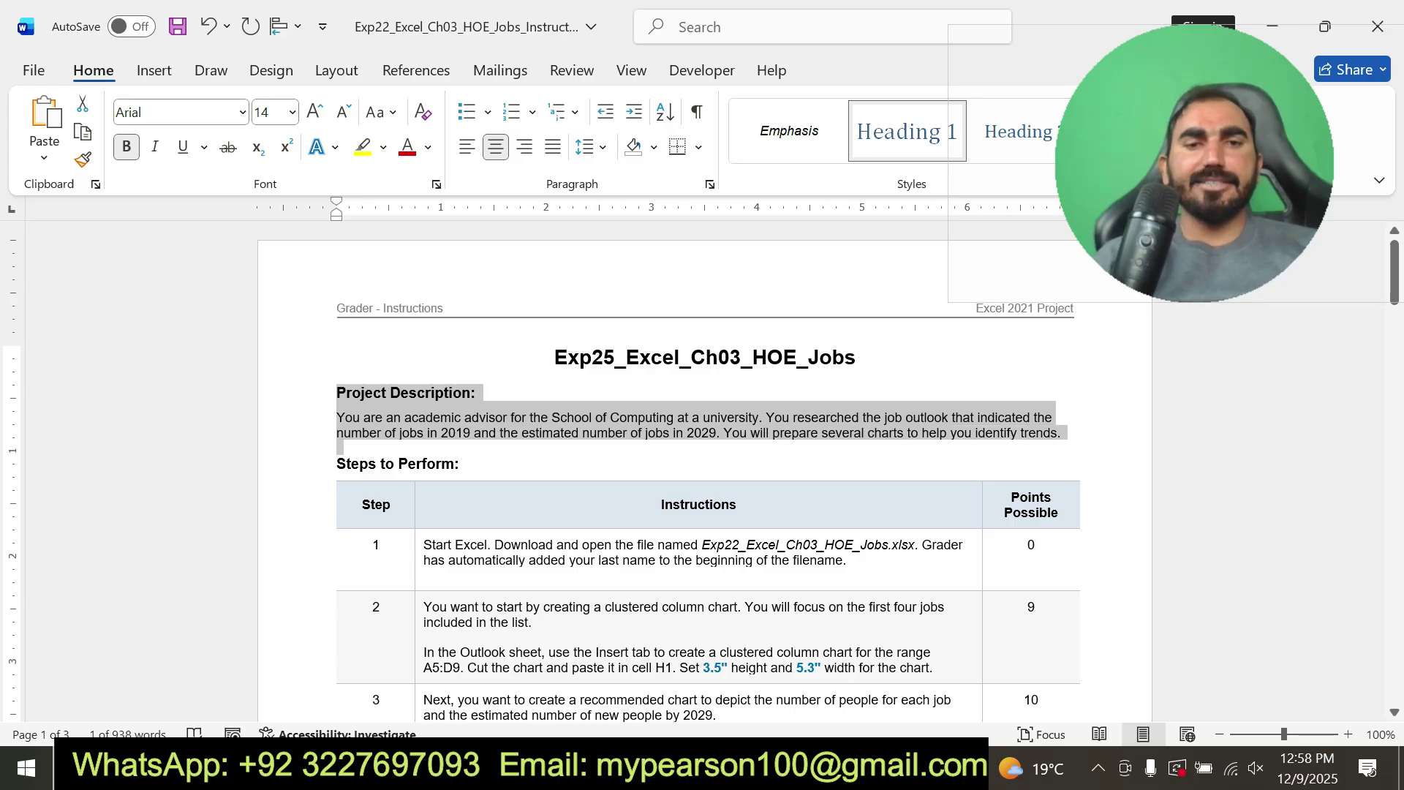
pyautogui.moveTo(1068, 446); pyautogui.dragTo(1003, 443)
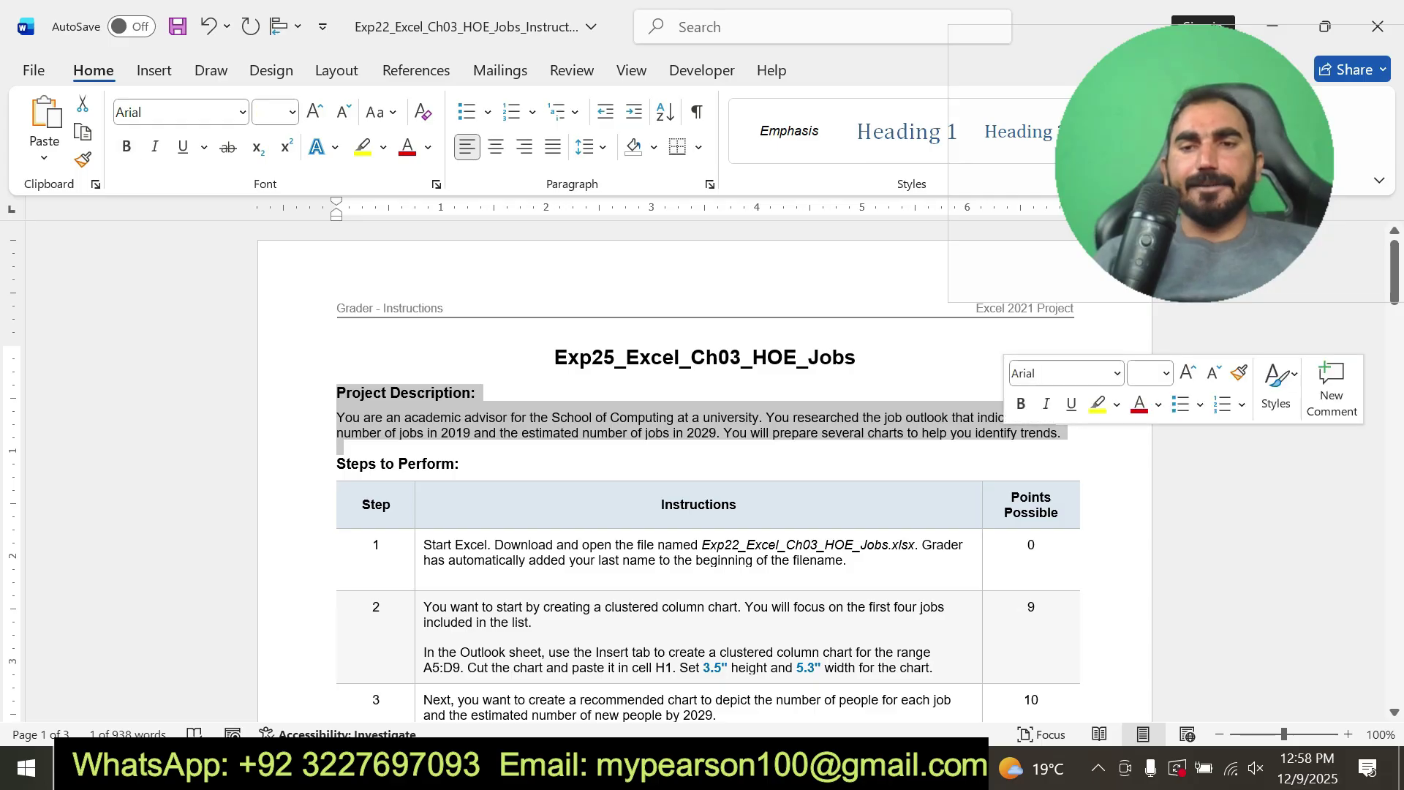
pyautogui.click(1097, 404)
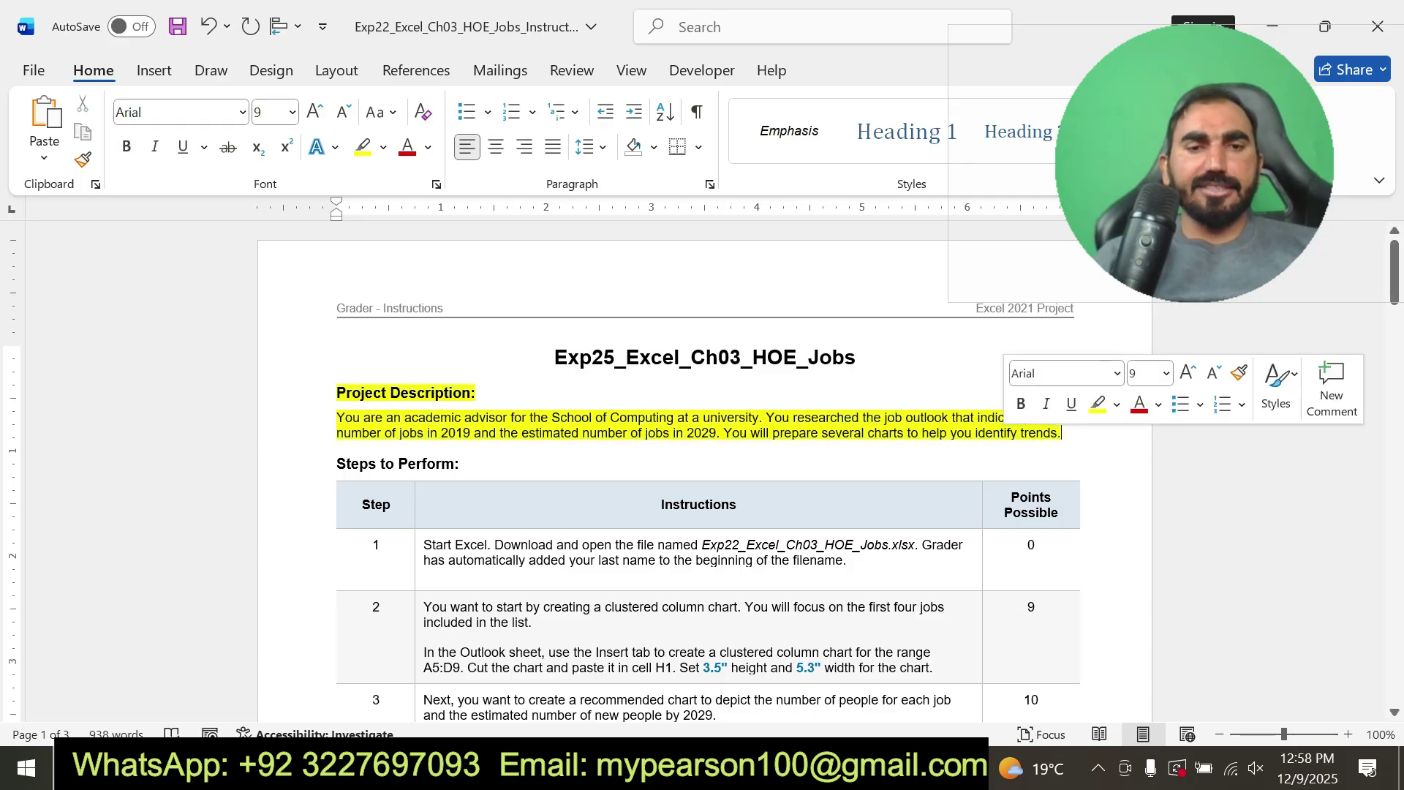
# Step: Move the yellow highlight in the Word instructions from the Project Description to the step 2 text, and return to the Excel workbook
pyautogui.moveTo(423, 545); pyautogui.dragTo(856, 561)
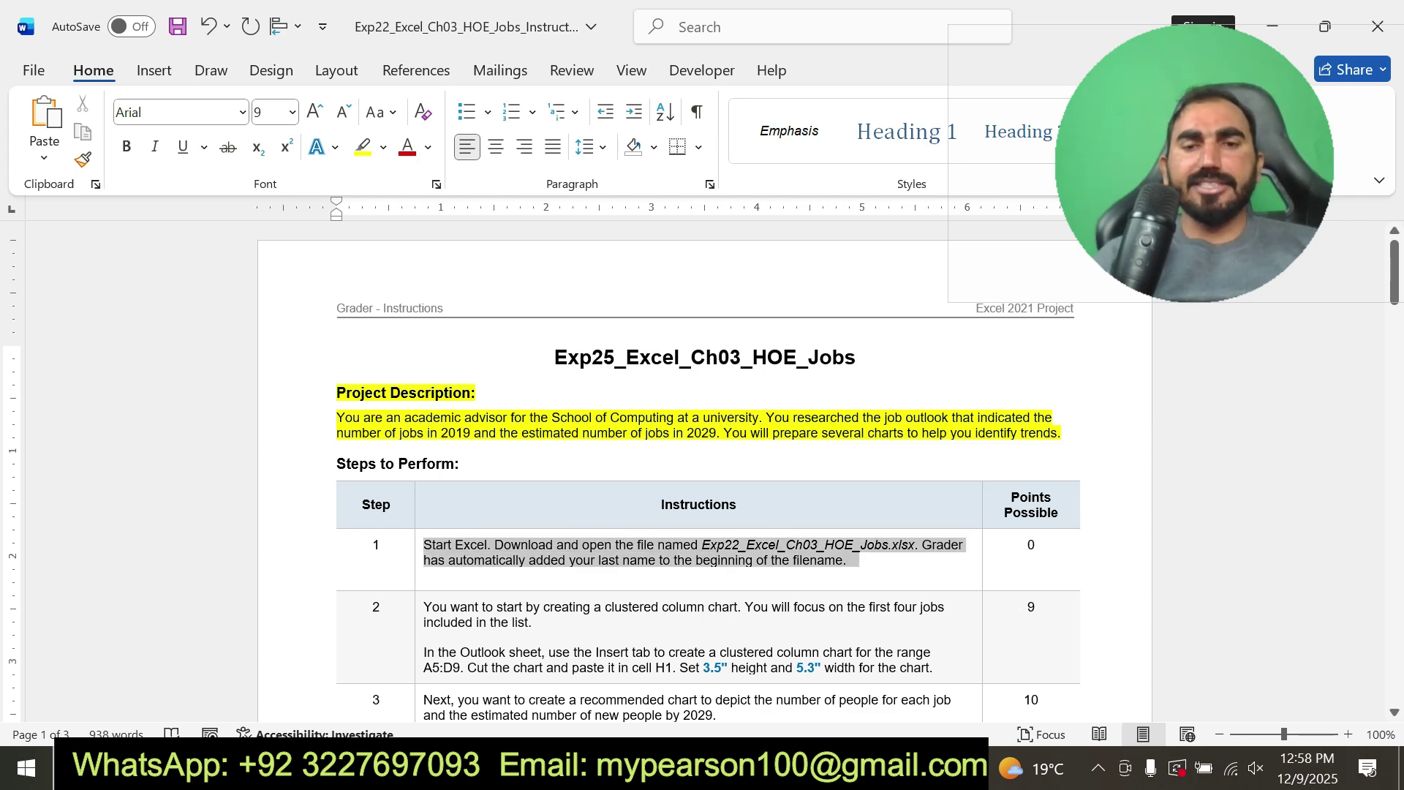
pyautogui.hotkey('ctrl', 'z')
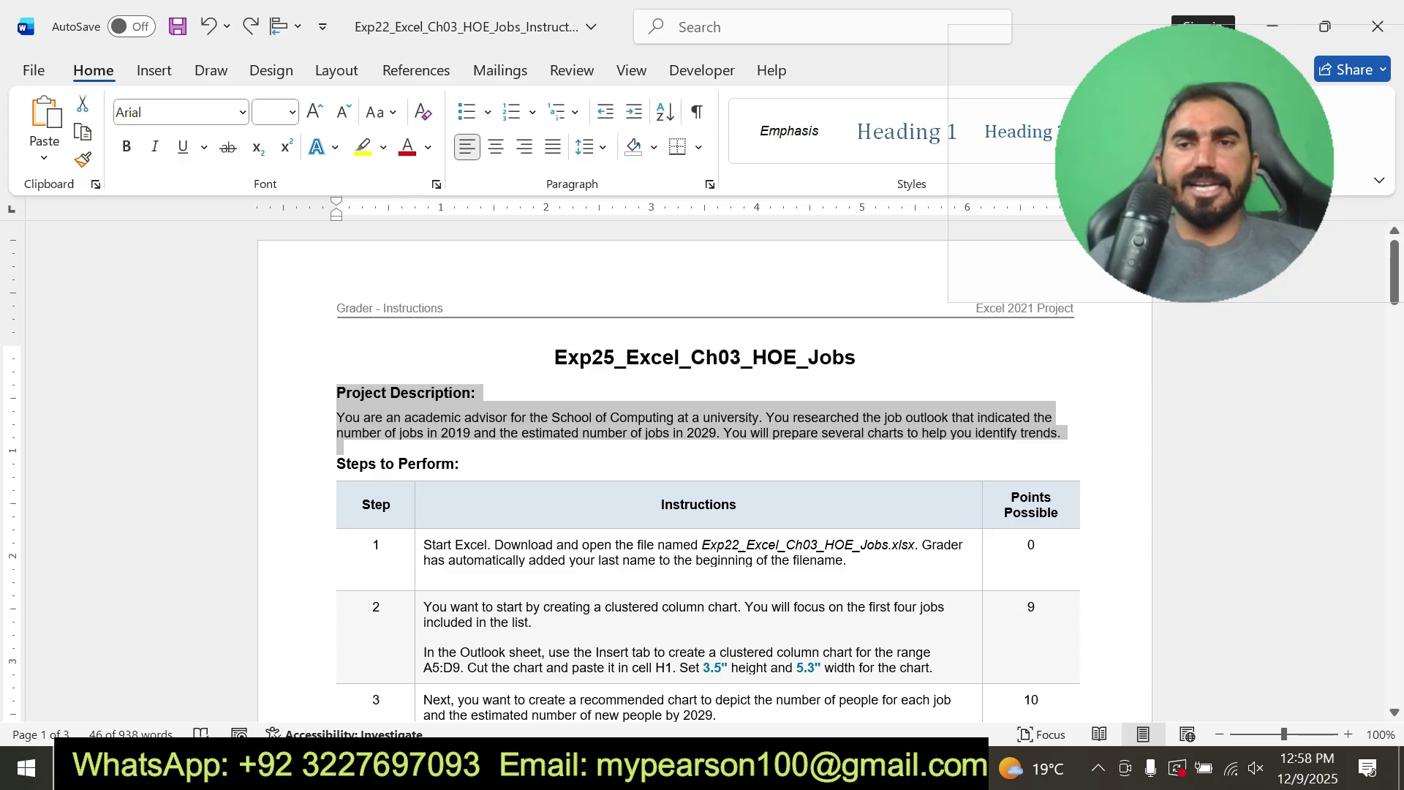
pyautogui.moveTo(424, 607); pyautogui.dragTo(932, 667)
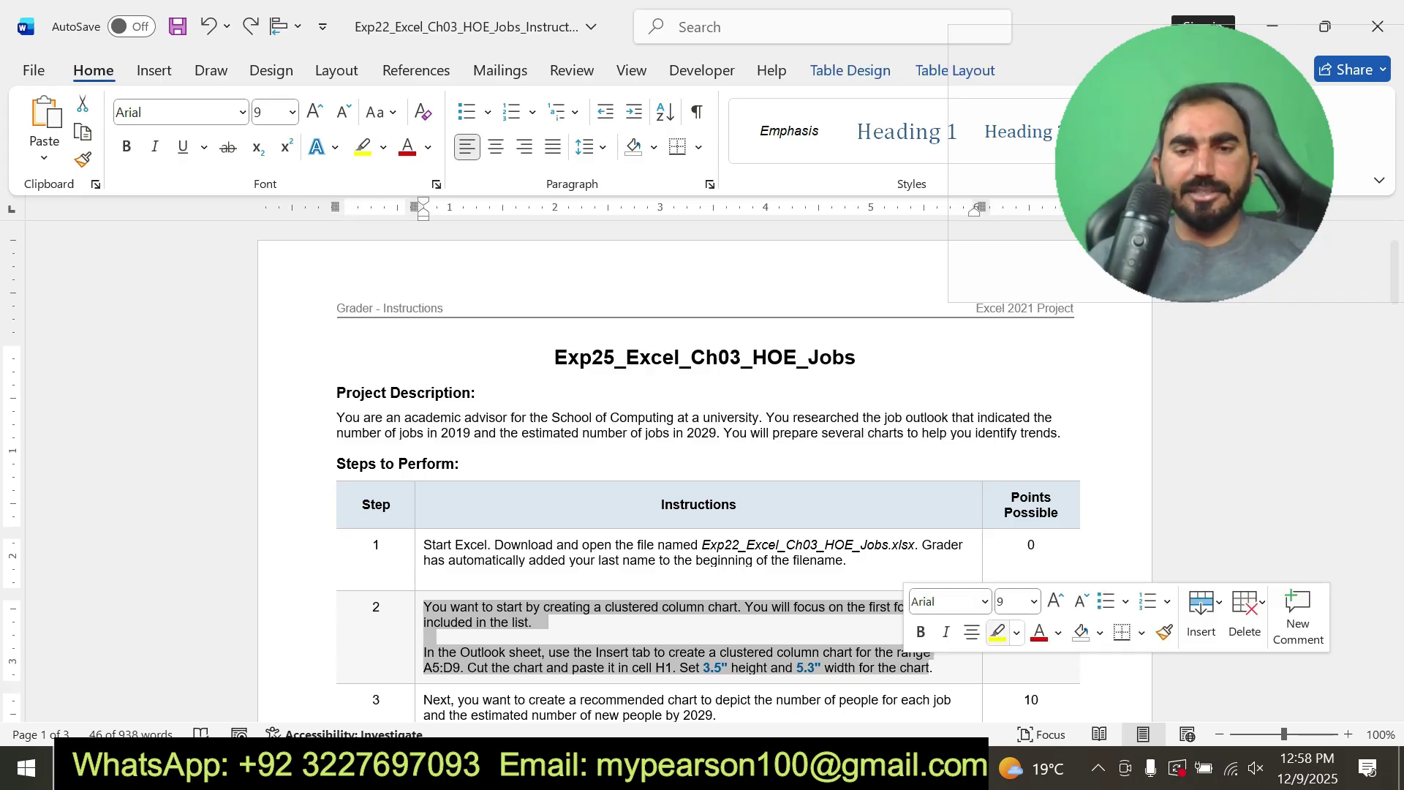
pyautogui.click(997, 631)
pyautogui.moveTo(423, 667); pyautogui.dragTo(461, 667)
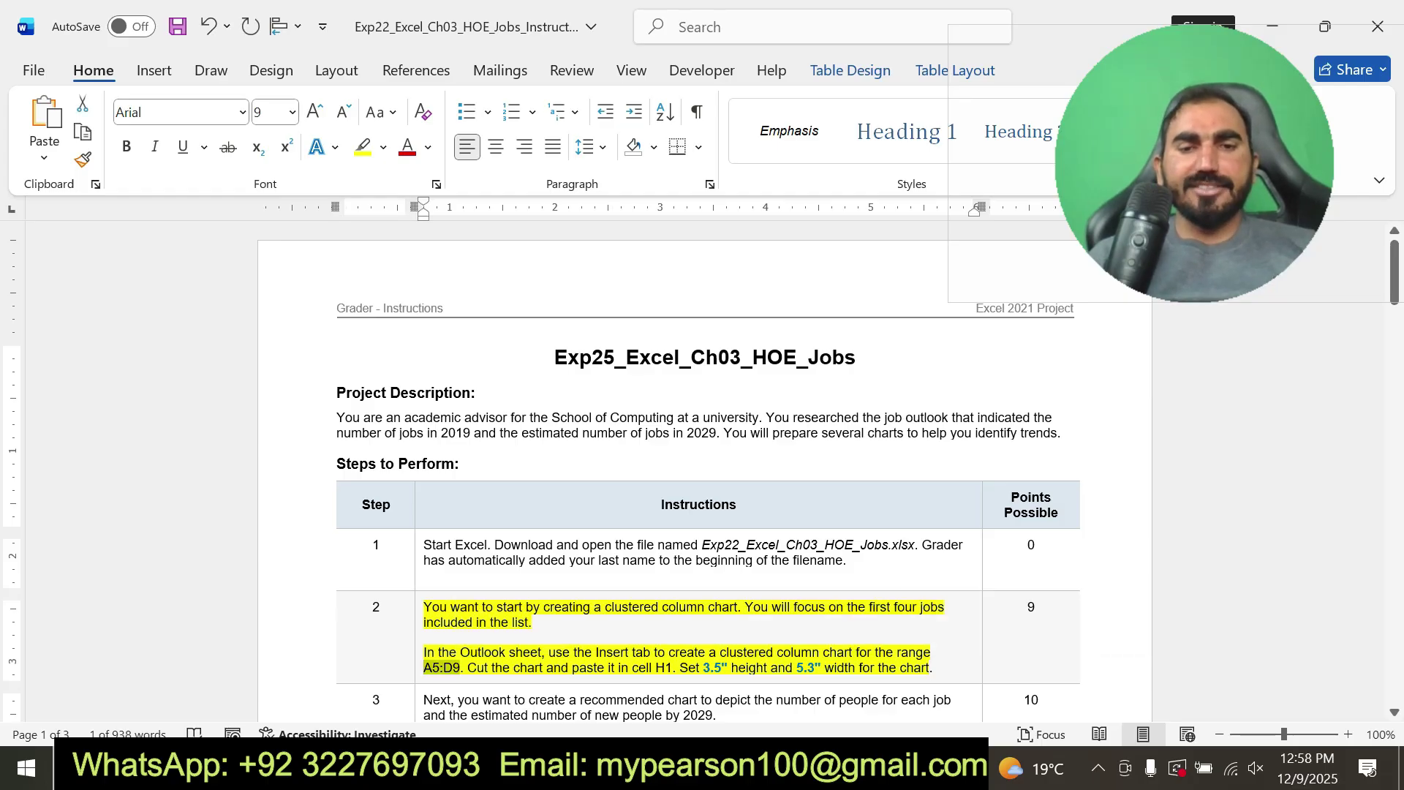
pyautogui.hotkey('alt', 'Tab')
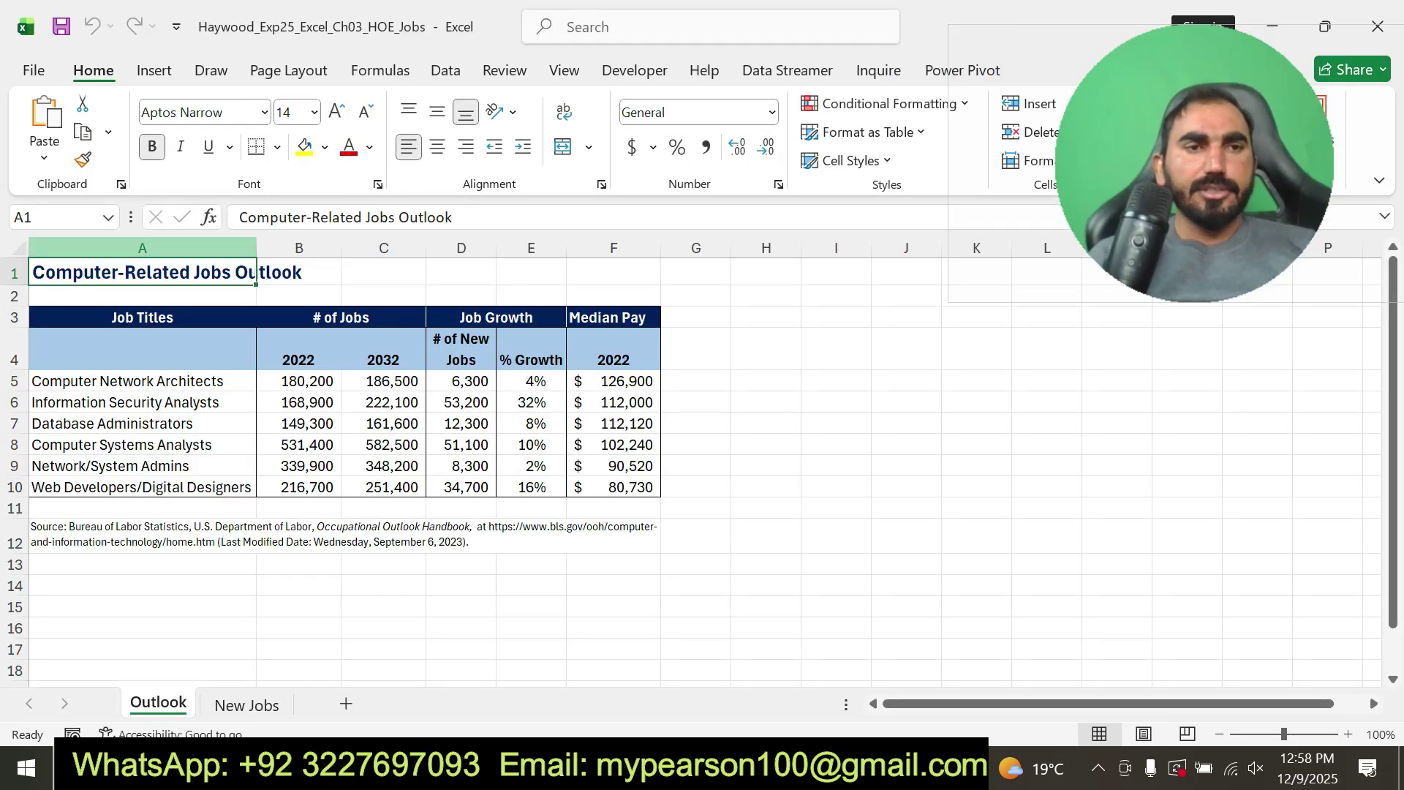
# Step: Insert a clustered column chart for the range A5:D9 on the Outlook sheet, checking the chart type in the Word instructions
pyautogui.click(57, 217)
pyautogui.press('BackSpace')
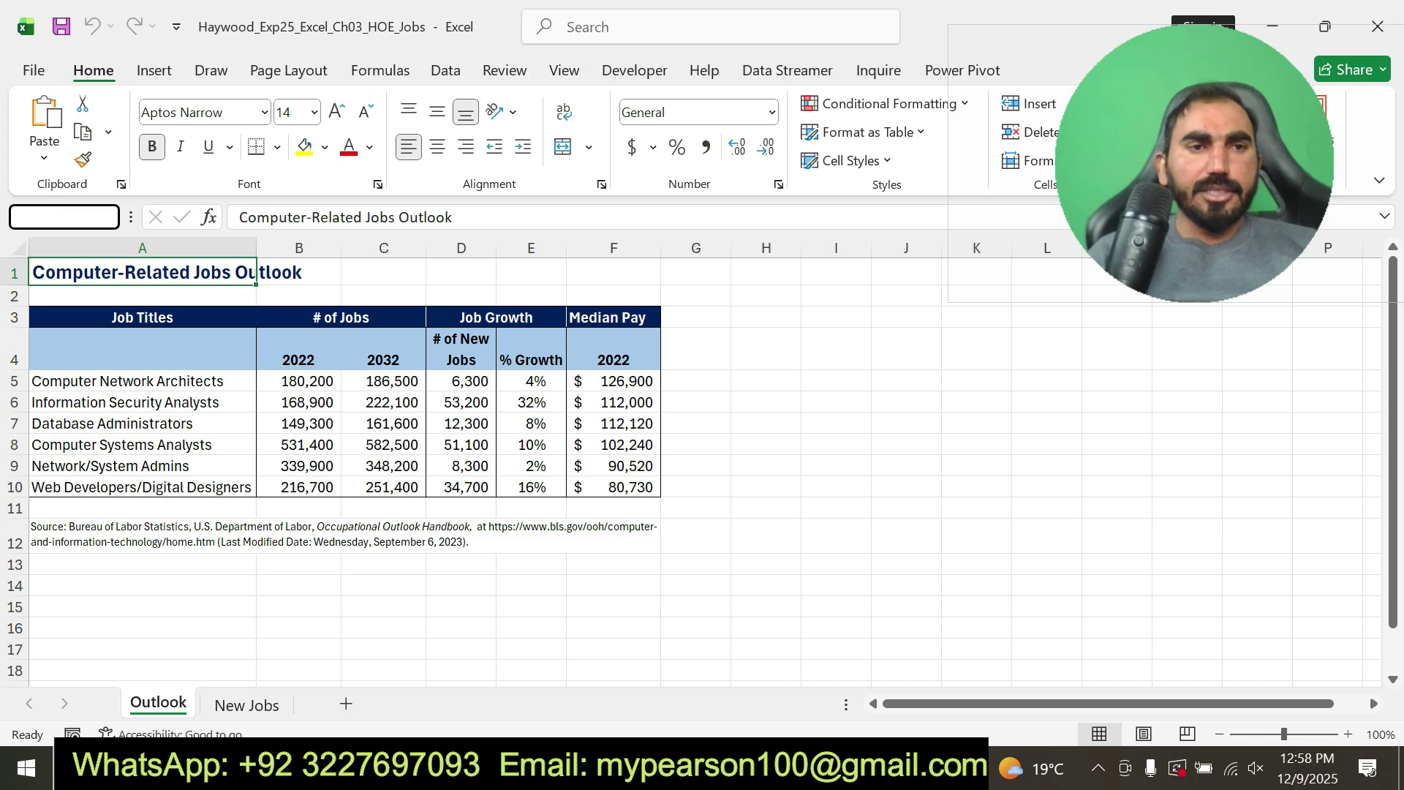
pyautogui.write('A5:D9')
pyautogui.press('Return')
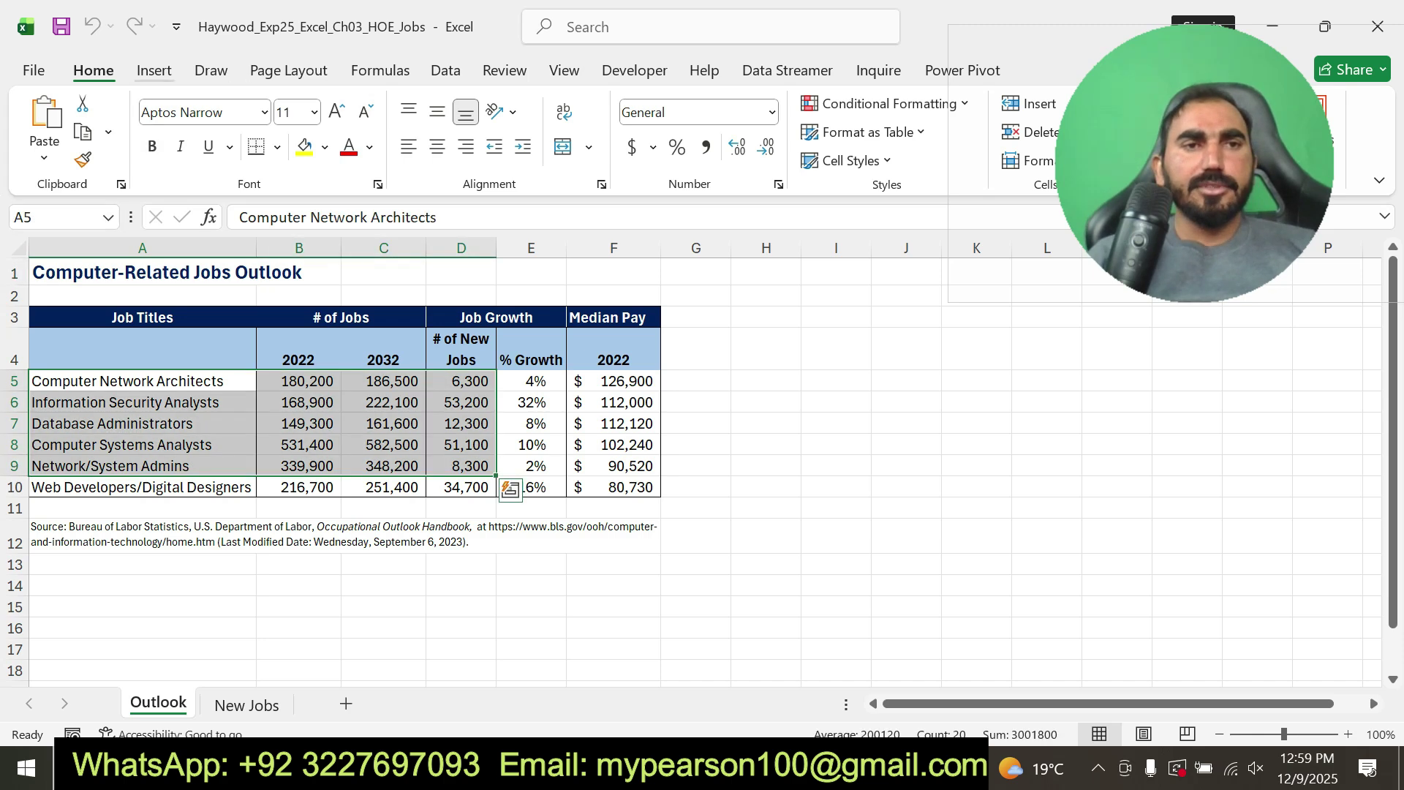
pyautogui.click(155, 70)
pyautogui.click(380, 131)
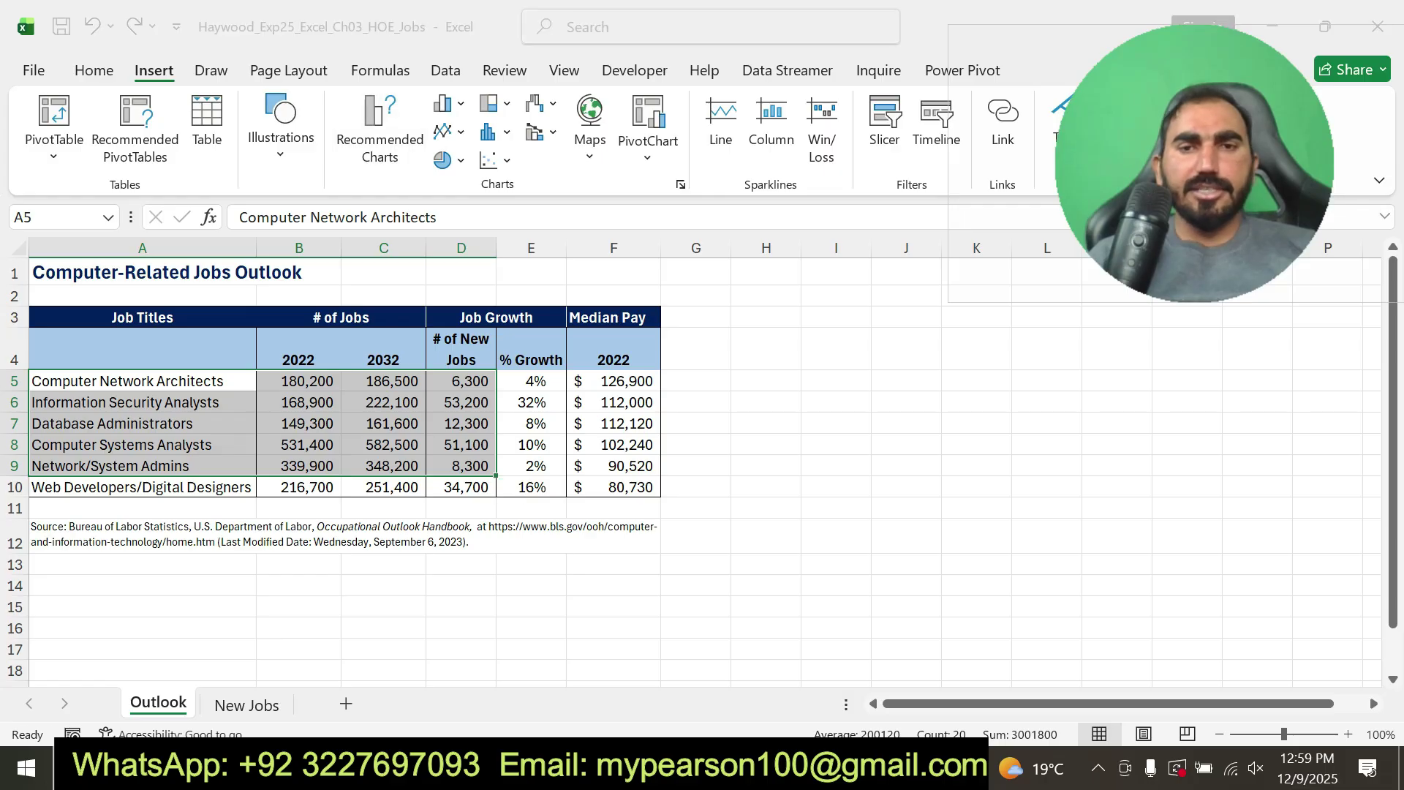
pyautogui.click(945, 768)
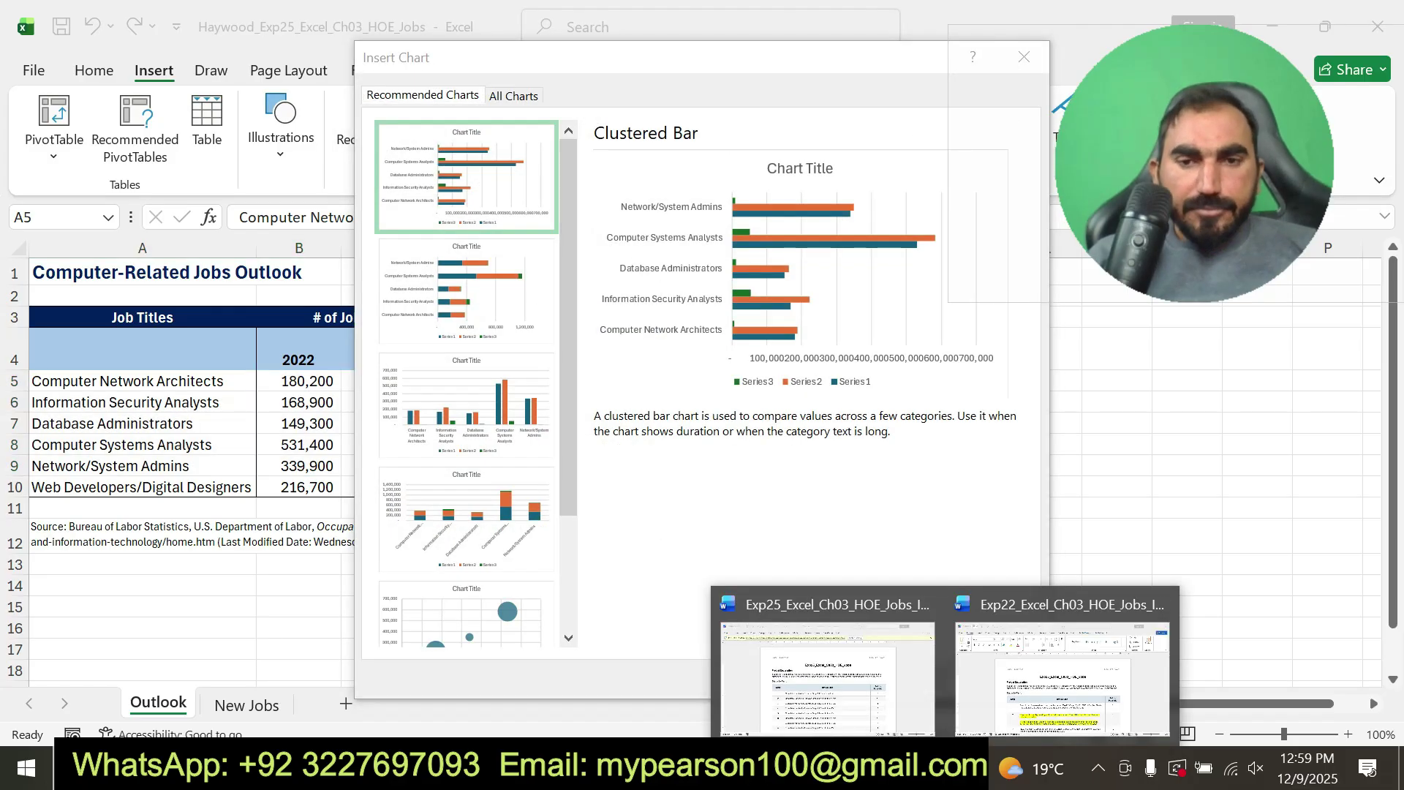
pyautogui.click(1064, 669)
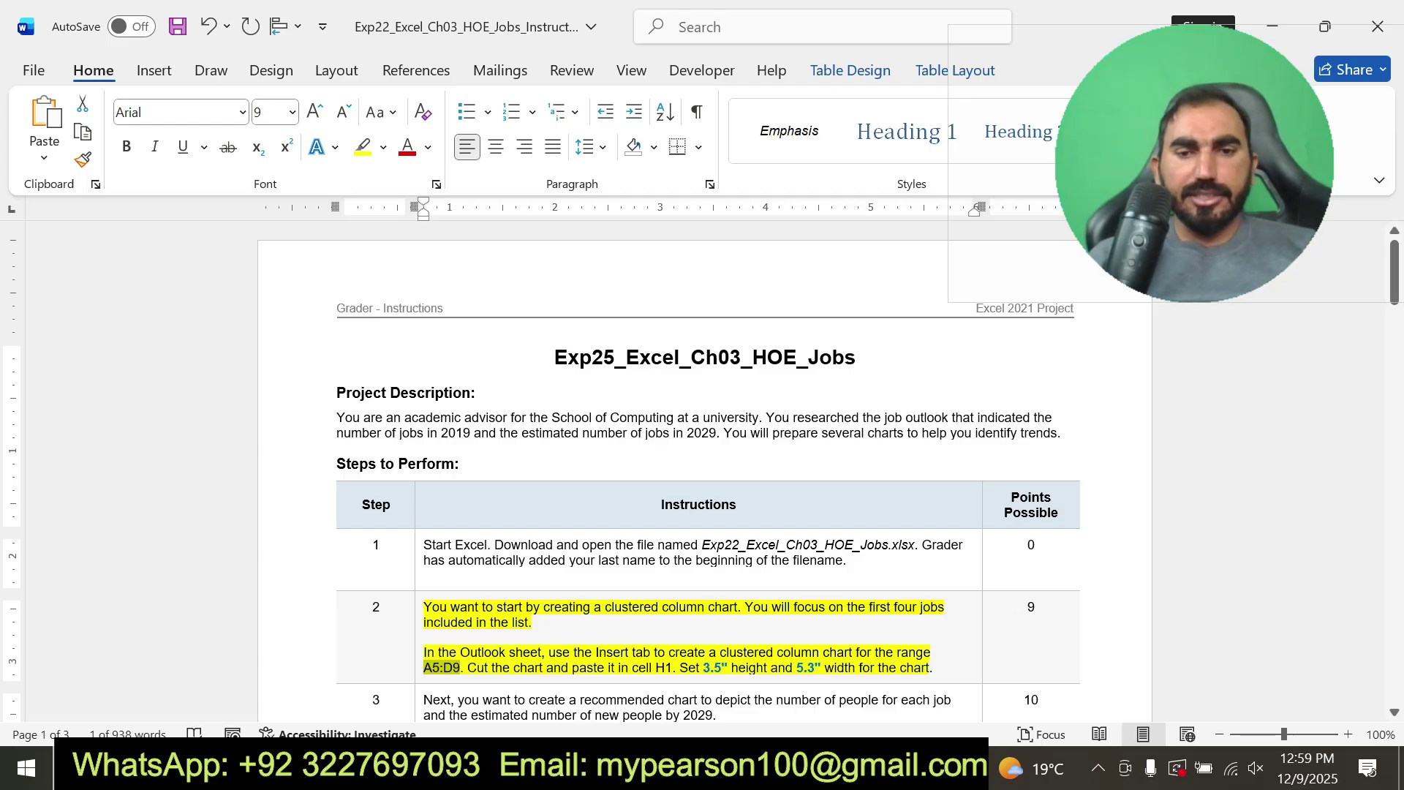
pyautogui.moveTo(903, 768)
pyautogui.click(903, 672)
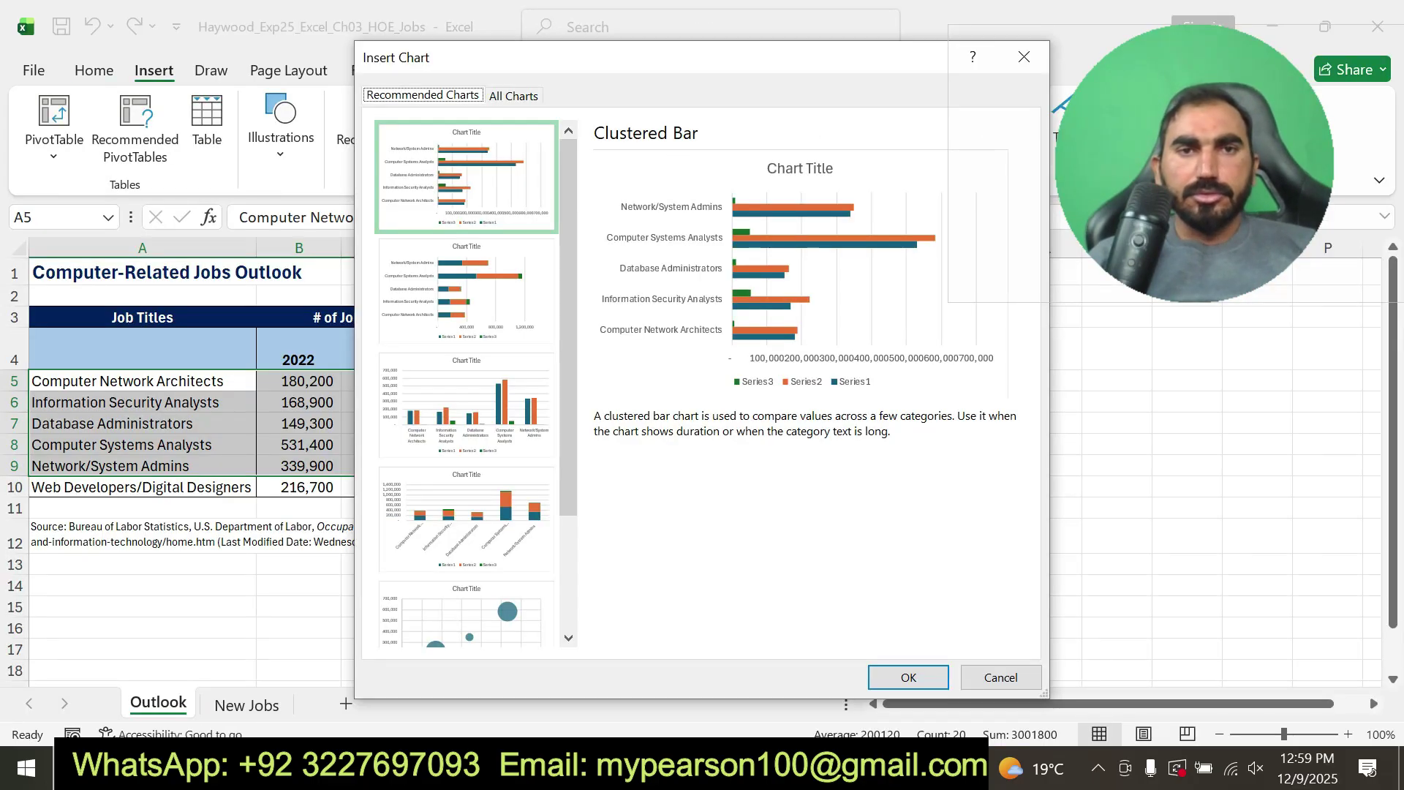
pyautogui.click(513, 96)
pyautogui.moveTo(649, 298)
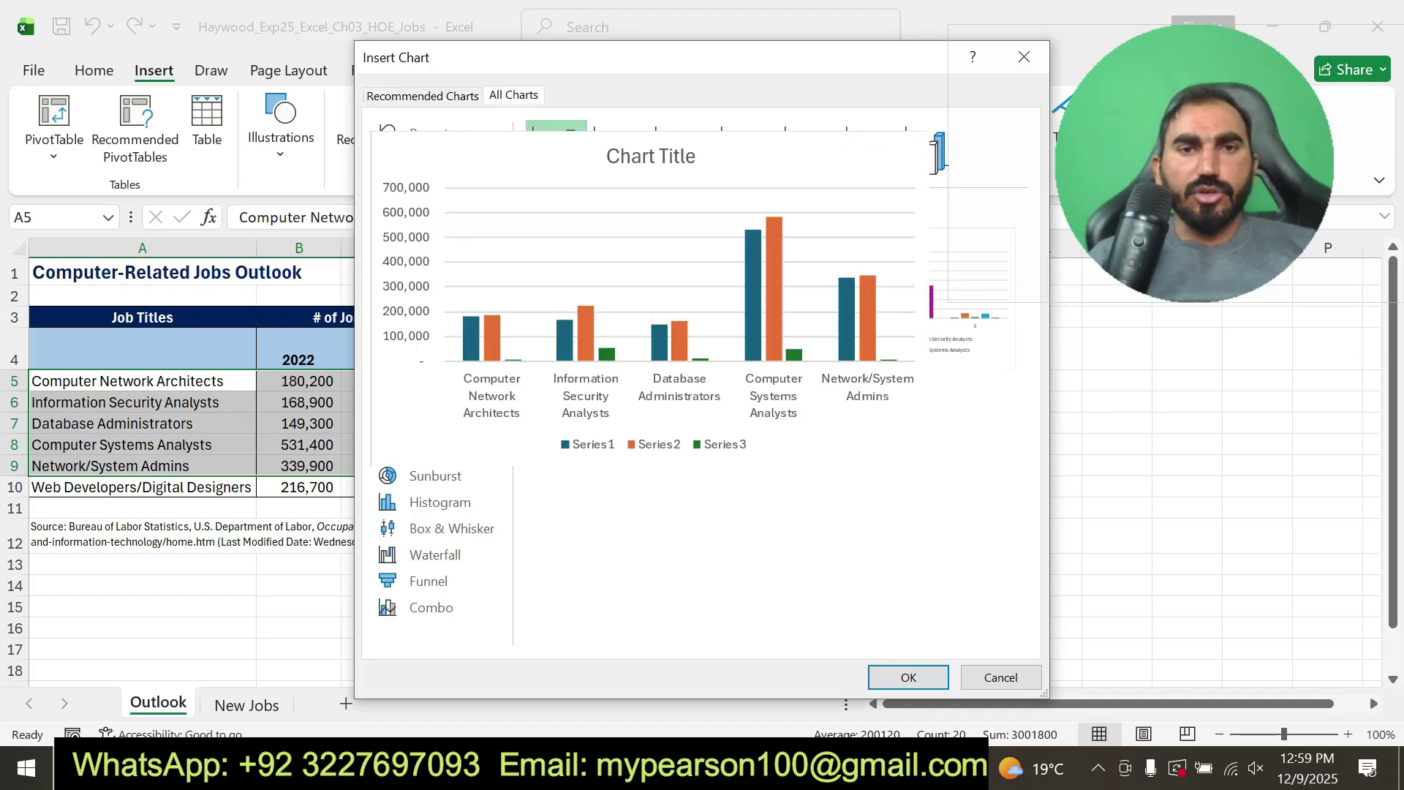
pyautogui.click(908, 676)
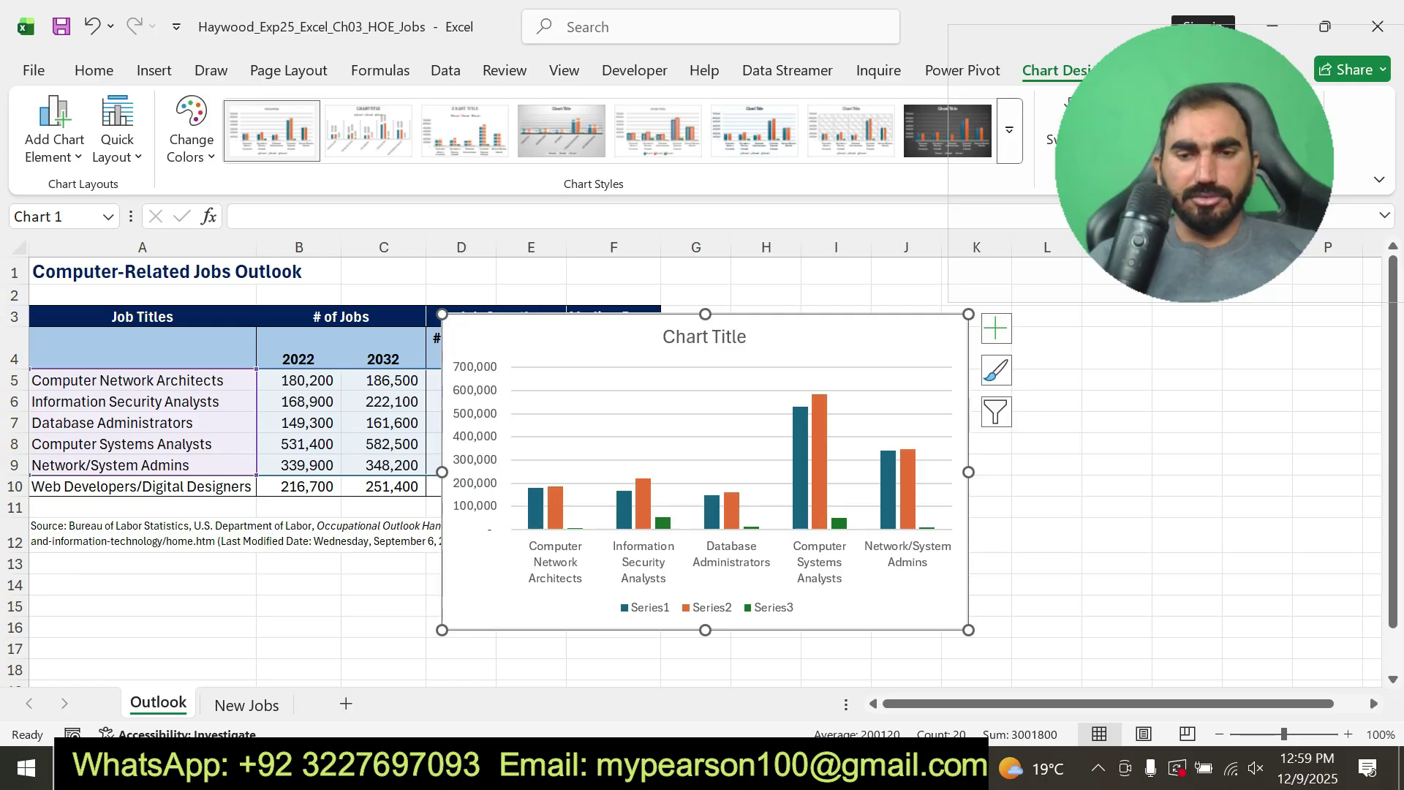
# Step: Check the placement instruction in Word, then cut the clustered column chart and paste it in cell H1 of the Outlook sheet
pyautogui.moveTo(950, 767)
pyautogui.click(1069, 668)
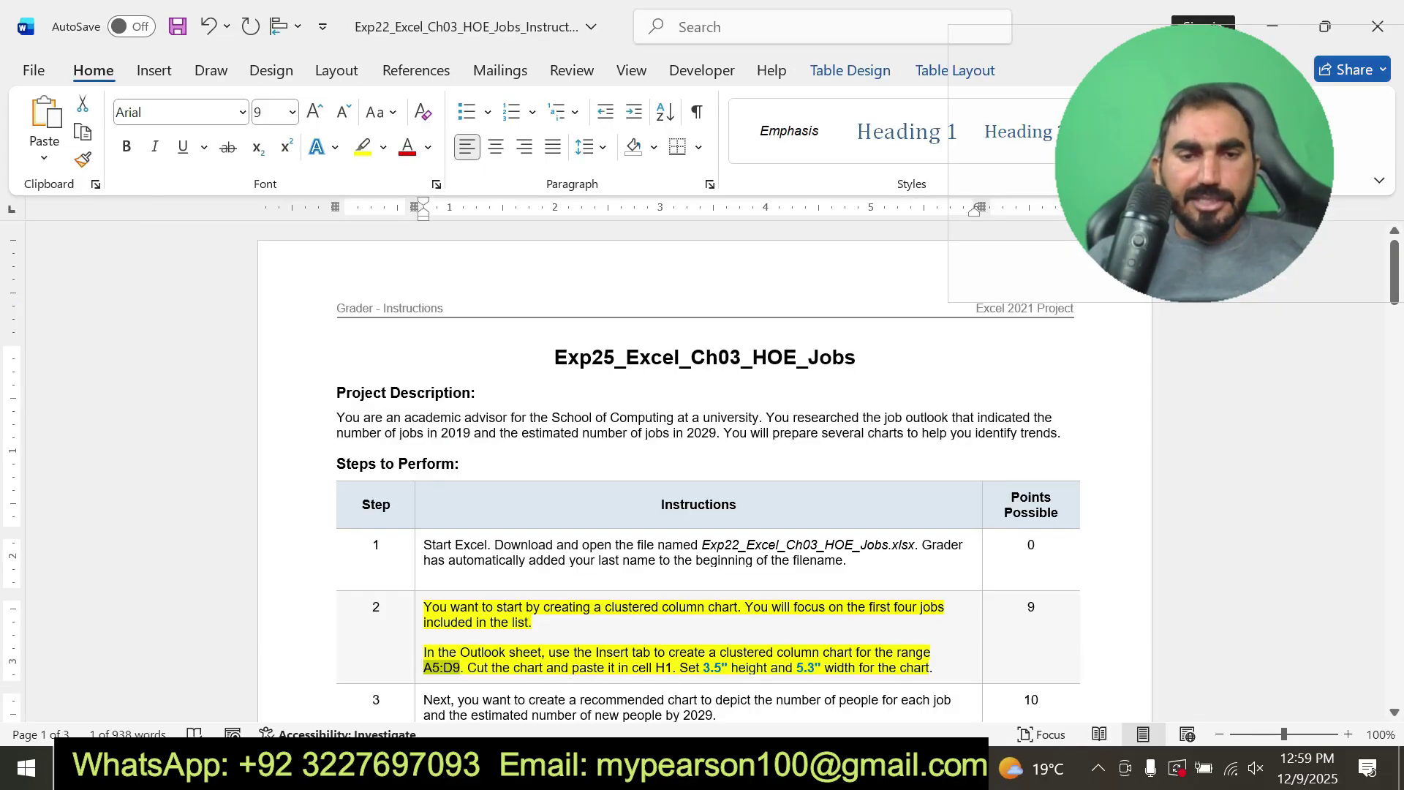
pyautogui.moveTo(467, 667); pyautogui.dragTo(932, 667)
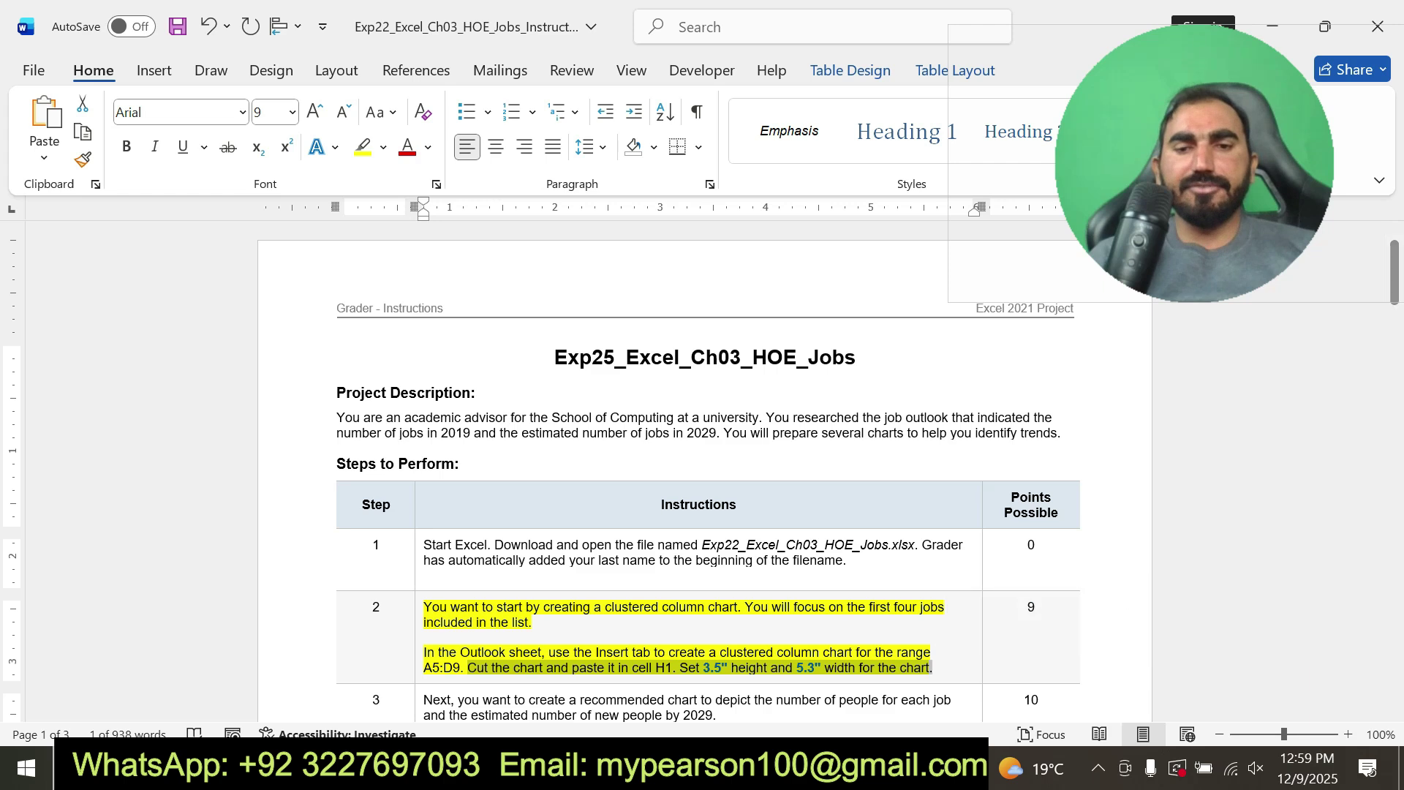
pyautogui.moveTo(900, 768)
pyautogui.click(899, 677)
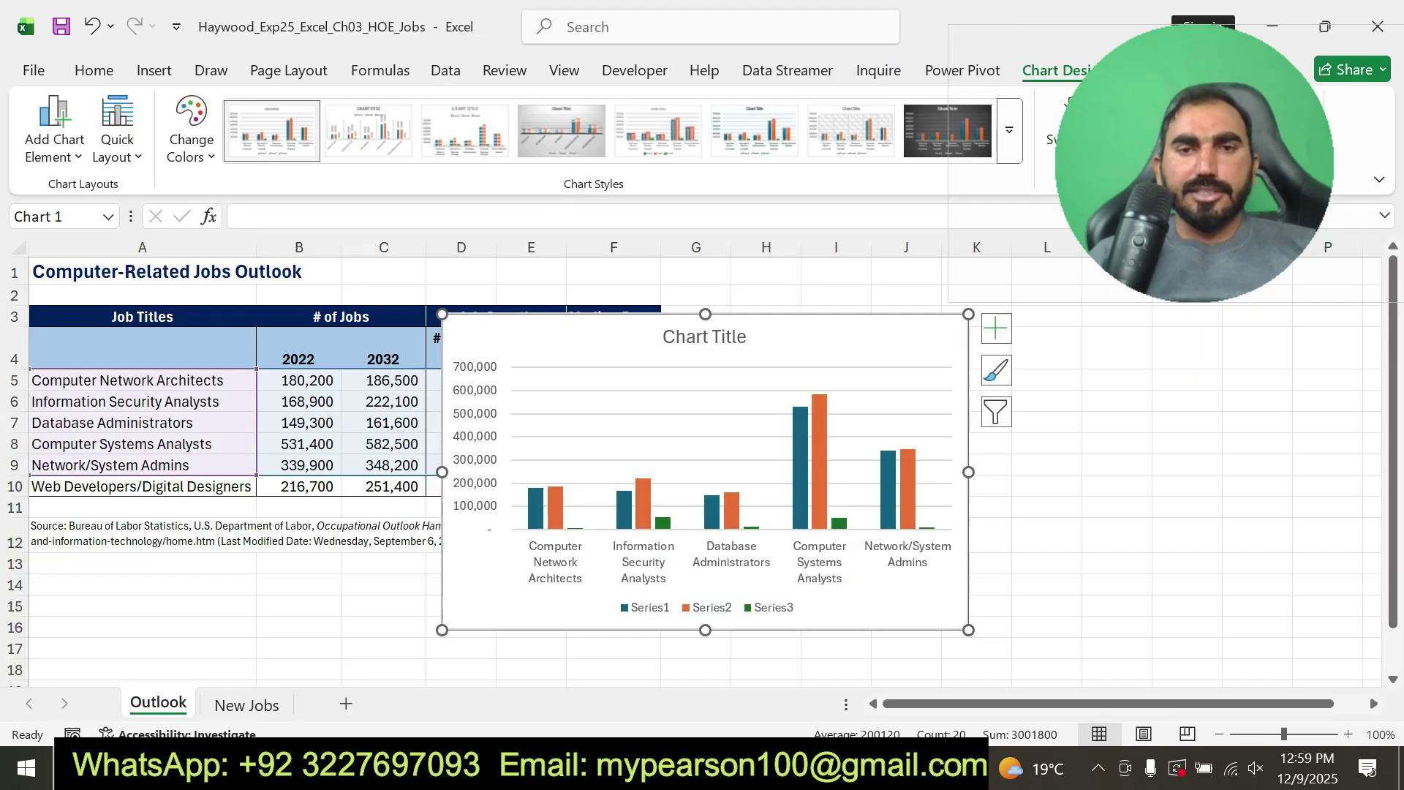
pyautogui.rightClick(729, 345)
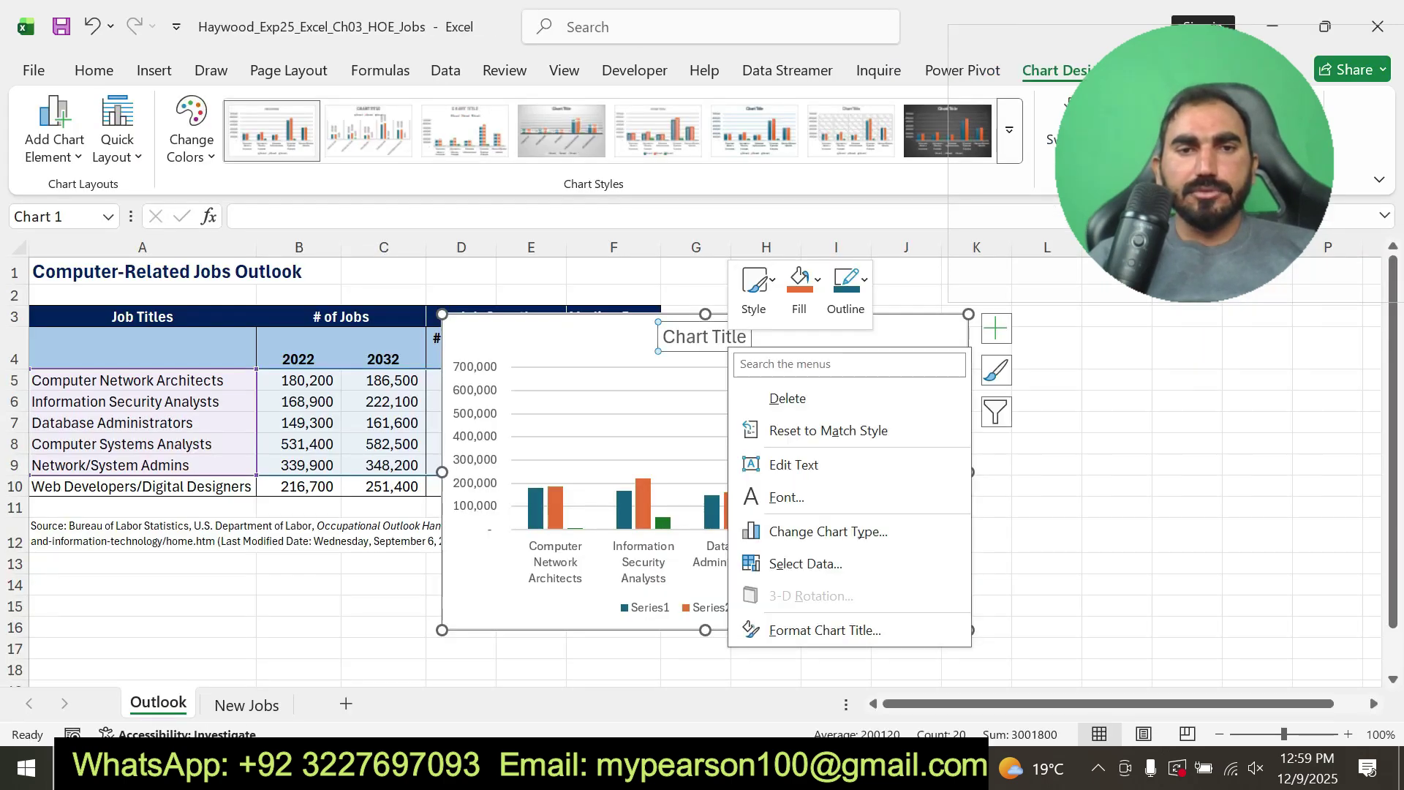
pyautogui.rightClick(573, 339)
pyautogui.click(641, 142)
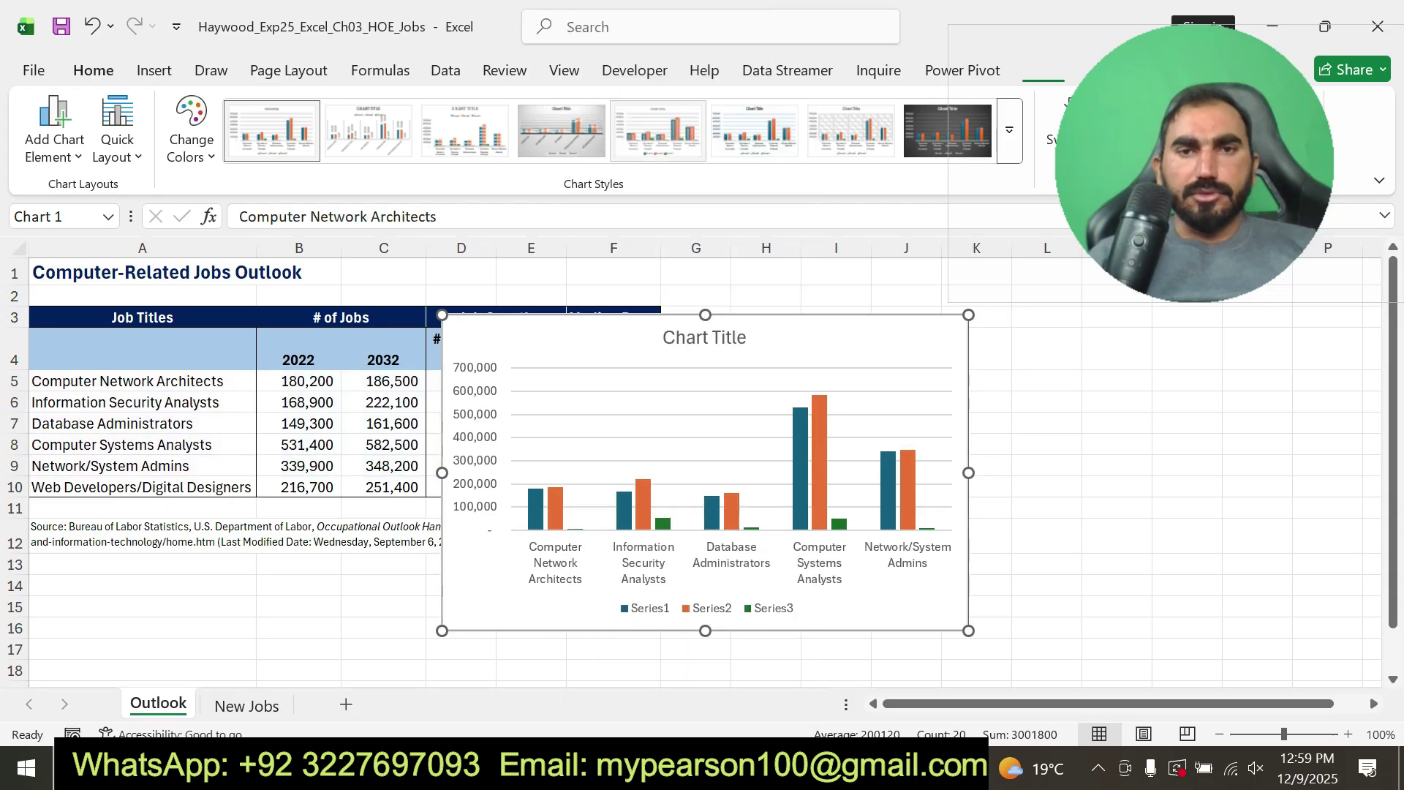
pyautogui.click(767, 272)
pyautogui.hotkey('ctrl', 'v')
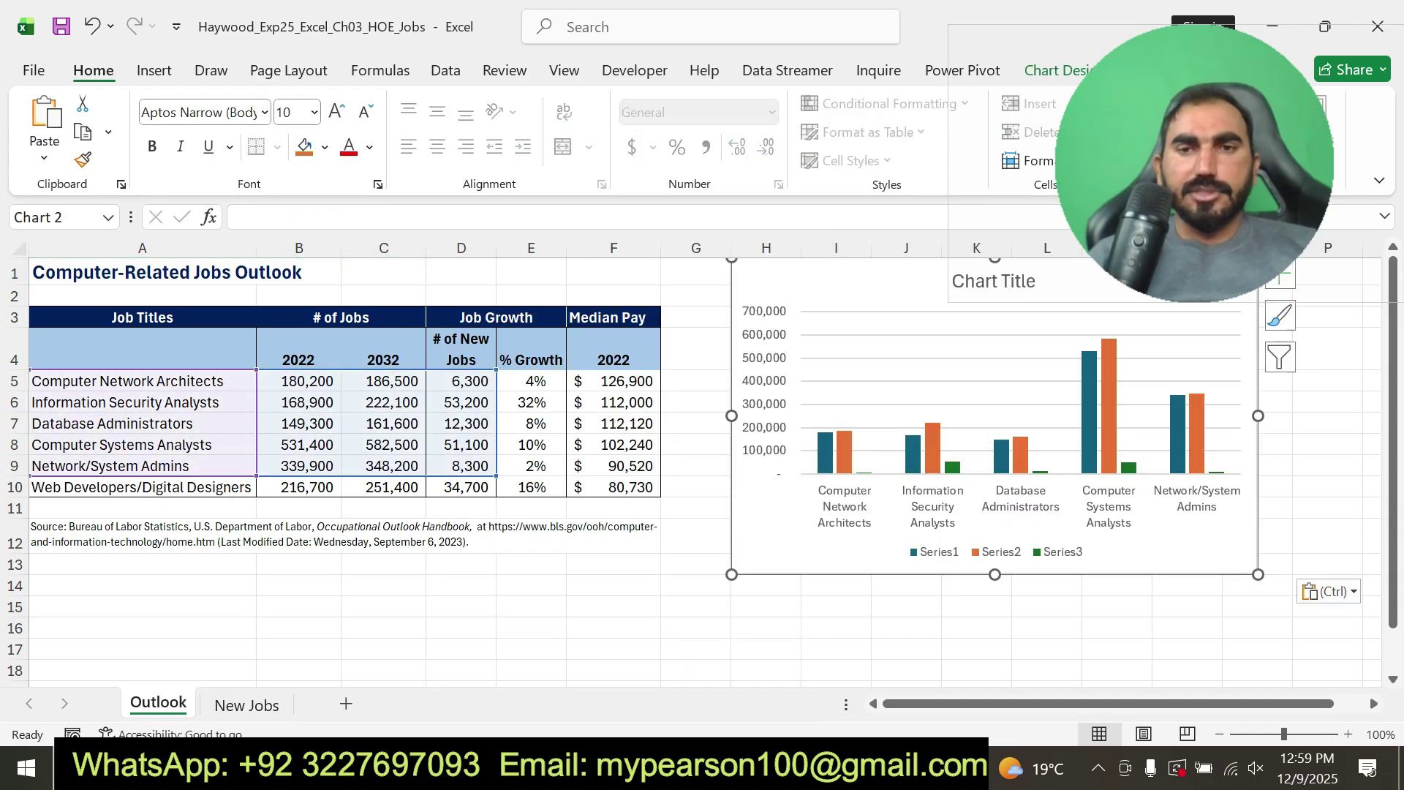
# Step: Set the clustered column chart's height to 3.5" and its width to 5.3"
pyautogui.moveTo(1202, 179); pyautogui.dragTo(169, 197)
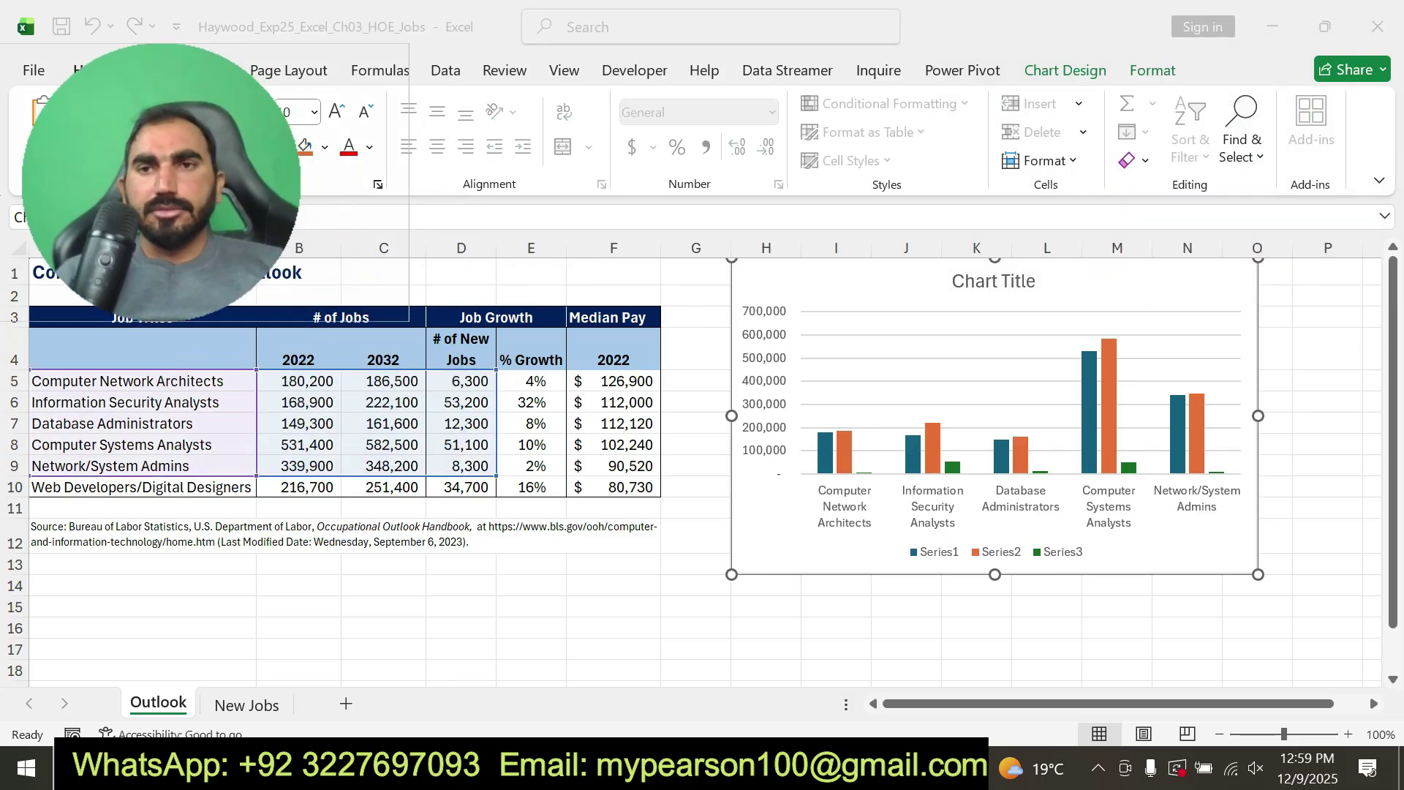
pyautogui.click(1151, 69)
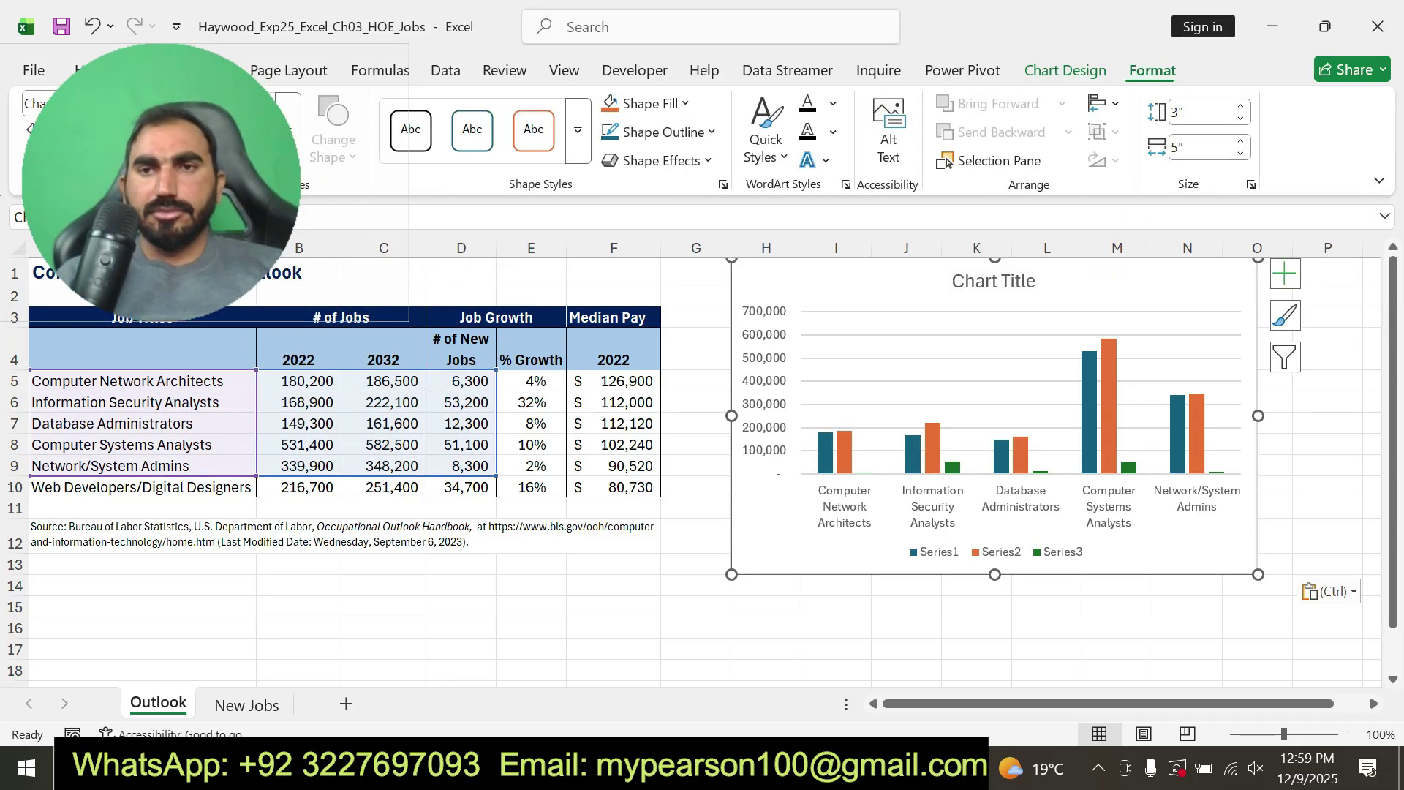
pyautogui.click(1231, 112)
pyautogui.press('BackSpace')
pyautogui.write('3.5')
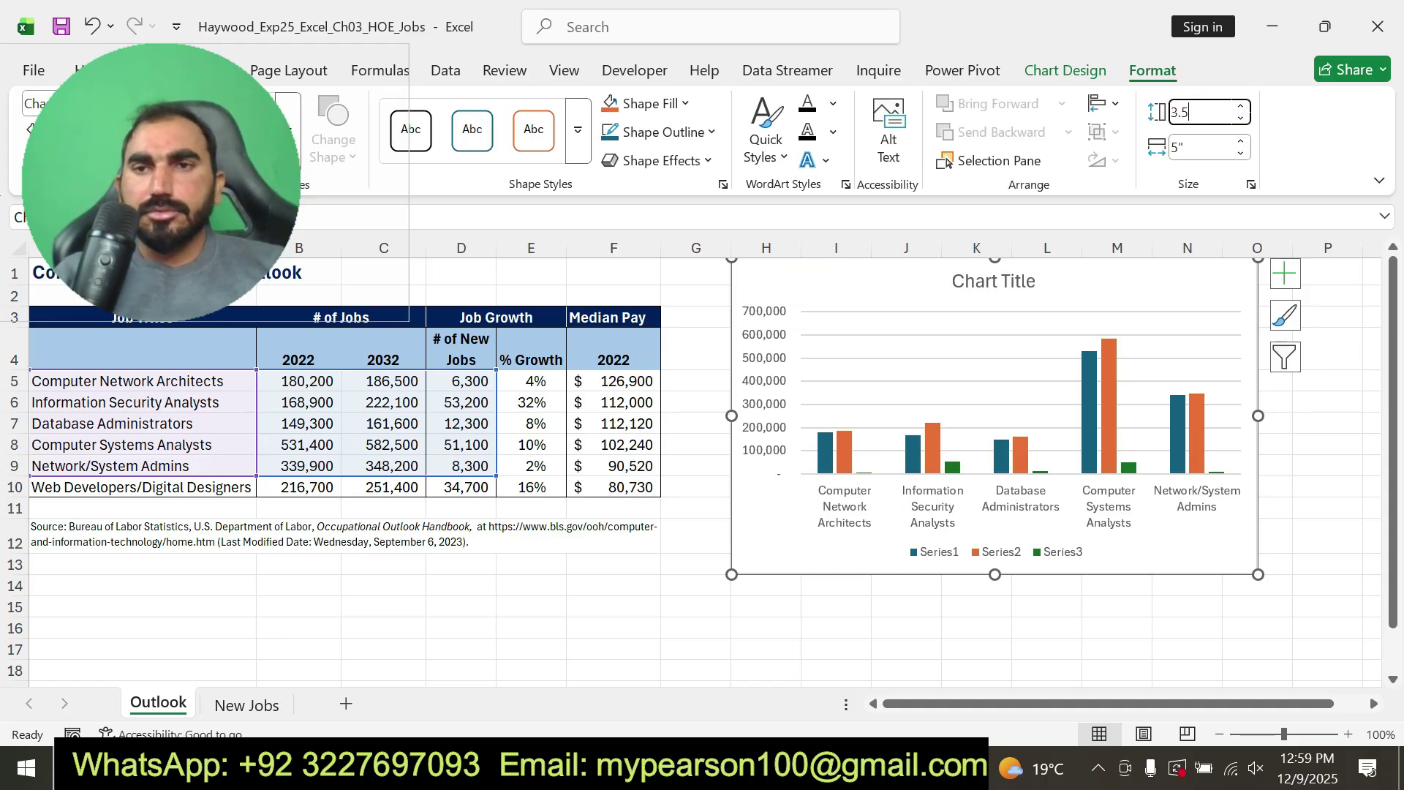
pyautogui.press('Tab')
pyautogui.press('BackSpace')
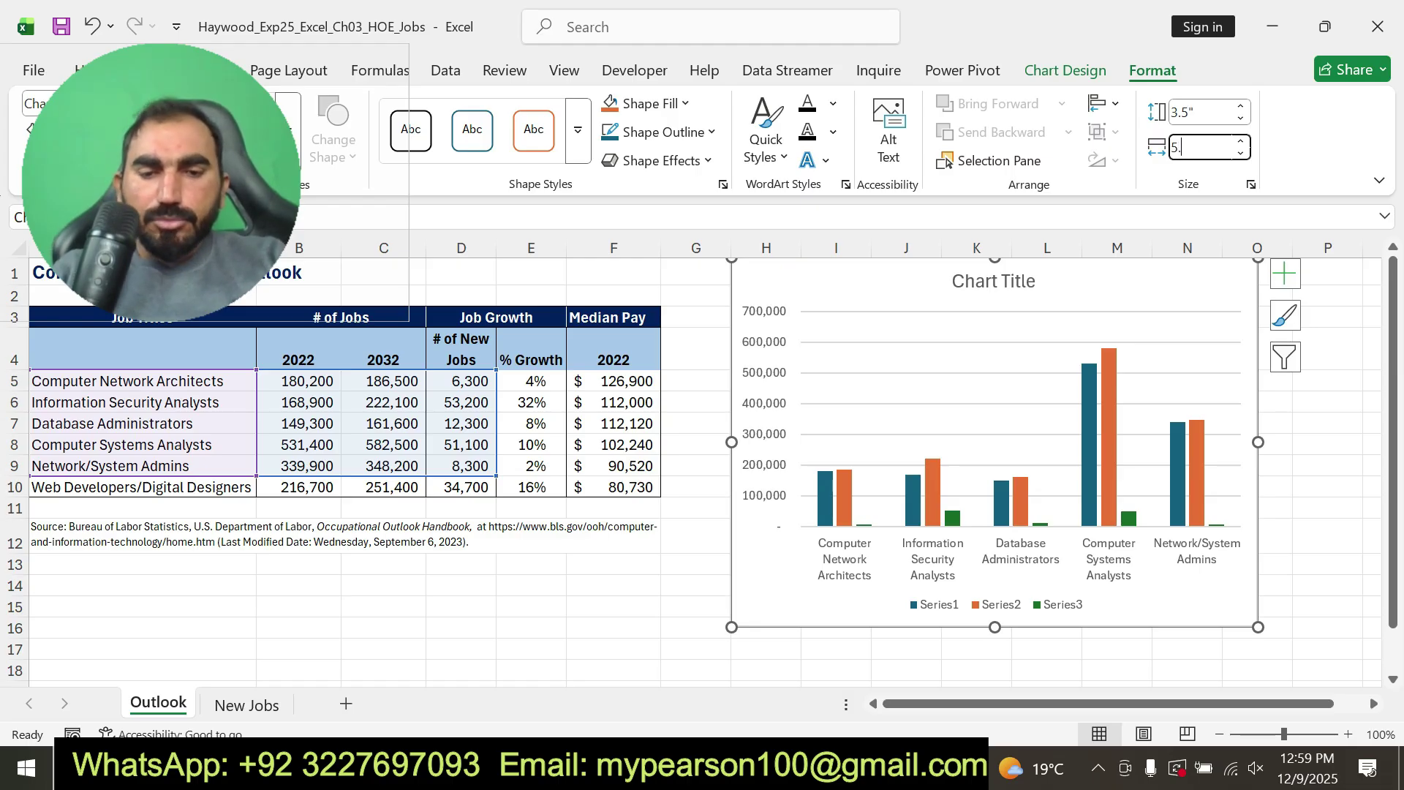
pyautogui.write('5.3')
pyautogui.press('Return')
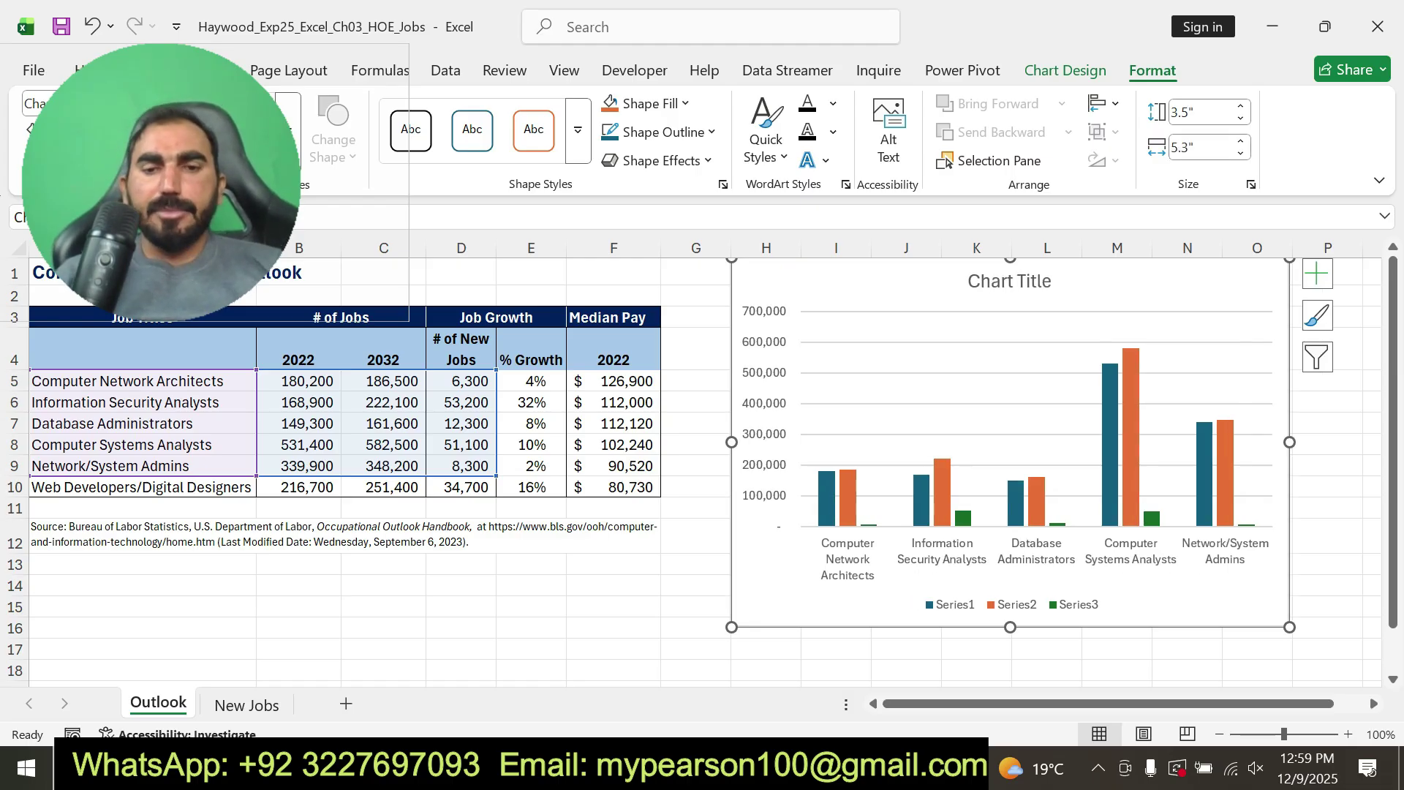
# Step: Move the yellow highlight in the Word instructions from step 2 to step 3, copy the range reference A5:B12, and return to Excel
pyautogui.moveTo(940, 768)
pyautogui.click(1053, 673)
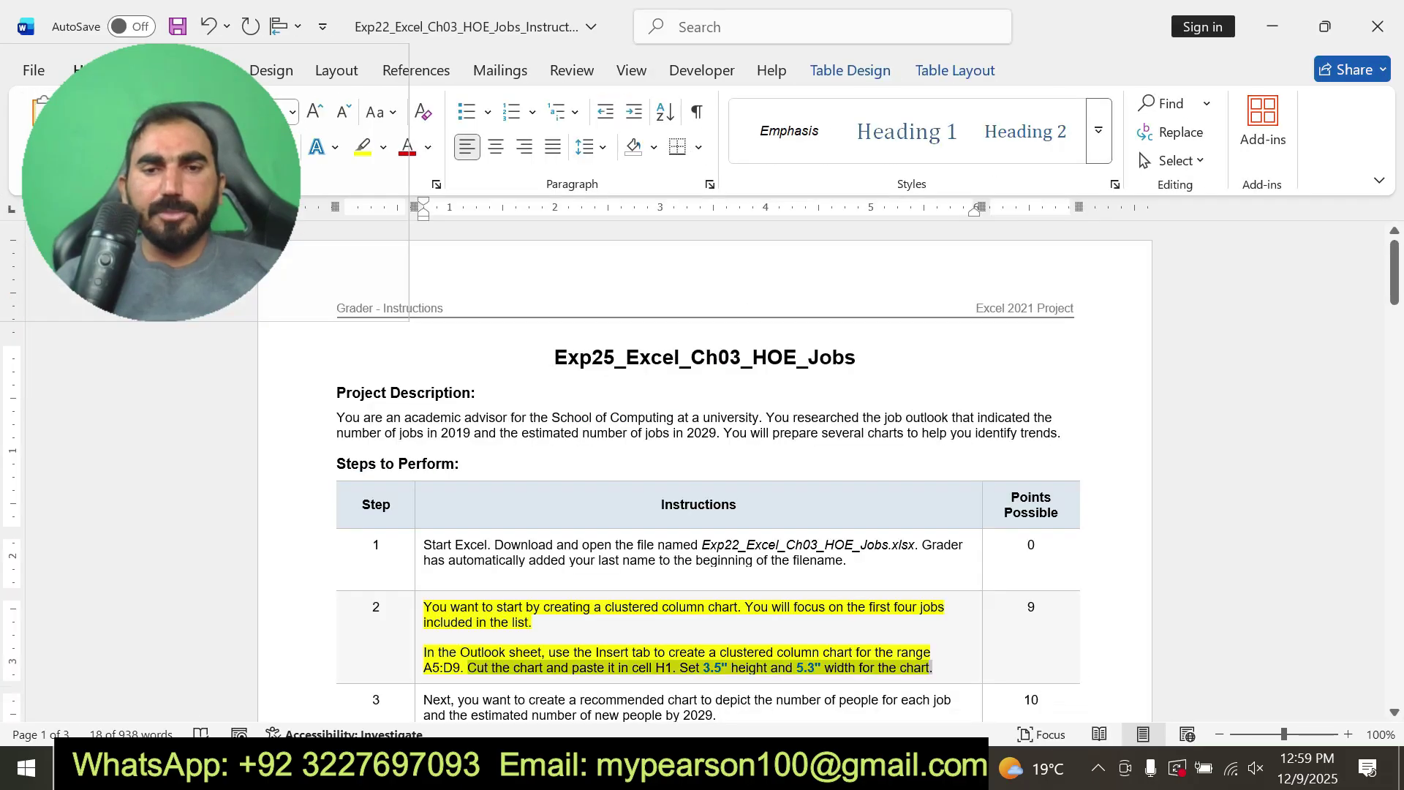
pyautogui.hotkey('ctrl', 'z')
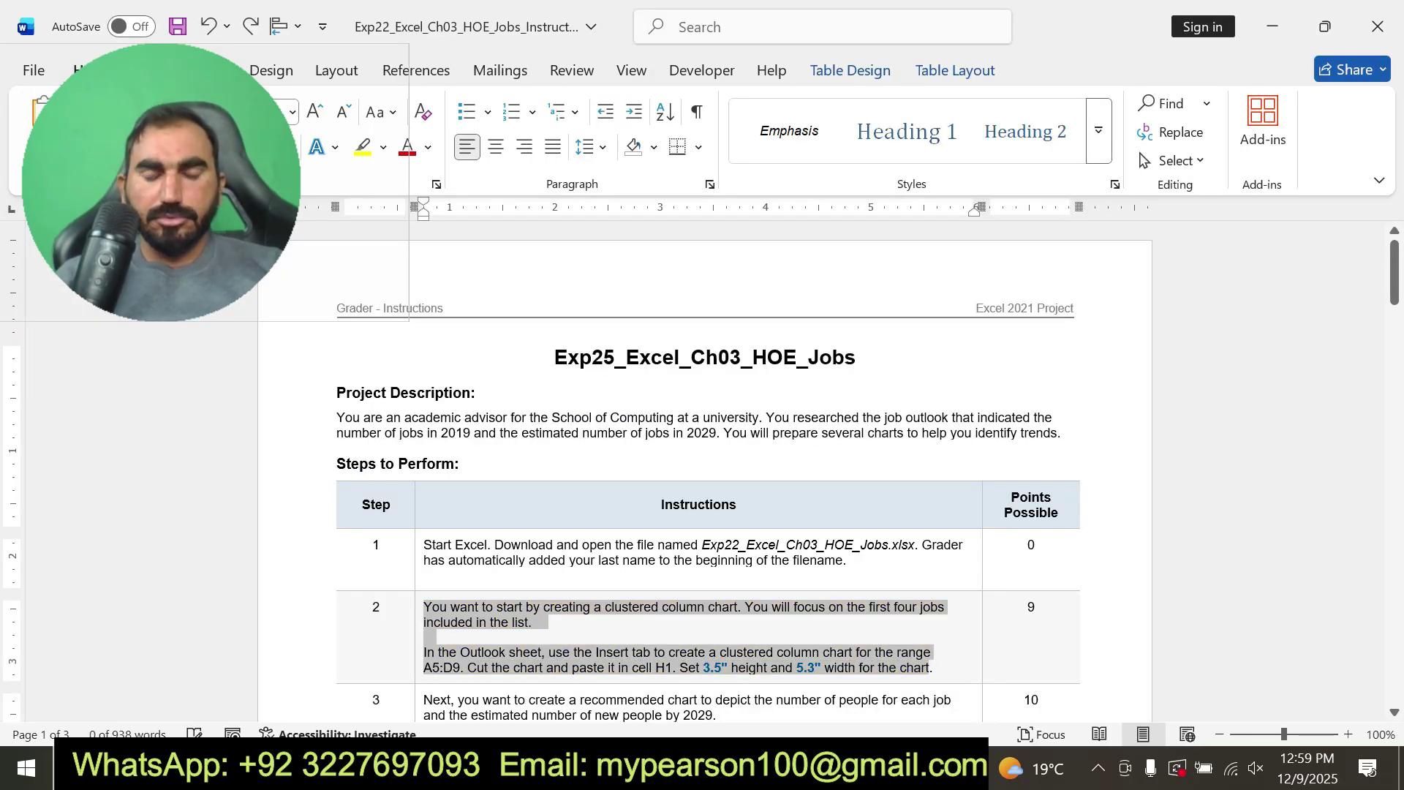
pyautogui.scroll(-3, 702, 475)
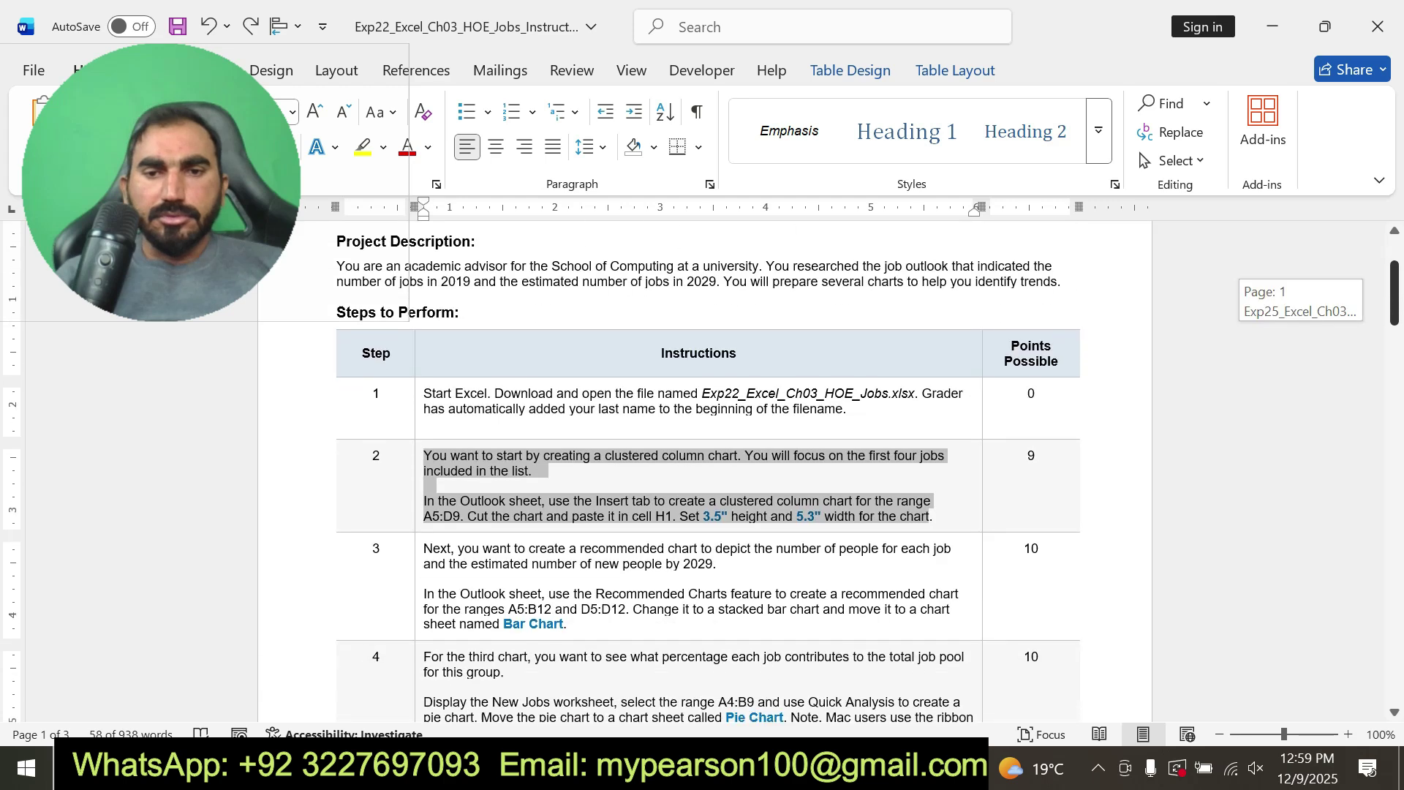
pyautogui.moveTo(424, 527); pyautogui.dragTo(567, 602)
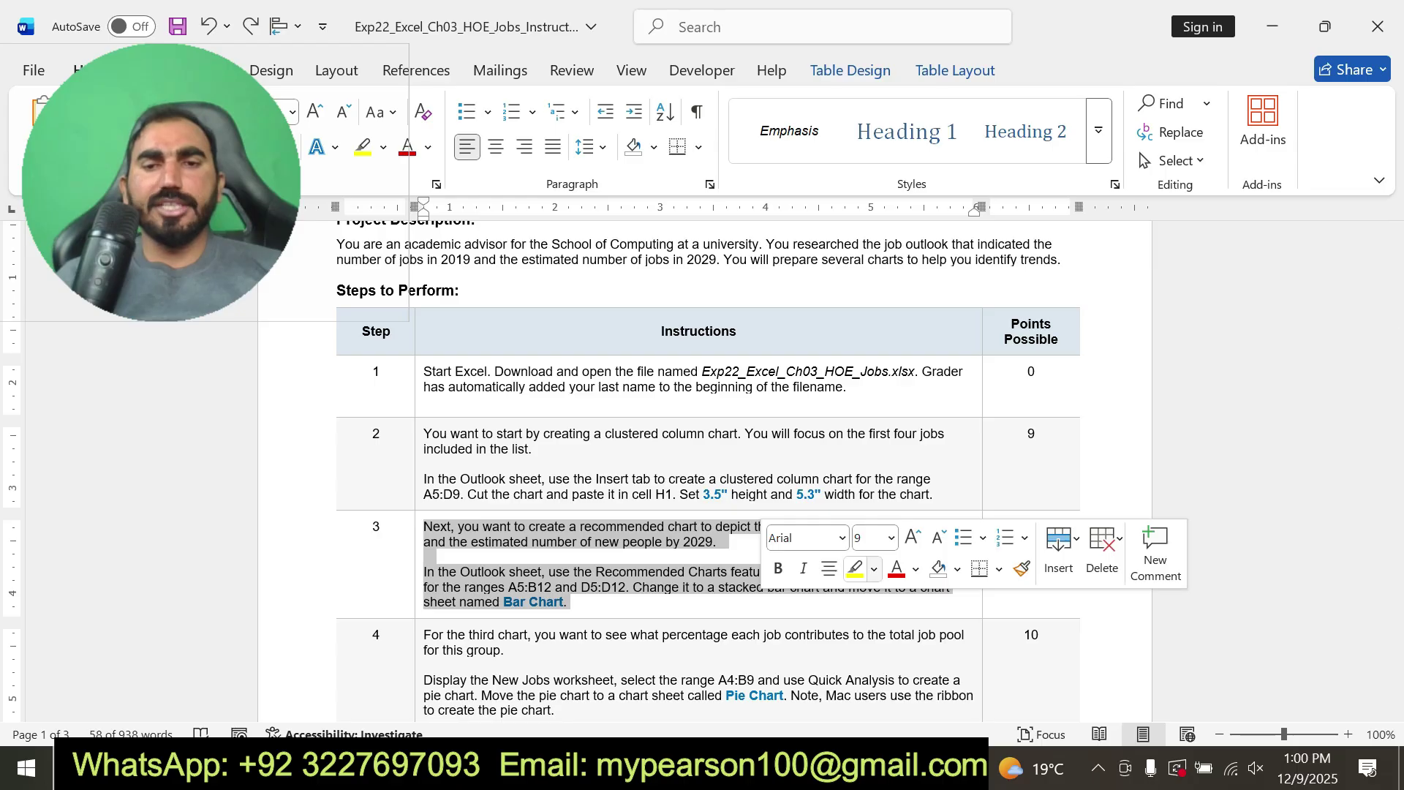
pyautogui.click(854, 568)
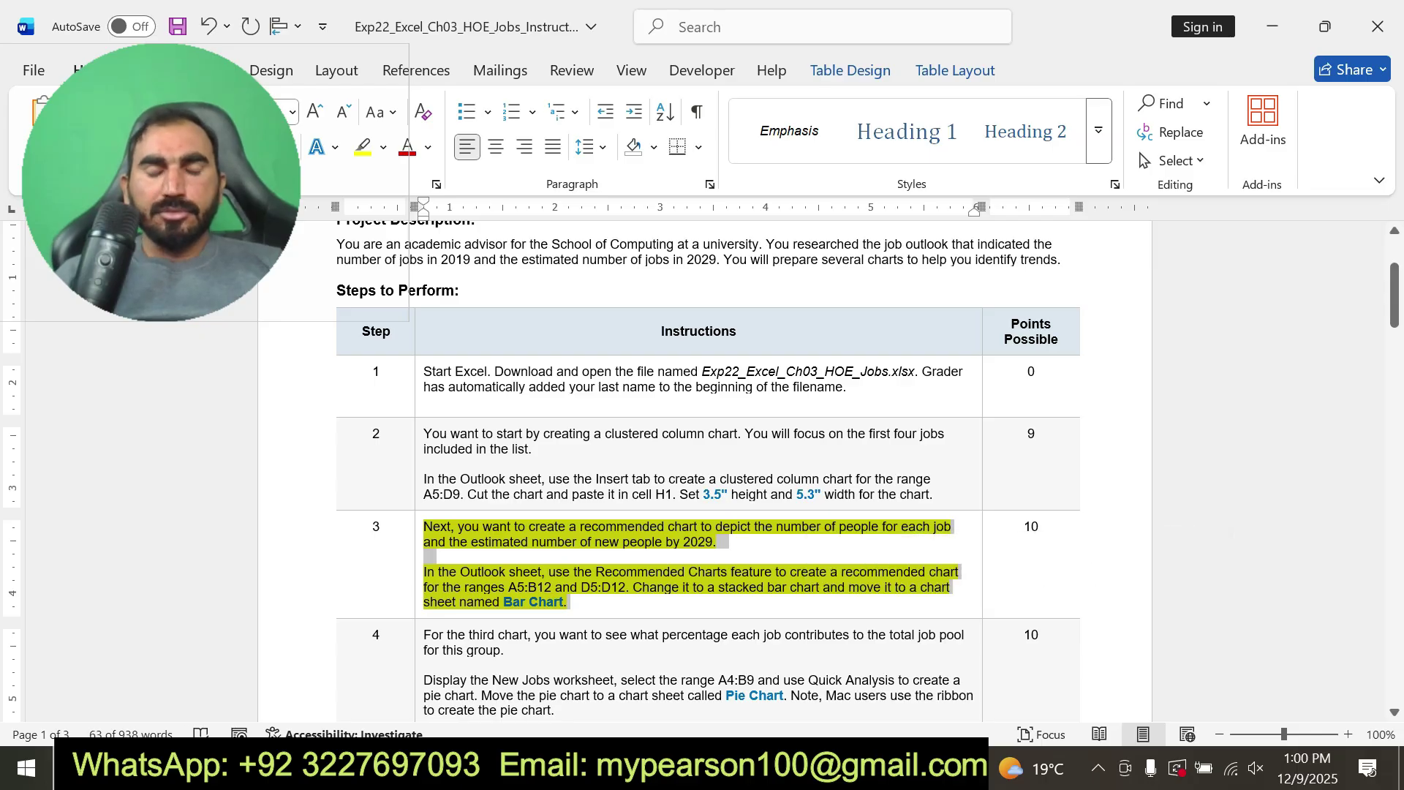
pyautogui.click(509, 587)
pyautogui.doubleClick(526, 588)
pyautogui.hotkey('ctrl', 'c')
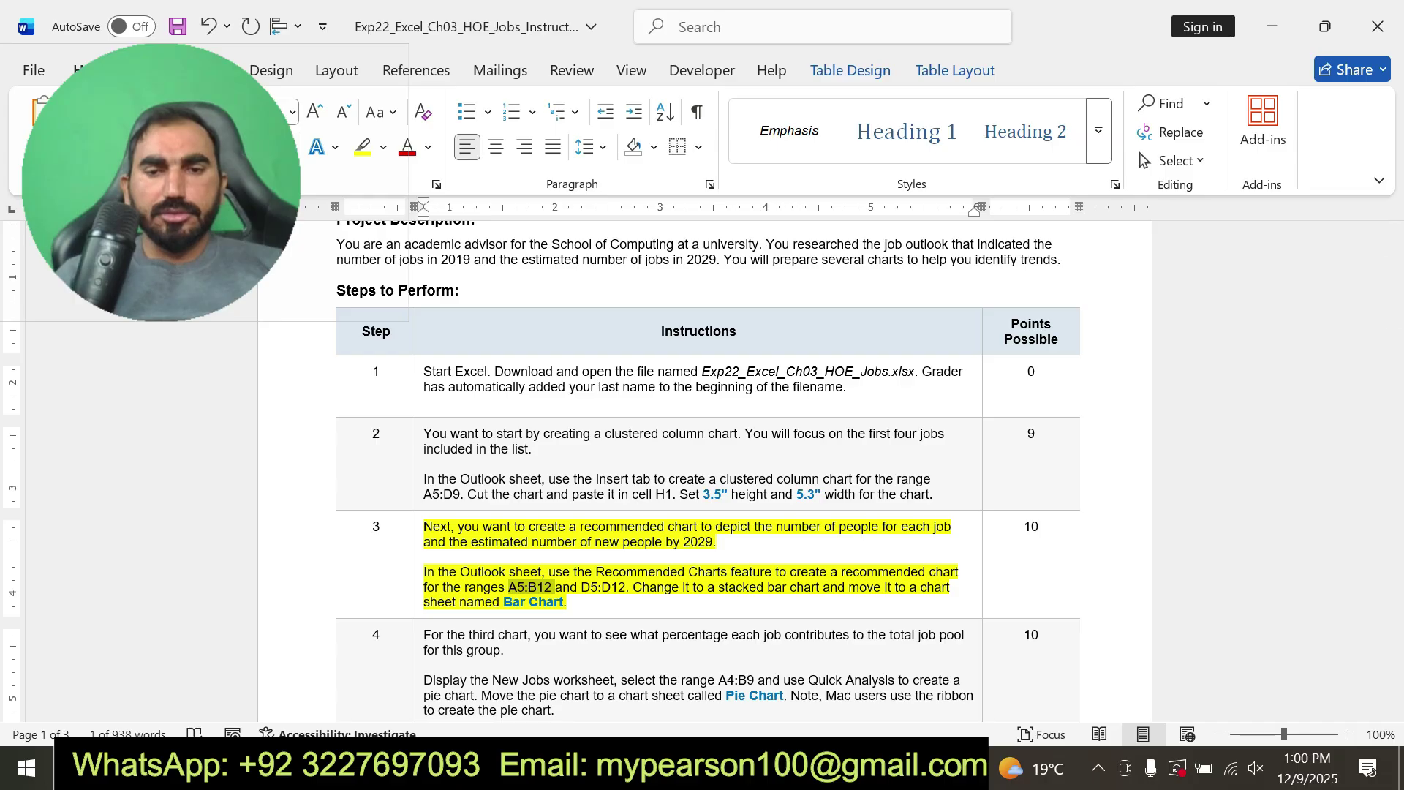
pyautogui.hotkey('alt', 'Tab')
# Step: Check the step 3 ranges in the Word instructions, then select the range A5:F12 on the Outlook sheet
pyautogui.moveTo(160, 183); pyautogui.dragTo(1155, 155)
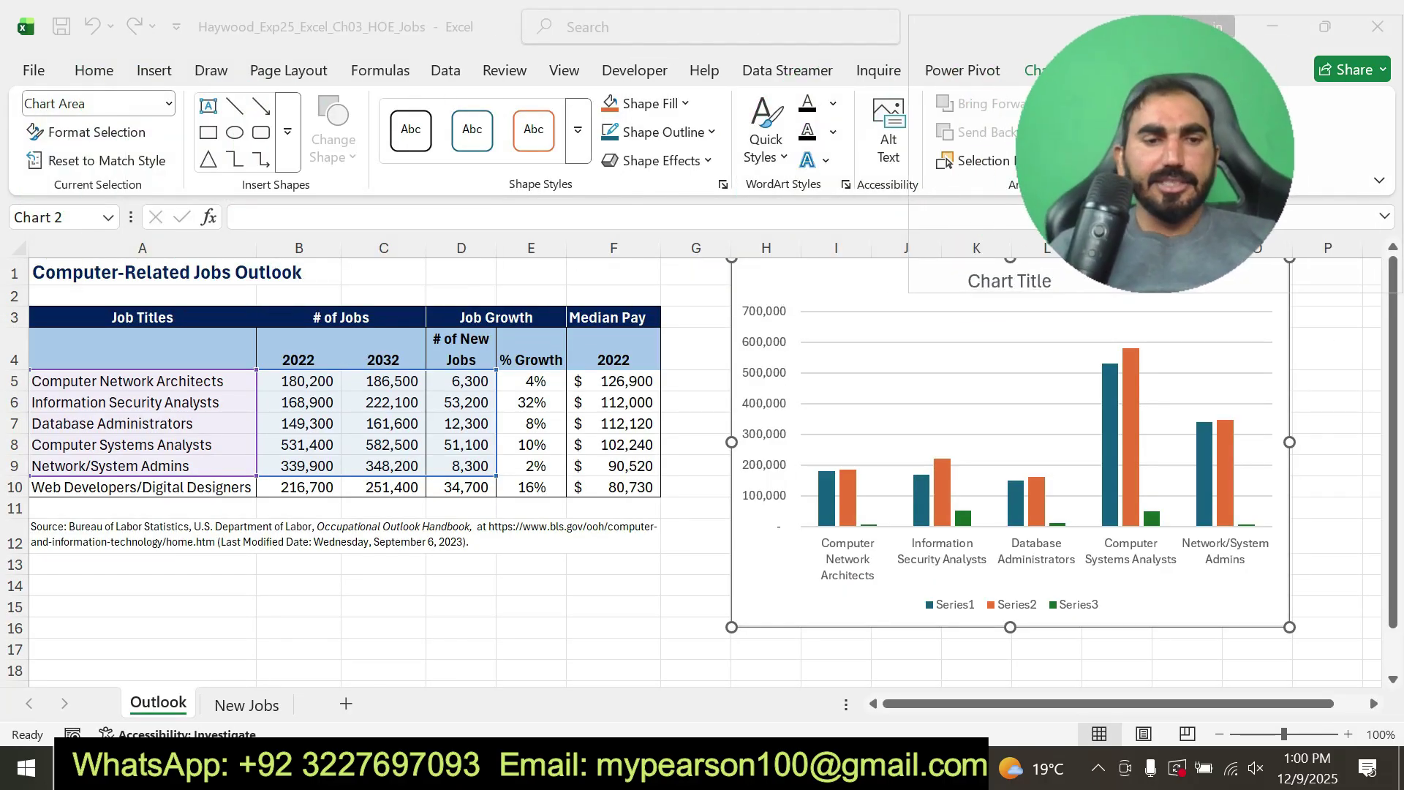
pyautogui.moveTo(945, 766)
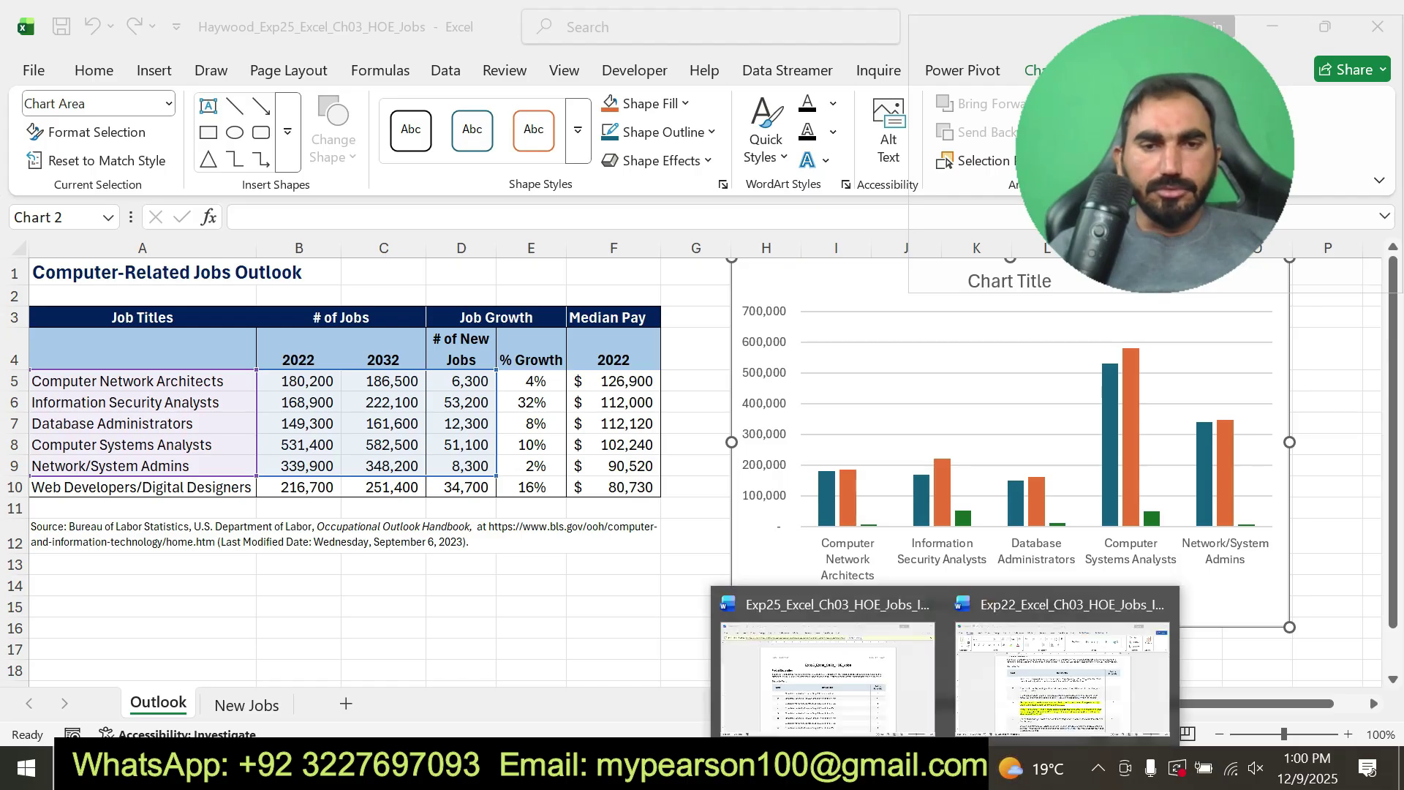
pyautogui.click(1064, 661)
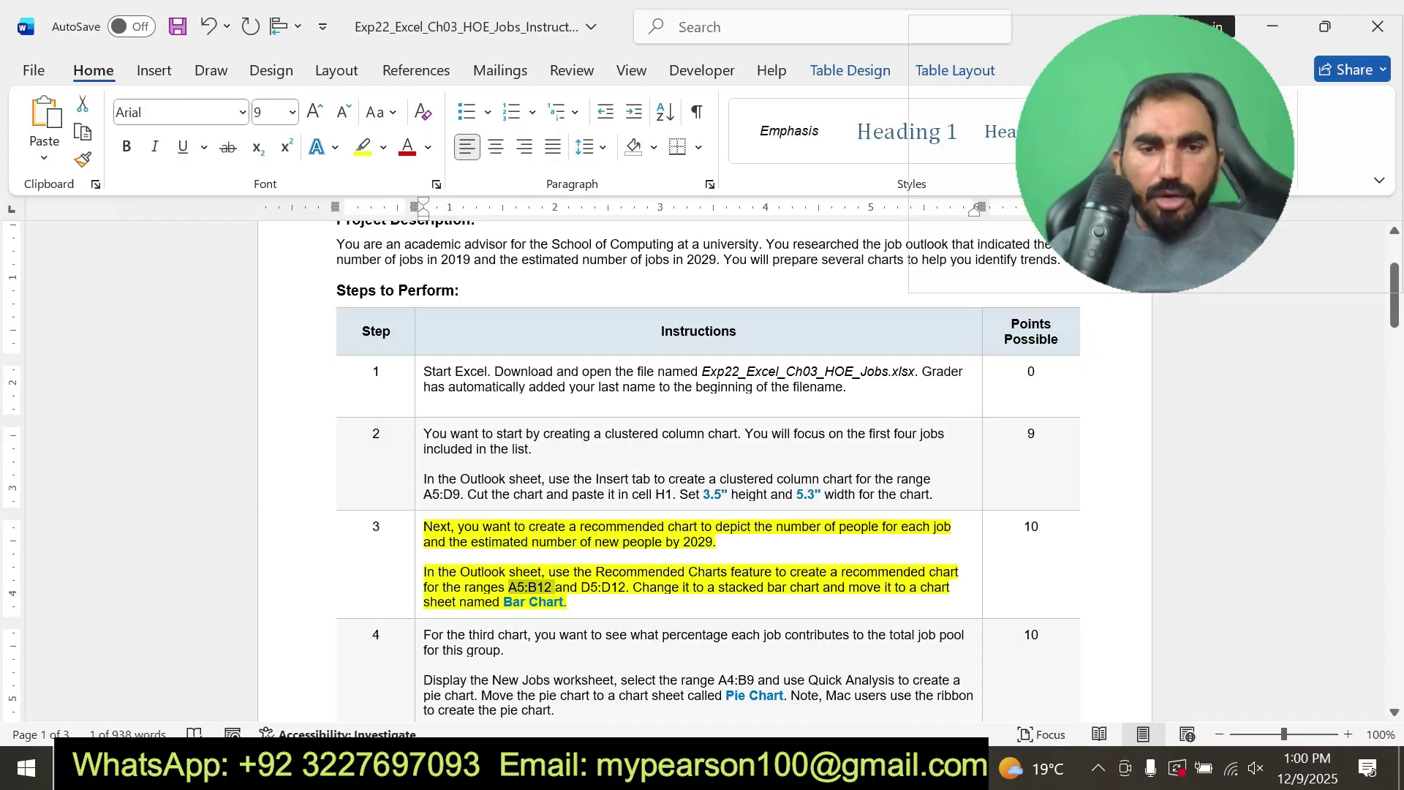
pyautogui.click(901, 766)
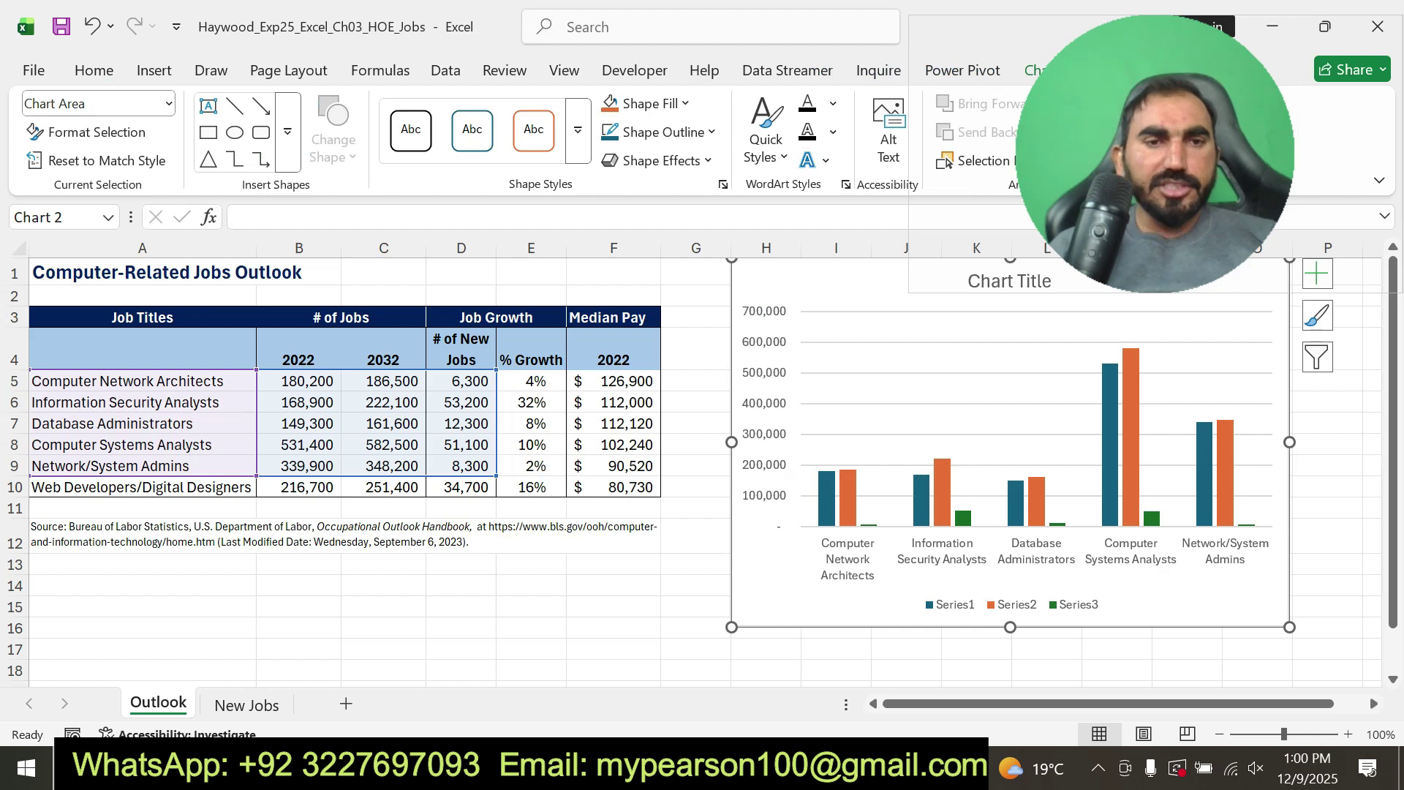
pyautogui.click(62, 217)
pyautogui.press('BackSpace')
pyautogui.write('A5:F12')
pyautogui.press('Return')
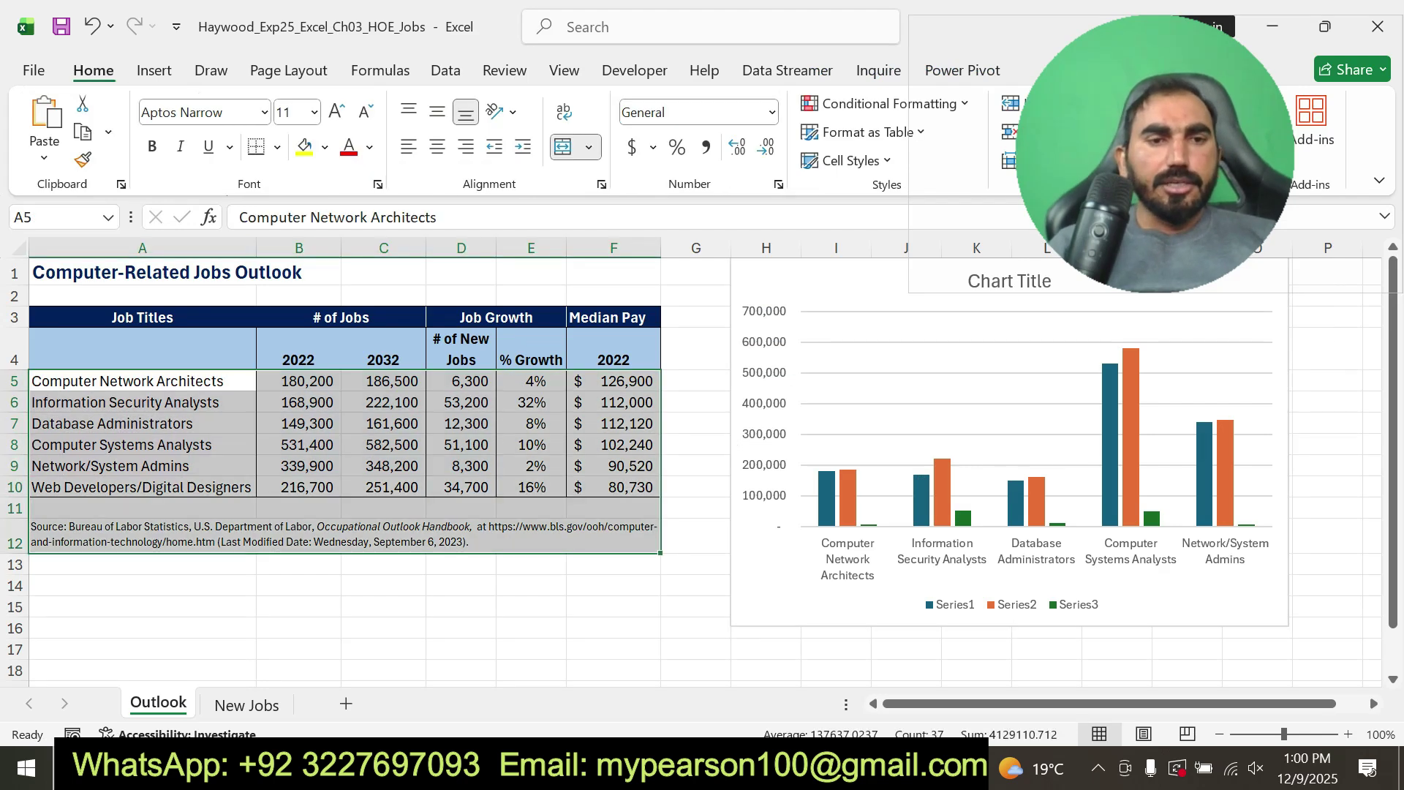
pyautogui.click(945, 766)
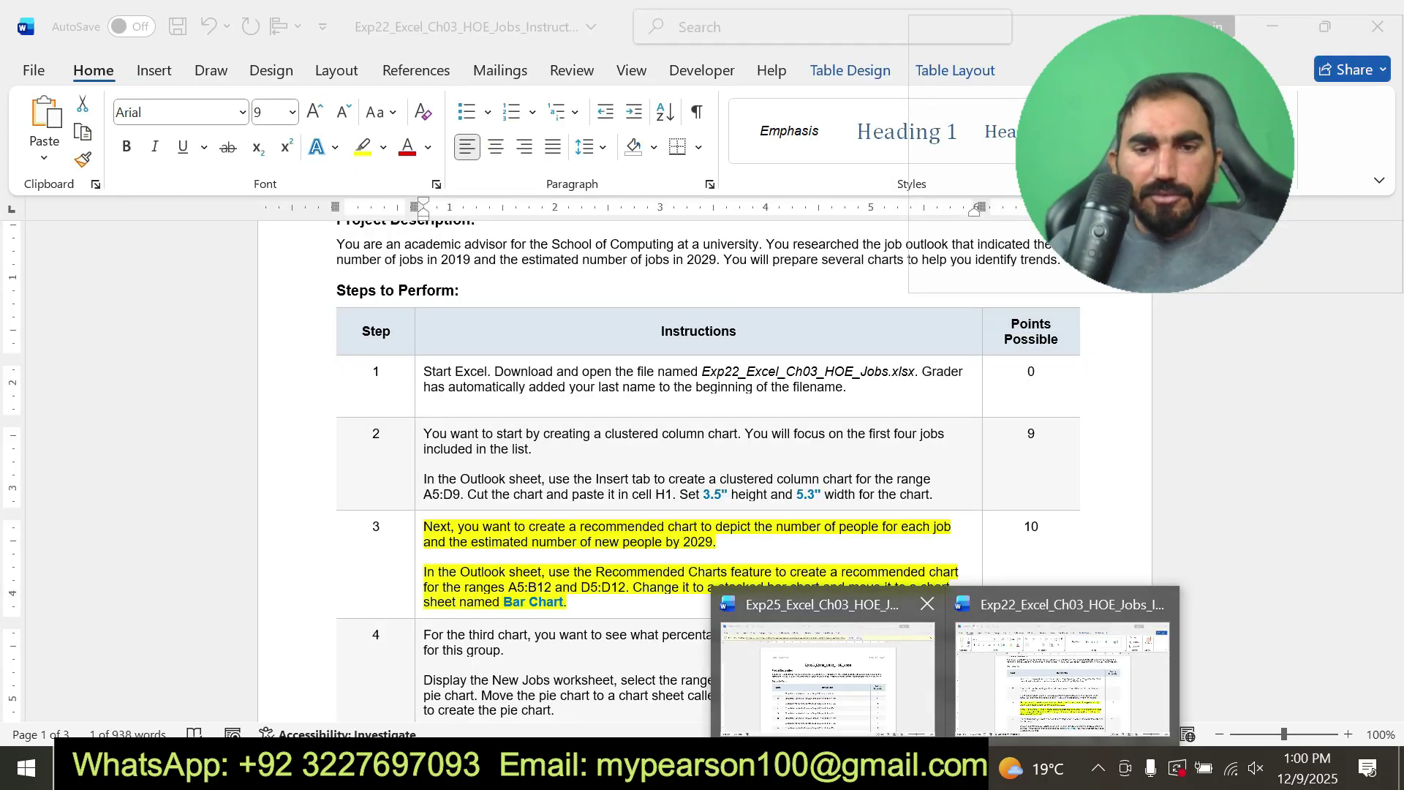
pyautogui.click(1061, 677)
pyautogui.hotkey('alt', 'Tab')
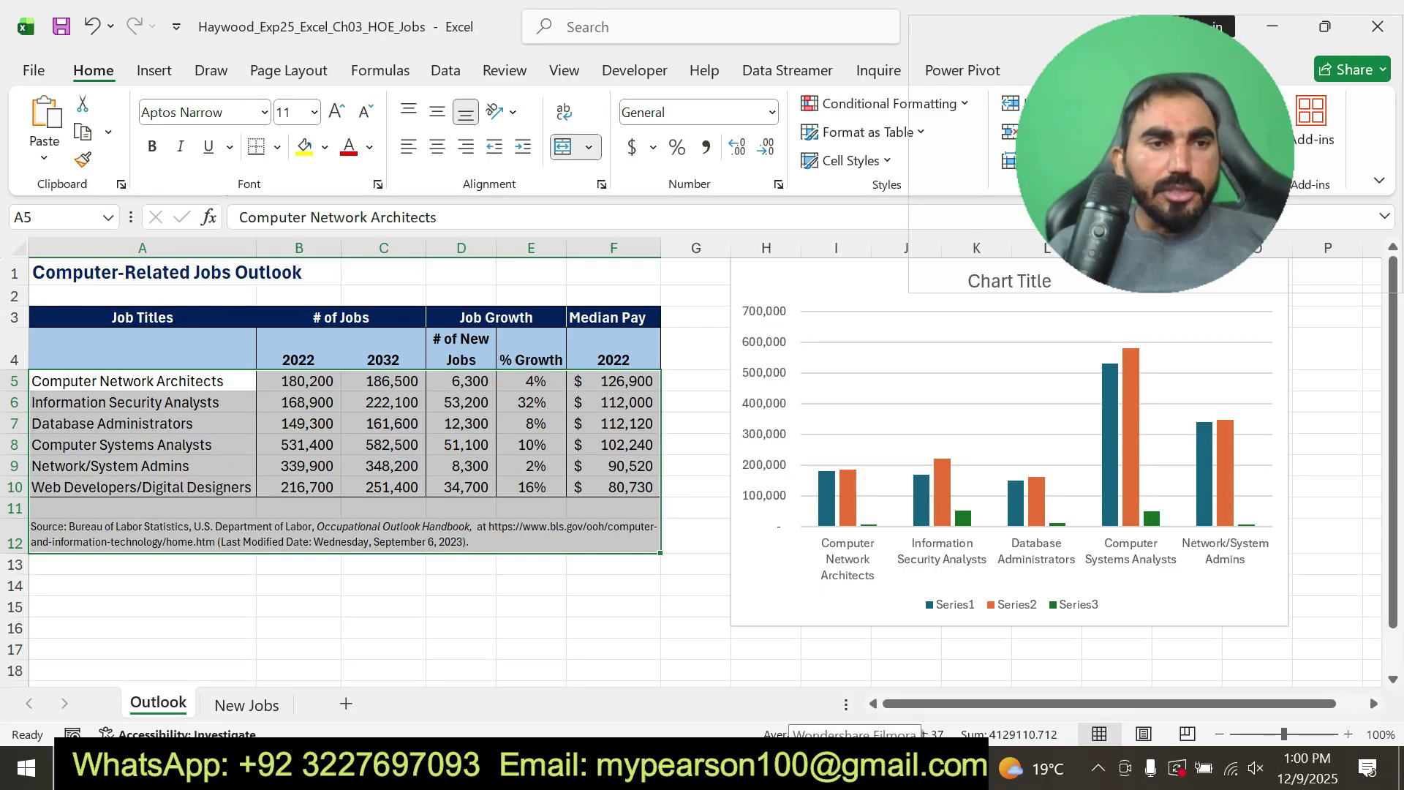
pyautogui.click(57, 218)
pyautogui.press('BackSpace')
pyautogui.hotkey('ctrl', 'v')
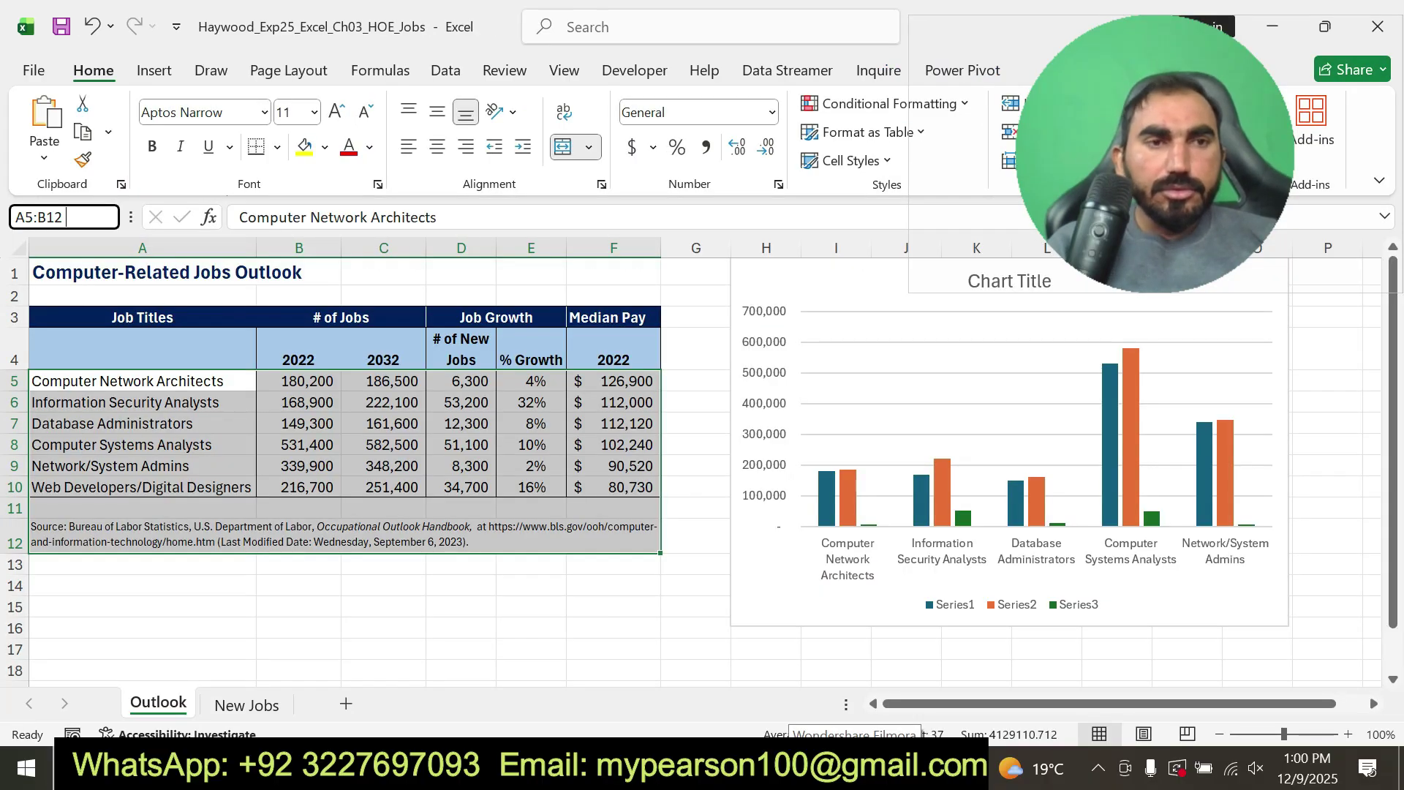
pyautogui.press('Escape')
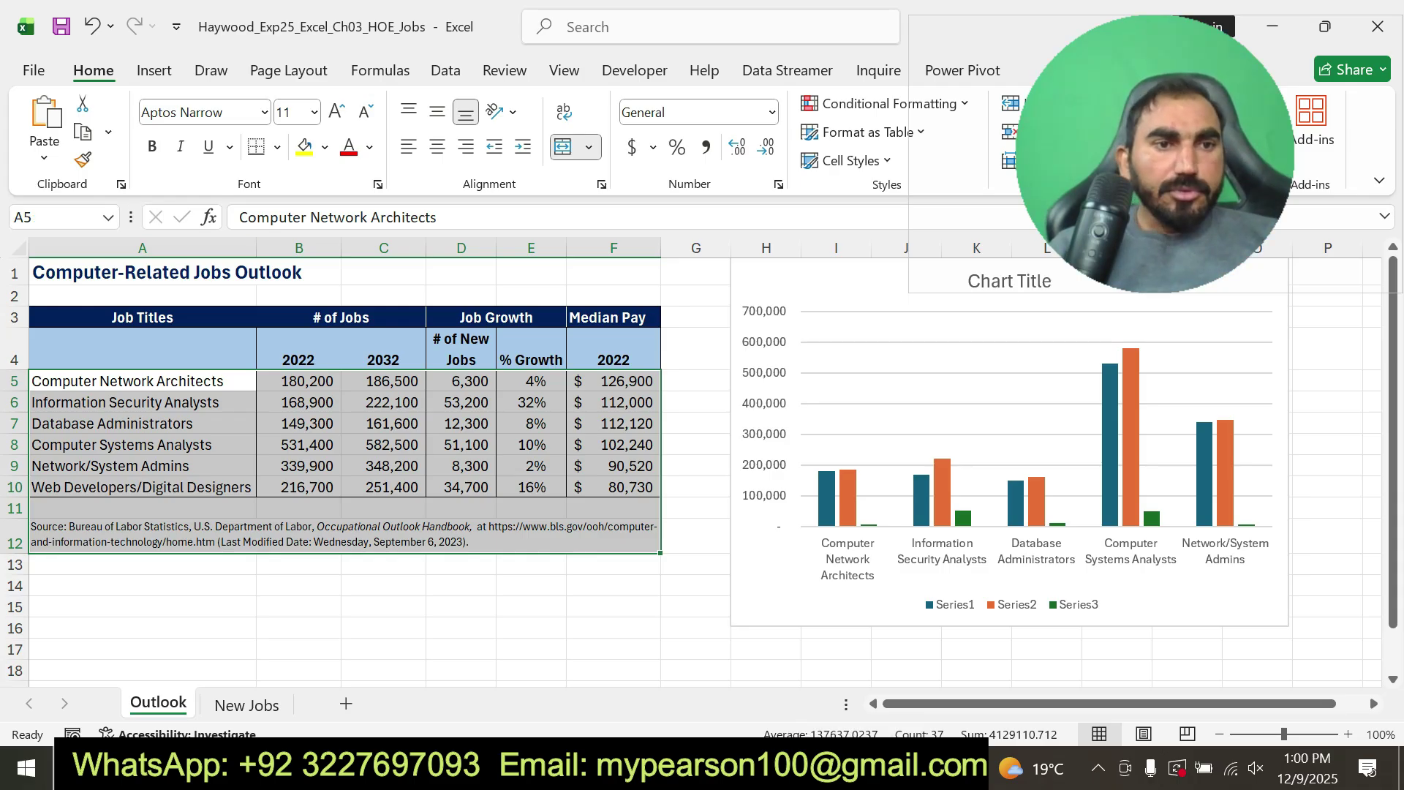
# Step: Select the ranges A5:B10 and D5:D10 together on the Outlook sheet, checking the second range in the Word instructions
pyautogui.moveTo(142, 381); pyautogui.dragTo(306, 487)
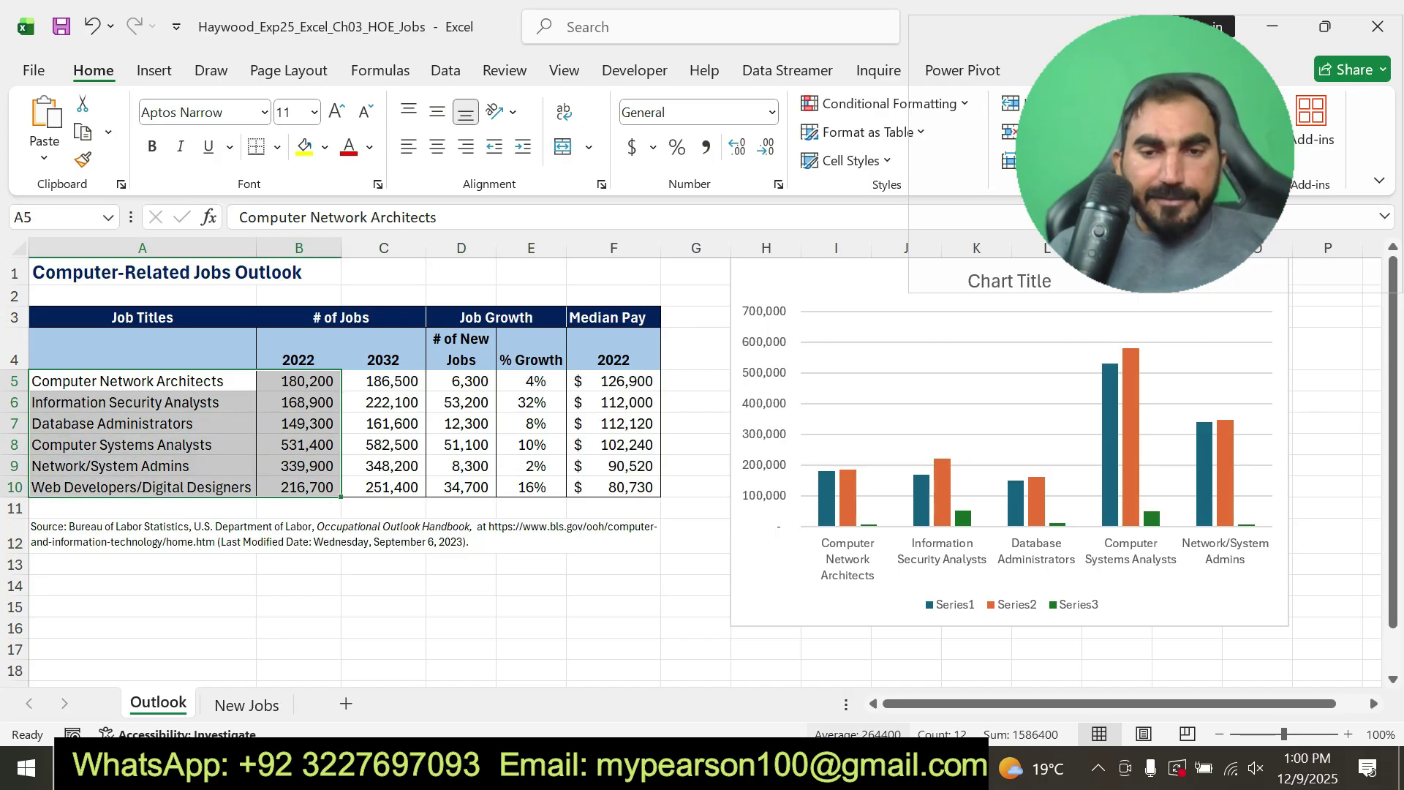
pyautogui.click(945, 768)
pyautogui.click(1063, 665)
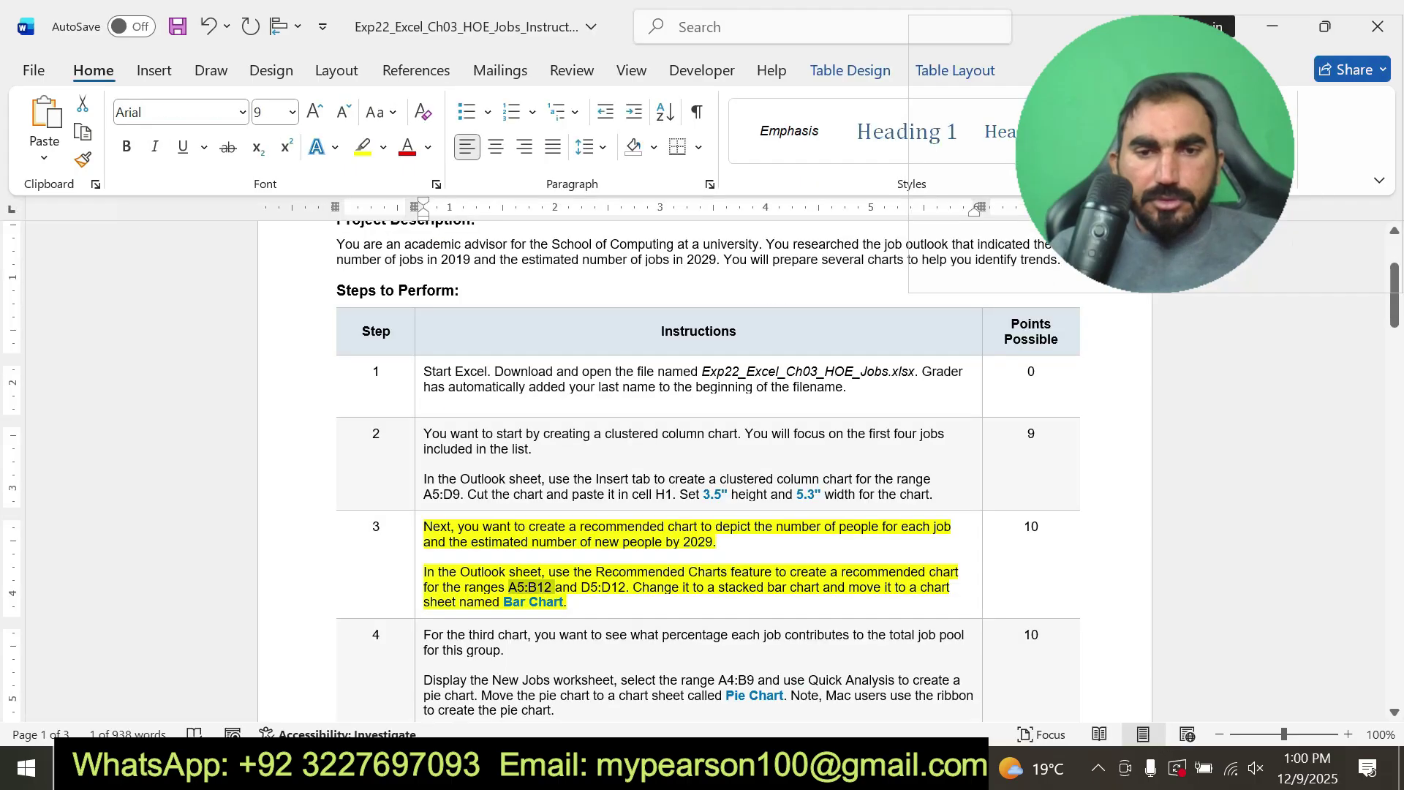
pyautogui.click(902, 767)
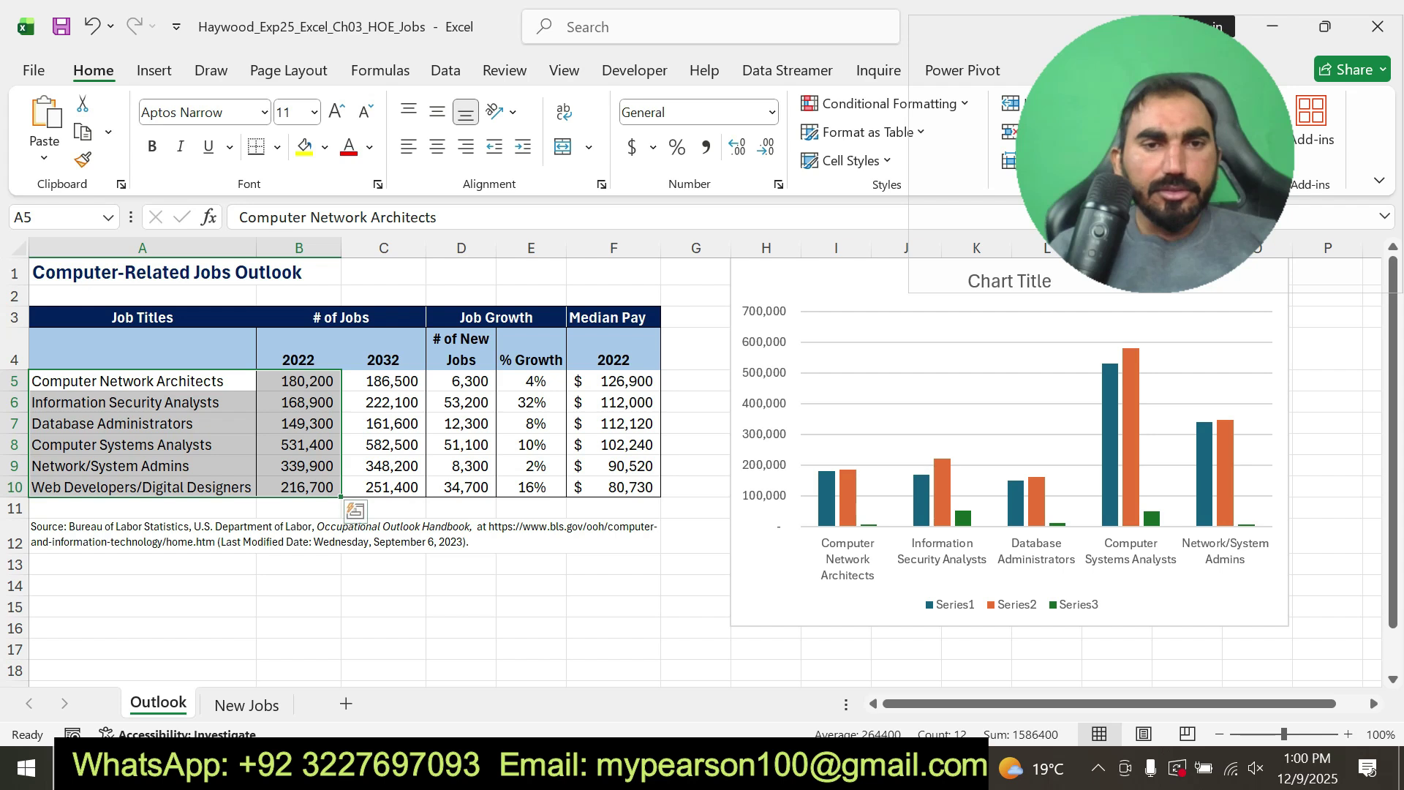
pyautogui.keyDown('ctrl'); pyautogui.moveTo(461, 381); pyautogui.dragTo(460, 487); pyautogui.keyUp('ctrl')
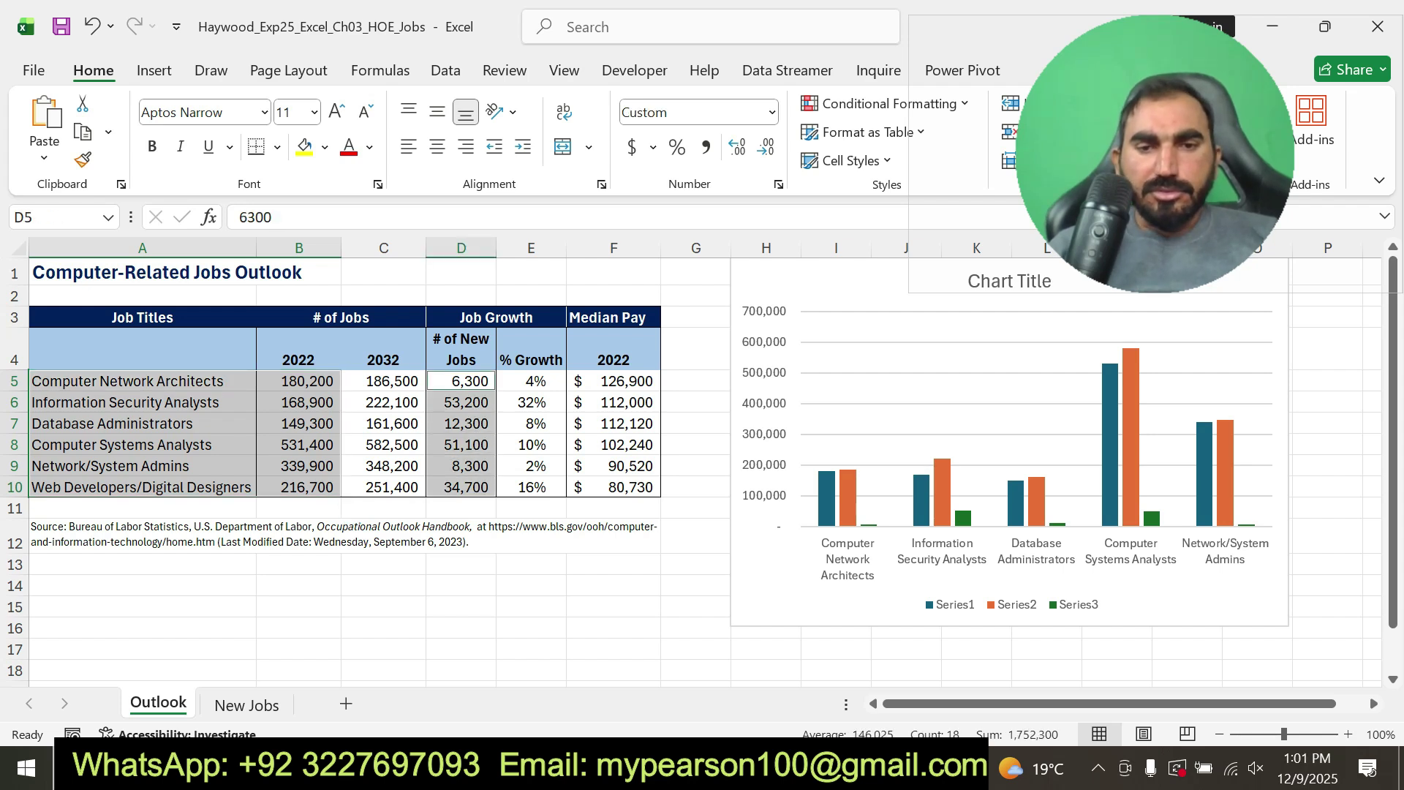
# Step: Check the chart instruction in Word, then insert the recommended clustered bar chart for the selected ranges
pyautogui.click(943, 768)
pyautogui.click(1060, 665)
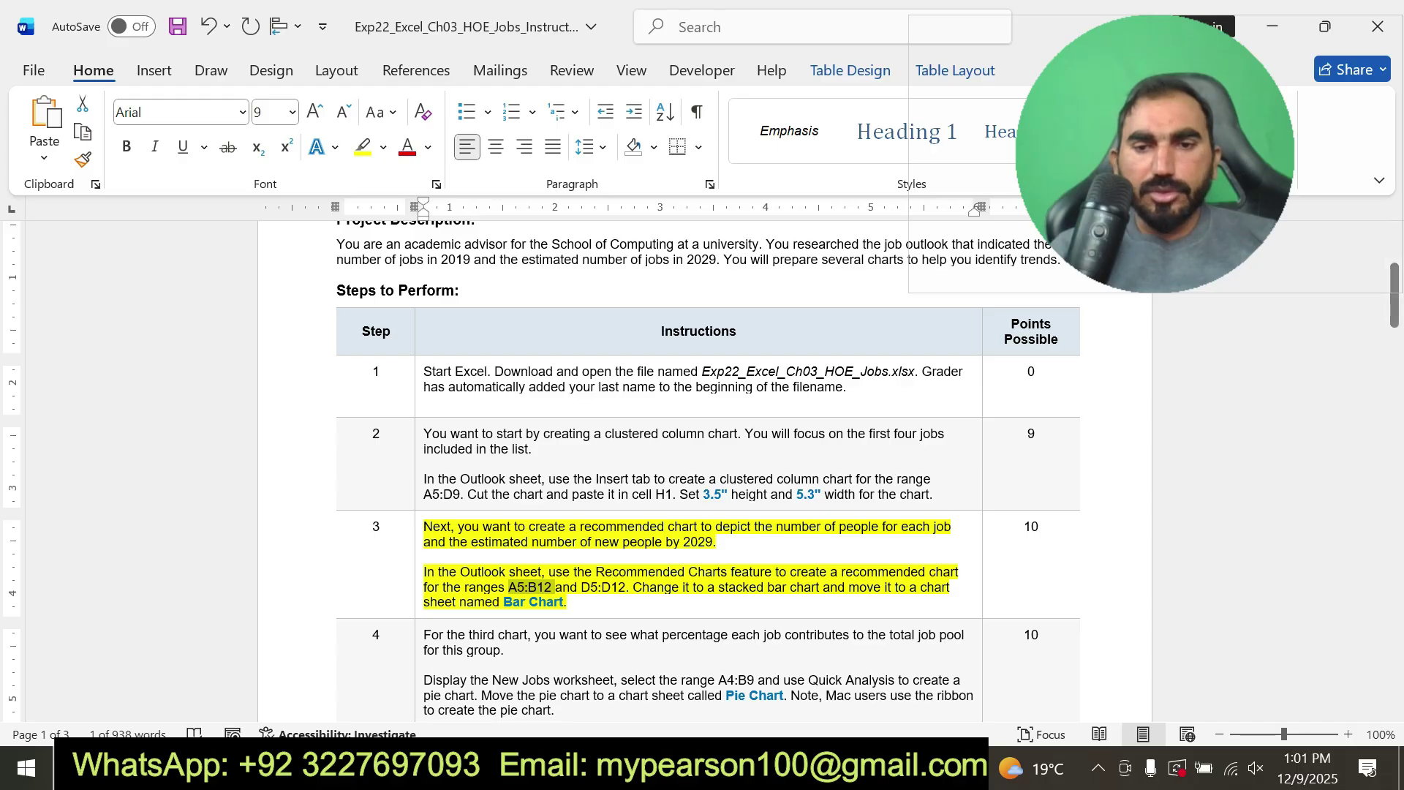
pyautogui.click(902, 767)
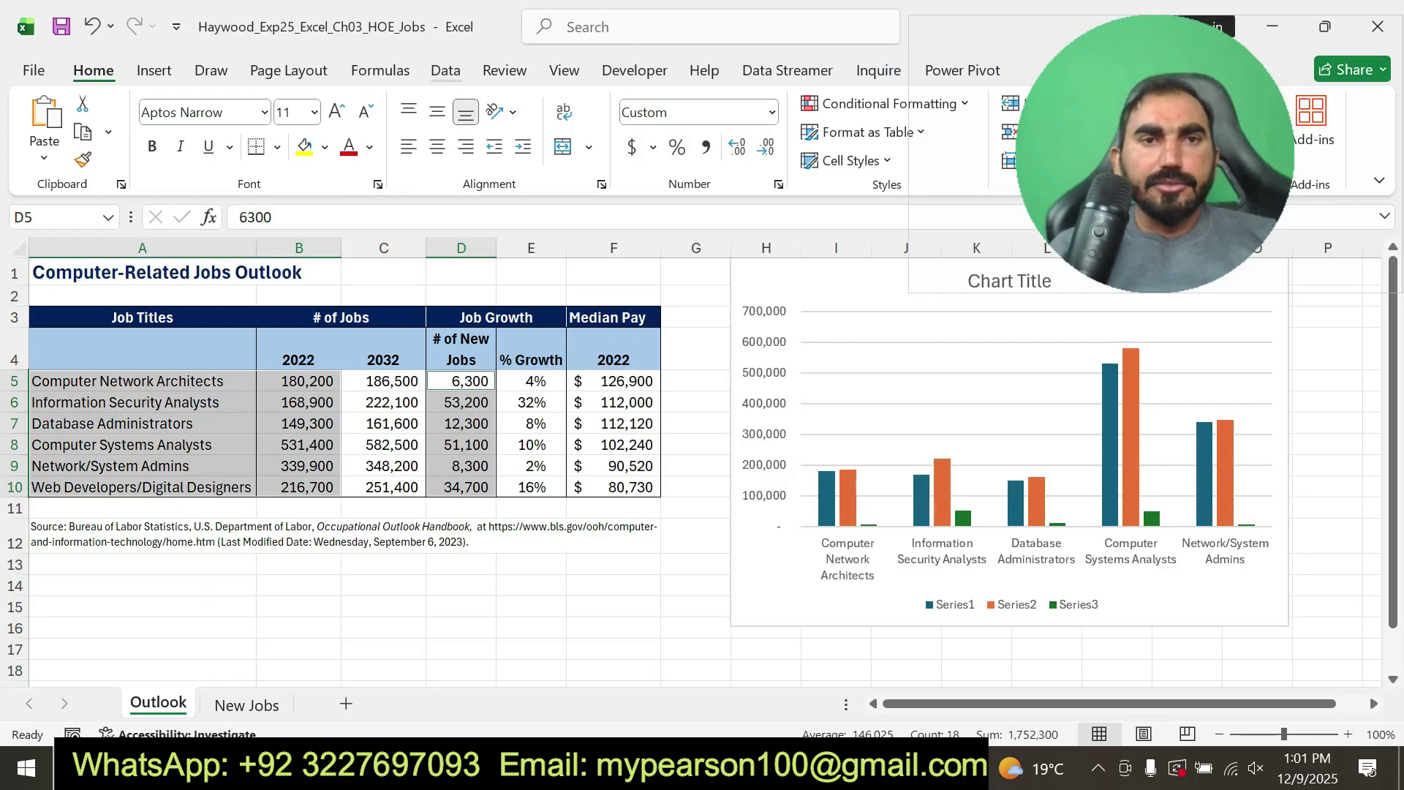
pyautogui.click(153, 70)
pyautogui.click(379, 130)
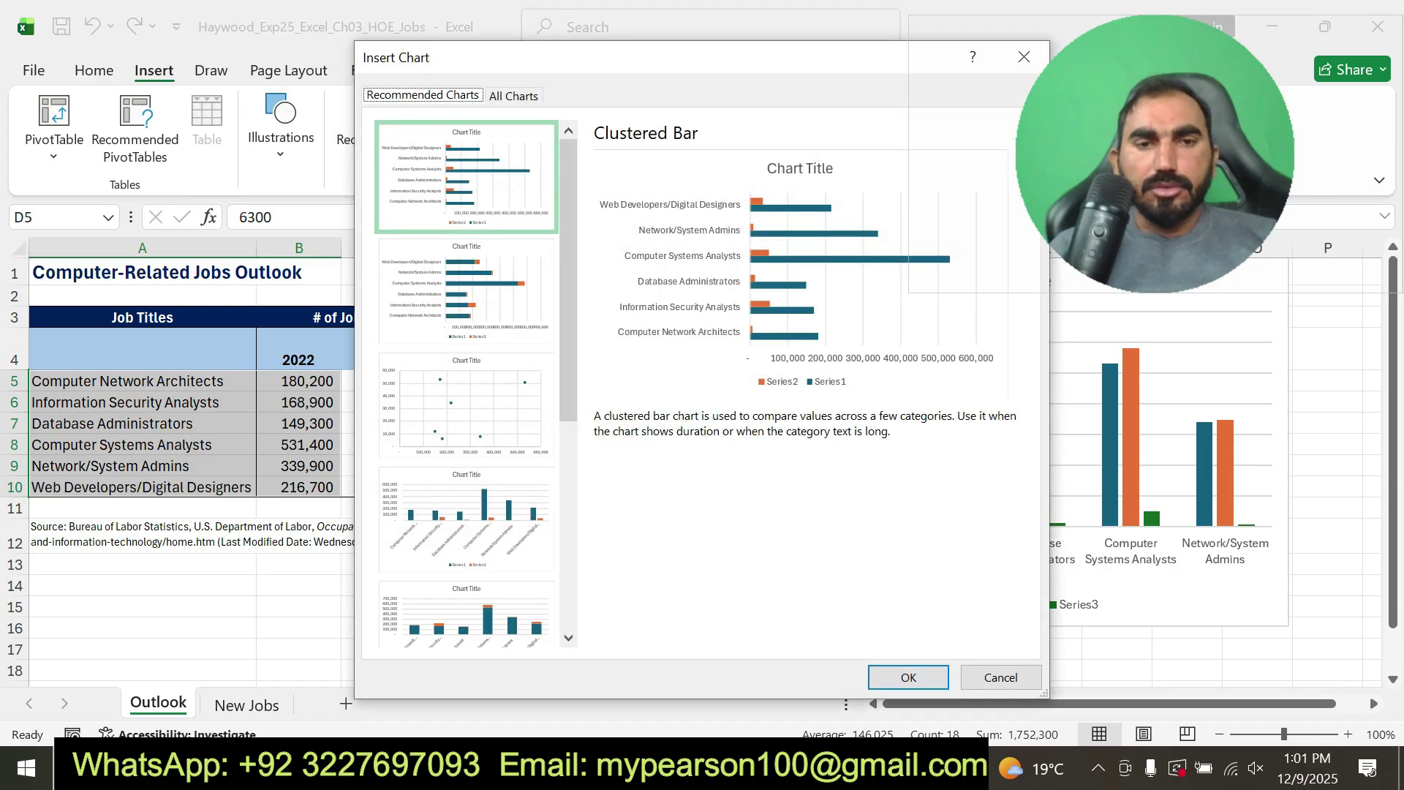
pyautogui.click(908, 677)
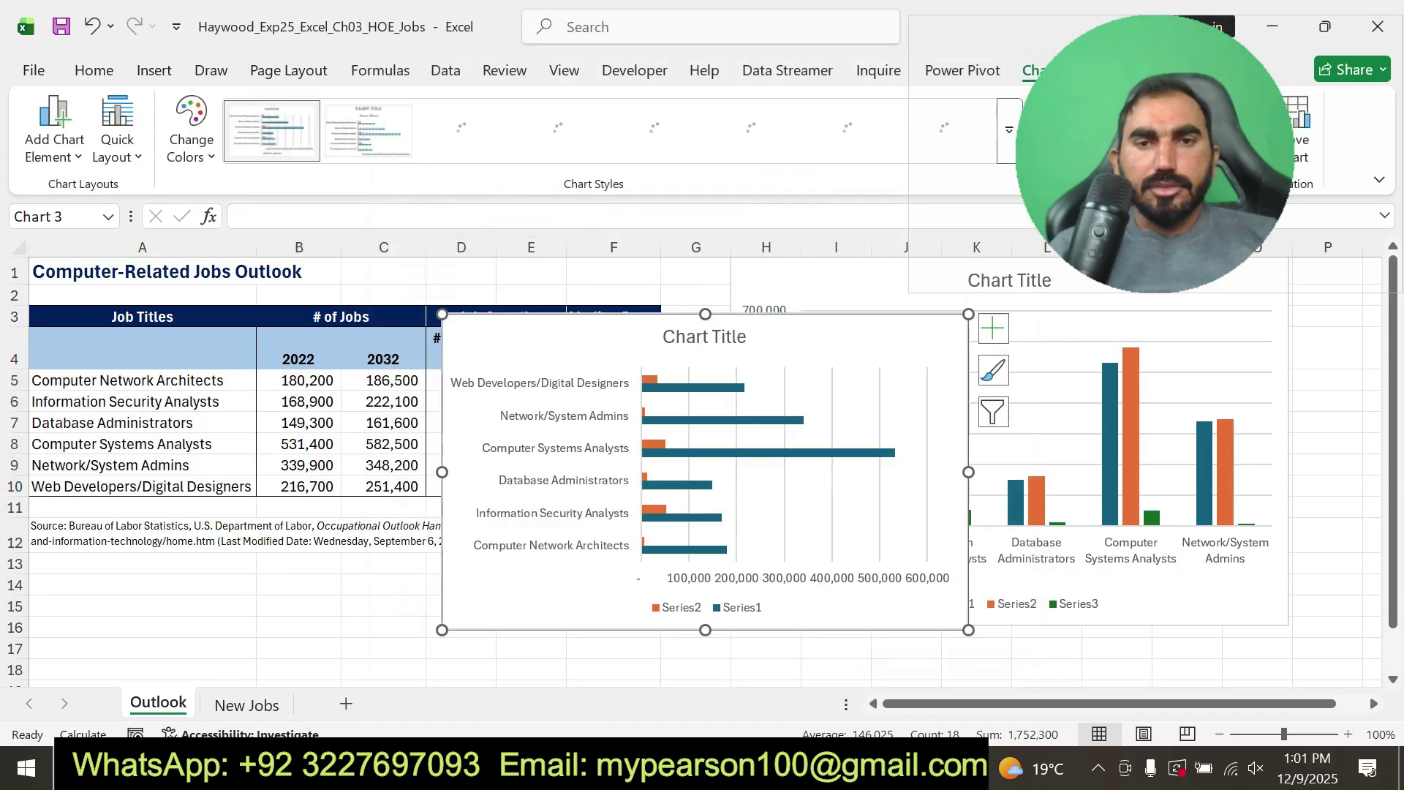
# Step: Try pasting the sheet name Bar Chart from Word into the clustered bar chart, then undo both the paste and the chart insertion
pyautogui.moveTo(1154, 153); pyautogui.dragTo(1224, 411)
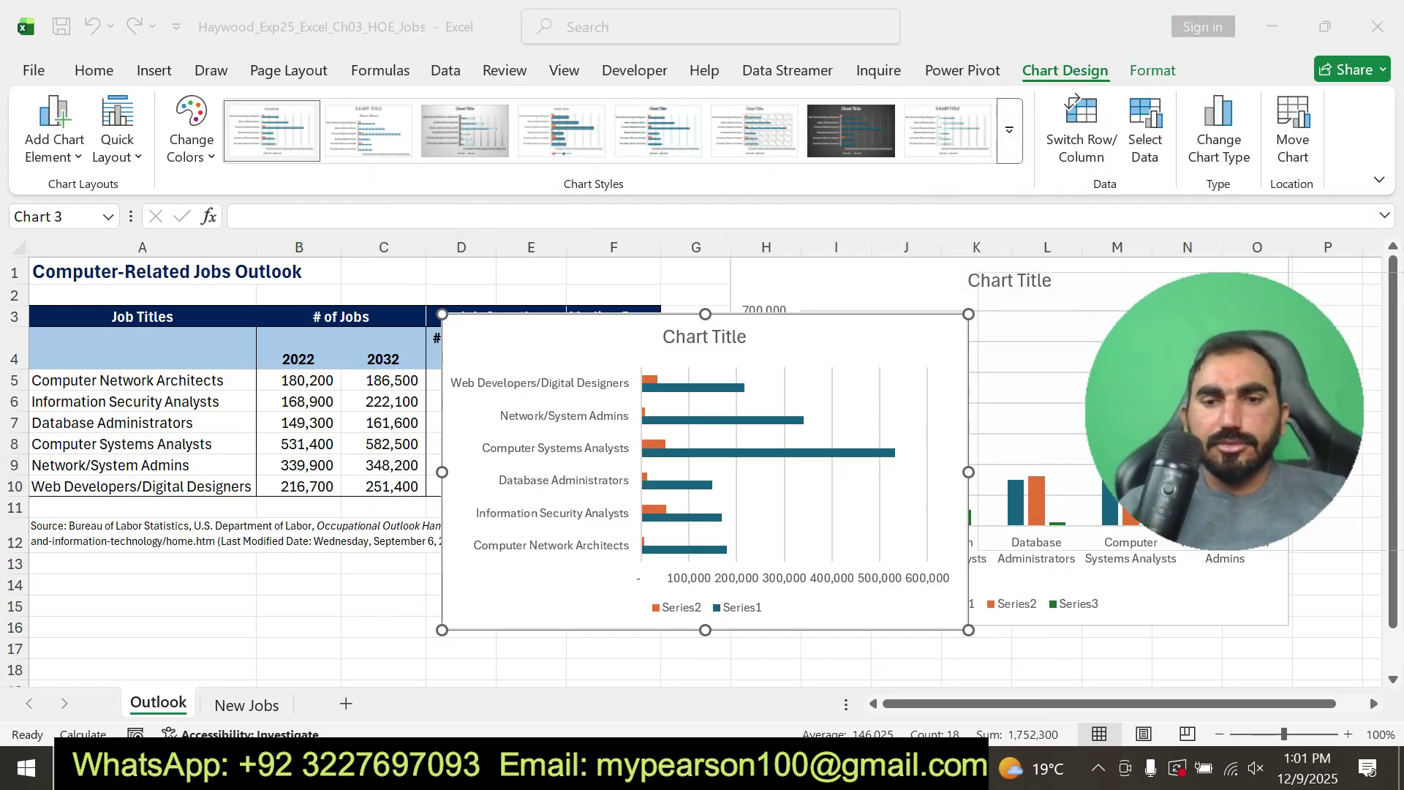
pyautogui.click(1062, 677)
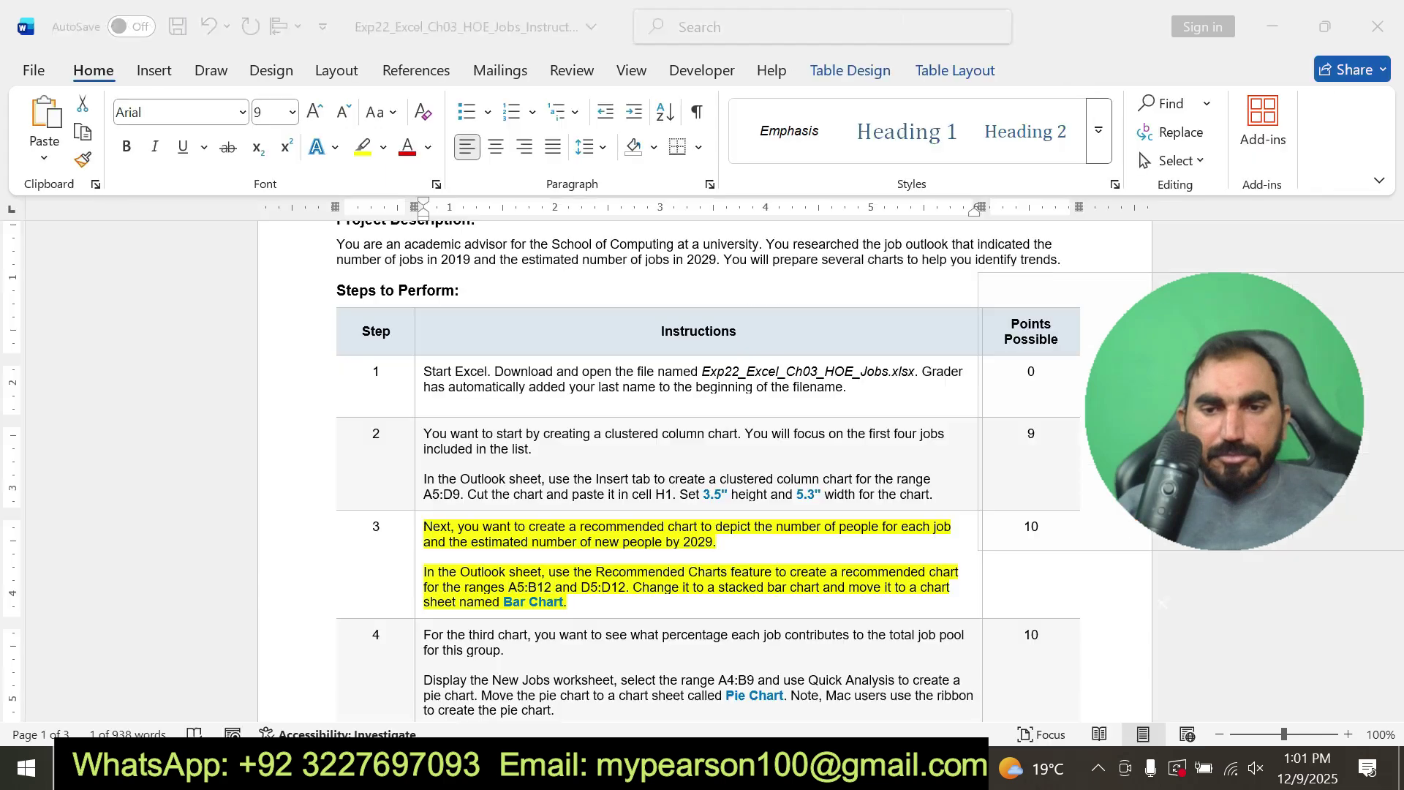
pyautogui.moveTo(503, 602); pyautogui.dragTo(564, 602)
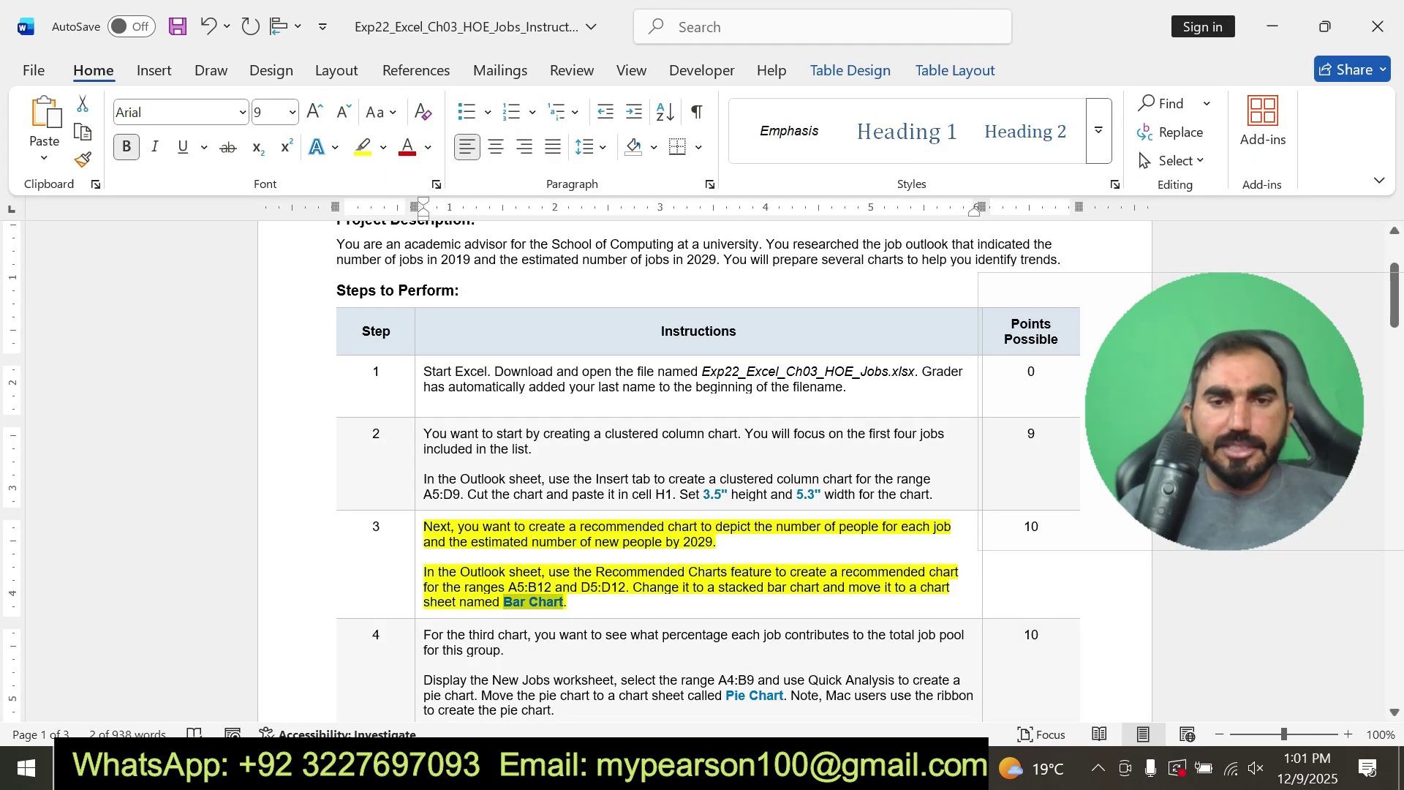
pyautogui.click(921, 658)
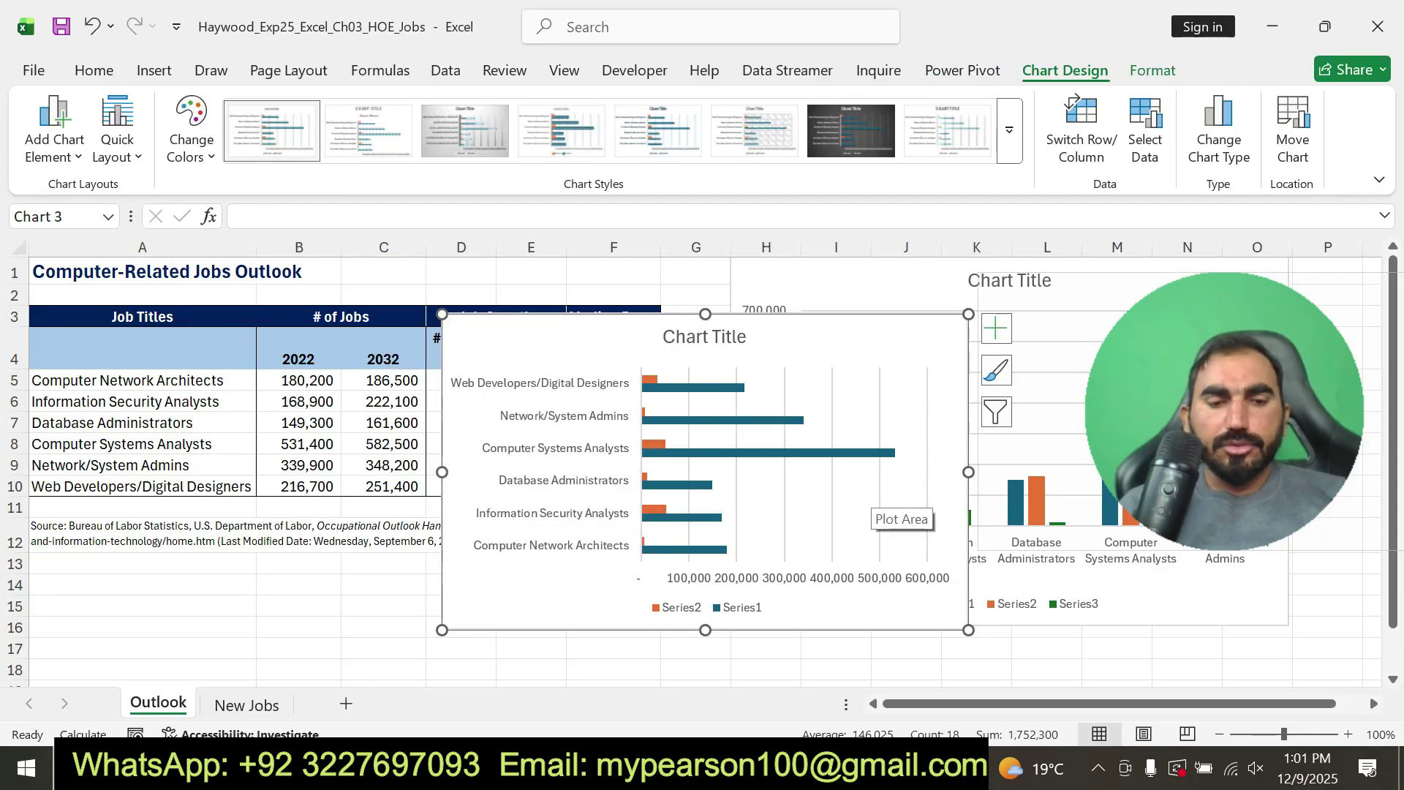
pyautogui.hotkey('ctrl', 'v')
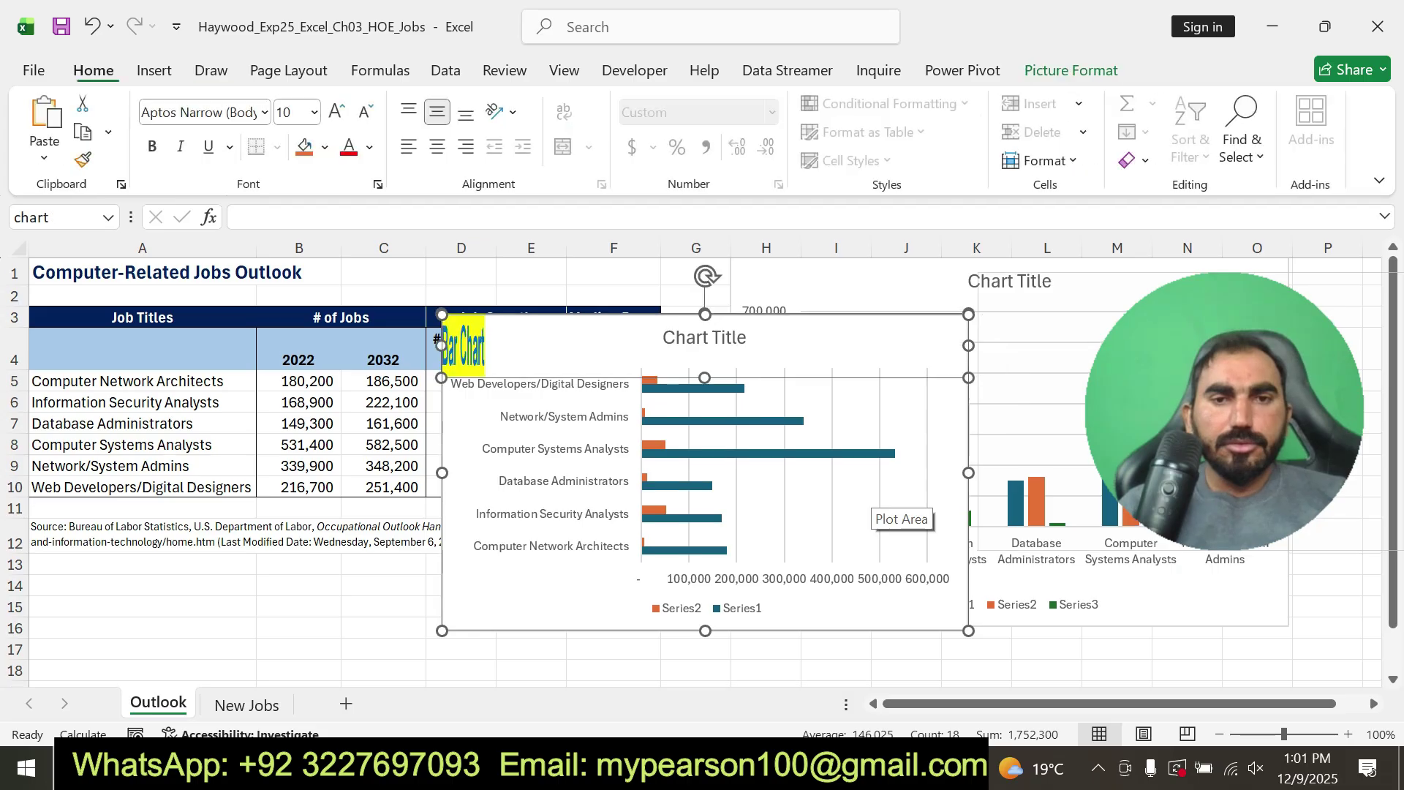
pyautogui.hotkey('ctrl', 'z')
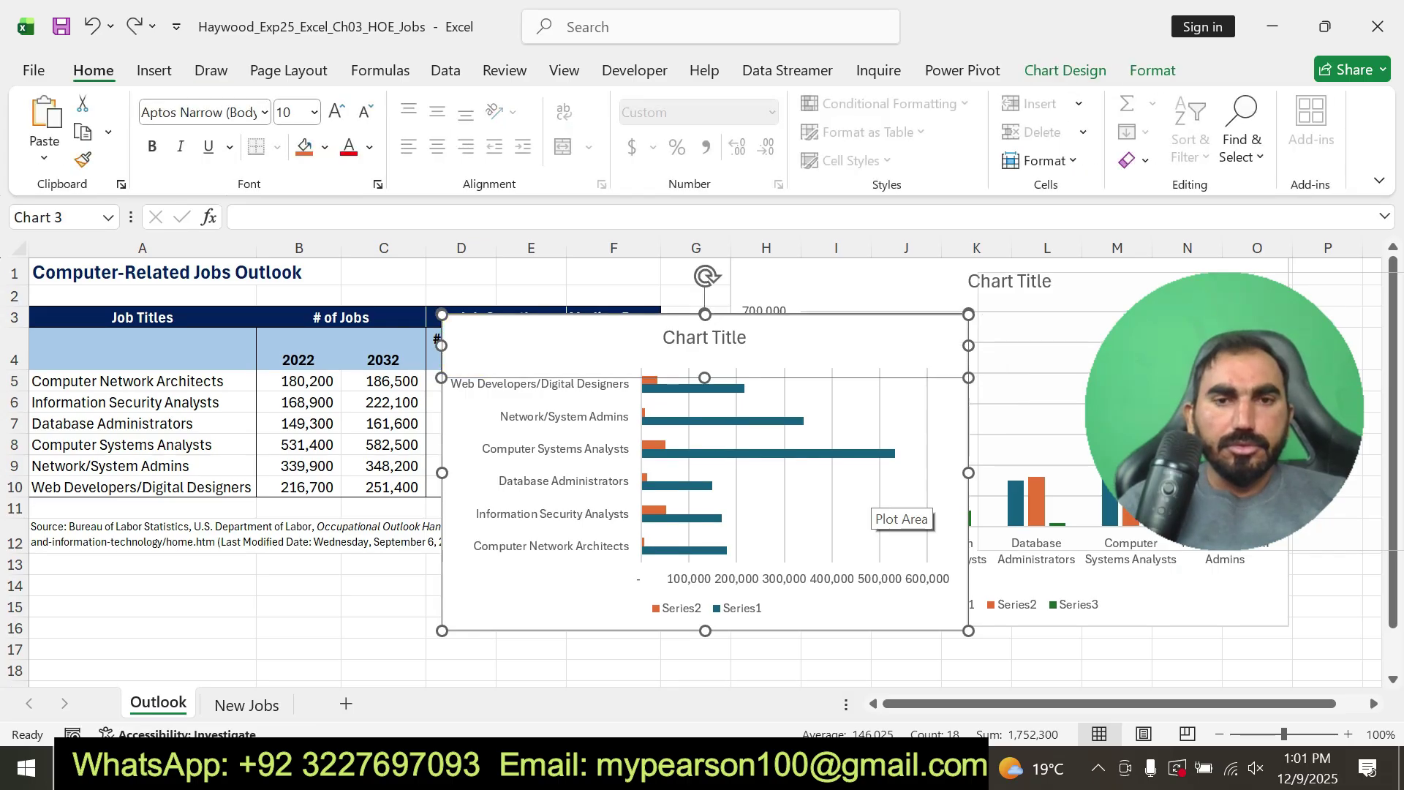
pyautogui.hotkey('ctrl', 'z')
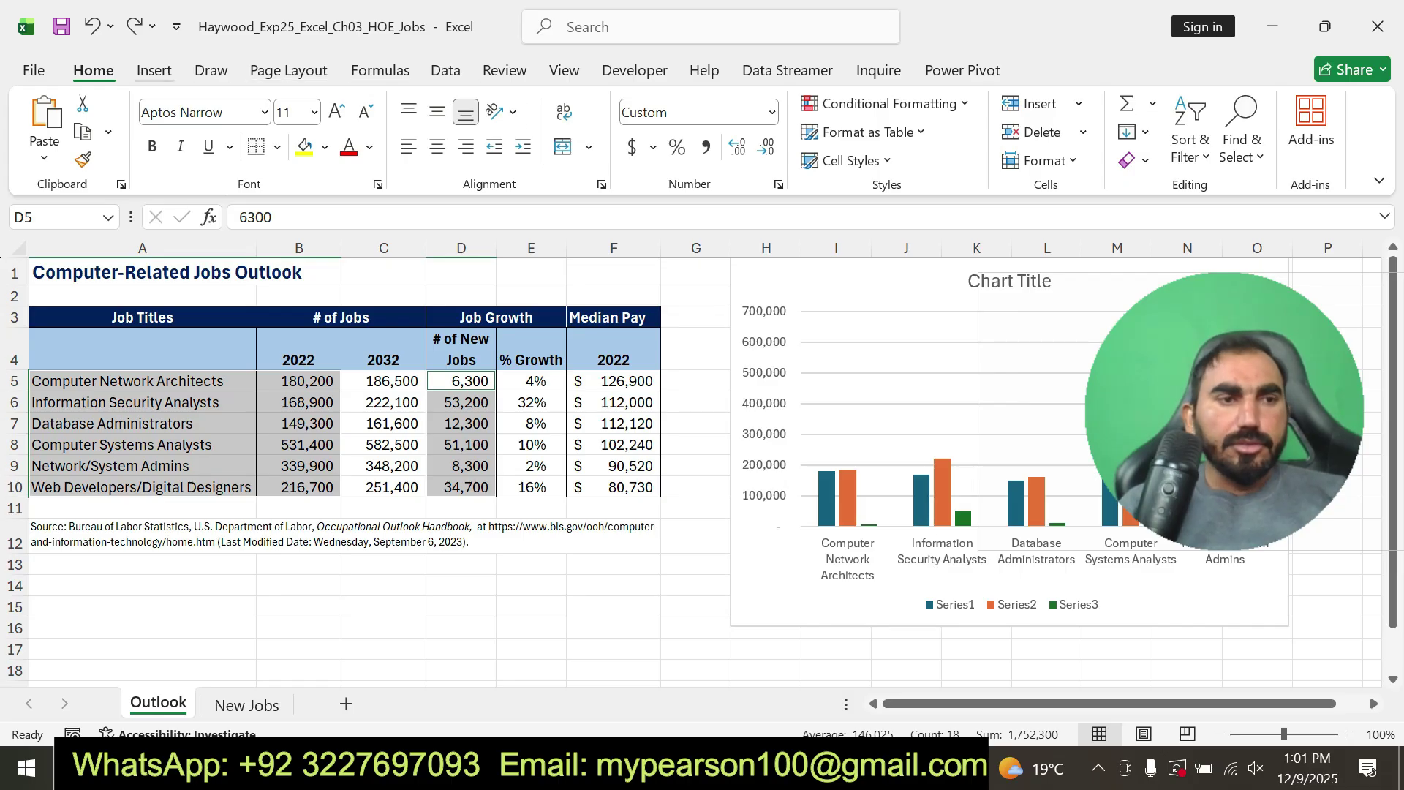
# Step: Insert a stacked bar chart for the selected job titles, 2022 jobs and new jobs ranges
pyautogui.click(154, 70)
pyautogui.click(379, 130)
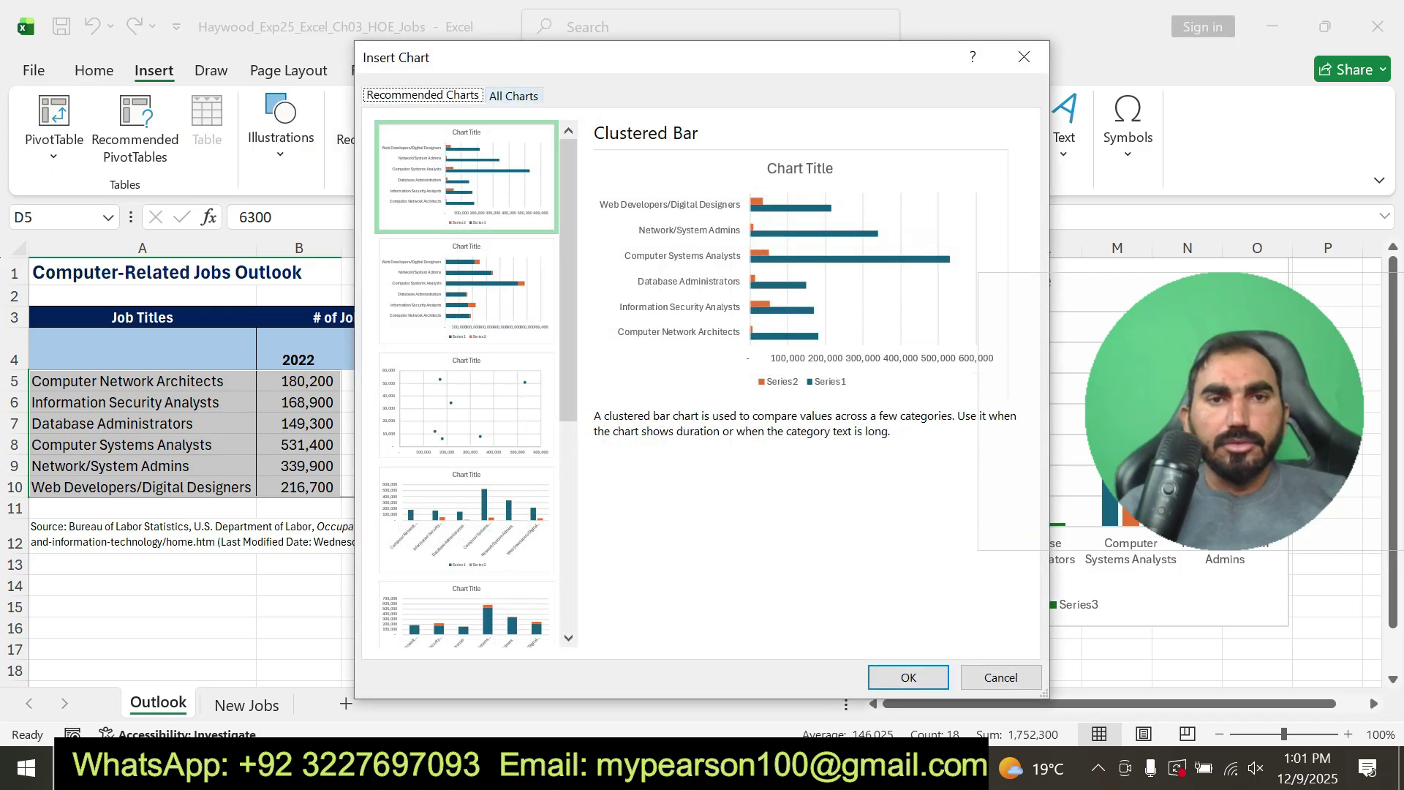
pyautogui.click(513, 96)
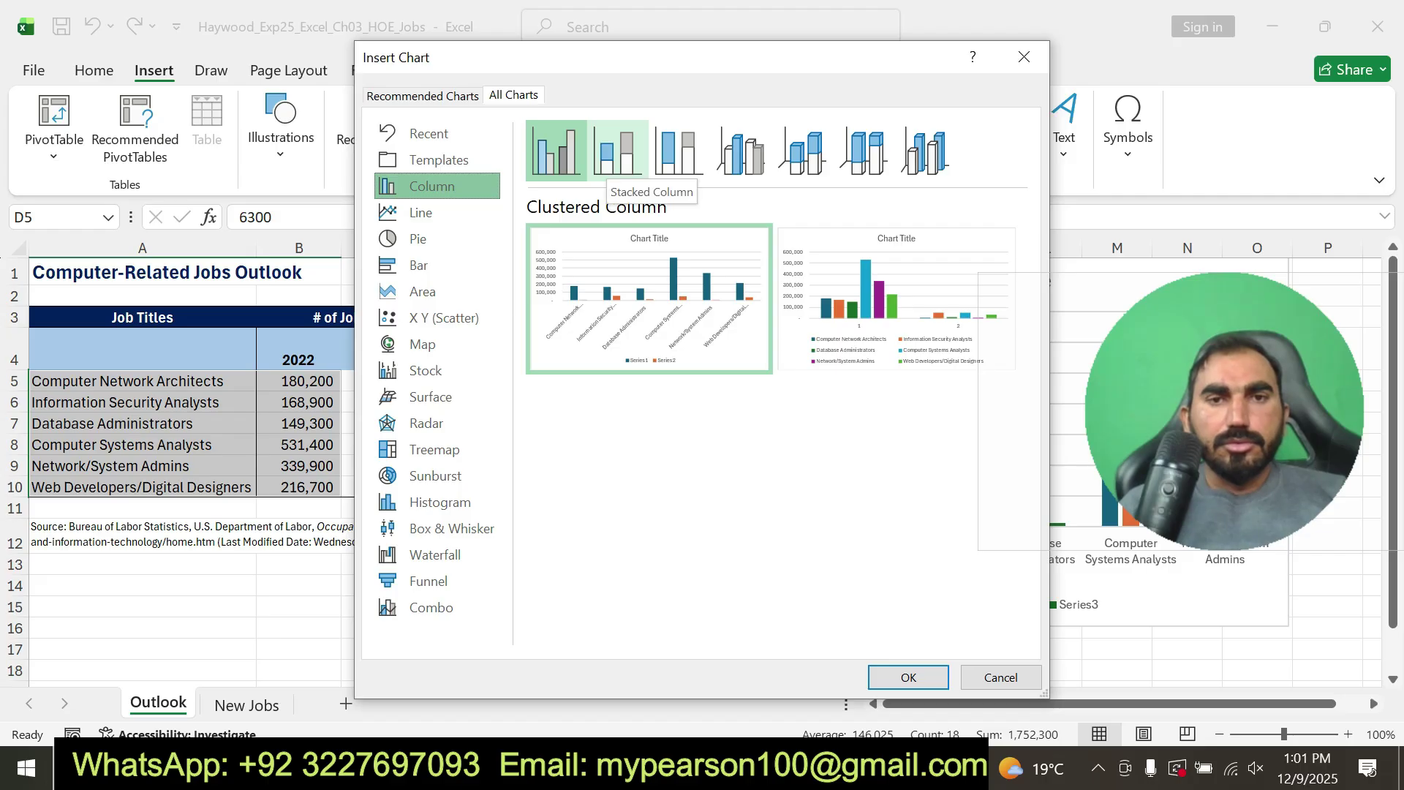
pyautogui.click(437, 264)
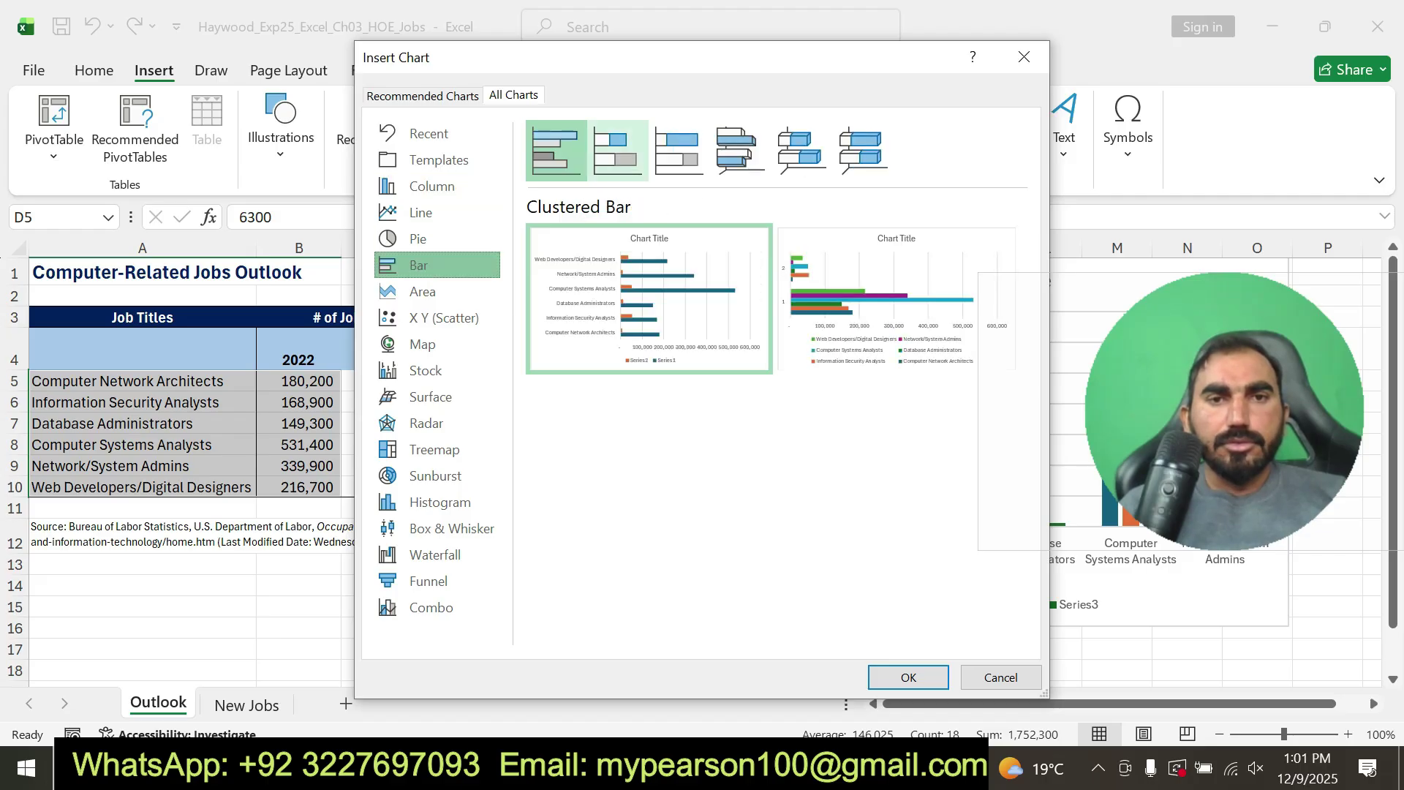
pyautogui.click(618, 150)
pyautogui.click(908, 677)
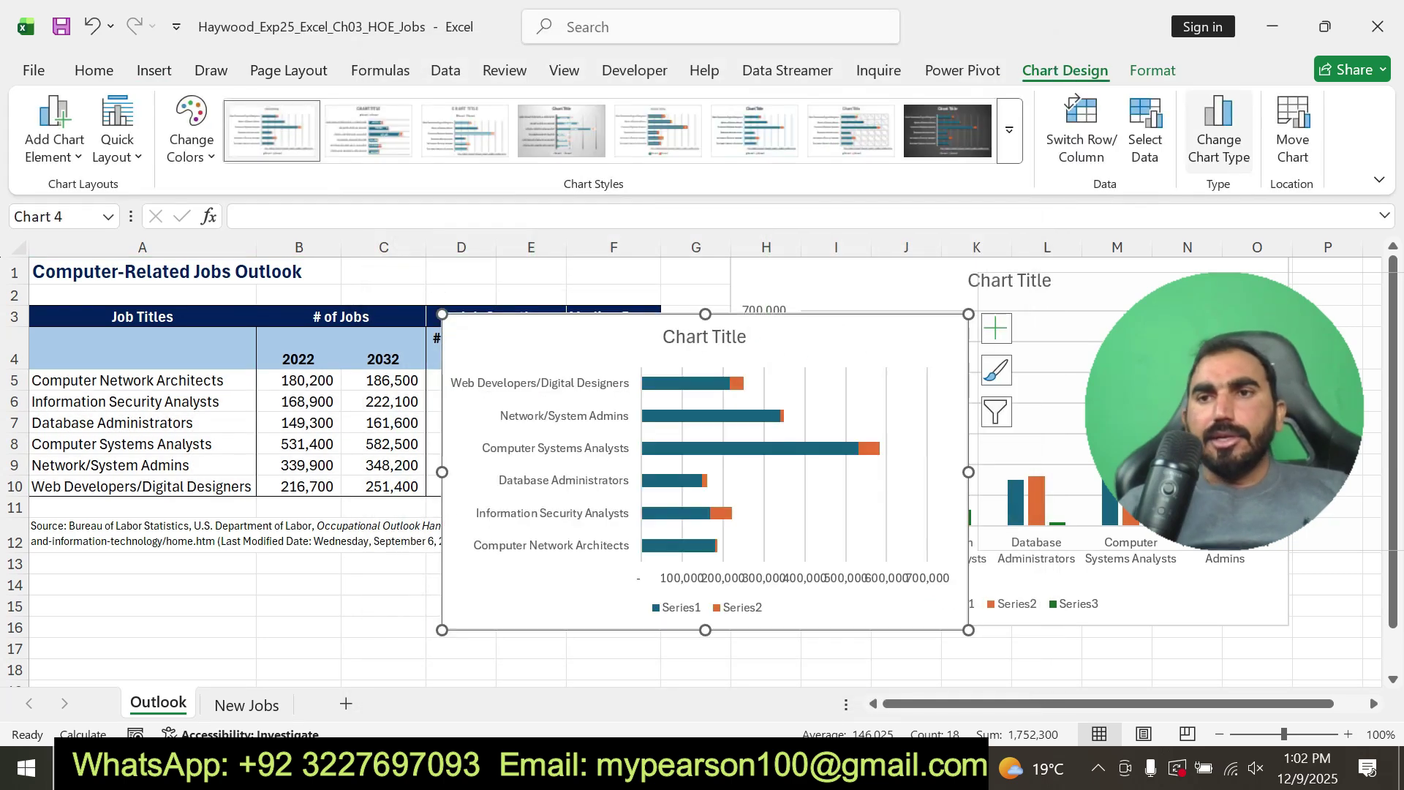
# Step: Move the stacked bar chart to a new chart sheet named Bar Chart
pyautogui.click(1292, 132)
pyautogui.hotkey('alt', 's')
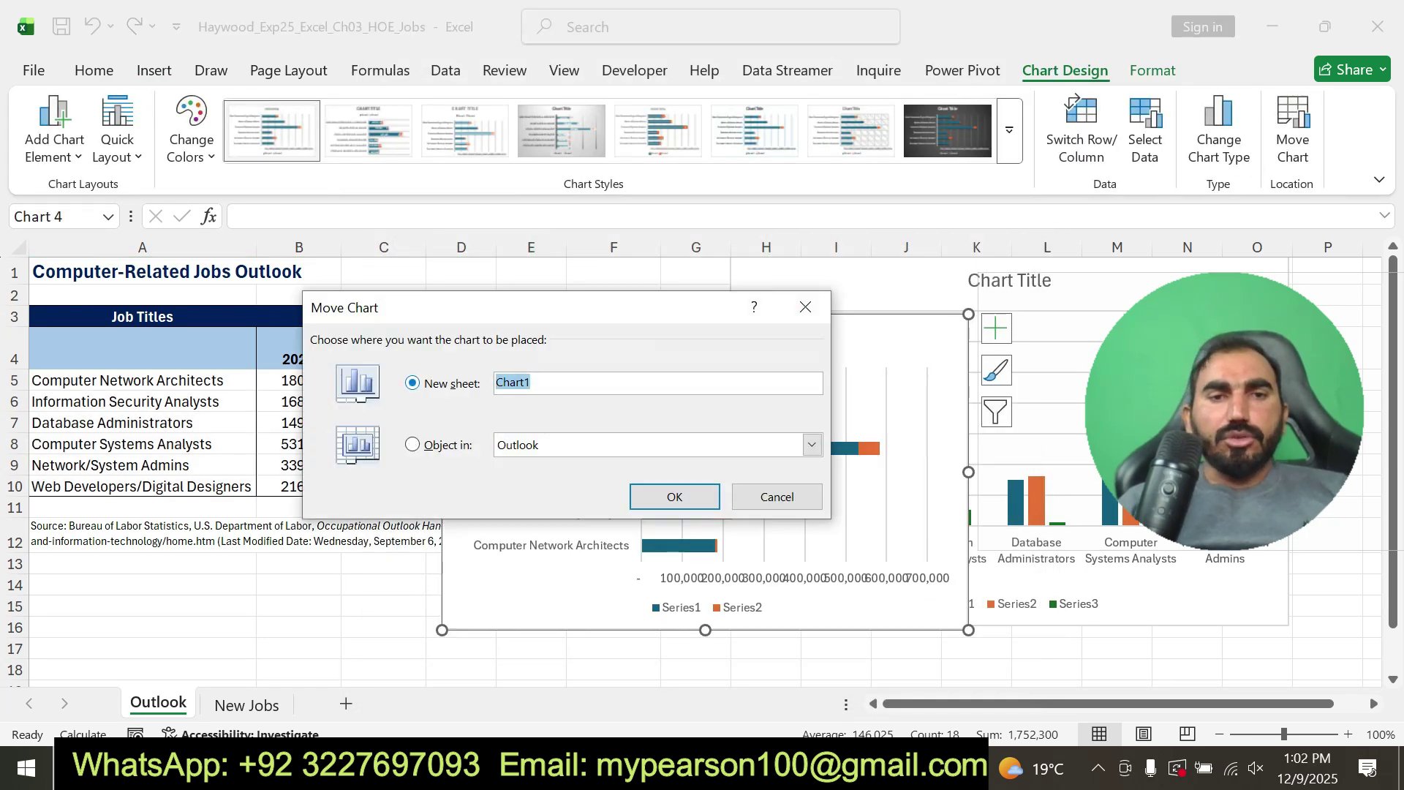
pyautogui.press('BackSpace')
pyautogui.write('Bar Chart')
pyautogui.press('Return')
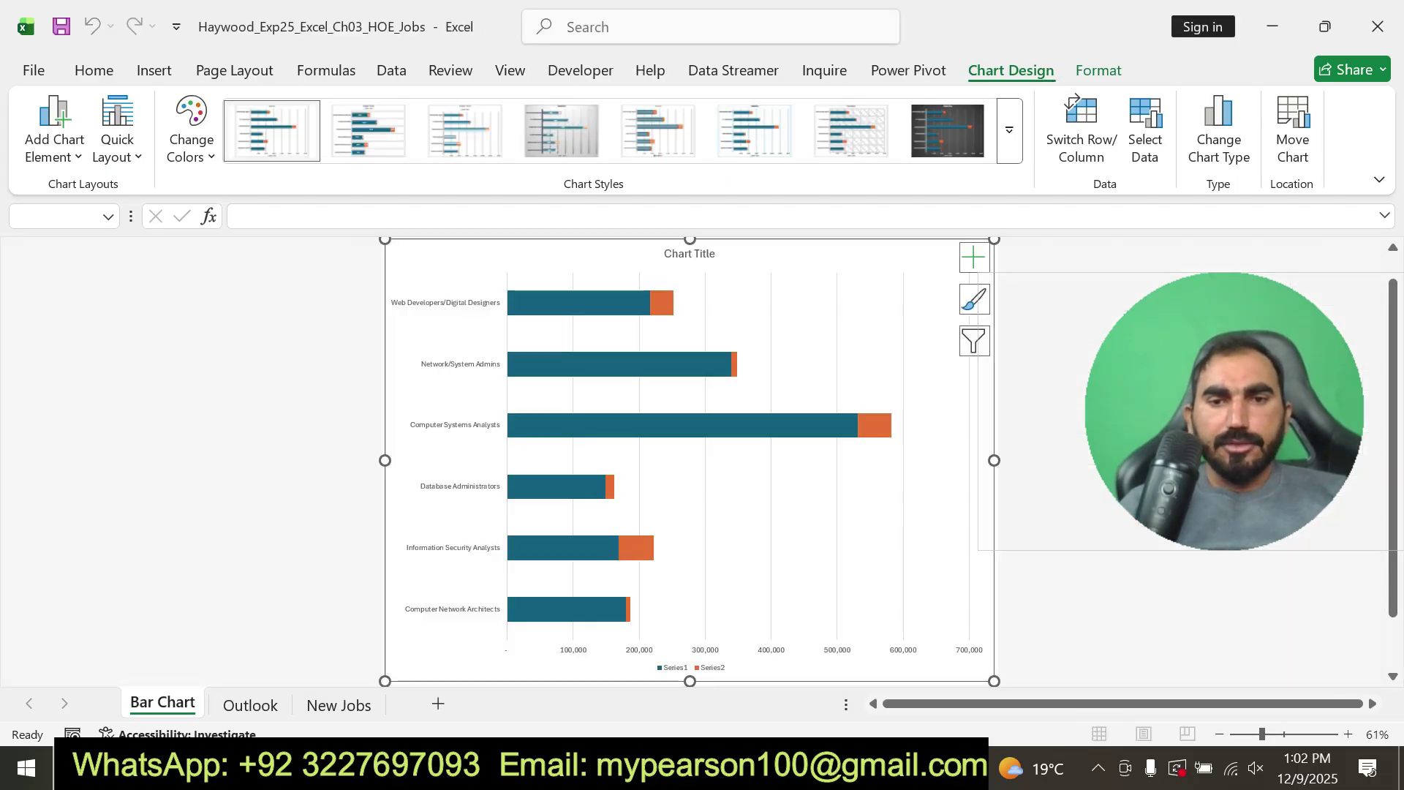
# Step: Move the yellow highlight in the Word instructions from step 3 to step 4, then return to Excel
pyautogui.click(945, 767)
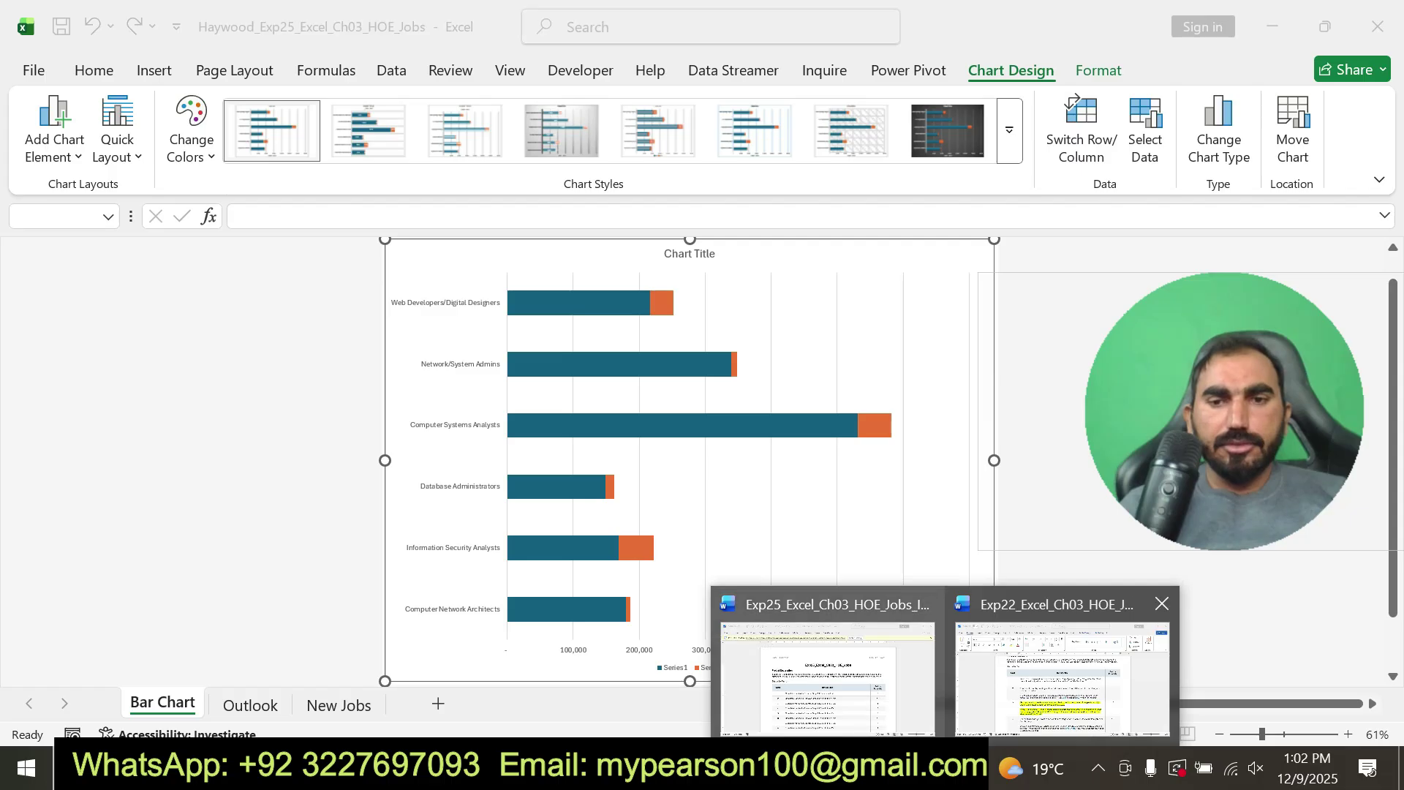
pyautogui.click(1062, 666)
pyautogui.moveTo(1224, 411); pyautogui.dragTo(1109, 264)
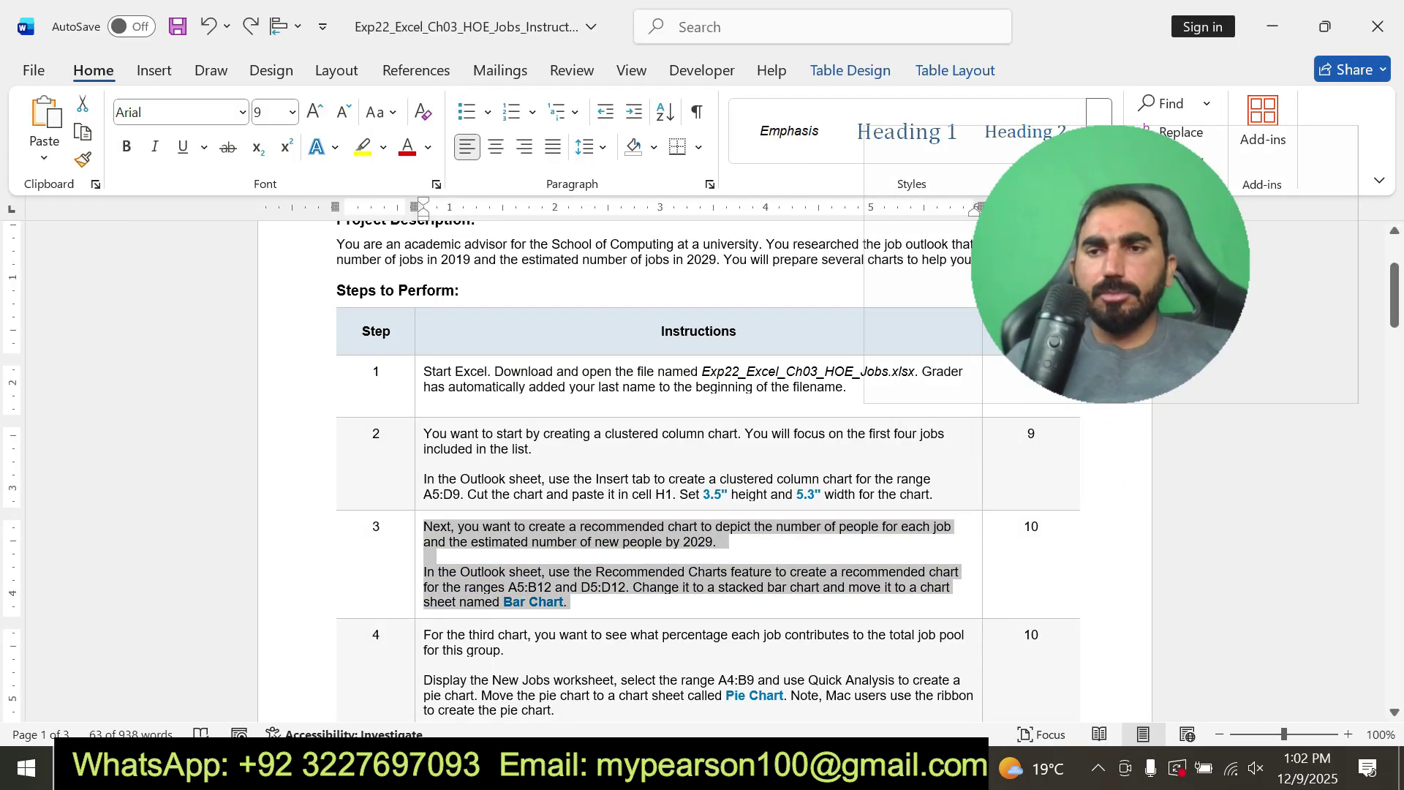
pyautogui.scroll(-3, 702, 468)
pyautogui.moveTo(424, 489); pyautogui.dragTo(555, 565)
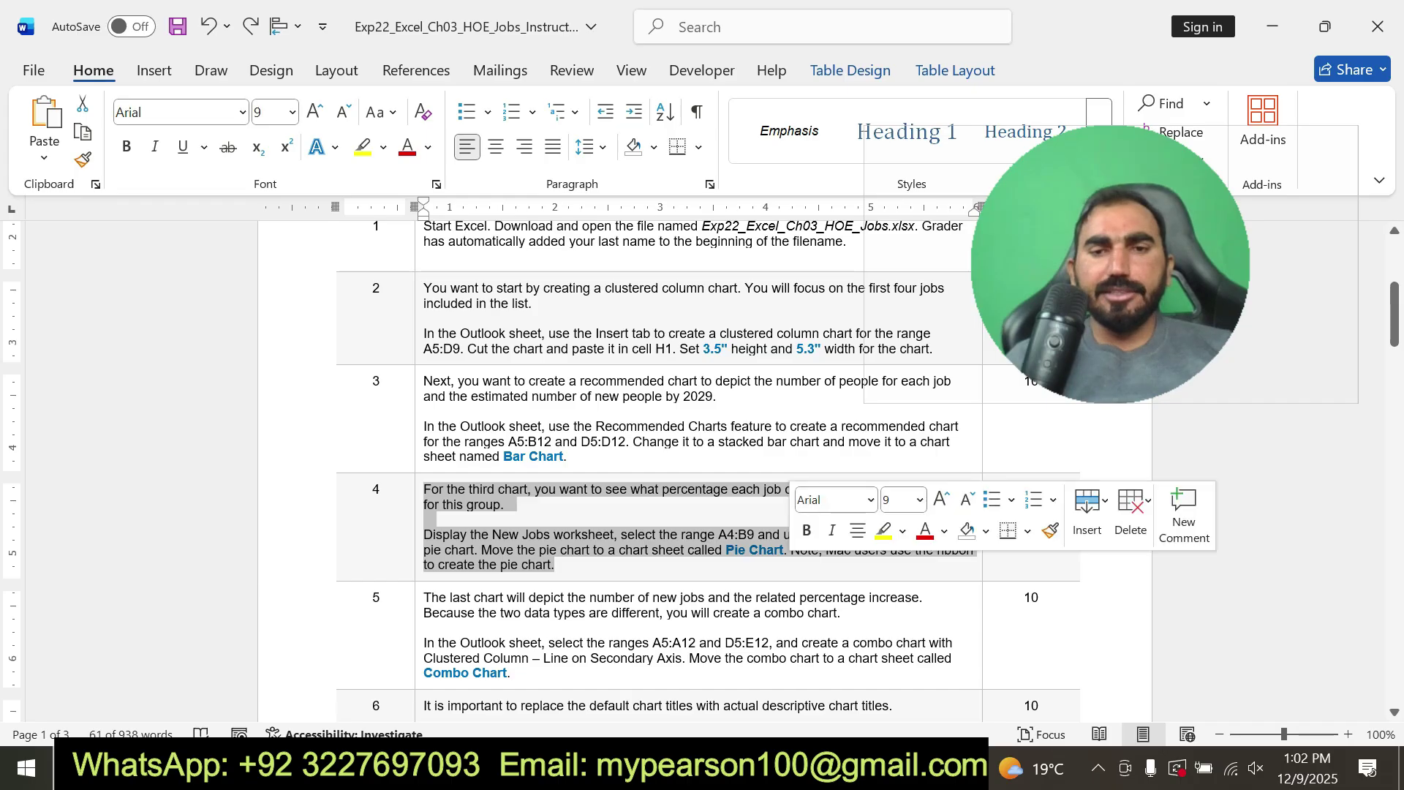
pyautogui.click(883, 530)
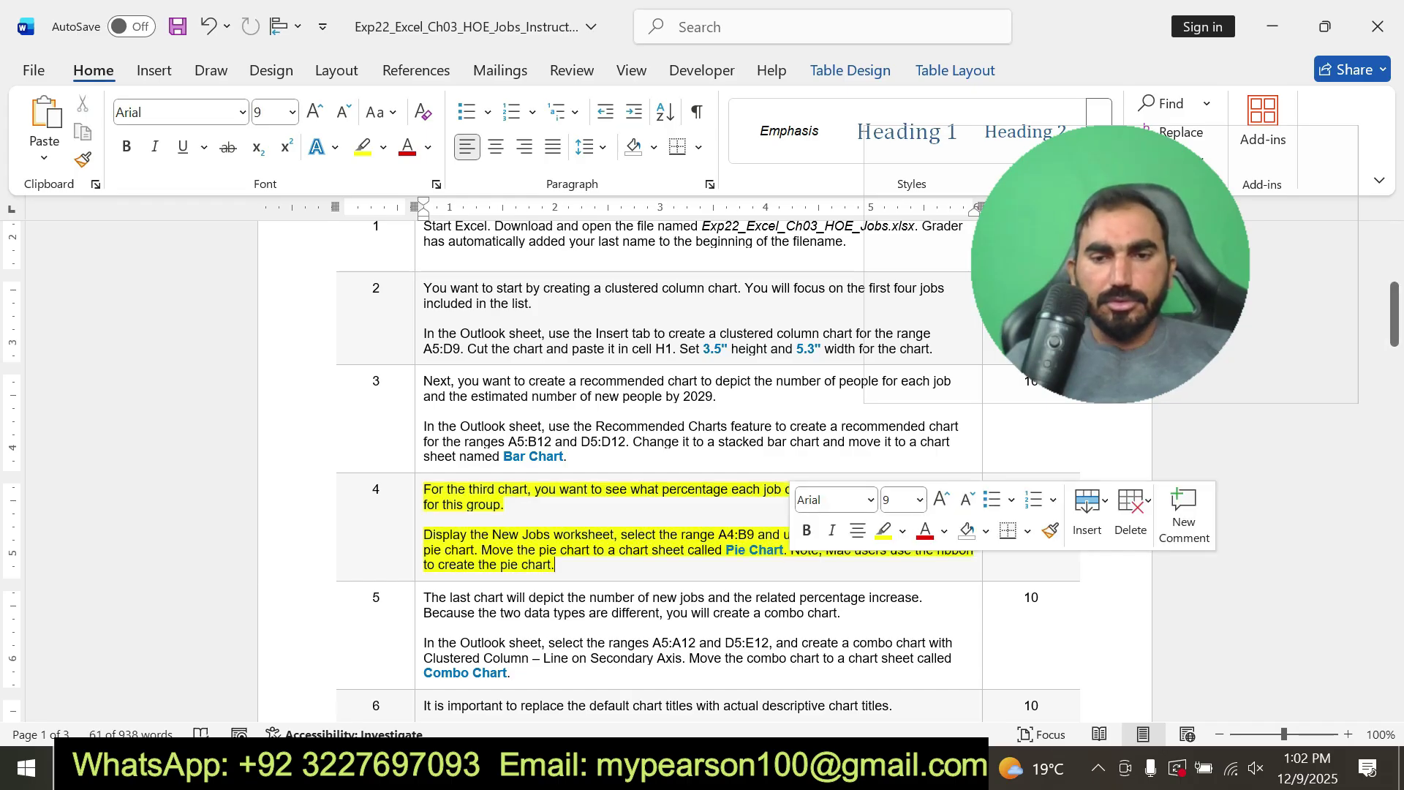
pyautogui.hotkey('alt', 'Tab')
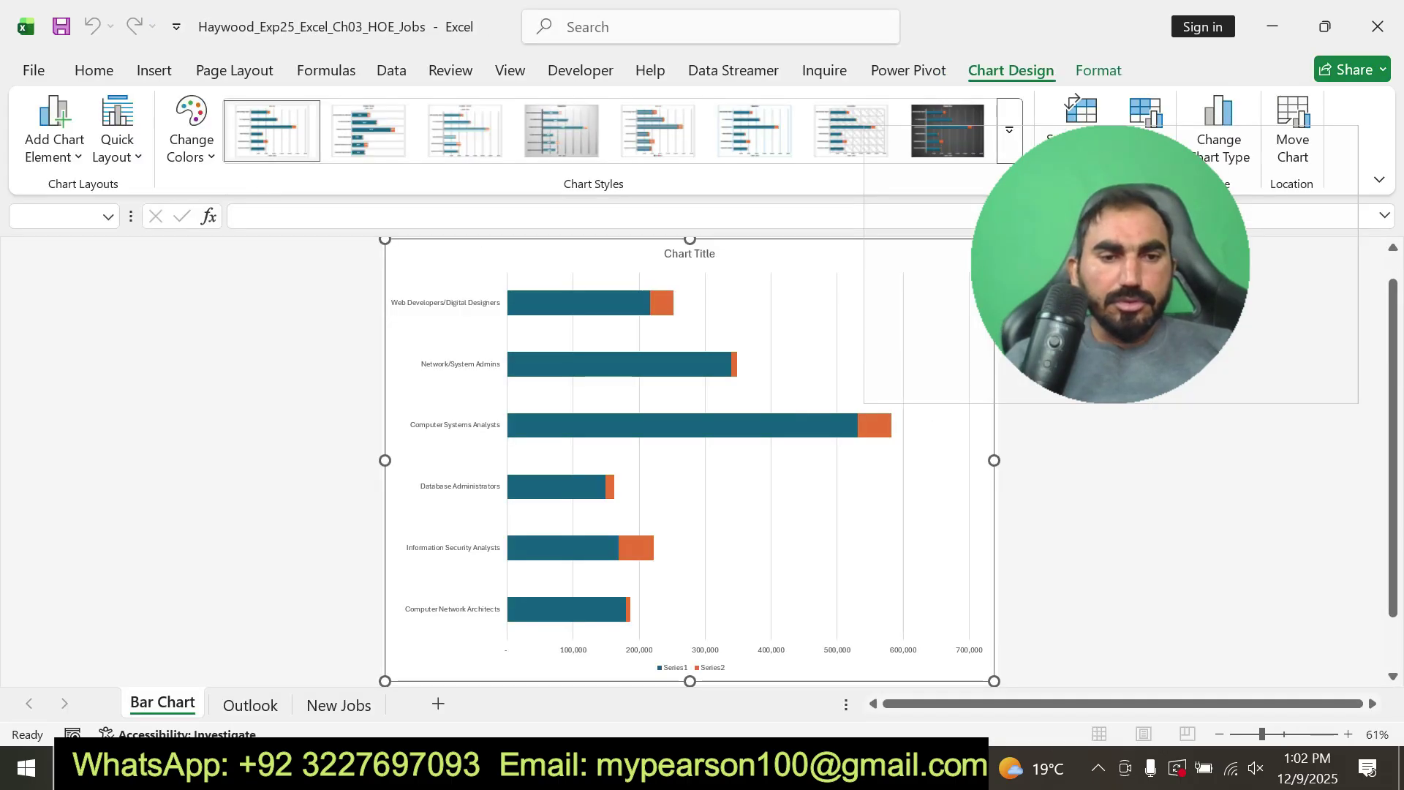
# Step: Display the New Jobs sheet, then switch to the Word instructions and mark the range A4:B9 in step 4
pyautogui.click(338, 704)
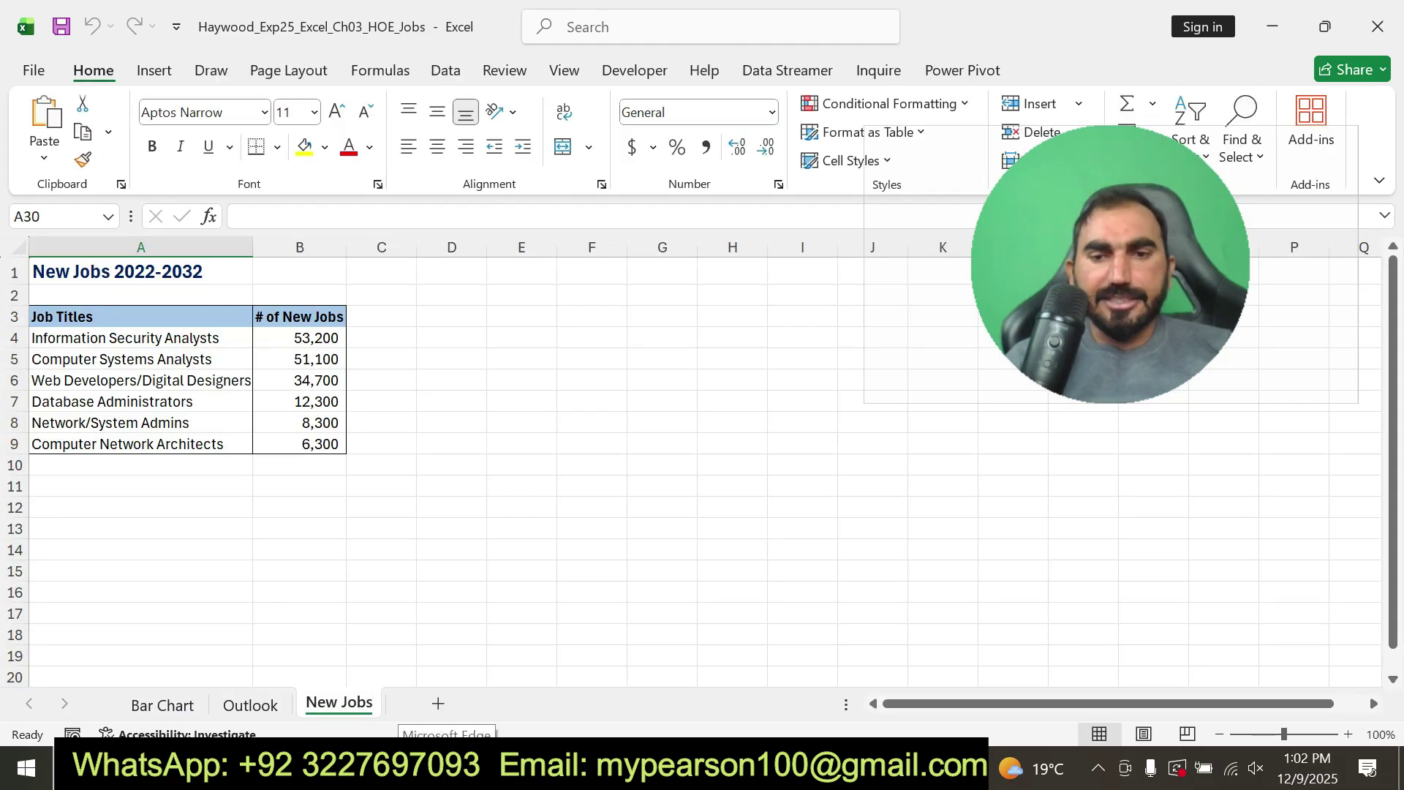
pyautogui.click(946, 767)
pyautogui.click(1060, 658)
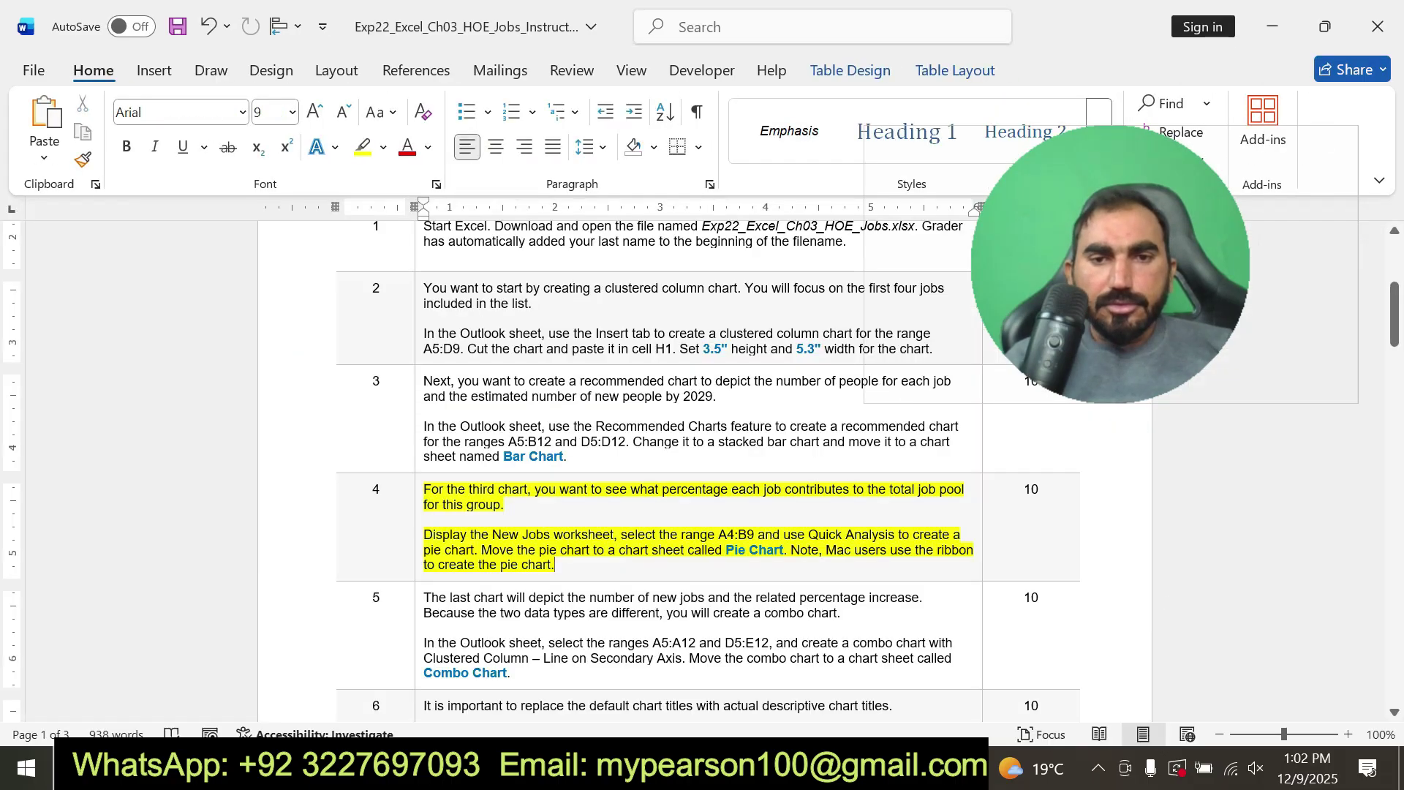
pyautogui.moveTo(718, 534); pyautogui.dragTo(758, 535)
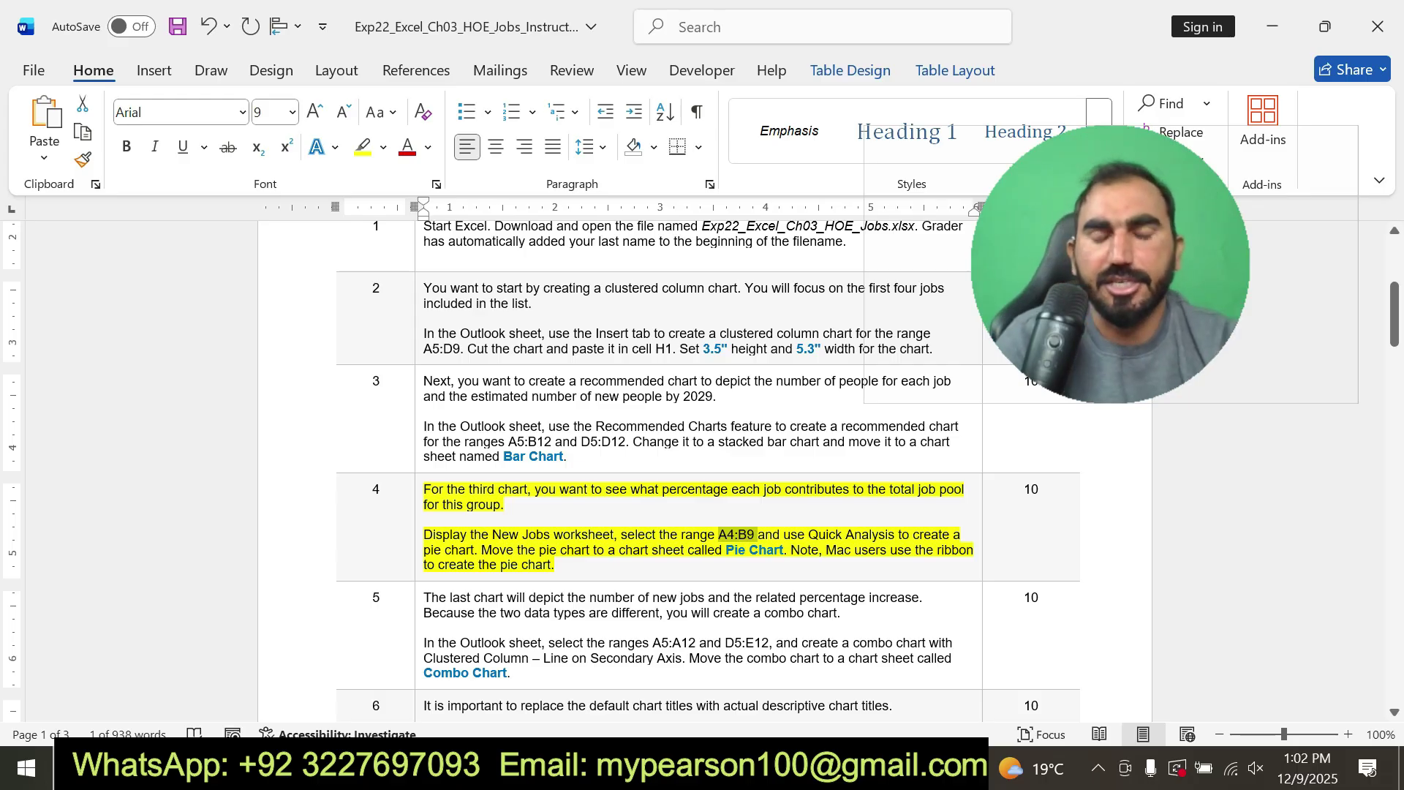
# Step: Return to Excel, select A4:B9 on the New Jobs sheet and create a pie chart from it with Quick Analysis
pyautogui.click(899, 768)
pyautogui.moveTo(521, 508); pyautogui.dragTo(381, 550)
pyautogui.click(59, 217)
pyautogui.write('A4:B9')
pyautogui.press('Return')
pyautogui.hotkey('ctrl', 'q')
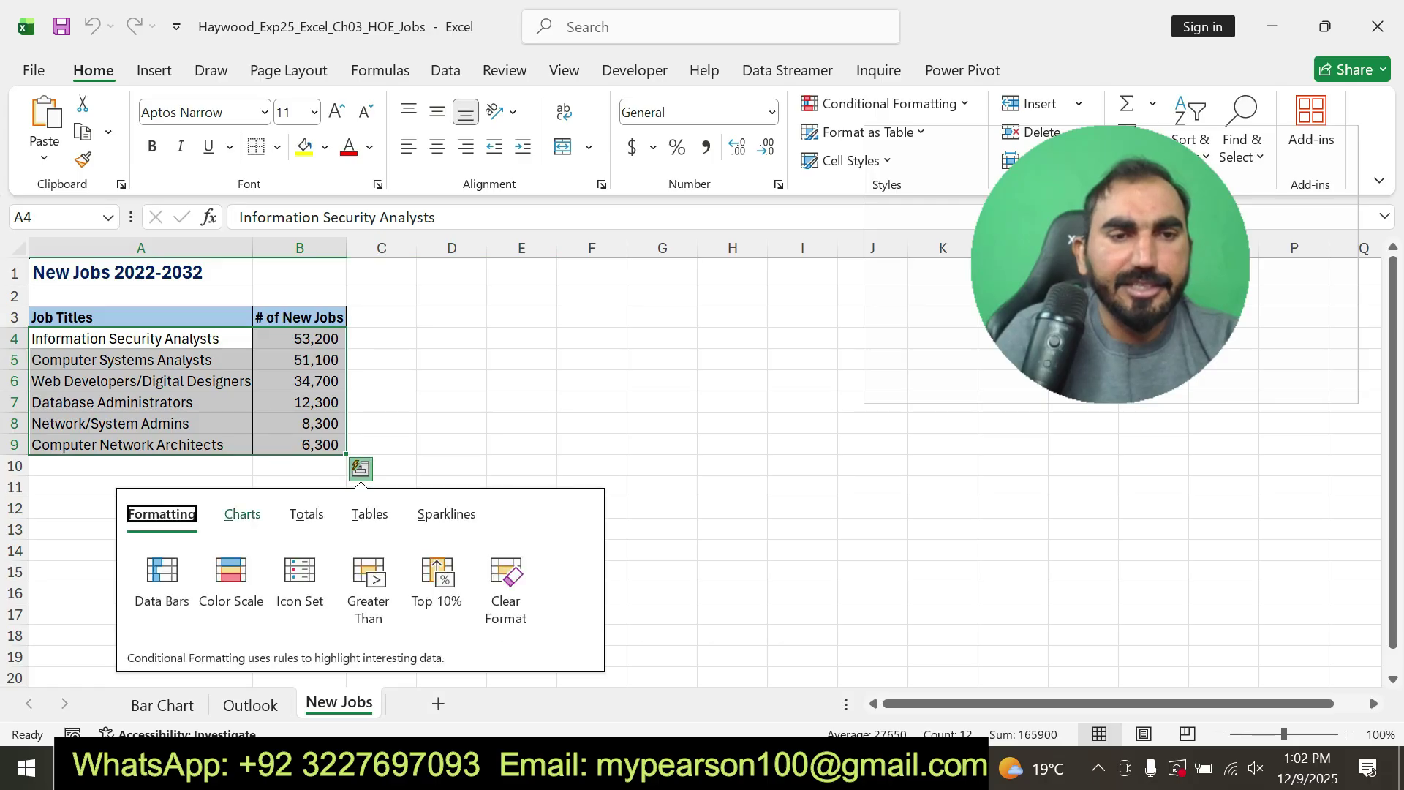
pyautogui.click(242, 514)
pyautogui.click(300, 585)
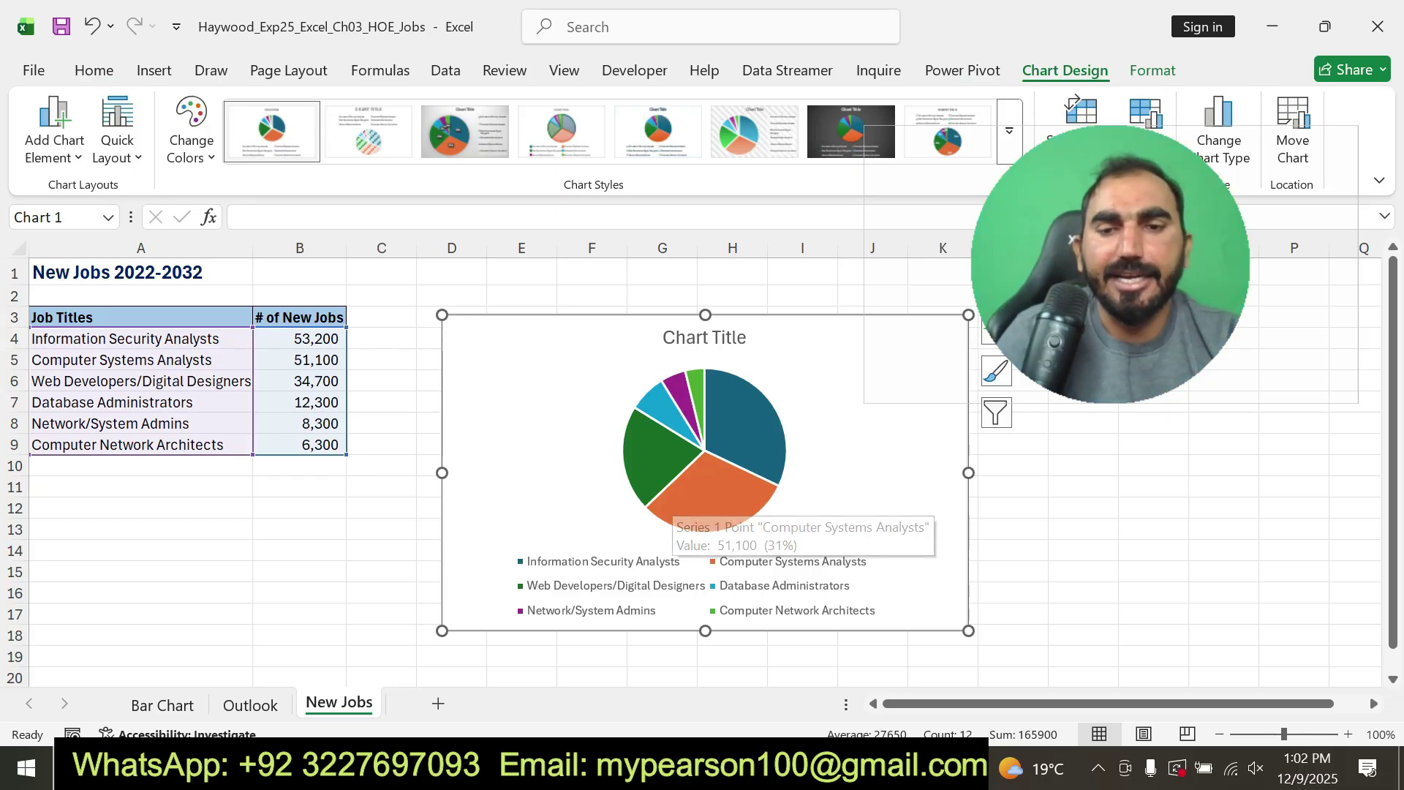
# Step: Check the required sheet name in the Word instructions and move the pie chart to a new chart sheet named Pie Chart
pyautogui.click(944, 767)
pyautogui.click(1061, 678)
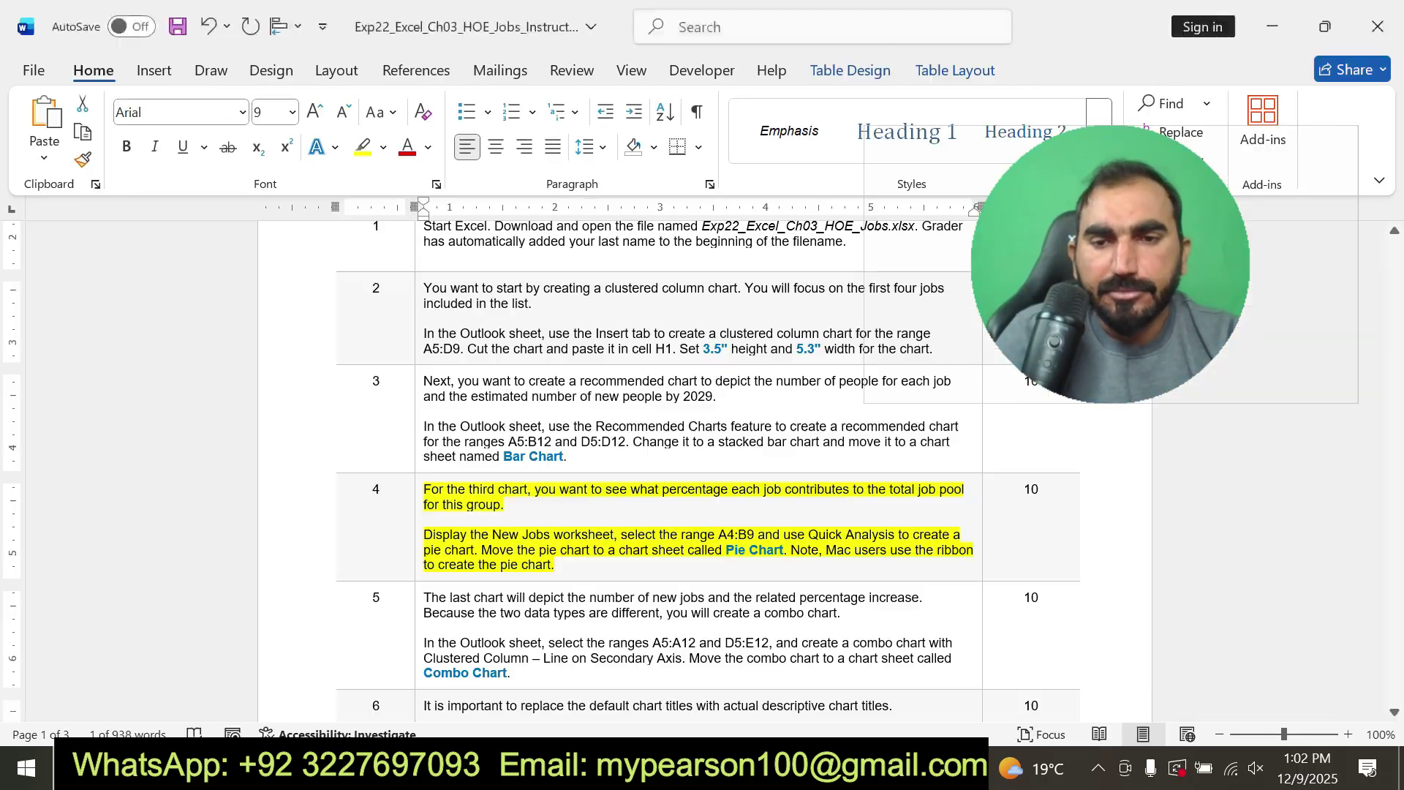
pyautogui.moveTo(725, 550); pyautogui.dragTo(783, 549)
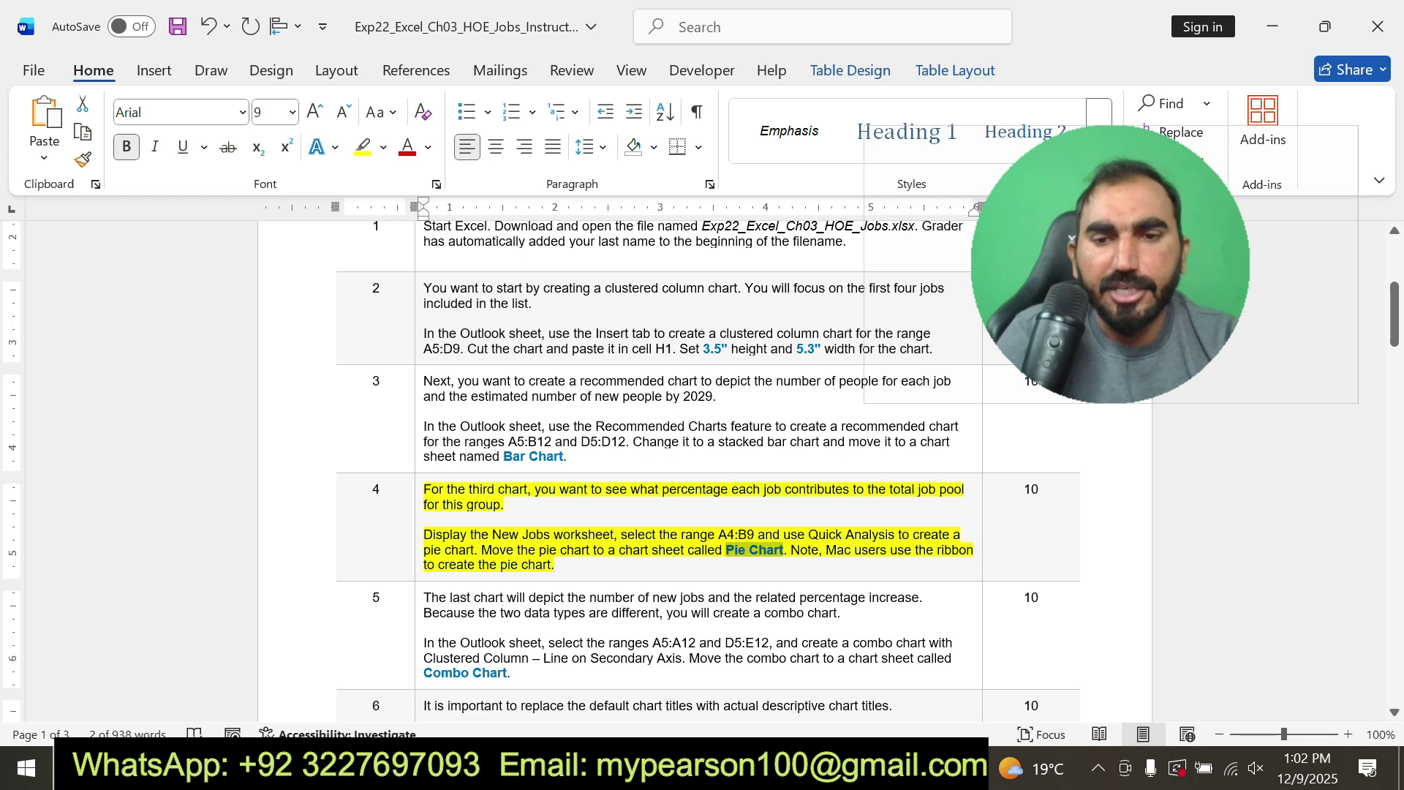
pyautogui.hotkey('alt', 'Tab')
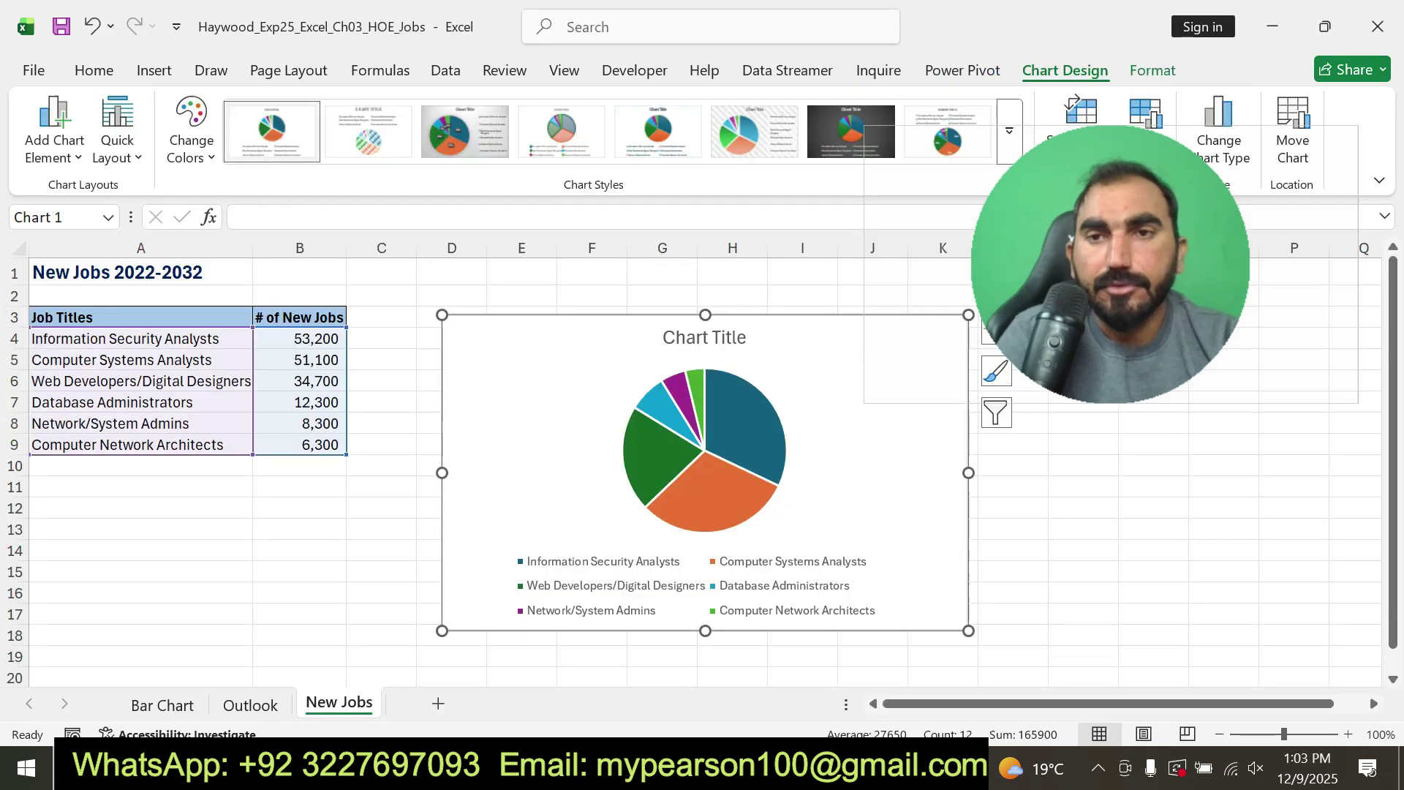
pyautogui.click(1292, 132)
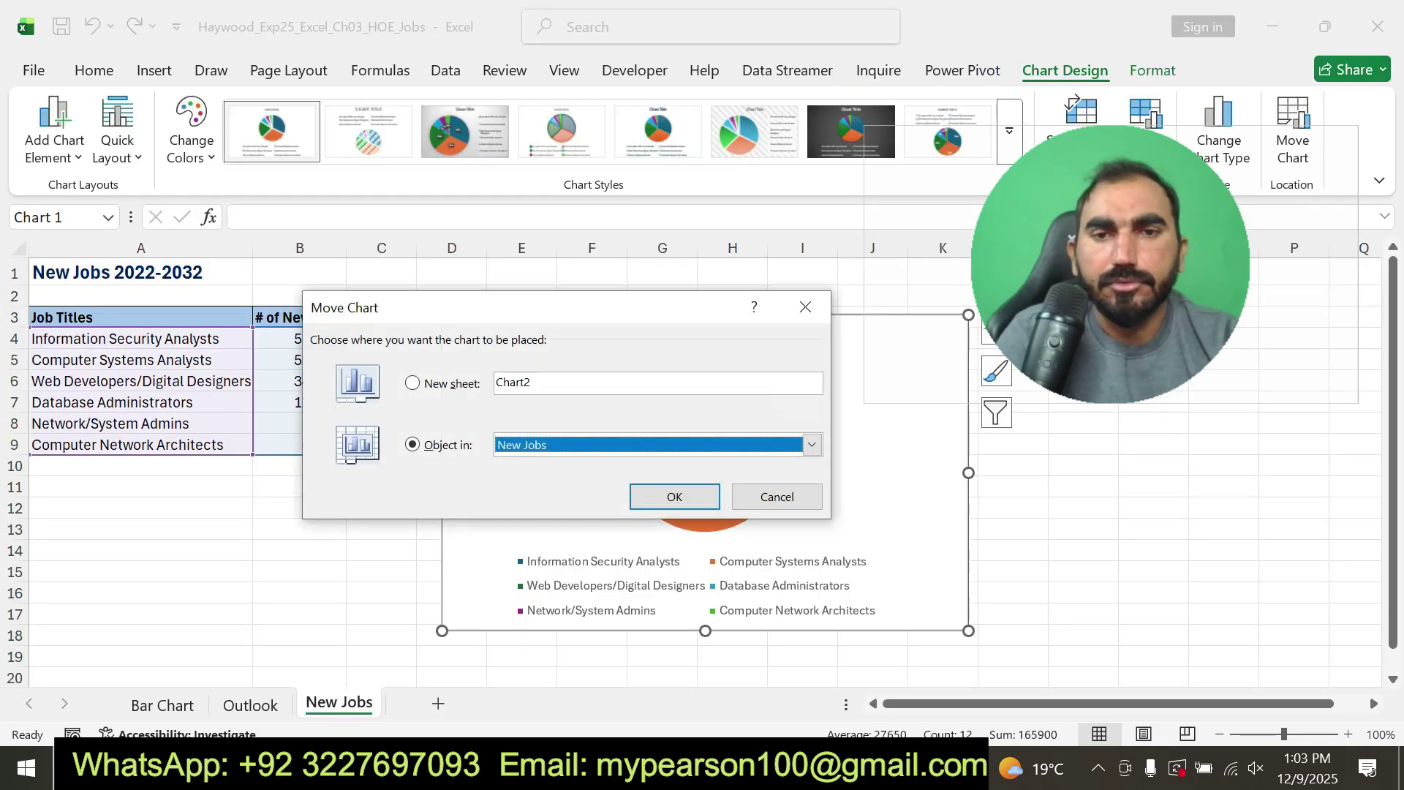
pyautogui.hotkey('alt', 's')
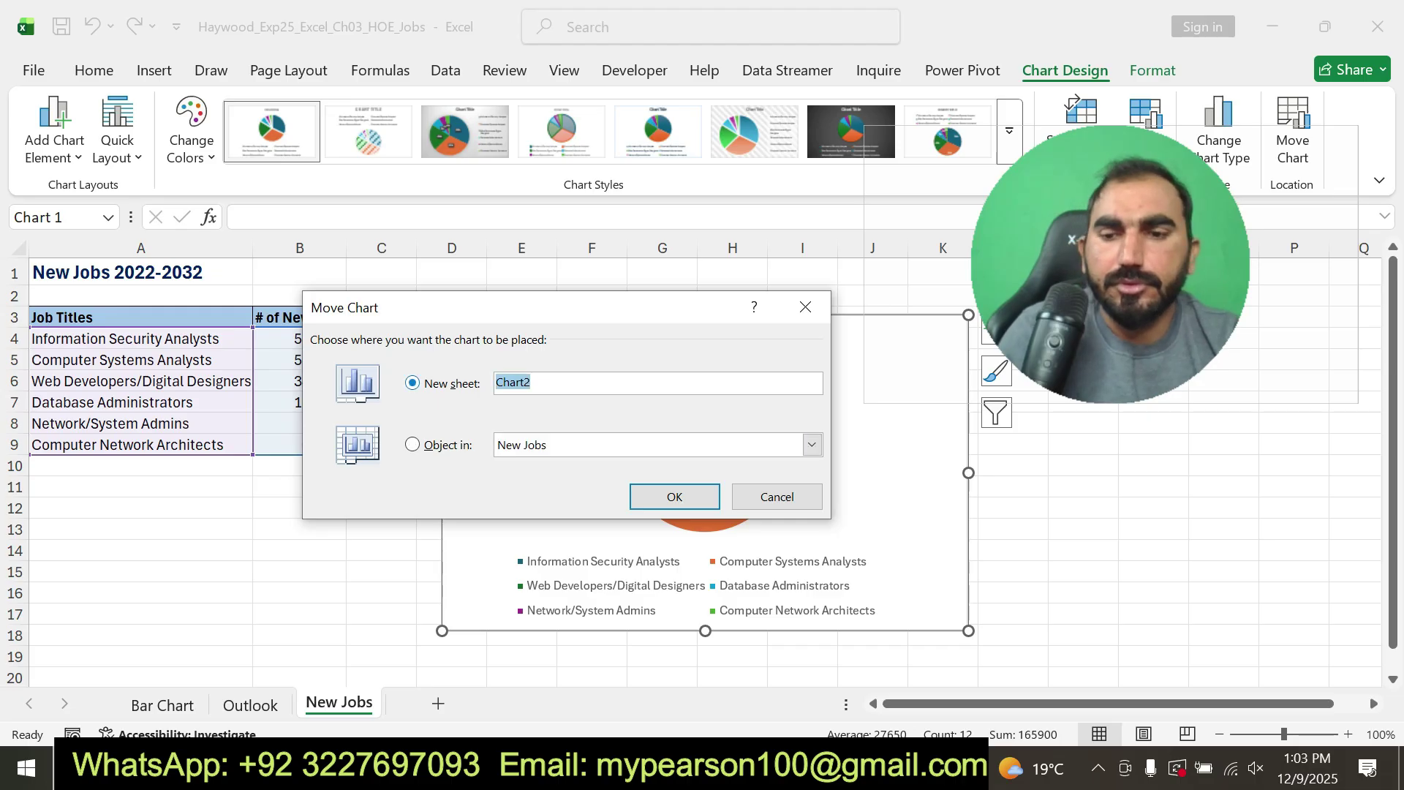
pyautogui.write('Pie Chart')
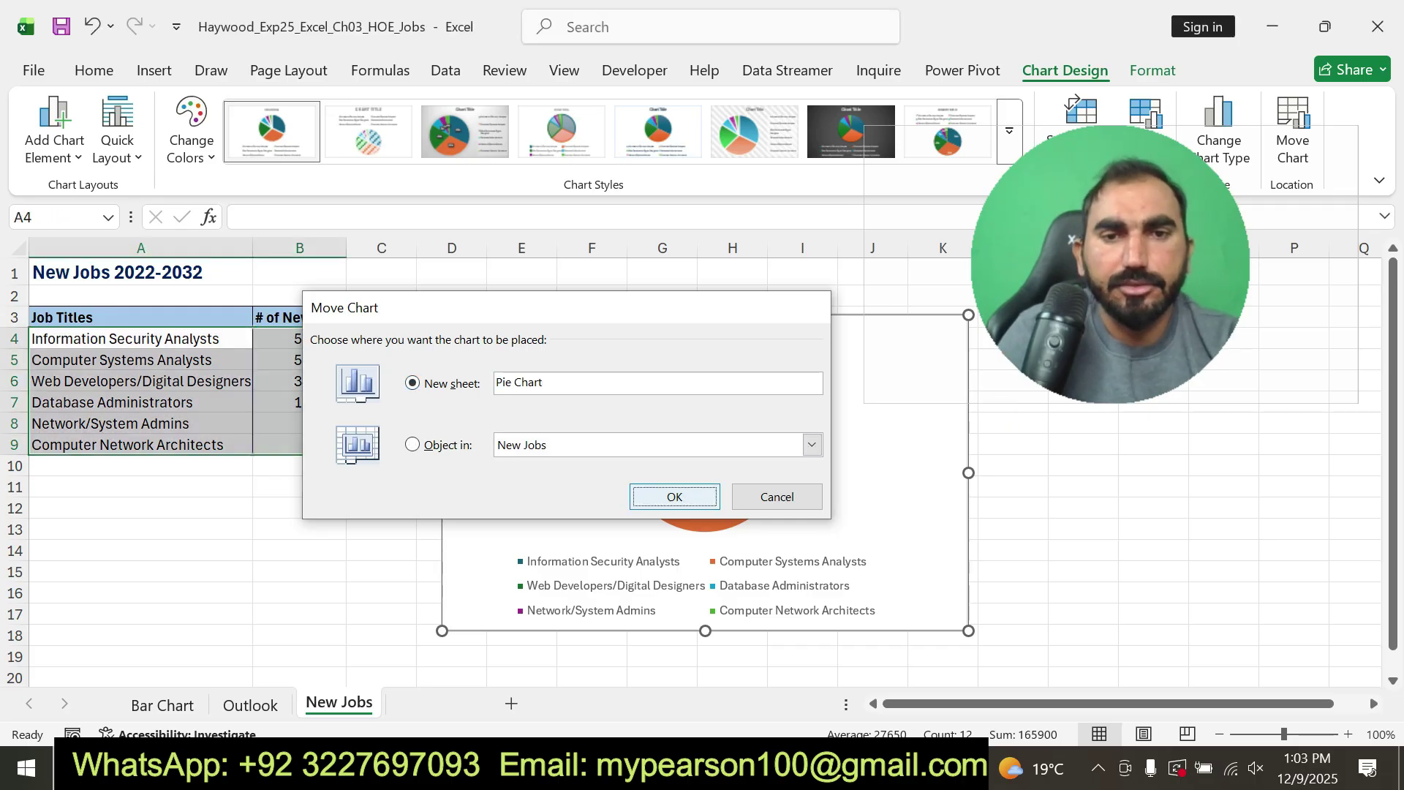
pyautogui.click(677, 498)
pyautogui.moveTo(1110, 264); pyautogui.dragTo(1180, 229)
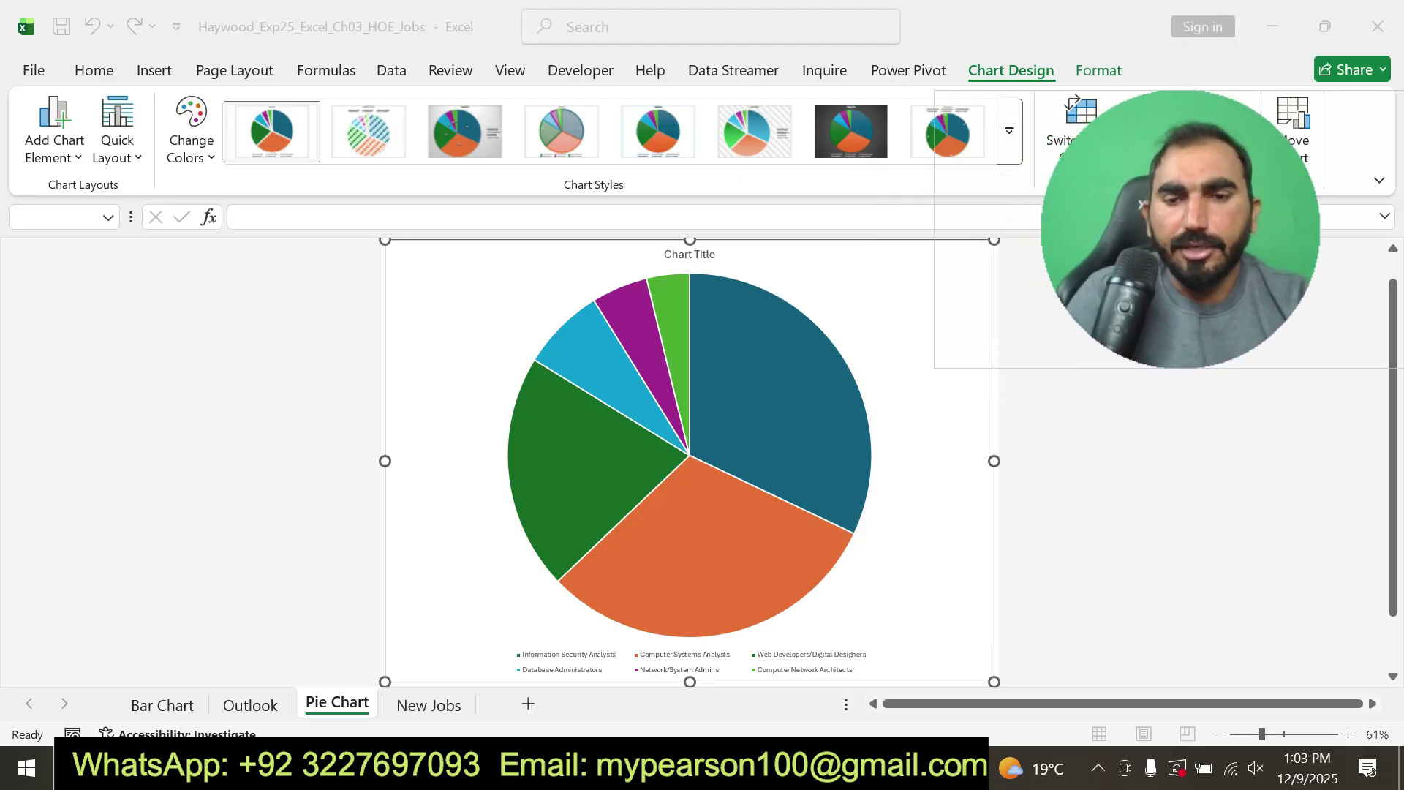
# Step: Switch to the Word instructions, undo the step 4 highlight and highlight the step 5 text in yellow
pyautogui.click(946, 768)
pyautogui.click(1065, 665)
pyautogui.hotkey('ctrl', 'z')
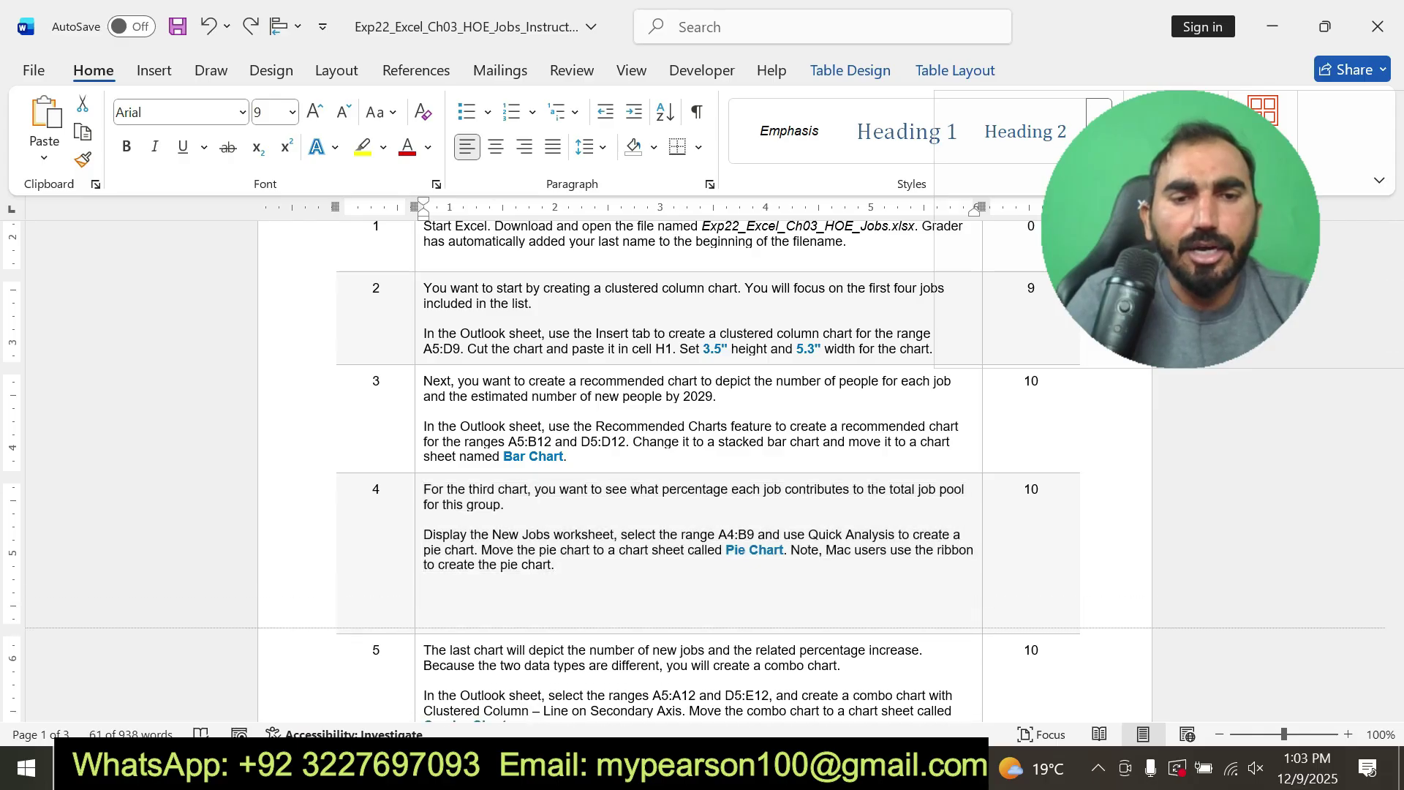
pyautogui.moveTo(424, 598); pyautogui.dragTo(513, 673)
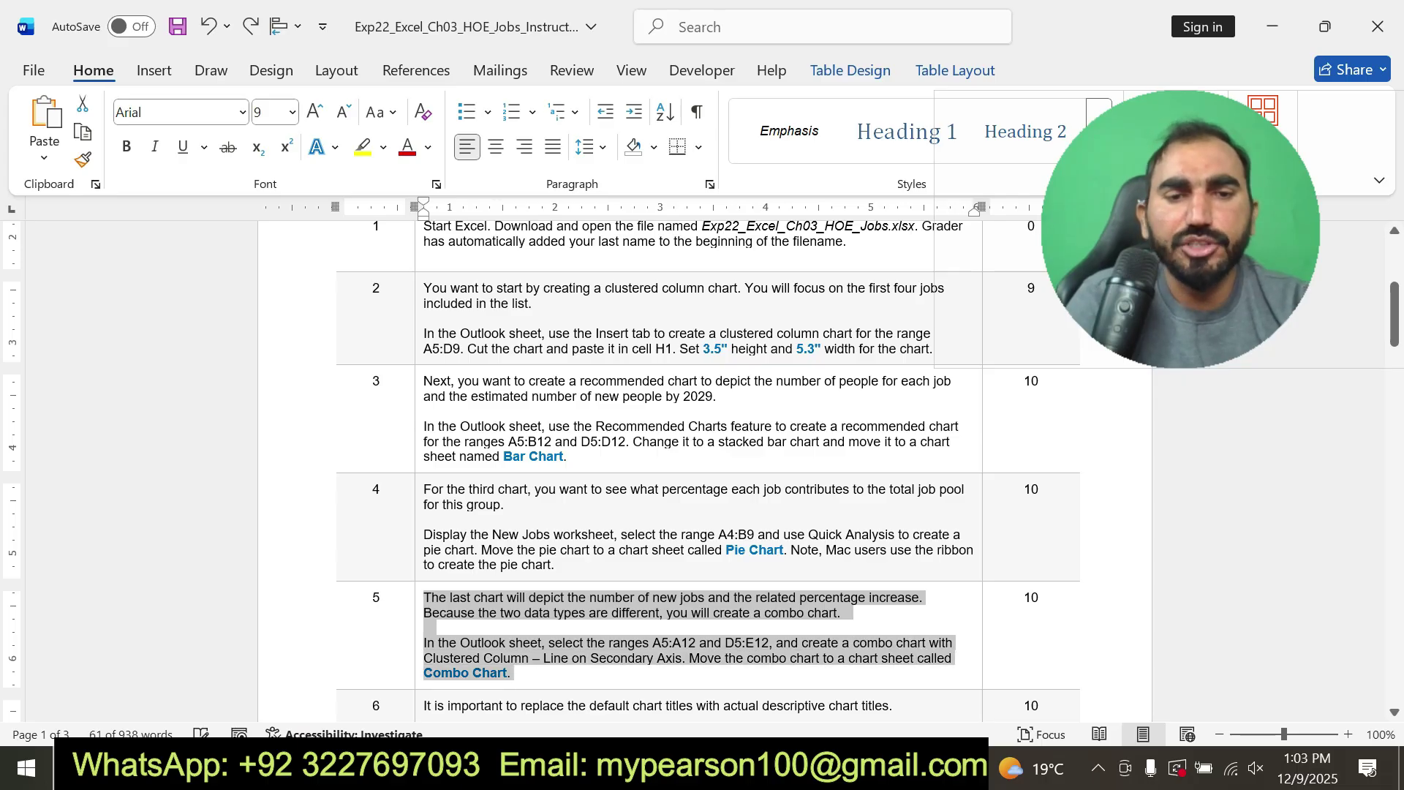
pyautogui.click(1037, 628)
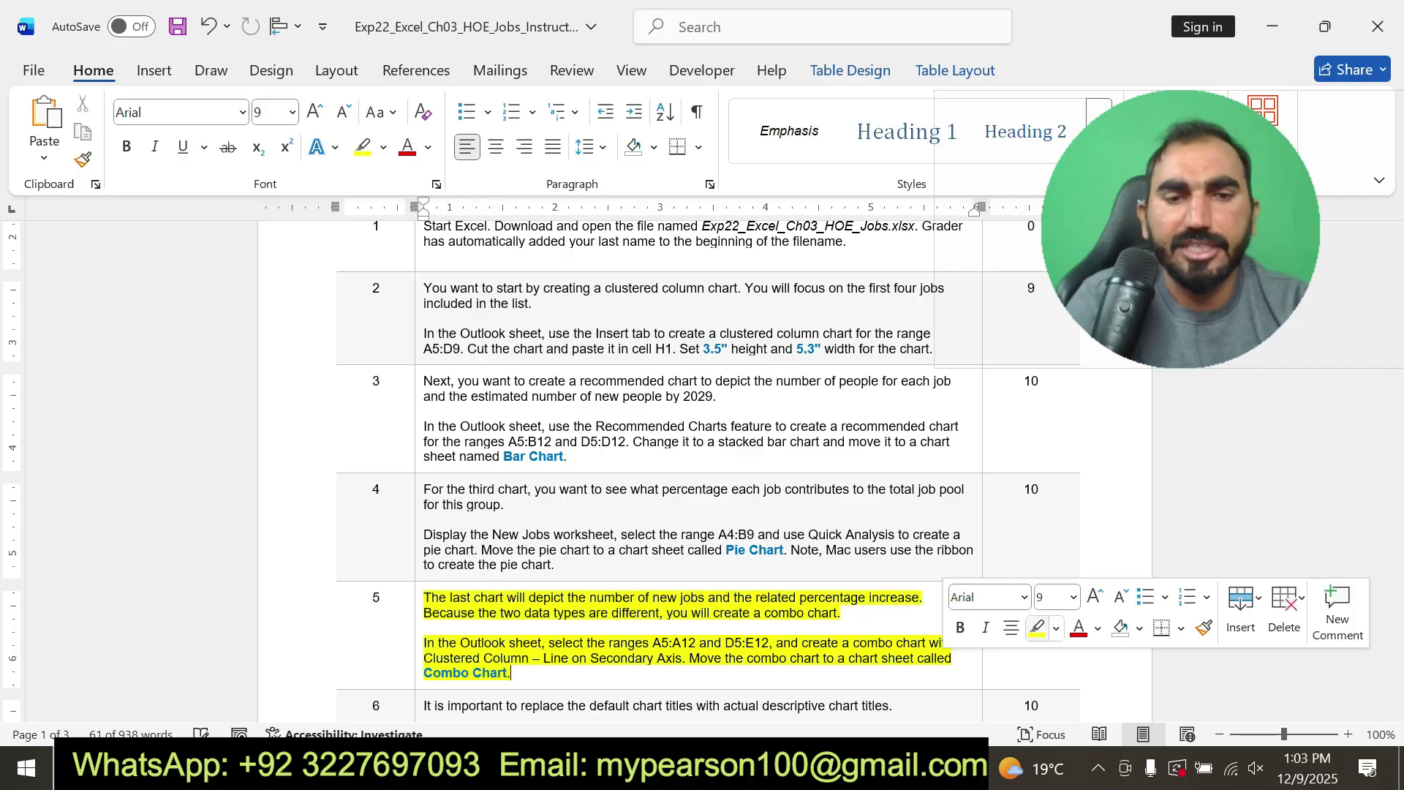
# Step: Mark the range A5:A12 in step 5 of the Word instructions and display the Outlook sheet in Excel
pyautogui.moveTo(424, 643); pyautogui.dragTo(513, 673)
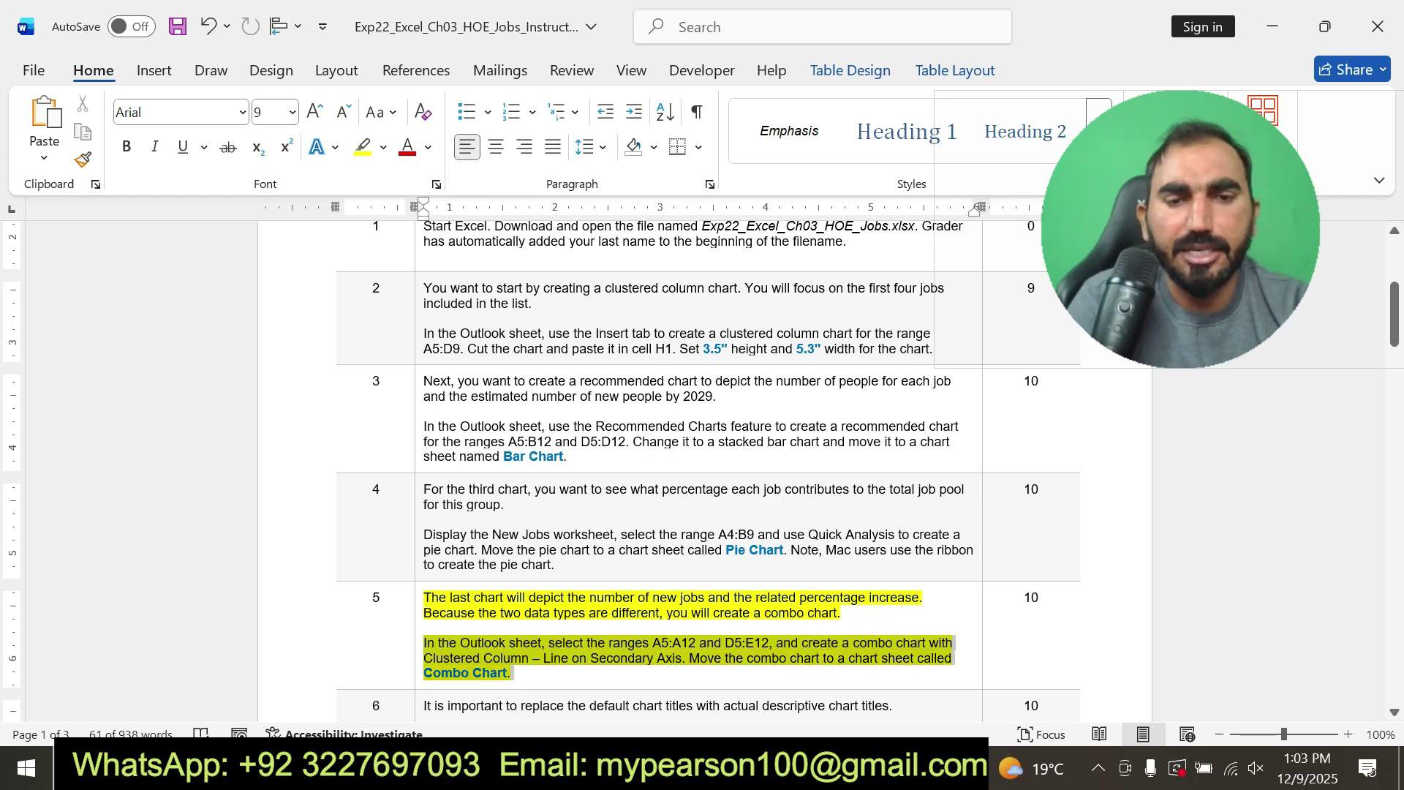
pyautogui.click(662, 643)
pyautogui.moveTo(653, 643); pyautogui.dragTo(699, 642)
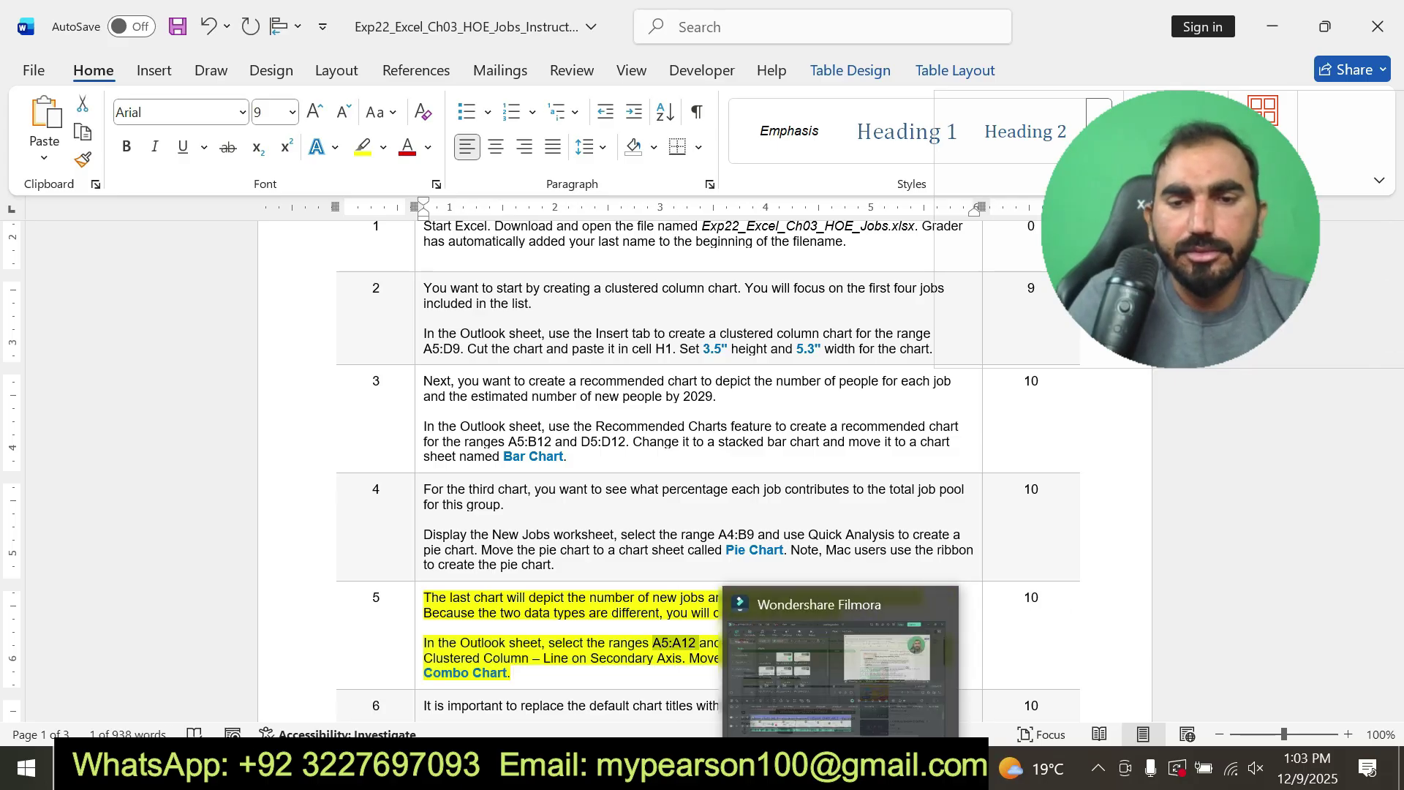
pyautogui.click(873, 768)
pyautogui.click(852, 655)
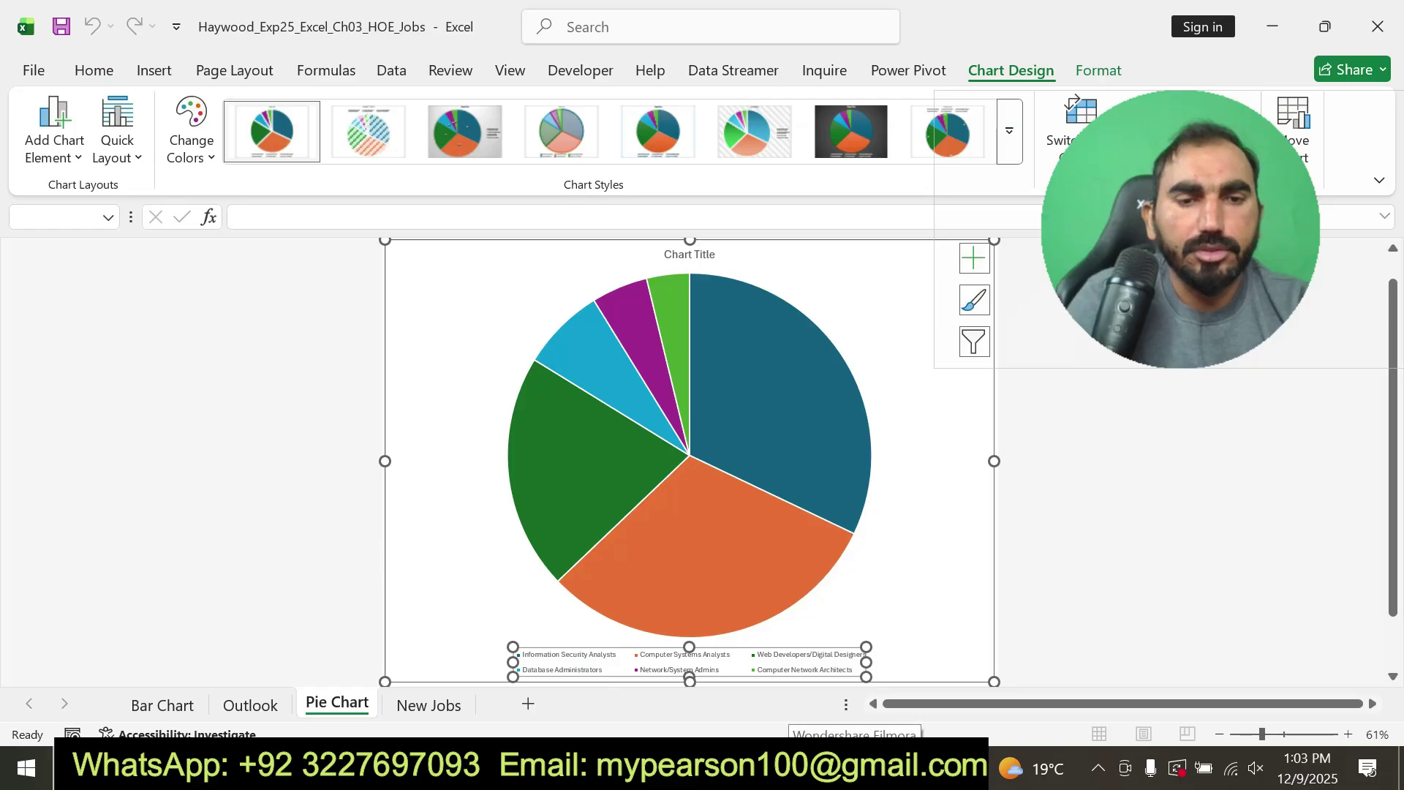
pyautogui.click(250, 705)
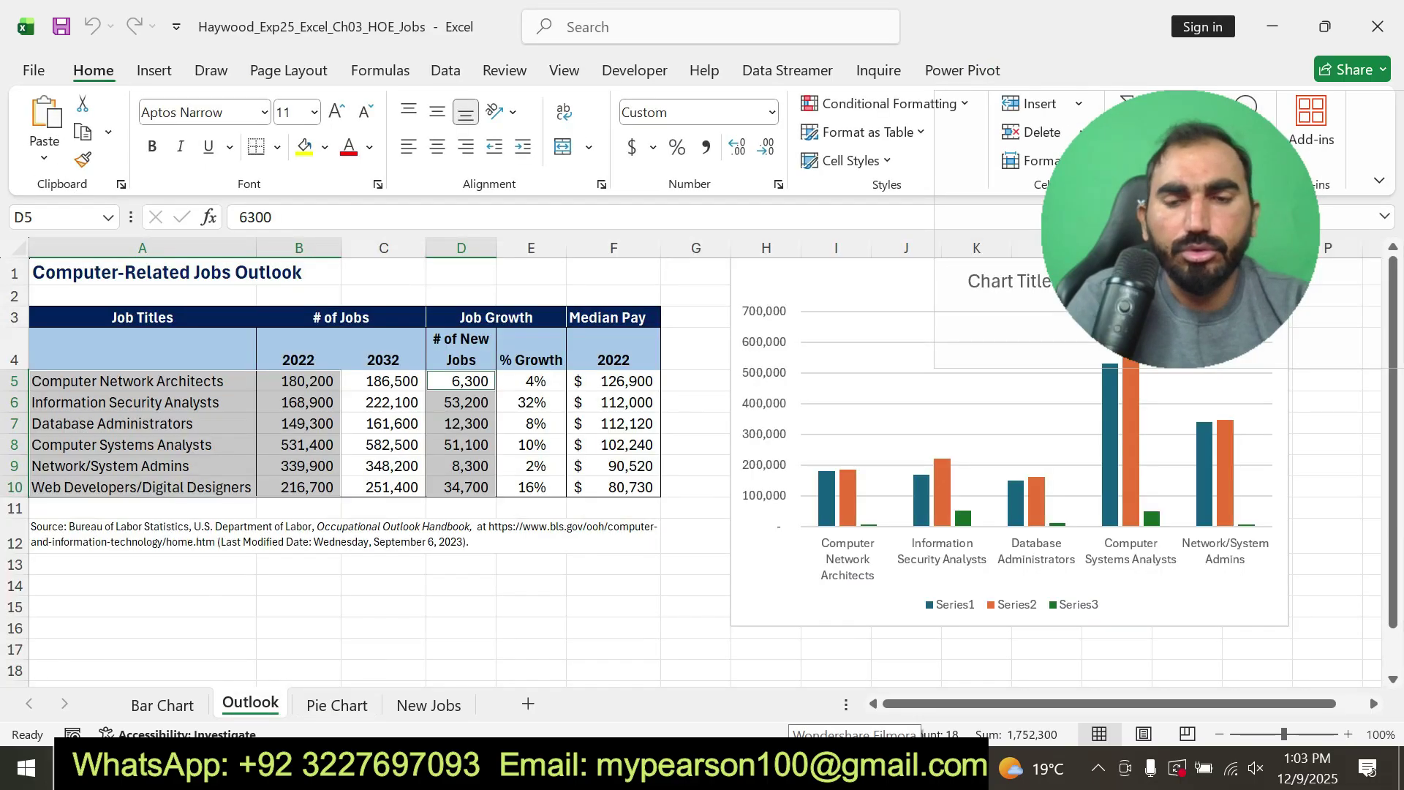
pyautogui.click(945, 767)
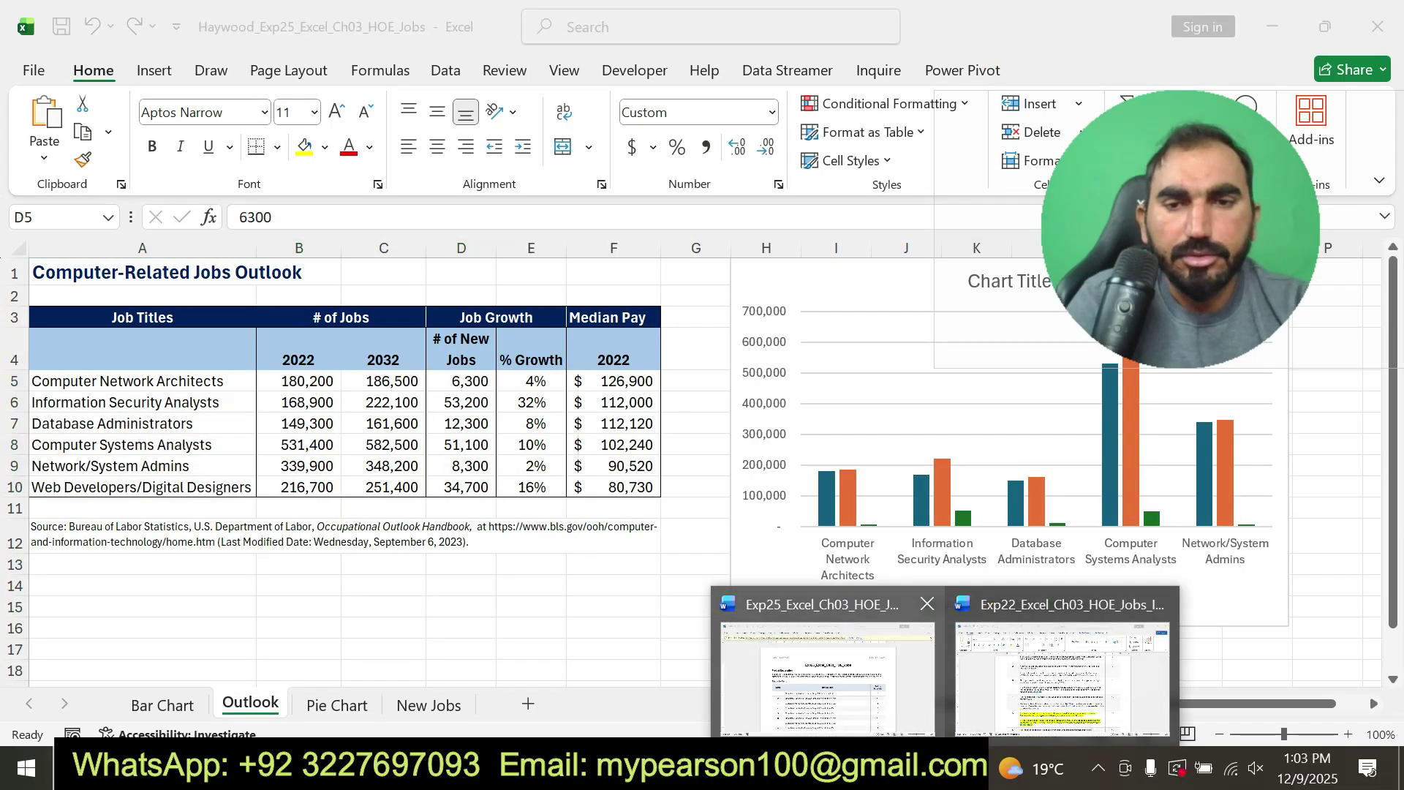
pyautogui.click(1062, 677)
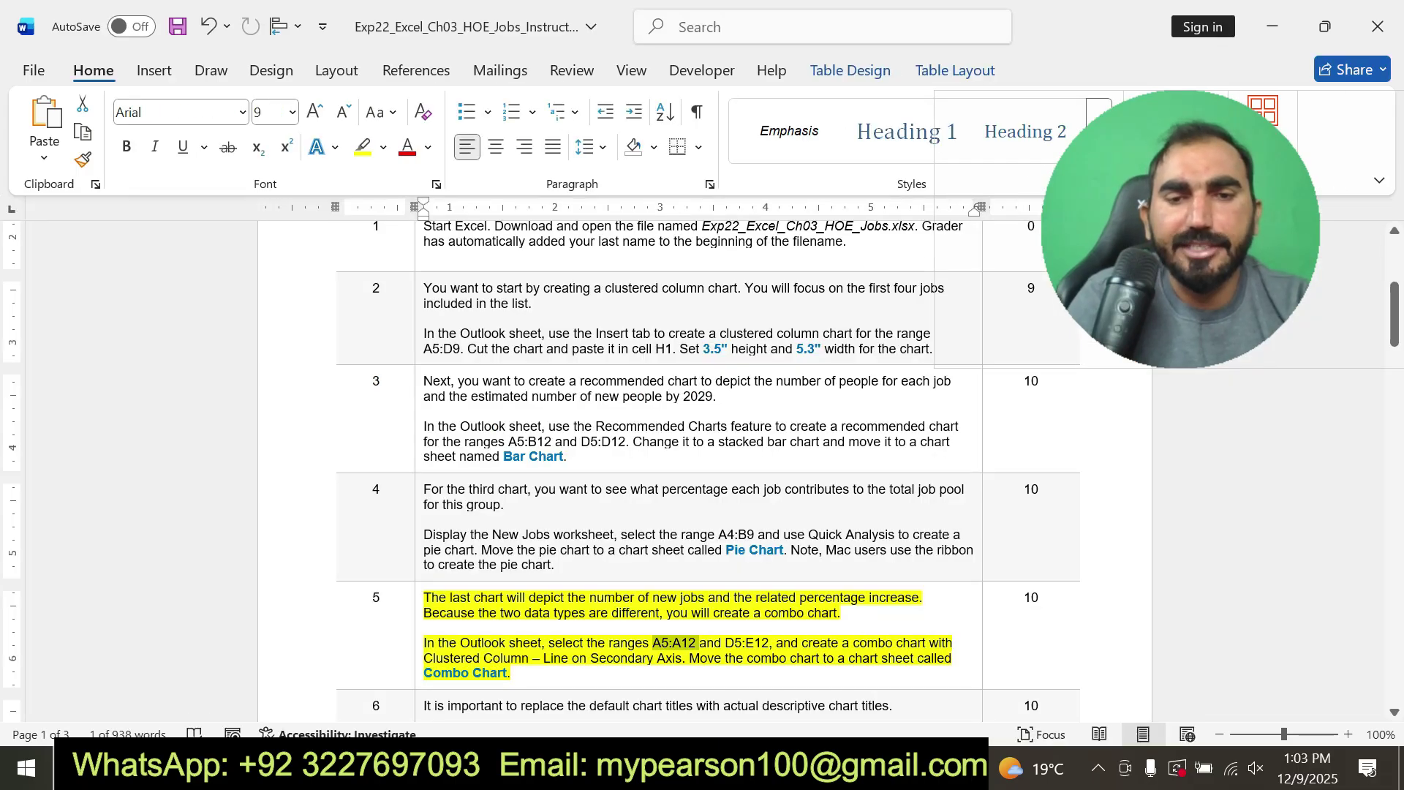
pyautogui.hotkey('alt', 'Tab')
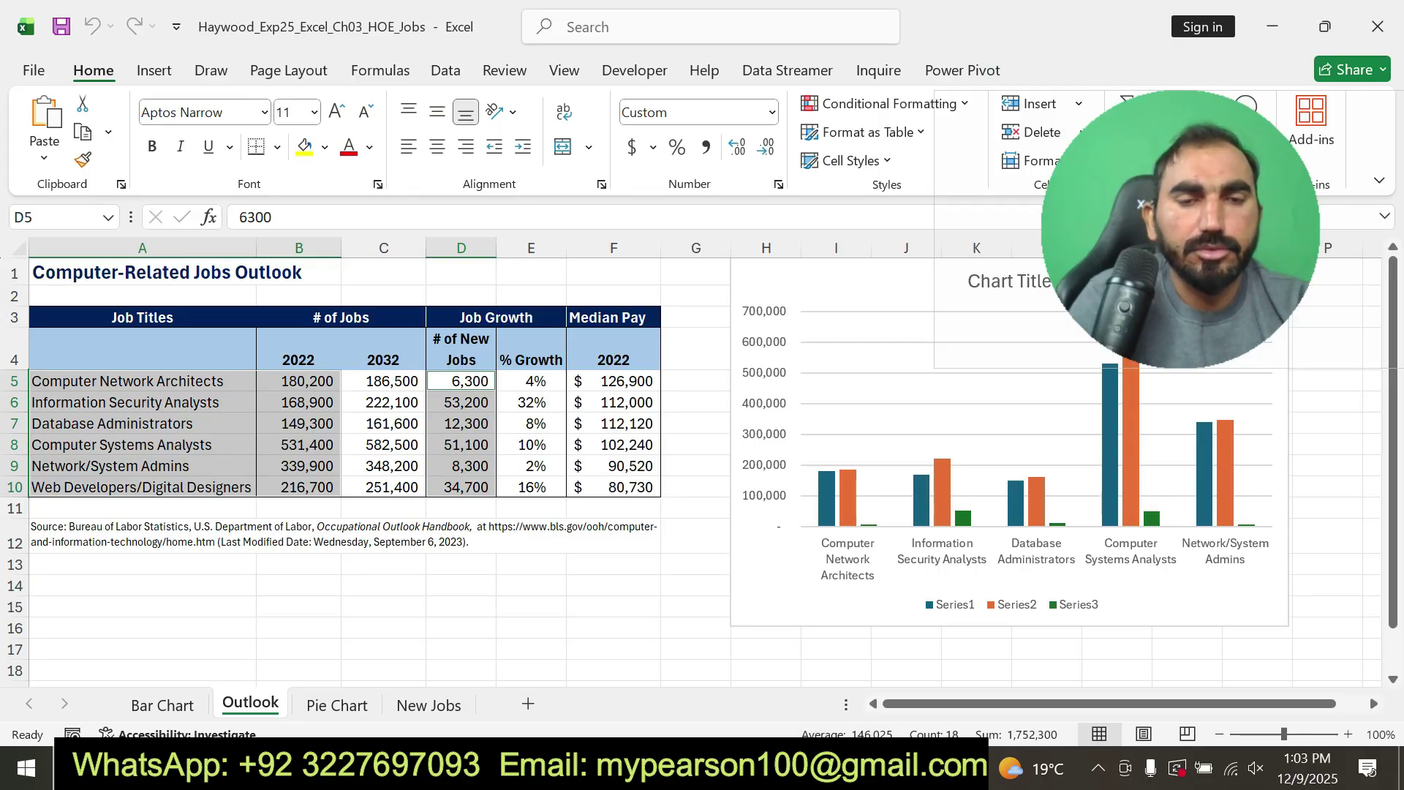
# Step: Select the ranges A5:A10 and D5:E10 together on the Outlook sheet, checking them against step 5 in Word
pyautogui.click(142, 348)
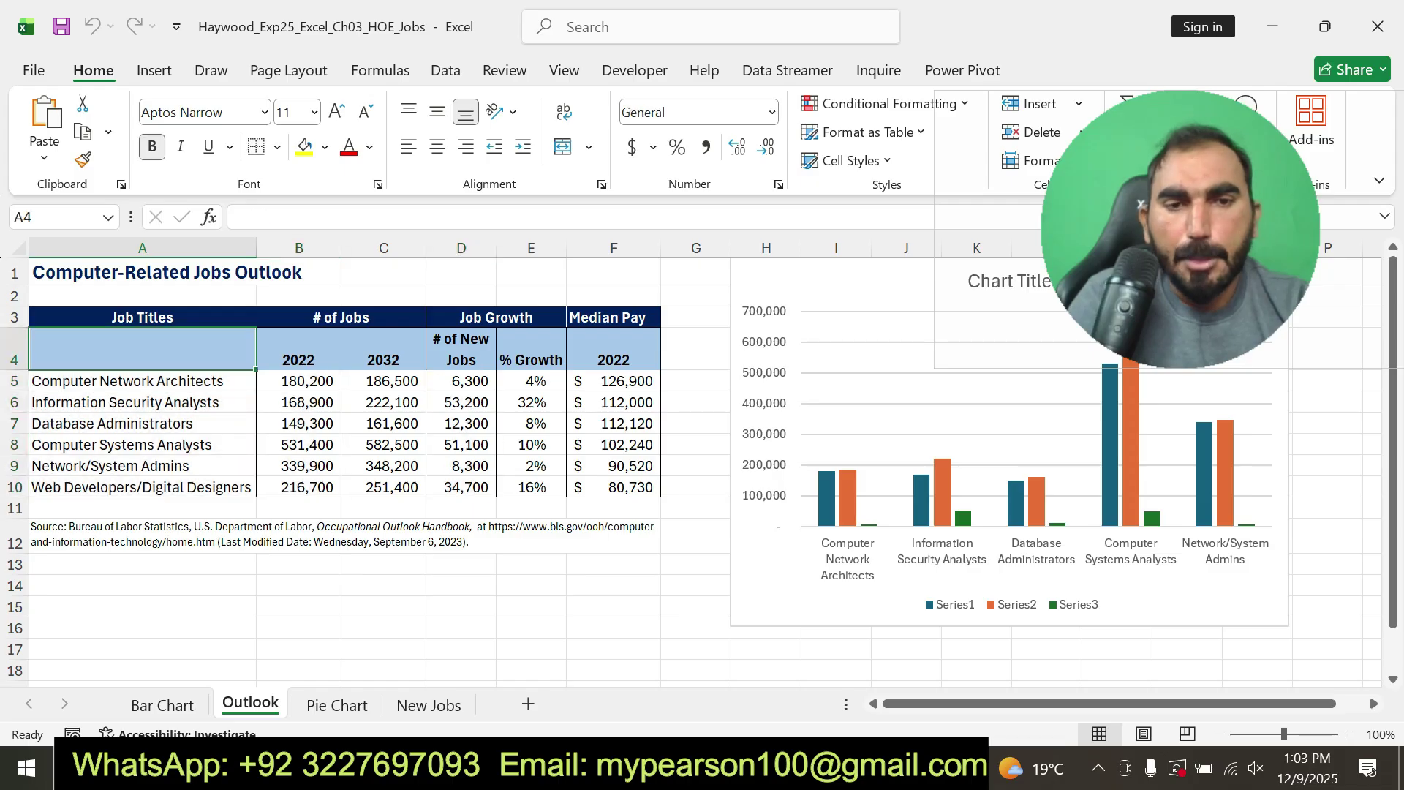
pyautogui.click(946, 768)
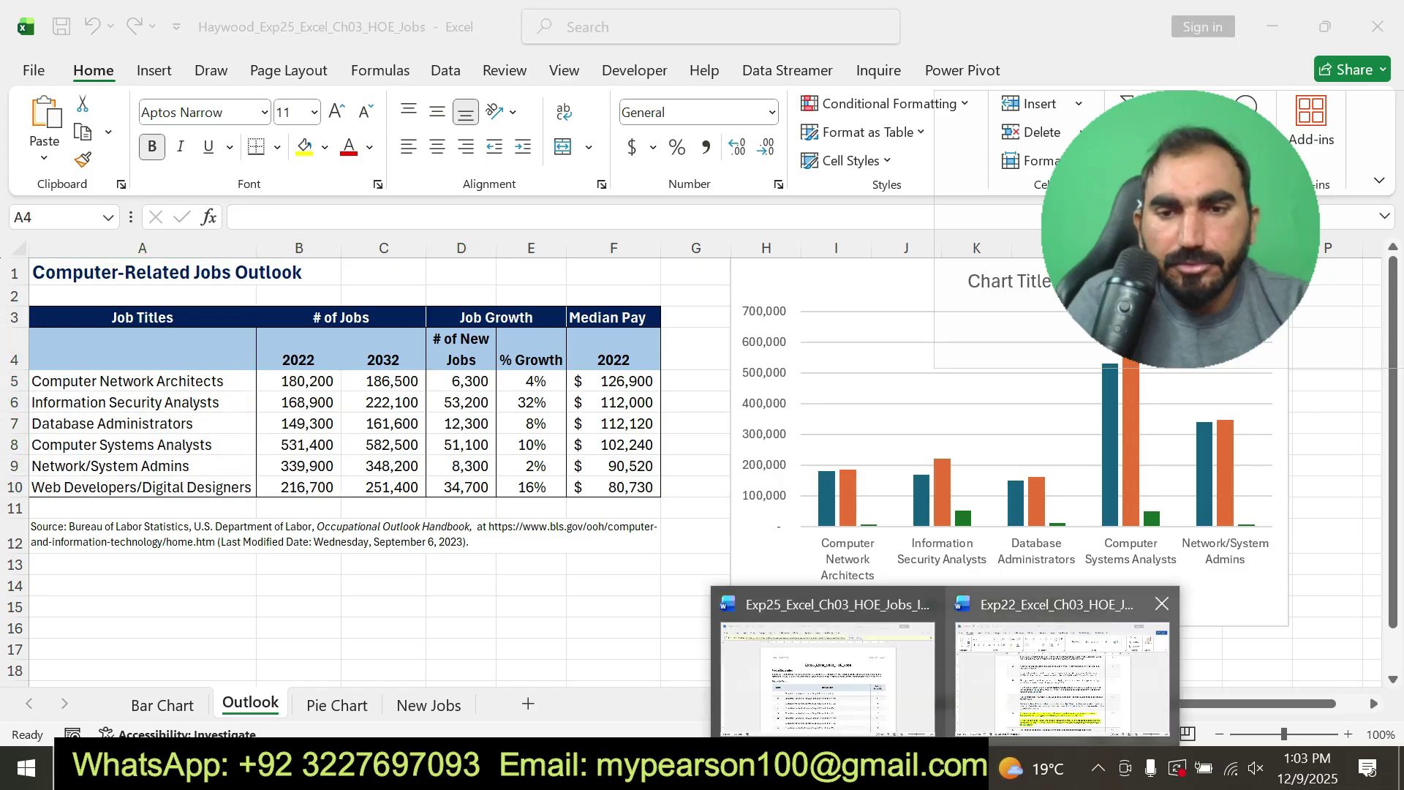
pyautogui.click(1061, 666)
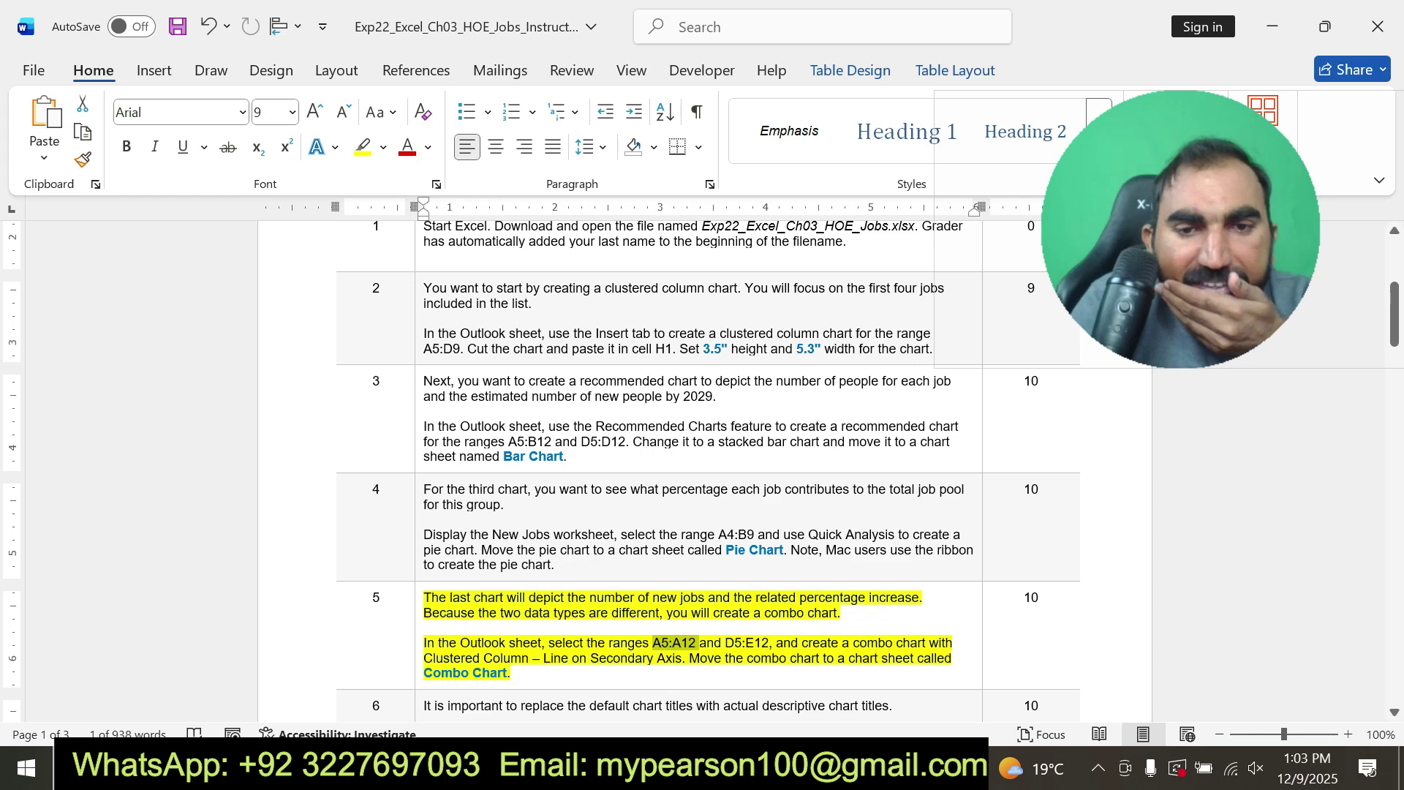
pyautogui.click(902, 768)
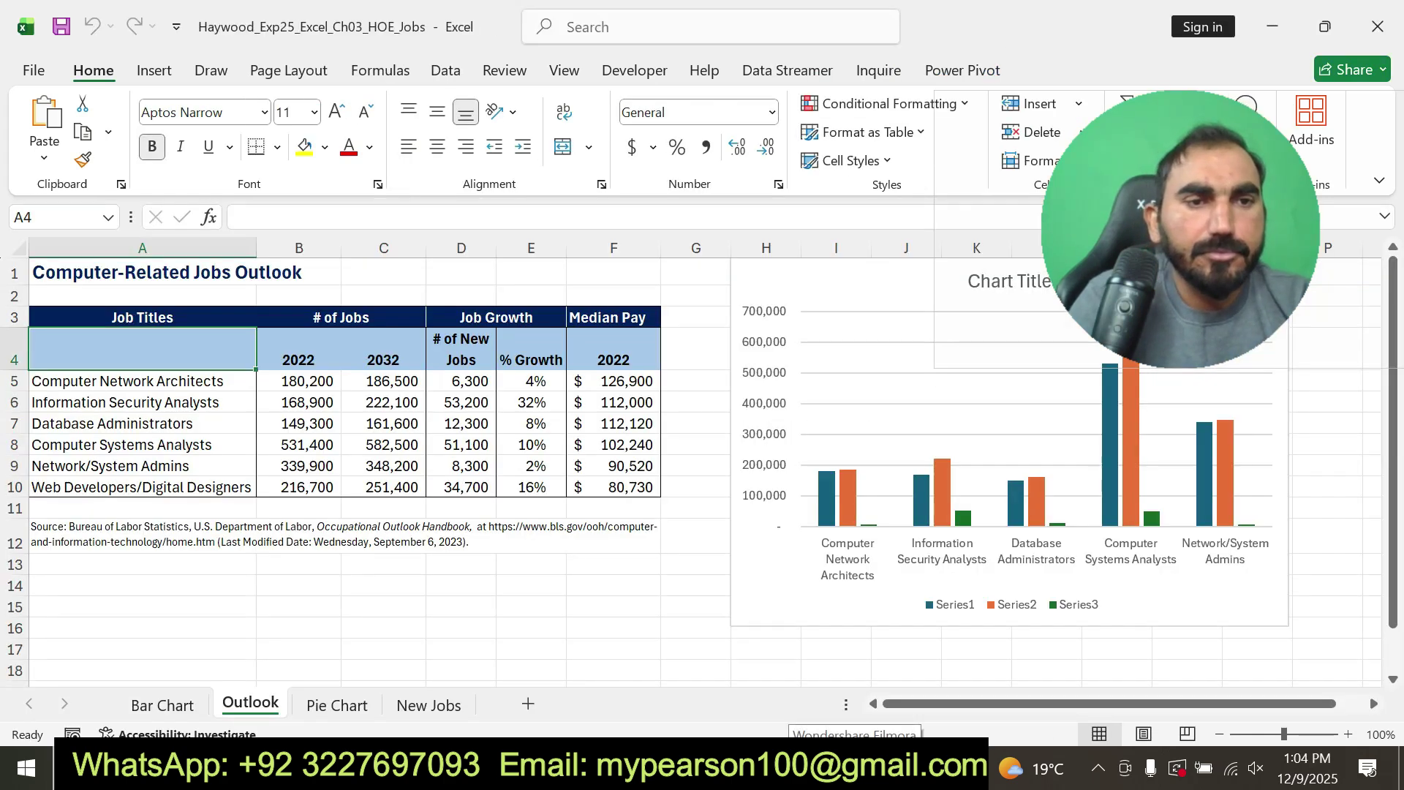
pyautogui.press('Down')
pyautogui.hotkey('shift', 'Down')
pyautogui.hotkey('shift', 'Down')
pyautogui.hotkey('shift', 'Down')
pyautogui.hotkey('shift', 'Down')
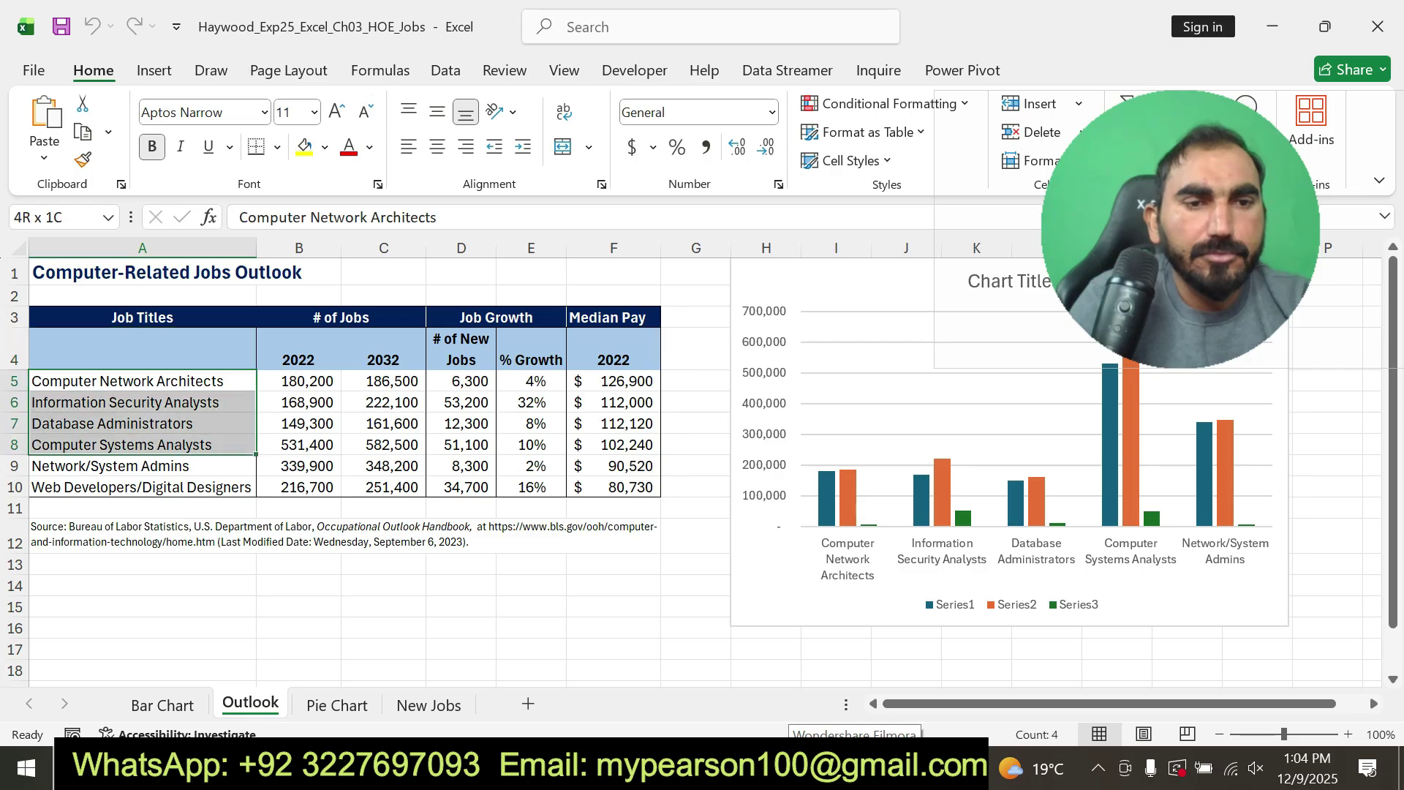
pyautogui.hotkey('shift', 'Down')
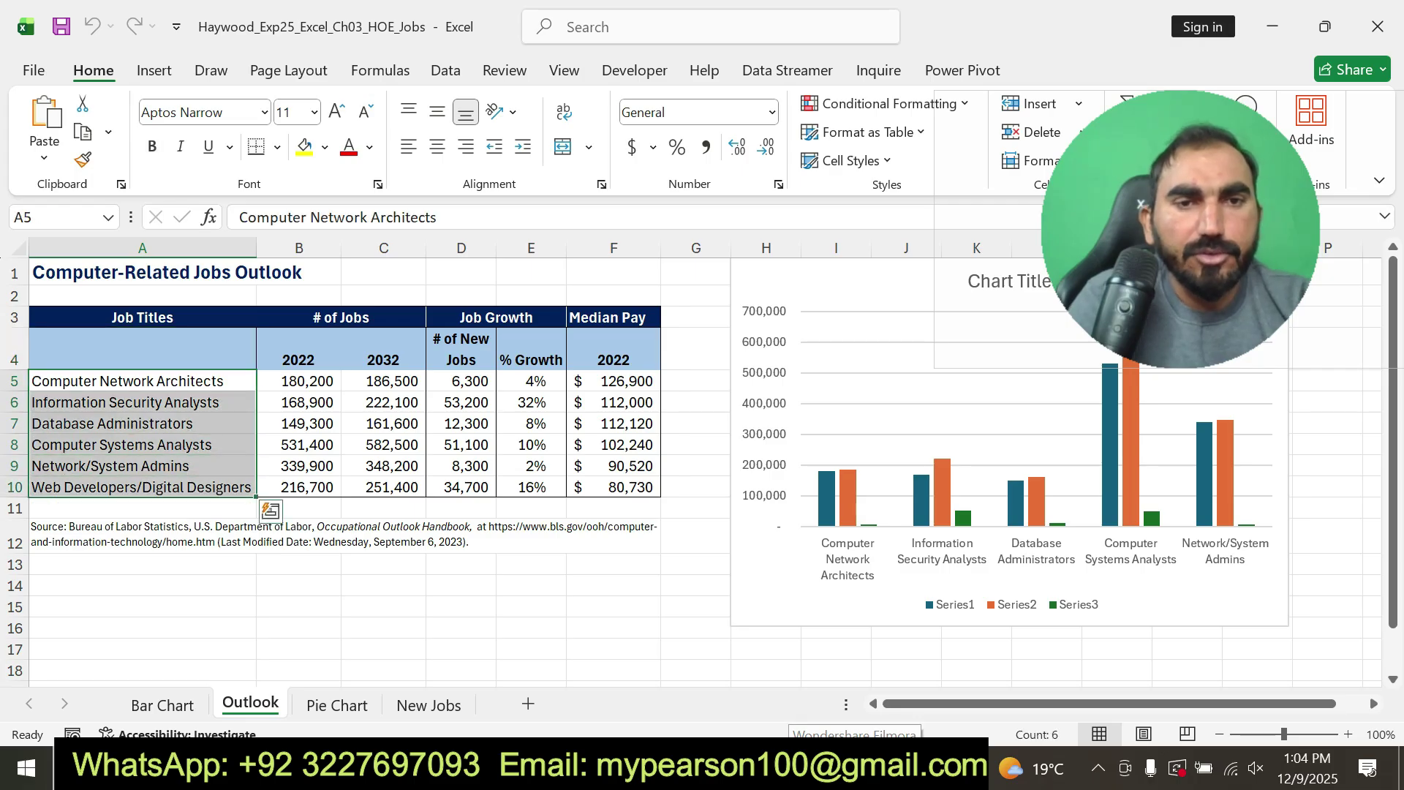
pyautogui.moveTo(461, 381); pyautogui.dragTo(530, 487)
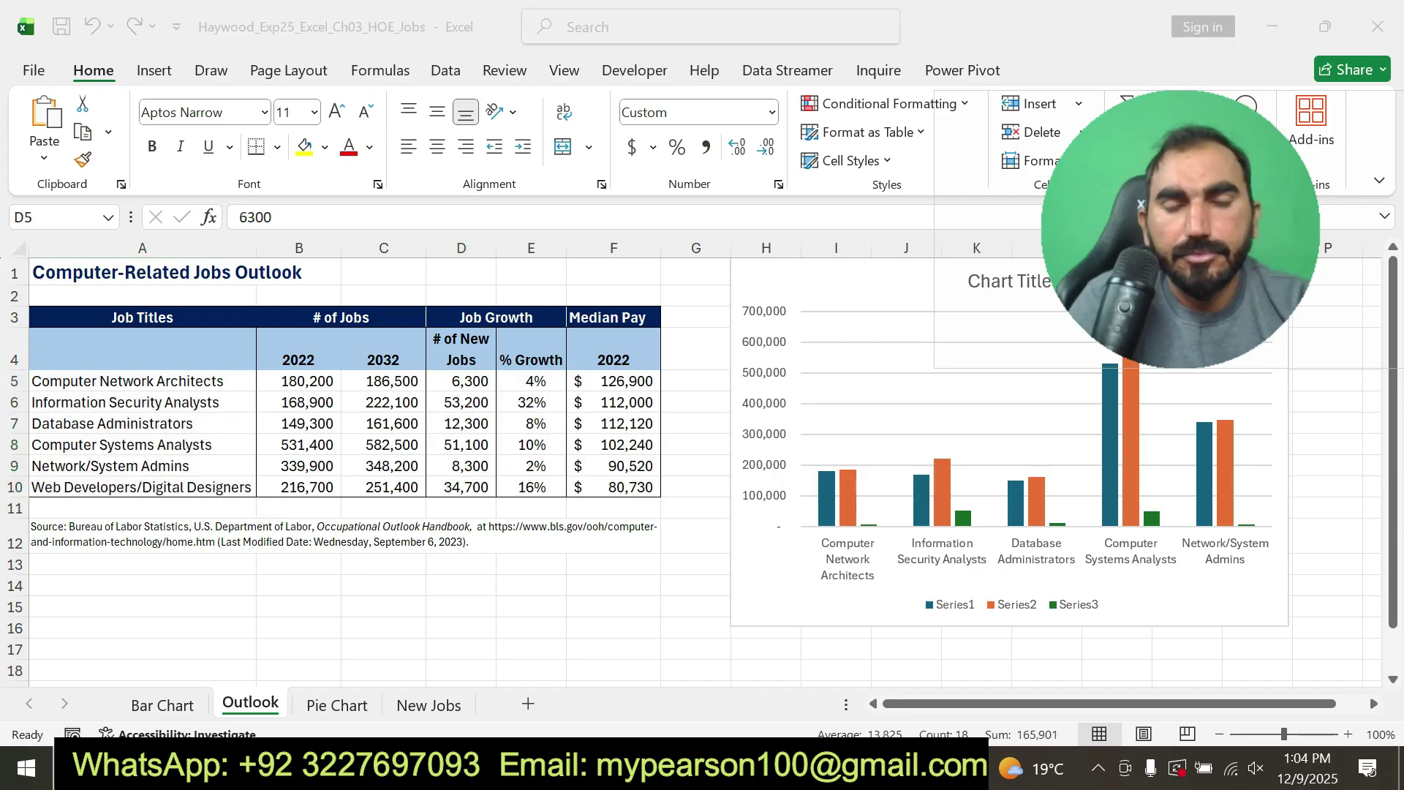
pyautogui.click(1062, 662)
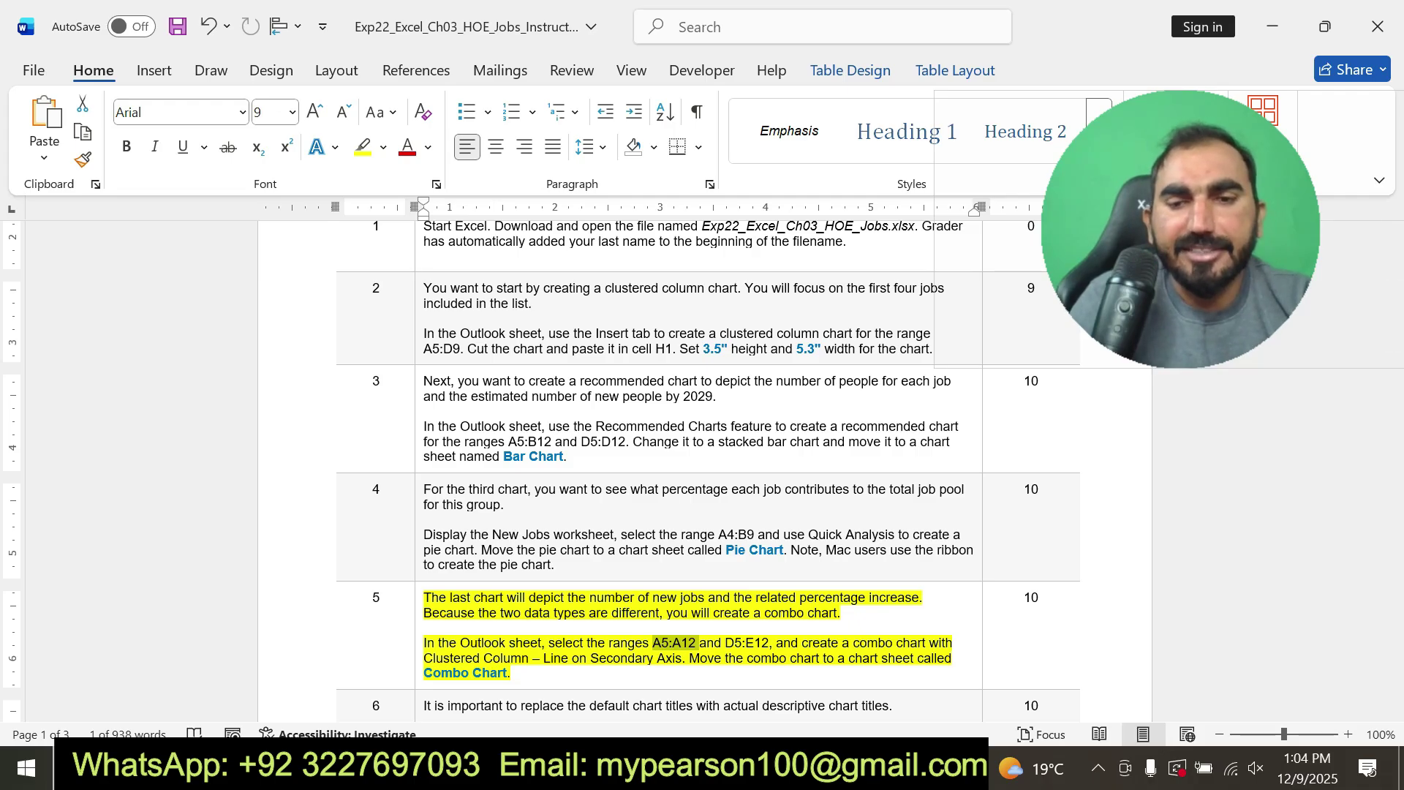
pyautogui.hotkey('alt', 'Tab')
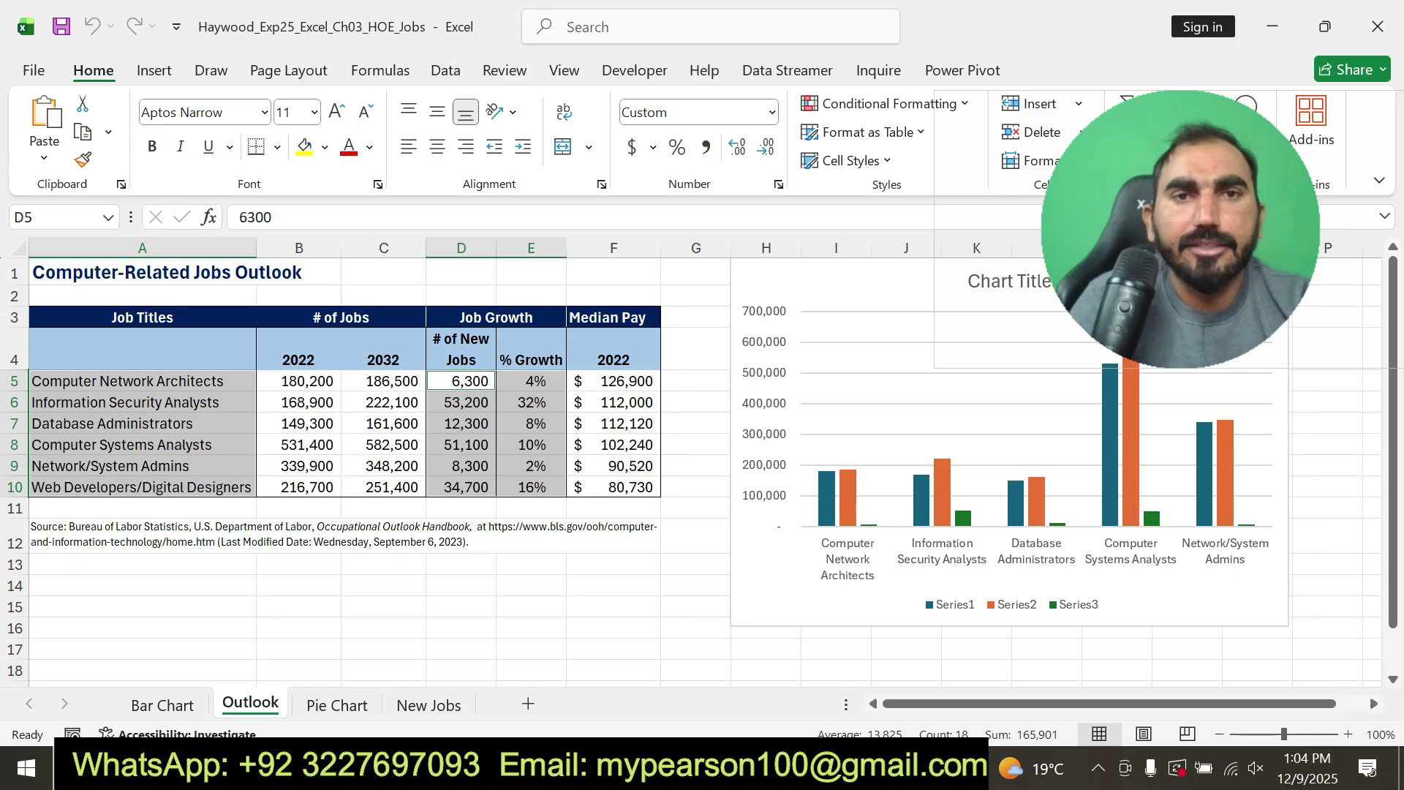
# Step: Insert a Clustered Column – Line on Secondary Axis combo chart for the selected job titles, new jobs and growth percentages
pyautogui.click(154, 71)
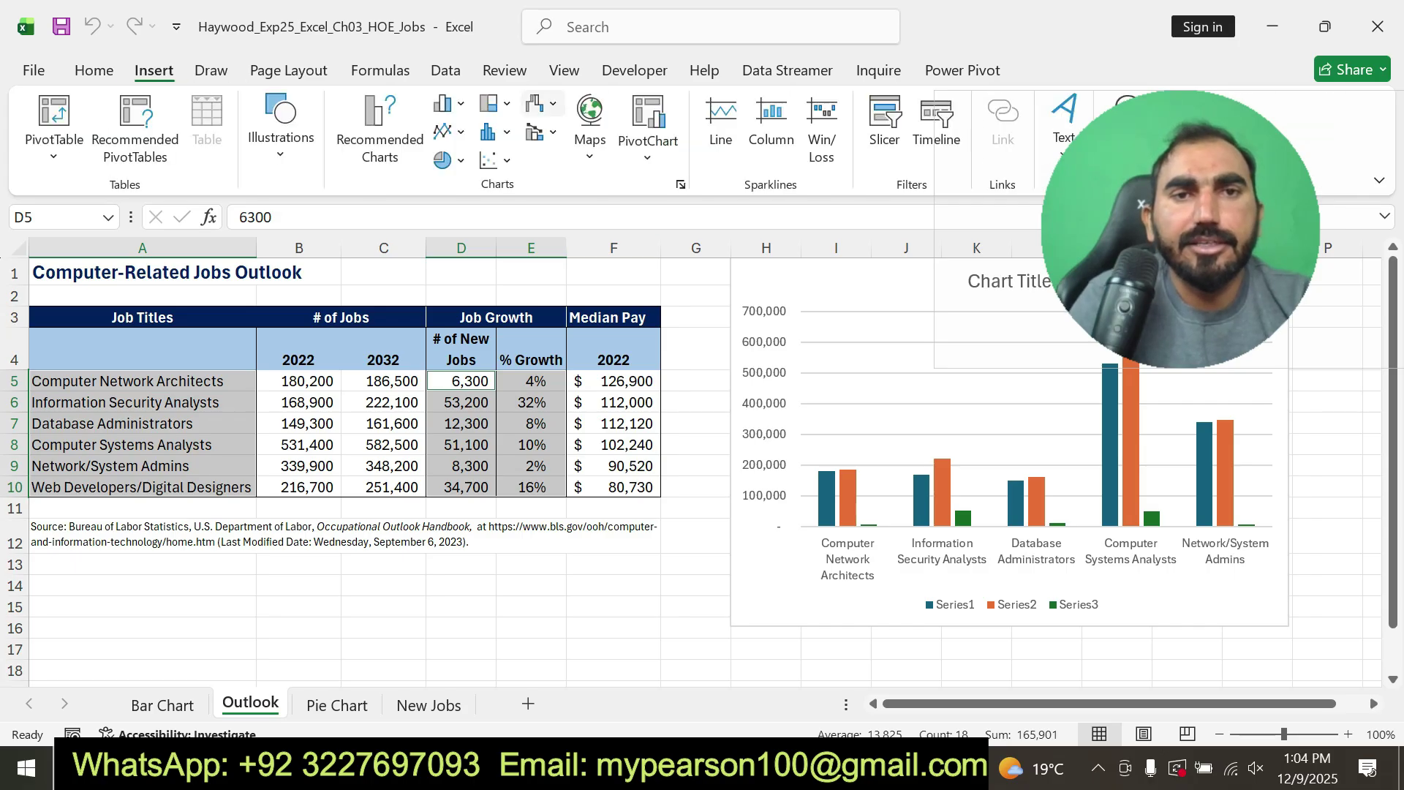
pyautogui.click(542, 133)
pyautogui.click(614, 208)
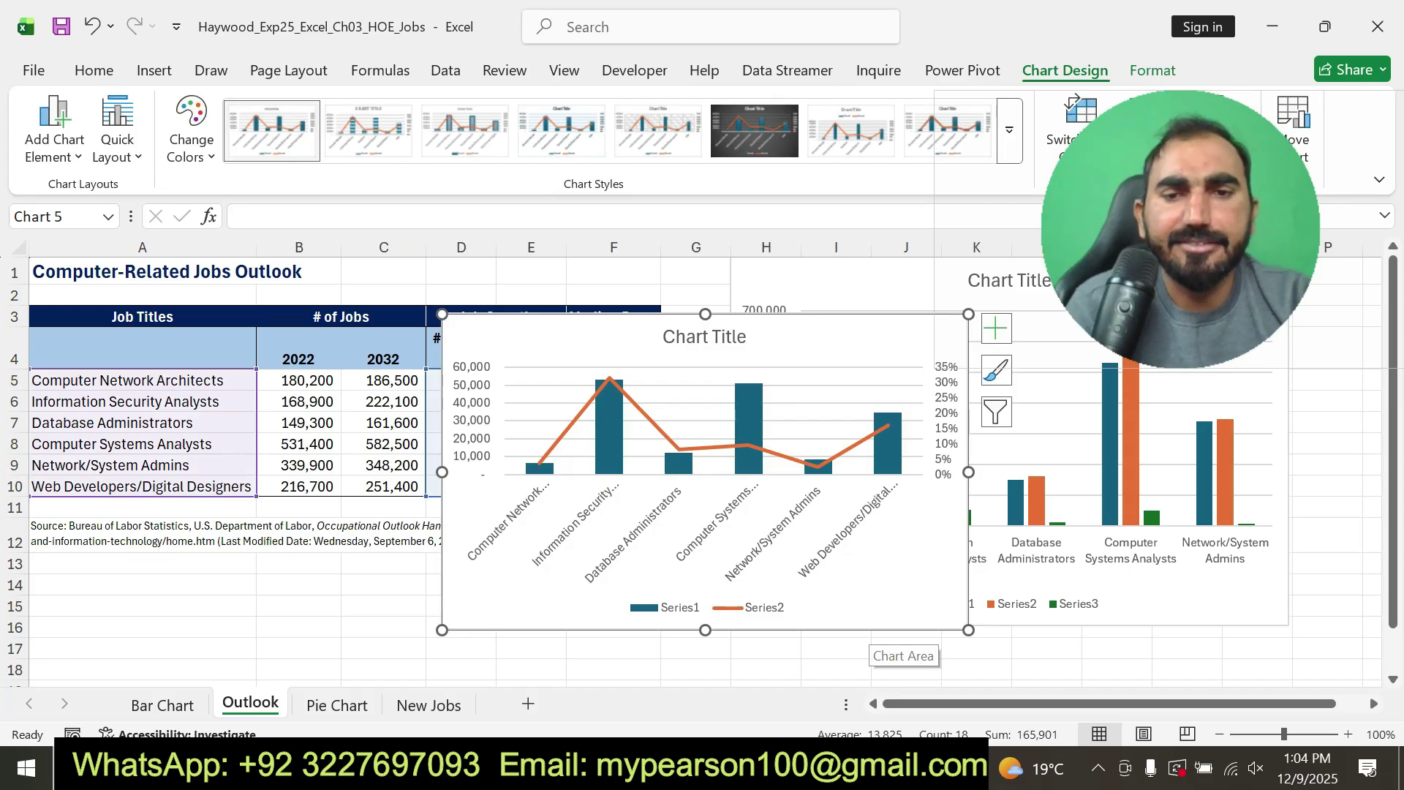
# Step: Switch to the Word instructions, copy the sheet name Combo Chart from step 5 and return to Excel
pyautogui.click(946, 767)
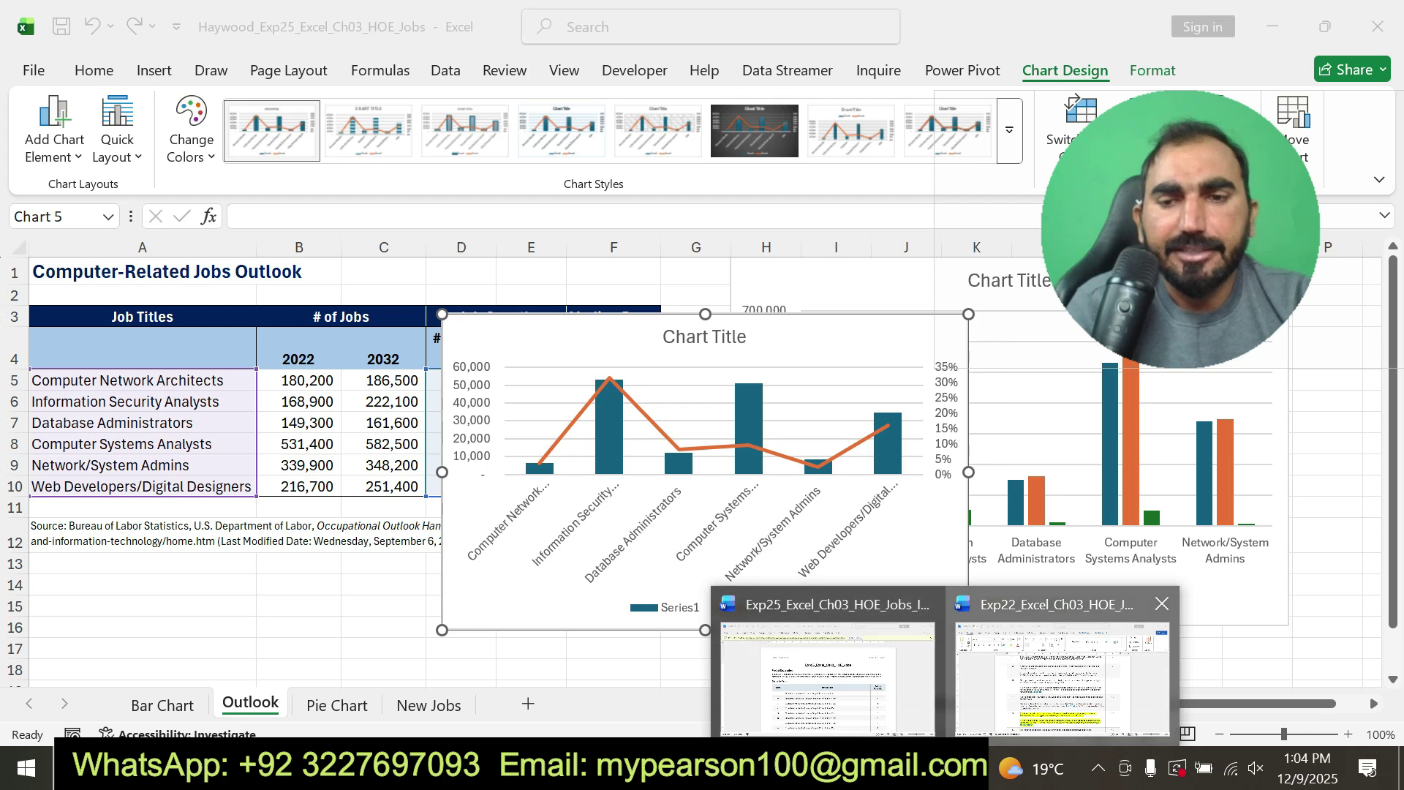
pyautogui.click(1061, 676)
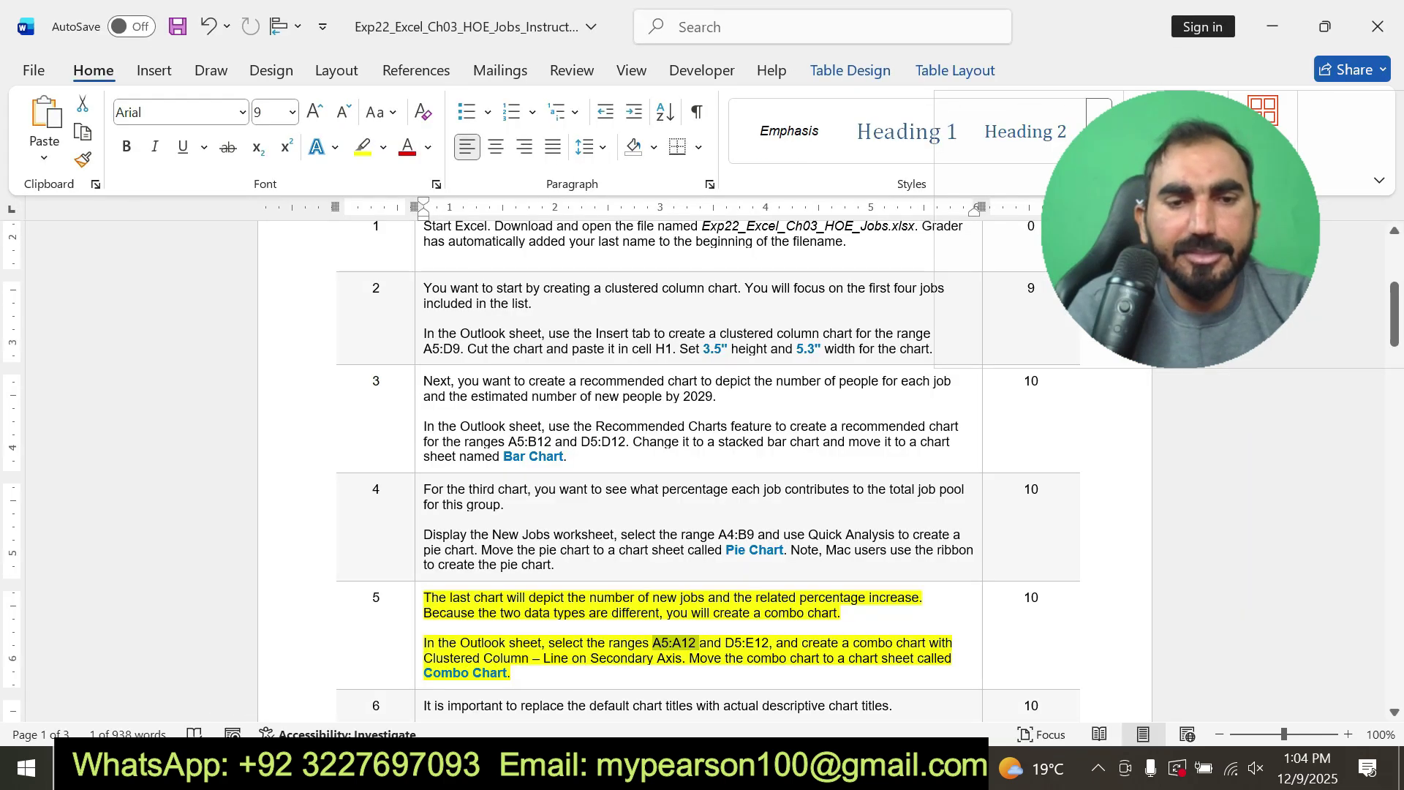
pyautogui.moveTo(424, 672); pyautogui.dragTo(507, 672)
pyautogui.hotkey('ctrl', 'c')
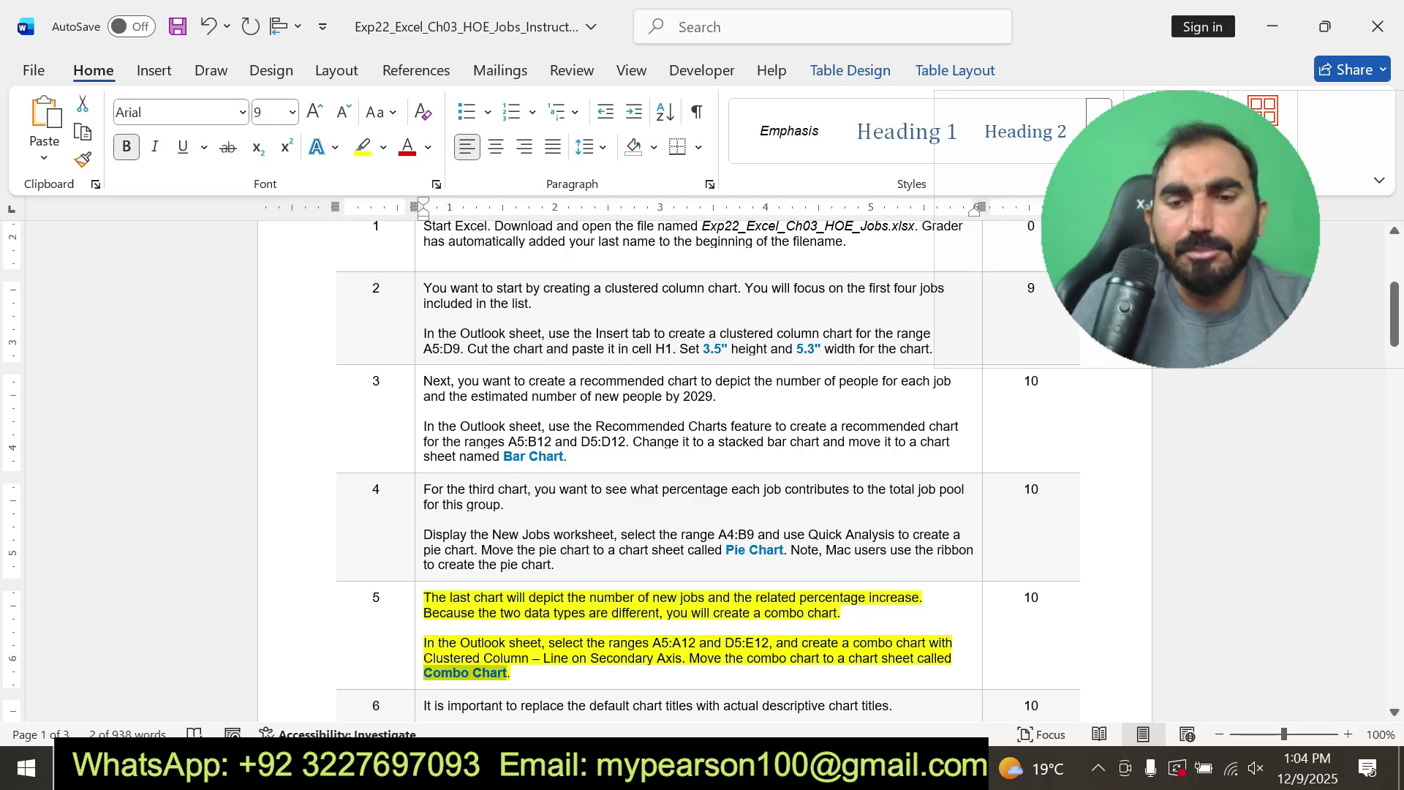
pyautogui.click(901, 766)
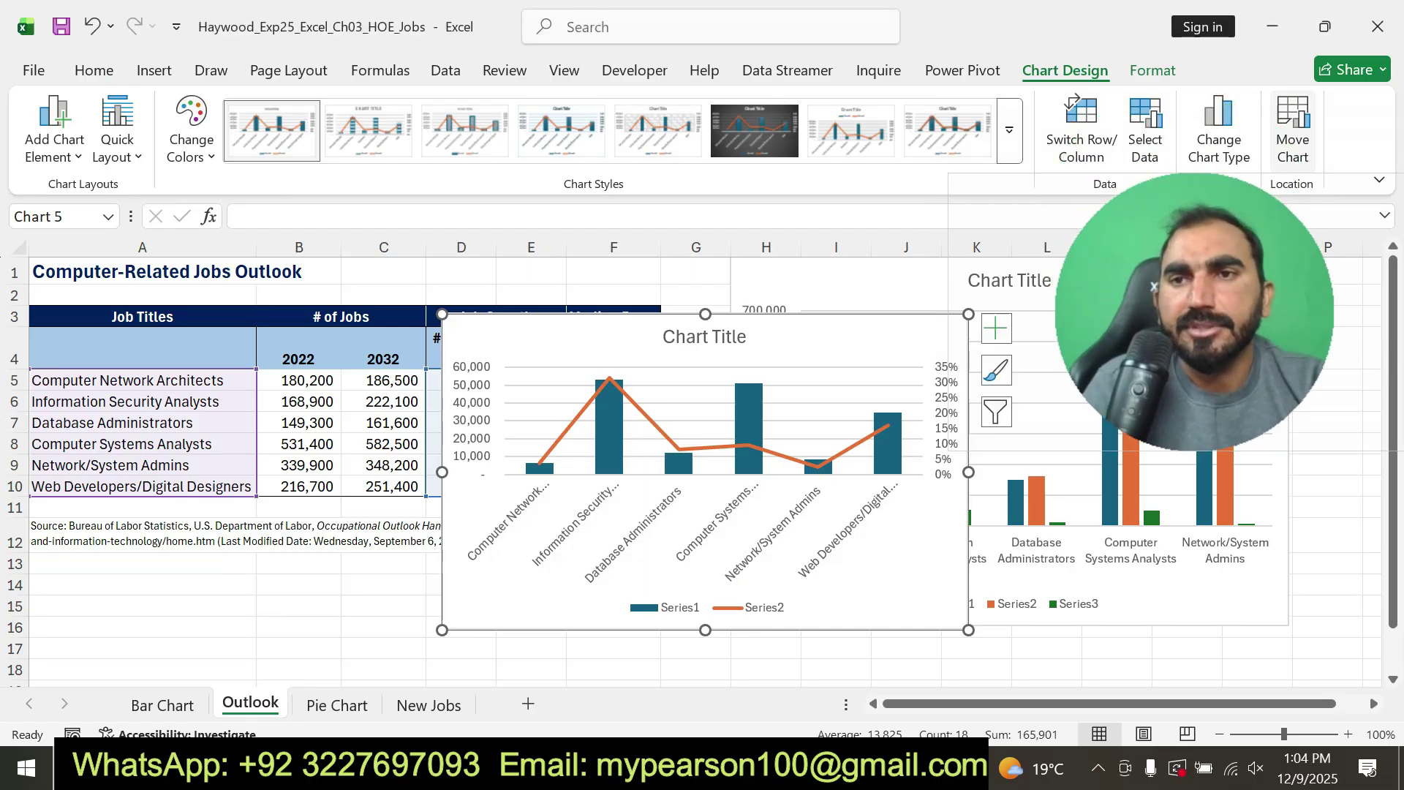
# Step: Move the combo chart from the Outlook sheet to a new chart sheet named Combo Chart
pyautogui.click(1293, 125)
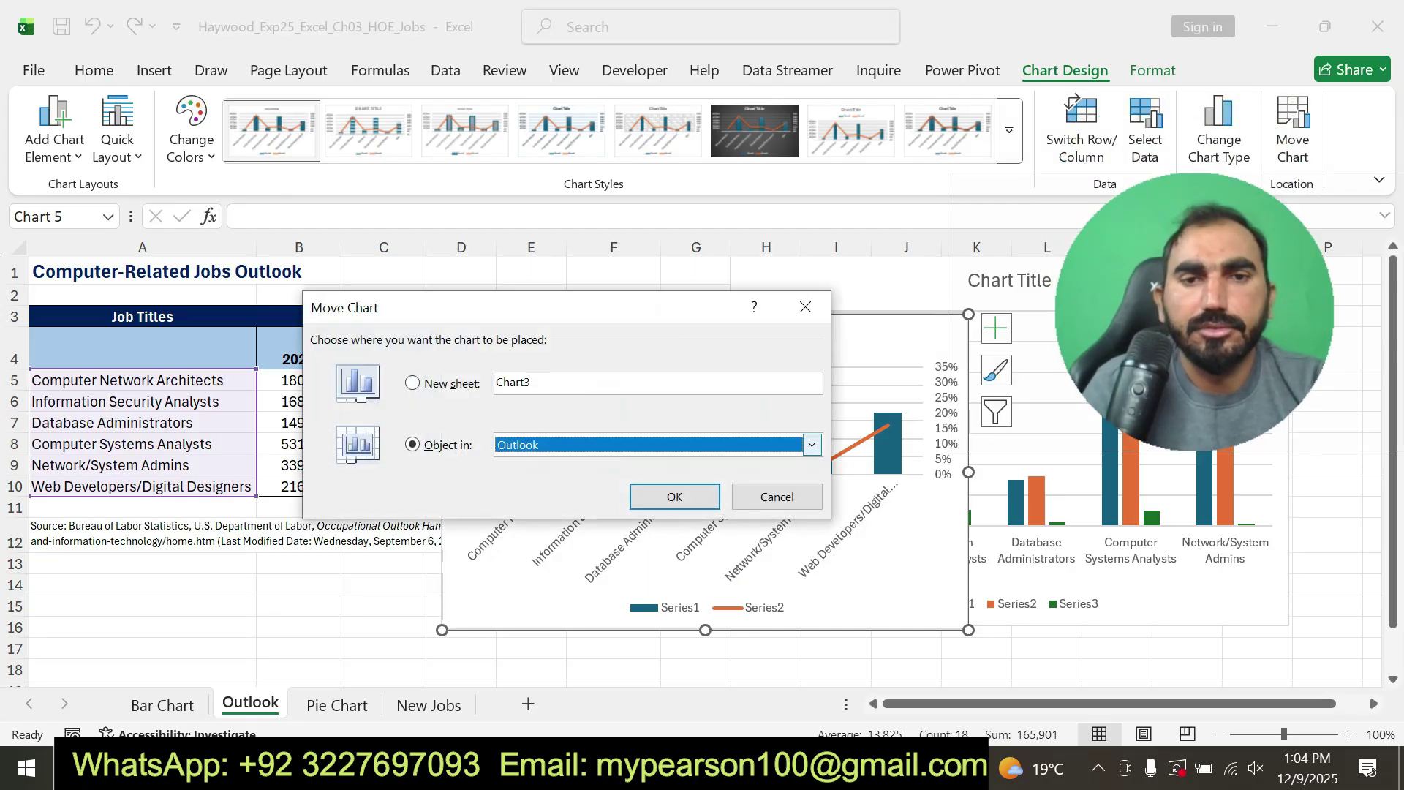
pyautogui.click(412, 382)
pyautogui.press('BackSpace')
pyautogui.hotkey('ctrl', 'v')
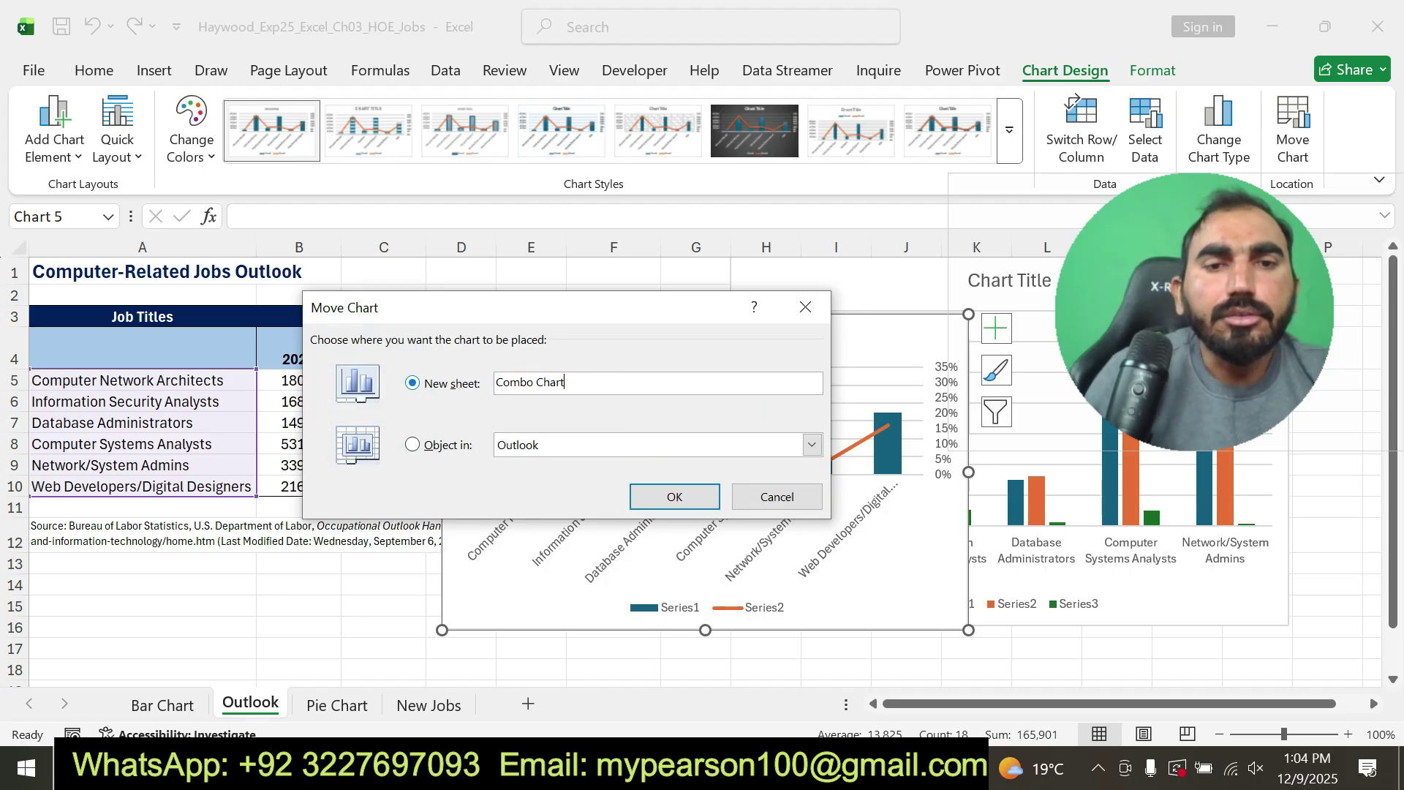
pyautogui.click(674, 497)
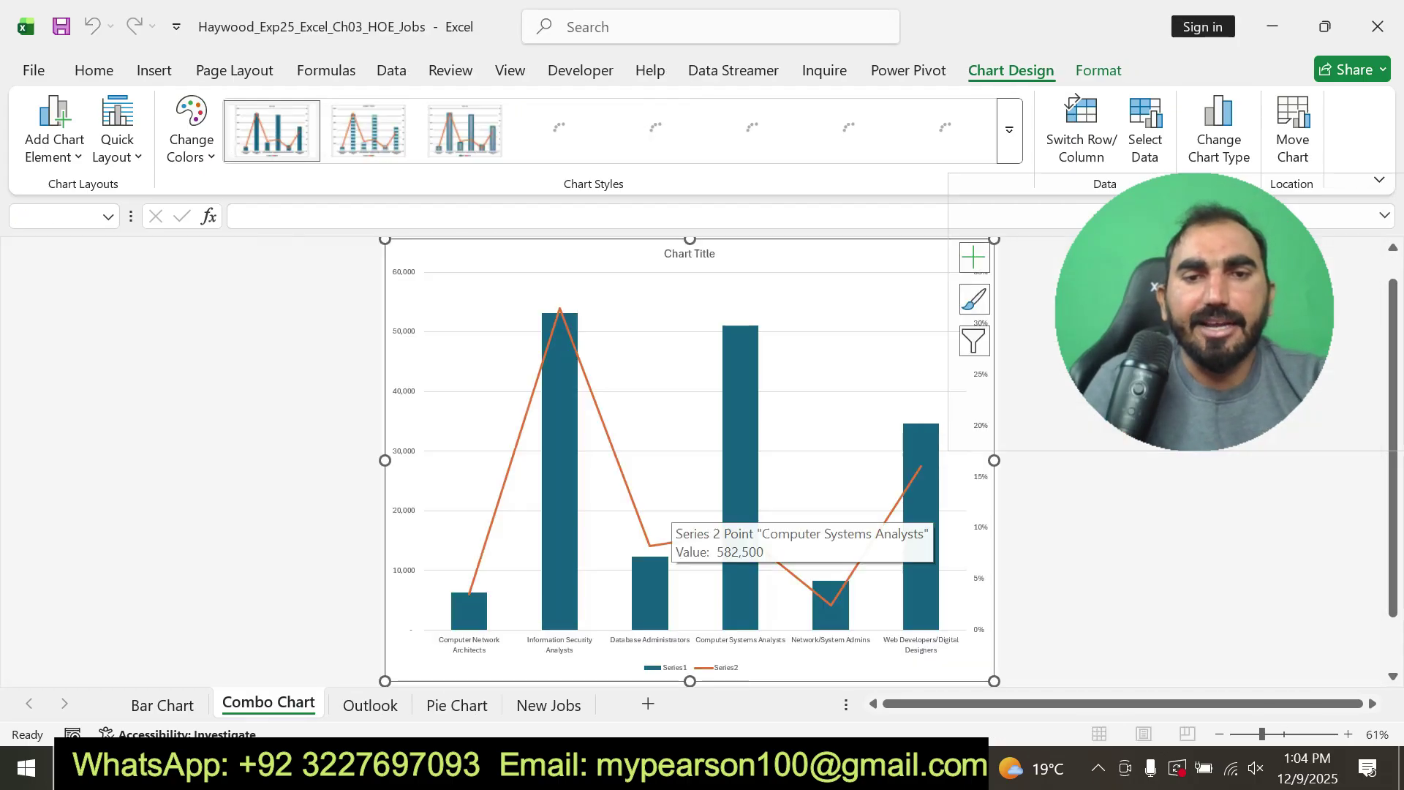
# Step: Switch to the Word instructions, undo the step 5 highlight and highlight the step 6 text in yellow
pyautogui.click(947, 768)
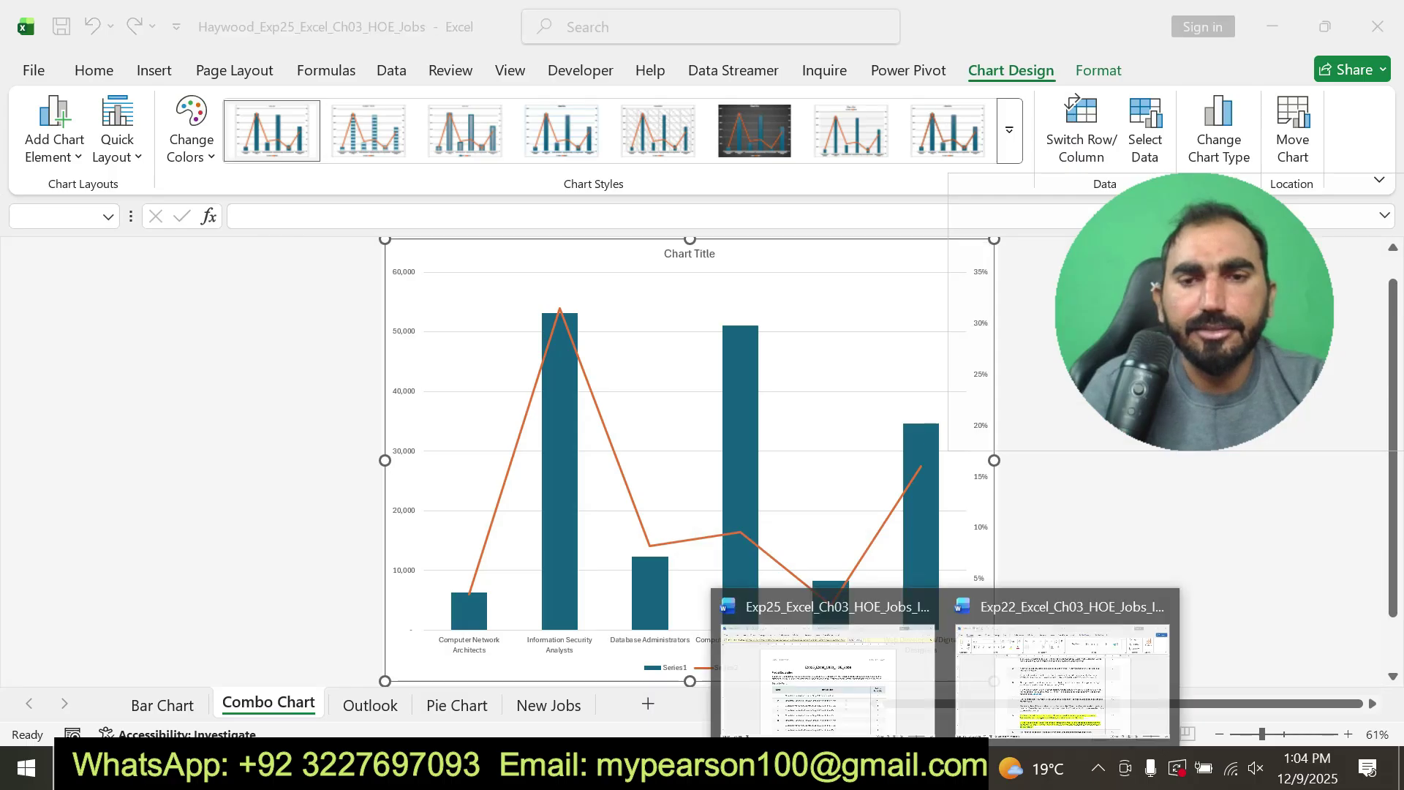
pyautogui.click(1064, 672)
pyautogui.hotkey('ctrl', 'z')
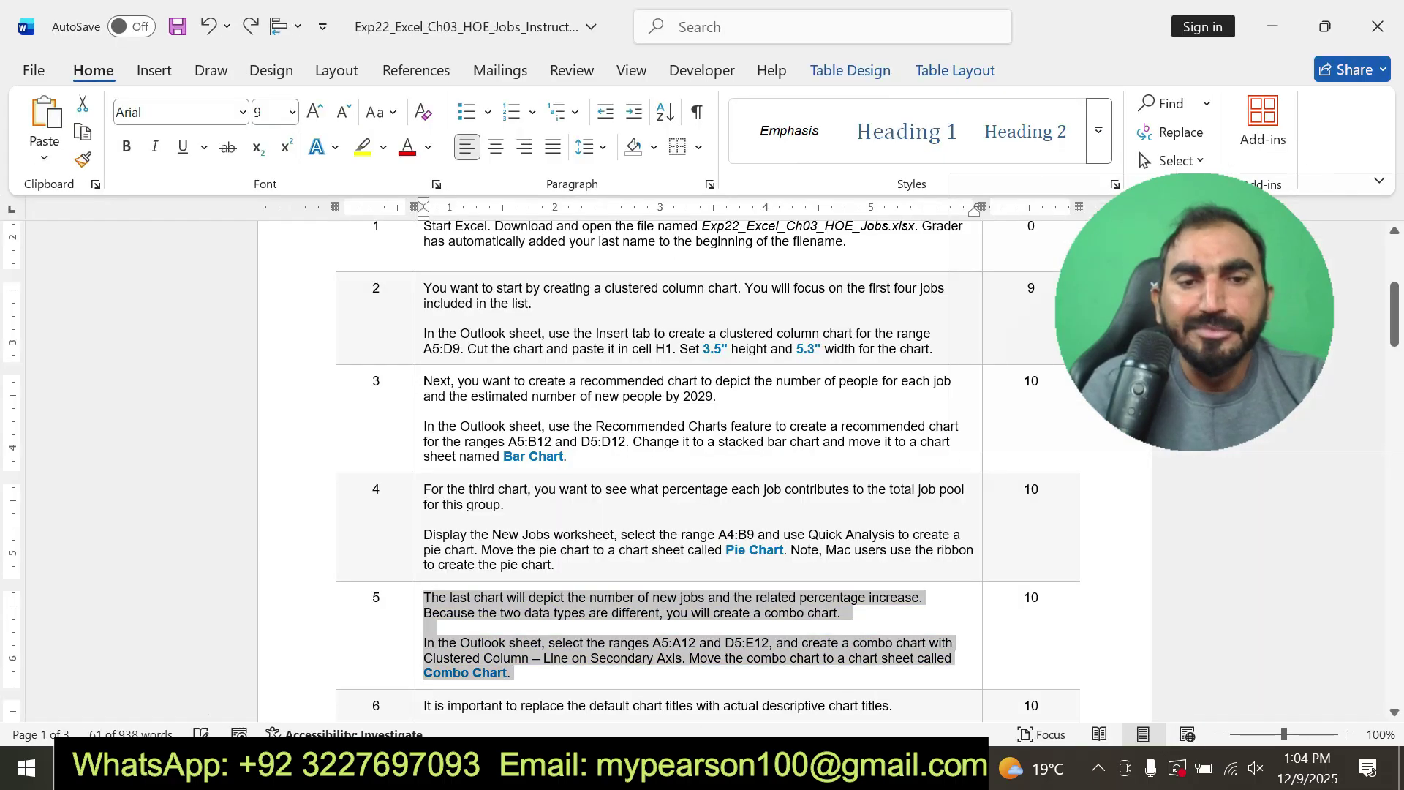
pyautogui.moveTo(1194, 312); pyautogui.dragTo(1136, 275)
pyautogui.hotkey('alt', 'Tab')
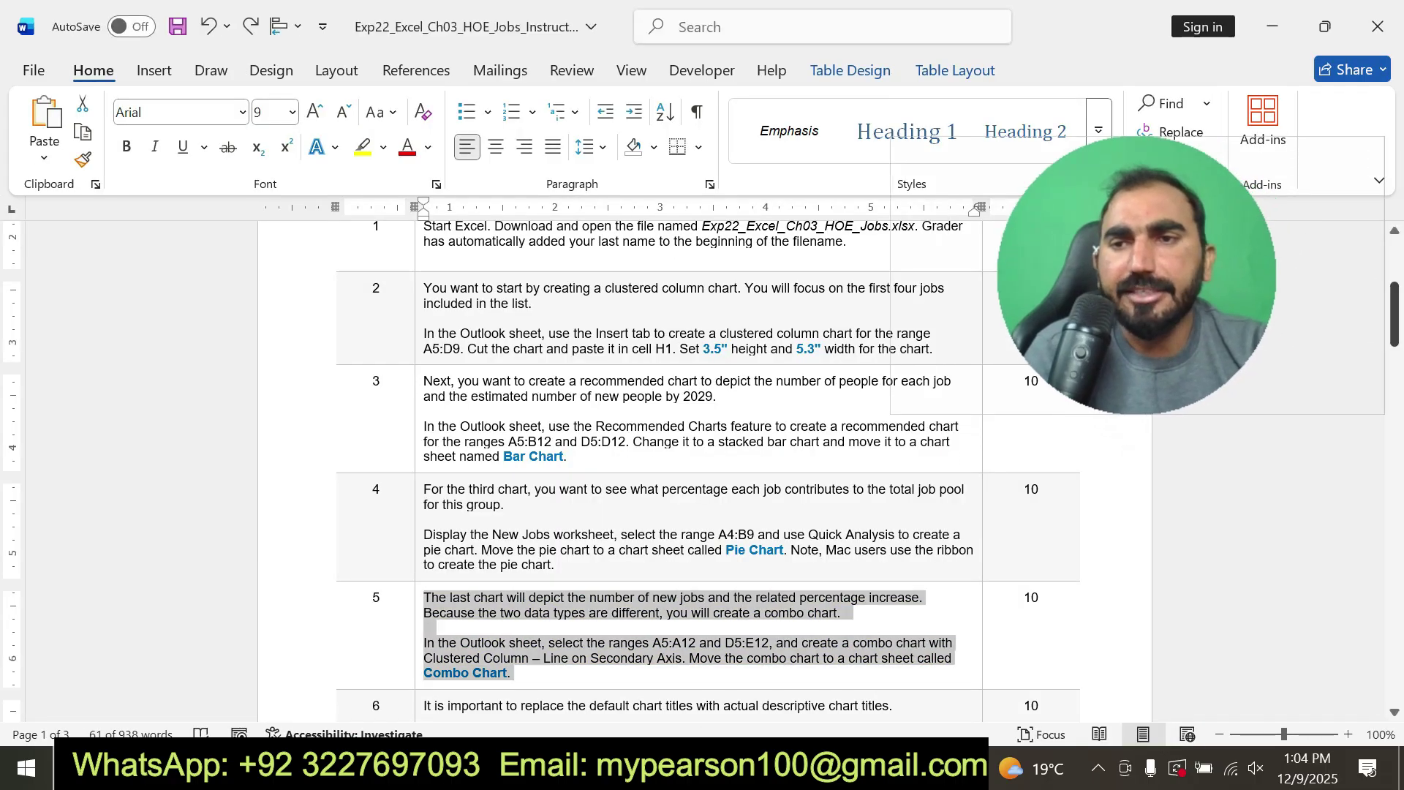
pyautogui.scroll(-5, 702, 468)
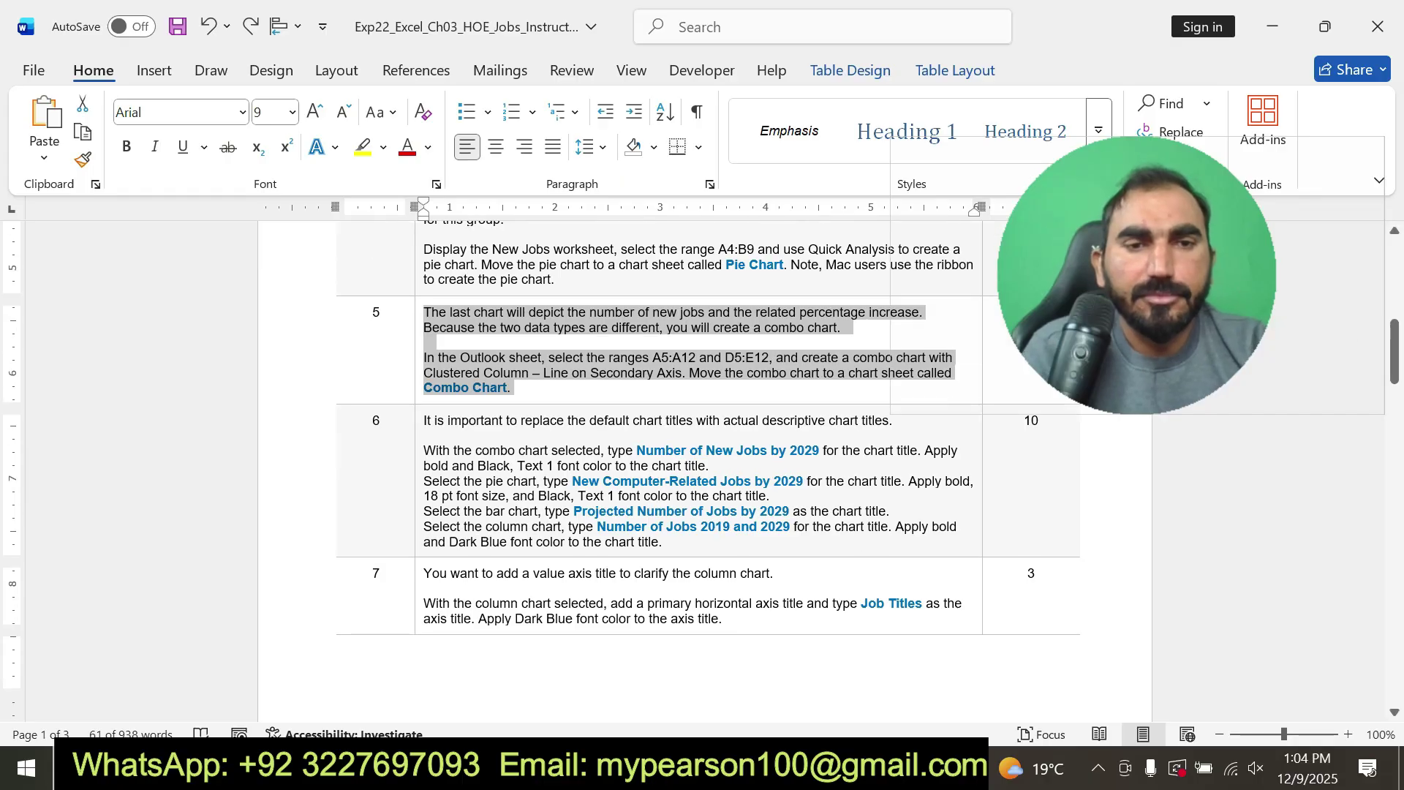
pyautogui.click(419, 424)
pyautogui.click(518, 386)
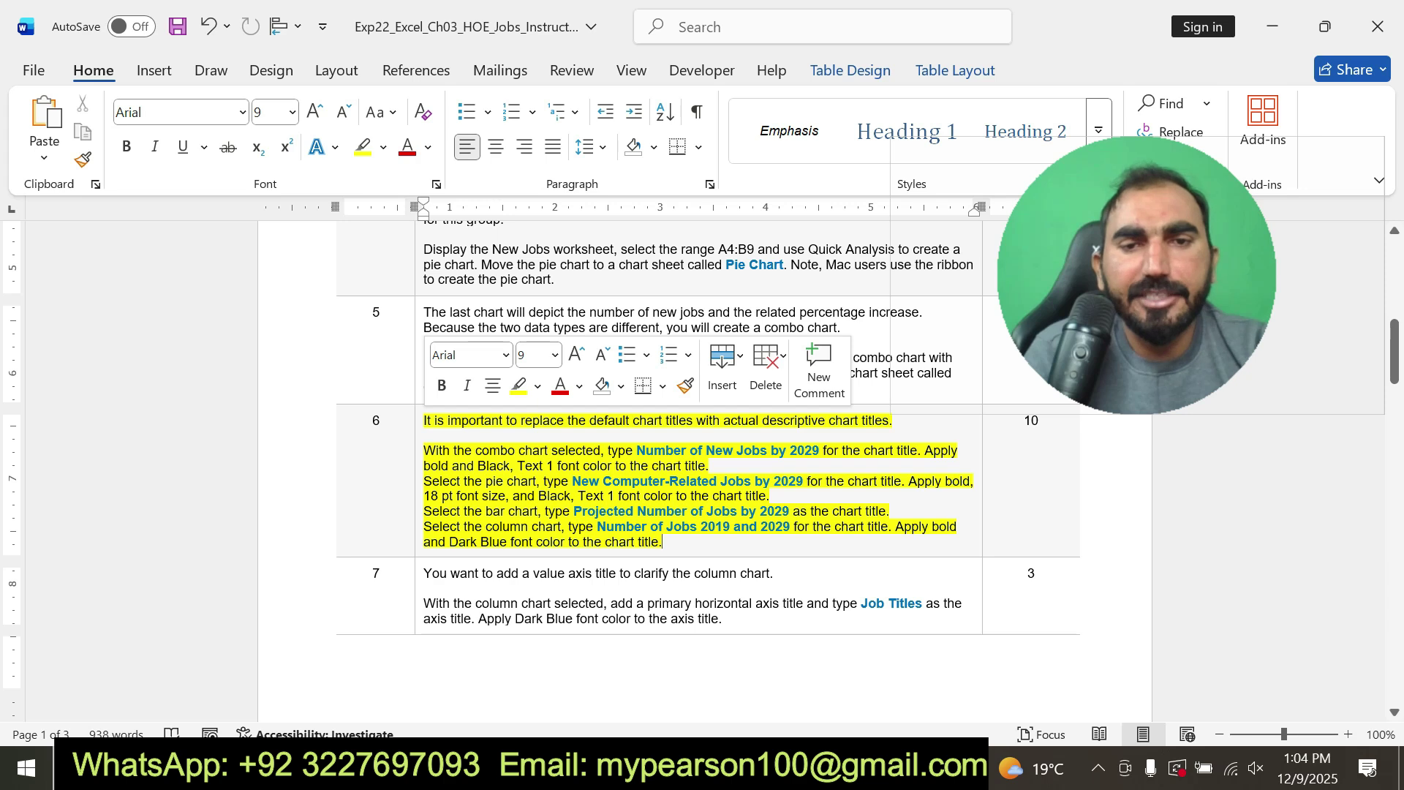
# Step: Copy Number of New Jobs by 2029 from step 6 in Word and paste it as the combo chart's title in Excel
pyautogui.moveTo(637, 450); pyautogui.dragTo(822, 450)
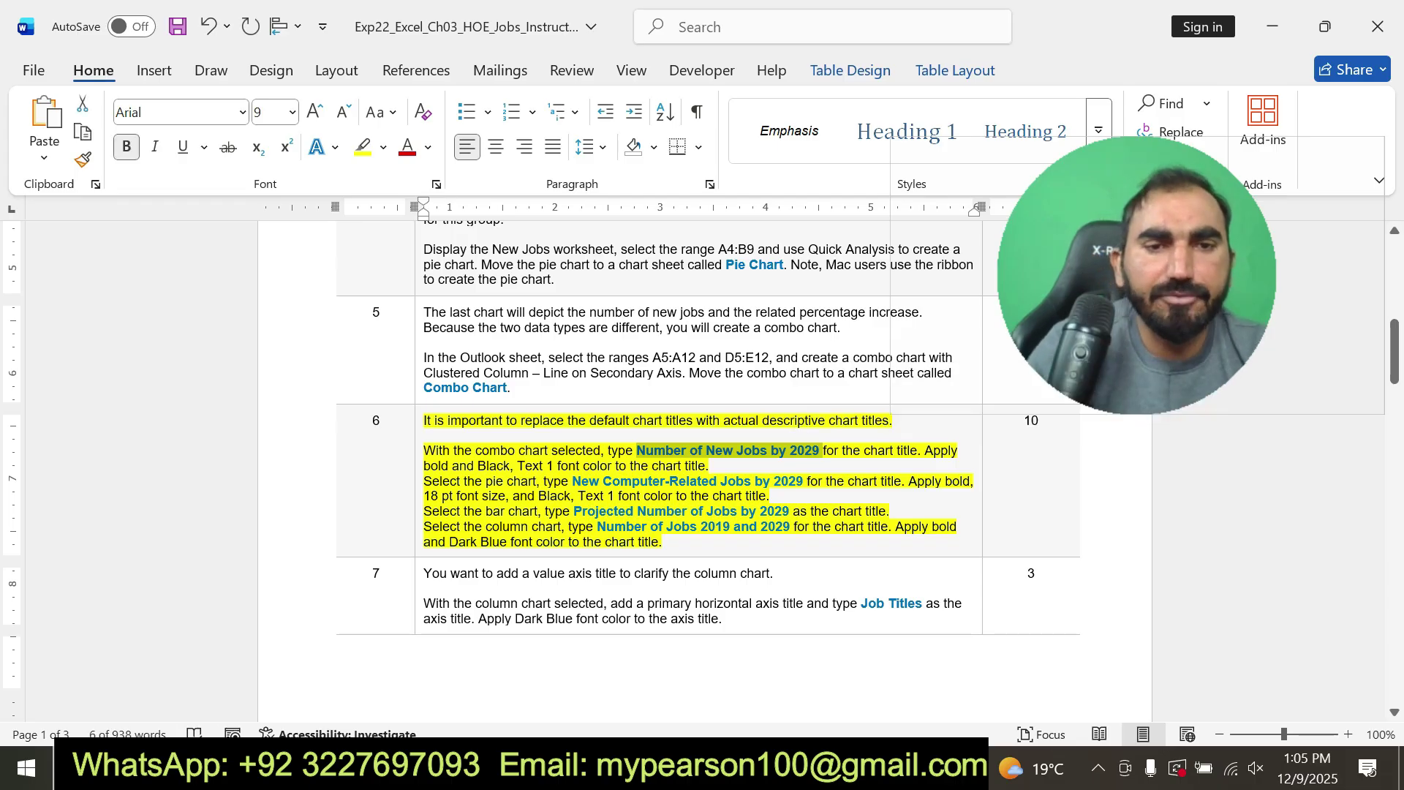
pyautogui.hotkey('alt', 'Tab')
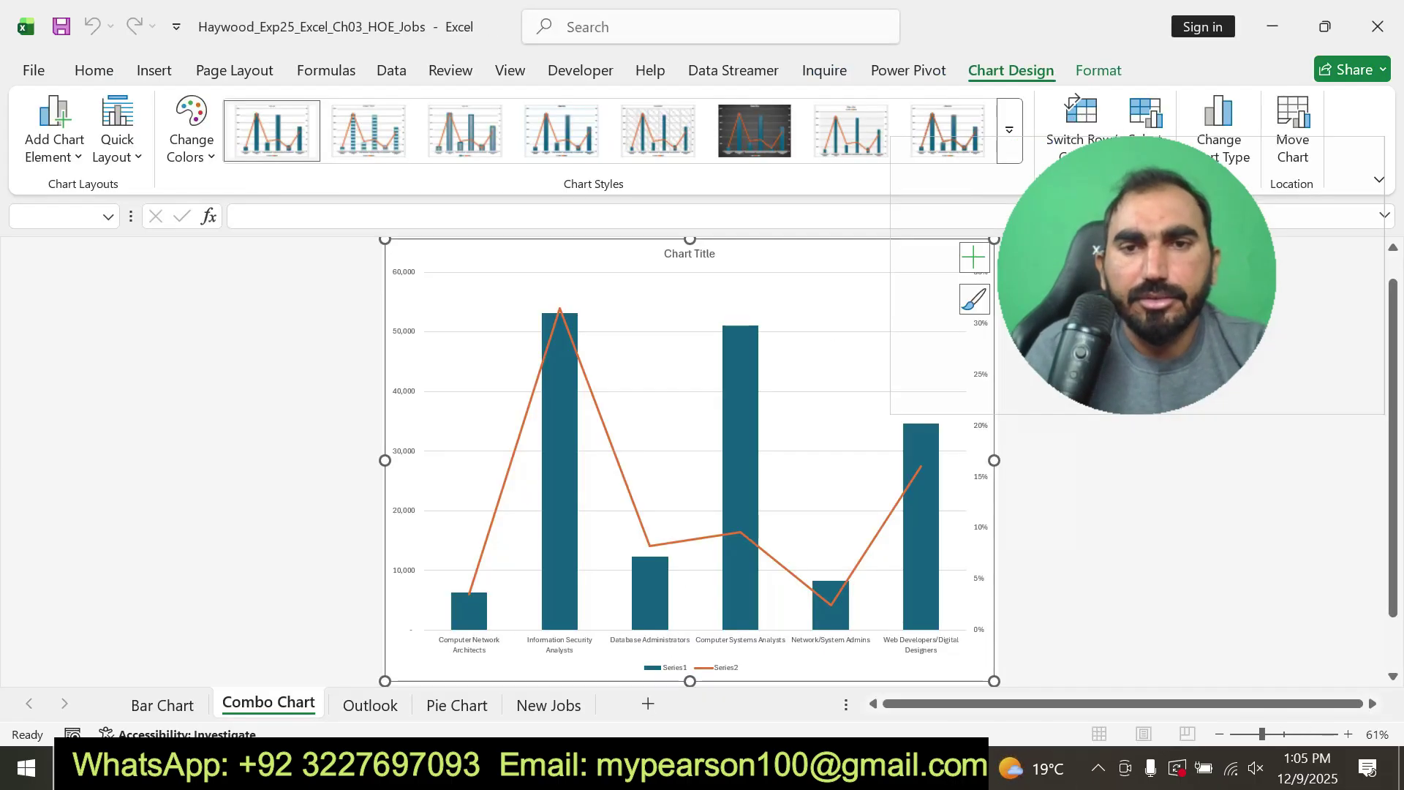
pyautogui.click(689, 253)
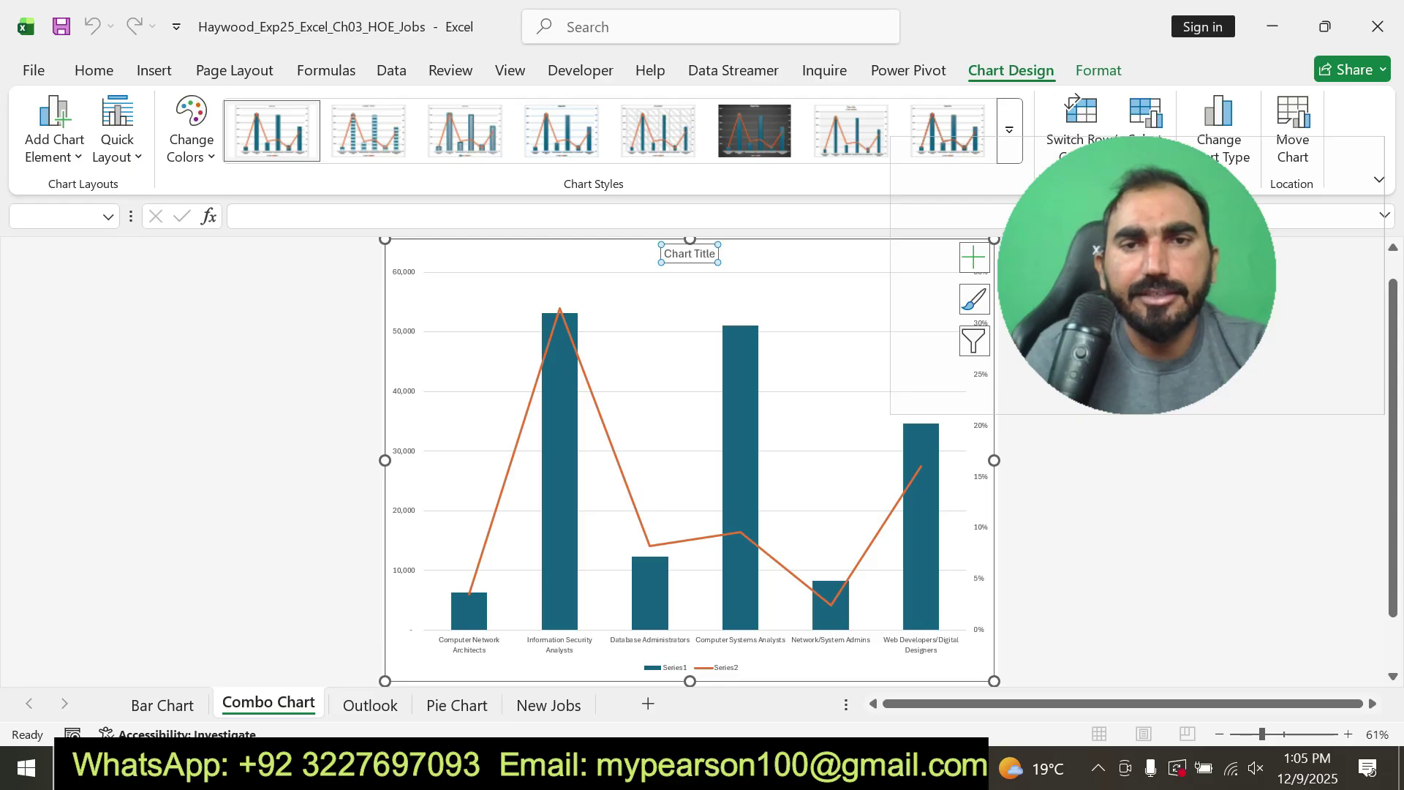
pyautogui.tripleClick(689, 253)
pyautogui.hotkey('ctrl', 'v')
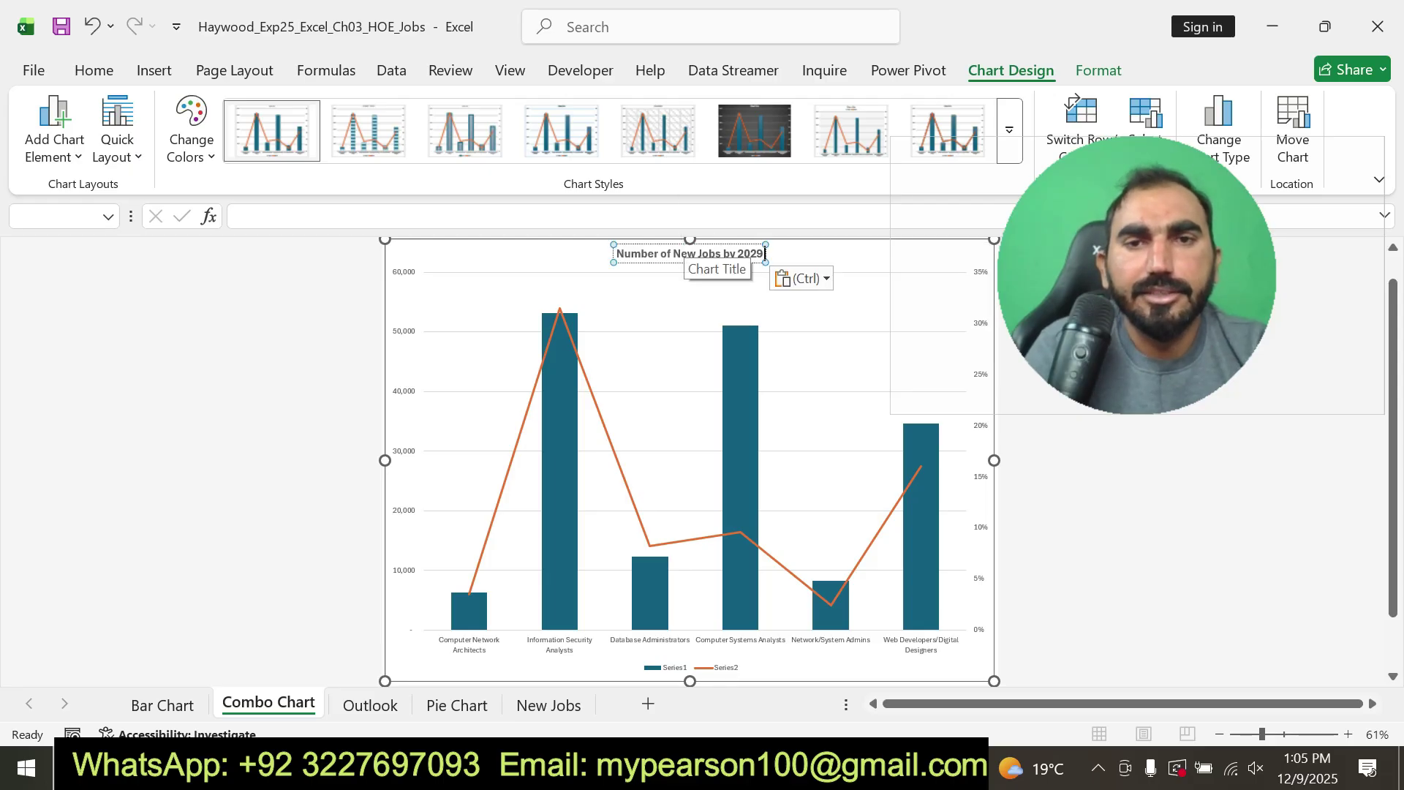
# Step: Apply the Black, Text 1 font color to the whole combo chart title
pyautogui.moveTo(764, 253); pyautogui.dragTo(615, 253)
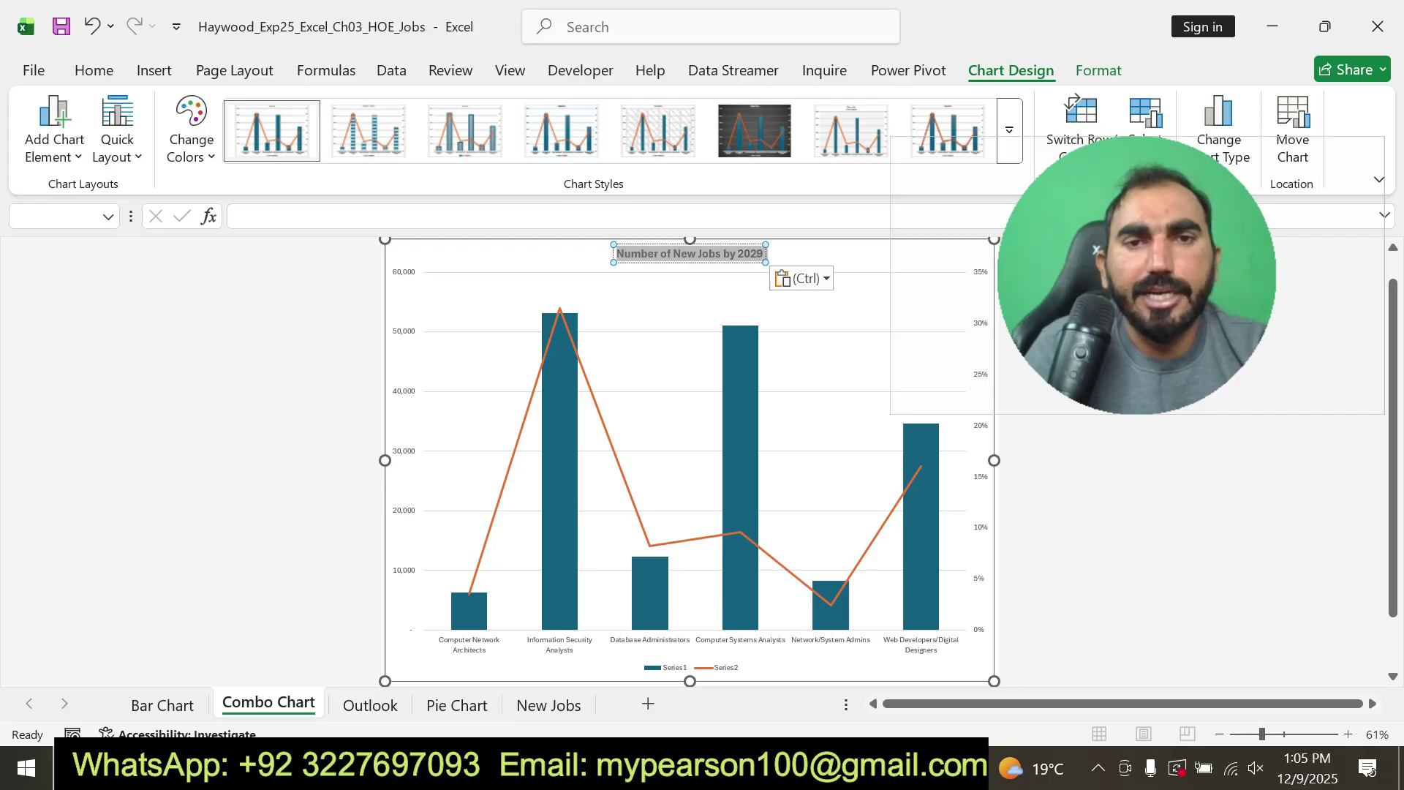
pyautogui.click(93, 70)
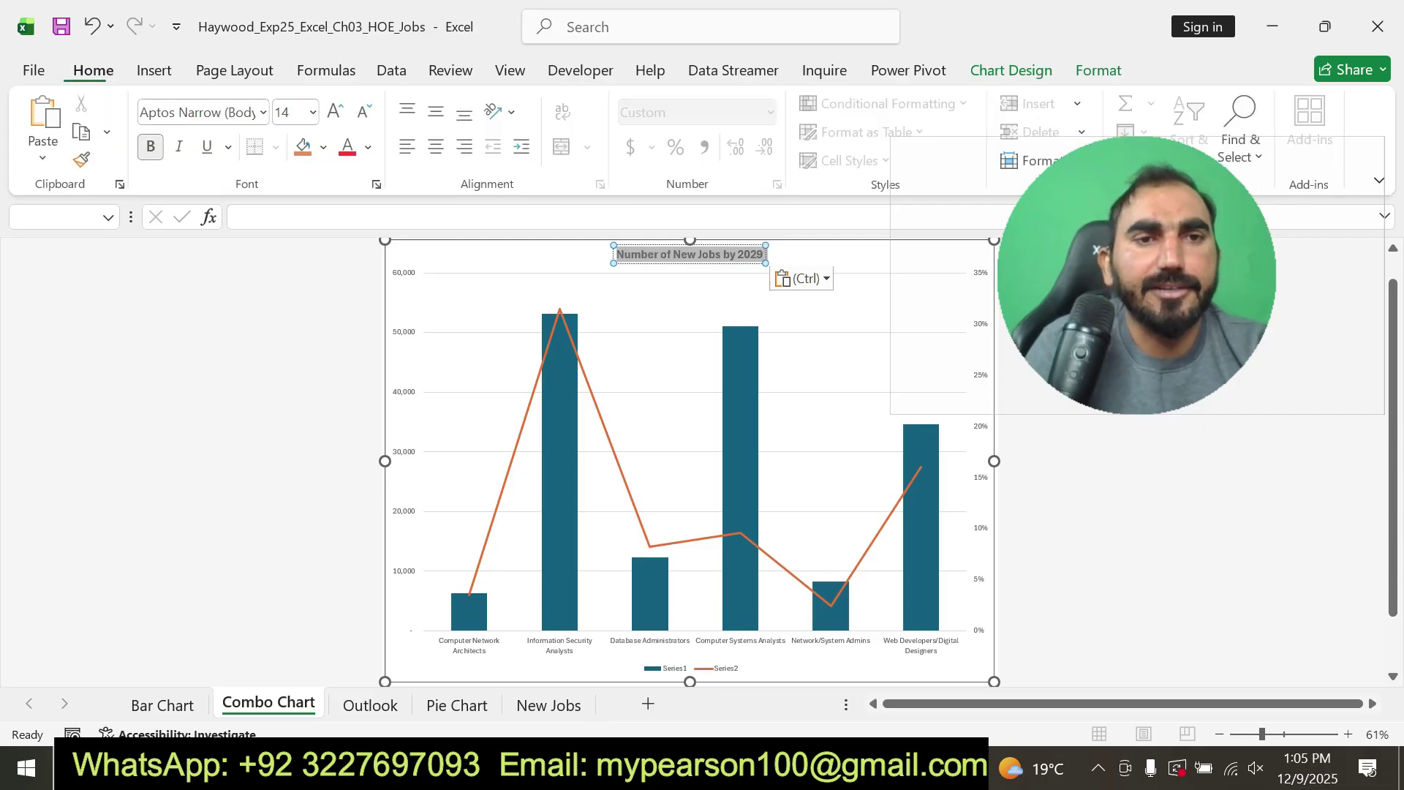
pyautogui.click(370, 147)
pyautogui.click(382, 287)
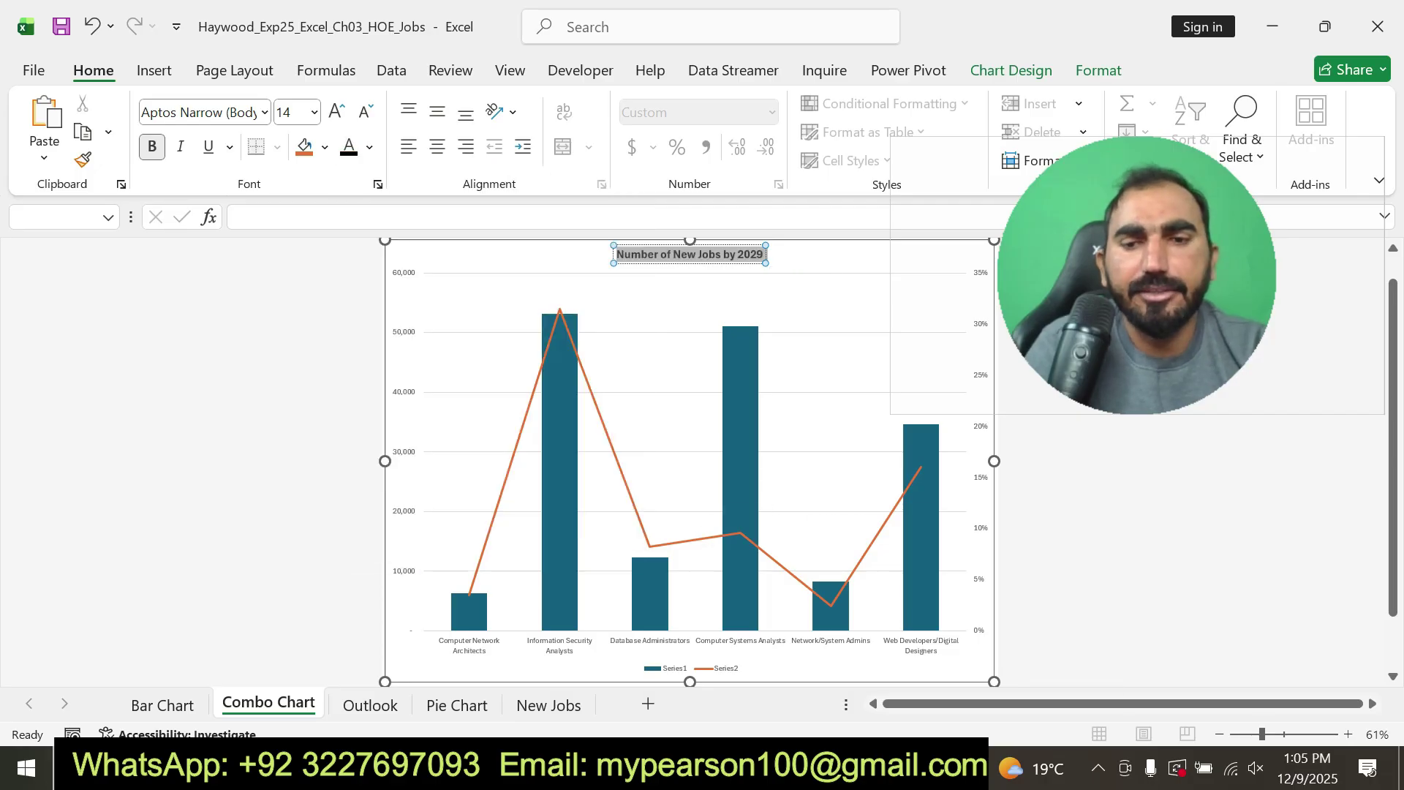
# Step: Copy New Computer-Related Jobs by 2029 from step 6 in Word, display the Pie Chart sheet in Excel and return to the instructions
pyautogui.click(945, 767)
pyautogui.click(1062, 659)
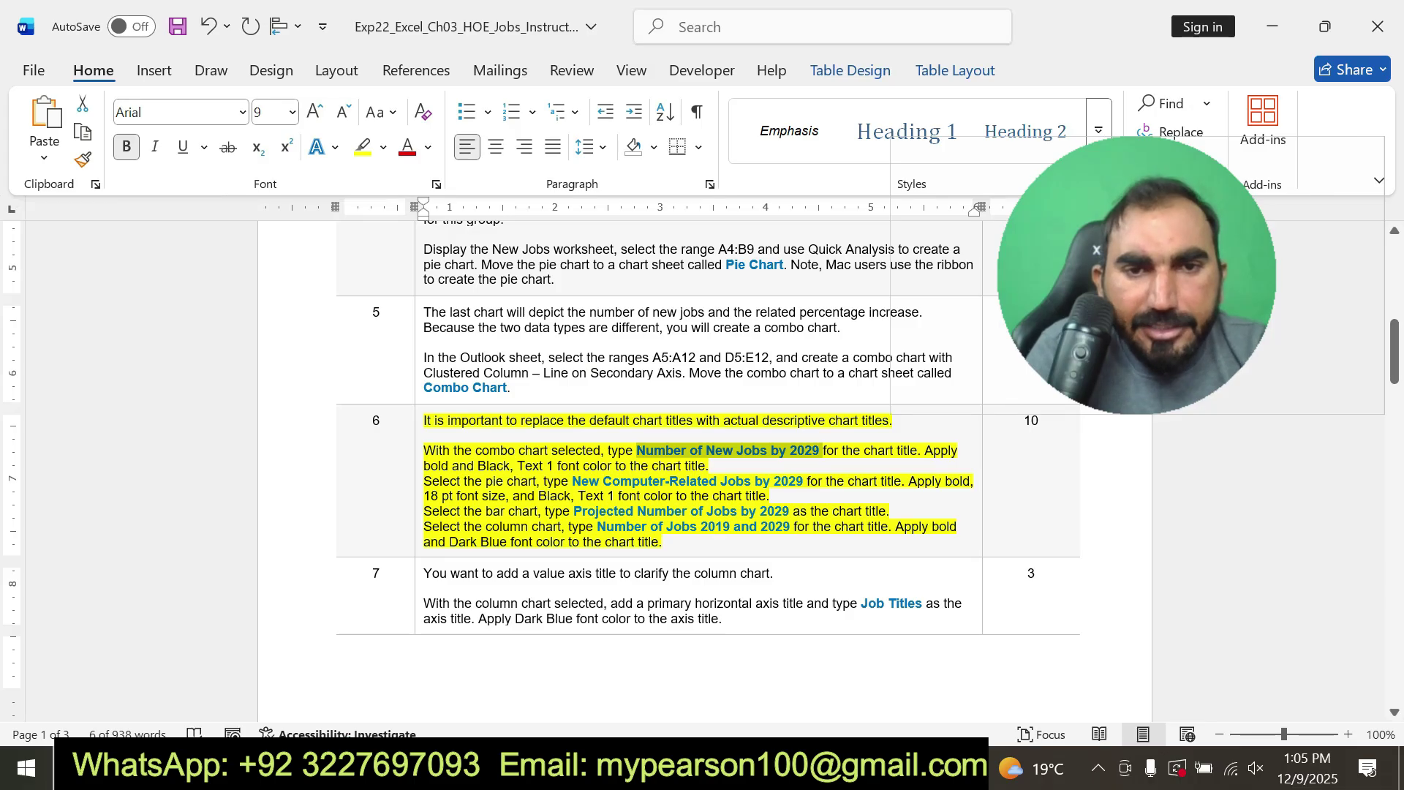
pyautogui.moveTo(572, 481); pyautogui.dragTo(805, 480)
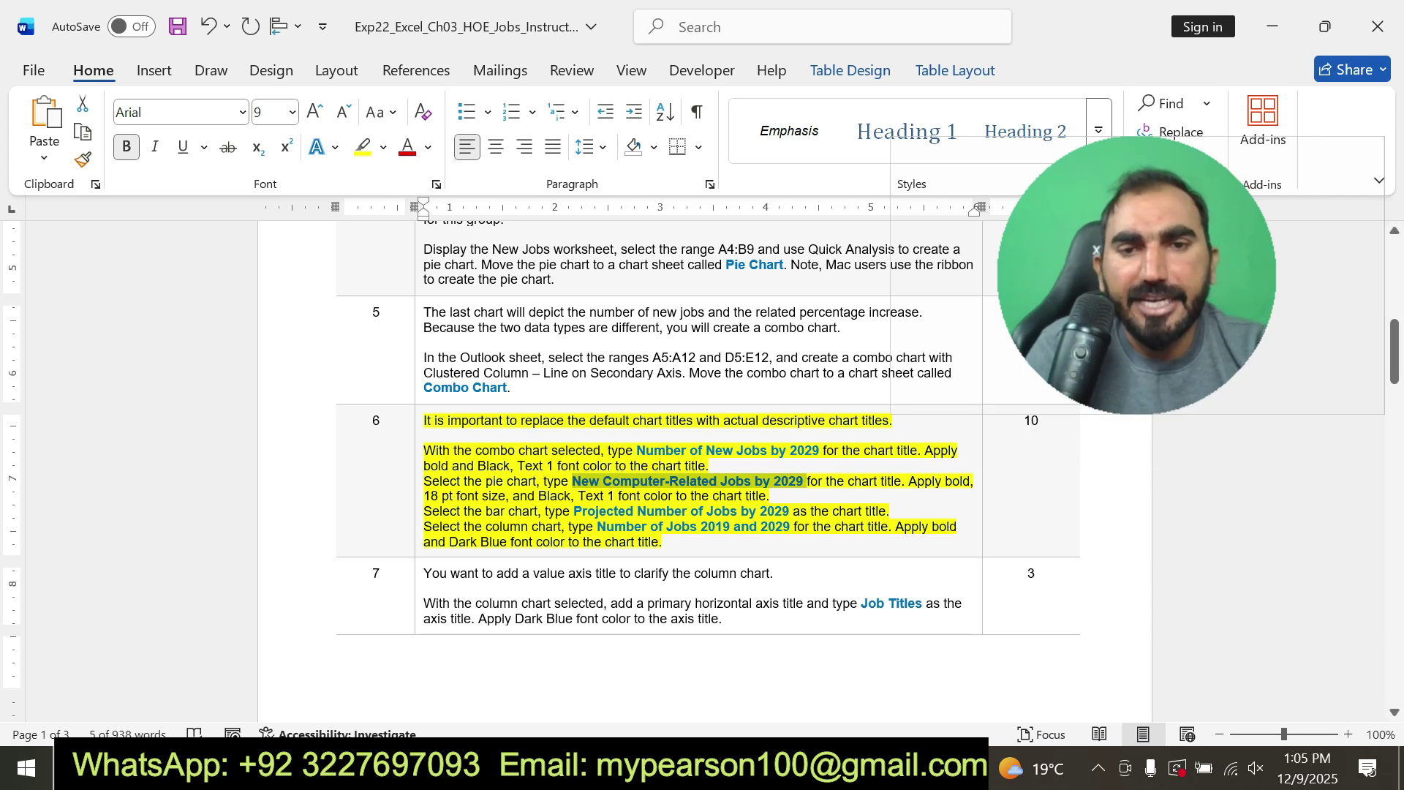
pyautogui.hotkey('alt', 'Tab')
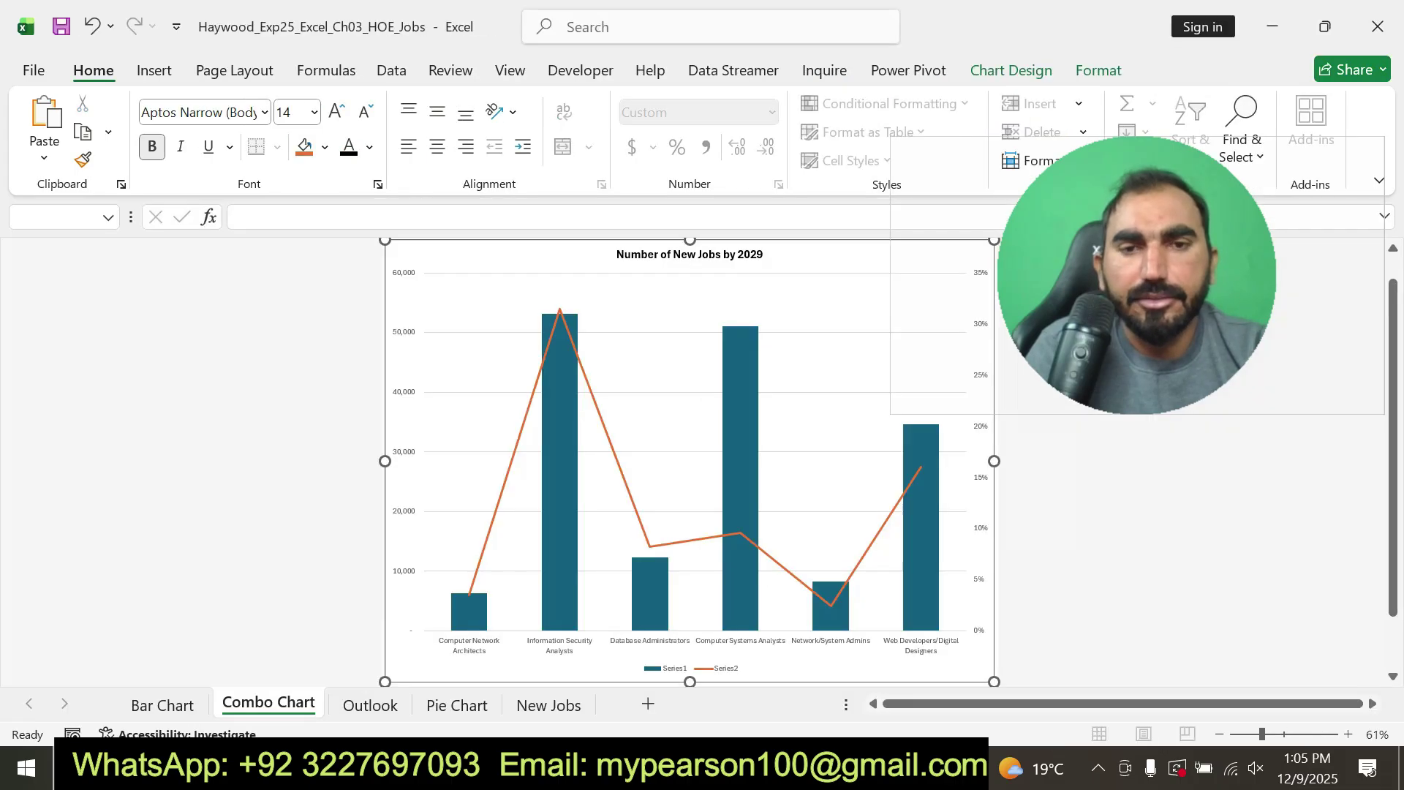
pyautogui.click(456, 705)
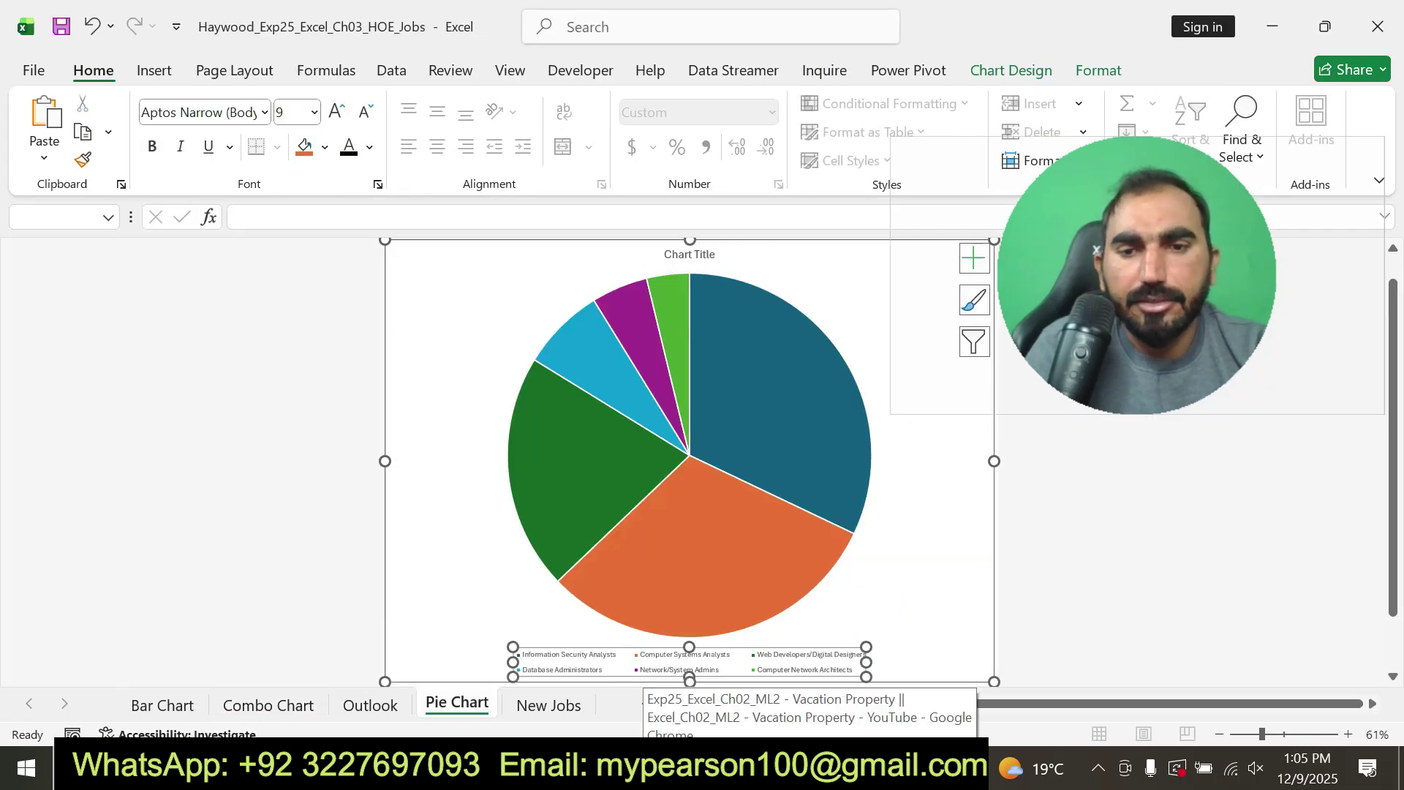
pyautogui.moveTo(948, 768)
pyautogui.click(1064, 661)
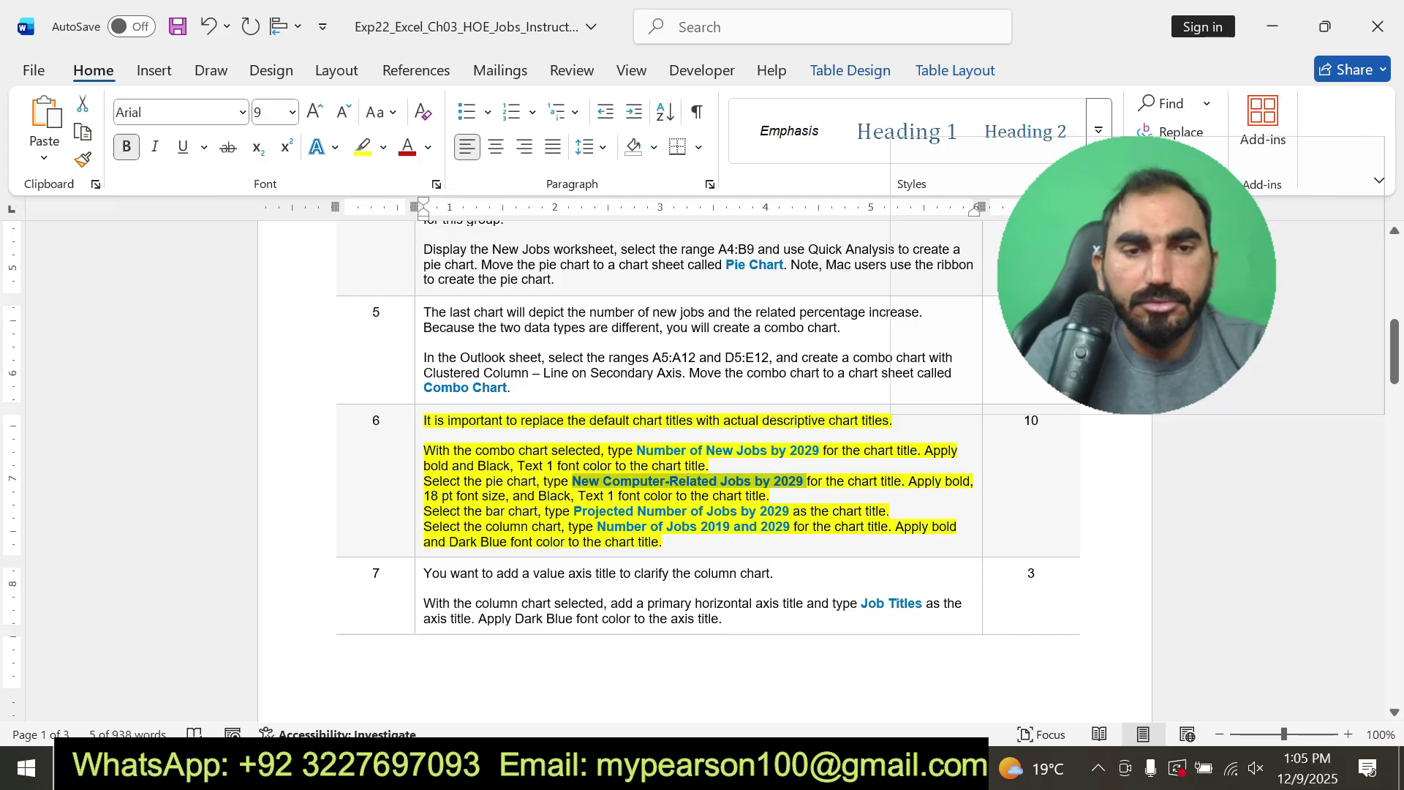
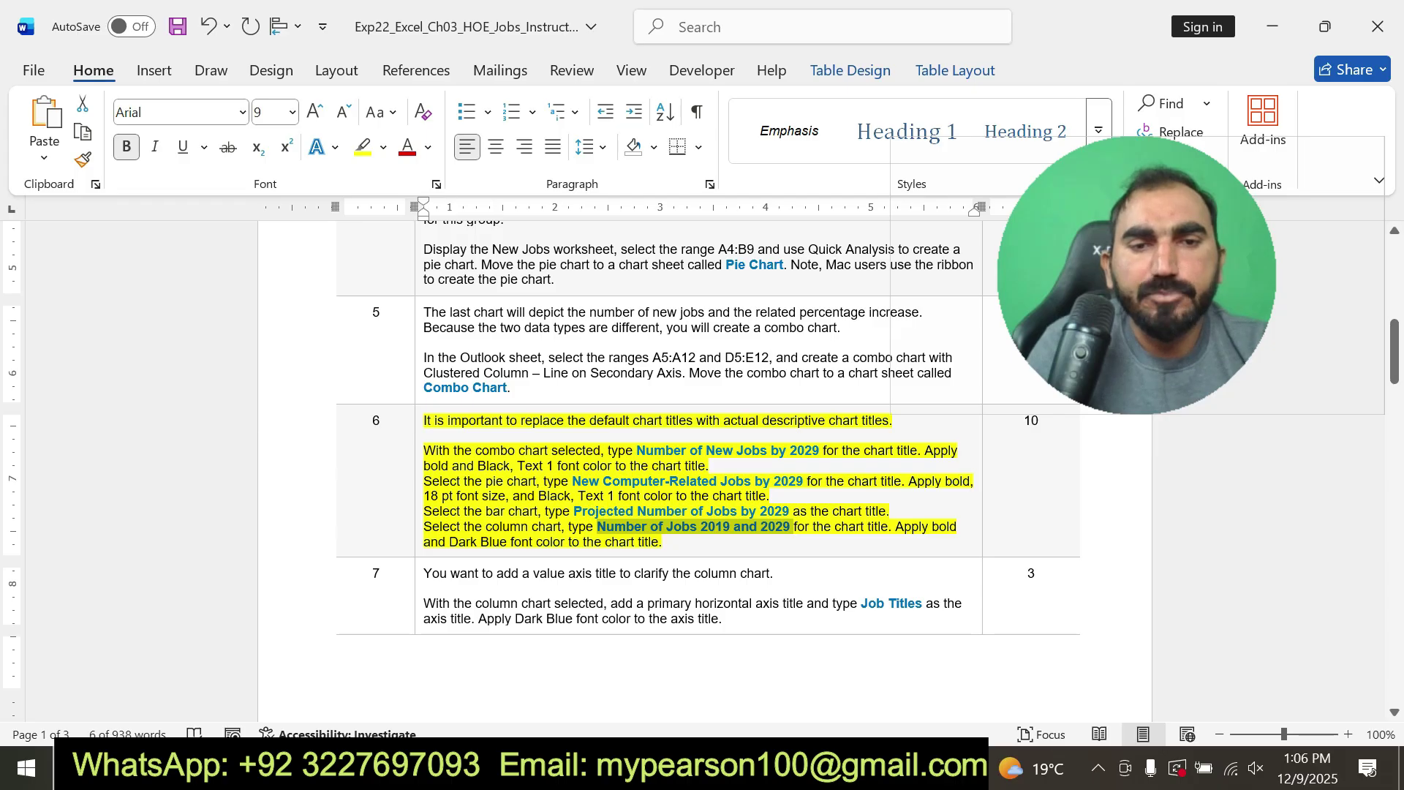
# Step: Look through the Combo Chart and Pie Chart sheets in Excel, checking them against step 6 in Word
pyautogui.hotkey('alt', 'Tab')
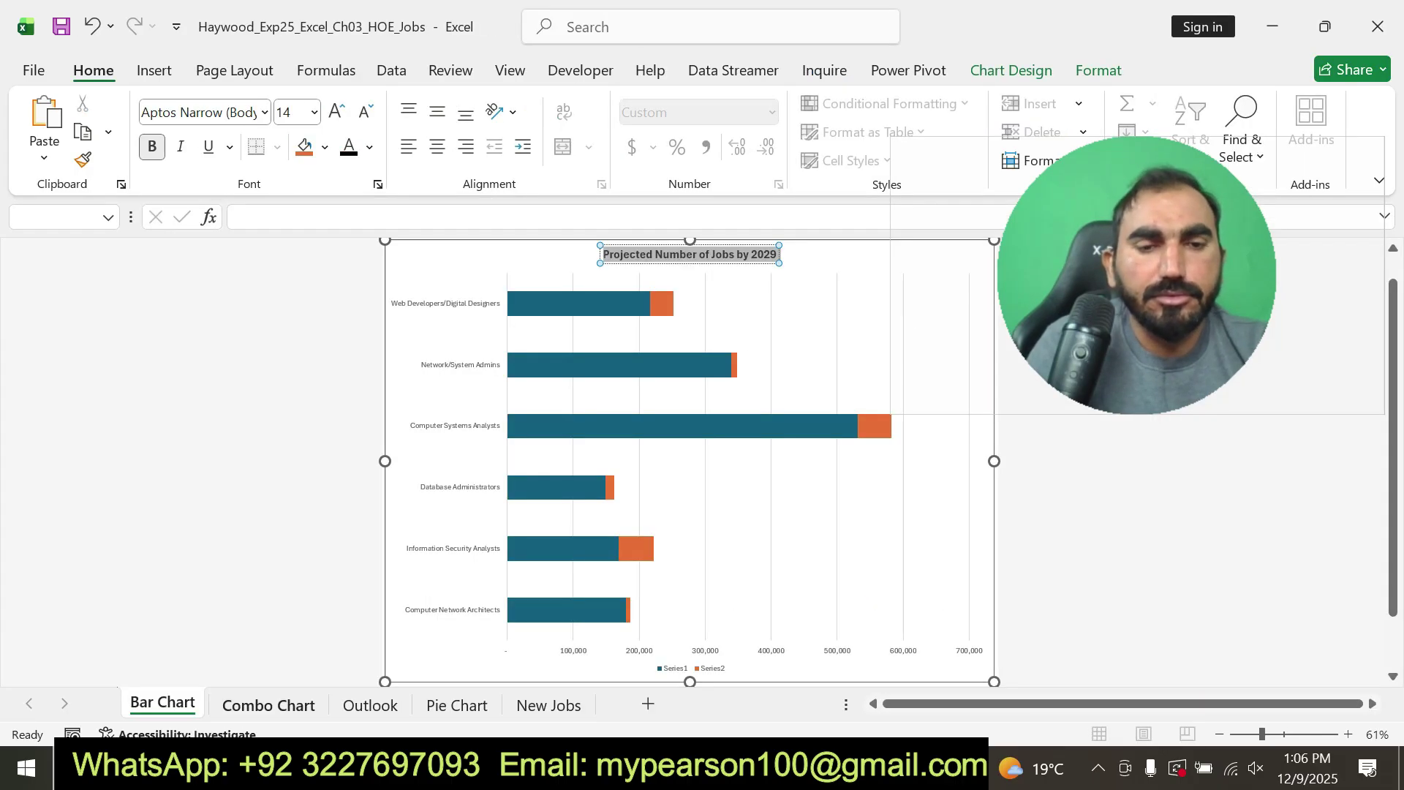
pyautogui.click(268, 704)
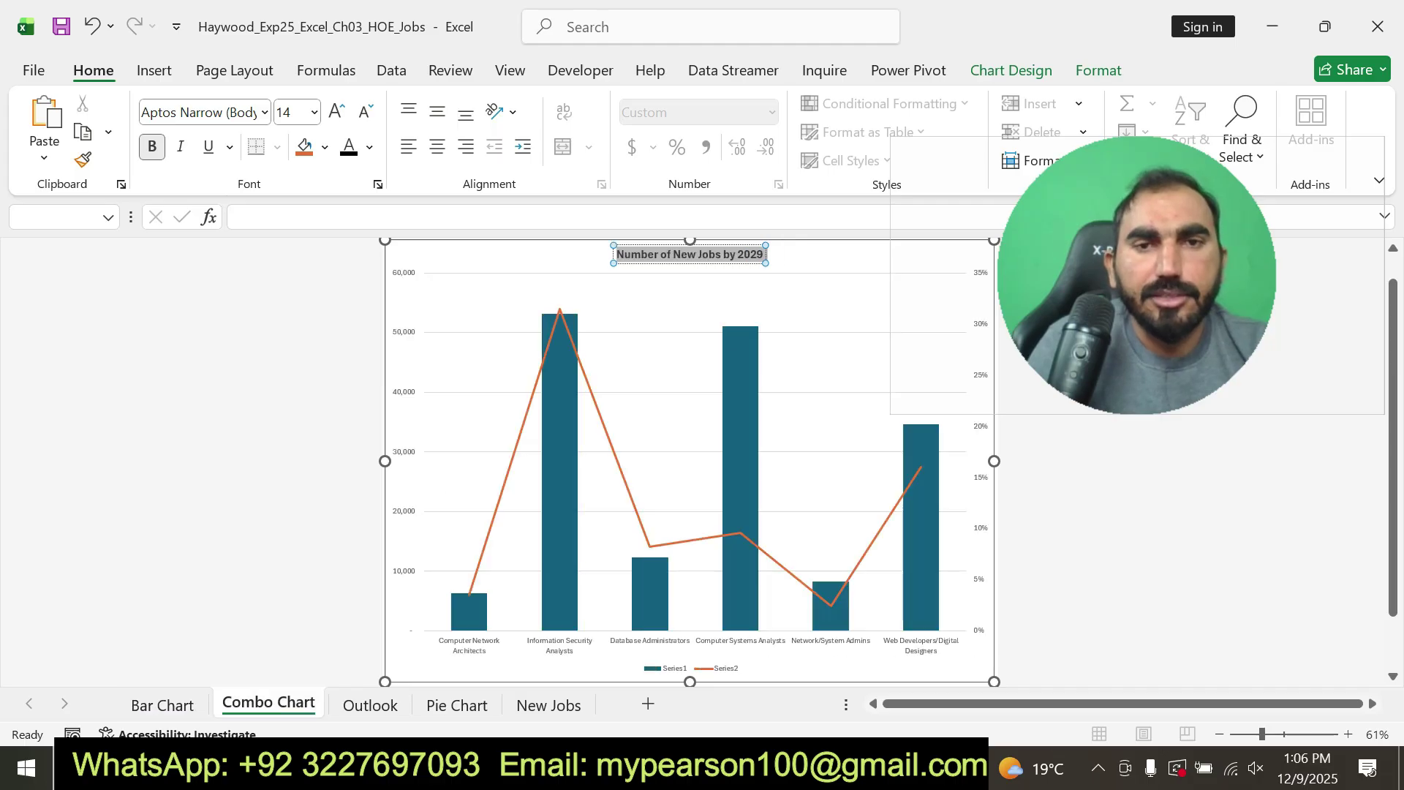
pyautogui.click(947, 766)
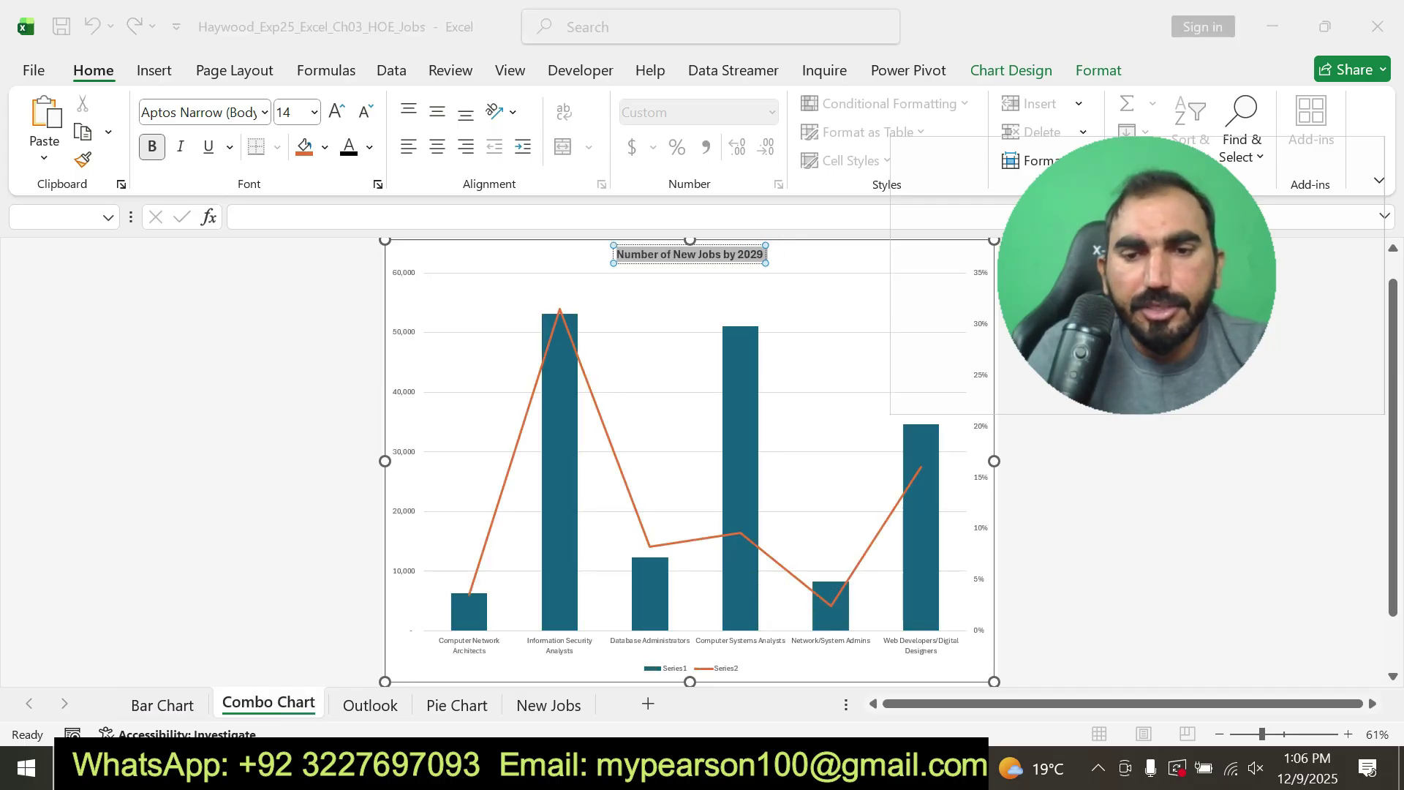
pyautogui.click(1064, 662)
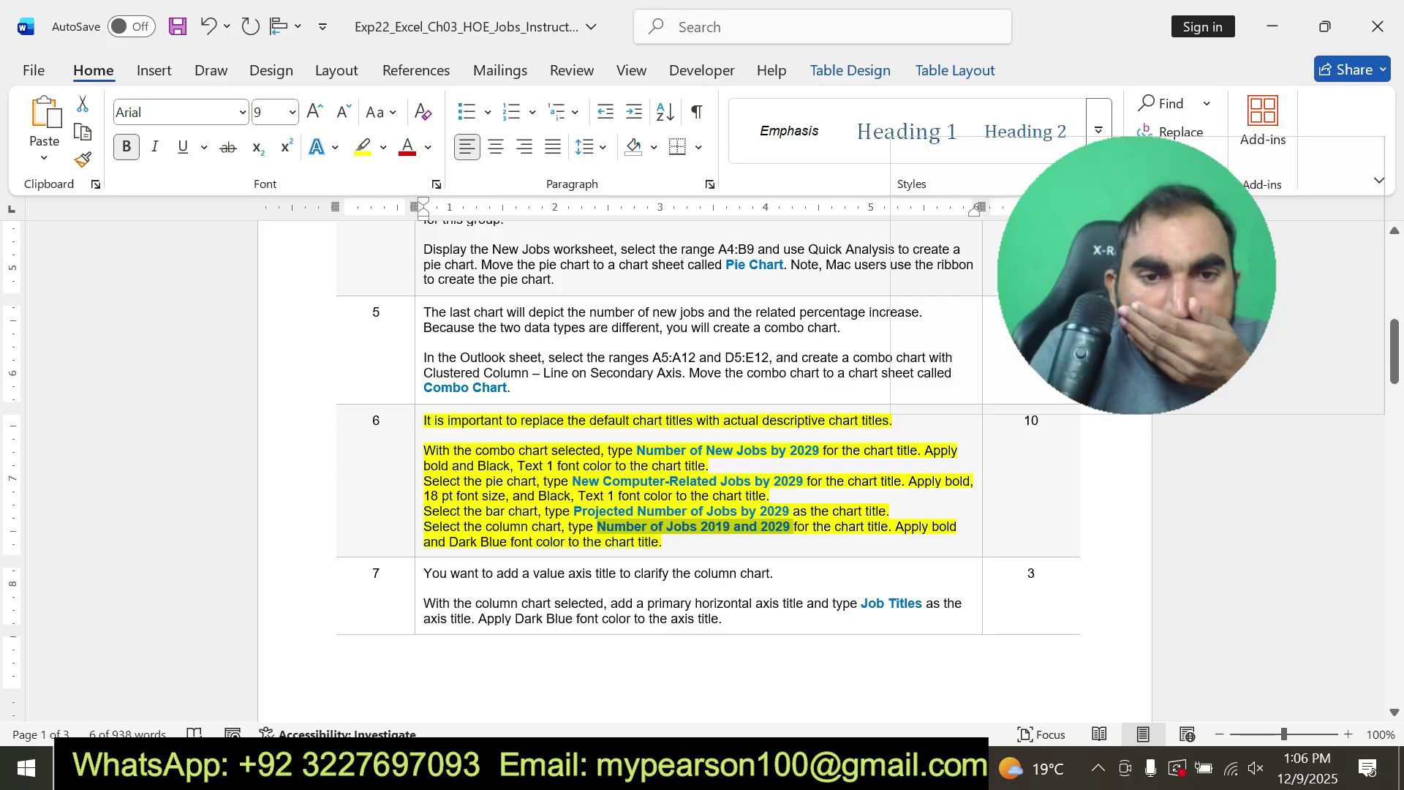
pyautogui.click(878, 658)
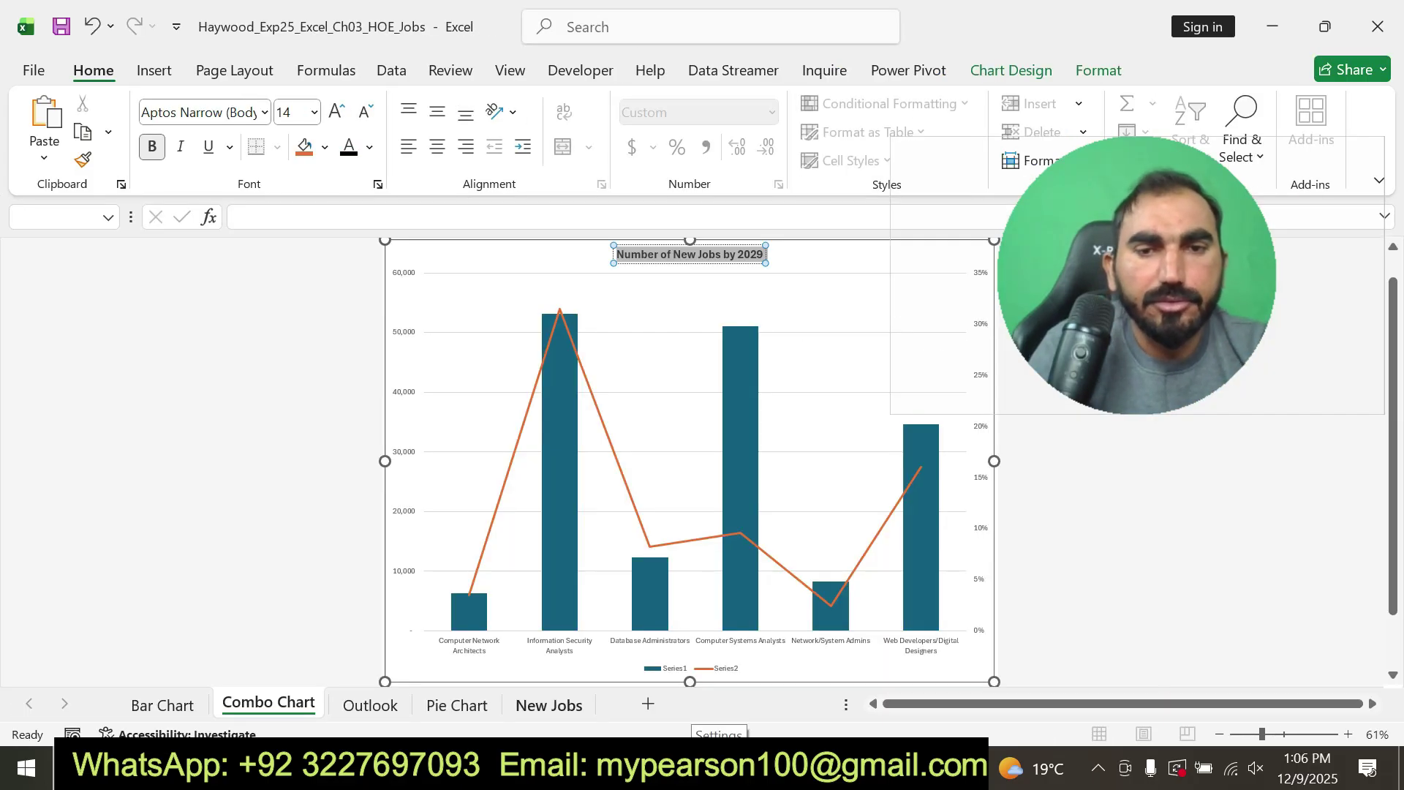
pyautogui.click(549, 705)
pyautogui.click(456, 705)
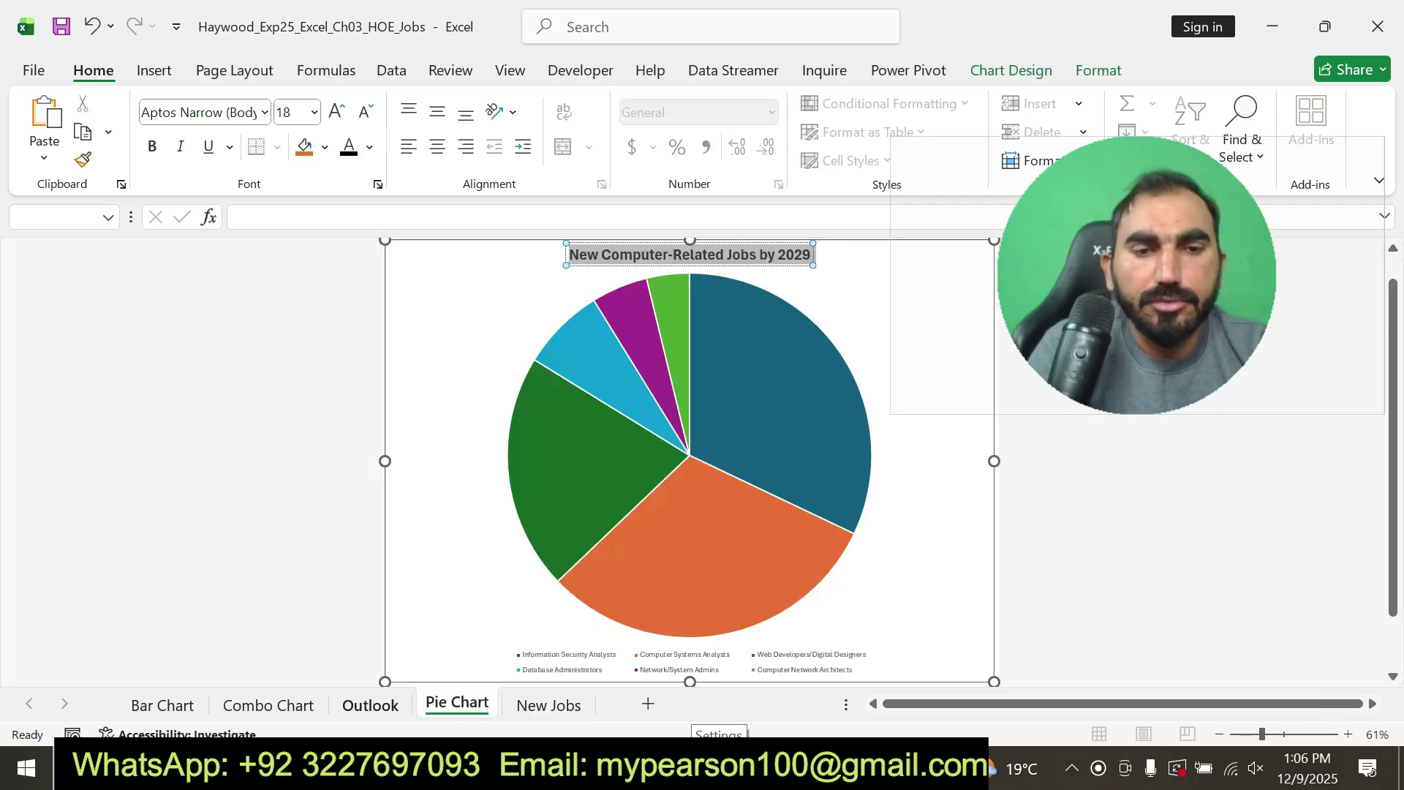
# Step: On the Outlook sheet, replace the column chart's title with Number of Jobs 2019 and 2029, taken from step 6 in Word
pyautogui.click(370, 704)
pyautogui.moveTo(1137, 275); pyautogui.dragTo(402, 560)
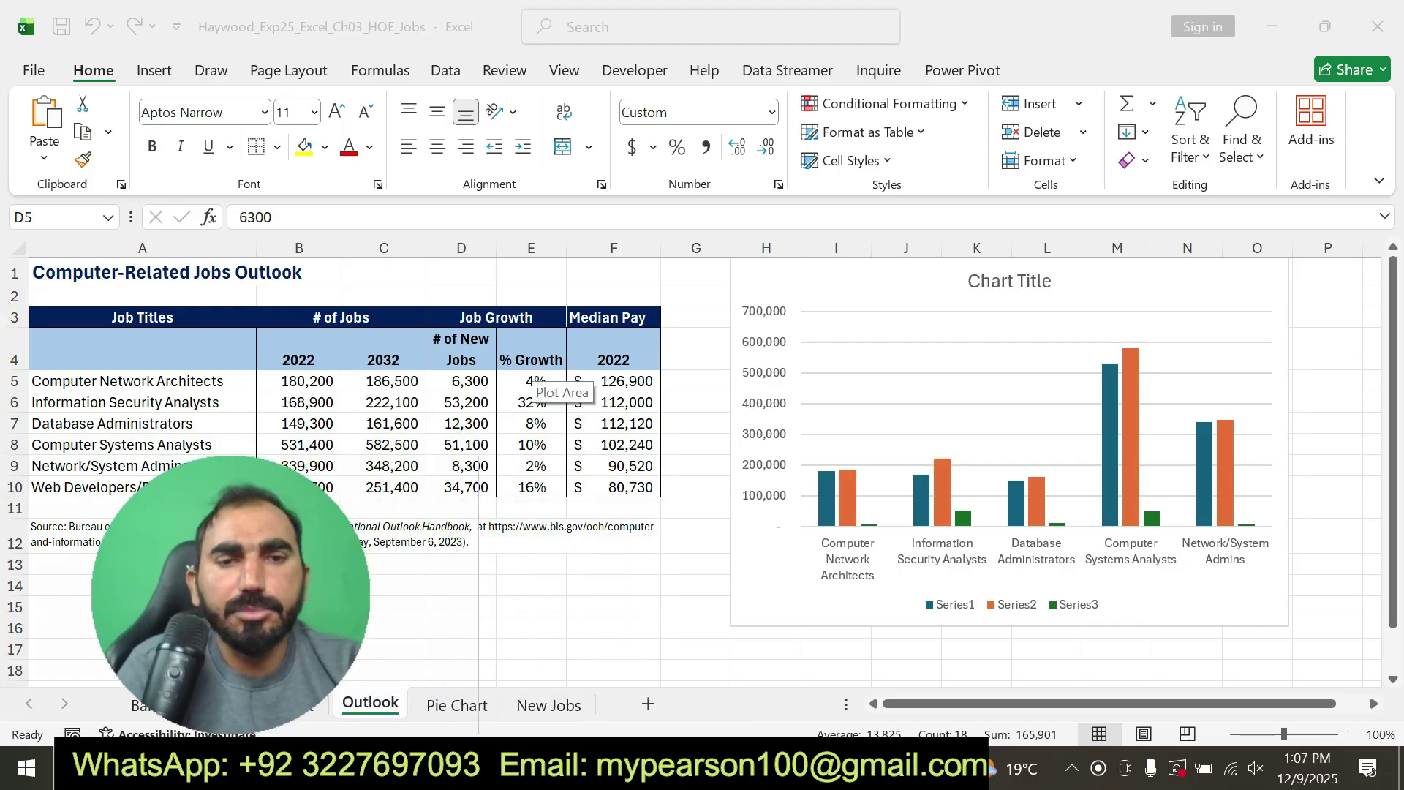
pyautogui.hotkey('alt', 'Tab')
pyautogui.click(1008, 280)
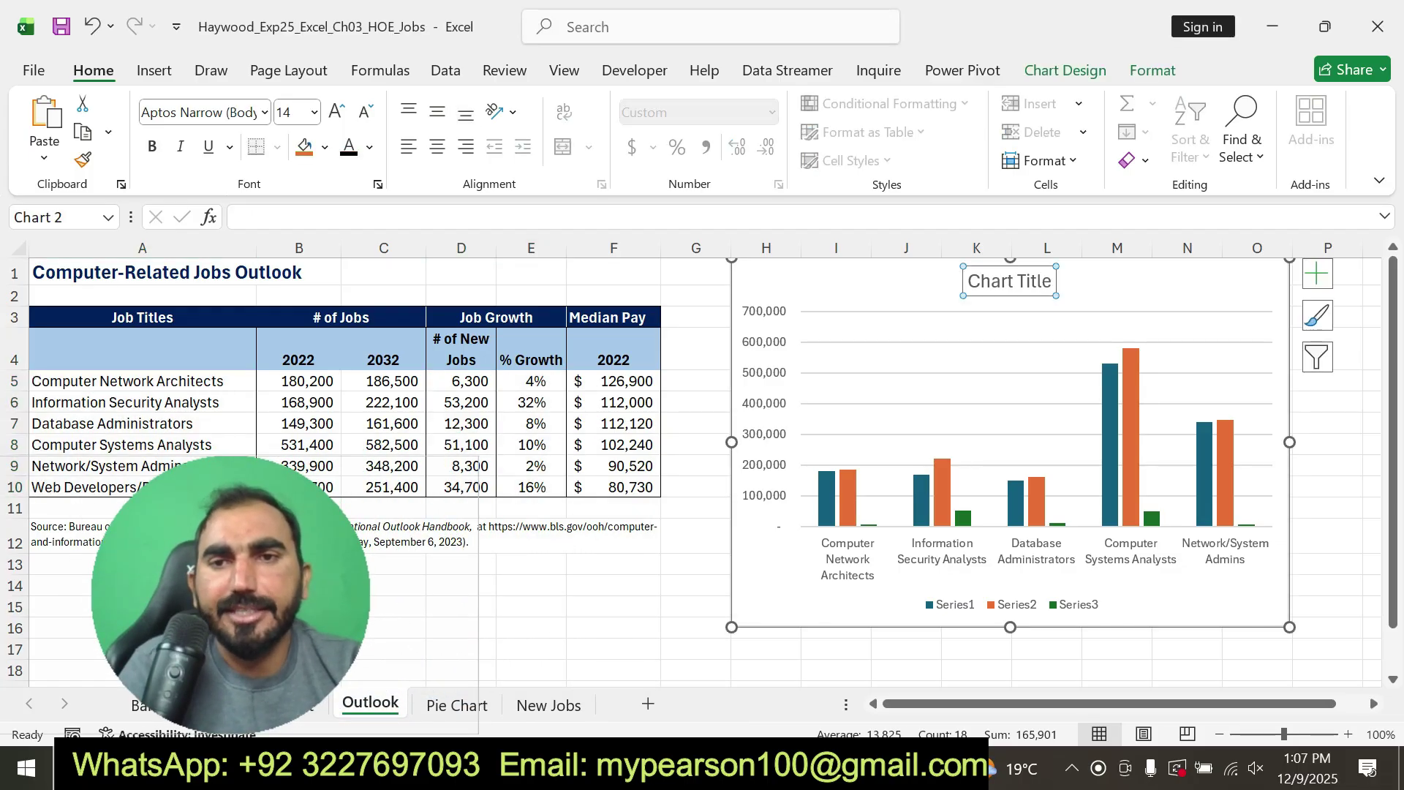
pyautogui.click(923, 767)
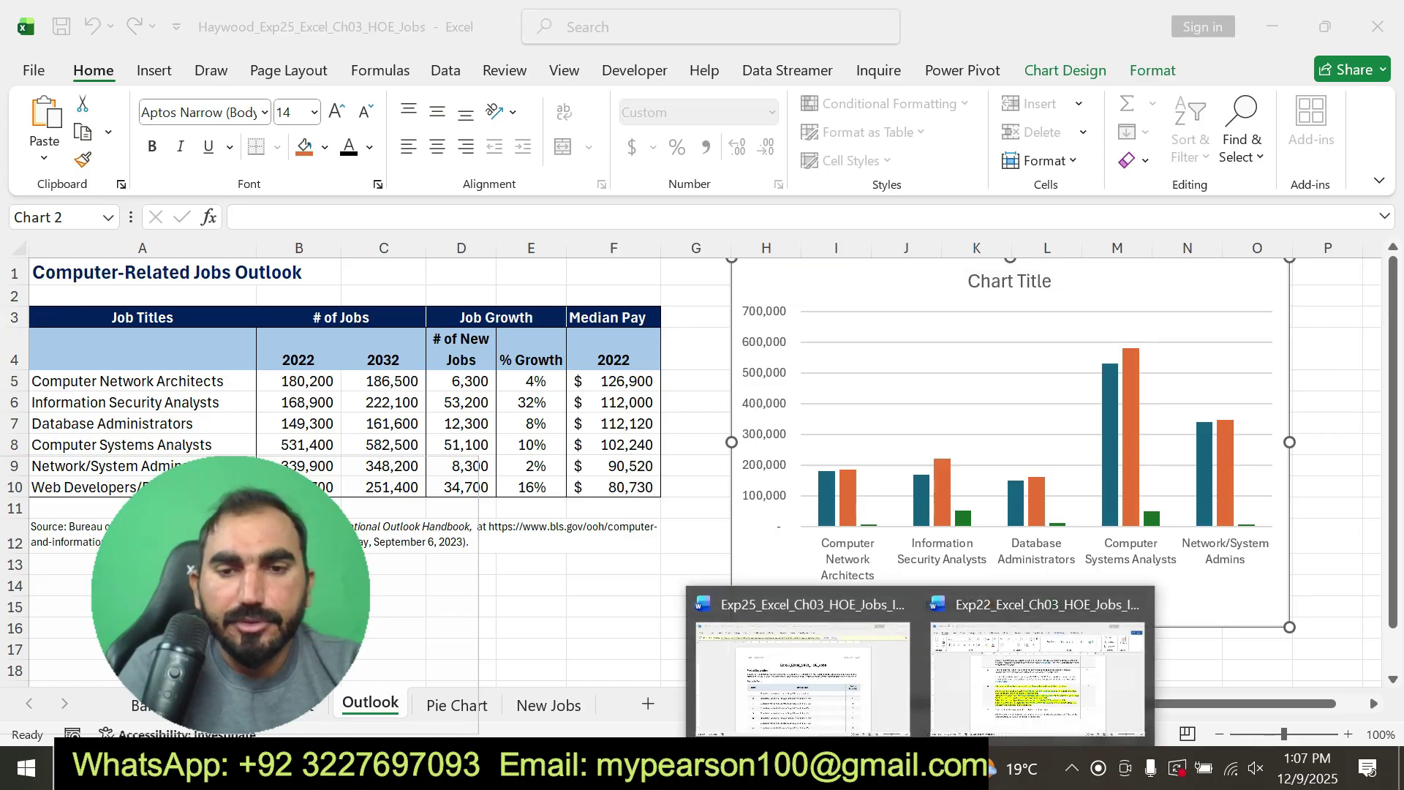
pyautogui.click(1038, 662)
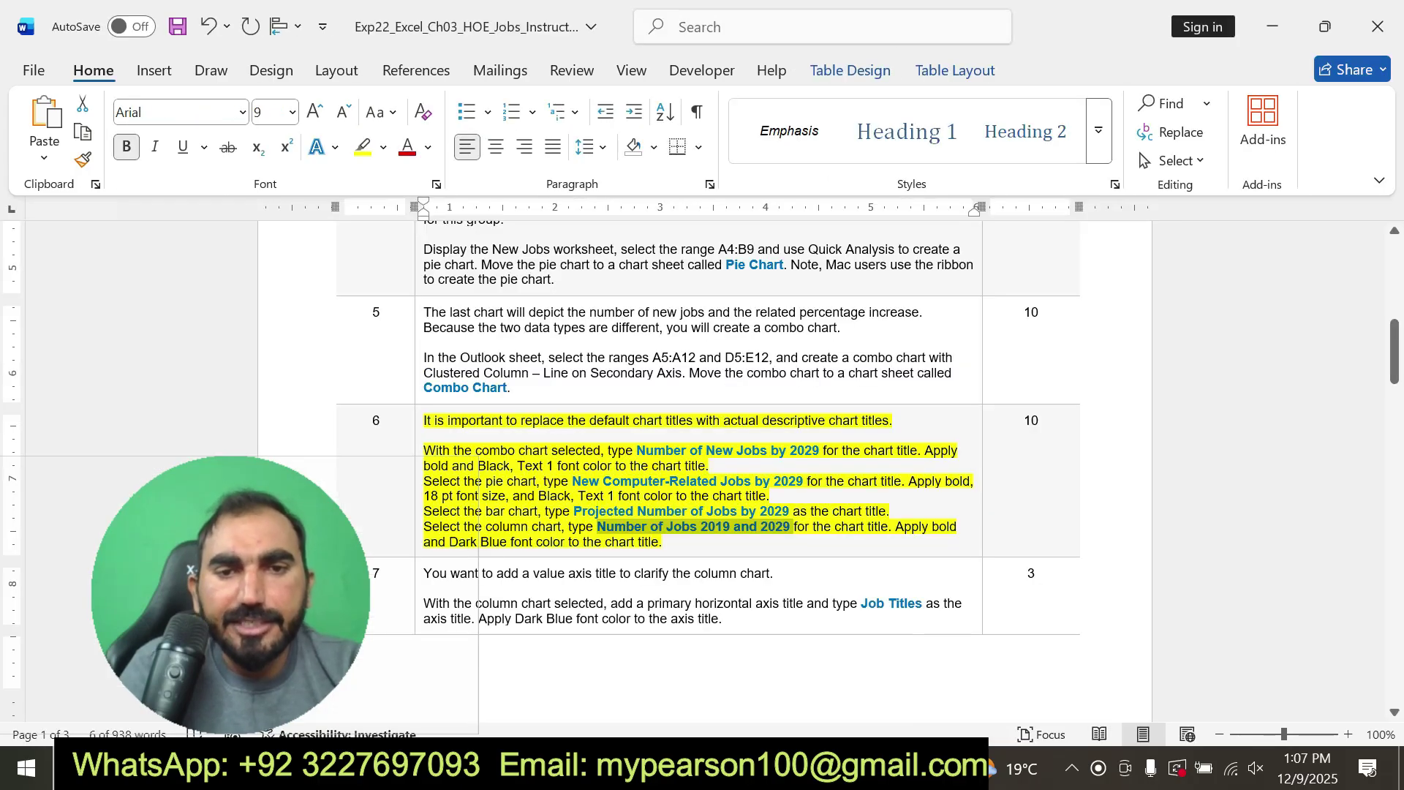
pyautogui.moveTo(877, 768)
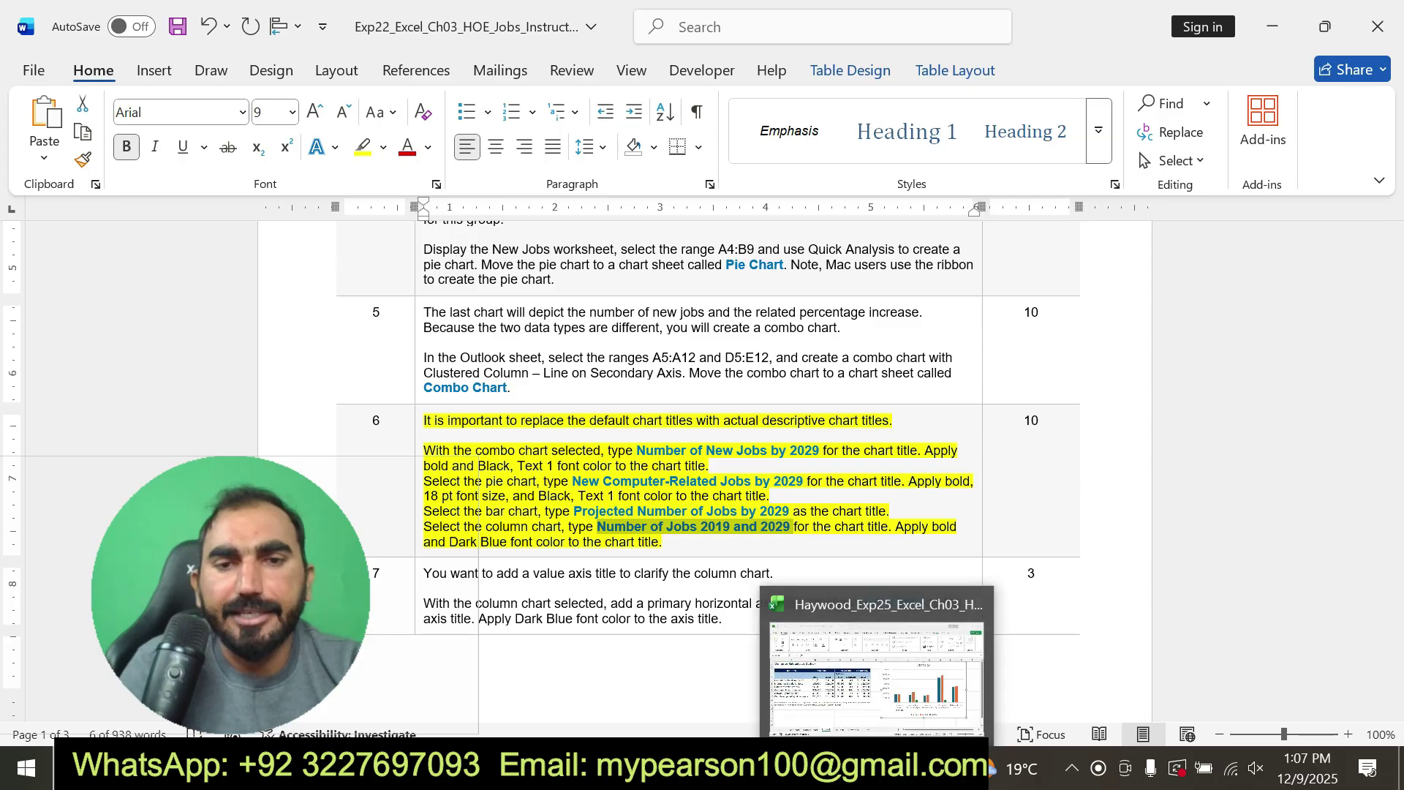
pyautogui.click(877, 676)
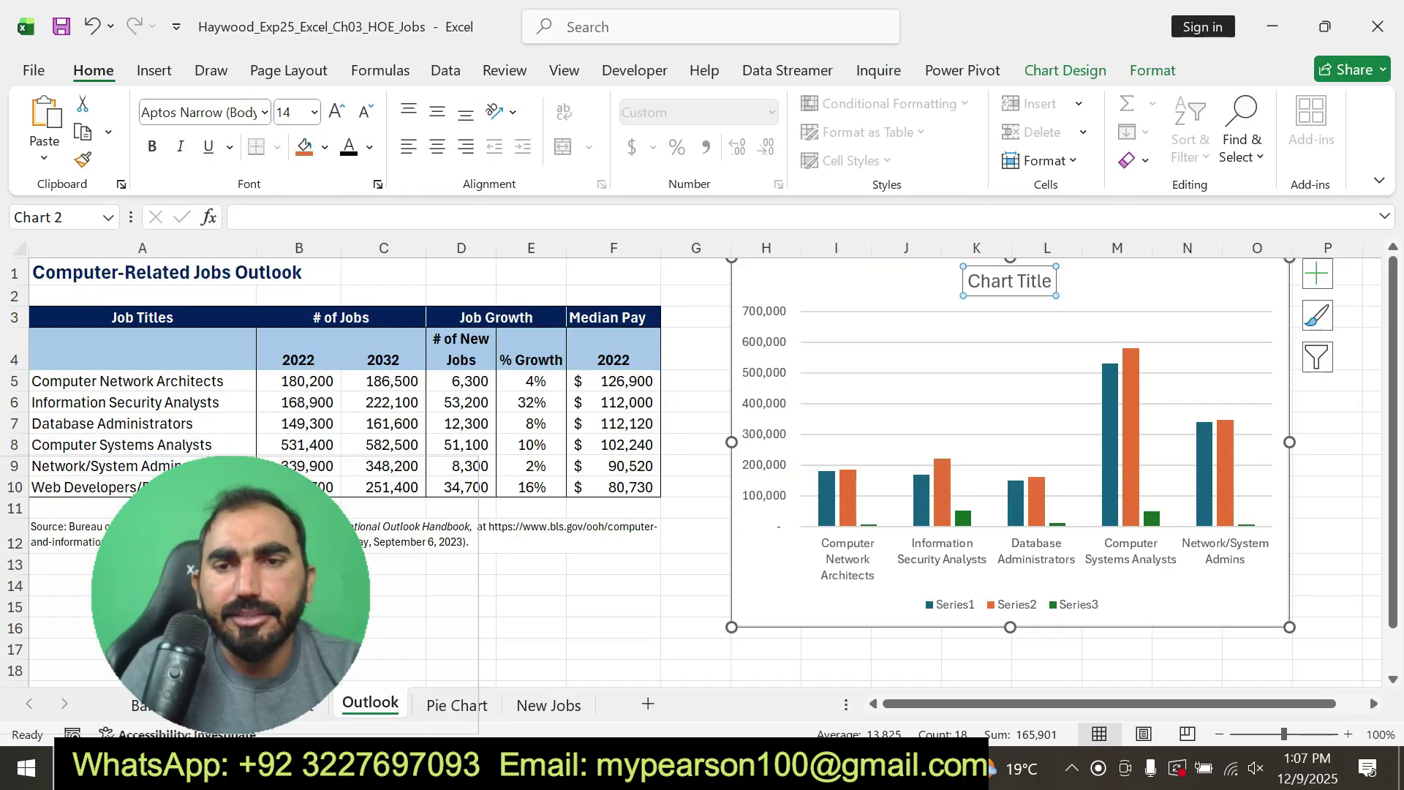
pyautogui.tripleClick(1045, 281)
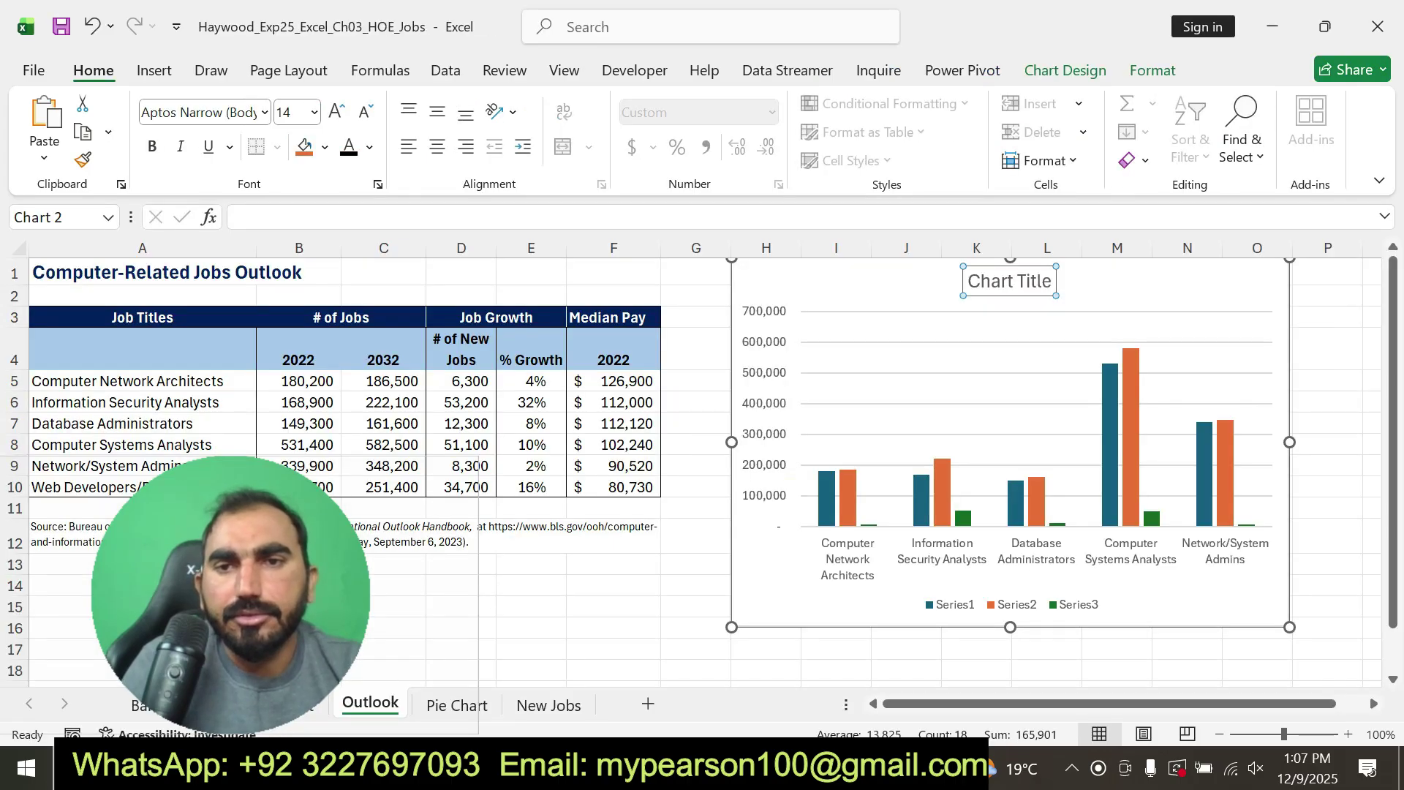
pyautogui.press('BackSpace')
pyautogui.write('Number of Jobs 2019 and 2029')
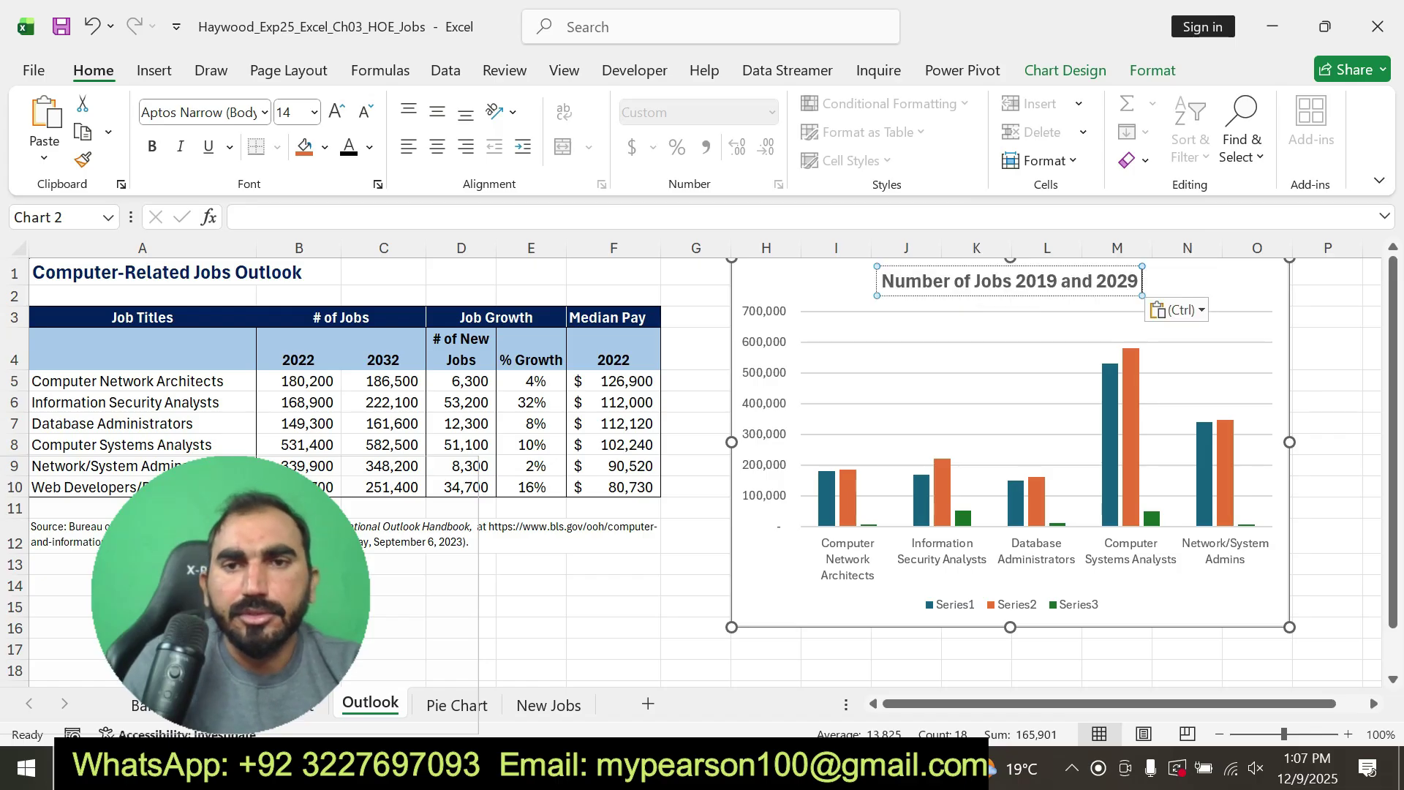
# Step: Check step 6 in Word and apply the Dark Blue font color to the whole column chart title in Excel
pyautogui.moveTo(925, 768)
pyautogui.click(1042, 673)
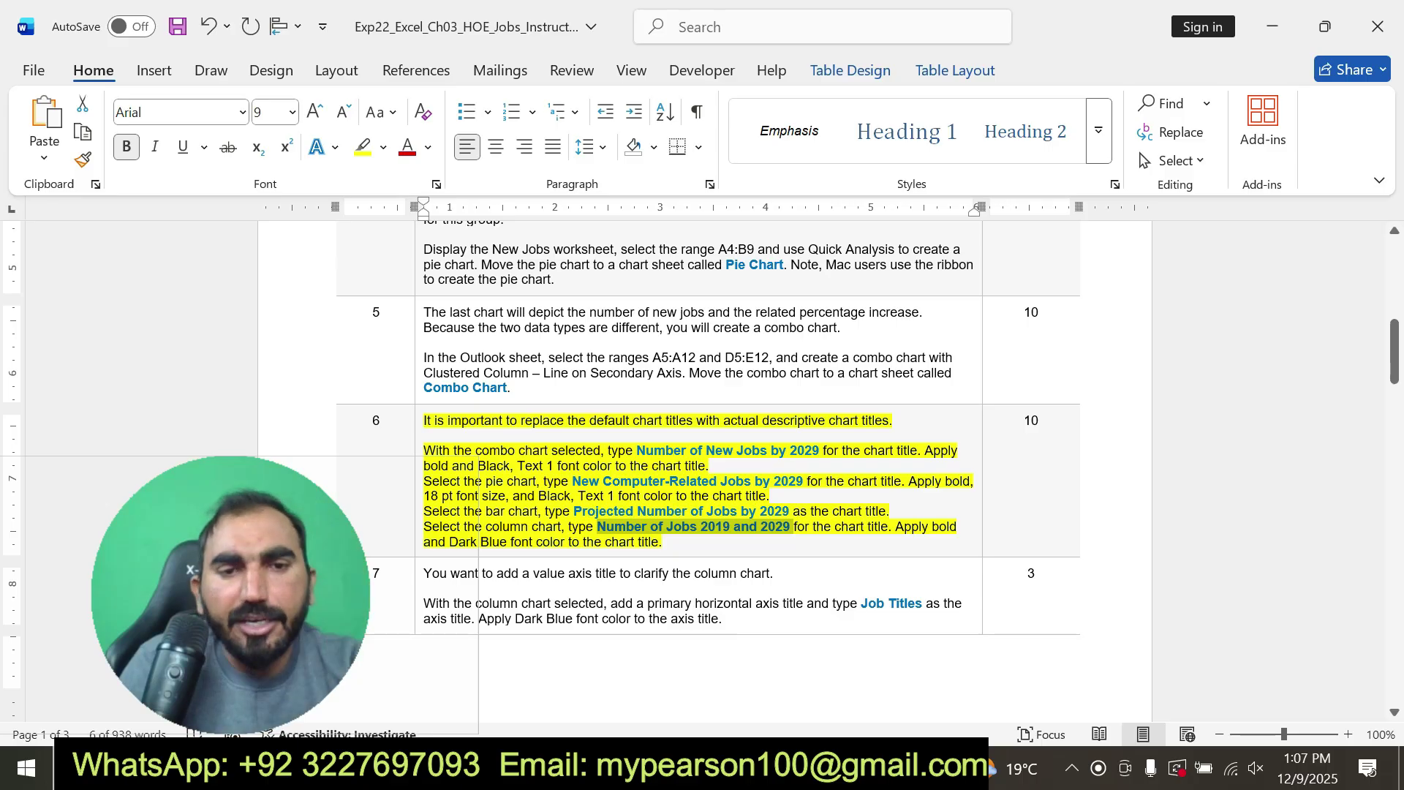
pyautogui.moveTo(876, 768)
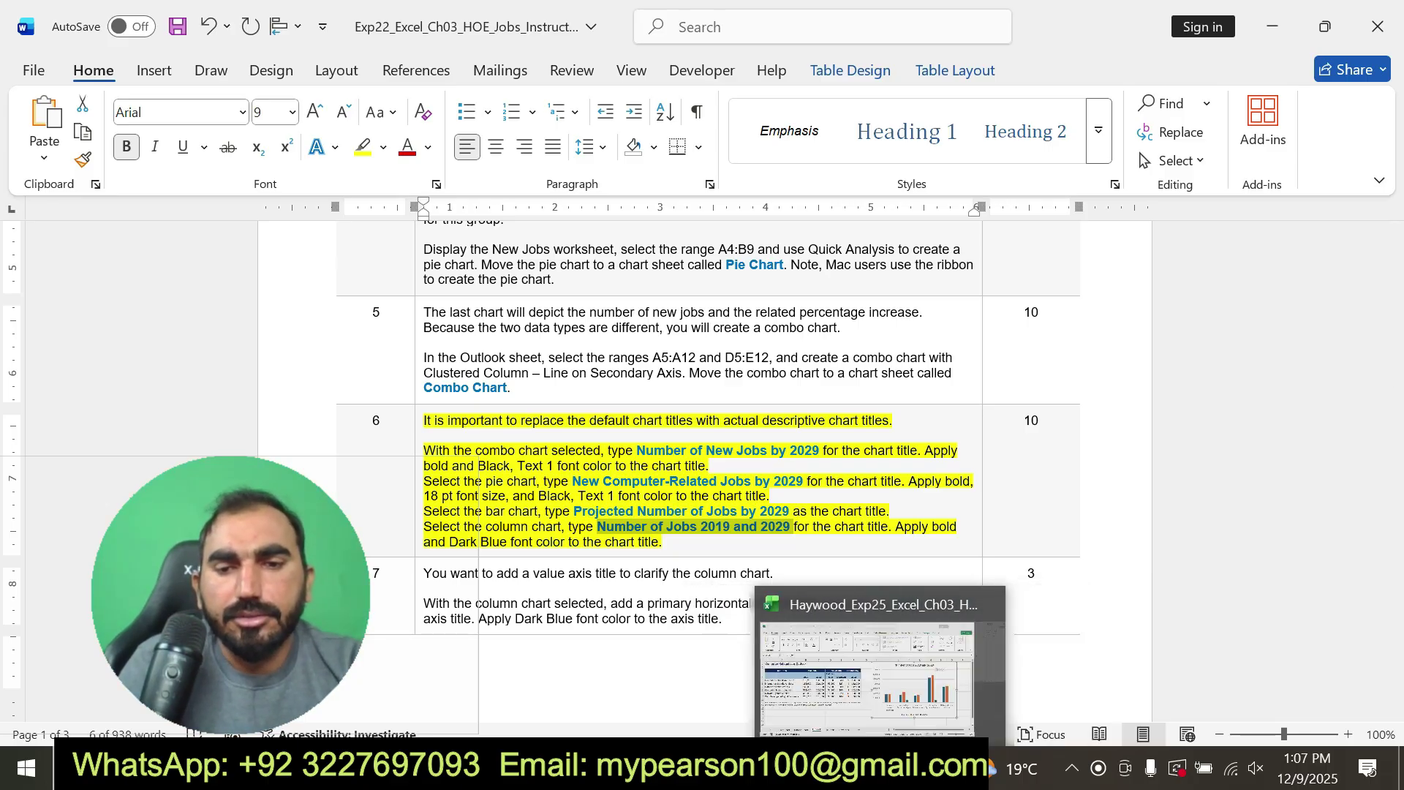
pyautogui.click(877, 768)
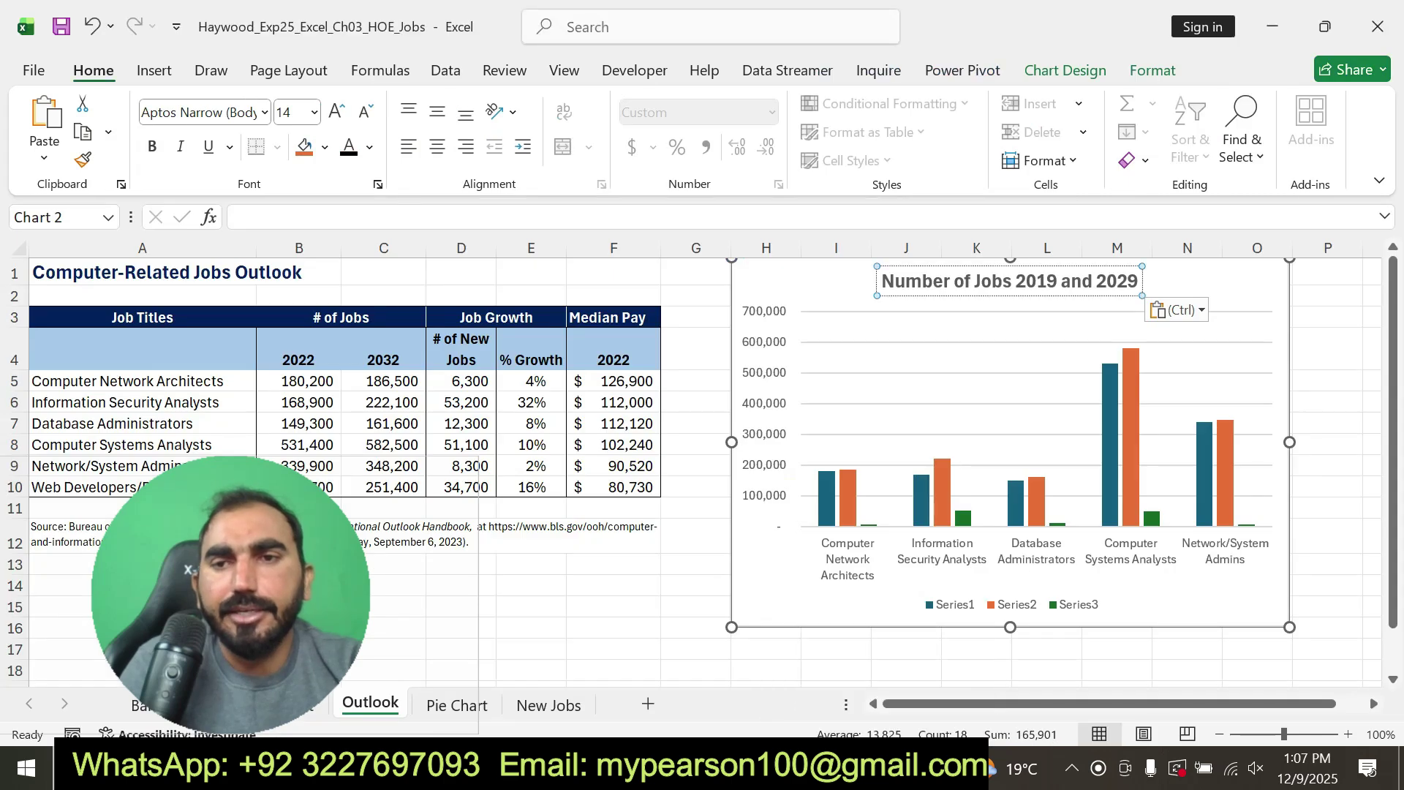
pyautogui.moveTo(1142, 281); pyautogui.dragTo(880, 281)
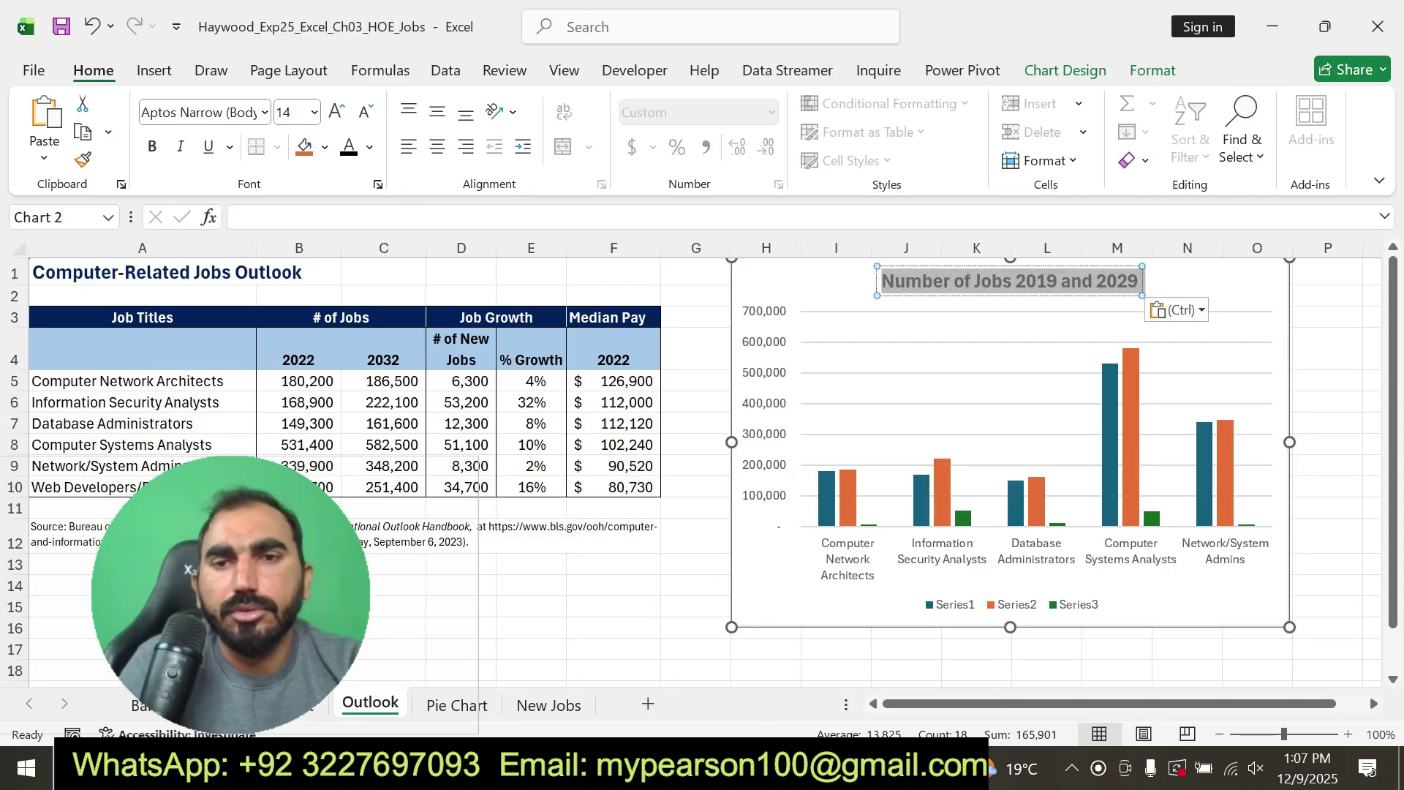
pyautogui.click(369, 147)
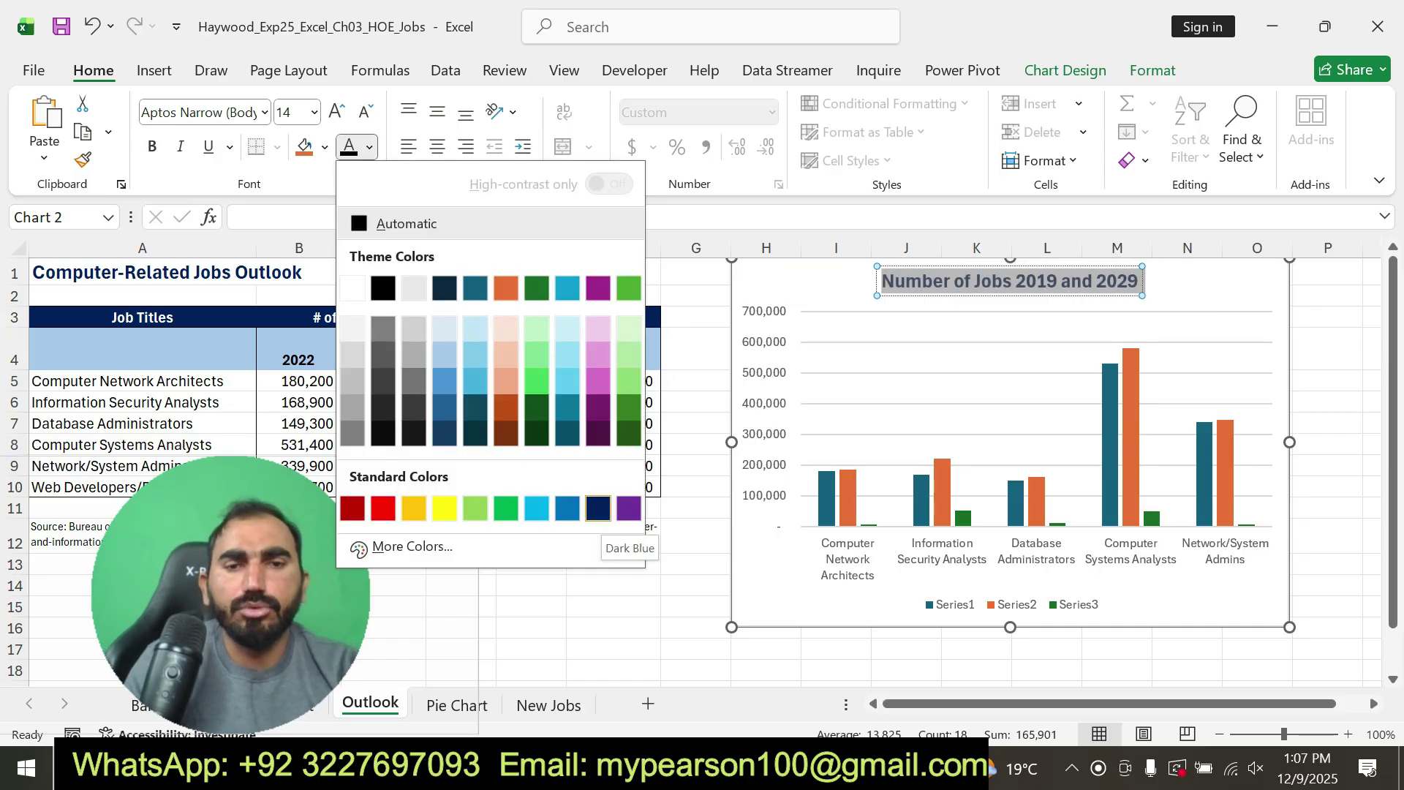
pyautogui.click(598, 507)
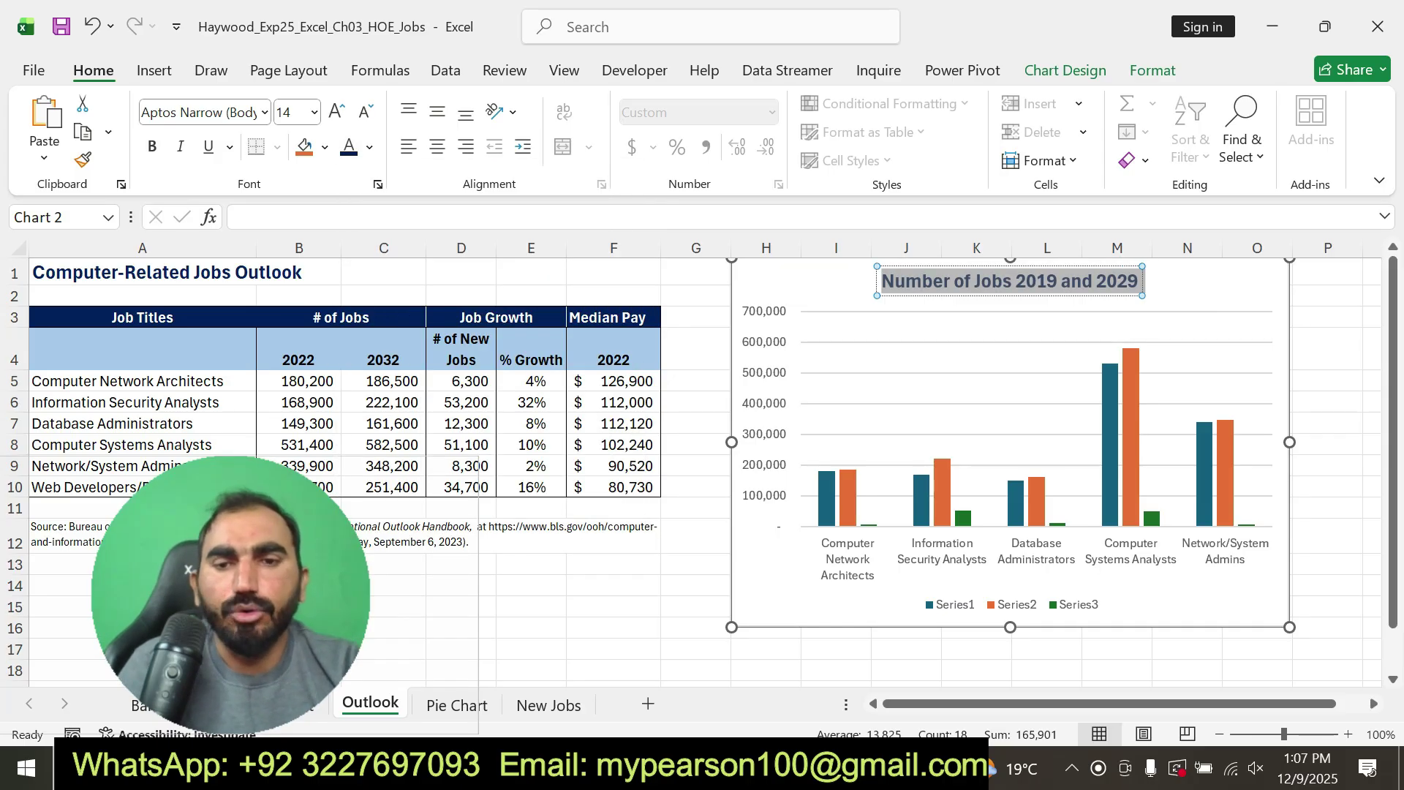
# Step: Clear the yellow highlight from step 6 in the Word instructions and select the axis title instruction in step 7
pyautogui.moveTo(972, 767)
pyautogui.click(1041, 674)
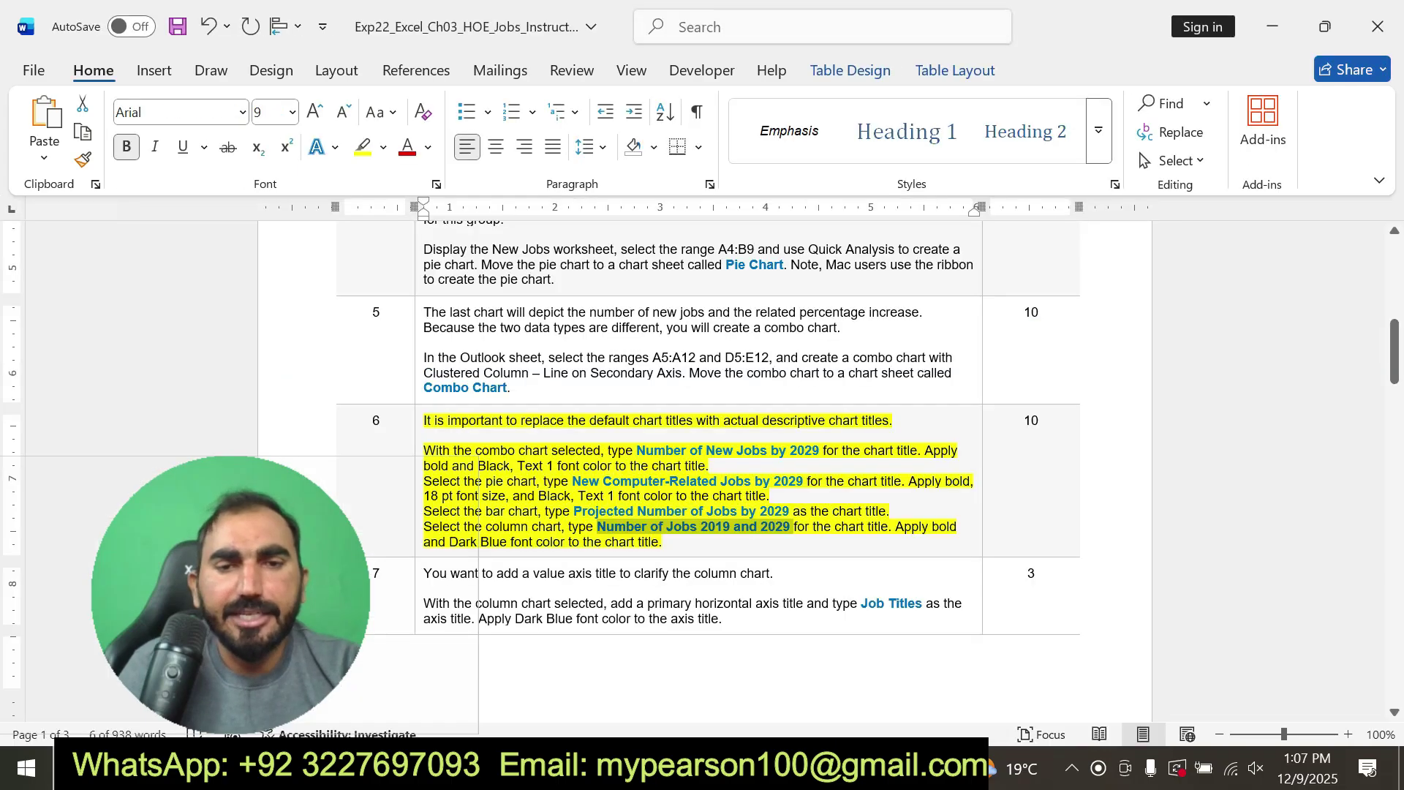
pyautogui.click(418, 475)
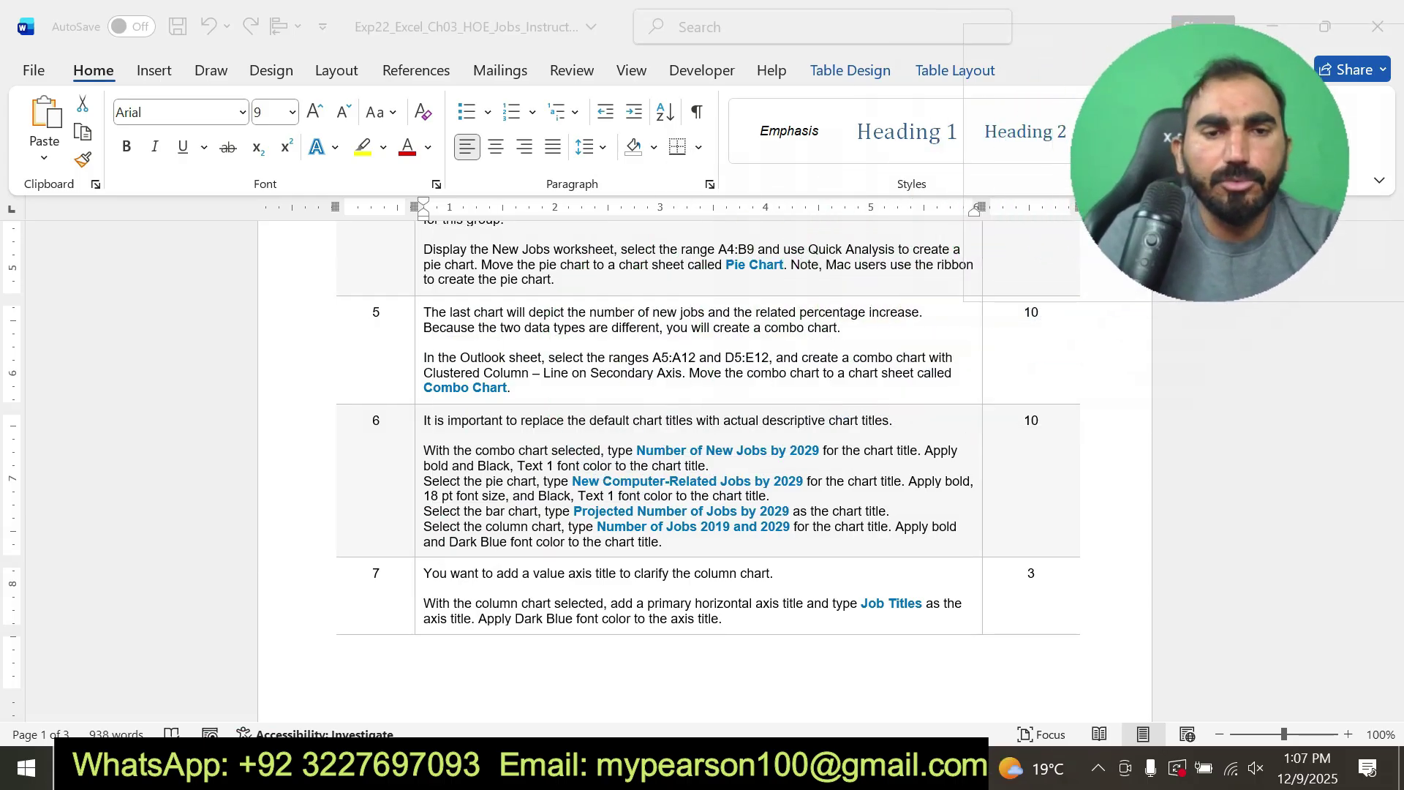
pyautogui.hotkey('alt', 'Tab')
pyautogui.moveTo(424, 604); pyautogui.dragTo(722, 619)
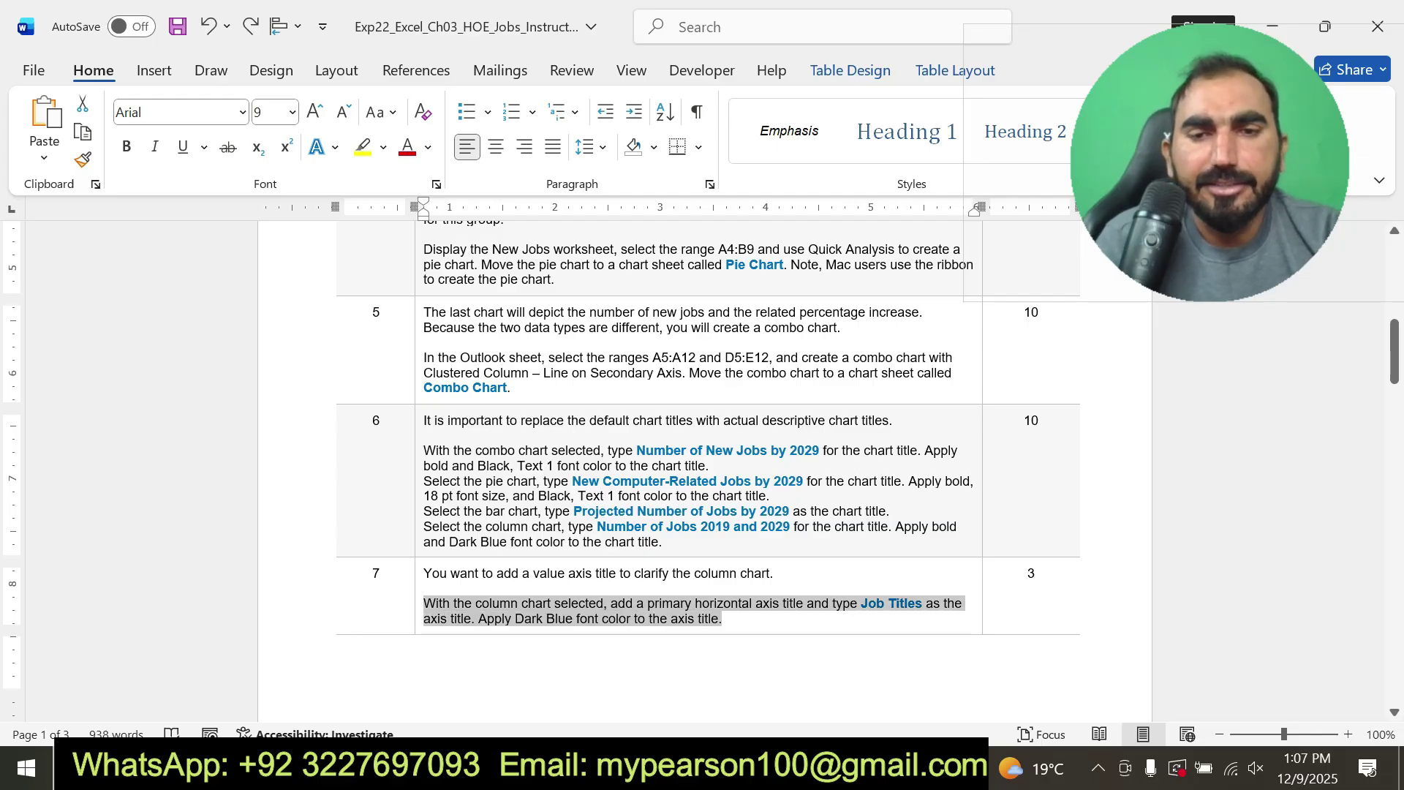
# Step: Add a primary horizontal axis title to the column chart on the Outlook sheet in Excel
pyautogui.click(867, 767)
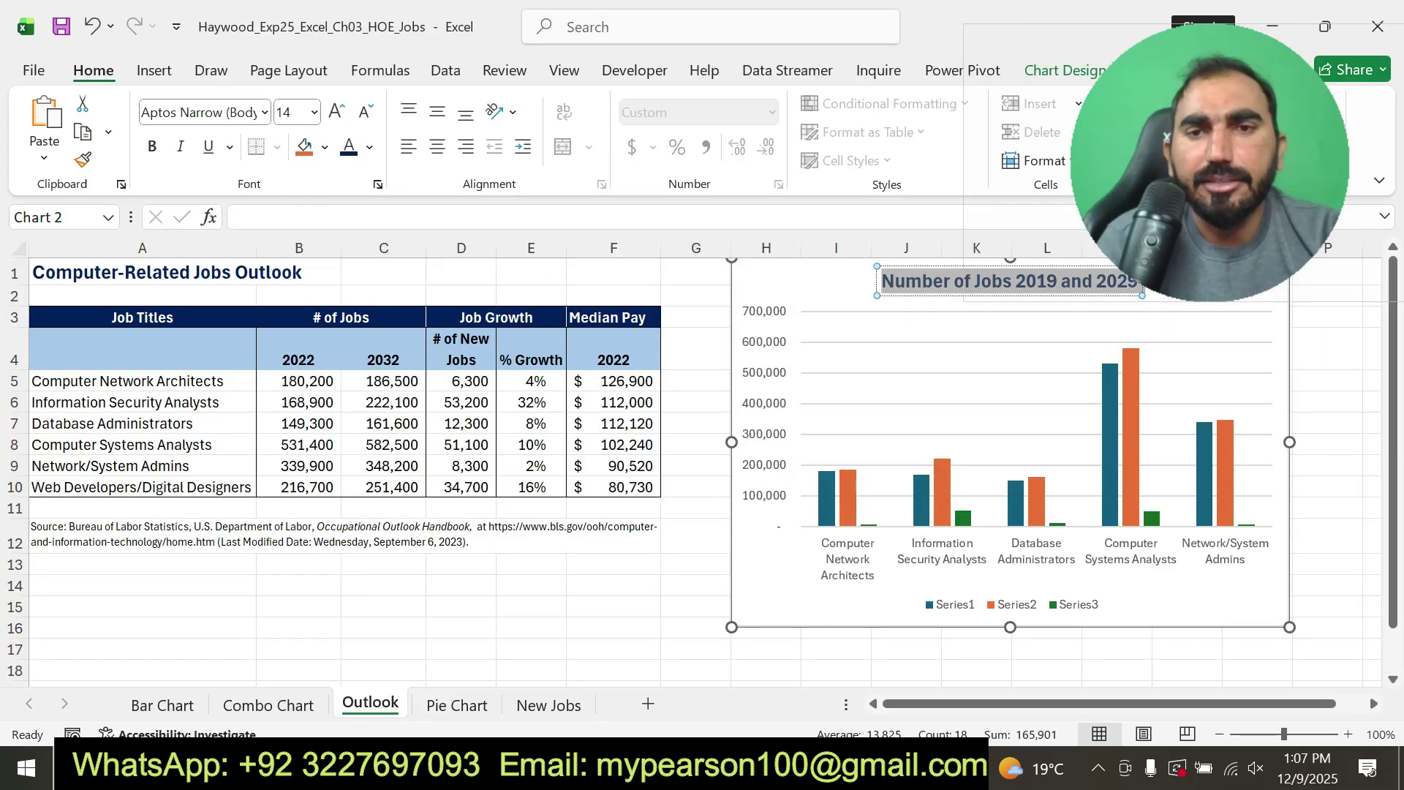
pyautogui.press('Escape')
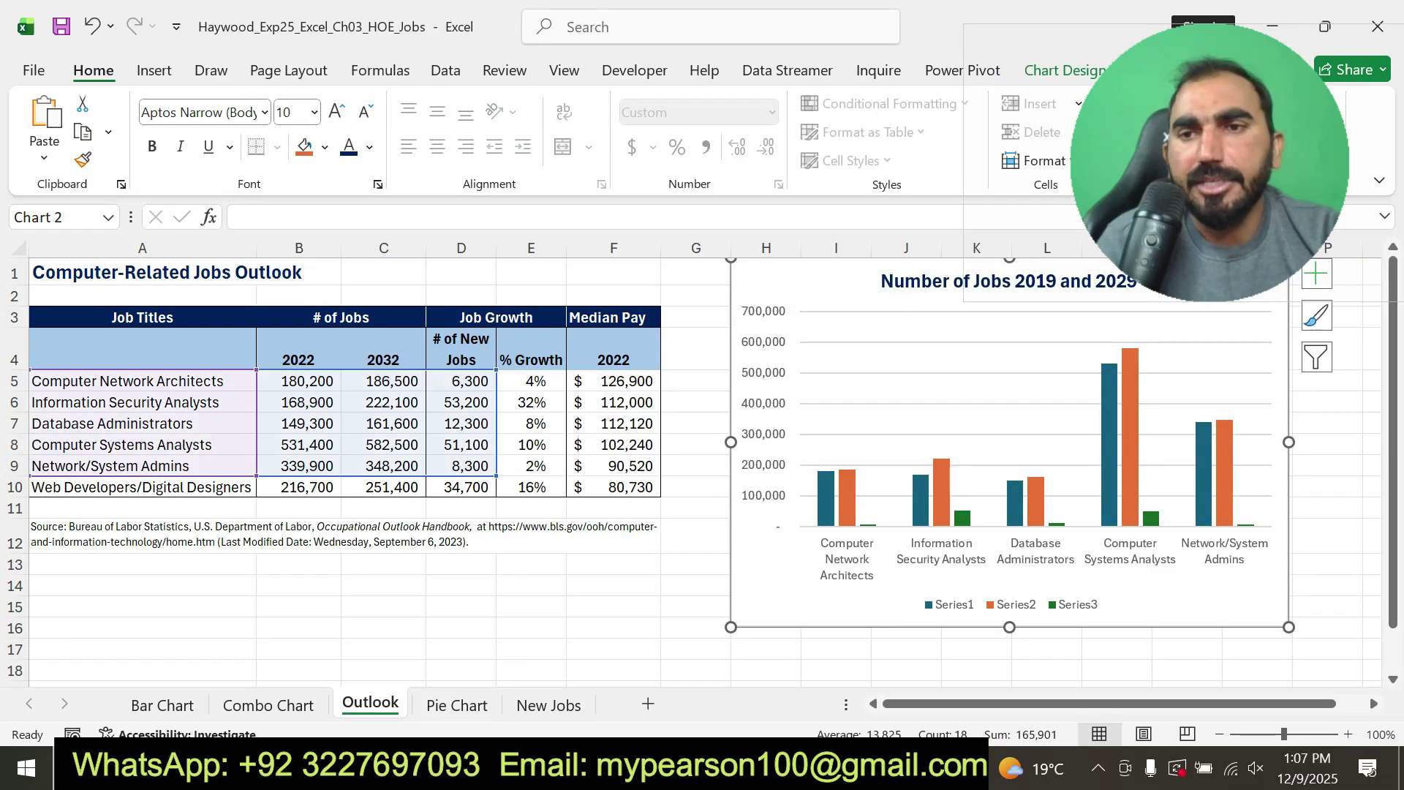
pyautogui.moveTo(1211, 162); pyautogui.dragTo(198, 146)
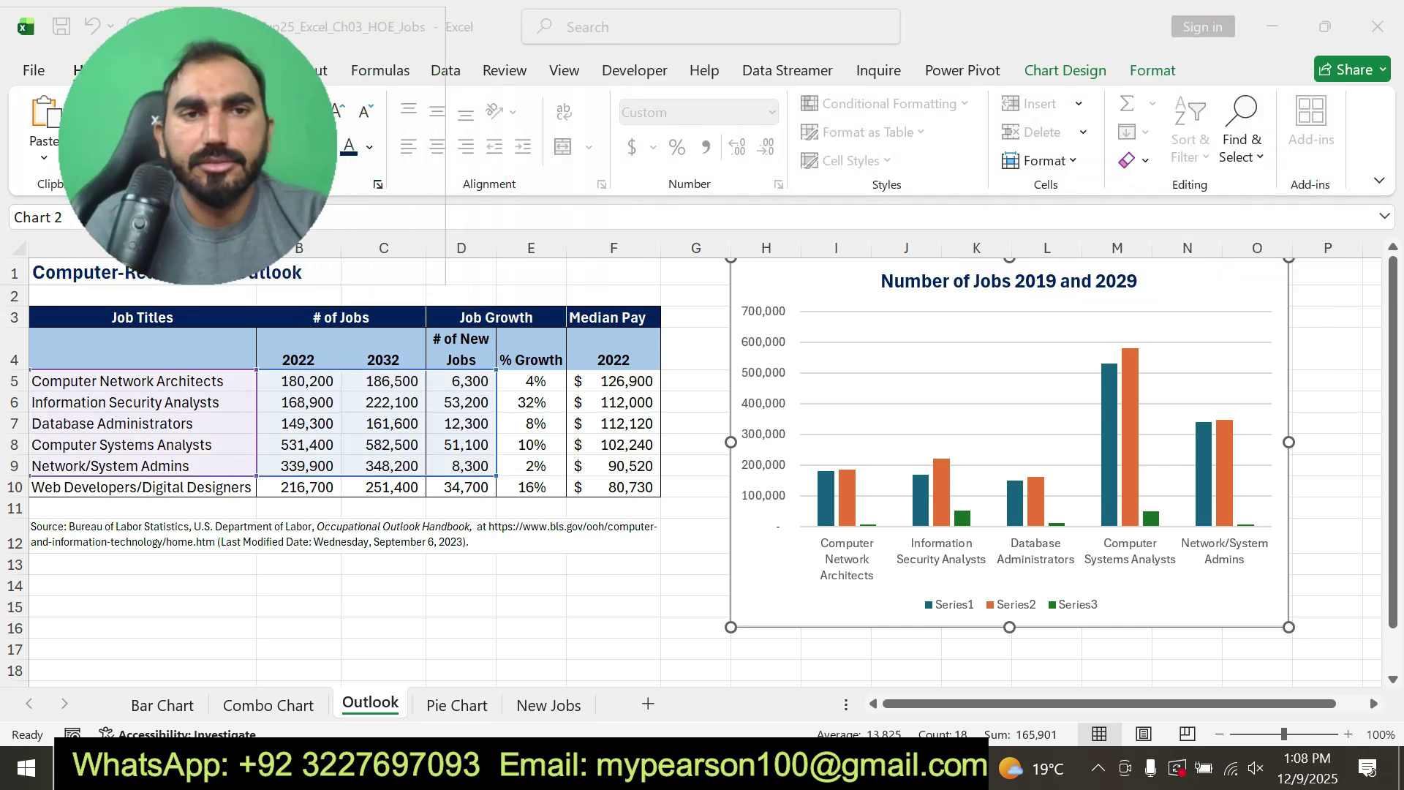
pyautogui.click(1188, 296)
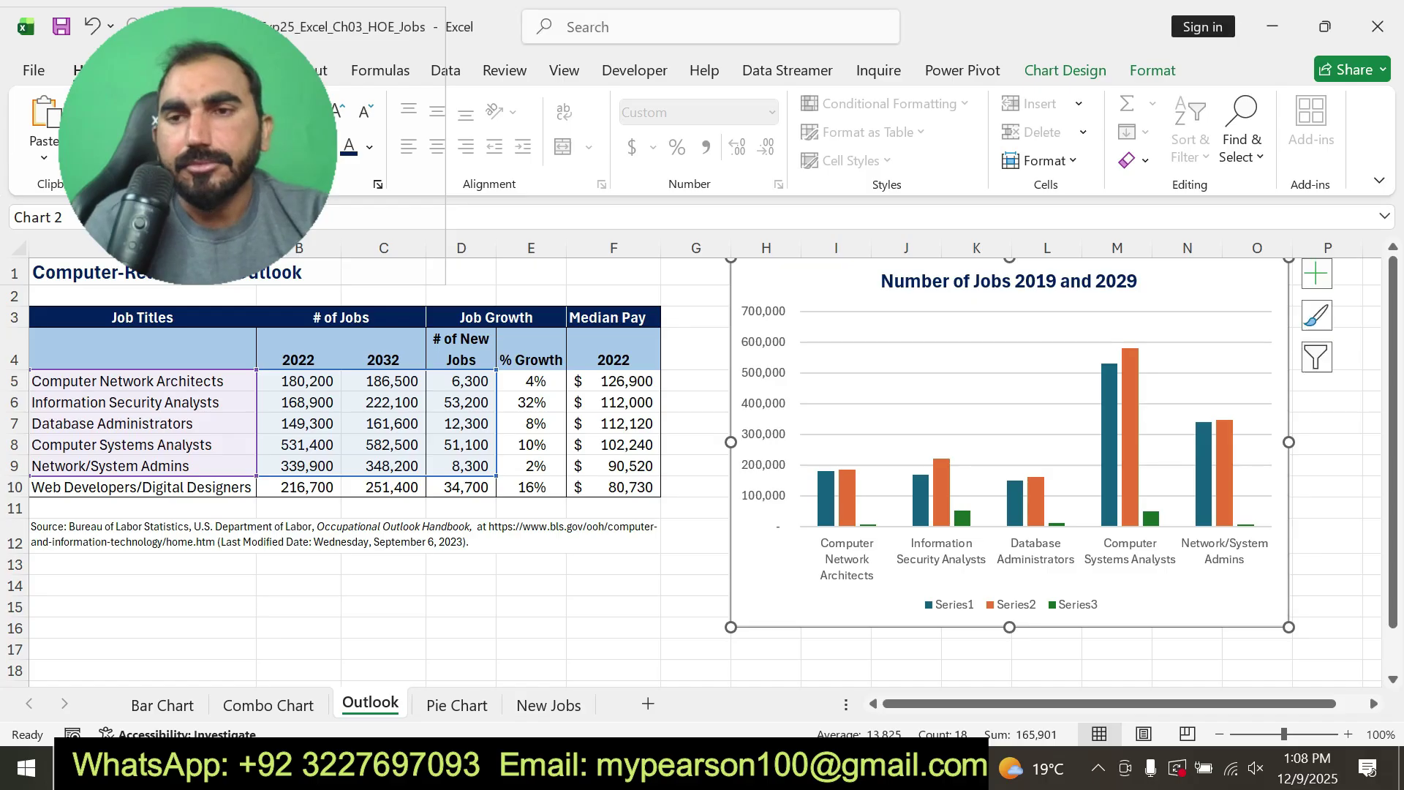
pyautogui.click(1317, 274)
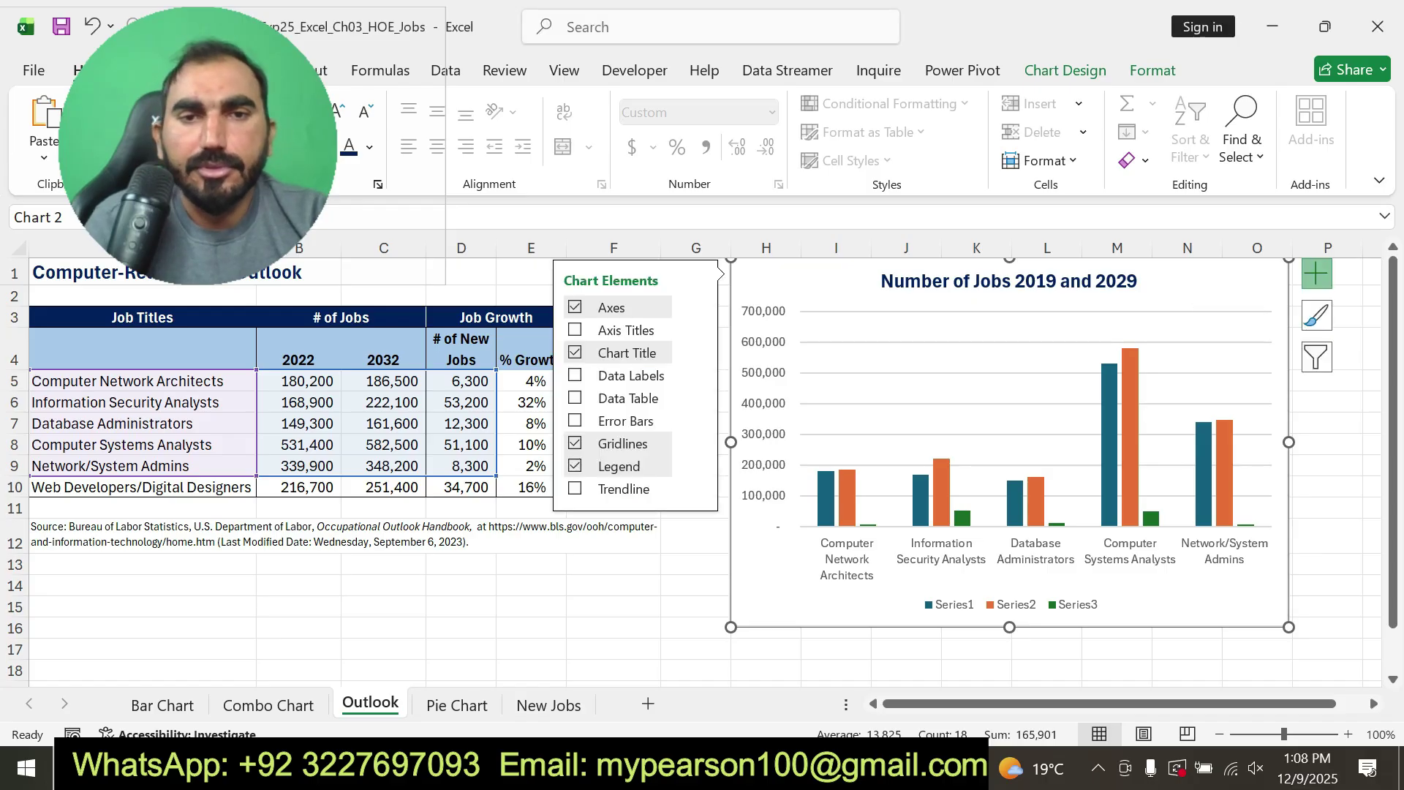
pyautogui.moveTo(697, 329)
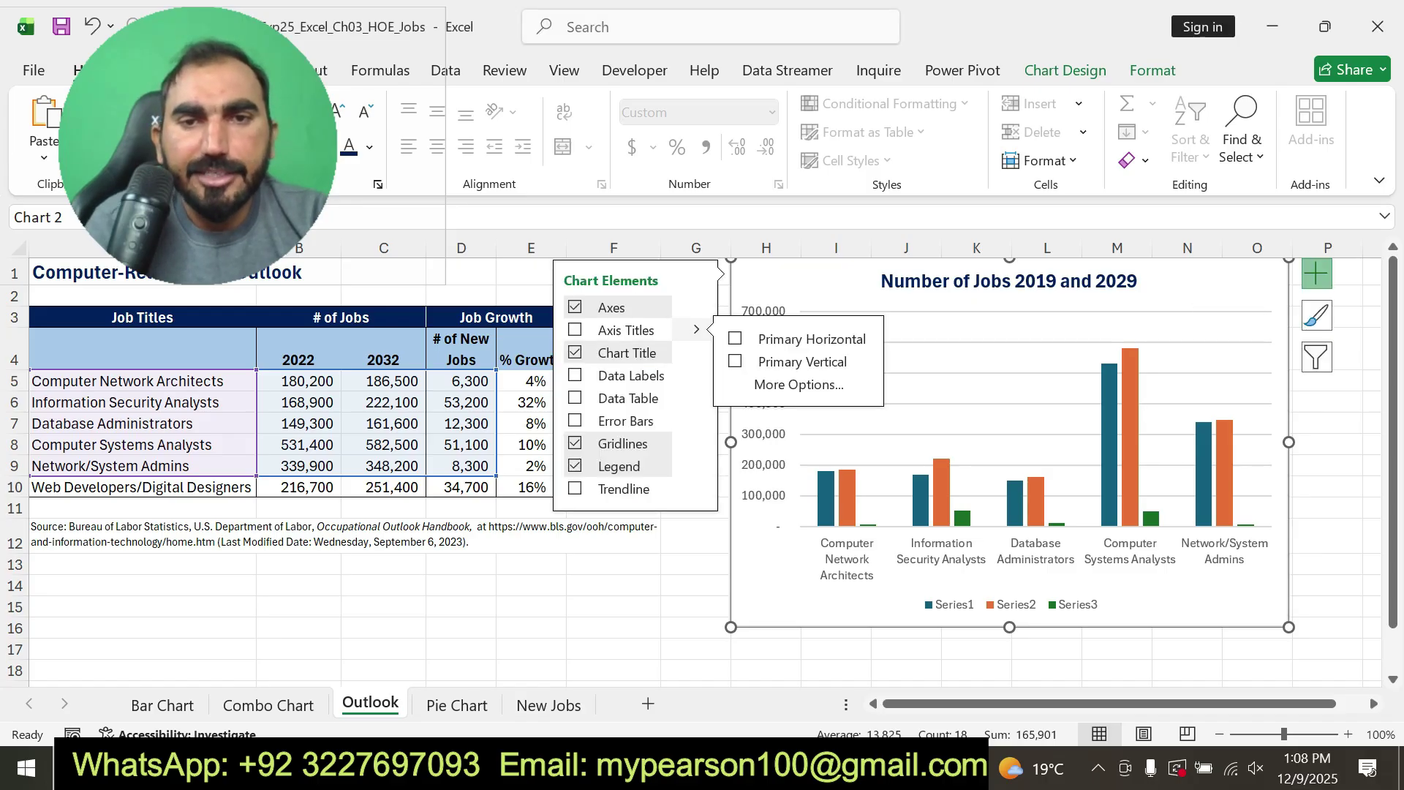
pyautogui.click(735, 339)
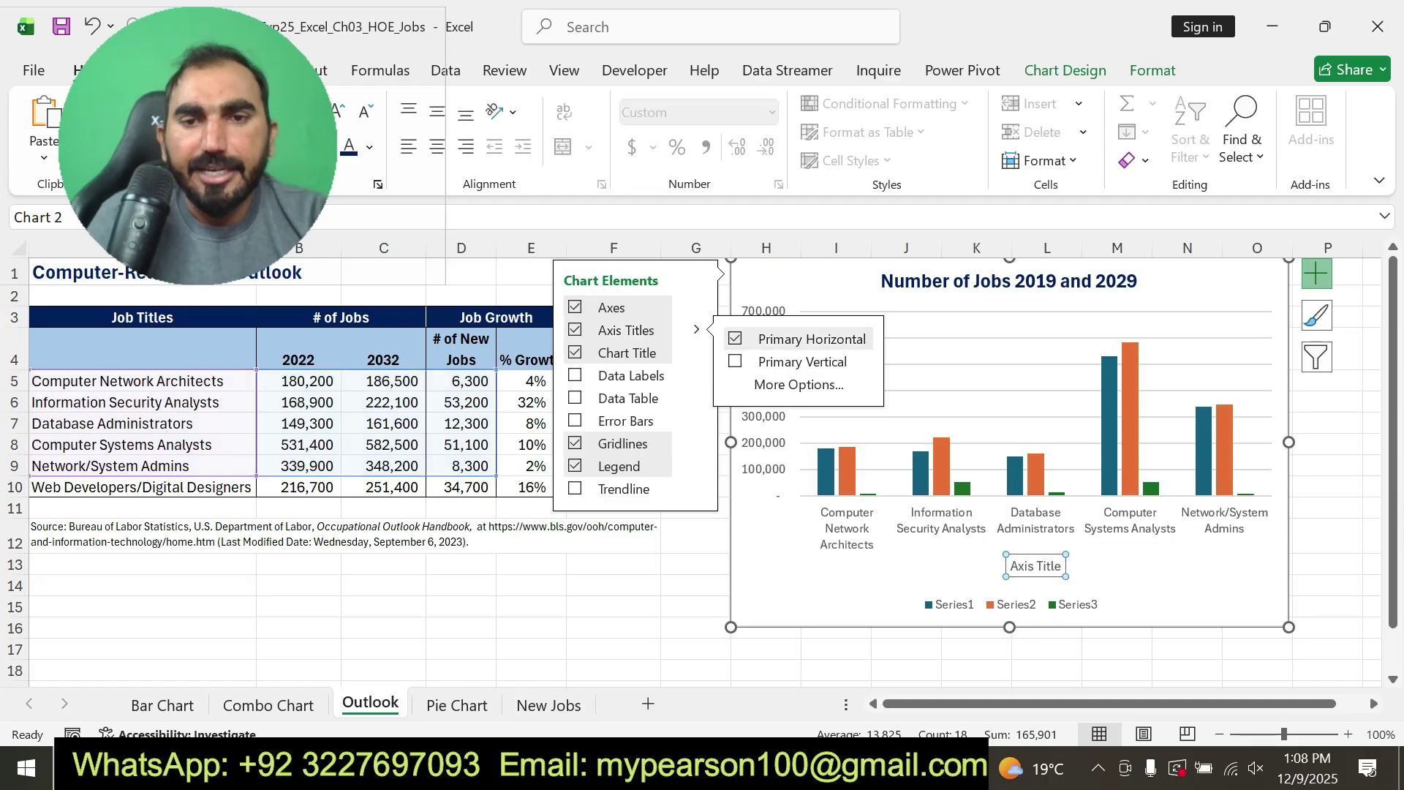
# Step: Copy Job Titles from step 7 in Word and return to the Excel workbook
pyautogui.click(943, 768)
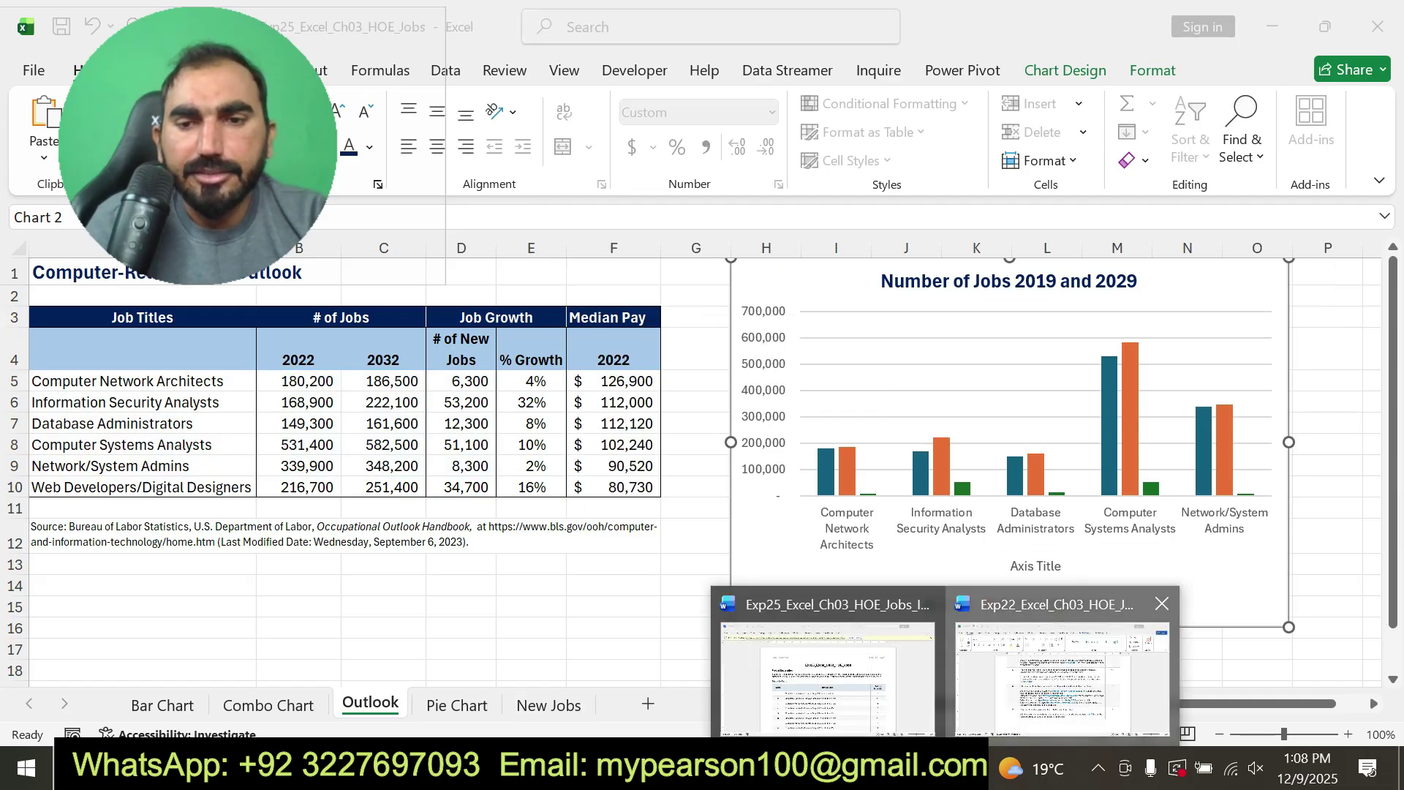
pyautogui.click(1060, 669)
pyautogui.click(424, 588)
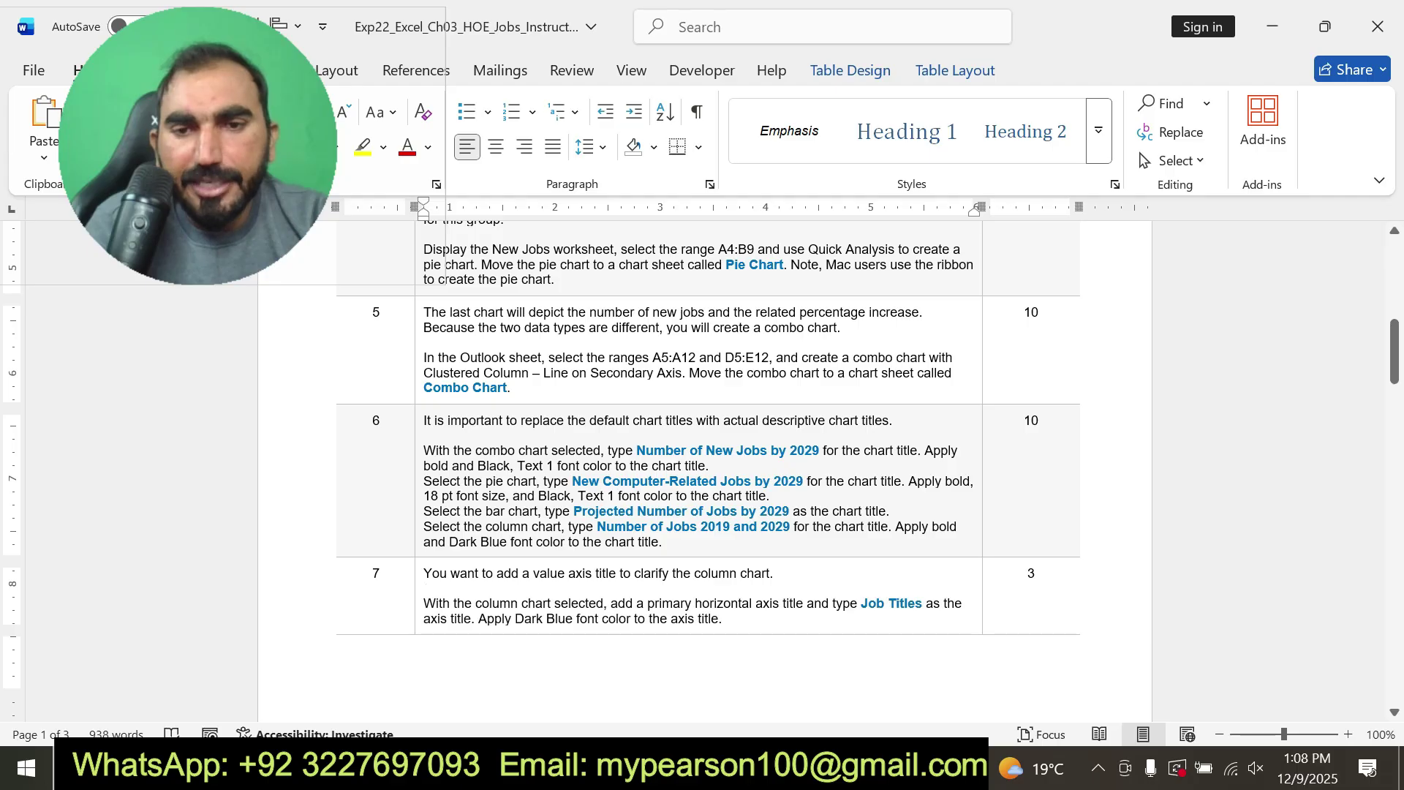
pyautogui.moveTo(861, 603); pyautogui.dragTo(926, 603)
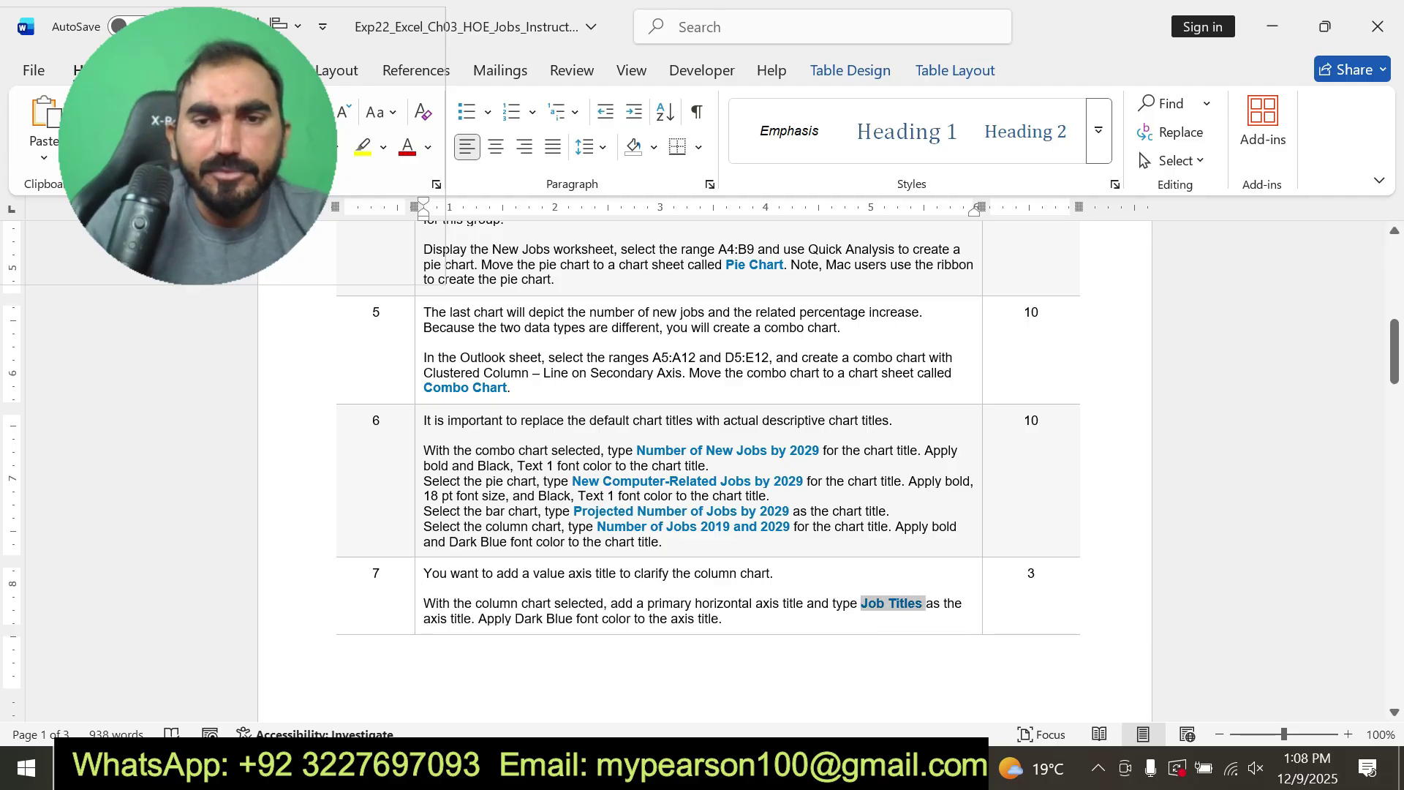
pyautogui.hotkey('alt', 'Tab')
# Step: Set the column chart's horizontal axis title to Job Titles
pyautogui.click(1317, 274)
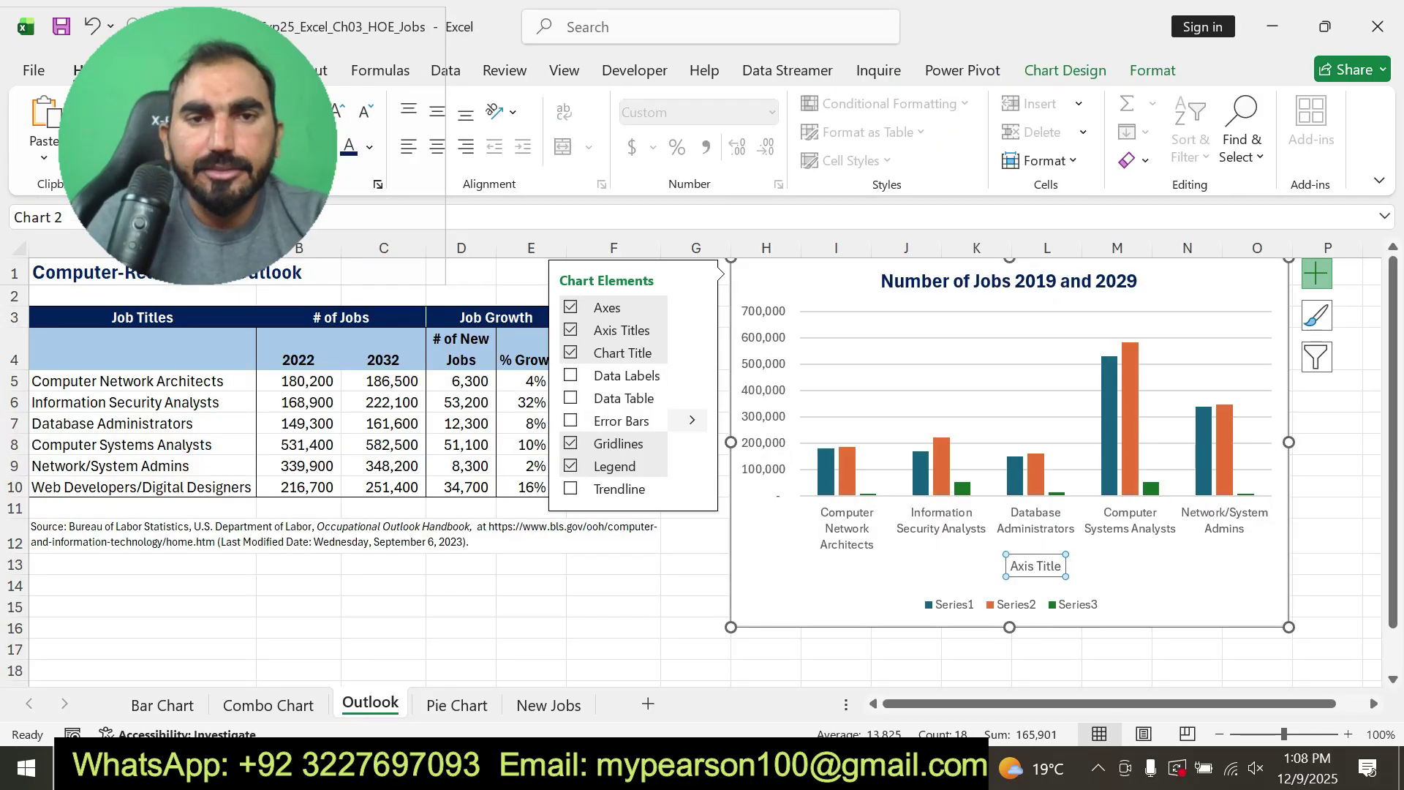
pyautogui.moveTo(197, 145); pyautogui.dragTo(1110, 144)
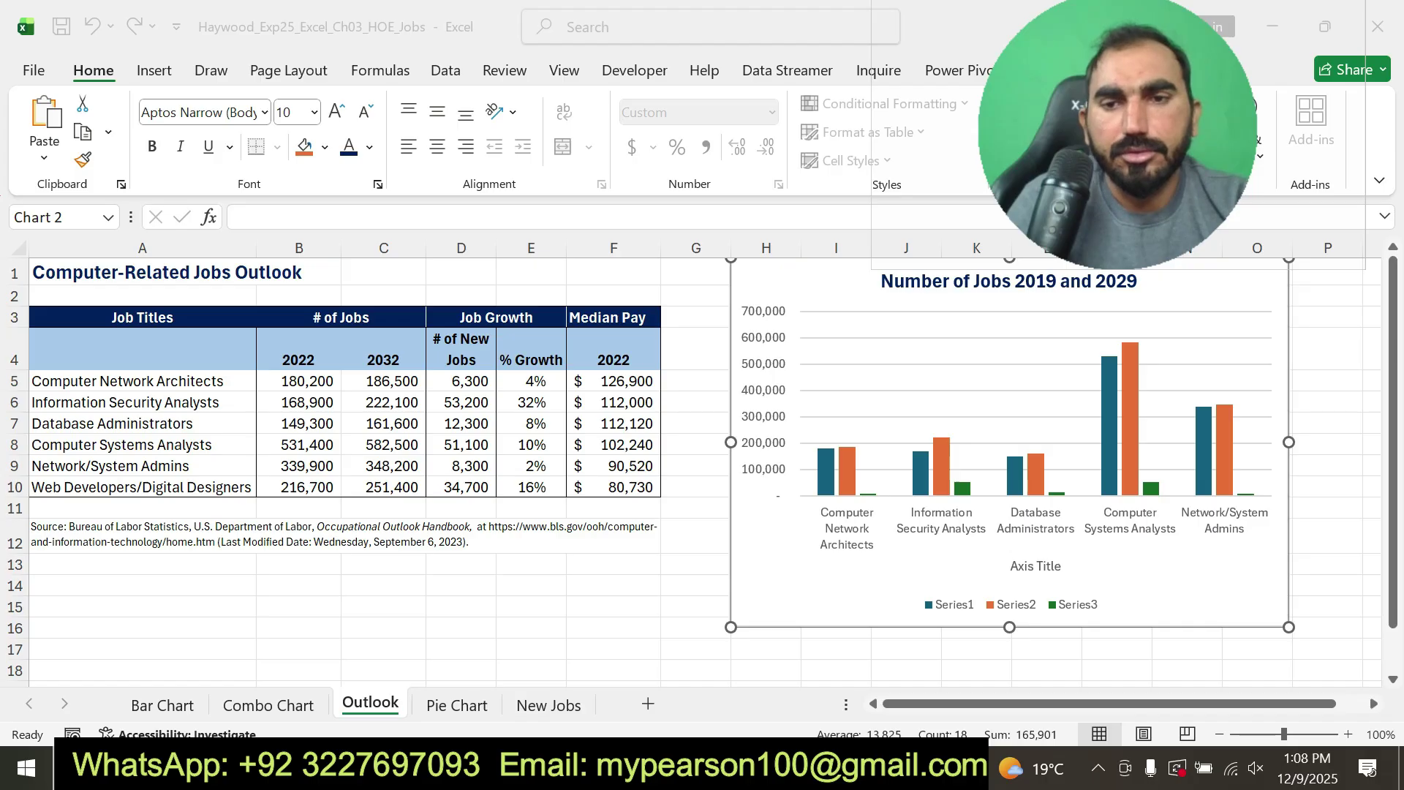
pyautogui.click(1035, 565)
pyautogui.click(1317, 274)
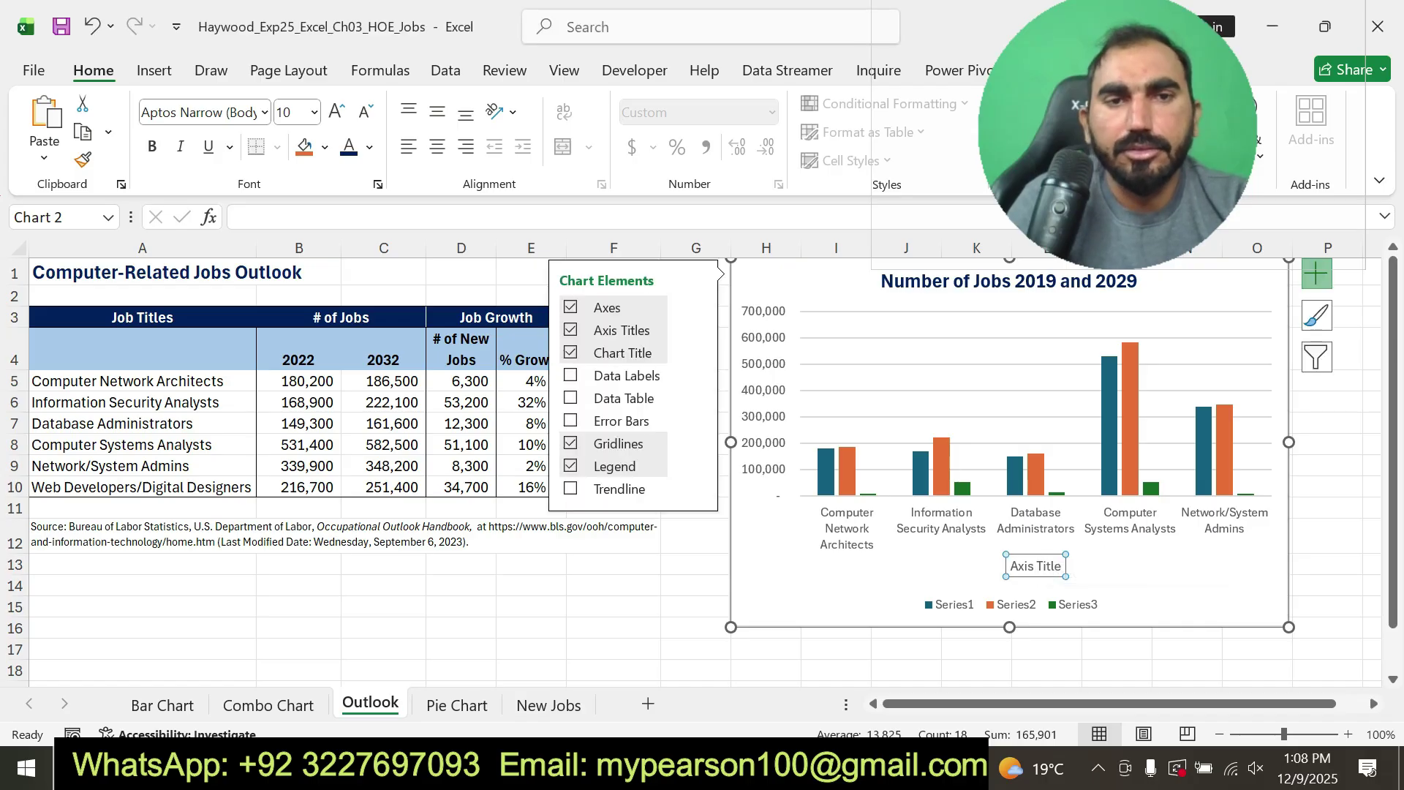
pyautogui.press('Escape')
pyautogui.write('Job Titles')
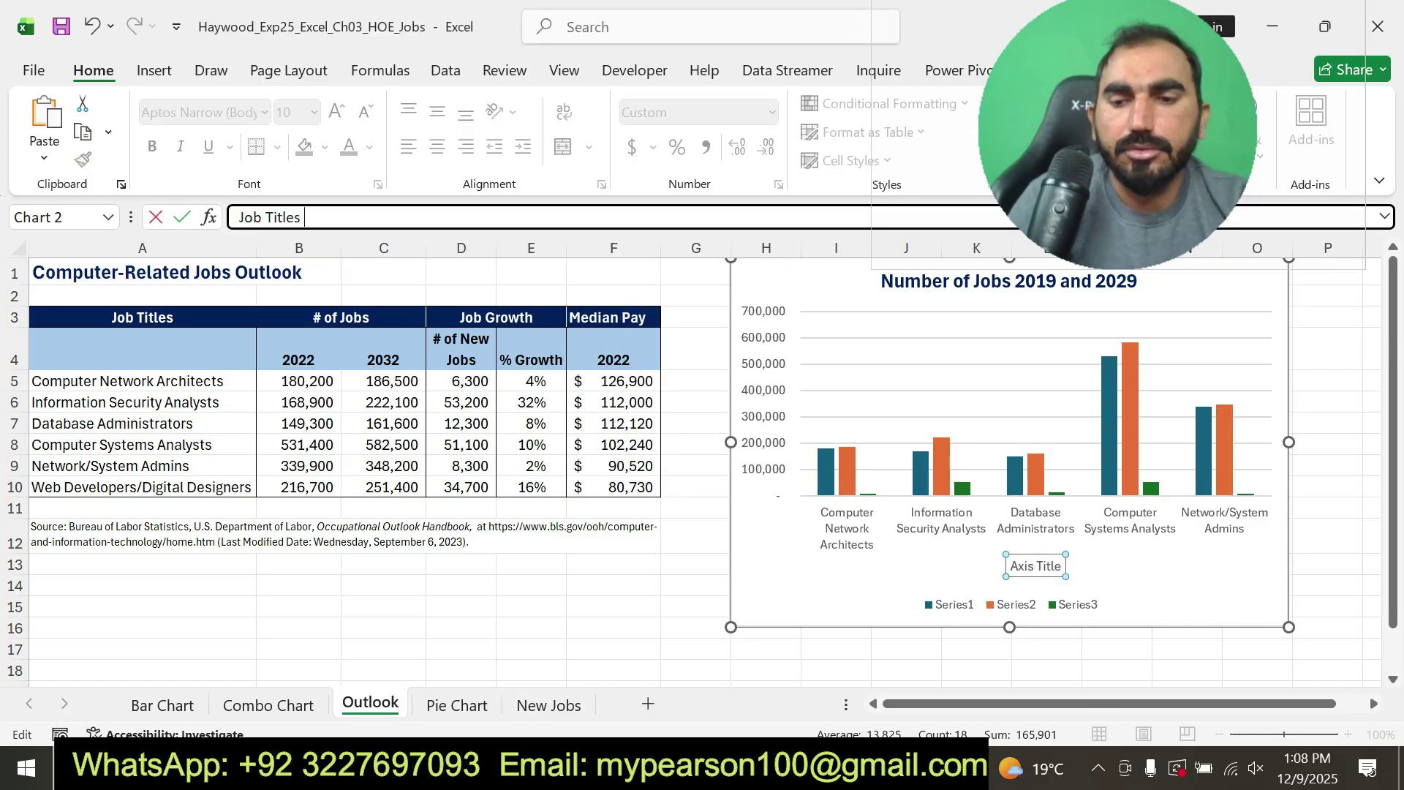
pyautogui.press('Return')
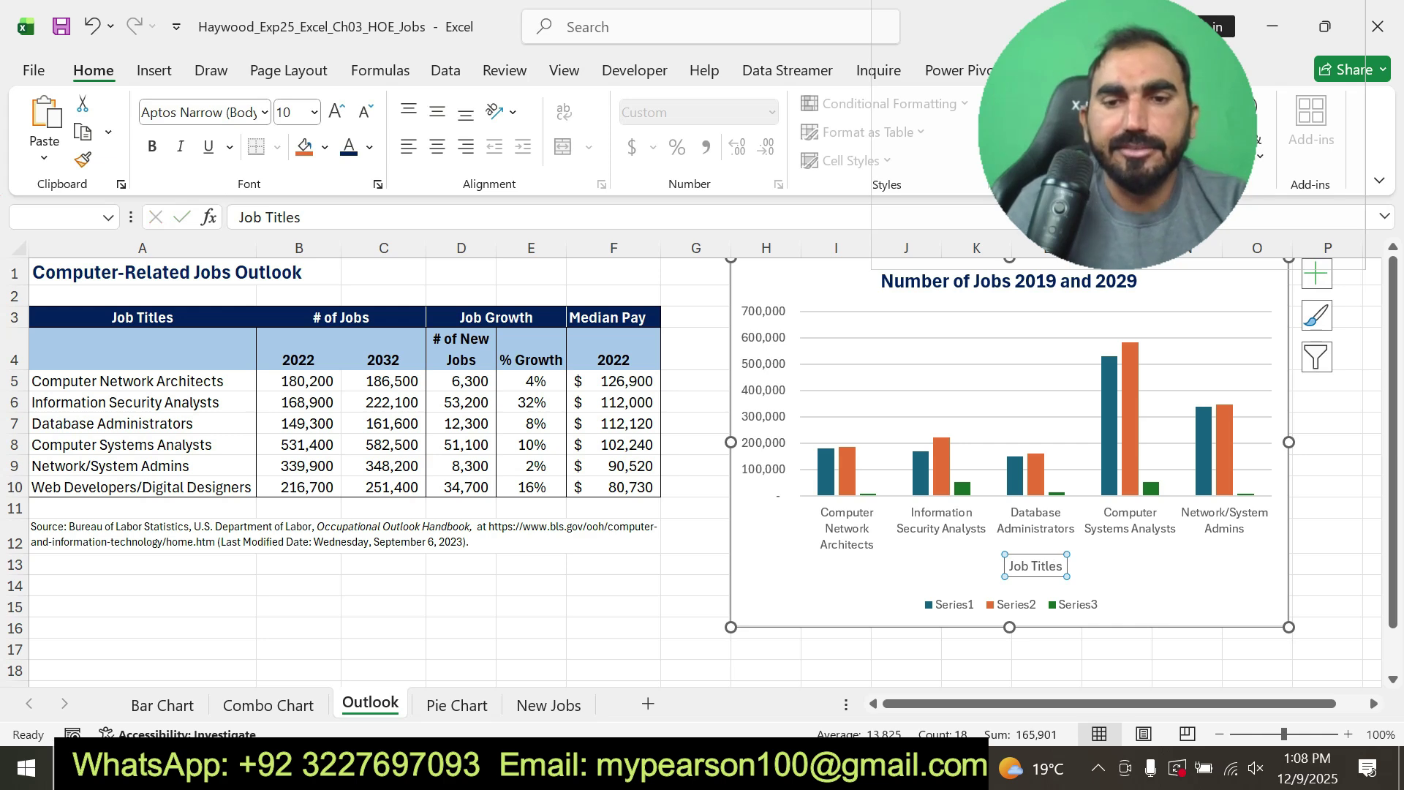
pyautogui.press('Escape')
# Step: Return to the Word instructions and review the rest of step 7
pyautogui.click(945, 767)
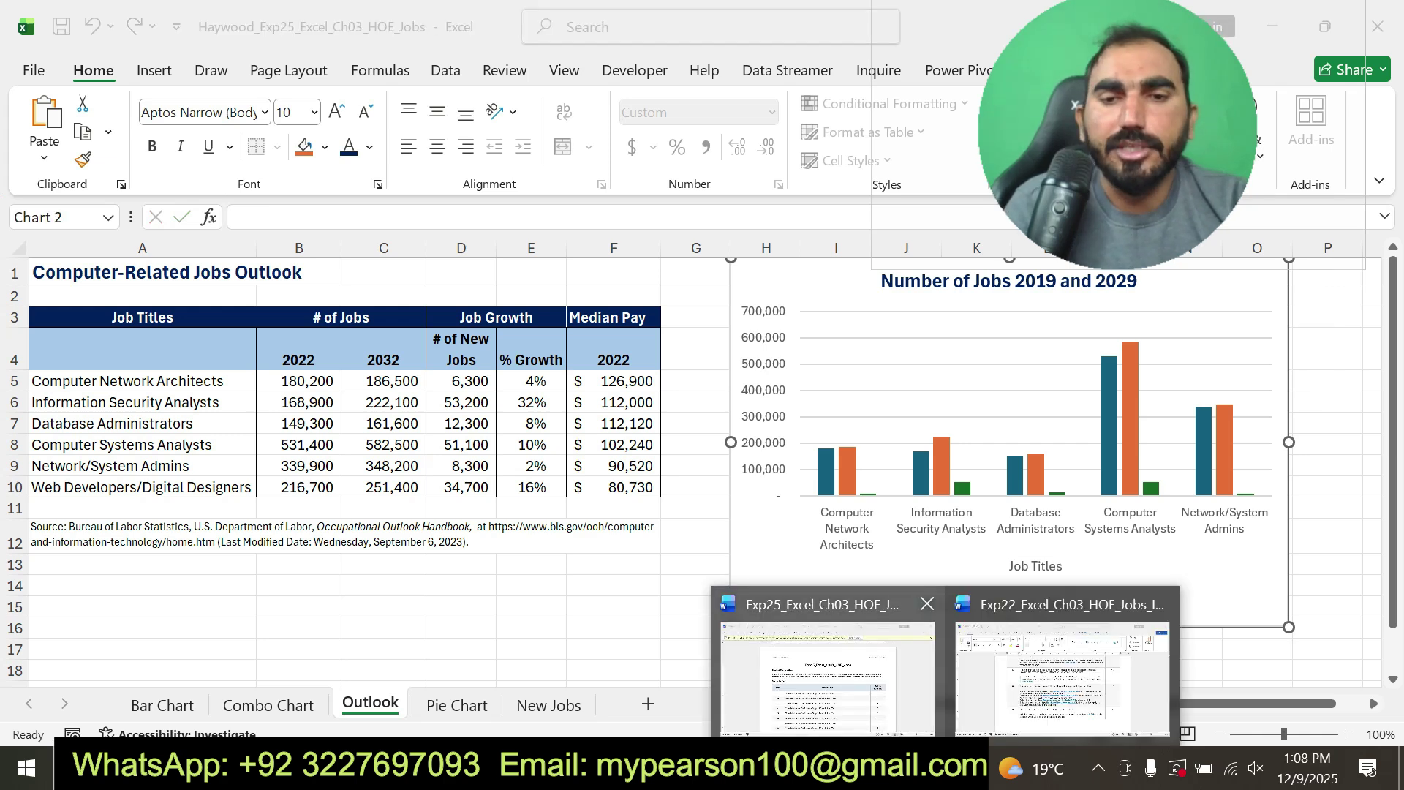
pyautogui.click(1062, 665)
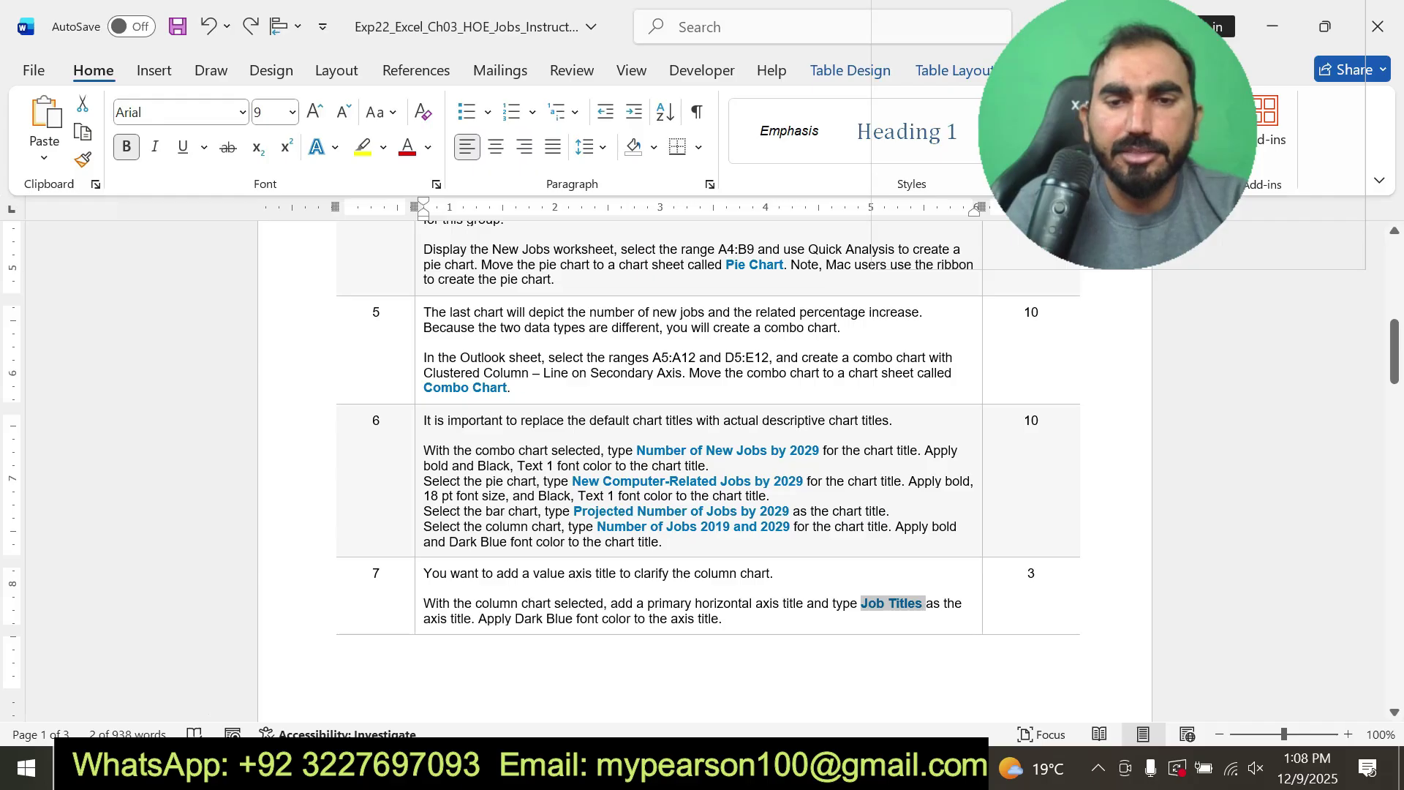
pyautogui.moveTo(1394, 351); pyautogui.dragTo(1394, 367)
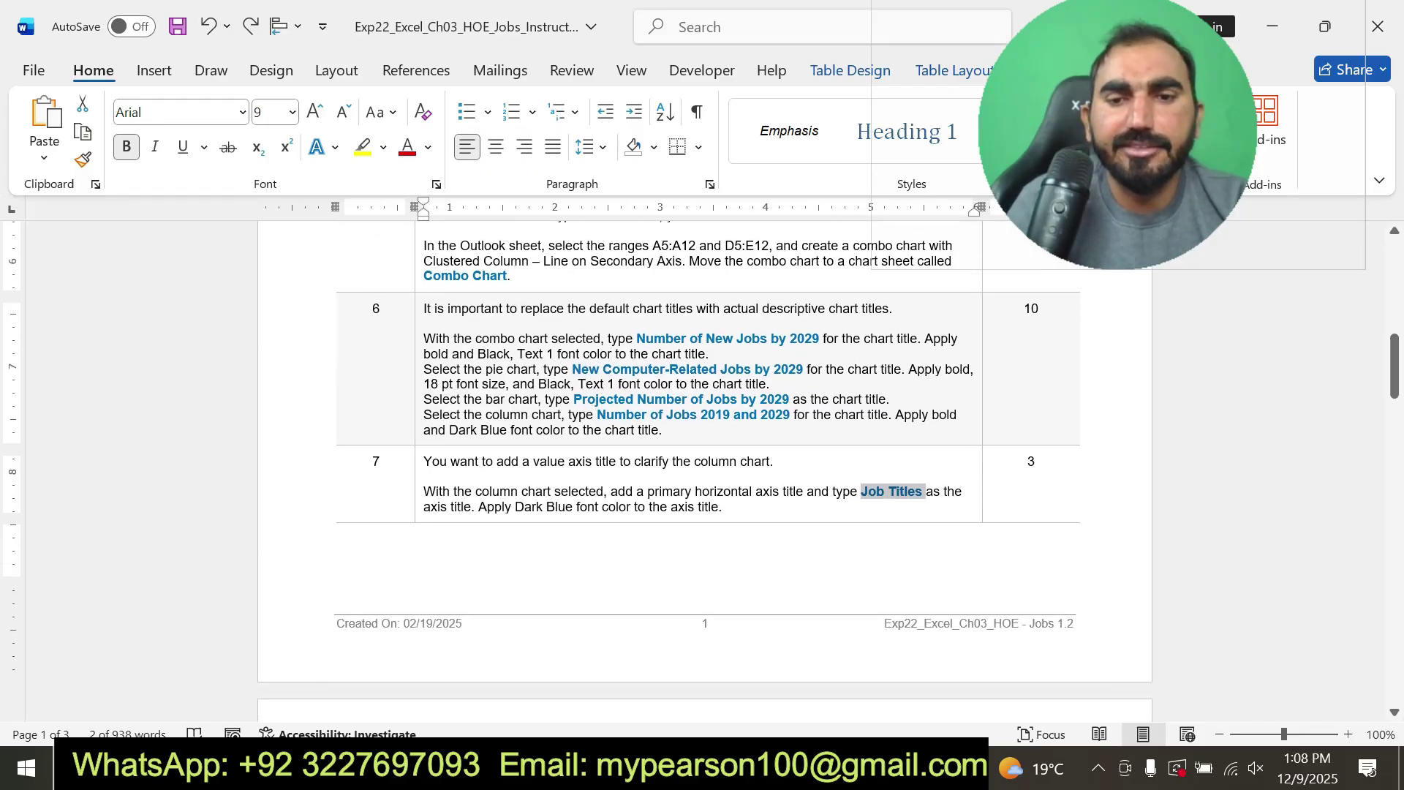
# Step: Switch to Excel, apply Dark Blue font color to the column chart's Job Titles axis title, and return to the Word instructions
pyautogui.hotkey('alt', 'Tab')
pyautogui.click(1035, 565)
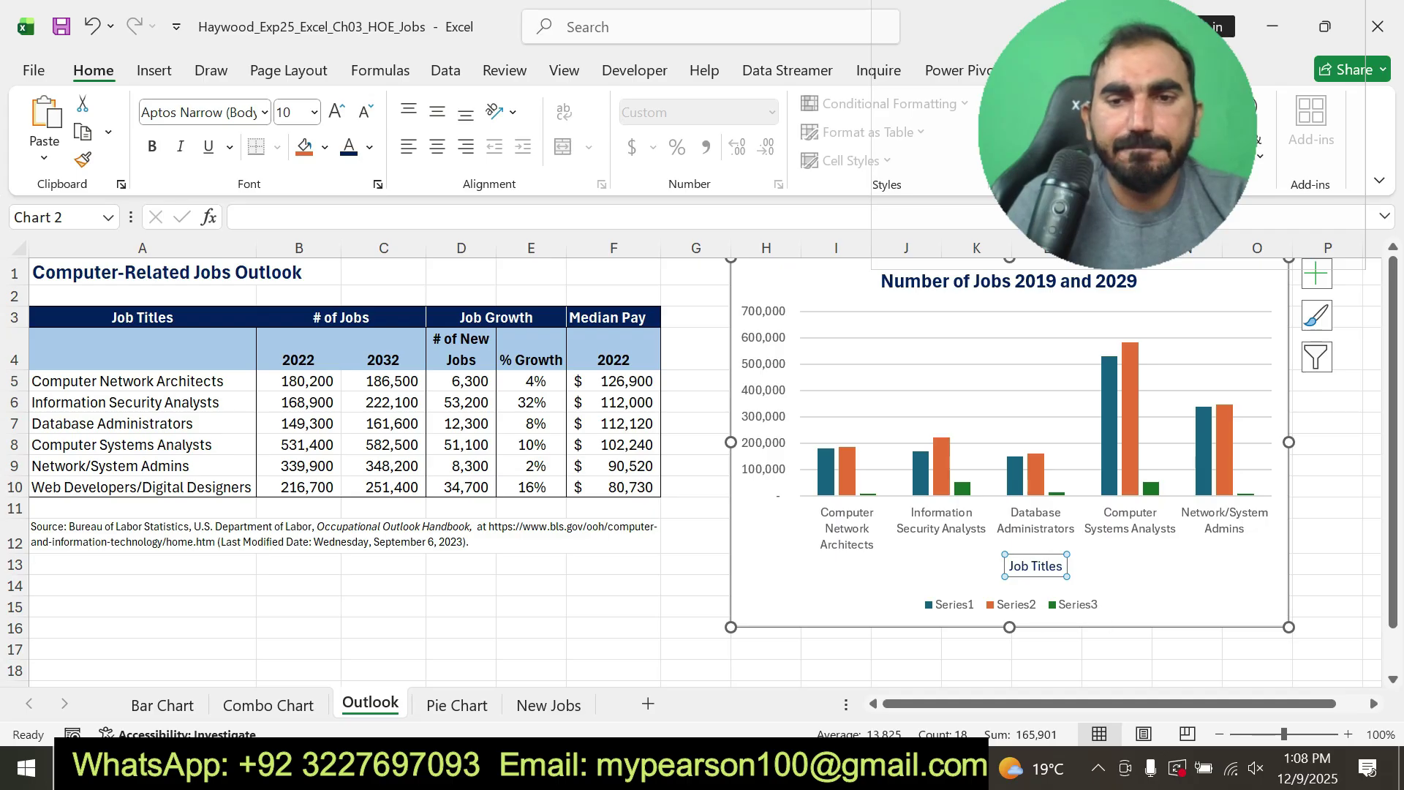
pyautogui.click(946, 768)
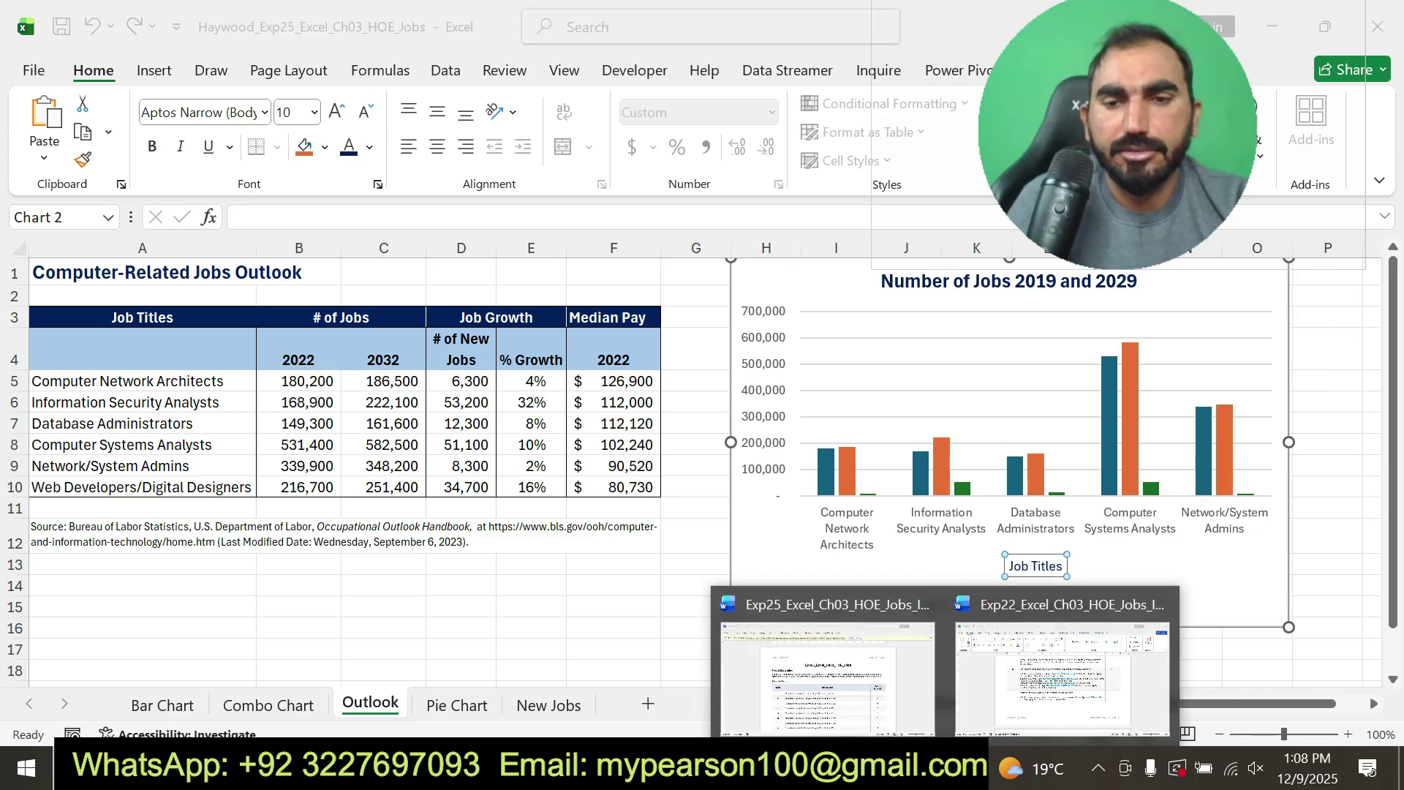
pyautogui.click(1063, 658)
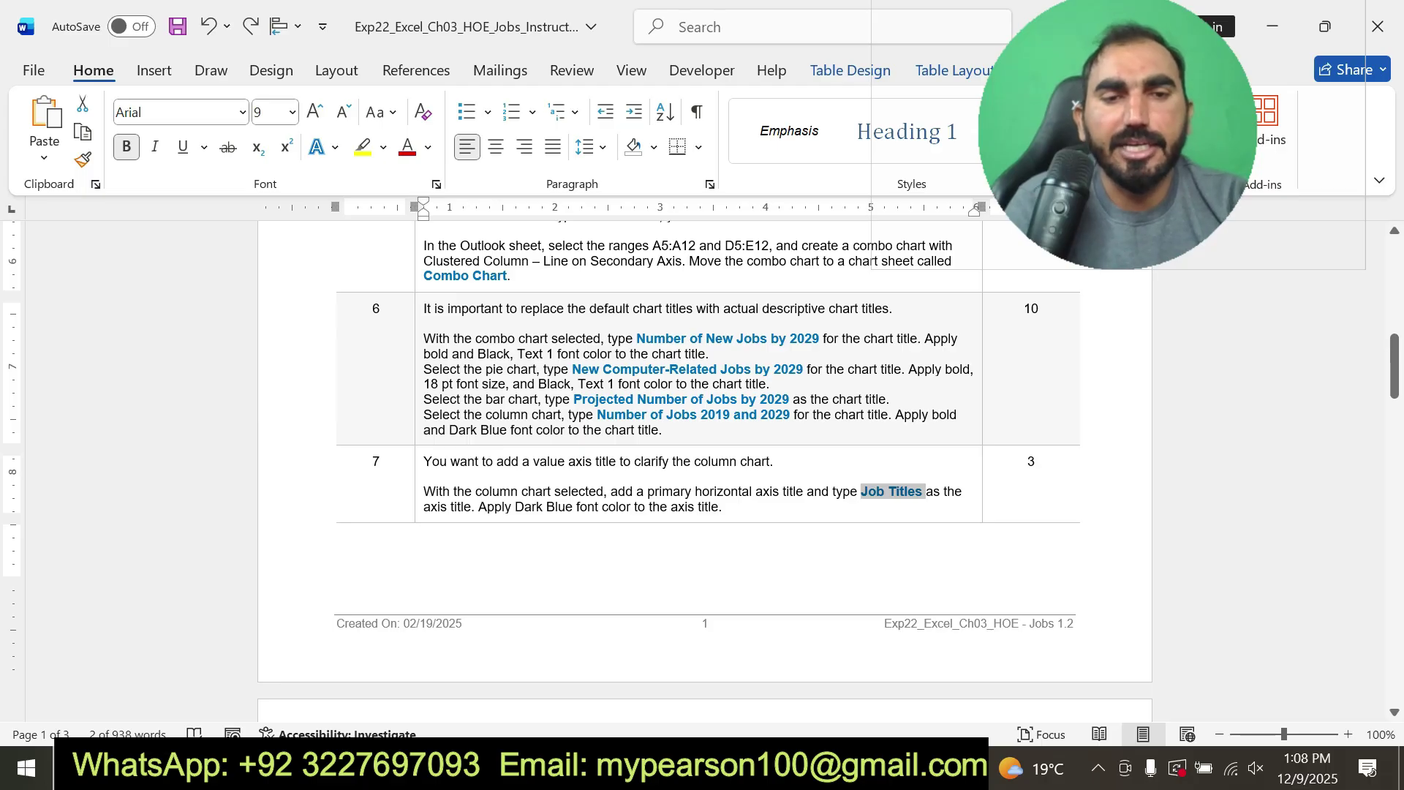
# Step: Highlight the step 8 instructions in yellow and select the bar chart paragraph for reading
pyautogui.moveTo(1393, 363); pyautogui.dragTo(1394, 420)
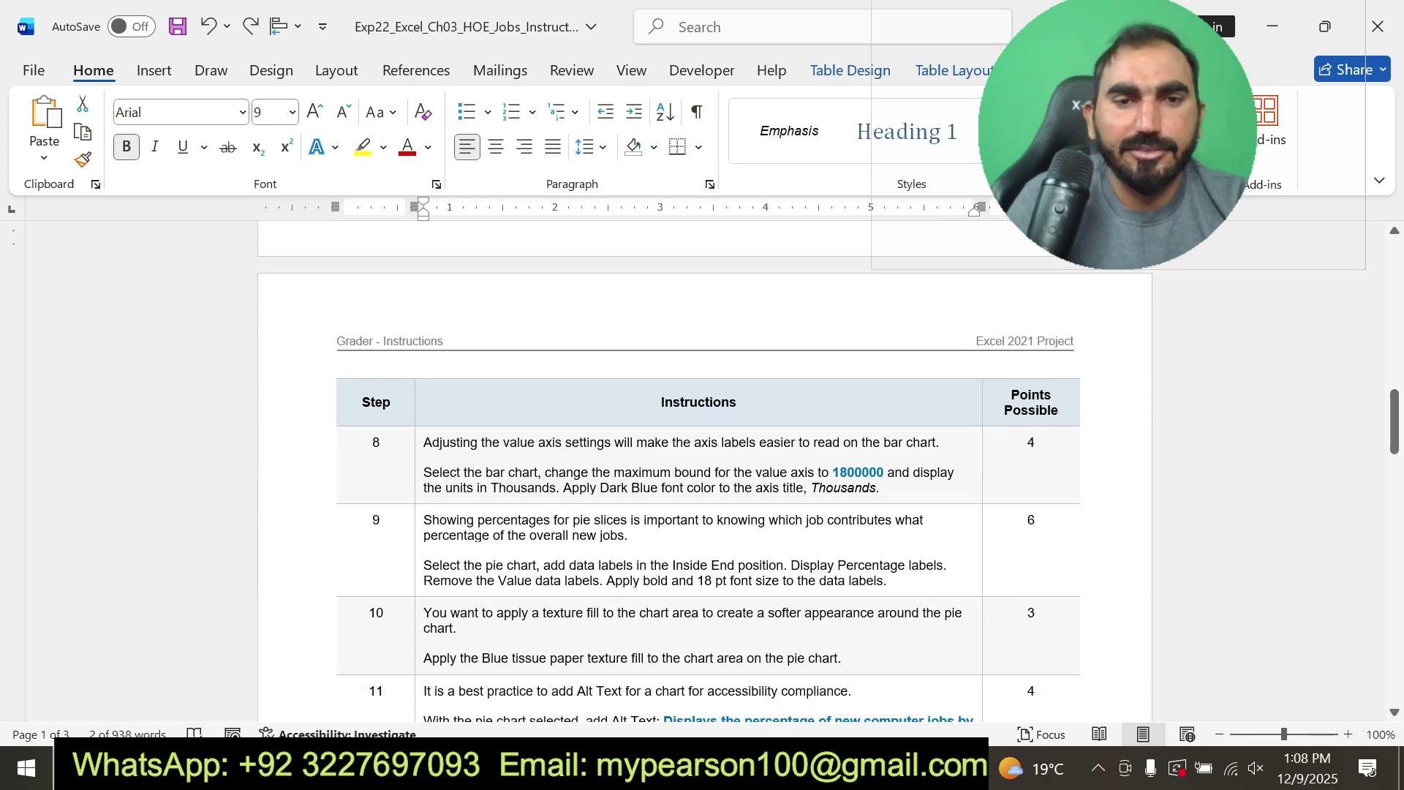
pyautogui.moveTo(424, 442); pyautogui.dragTo(880, 488)
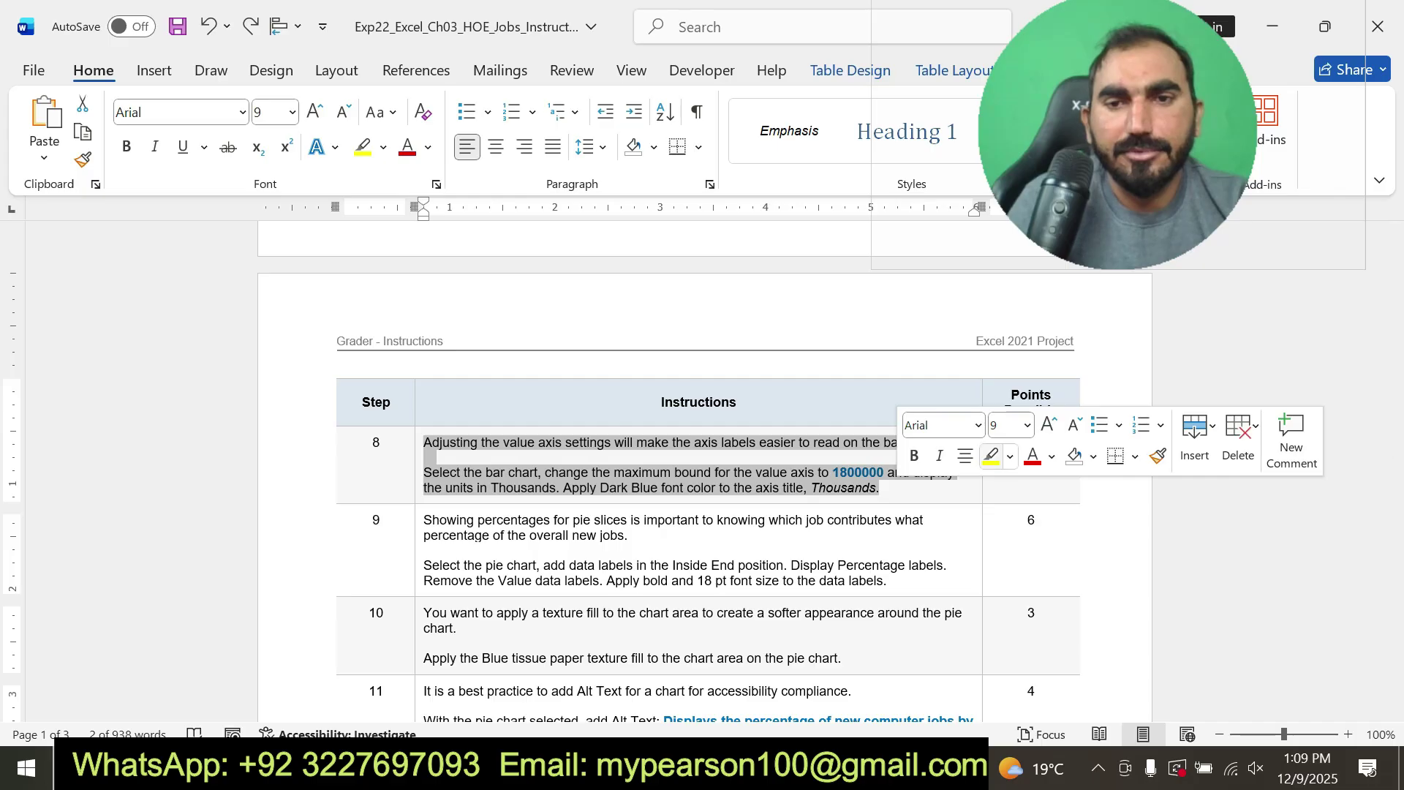
pyautogui.click(991, 454)
pyautogui.click(879, 488)
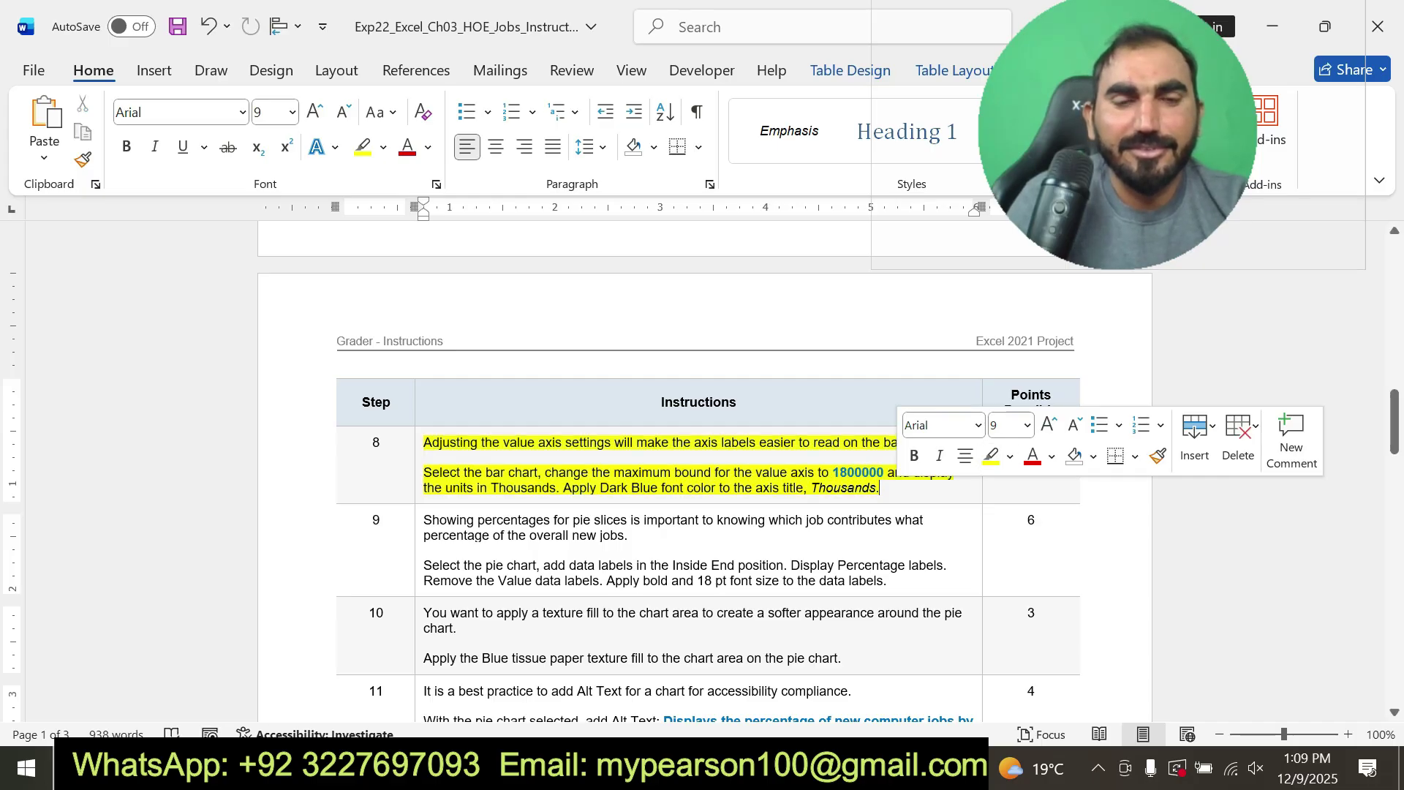
pyautogui.moveTo(423, 472); pyautogui.dragTo(875, 488)
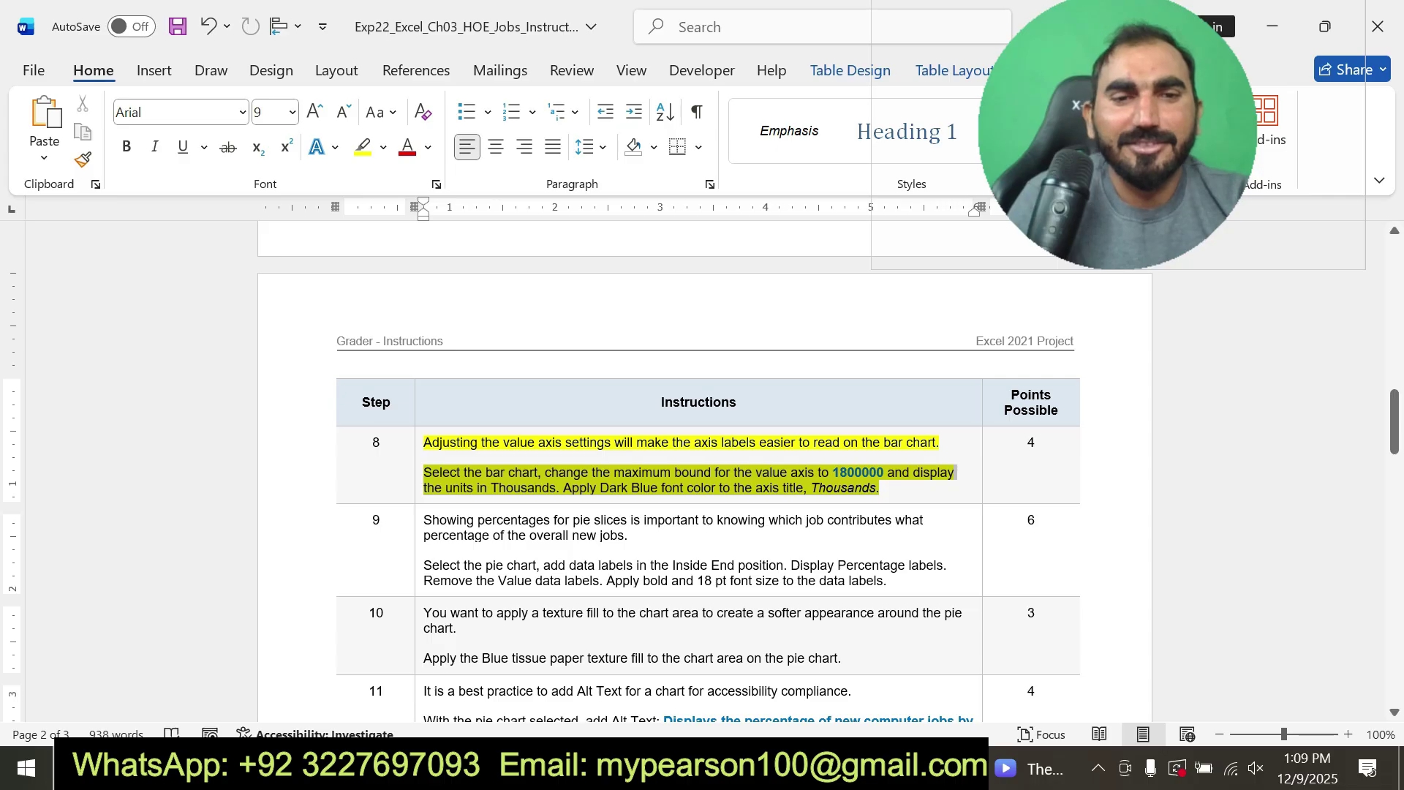
pyautogui.moveTo(875, 487); pyautogui.dragTo(879, 487)
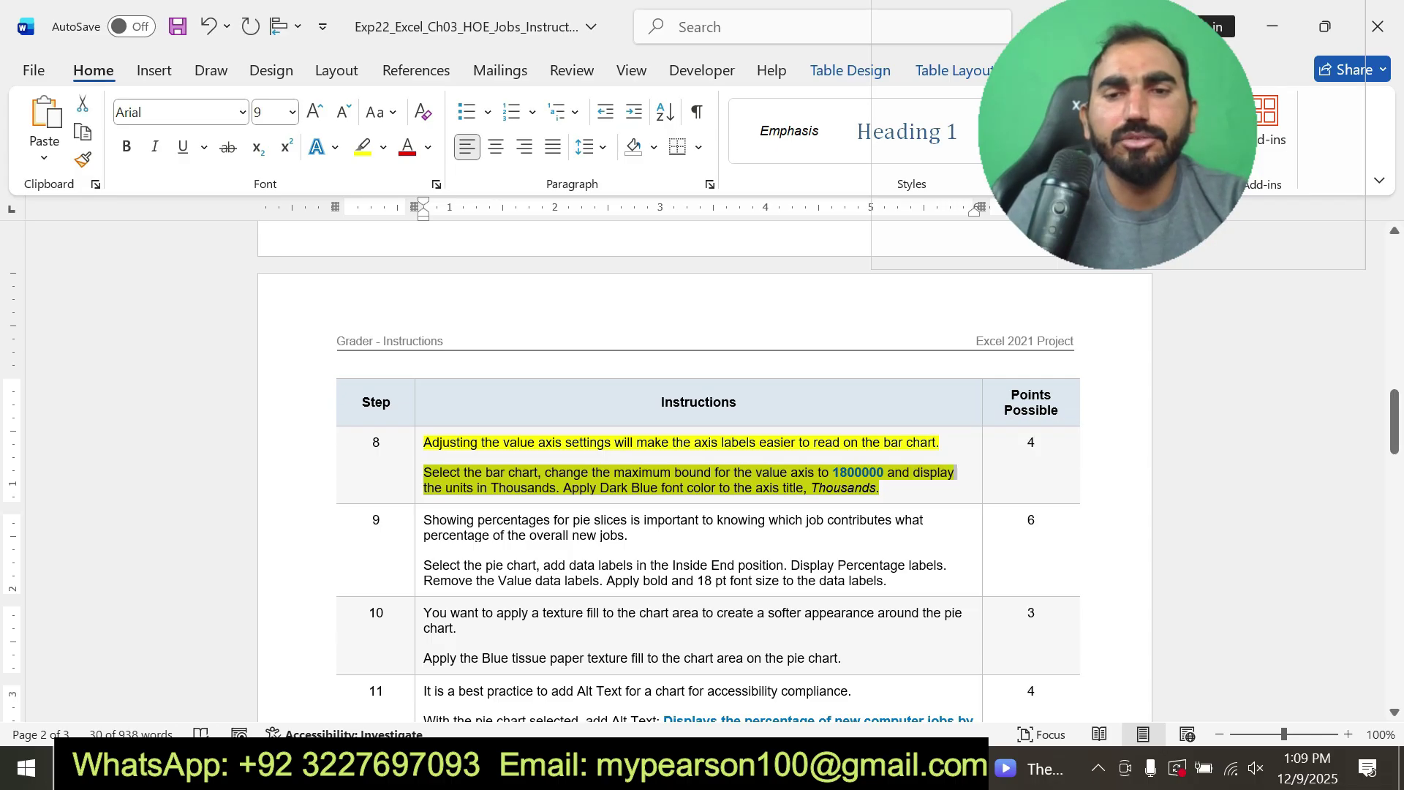
# Step: Copy the value 1800000 from step 8 and switch to the Bar Chart sheet in Excel
pyautogui.click(840, 472)
pyautogui.moveTo(832, 473); pyautogui.dragTo(883, 473)
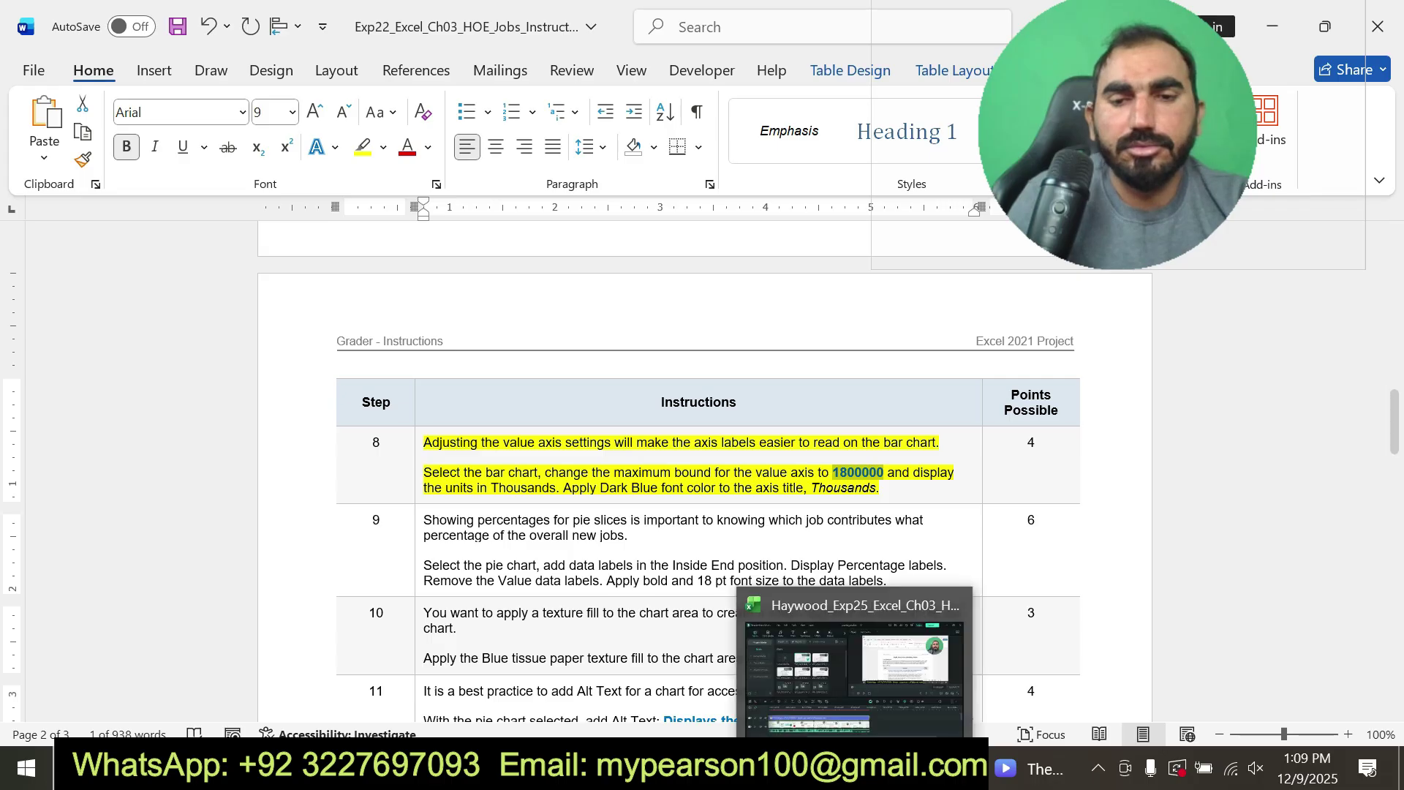
pyautogui.click(855, 767)
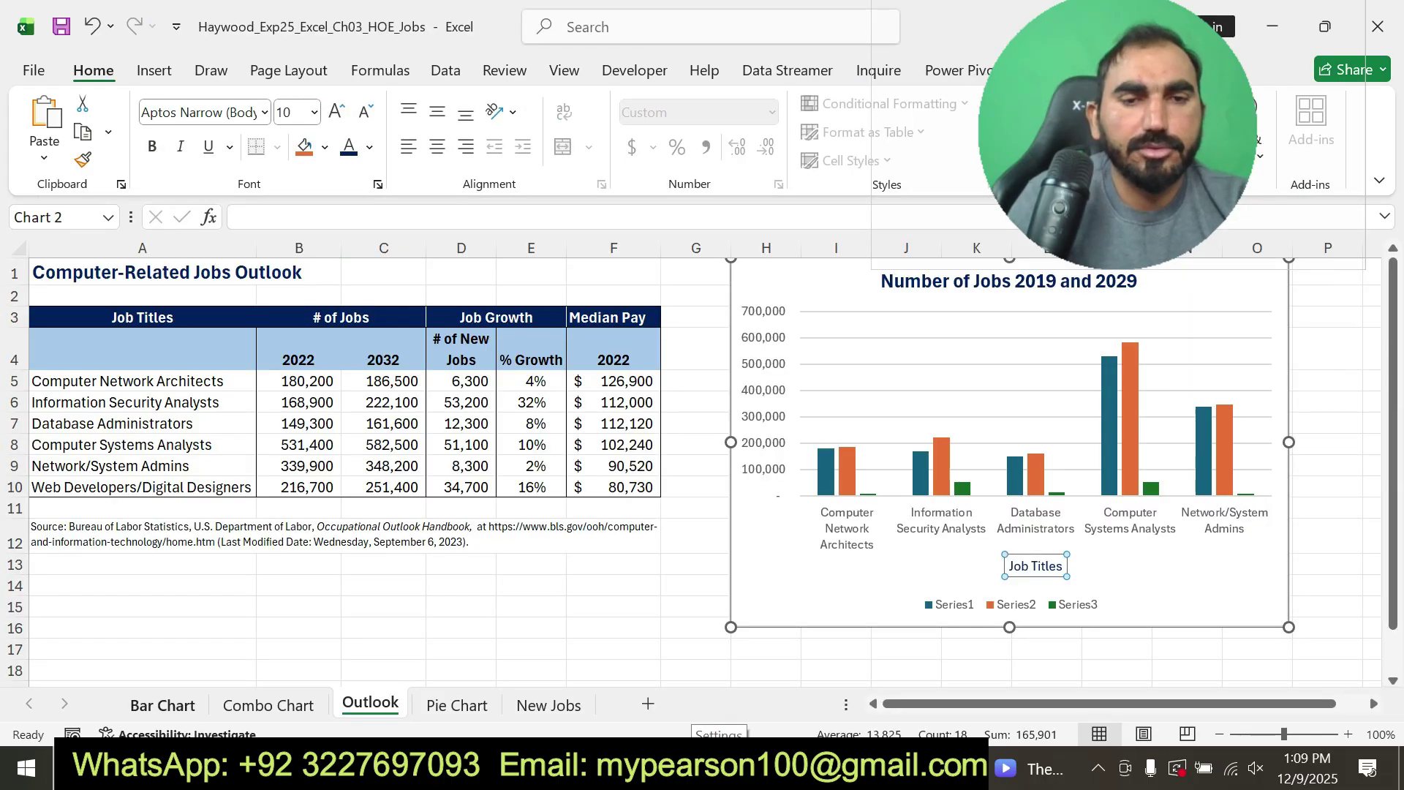
pyautogui.click(162, 704)
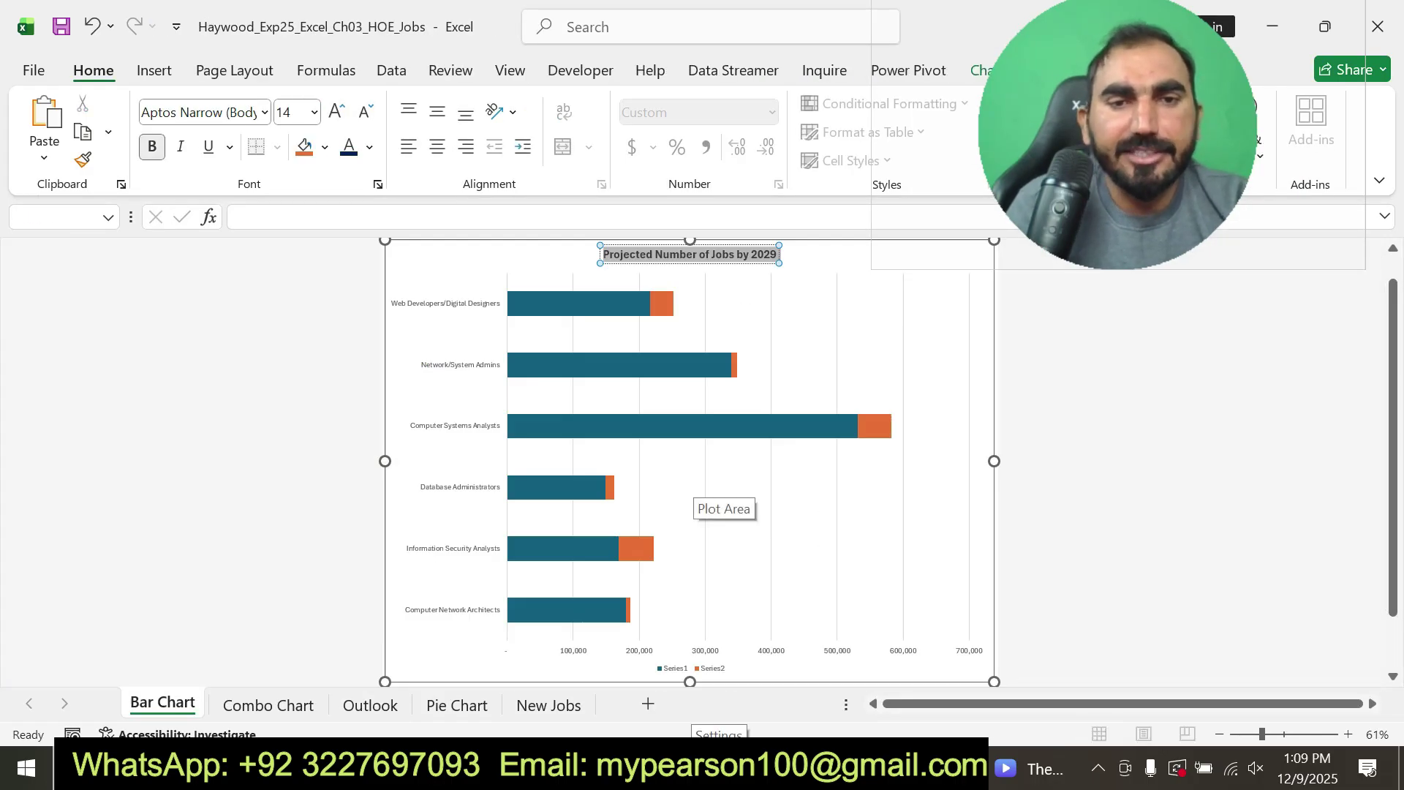
# Step: Set the maximum bound of the bar chart's value axis to 1800000
pyautogui.click(700, 650)
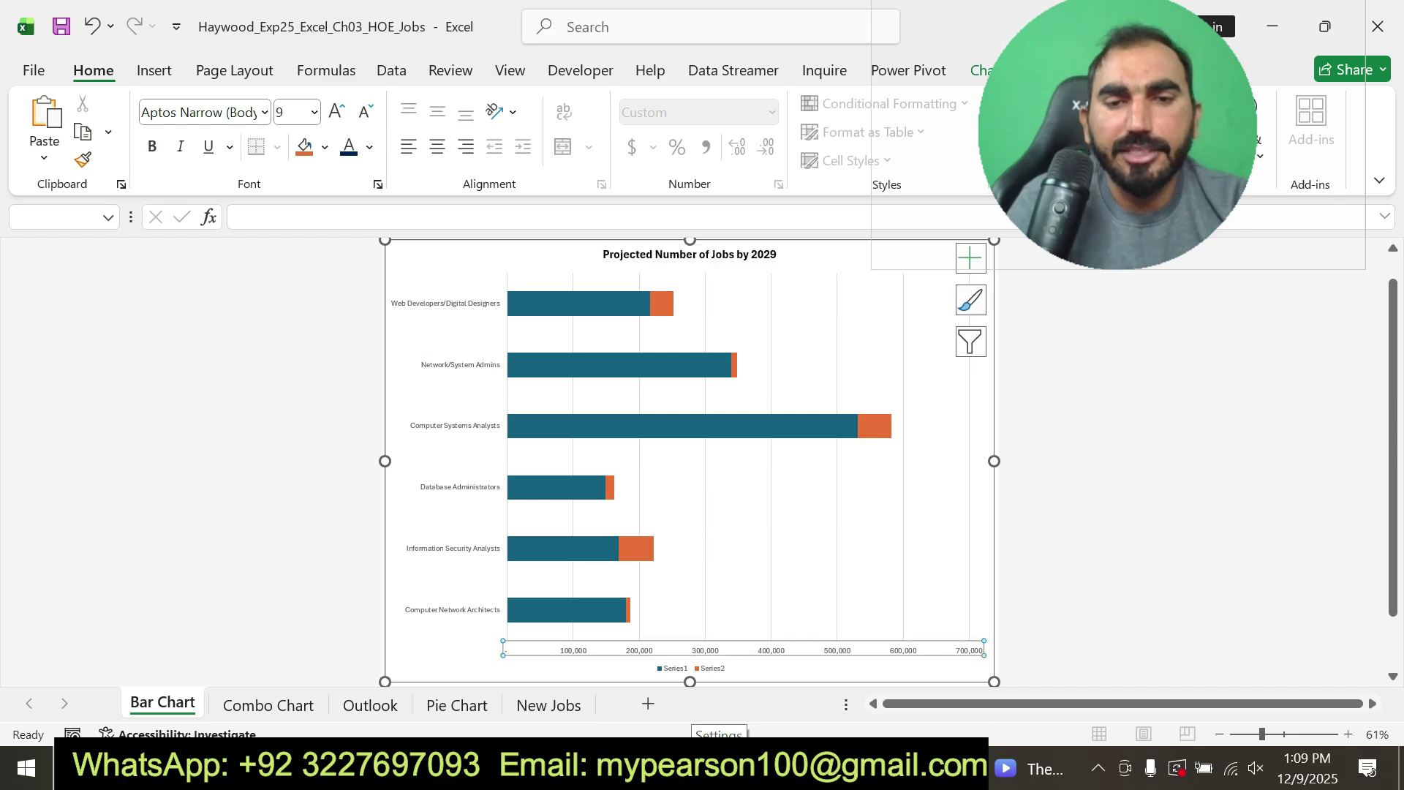
pyautogui.rightClick(701, 650)
pyautogui.click(777, 630)
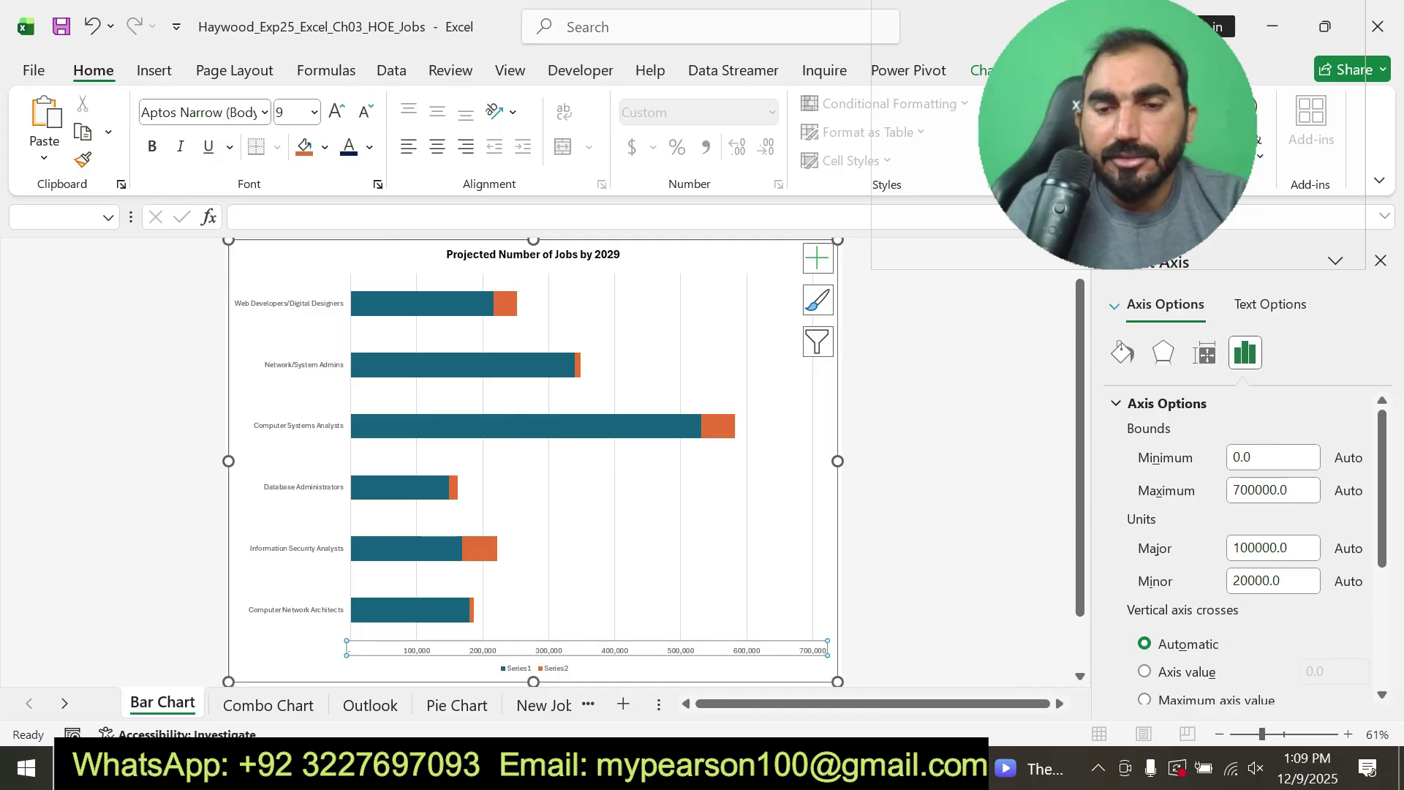
pyautogui.moveTo(1294, 490); pyautogui.dragTo(1230, 489)
pyautogui.press('BackSpace')
pyautogui.write('1800000')
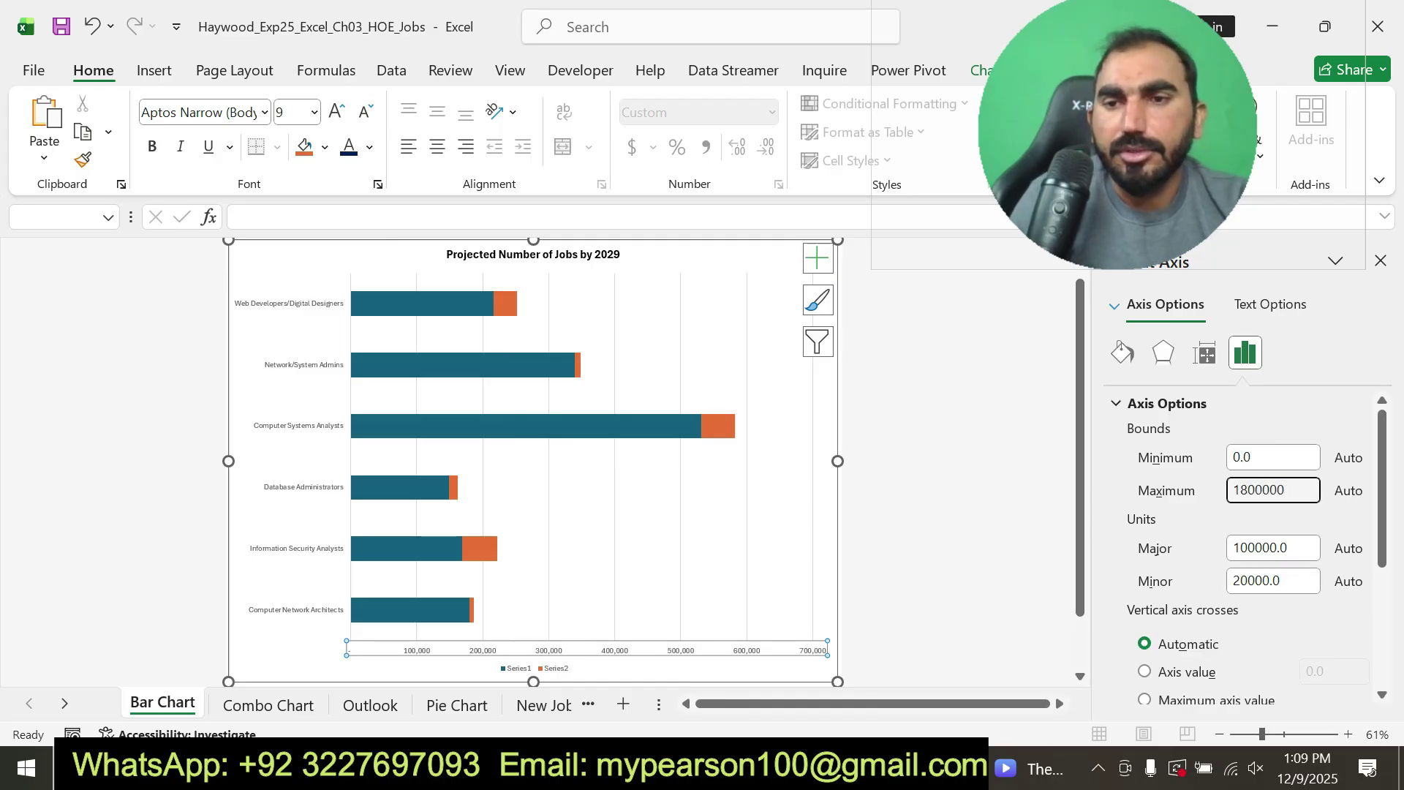
# Step: Check step 8 in Word, then set the bar chart's value axis display units to Thousands in Excel
pyautogui.click(942, 767)
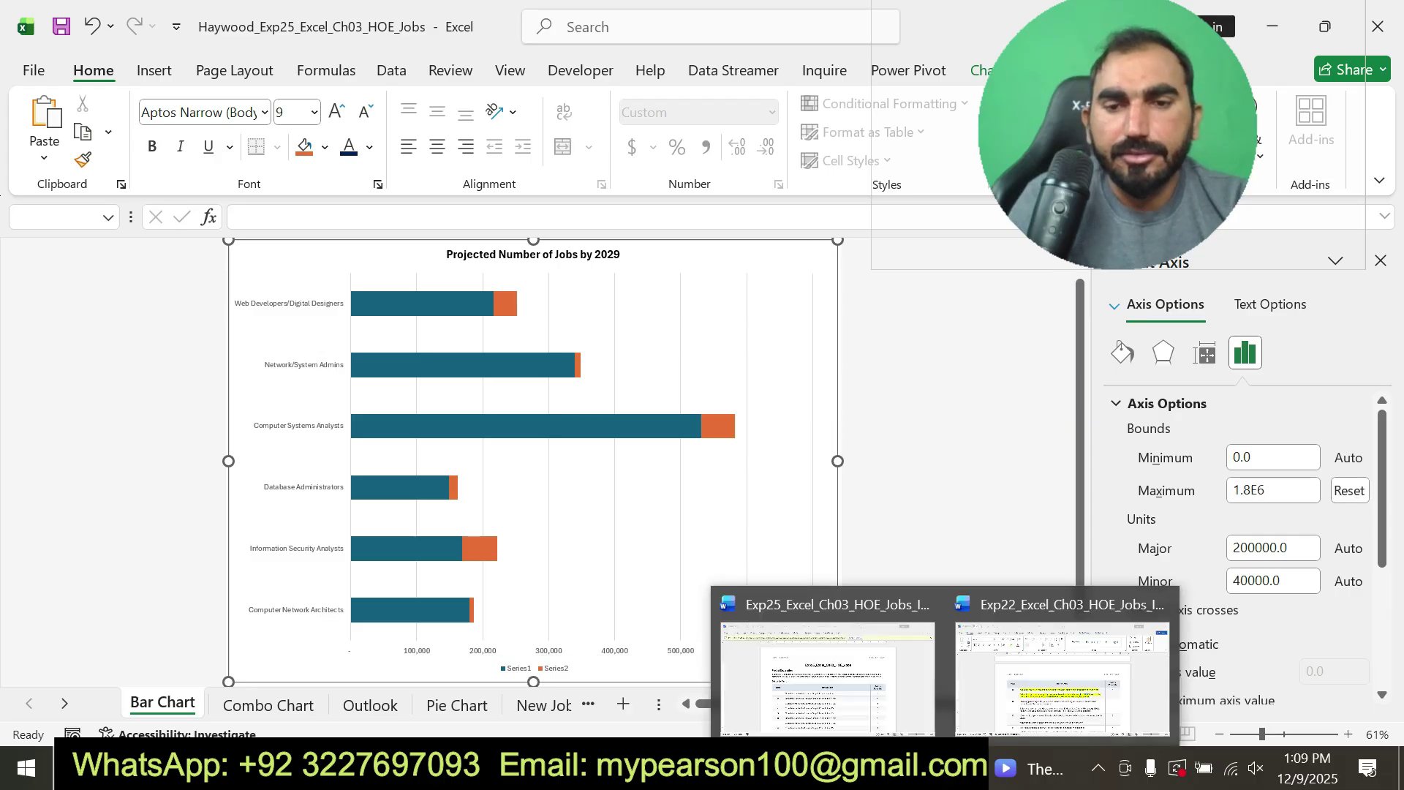
pyautogui.click(1060, 665)
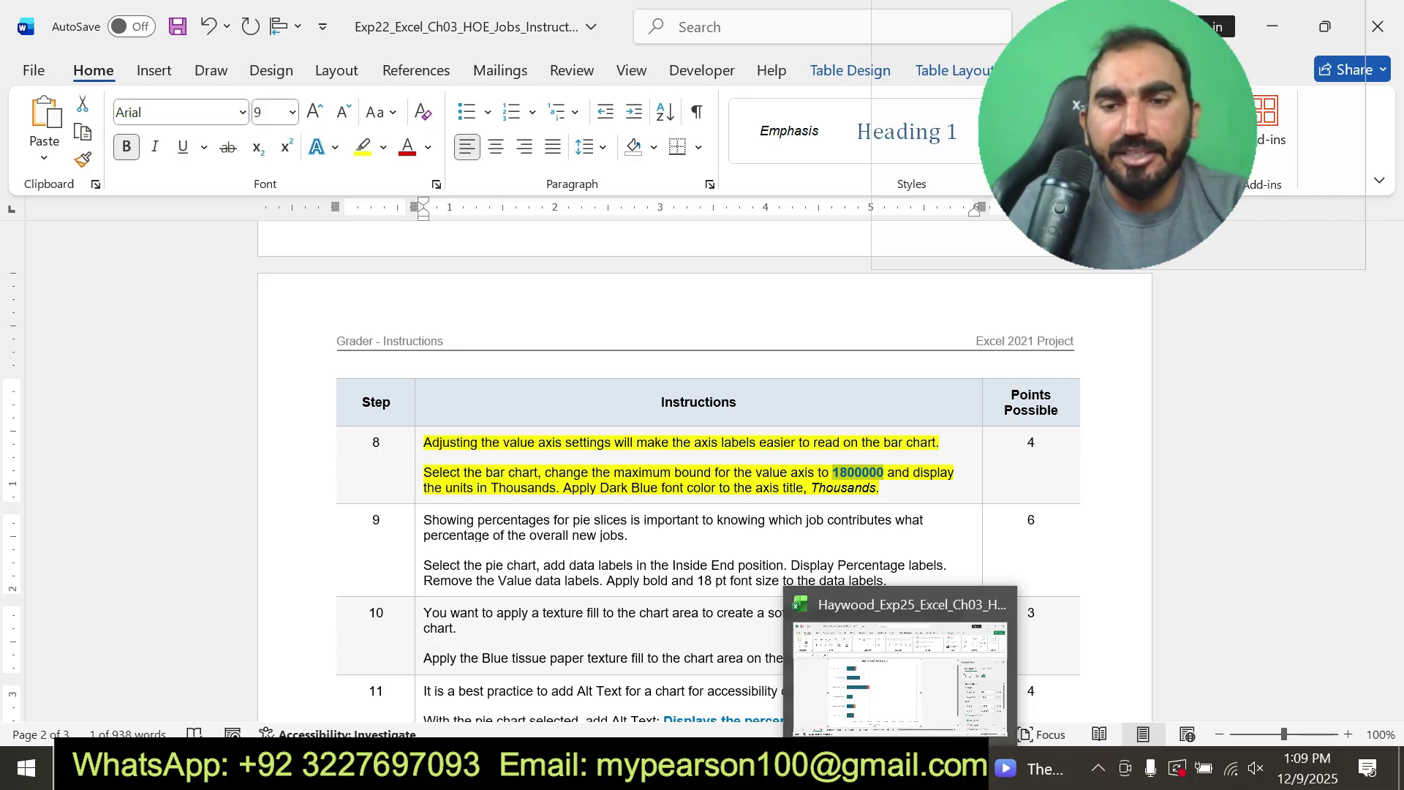
pyautogui.click(906, 724)
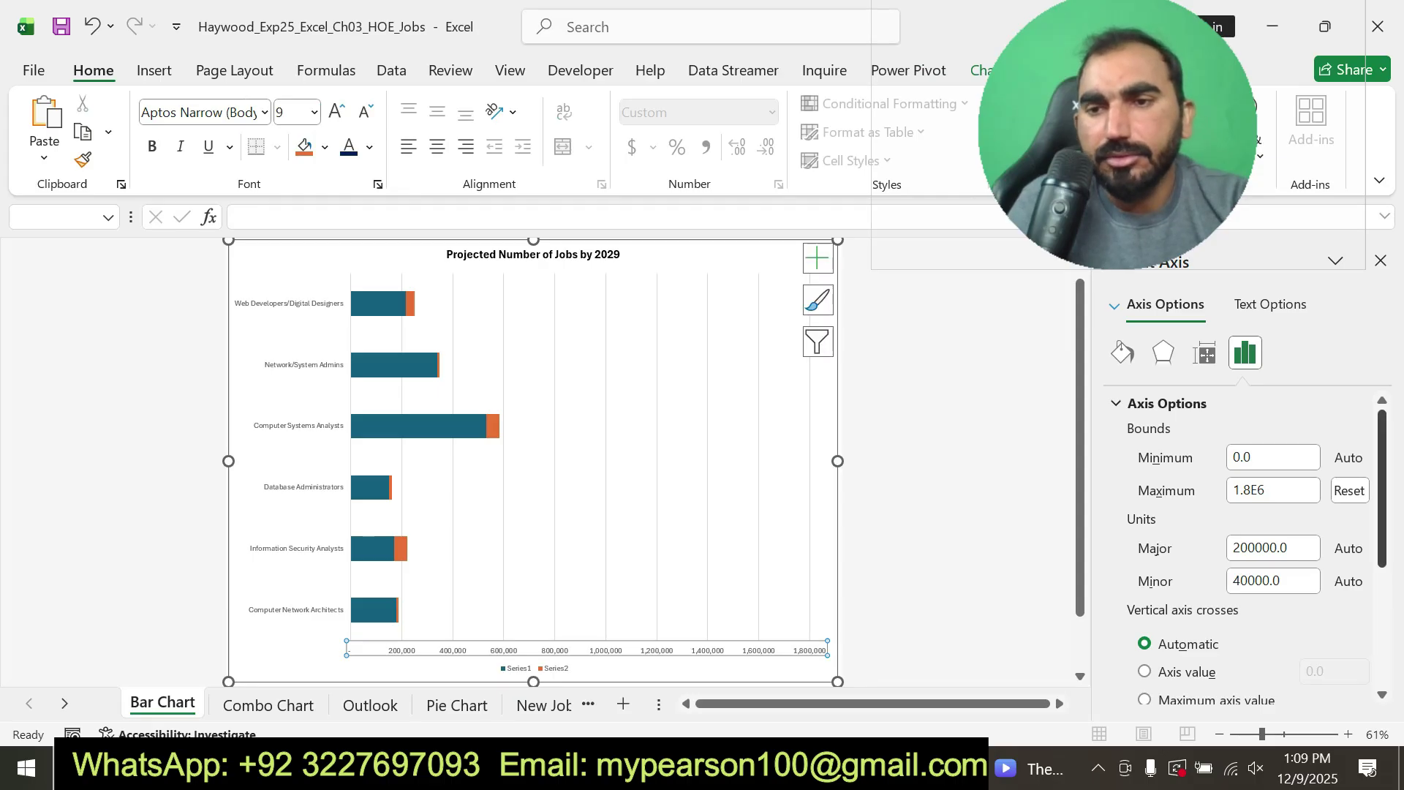
pyautogui.scroll(-3, 1251, 548)
pyautogui.click(1360, 603)
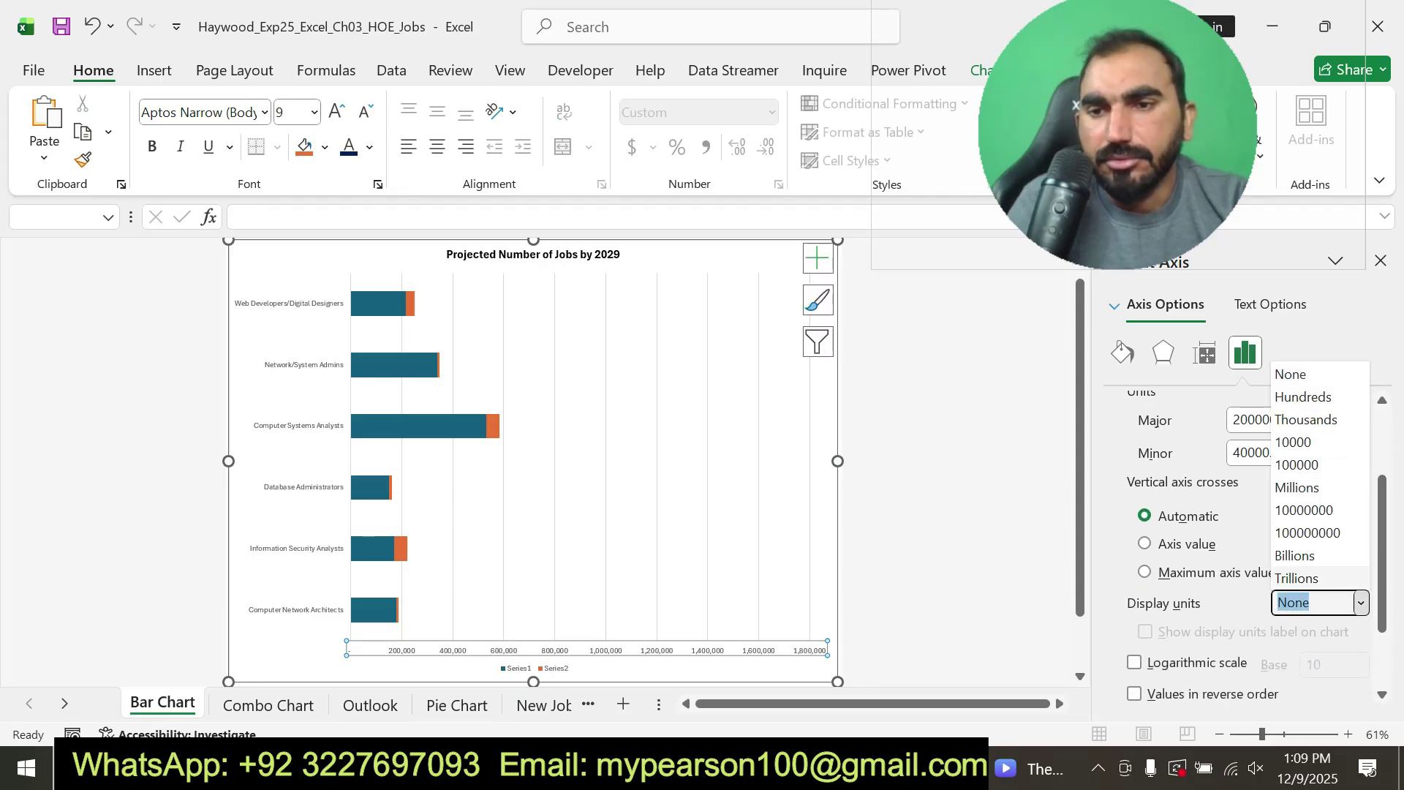
pyautogui.click(1306, 419)
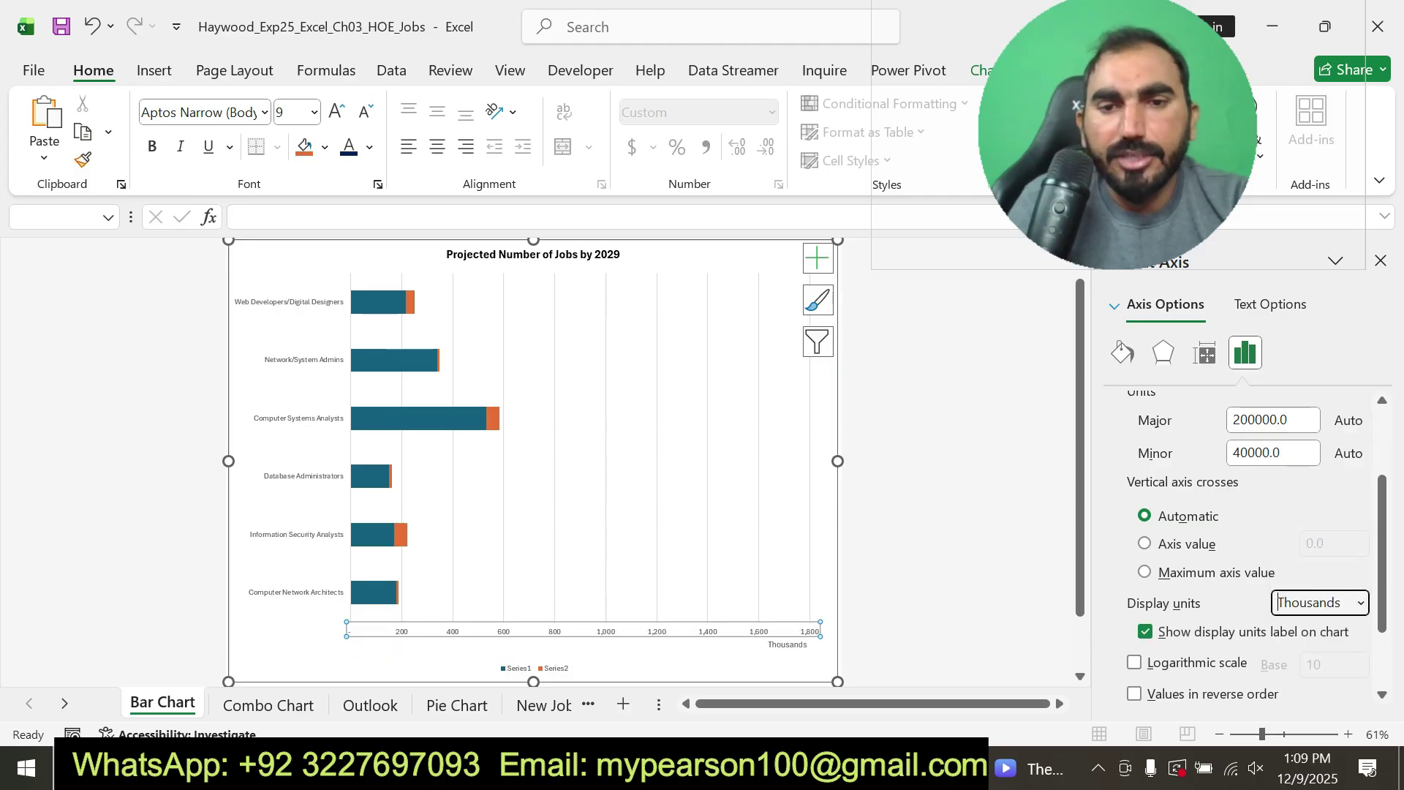
# Step: Apply Dark Blue font color to the bar chart's Thousands display units label
pyautogui.click(787, 644)
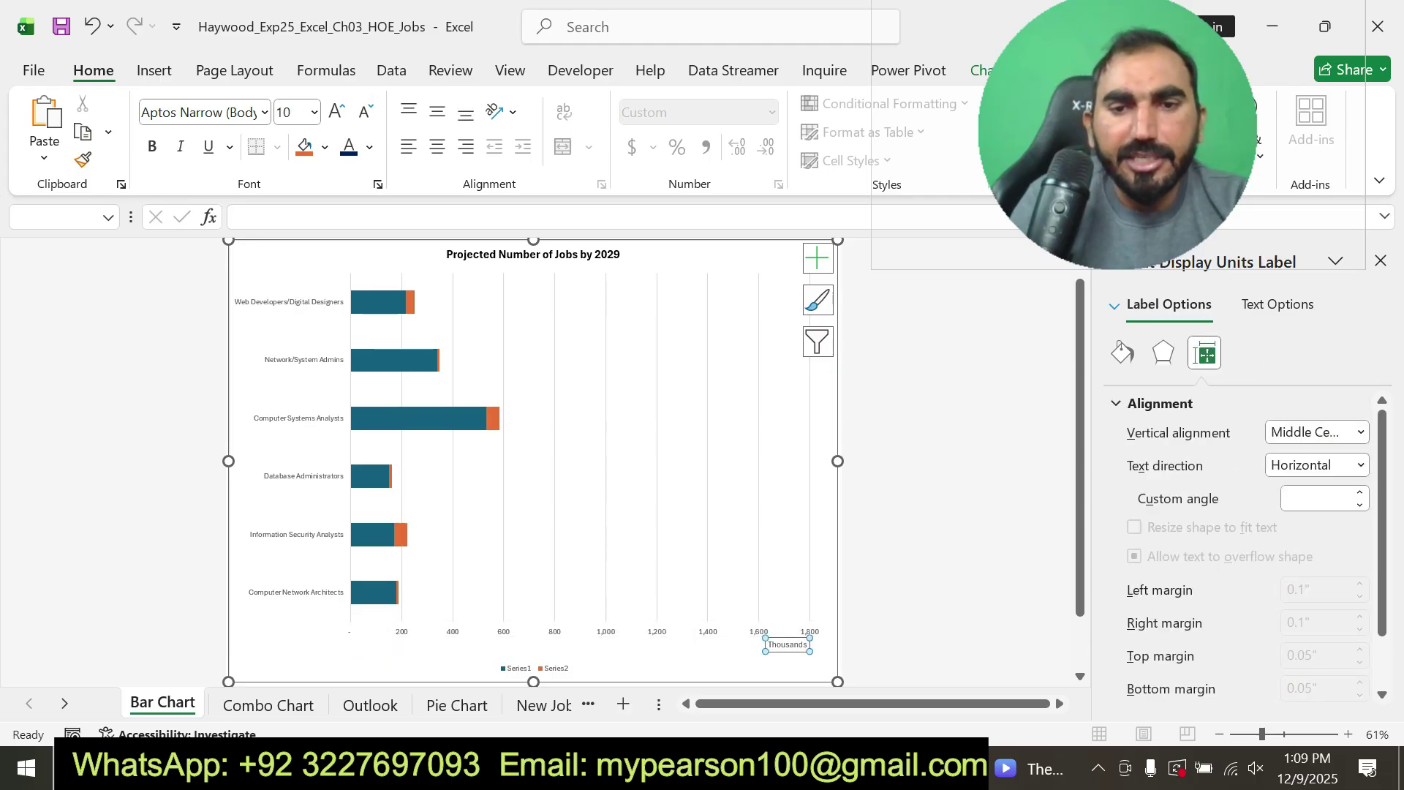
pyautogui.click(370, 147)
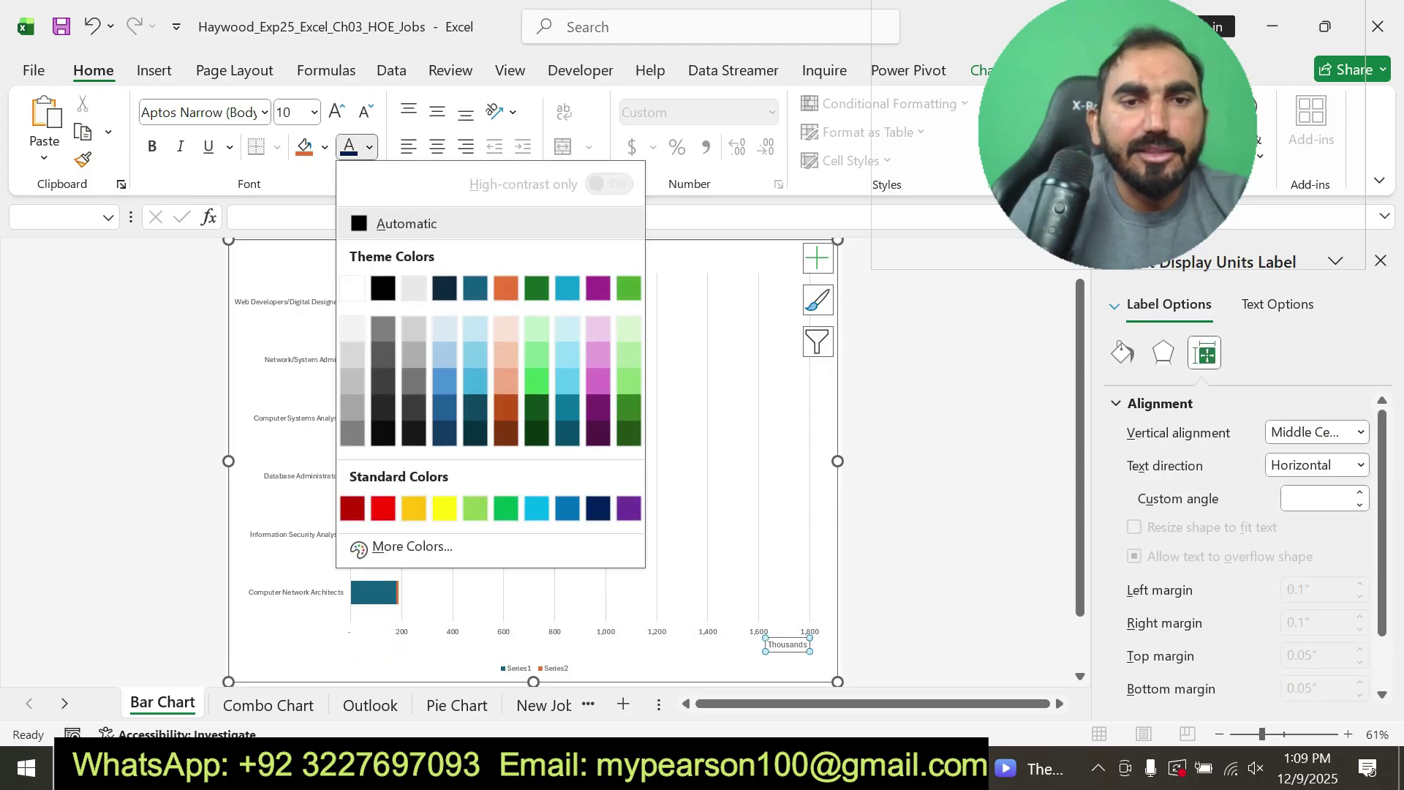
pyautogui.click(598, 508)
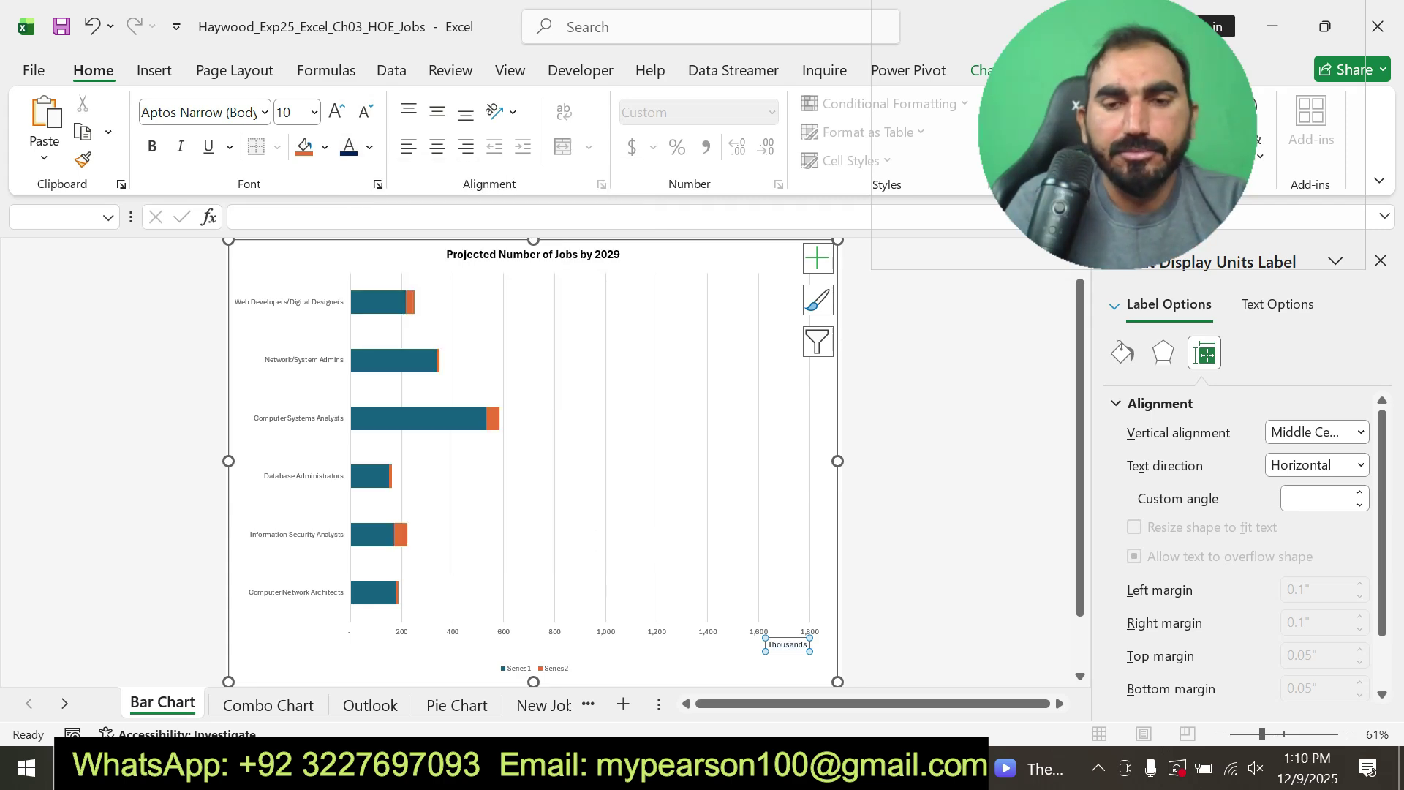
# Step: Return to the Word instructions, highlight step 9 in yellow, and select its sentence about Inside End data labels
pyautogui.click(944, 766)
pyautogui.click(1060, 676)
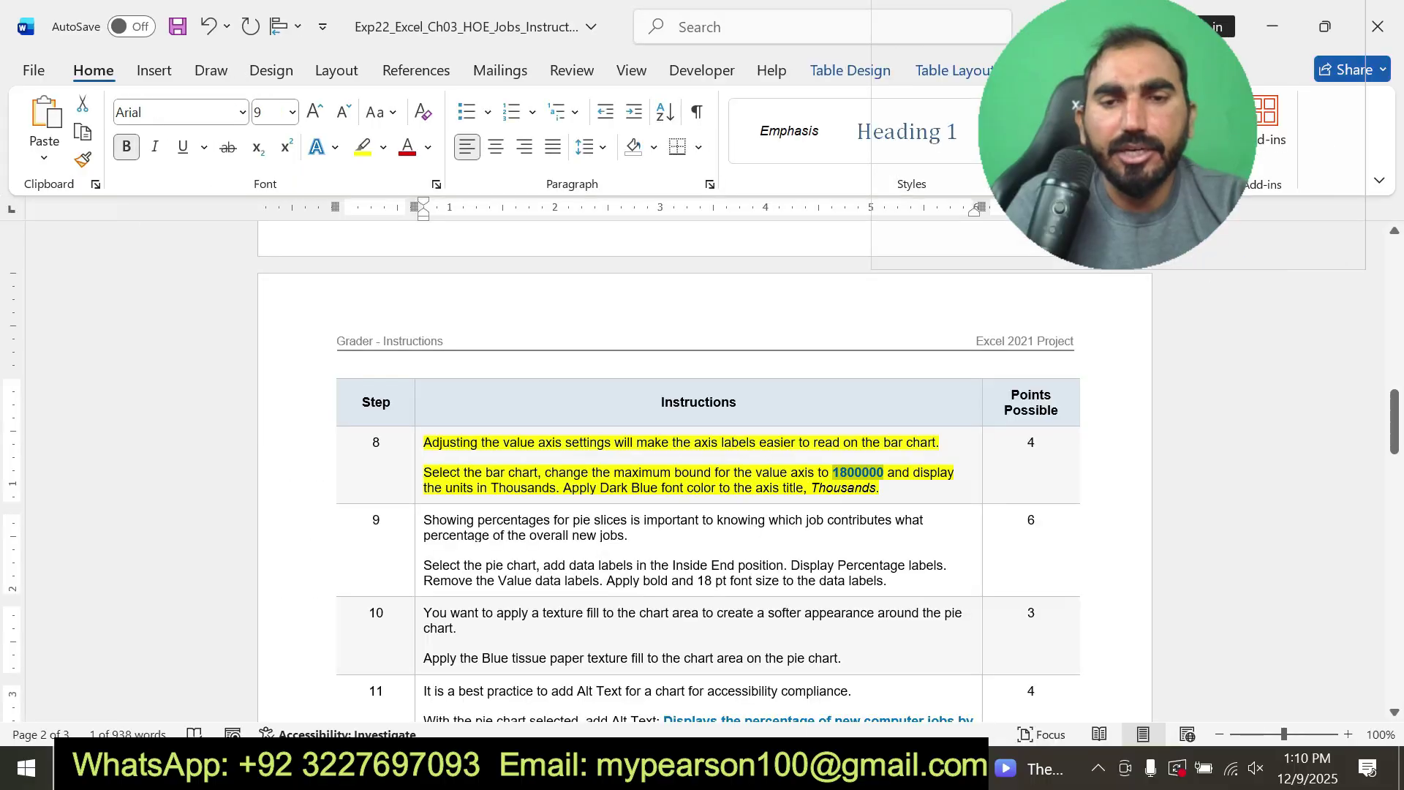
pyautogui.moveTo(424, 520); pyautogui.dragTo(887, 581)
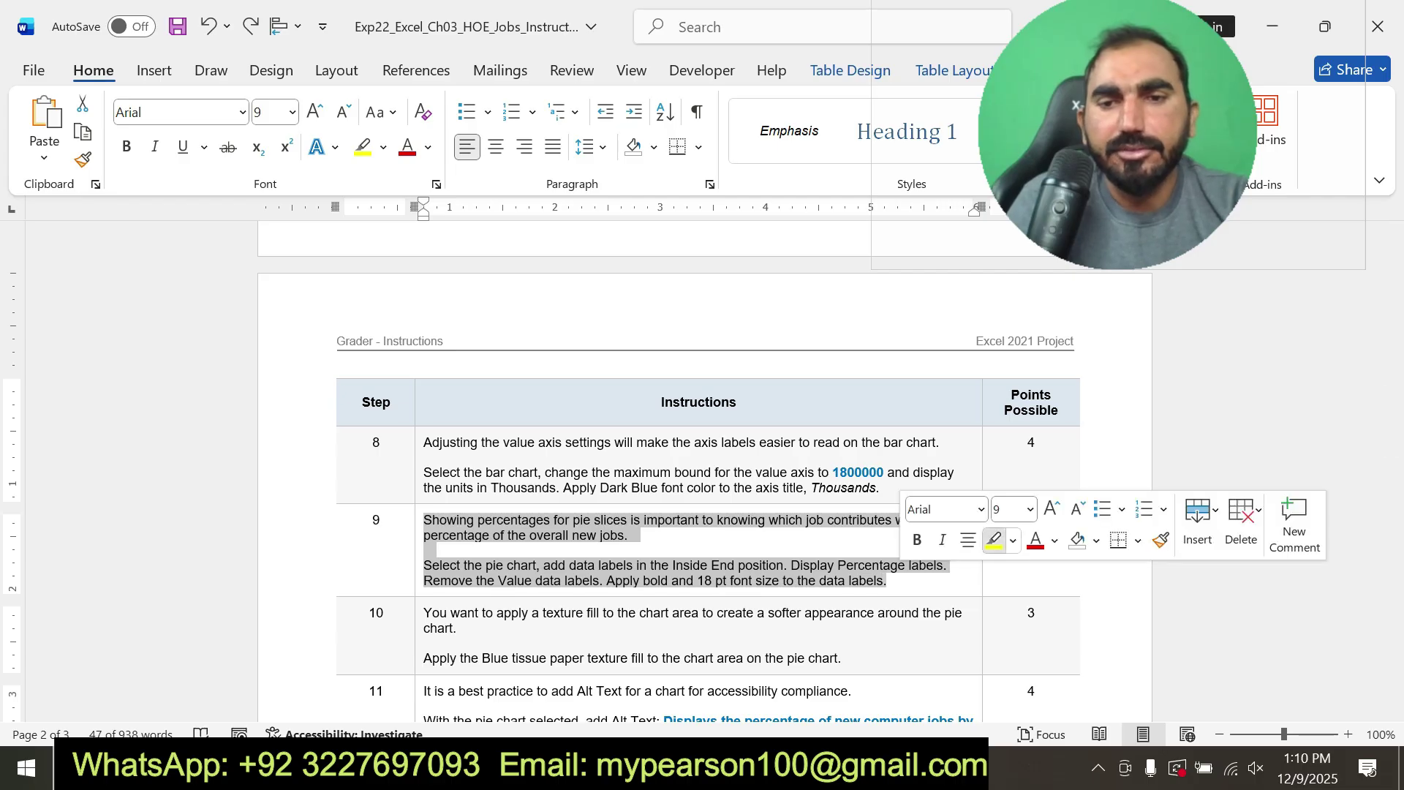
pyautogui.click(995, 539)
pyautogui.click(887, 581)
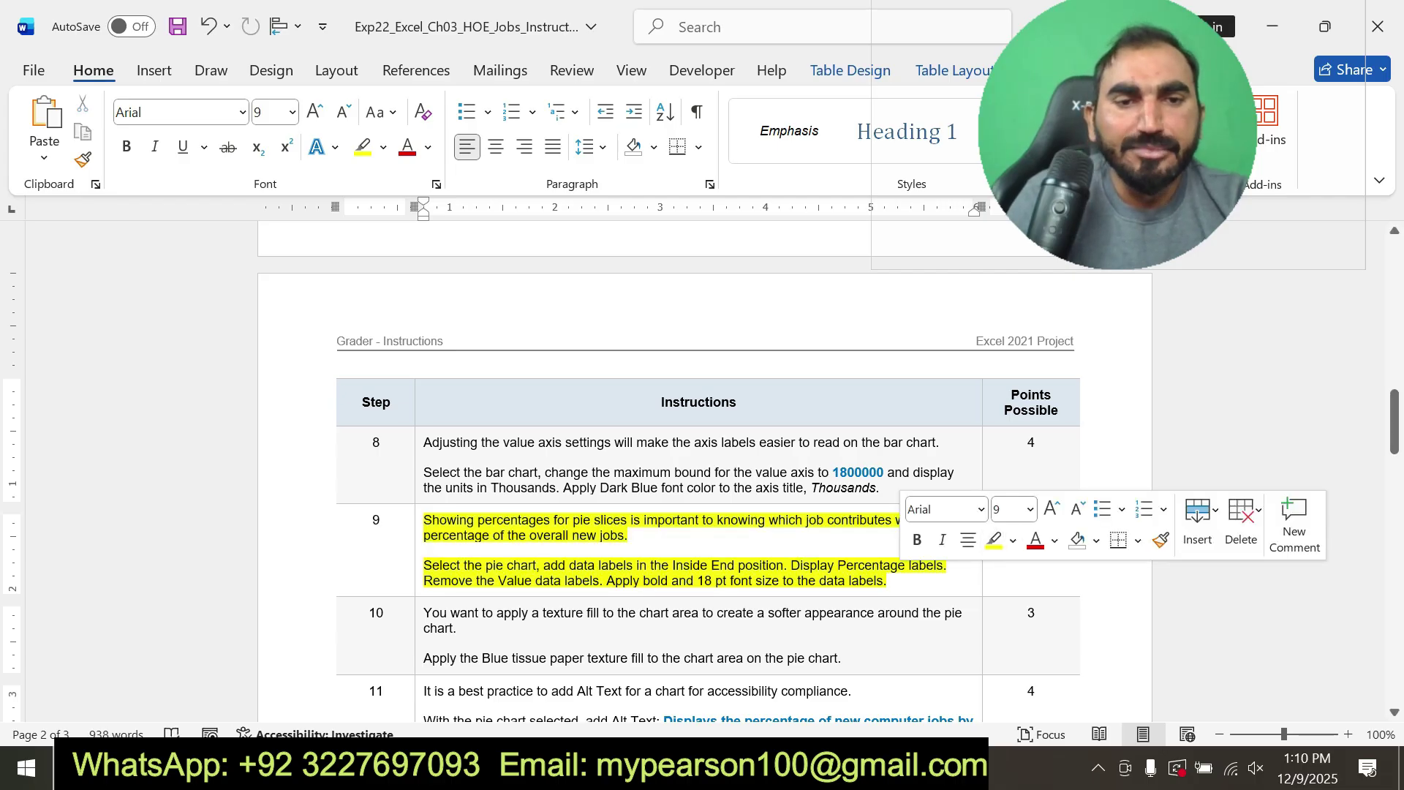
pyautogui.moveTo(423, 565); pyautogui.dragTo(790, 565)
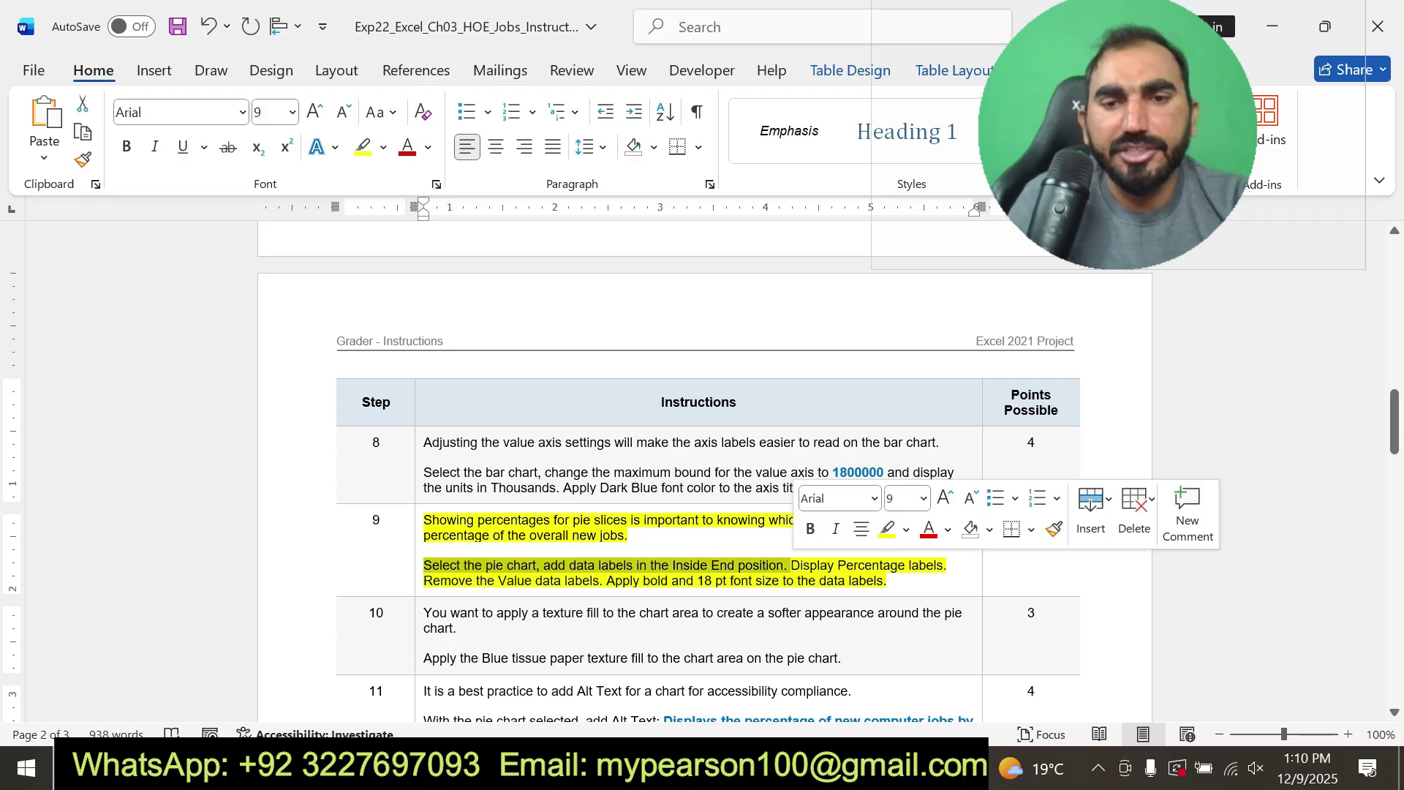
# Step: Switch to the Pie Chart sheet in Excel and add data labels in the Inside End position
pyautogui.hotkey('alt', 'Tab')
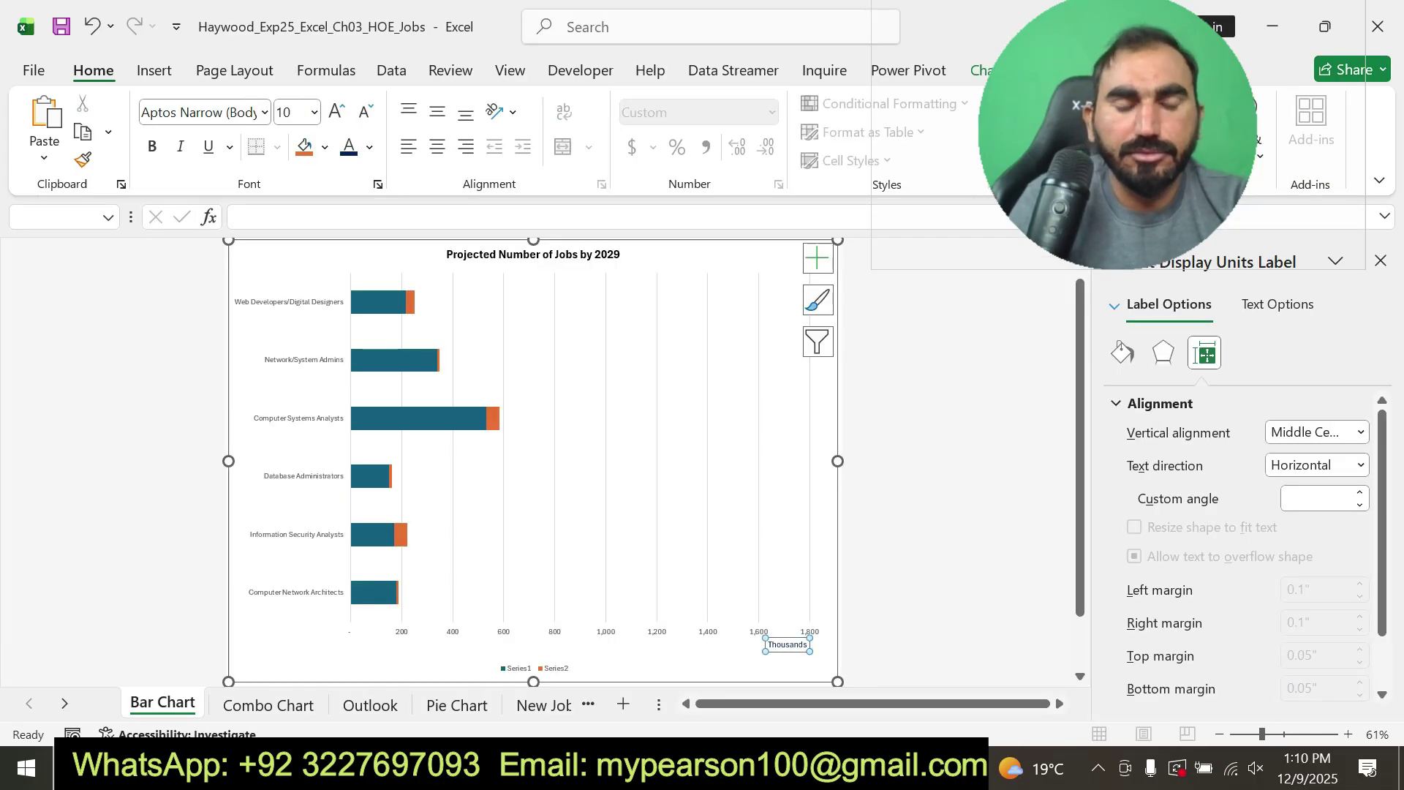
pyautogui.click(457, 704)
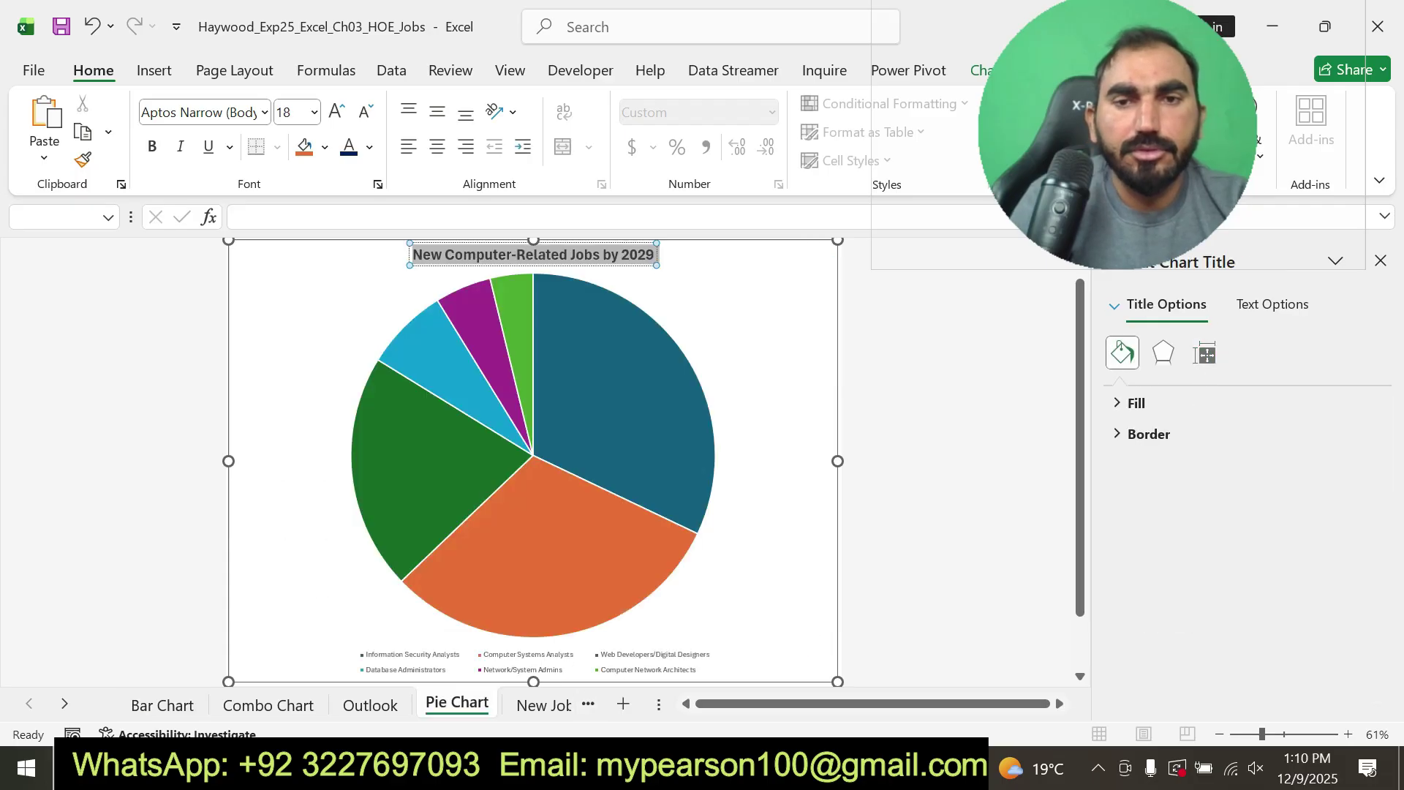
pyautogui.press('Escape')
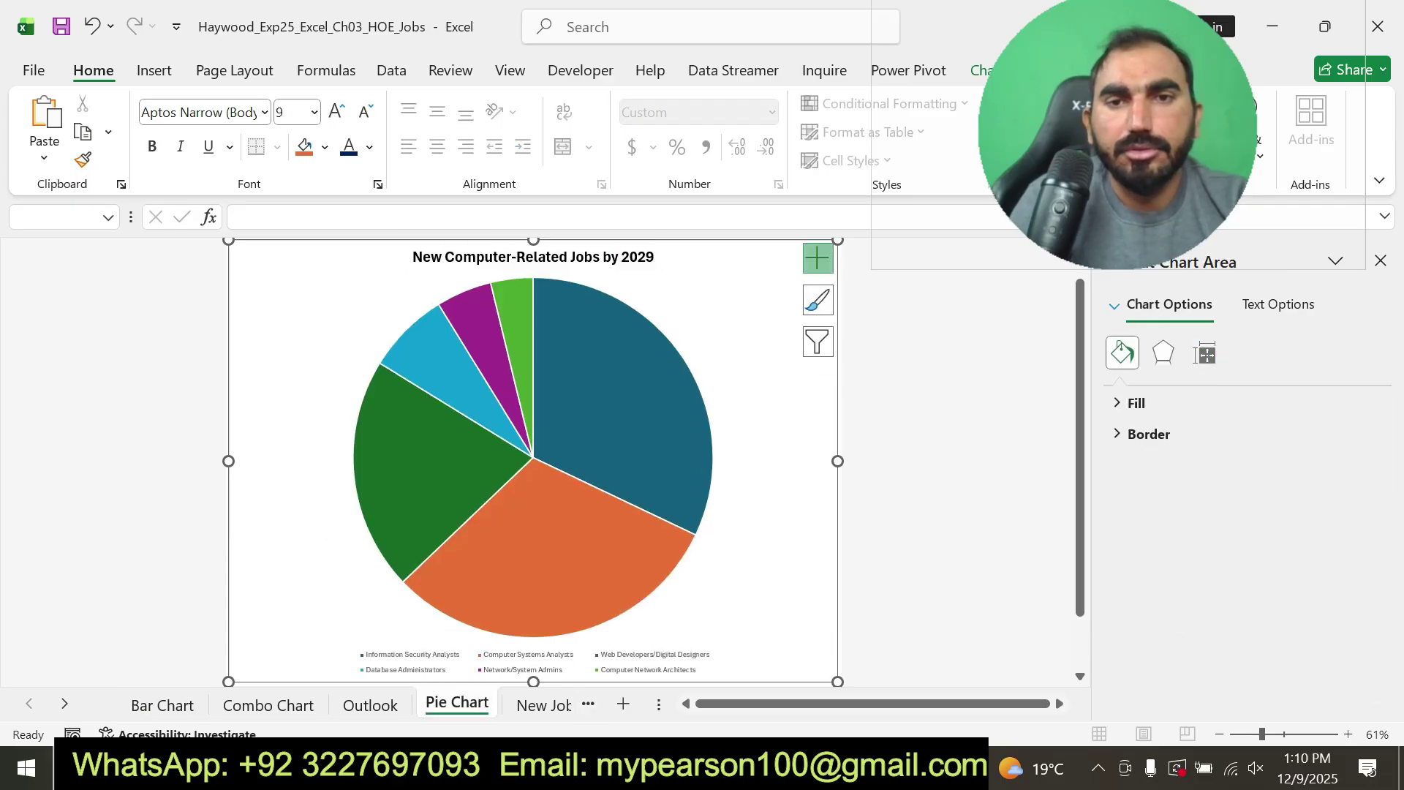
pyautogui.click(817, 258)
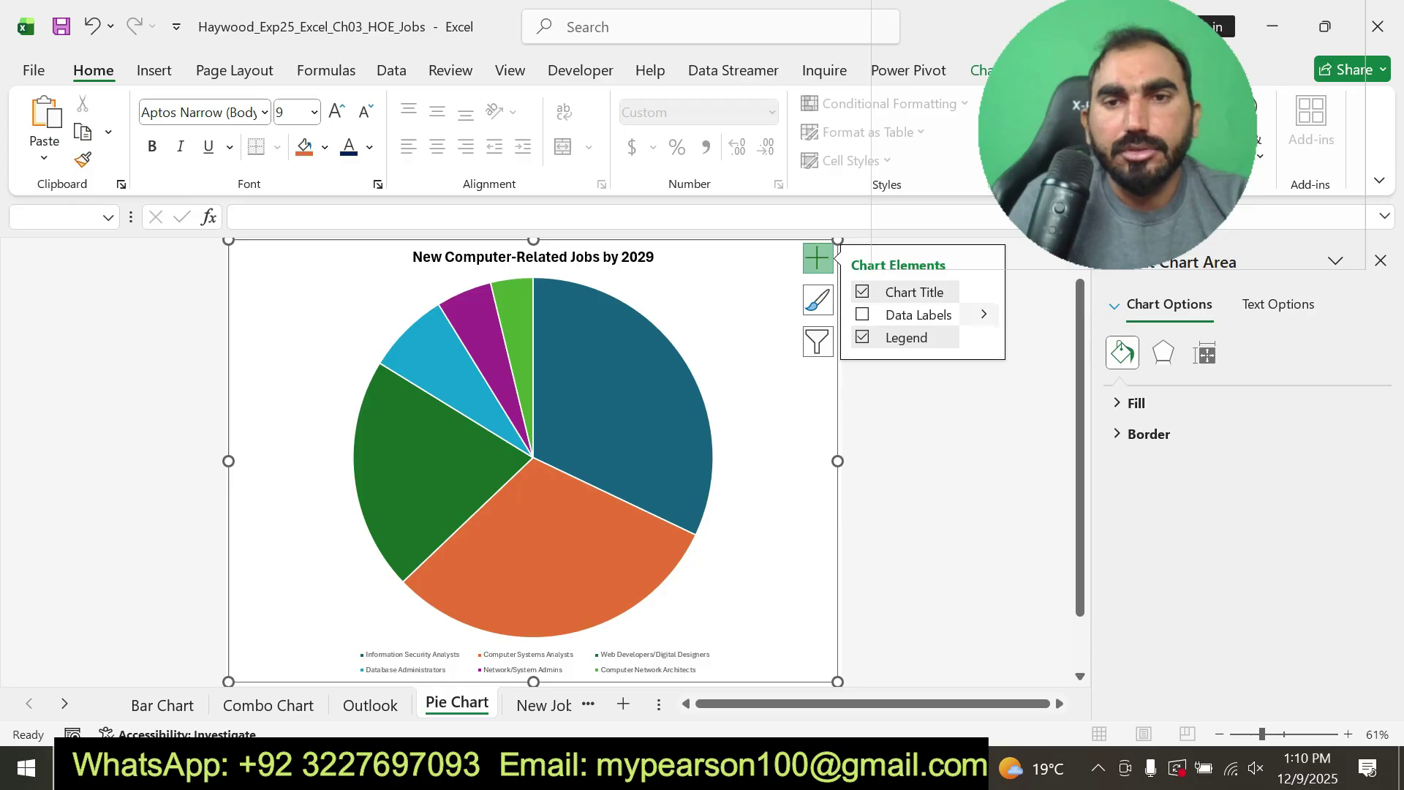
pyautogui.click(983, 315)
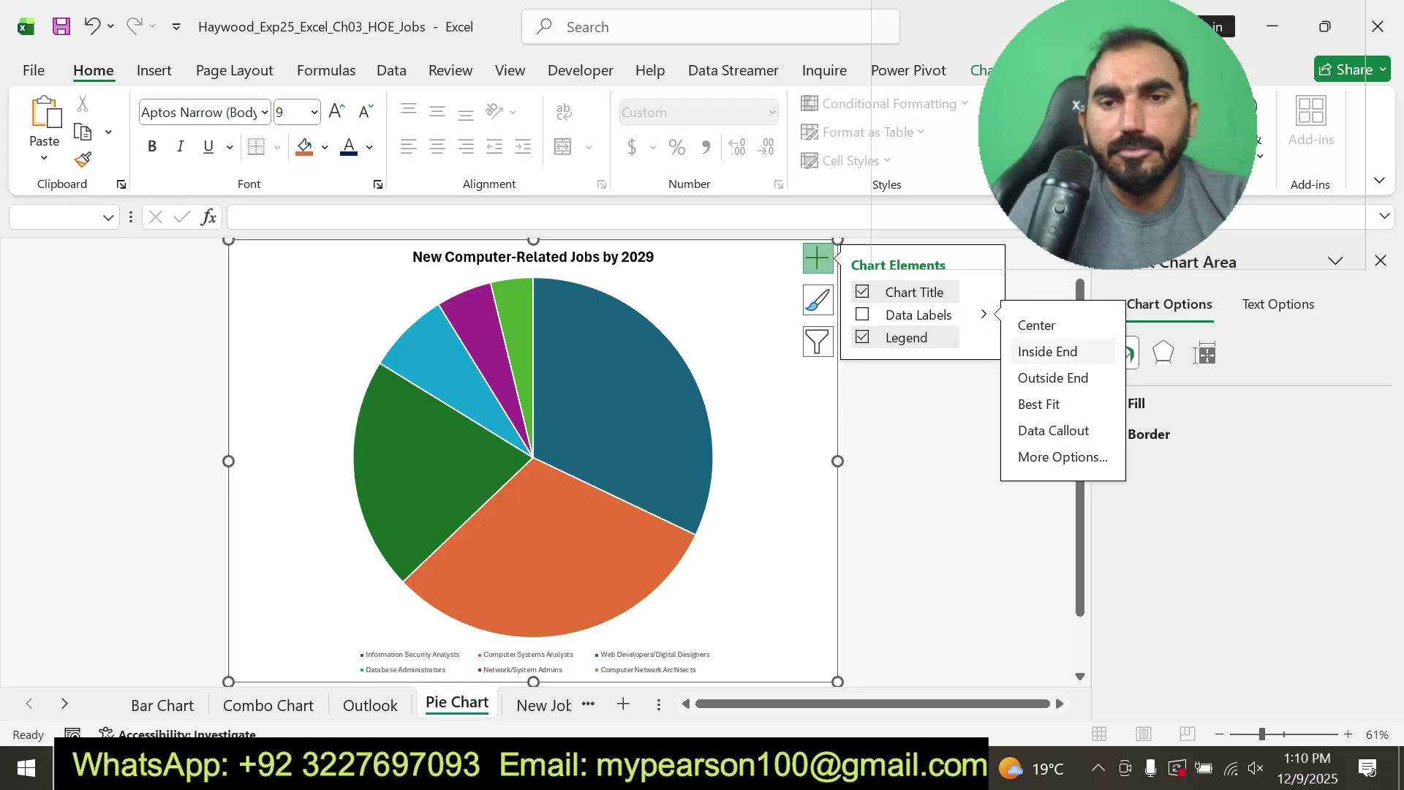
pyautogui.click(1047, 351)
# Step: Check step 9's data label requirements in the Word instructions, and return to the pie chart in Excel
pyautogui.click(948, 767)
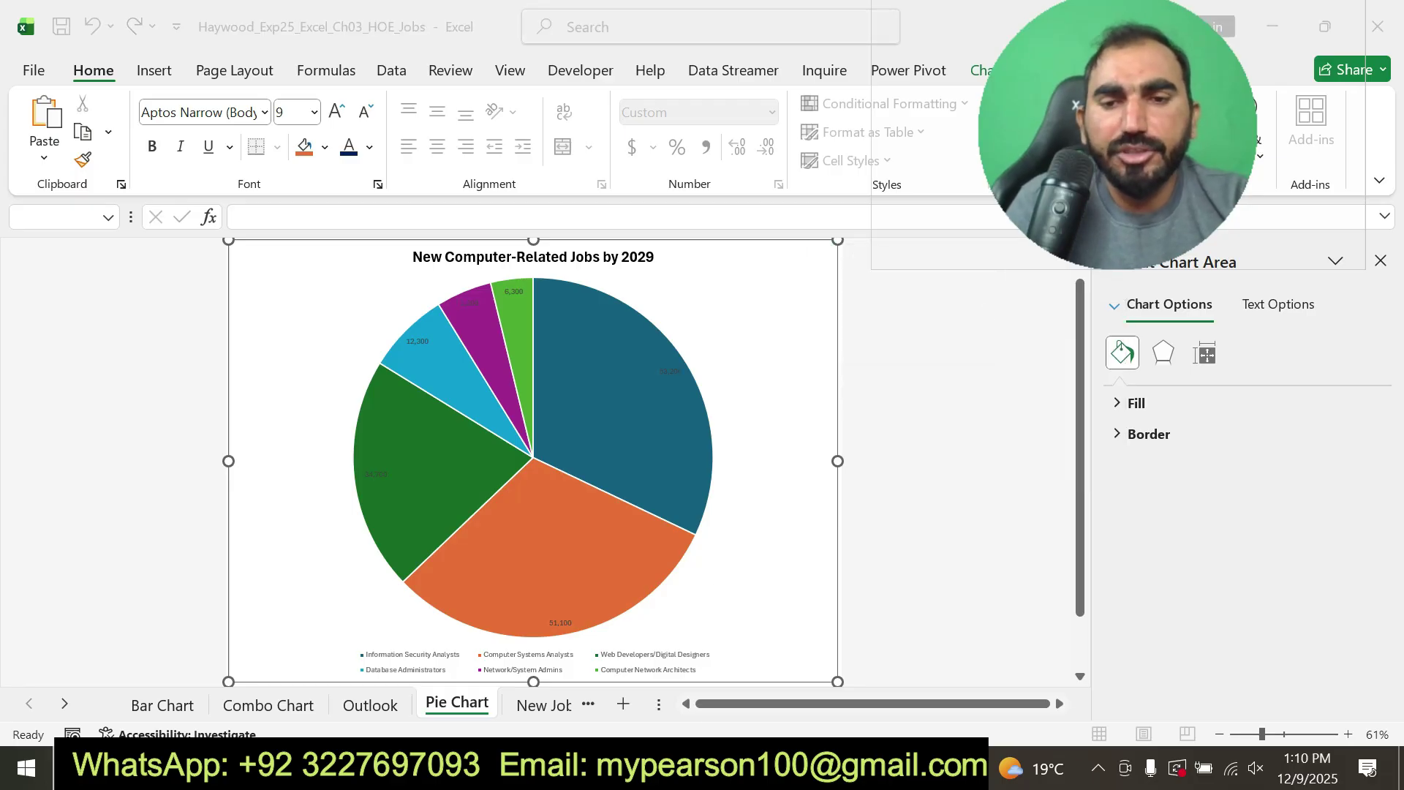
pyautogui.click(1063, 669)
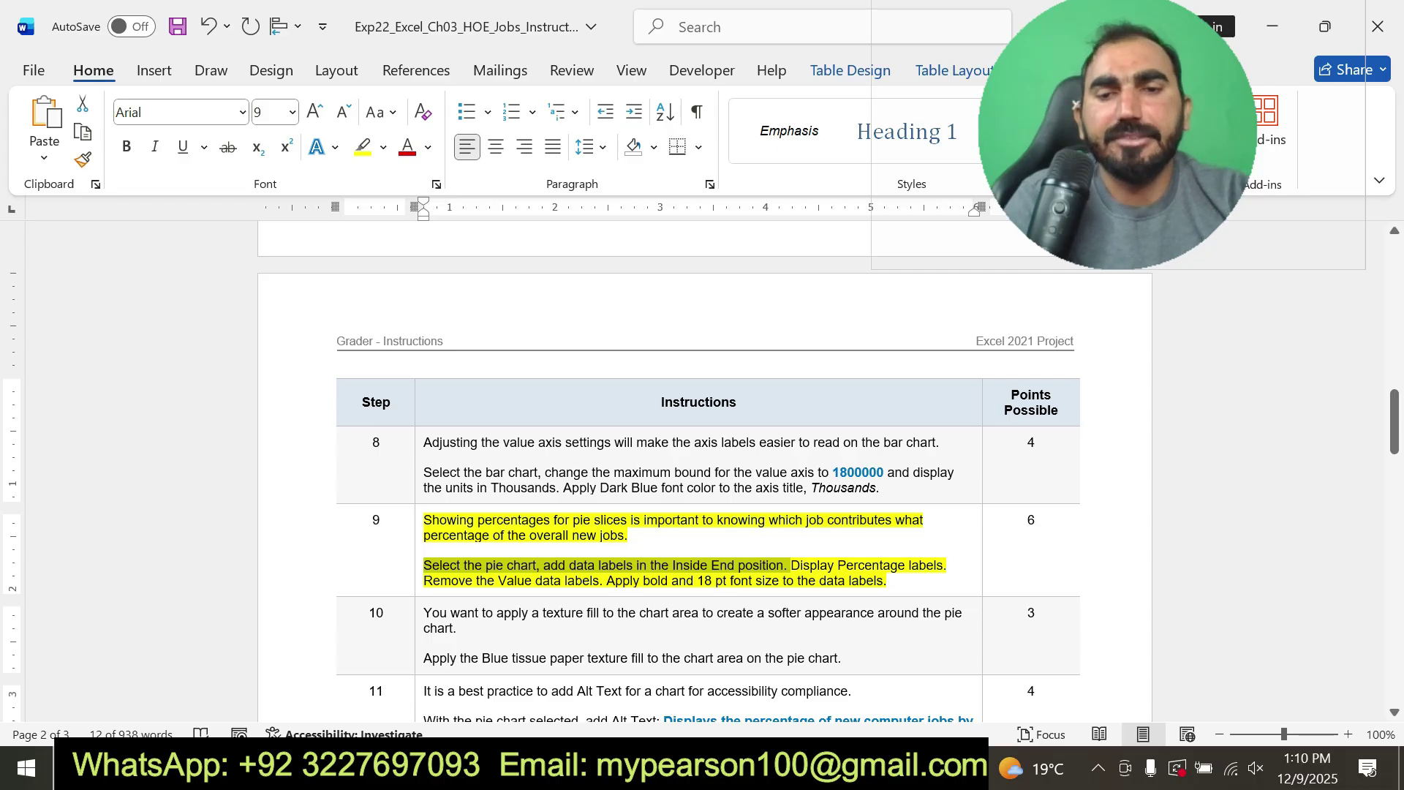
pyautogui.click(855, 768)
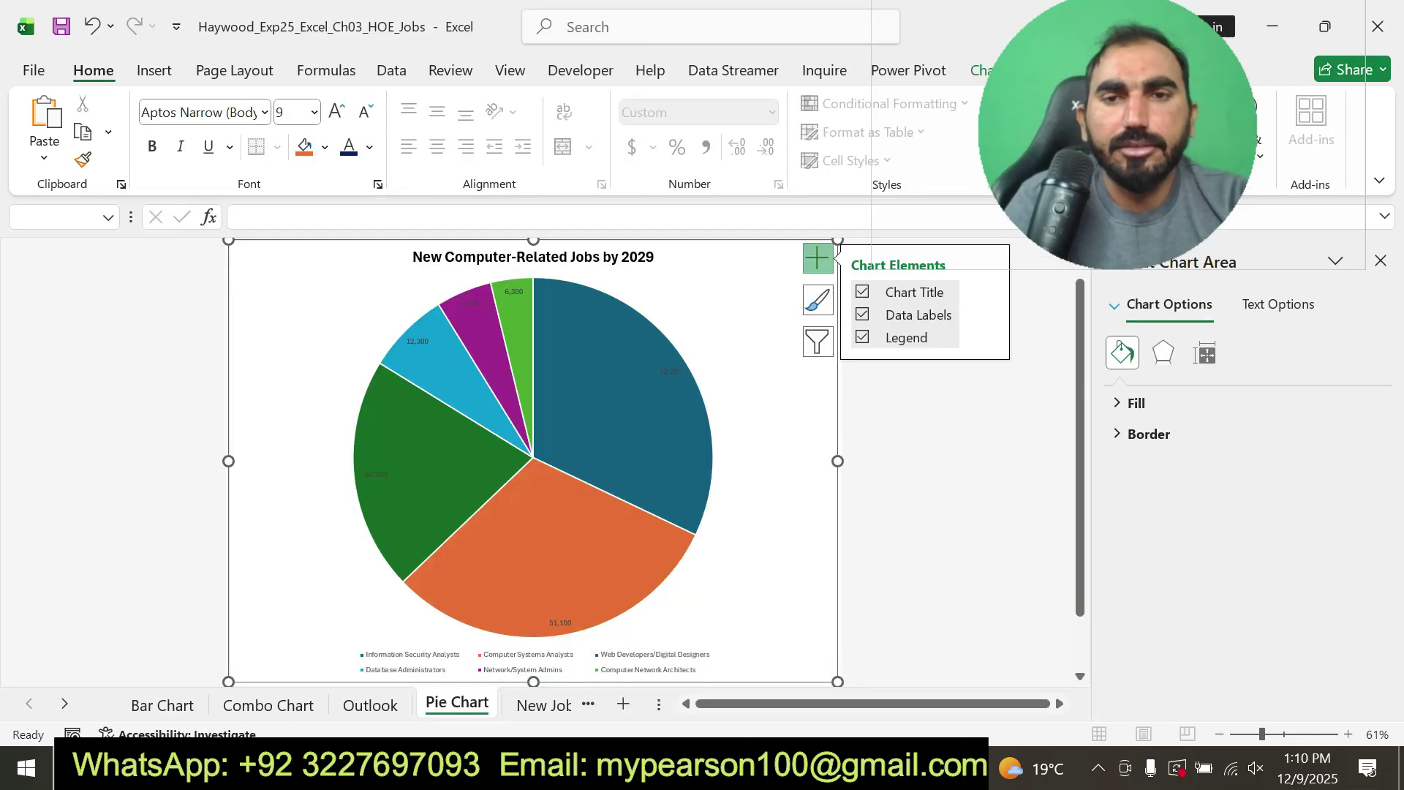
pyautogui.click(984, 314)
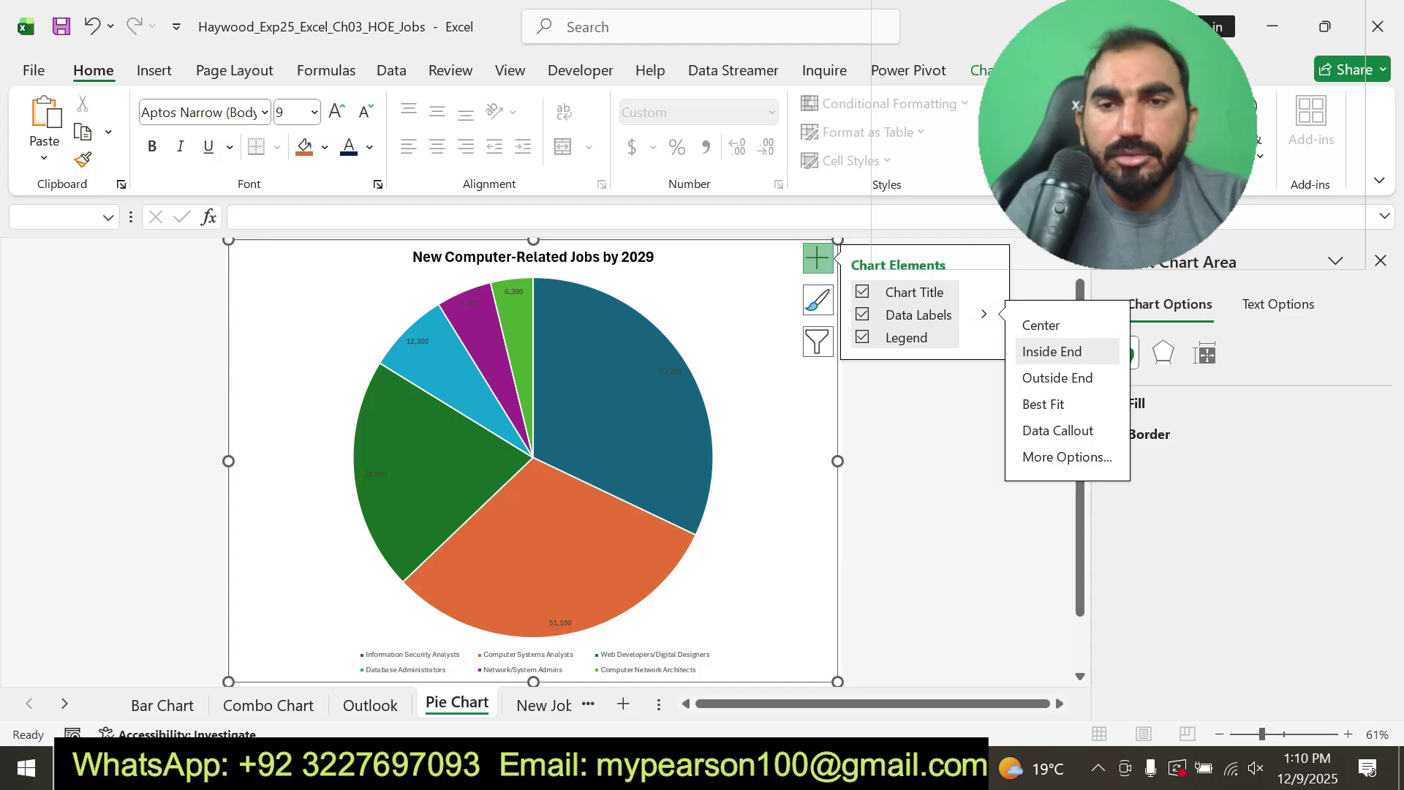
pyautogui.click(946, 767)
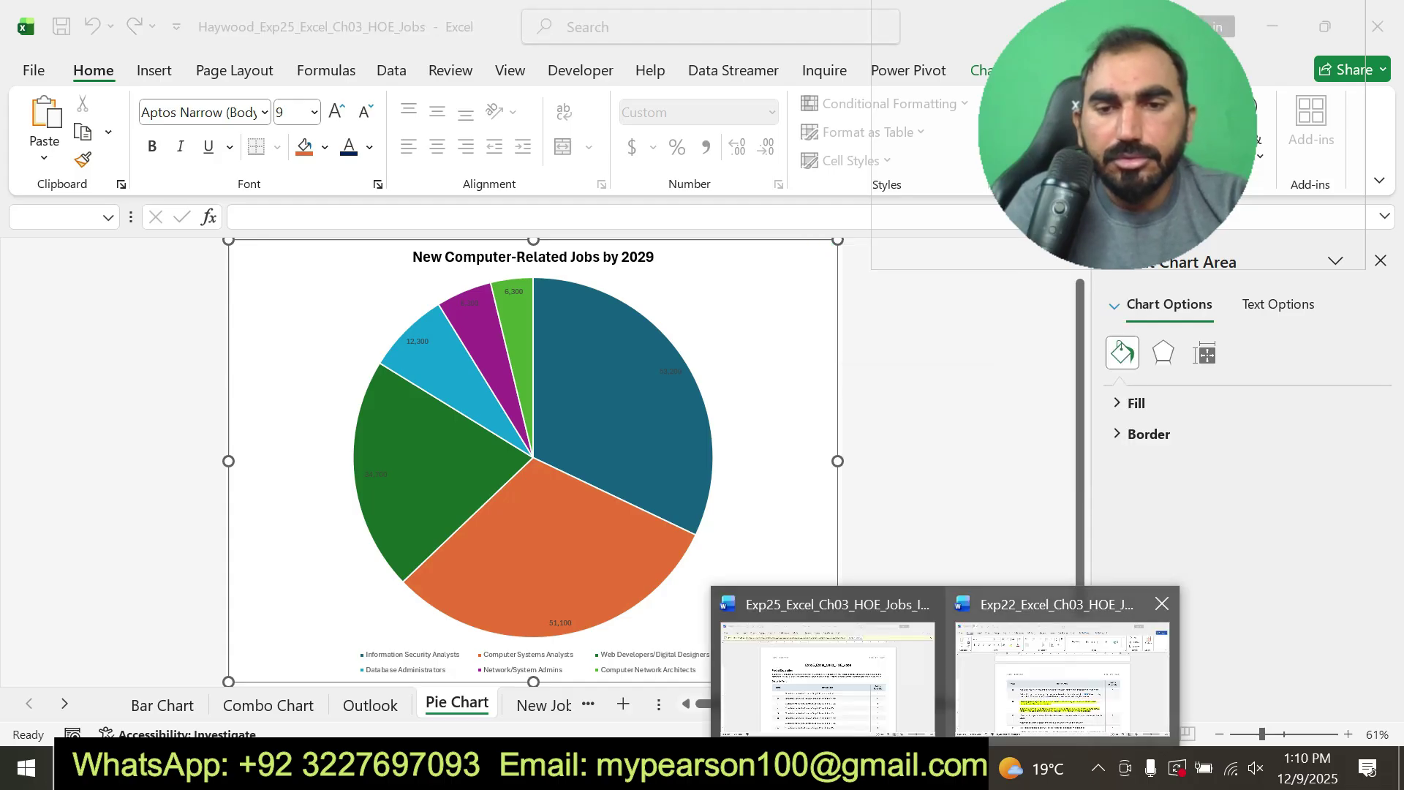
pyautogui.click(1061, 665)
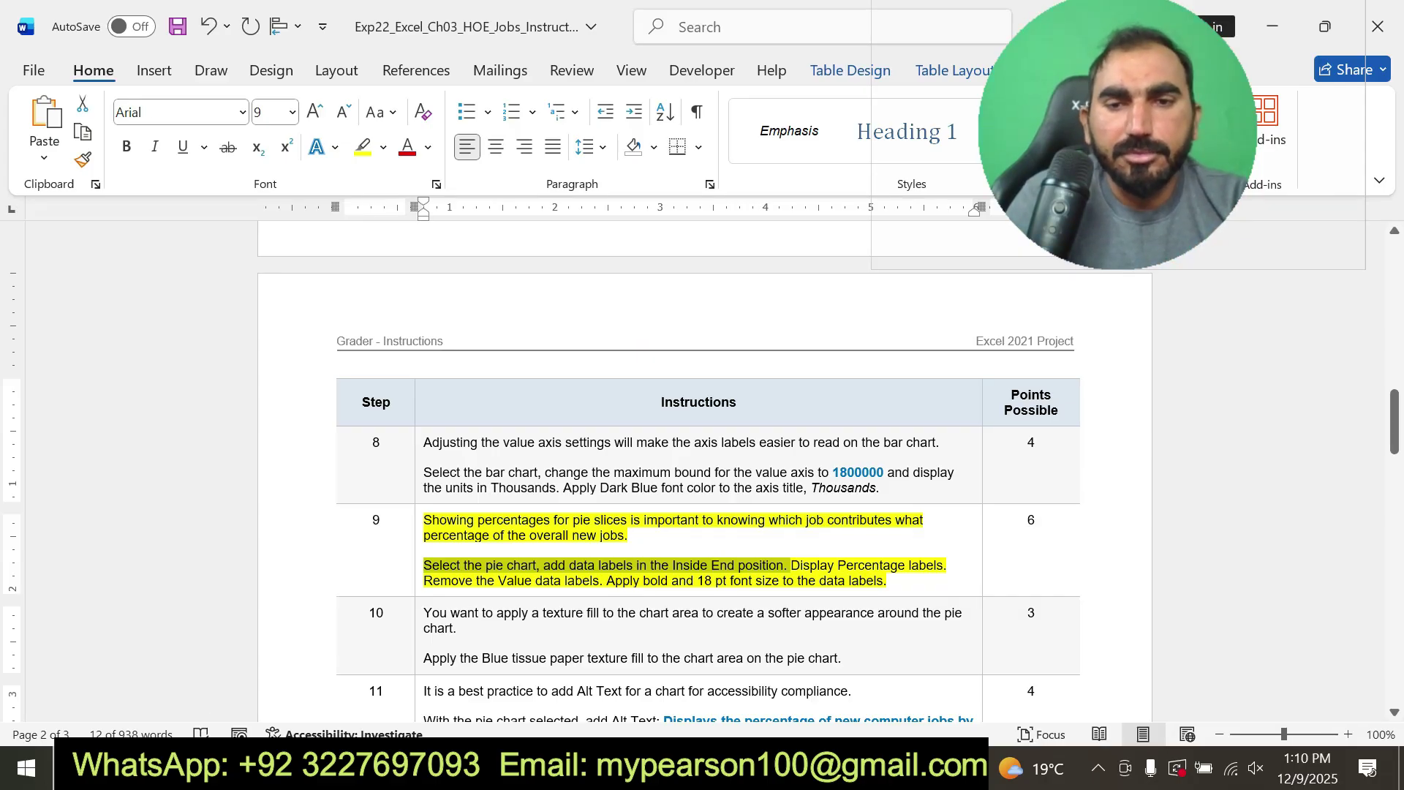
pyautogui.hotkey('alt', 'Tab')
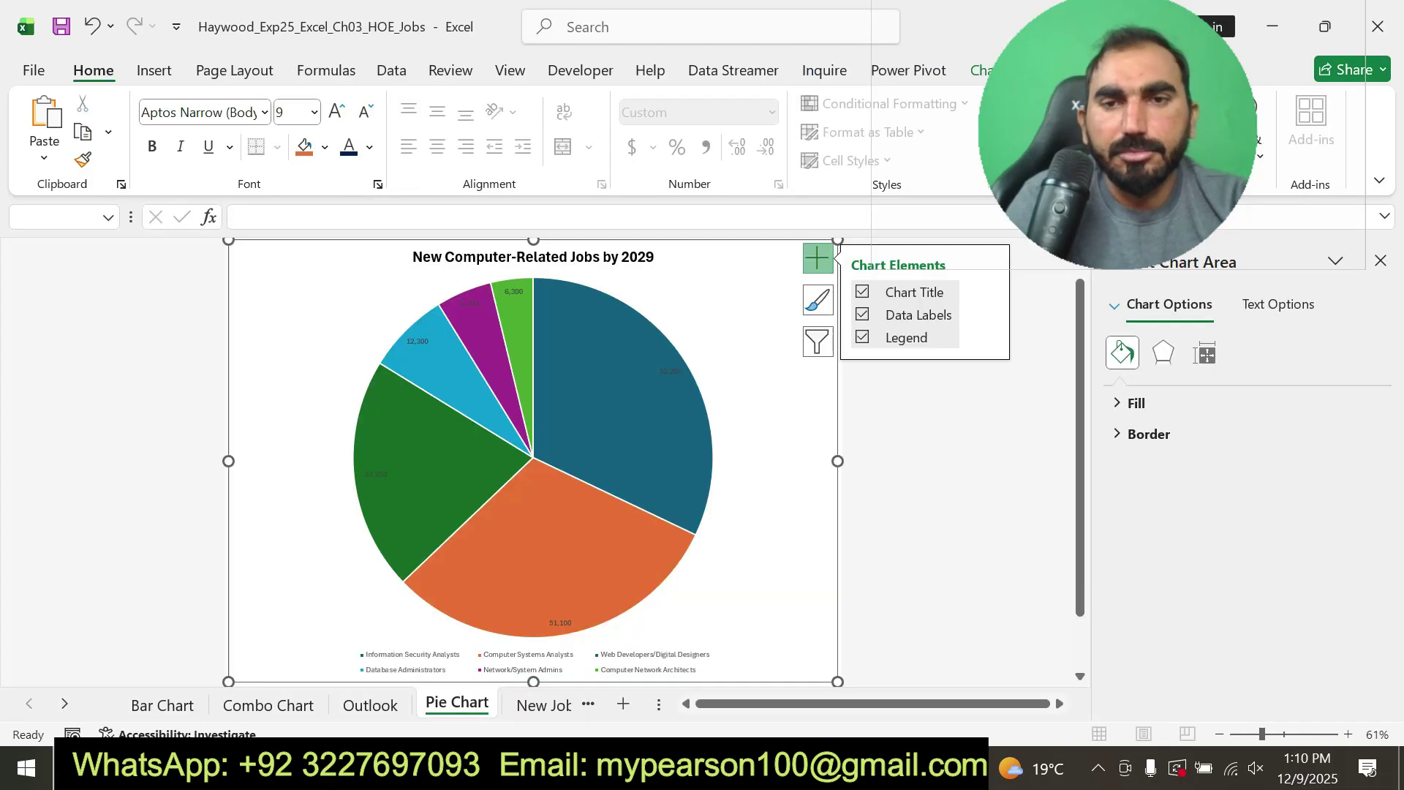
# Step: Display Percentage in the pie chart's data labels and remove Value from them
pyautogui.moveTo(983, 314)
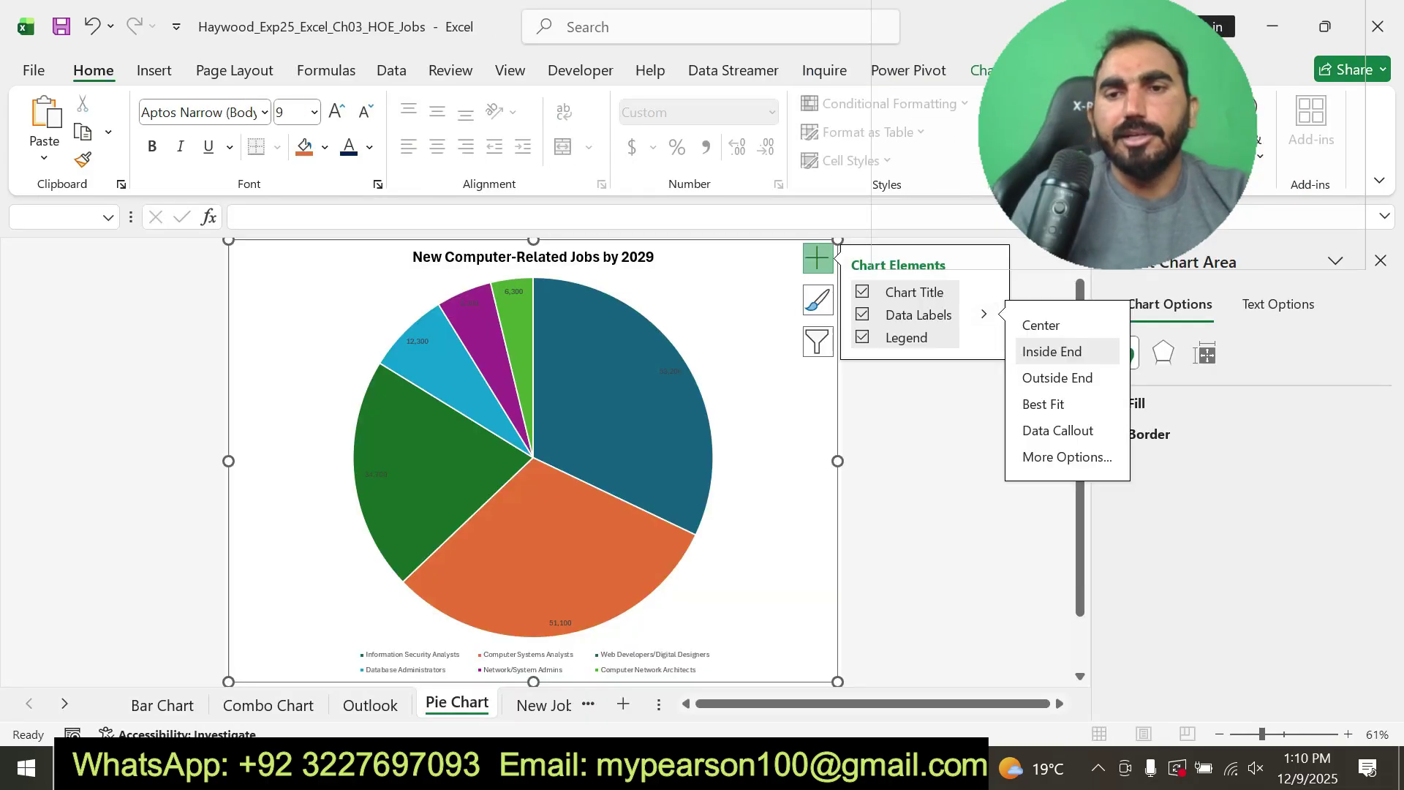
pyautogui.click(1067, 456)
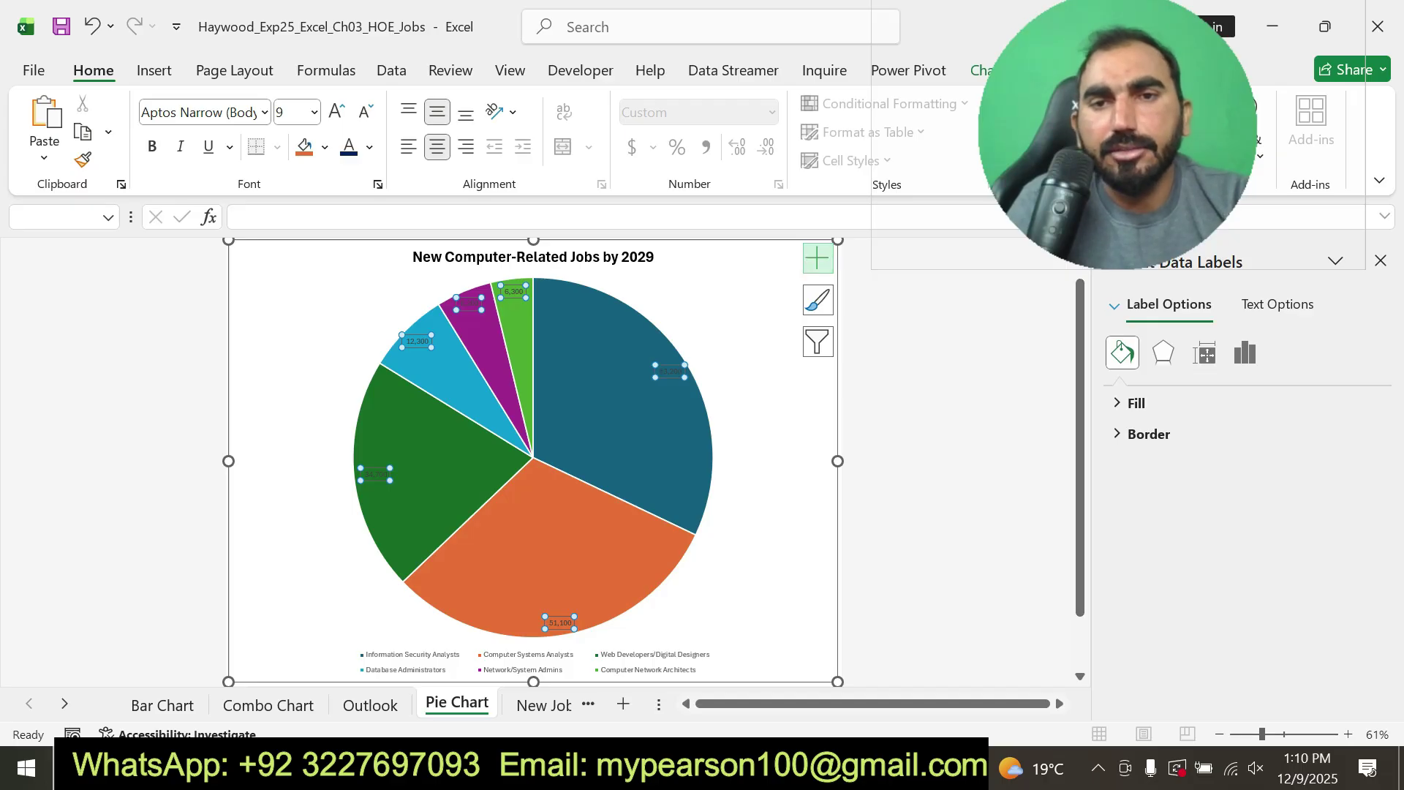
pyautogui.click(818, 258)
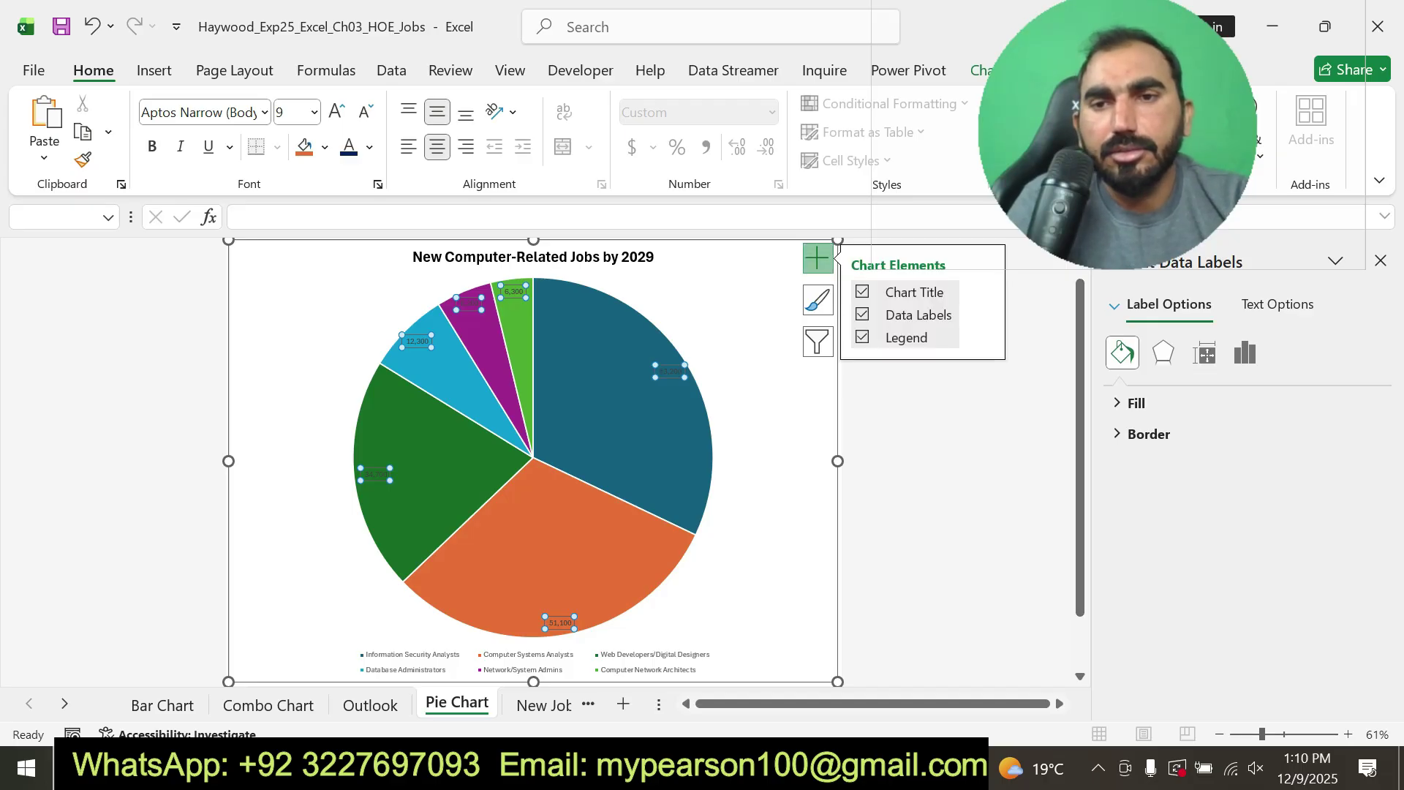
pyautogui.click(1245, 353)
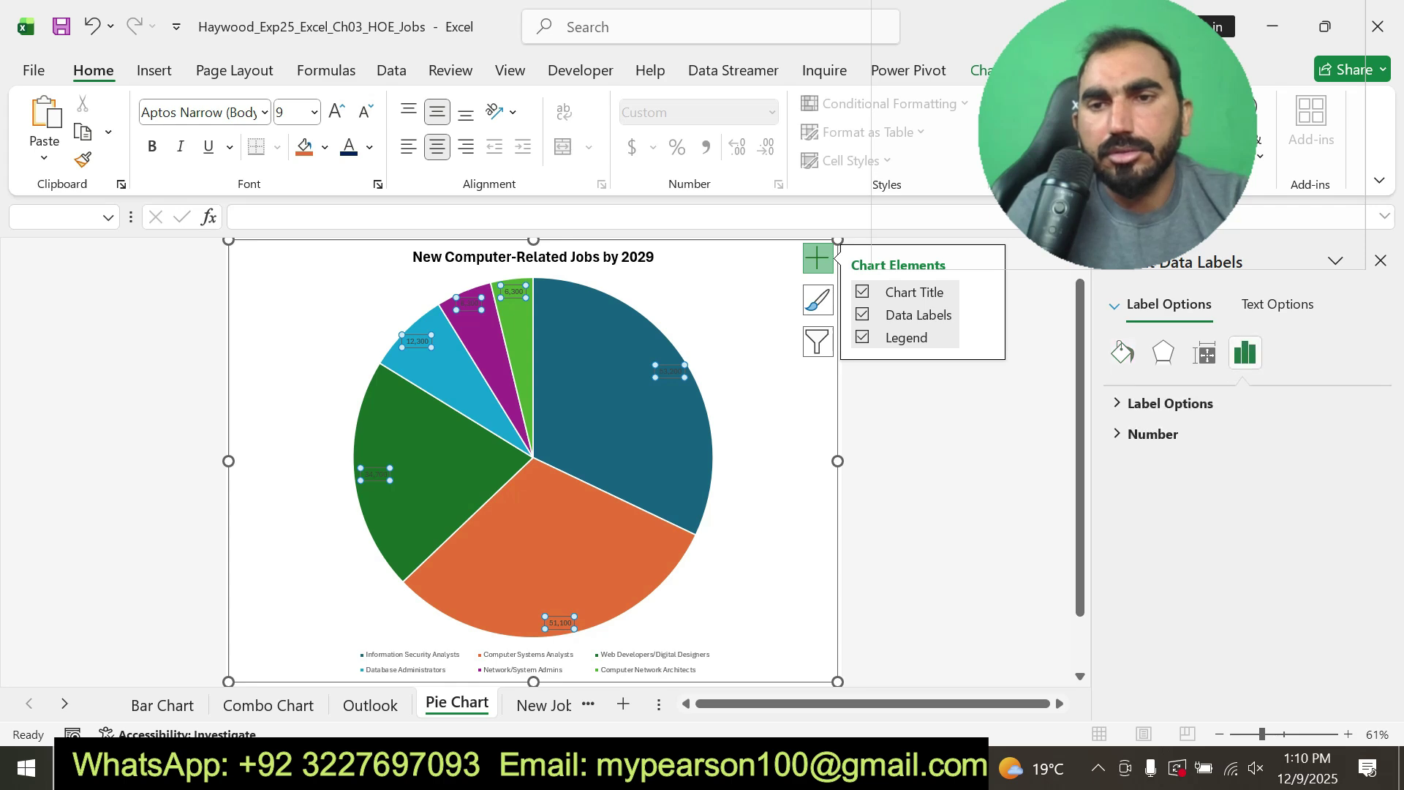
pyautogui.click(1169, 402)
pyautogui.click(1145, 570)
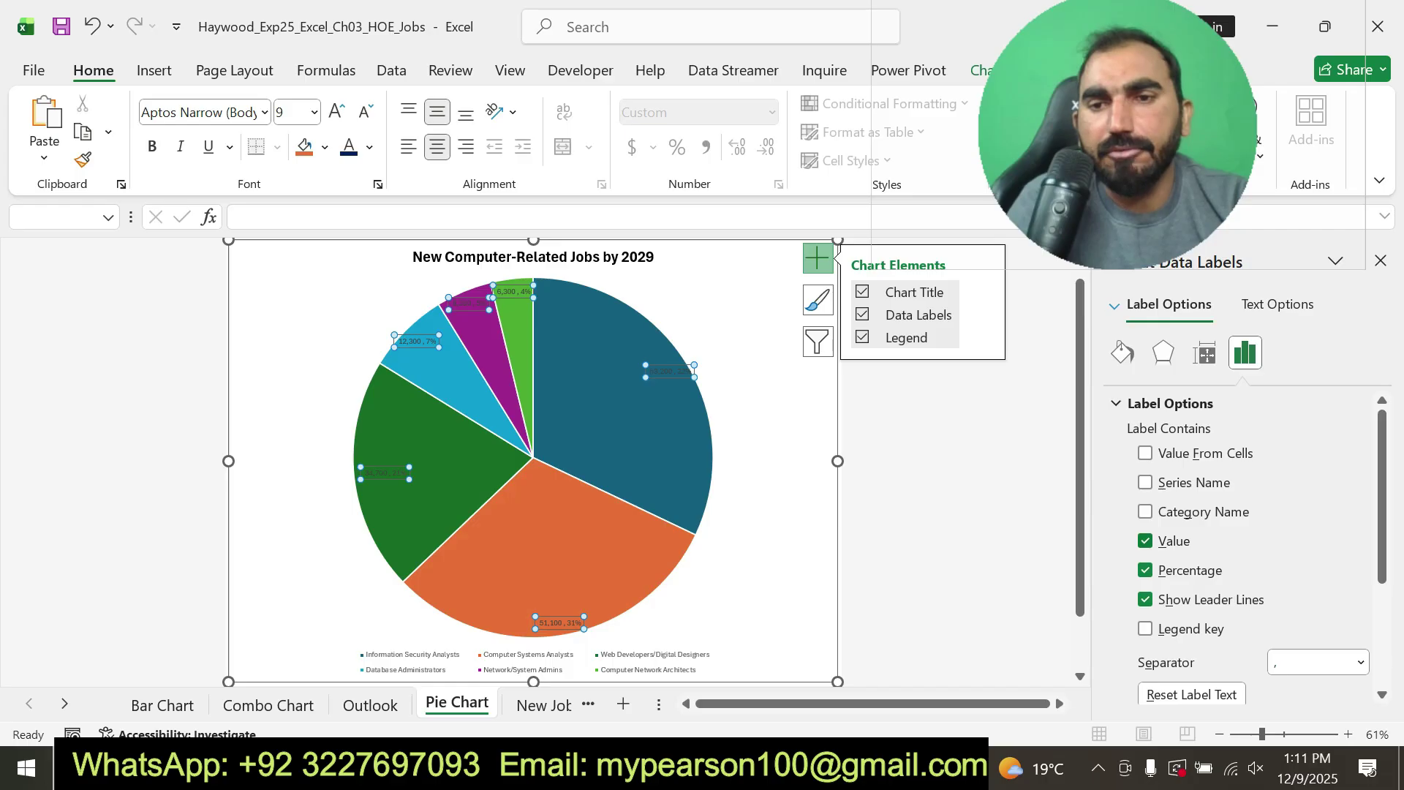
pyautogui.click(1145, 540)
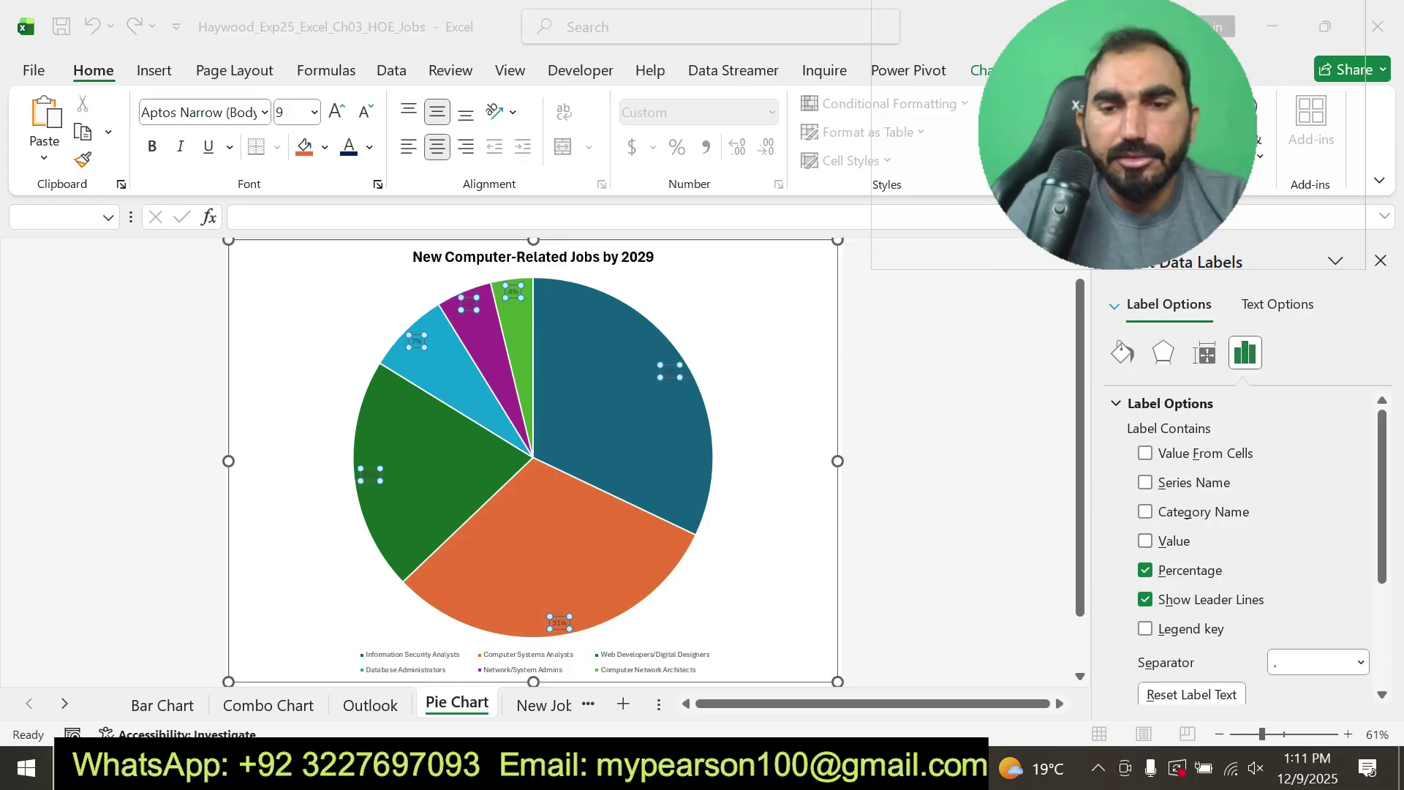
# Step: Check the remaining font requirements of step 9 in Word, and return to the pie chart in Excel
pyautogui.click(1062, 666)
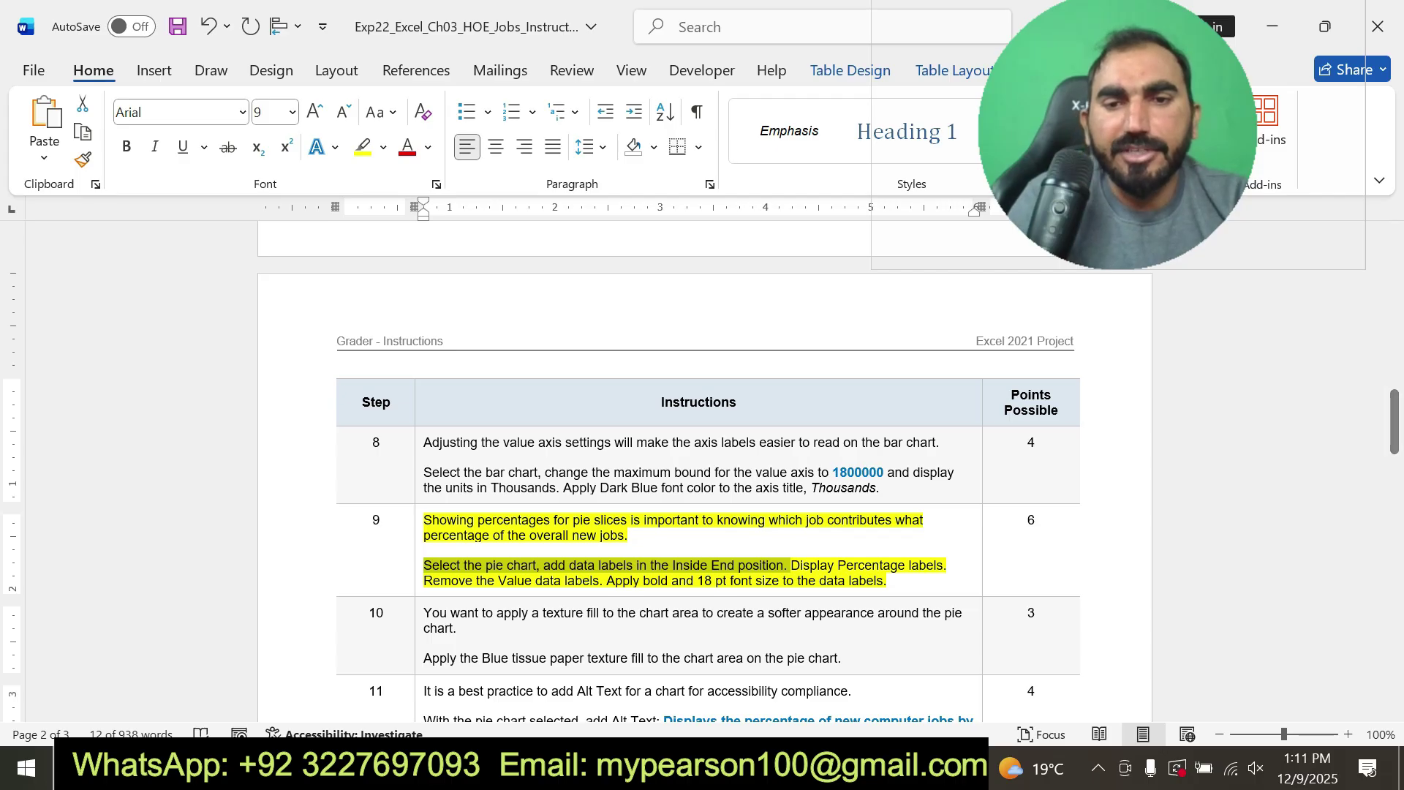
pyautogui.click(900, 765)
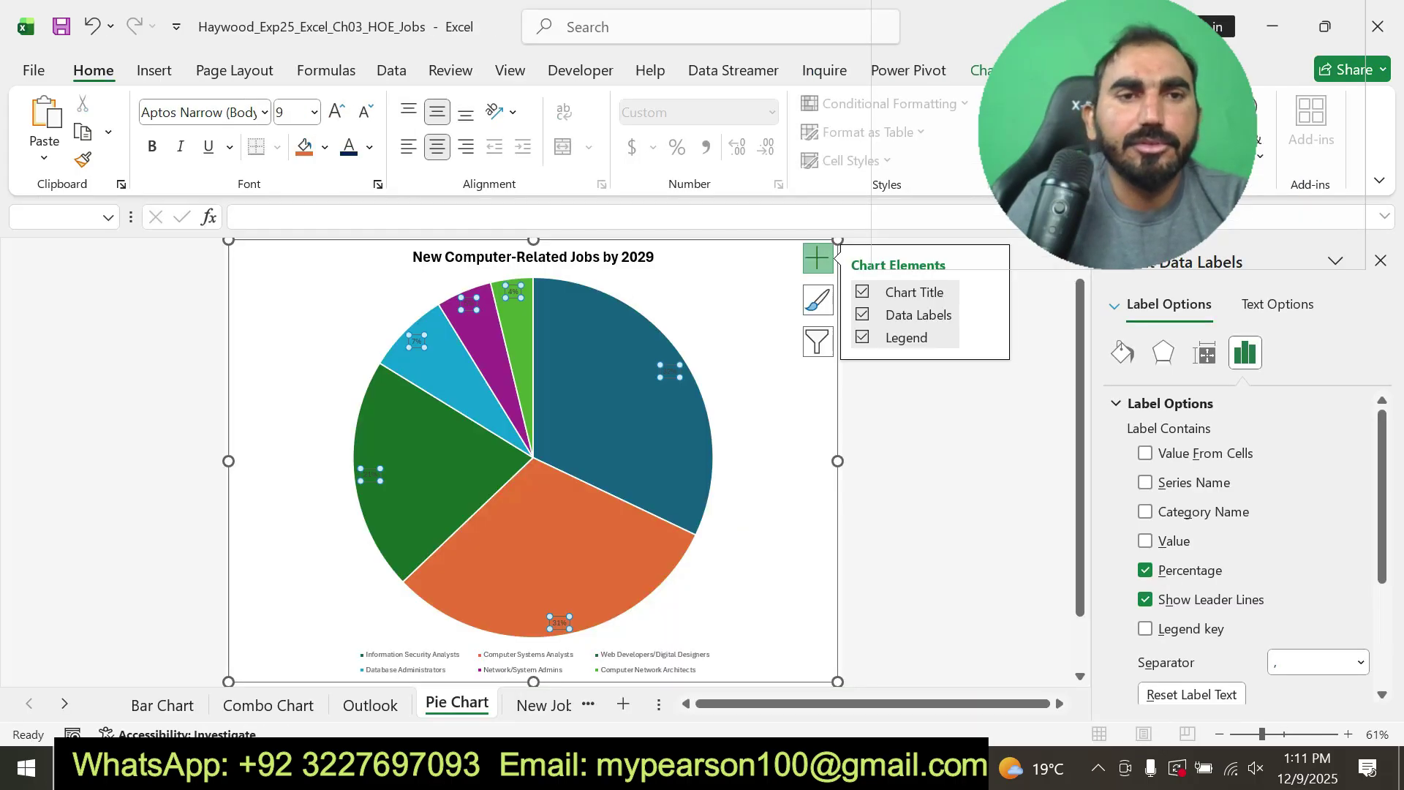